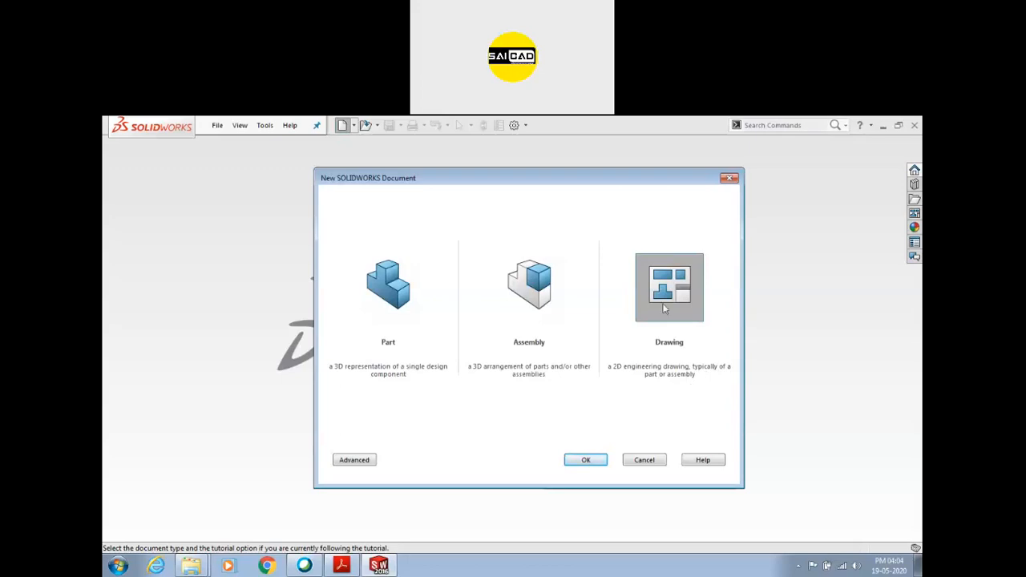
Step: Create a new drawing on a standard A3 (ANSI) Landscape sheet with the sheet format displayed
{"action": "left_click", "coordinate": [593, 459]}
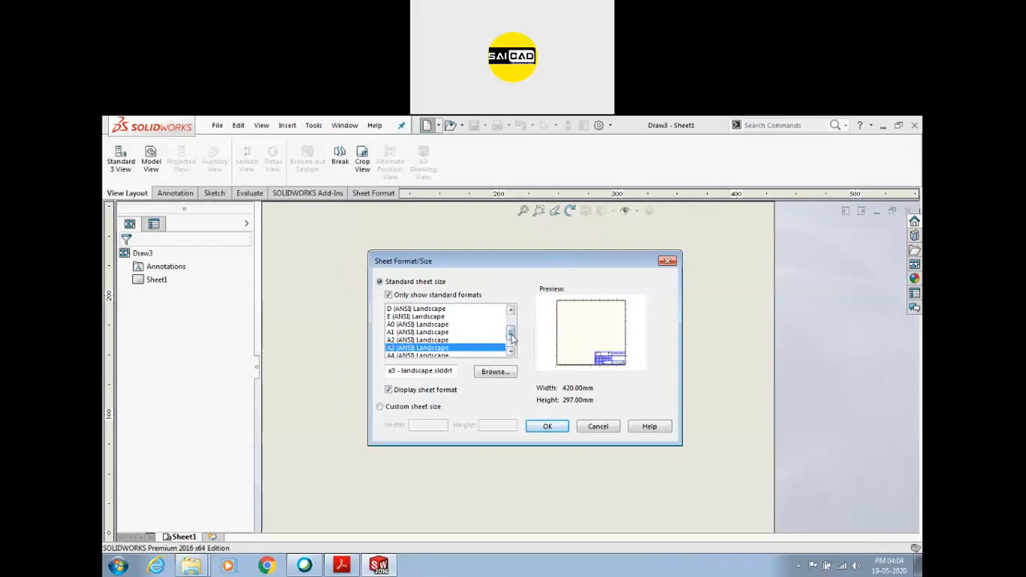
{"action": "scroll", "coordinate": [511, 336], "scroll_direction": "down", "scroll_amount": 1}
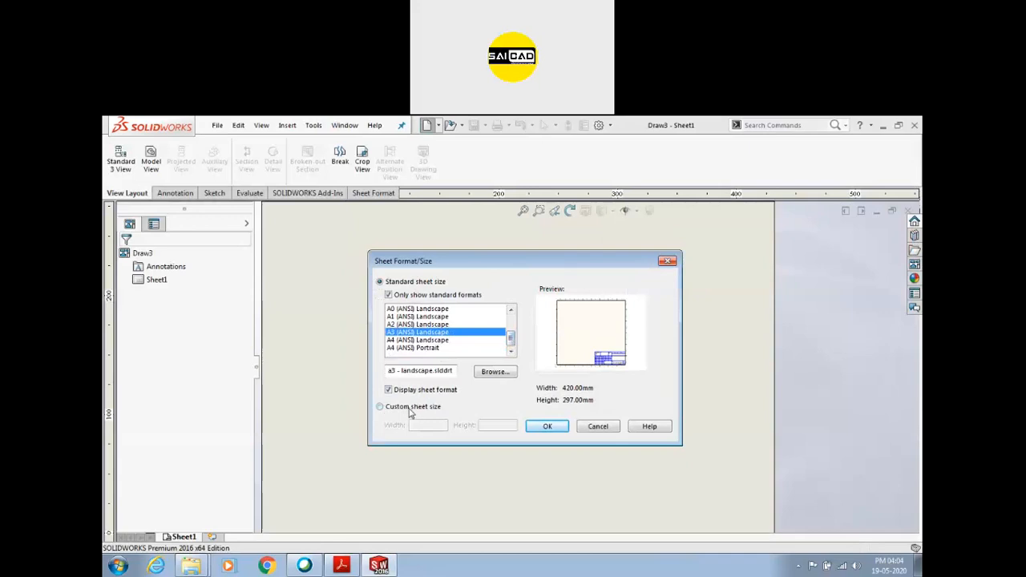
{"action": "left_click", "coordinate": [380, 406]}
{"action": "left_click", "coordinate": [414, 284]}
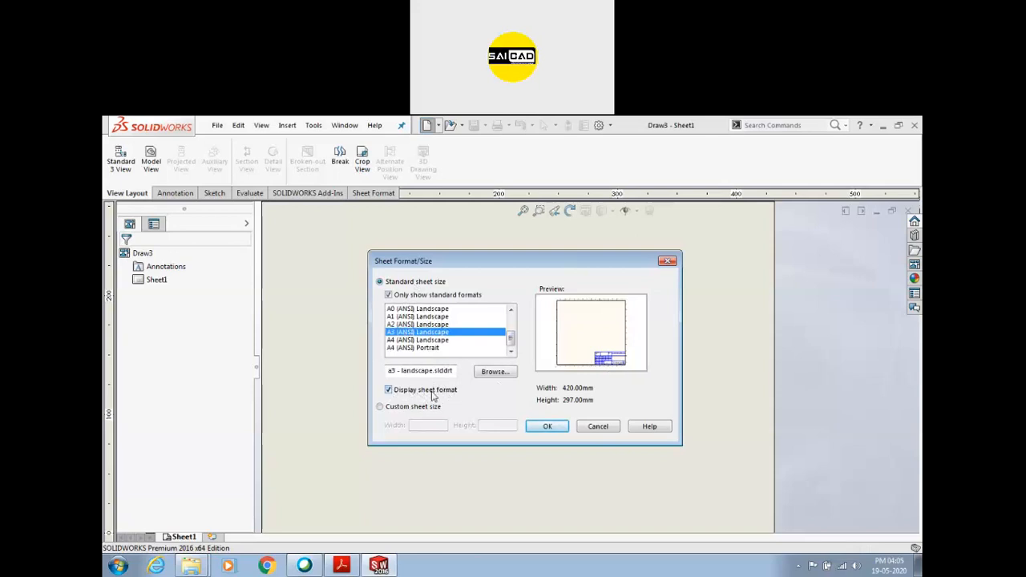
{"action": "left_click", "coordinate": [544, 427]}
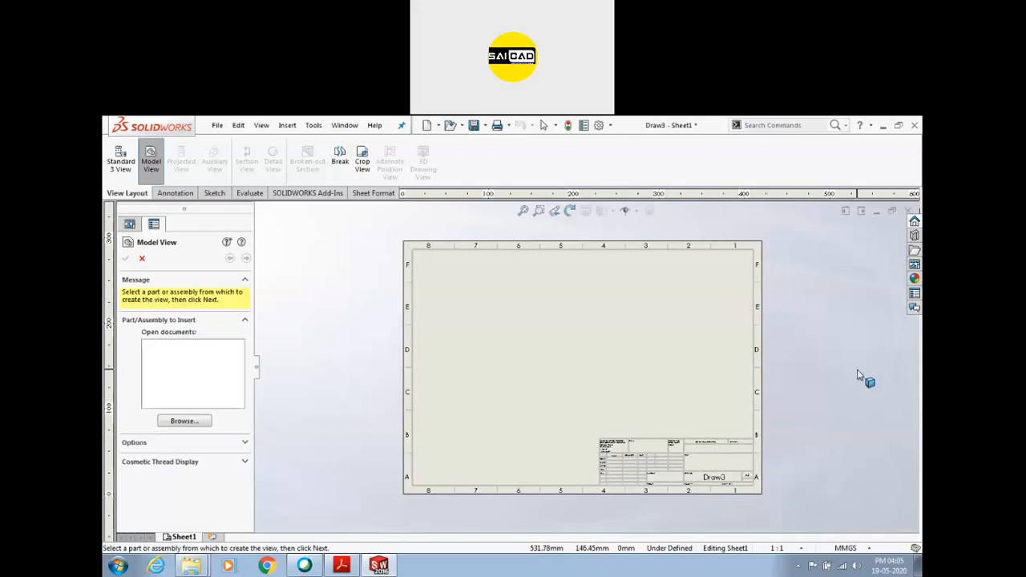
{"action": "left_click", "coordinate": [748, 496]}
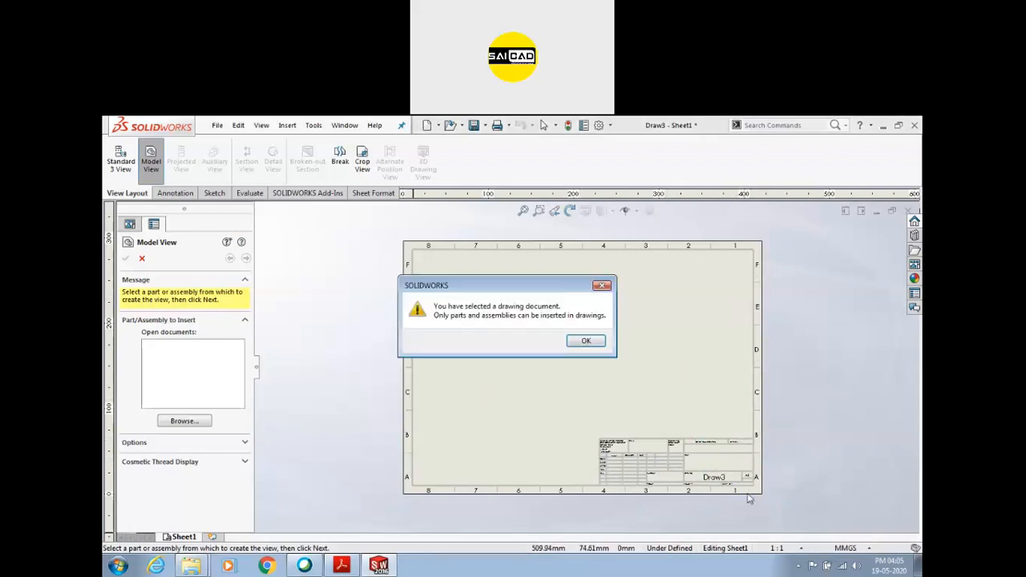
{"action": "left_click", "coordinate": [600, 288]}
{"action": "scroll", "coordinate": [435, 346], "scroll_direction": "up", "scroll_amount": 3}
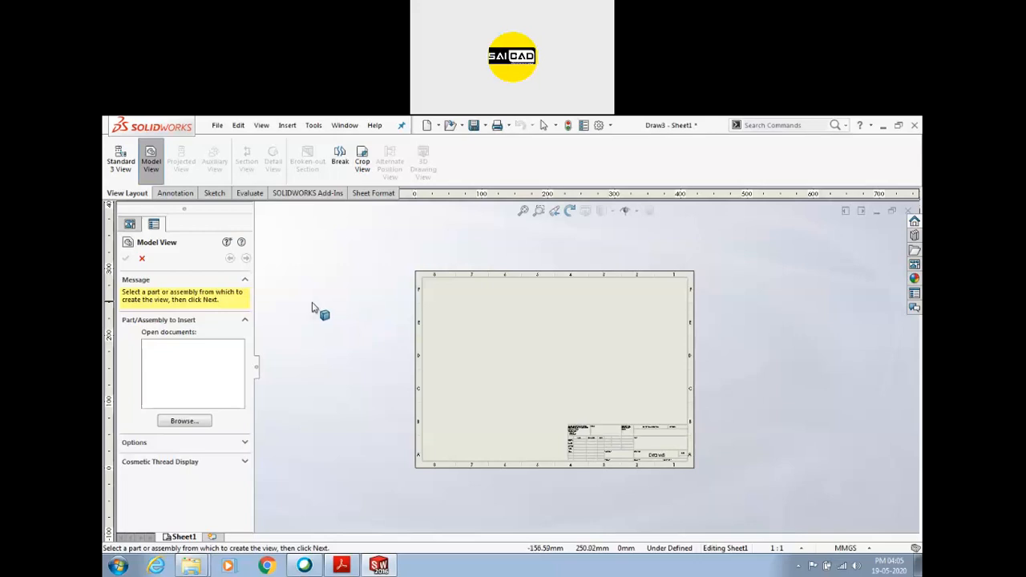
{"action": "left_click", "coordinate": [184, 421]}
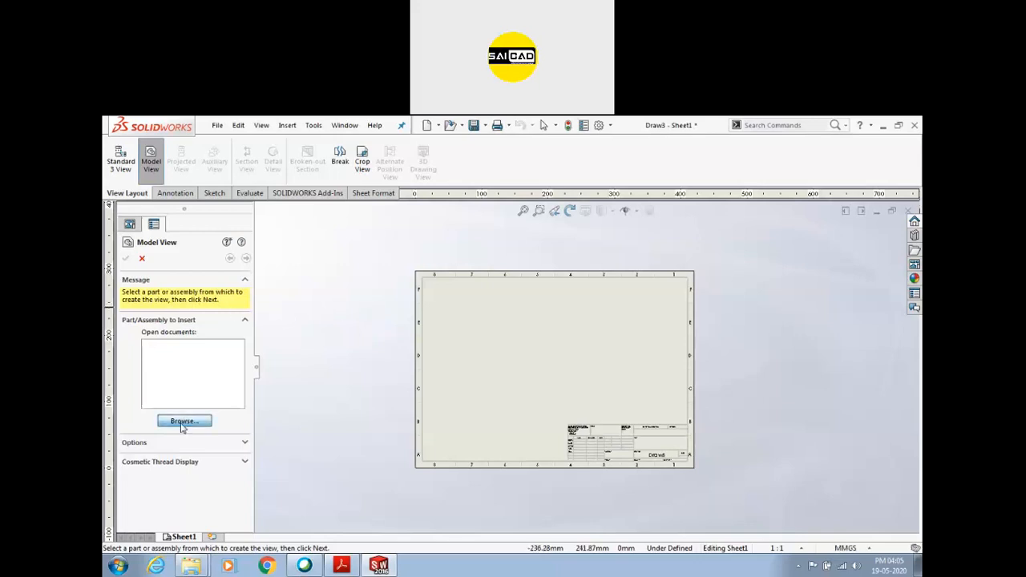
{"action": "left_click", "coordinate": [907, 128]}
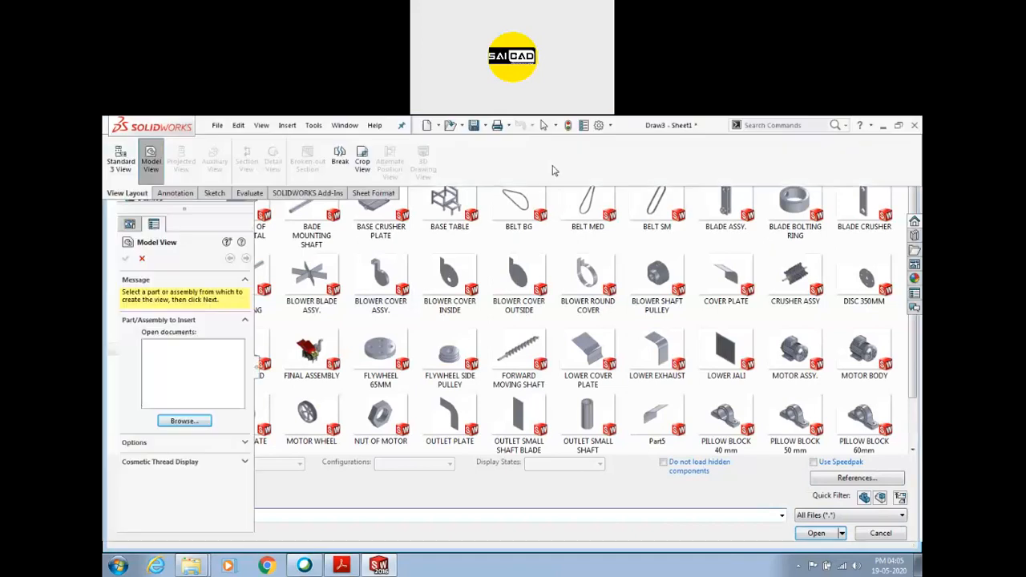
{"action": "left_click", "coordinate": [142, 258]}
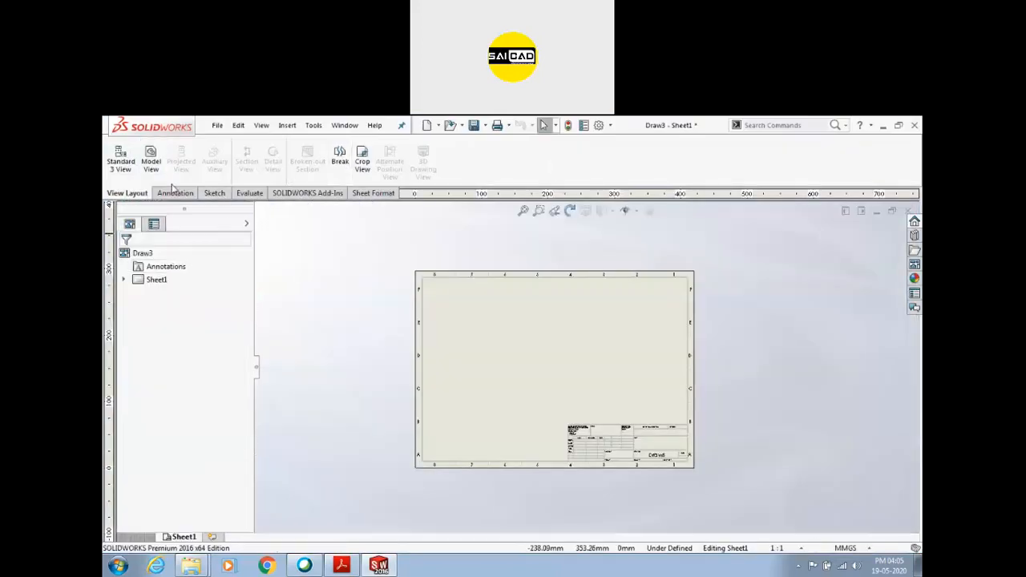
{"action": "left_click", "coordinate": [151, 160]}
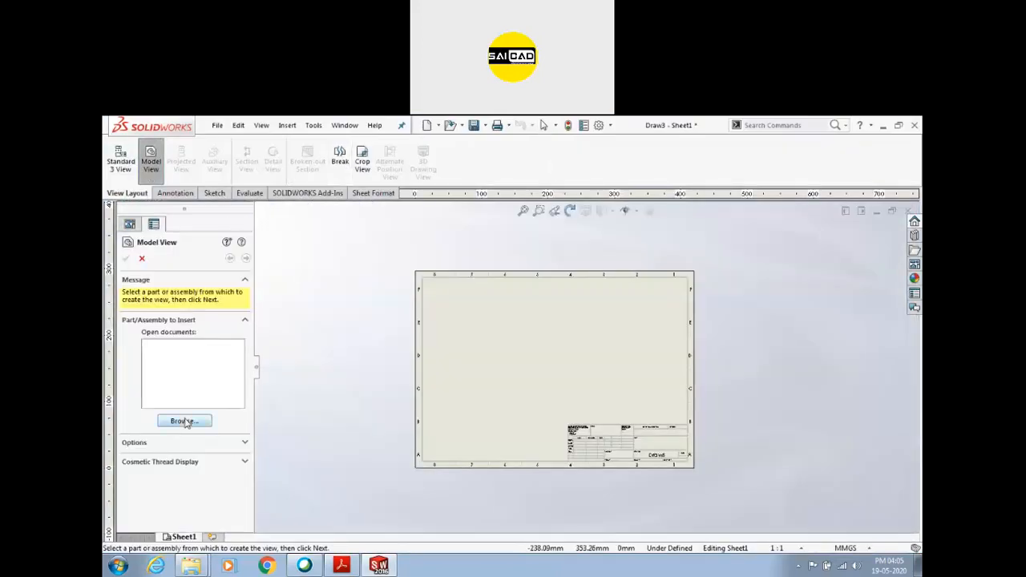
{"action": "left_click", "coordinate": [142, 258]}
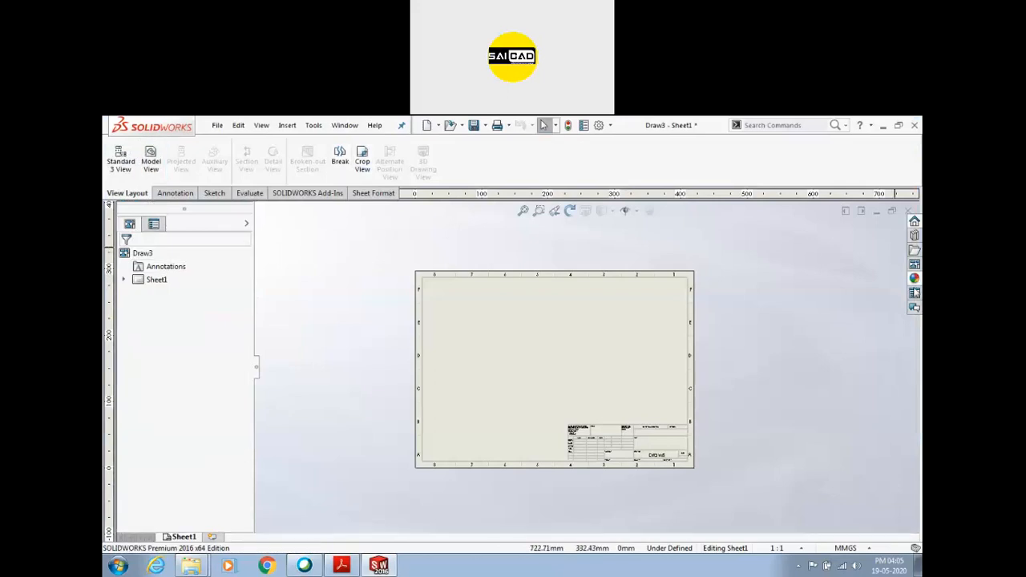
Step: Load the PULLEY part from the Animal Feeder Machine folder into the View Palette
{"action": "left_click", "coordinate": [914, 265]}
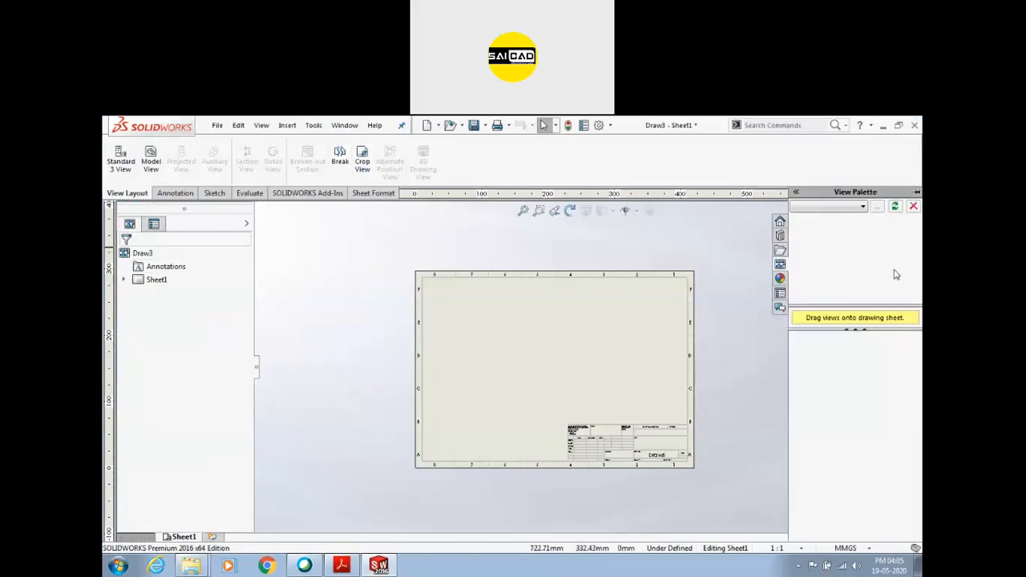
{"action": "left_click", "coordinate": [878, 208]}
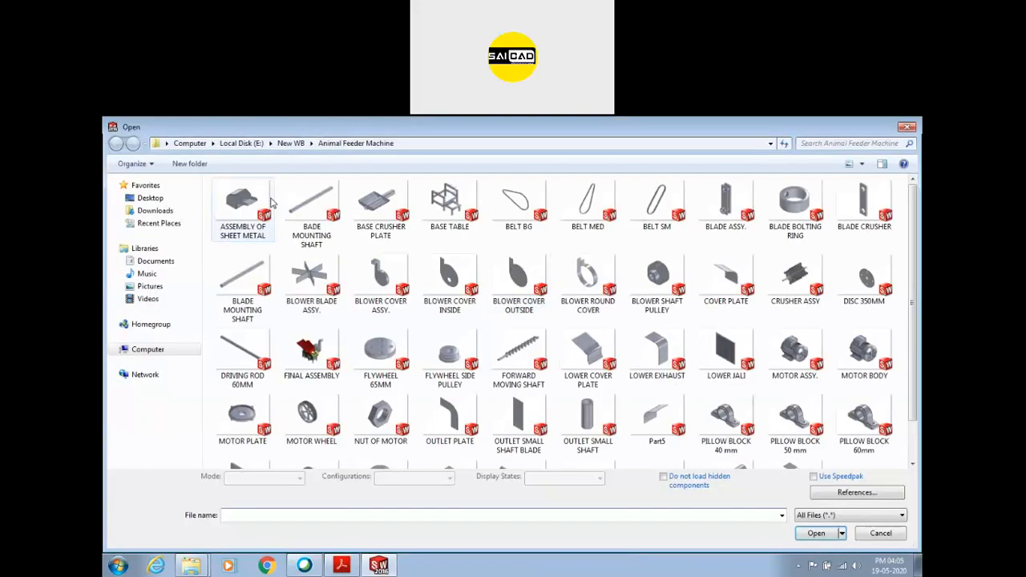
{"action": "scroll", "coordinate": [913, 360], "scroll_direction": "down", "scroll_amount": 1}
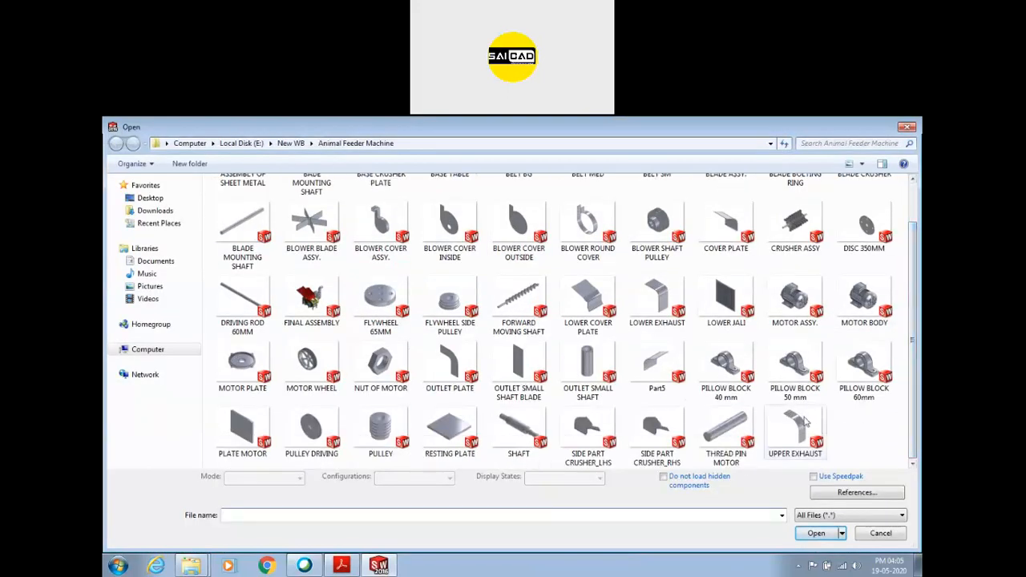
{"action": "left_click", "coordinate": [387, 424]}
{"action": "left_click", "coordinate": [811, 533]}
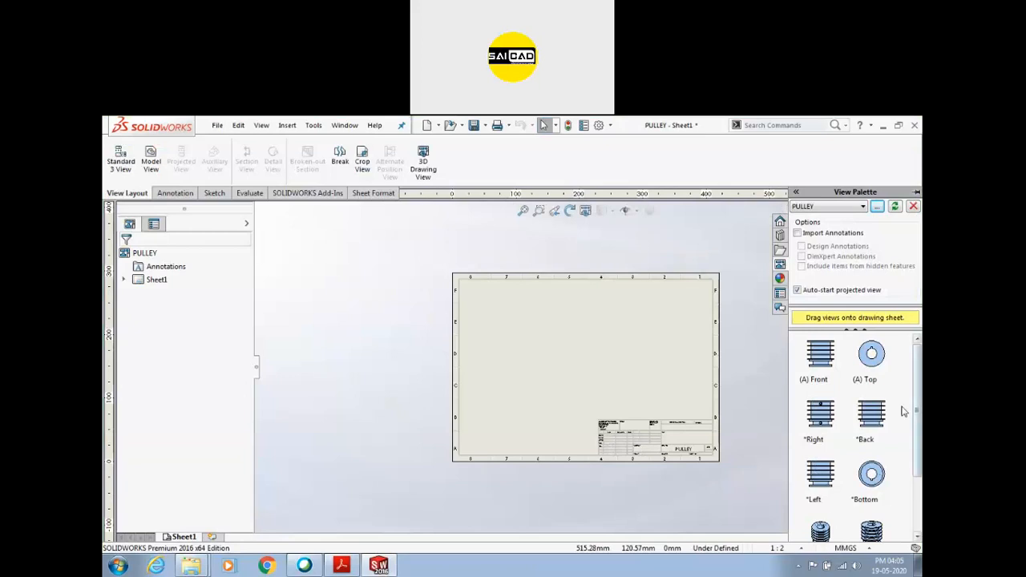
Step: Place the pulley's Top view in the upper-left area of the sheet and project a side view directly below it
{"action": "mouse_move", "coordinate": [919, 443]}
{"action": "left_mouse_down"}
{"action": "mouse_move", "coordinate": [920, 488]}
{"action": "mouse_move", "coordinate": [920, 433]}
{"action": "left_mouse_up"}
{"action": "scroll", "coordinate": [680, 393], "scroll_direction": "down", "scroll_amount": 2}
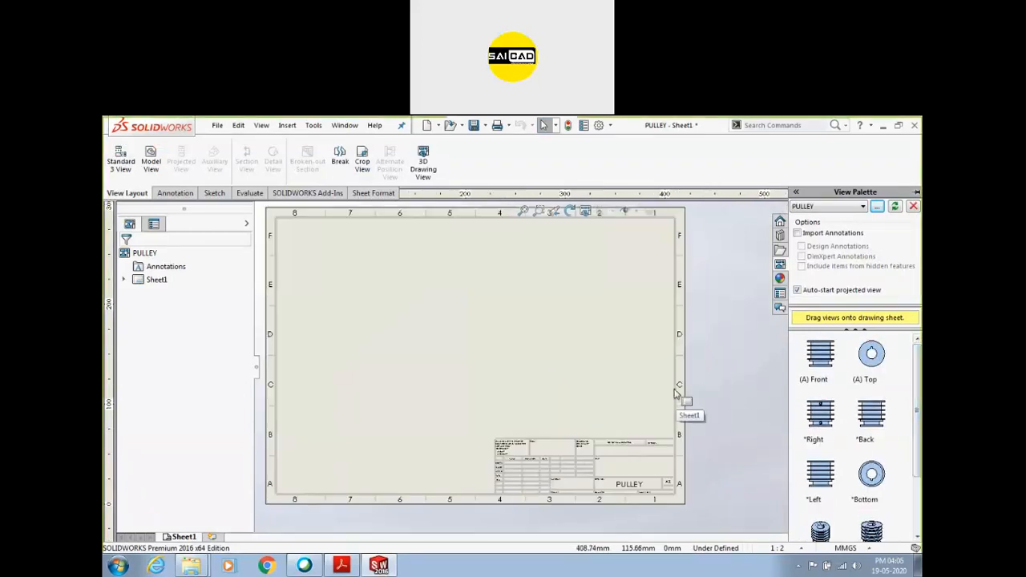
{"action": "scroll", "coordinate": [553, 371], "scroll_direction": "up", "scroll_amount": 2}
{"action": "scroll", "coordinate": [418, 313], "scroll_direction": "down", "scroll_amount": 1}
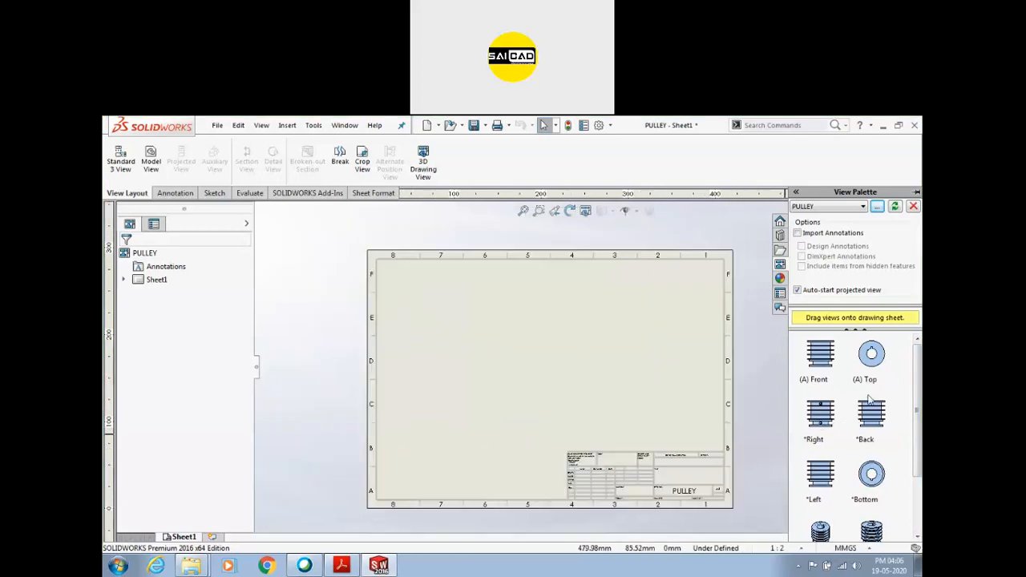
{"action": "left_click_drag", "start_coordinate": [871, 353], "coordinate": [472, 317]}
{"action": "scroll", "coordinate": [614, 431], "scroll_direction": "up", "scroll_amount": 2}
{"action": "scroll", "coordinate": [618, 429], "scroll_direction": "down", "scroll_amount": 2}
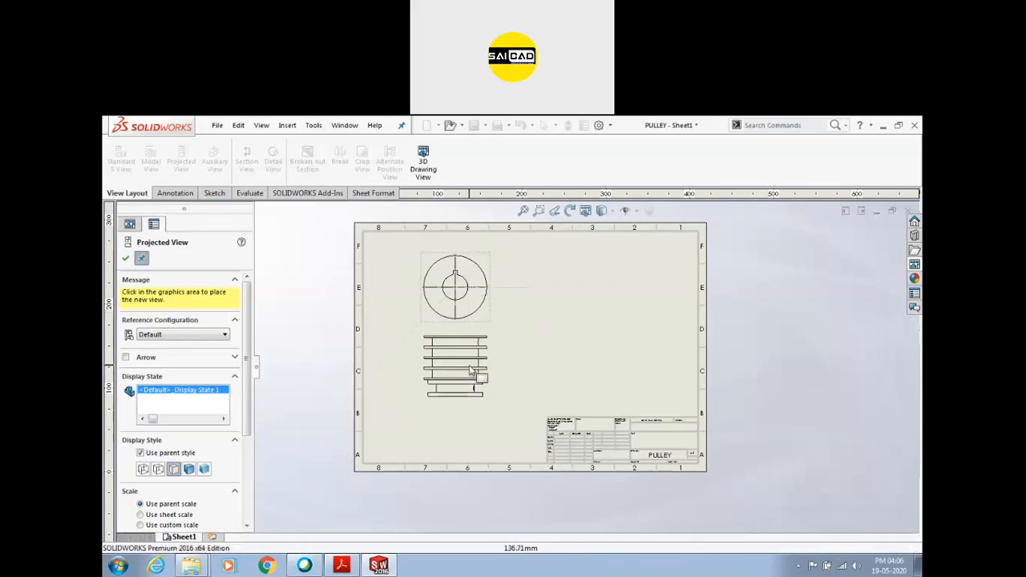
{"action": "key", "text": "Escape"}
{"action": "scroll", "coordinate": [575, 342], "scroll_direction": "down", "scroll_amount": 1}
{"action": "scroll", "coordinate": [575, 342], "scroll_direction": "up", "scroll_amount": 1}
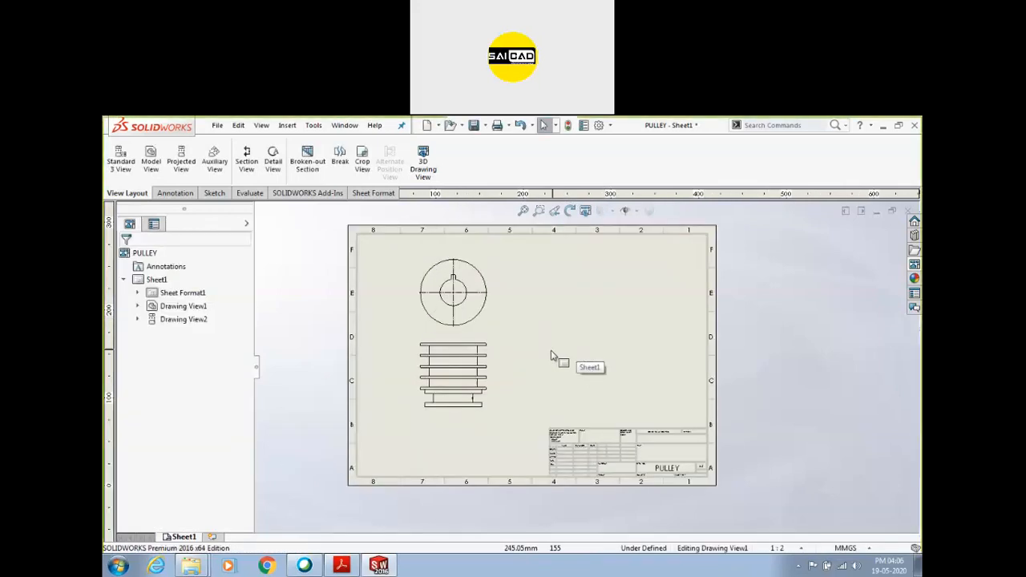
Step: Try the shaded and Hidden Lines Visible display styles on the pulley's top view, and return it to Hidden Lines Removed
{"action": "left_click", "coordinate": [494, 324]}
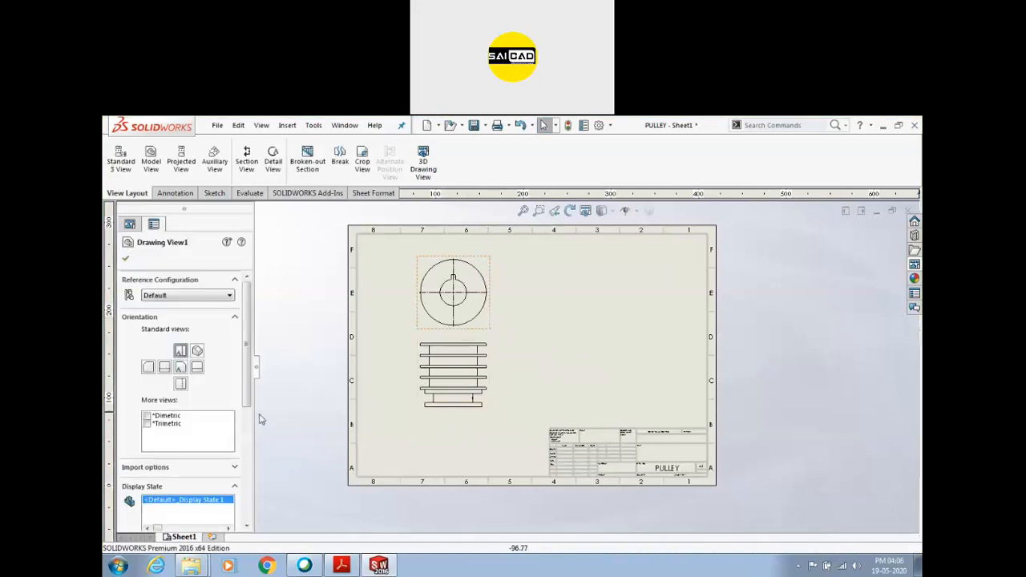
{"action": "left_click_drag", "start_coordinate": [245, 411], "coordinate": [216, 507]}
{"action": "left_click", "coordinate": [194, 349]}
{"action": "left_click", "coordinate": [209, 348]}
{"action": "left_click", "coordinate": [162, 350]}
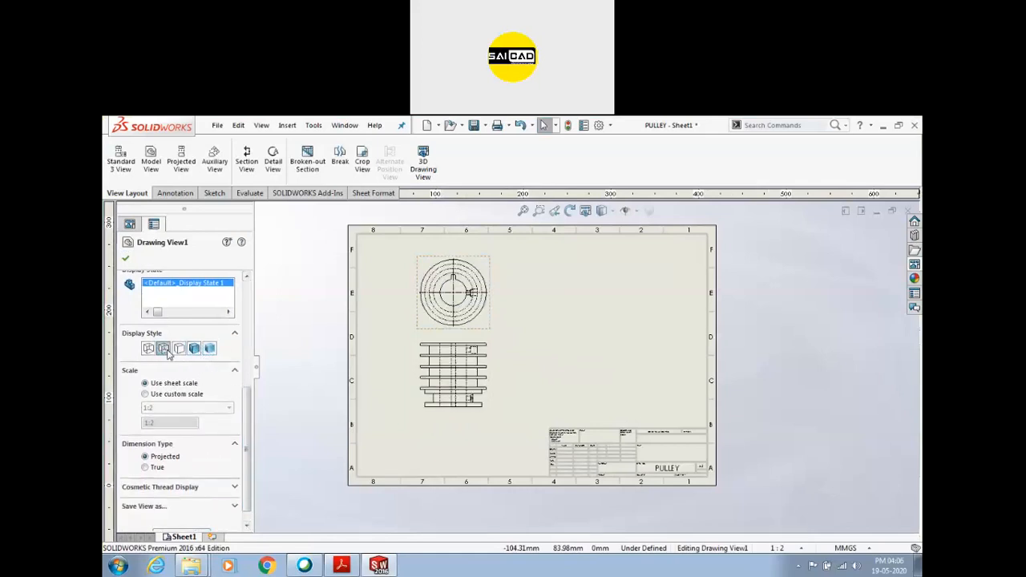
{"action": "left_click", "coordinate": [178, 351]}
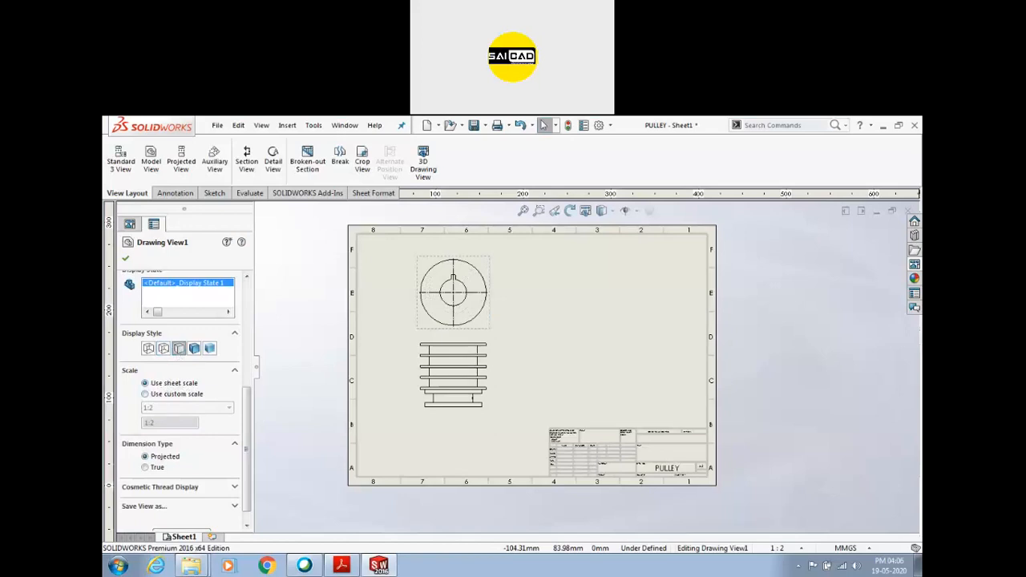
Step: Set the sheet scale to 1:5
{"action": "left_click", "coordinate": [789, 550]}
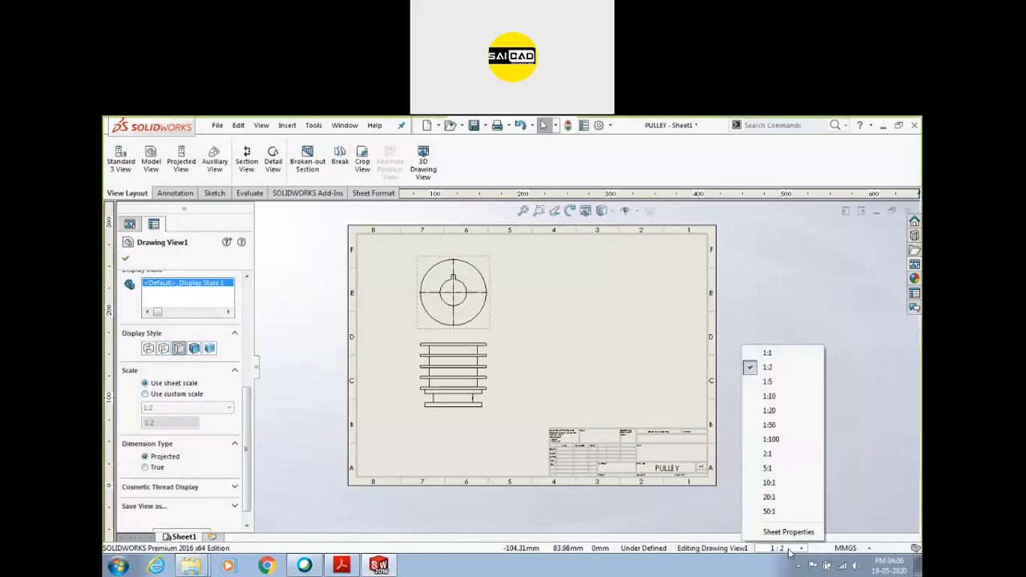
{"action": "left_click", "coordinate": [772, 382]}
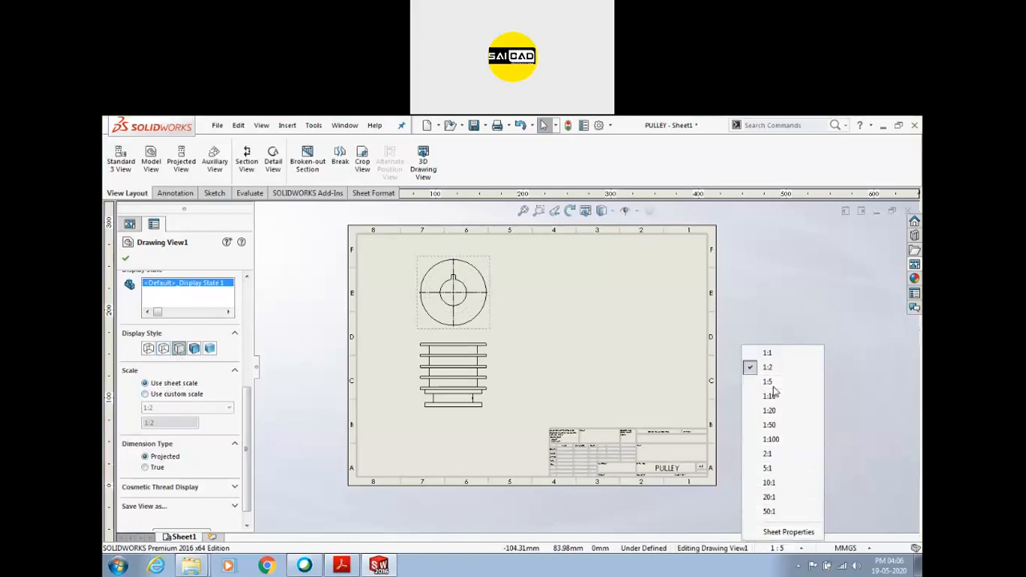
{"action": "left_click", "coordinate": [766, 421]}
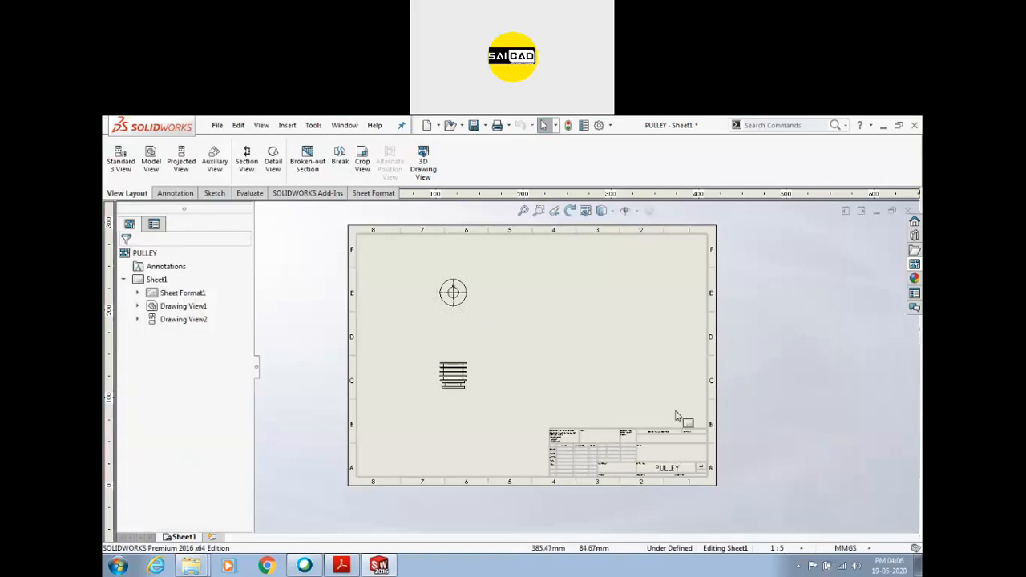
{"action": "left_click", "coordinate": [779, 549]}
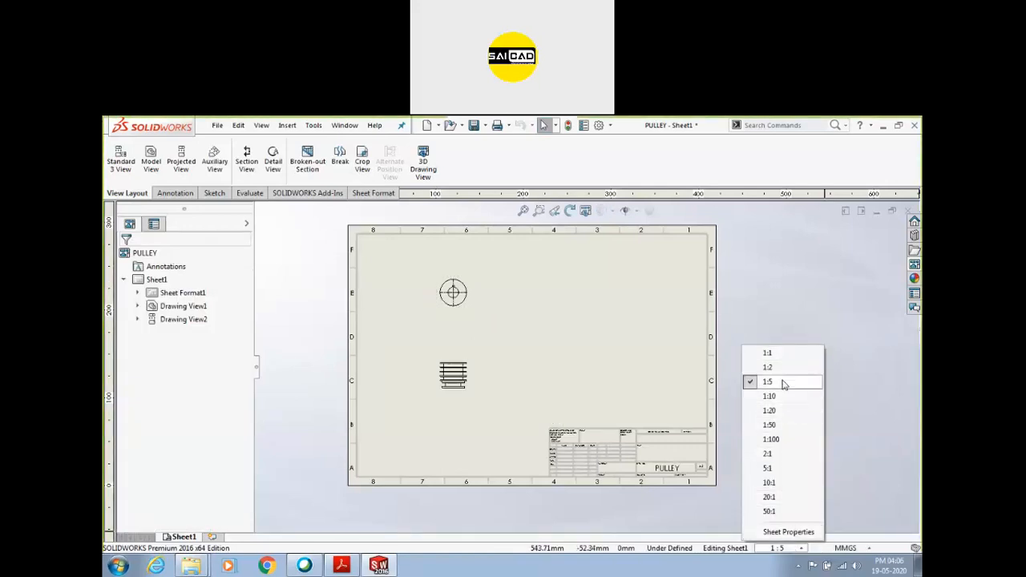
{"action": "left_click", "coordinate": [813, 317]}
Step: Give the pulley's top view a user-defined custom scale, trying 1:4 and settling on 1:3
{"action": "left_click", "coordinate": [453, 304]}
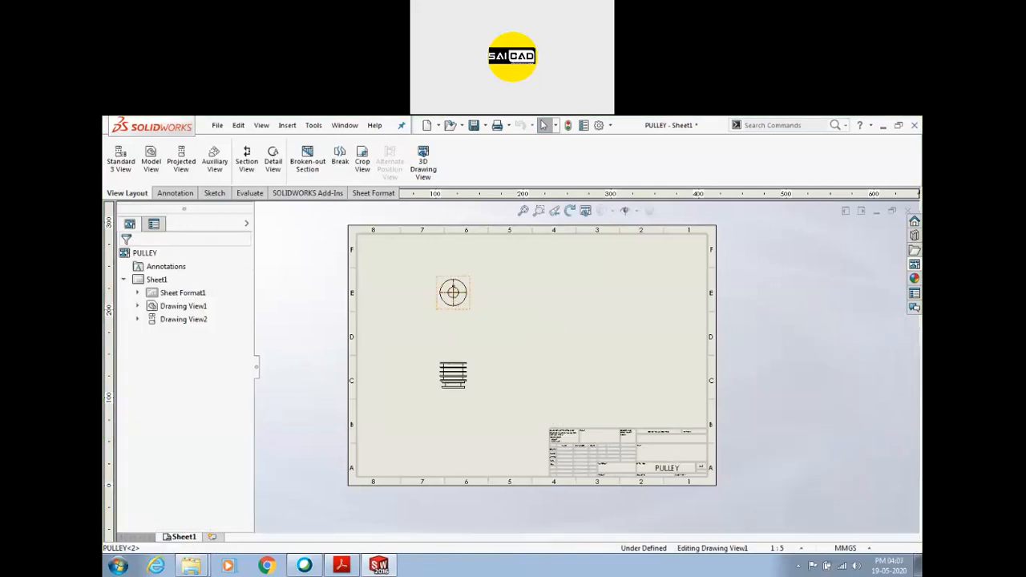
{"action": "scroll", "coordinate": [244, 401], "scroll_direction": "down", "scroll_amount": 5}
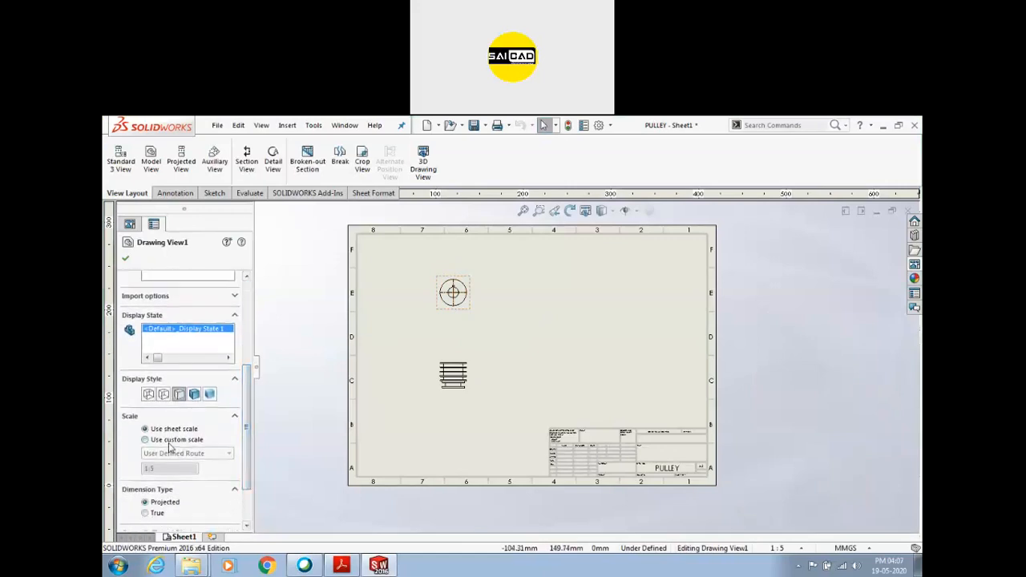
{"action": "left_click", "coordinate": [183, 442]}
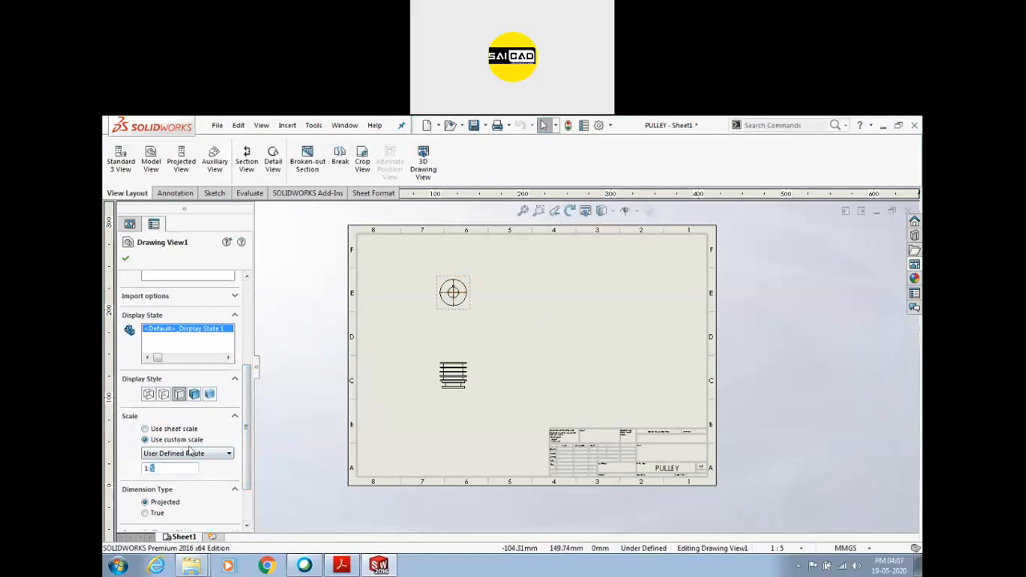
{"action": "key", "text": "Return"}
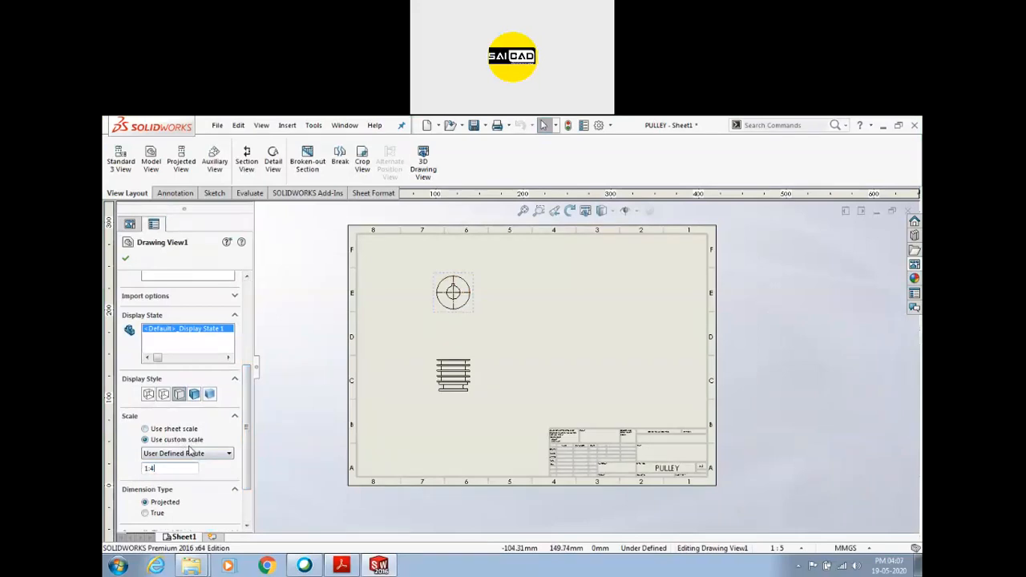
{"action": "key", "text": "Return"}
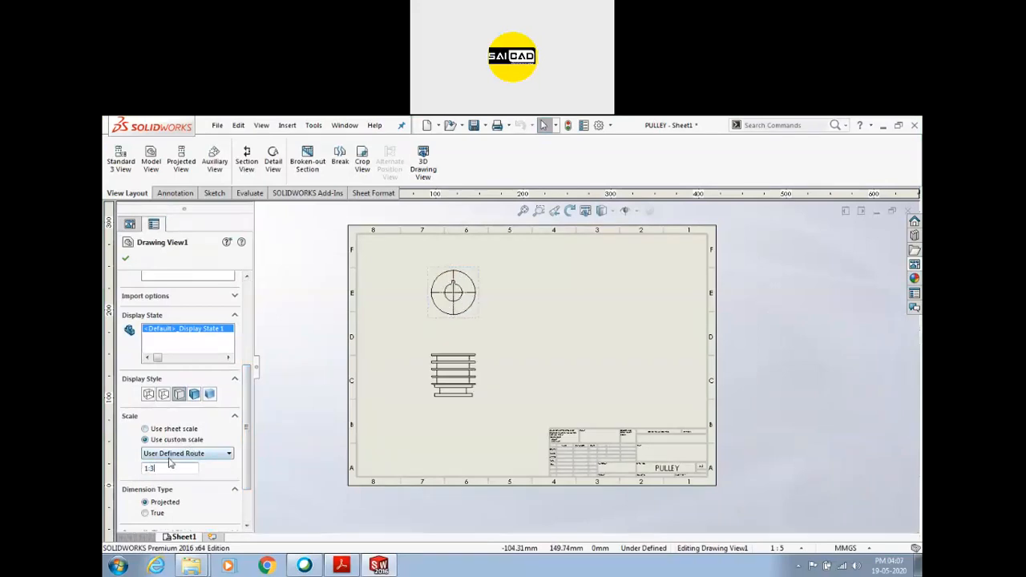
{"action": "left_click", "coordinate": [126, 258]}
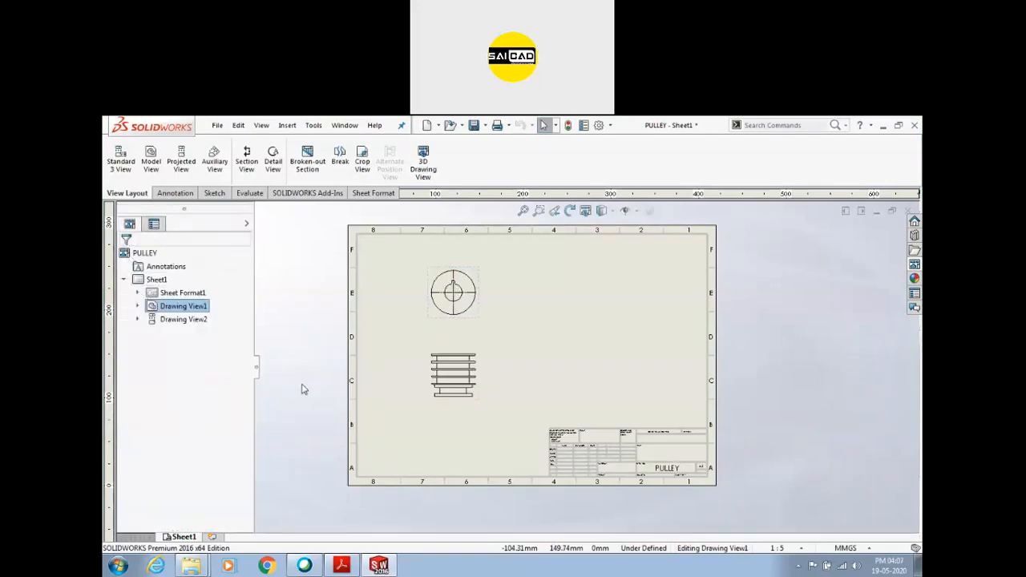
{"action": "scroll", "coordinate": [442, 355], "scroll_direction": "down", "scroll_amount": 2}
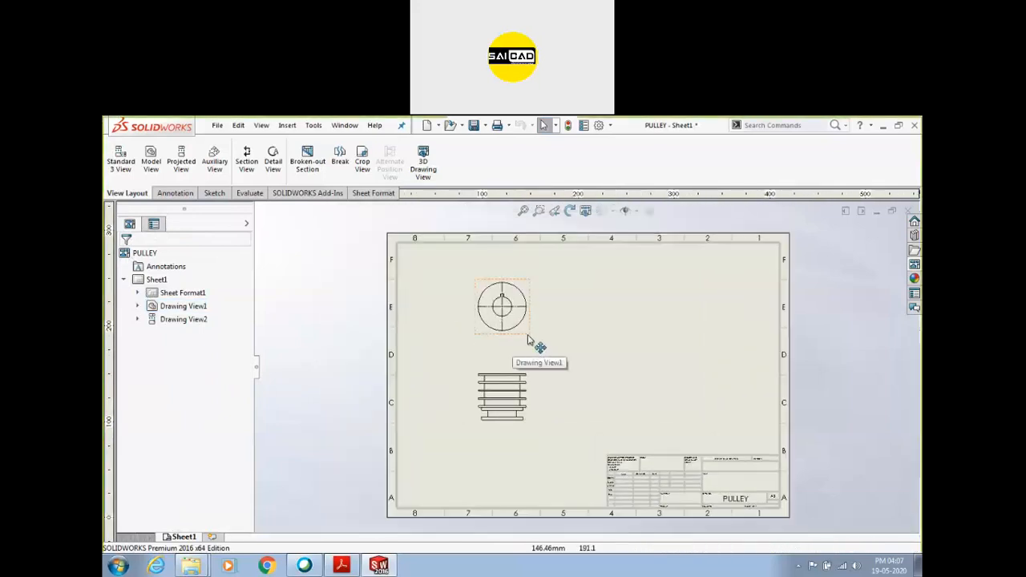
{"action": "left_click", "coordinate": [525, 339]}
{"action": "scroll", "coordinate": [491, 342], "scroll_direction": "up", "scroll_amount": 2}
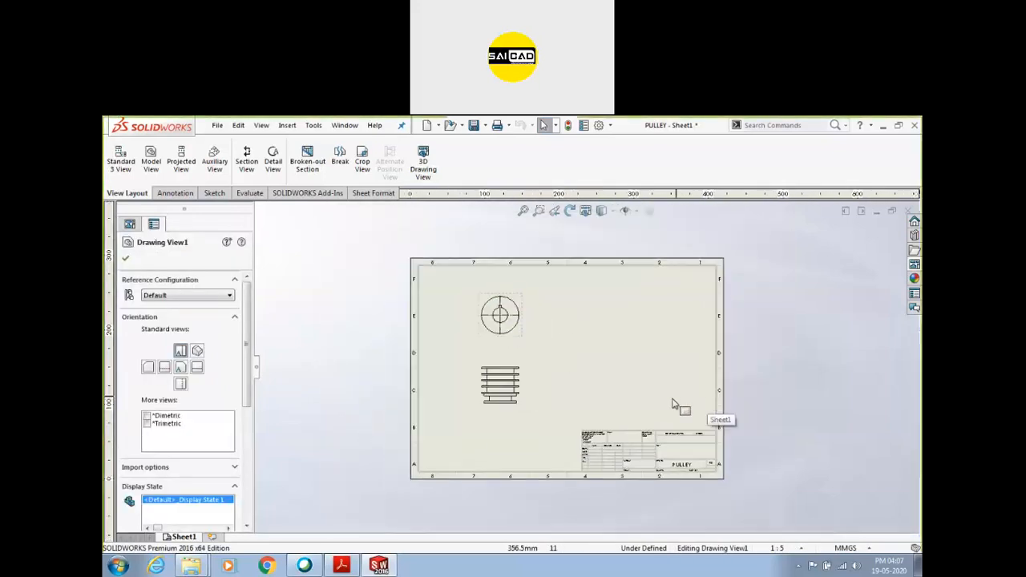
{"action": "left_click", "coordinate": [812, 373]}
{"action": "scroll", "coordinate": [798, 365], "scroll_direction": "down", "scroll_amount": 2}
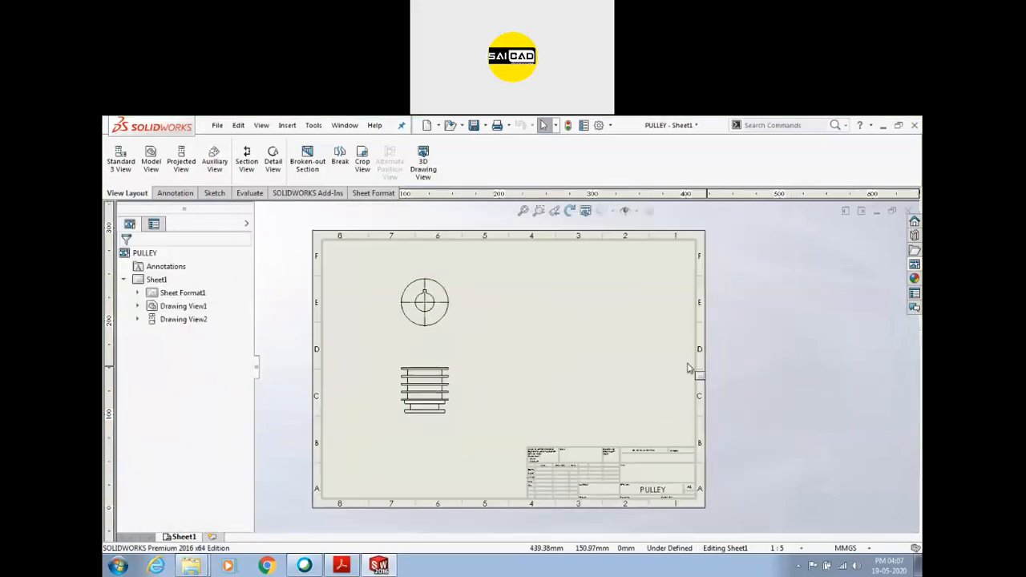
Step: Examine the scale and display settings of the pulley's top view and the side view below it
{"action": "left_click", "coordinate": [452, 322]}
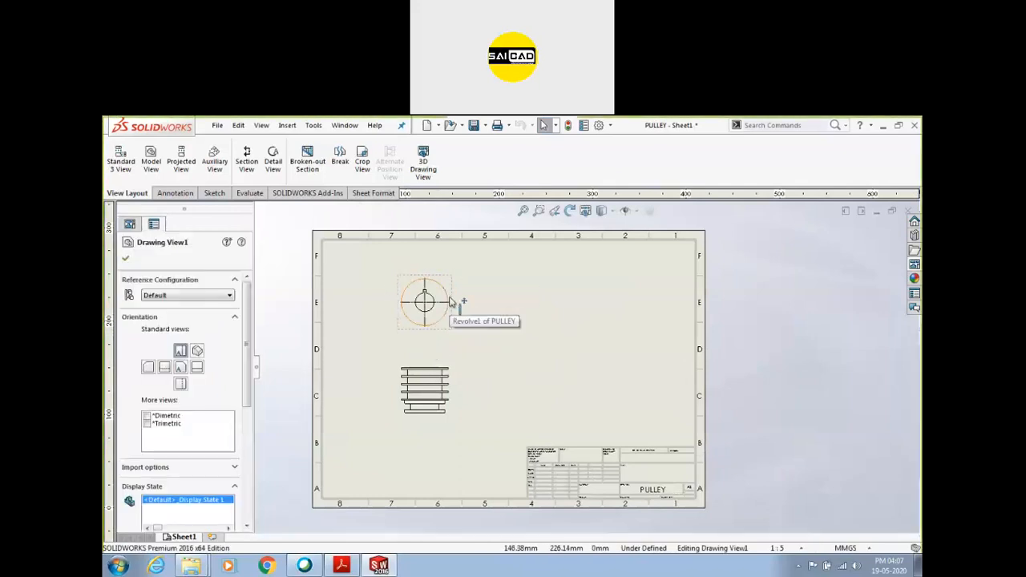
{"action": "left_click", "coordinate": [458, 384]}
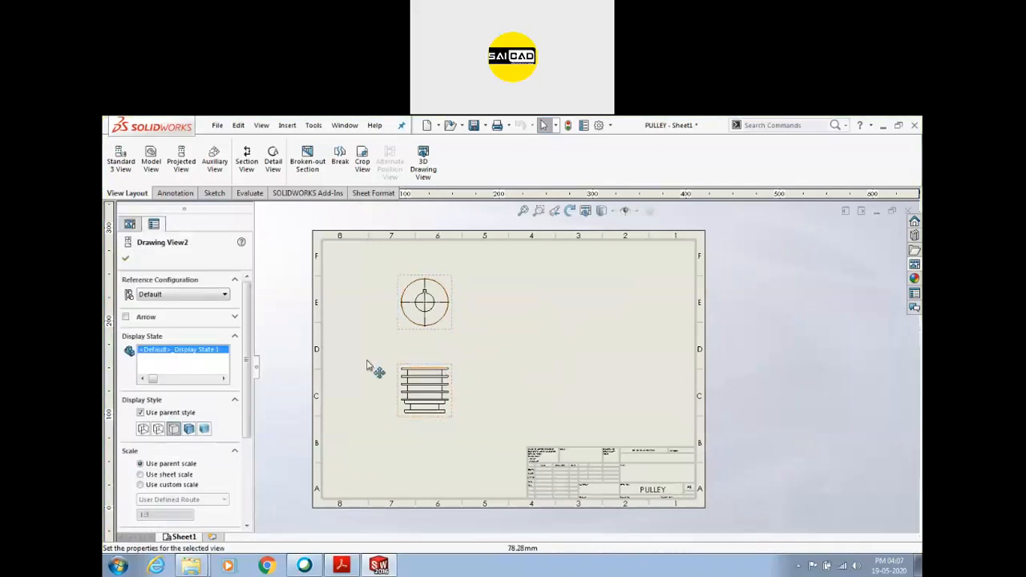
{"action": "scroll", "coordinate": [247, 353], "scroll_direction": "down", "scroll_amount": 3}
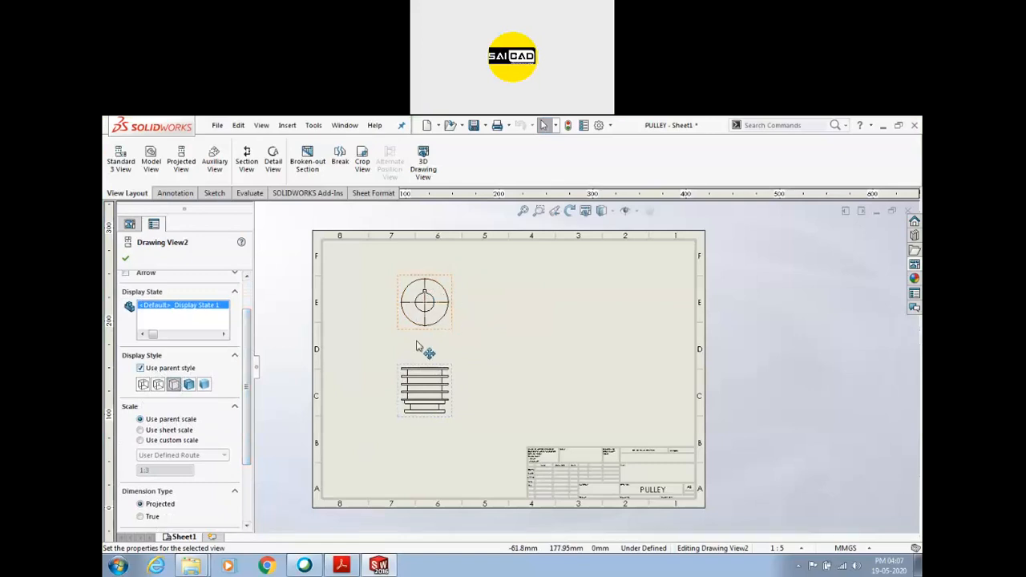
{"action": "left_click", "coordinate": [125, 258]}
{"action": "scroll", "coordinate": [533, 407], "scroll_direction": "down", "scroll_amount": 3}
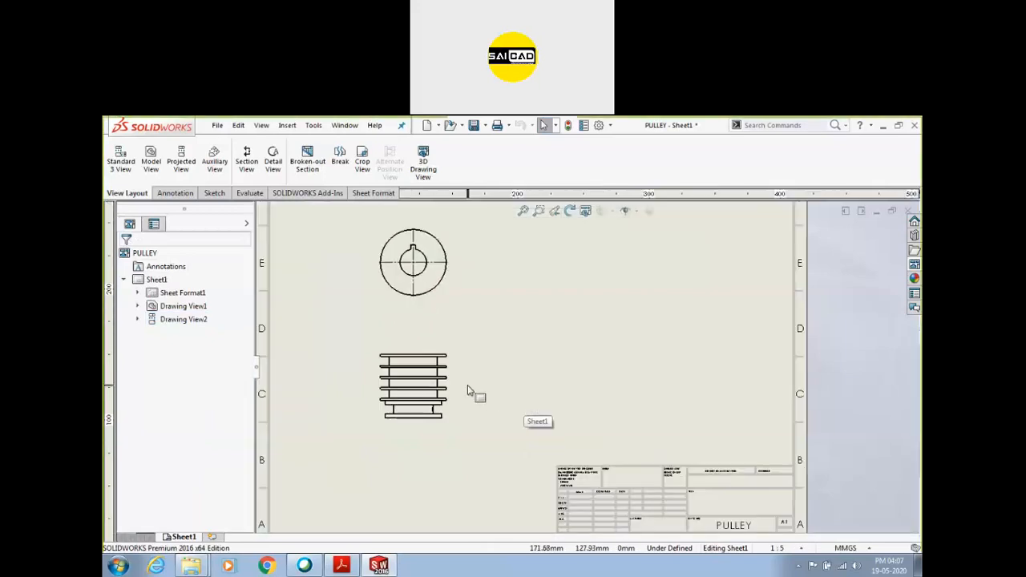
{"action": "scroll", "coordinate": [470, 366], "scroll_direction": "up", "scroll_amount": 3}
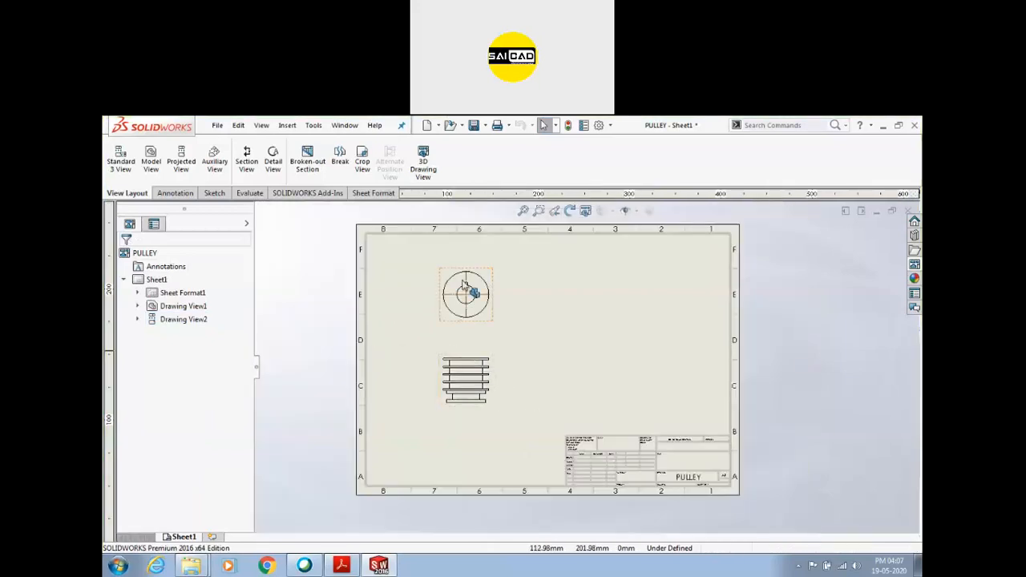
{"action": "left_click", "coordinate": [494, 415]}
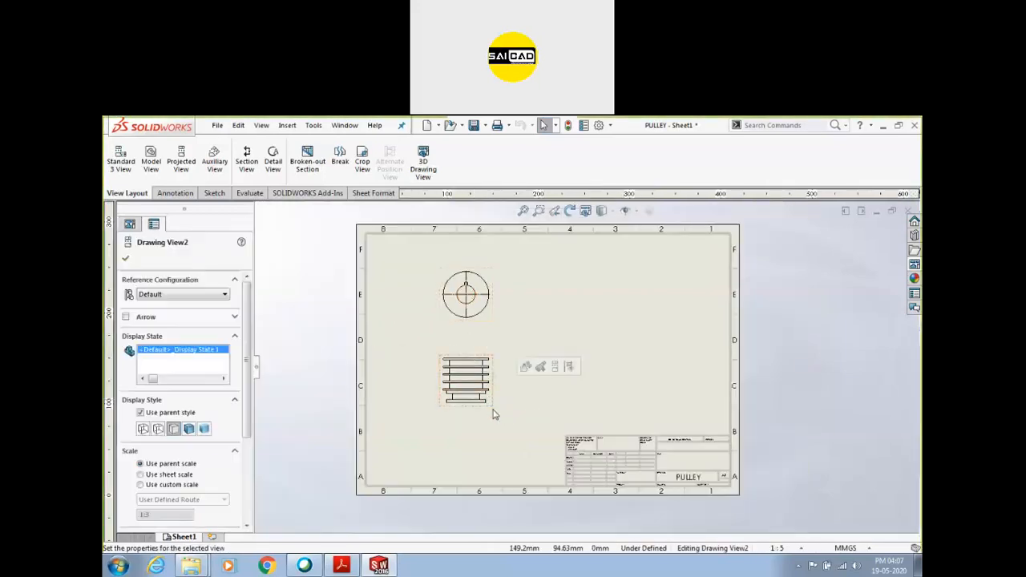
{"action": "left_click", "coordinate": [573, 405]}
{"action": "scroll", "coordinate": [504, 385], "scroll_direction": "down", "scroll_amount": 1}
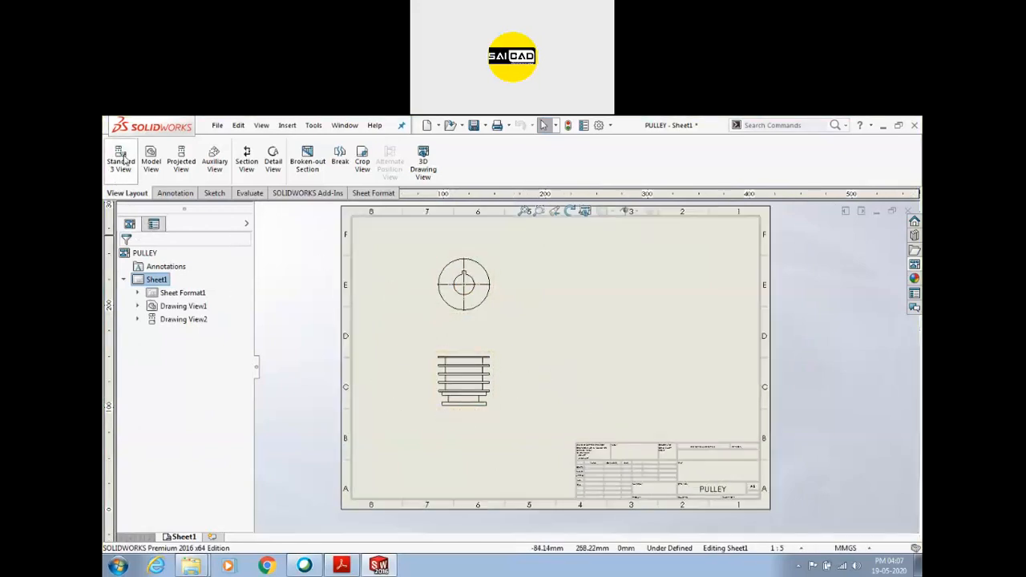
Step: Try to place the pulley's Left view from the View Palette beside the side view
{"action": "left_click", "coordinate": [915, 265]}
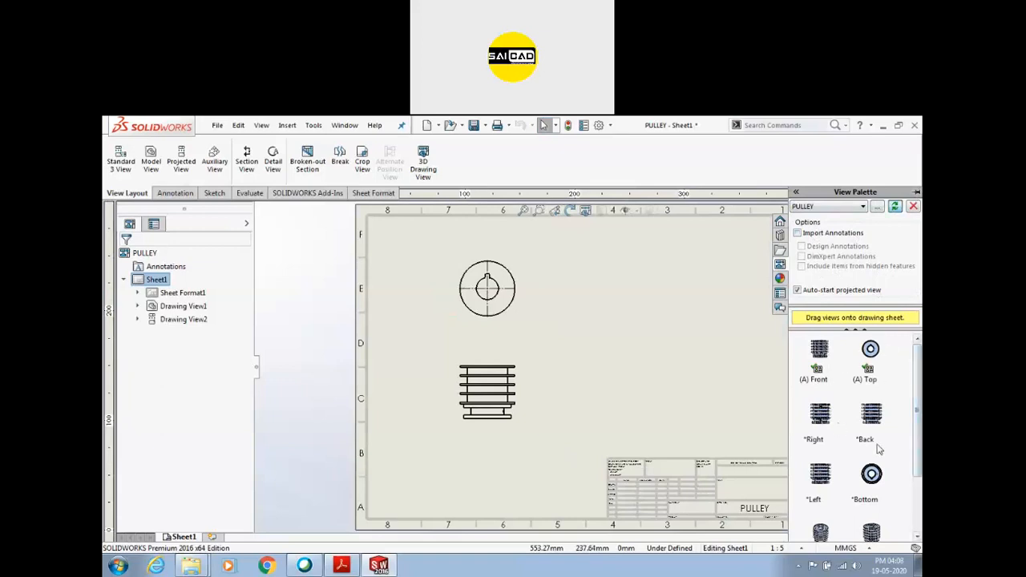
{"action": "left_click_drag", "start_coordinate": [920, 396], "coordinate": [920, 435]}
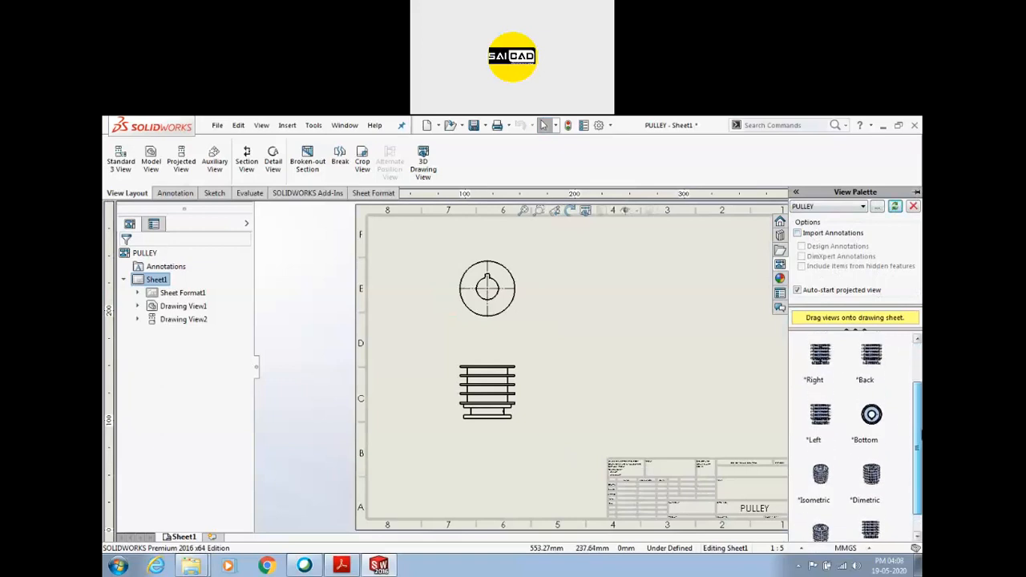
{"action": "left_click_drag", "start_coordinate": [832, 425], "coordinate": [556, 369]}
{"action": "left_click_drag", "start_coordinate": [772, 415], "coordinate": [611, 408]}
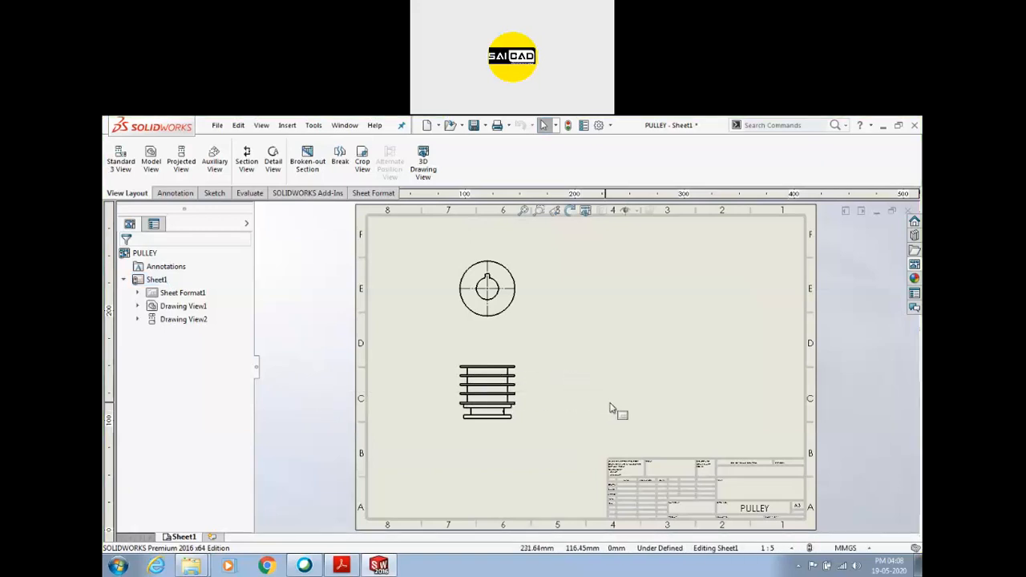
Step: Project a second side view to the right of the existing side view and an isometric view to its upper right
{"action": "scroll", "coordinate": [563, 412], "scroll_direction": "down", "scroll_amount": 2}
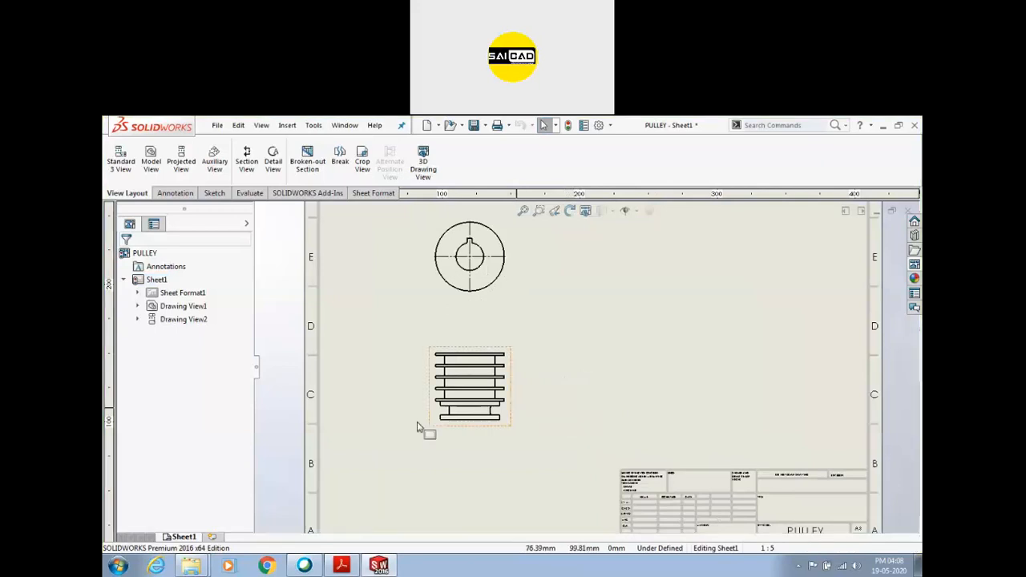
{"action": "scroll", "coordinate": [444, 421], "scroll_direction": "up", "scroll_amount": 5}
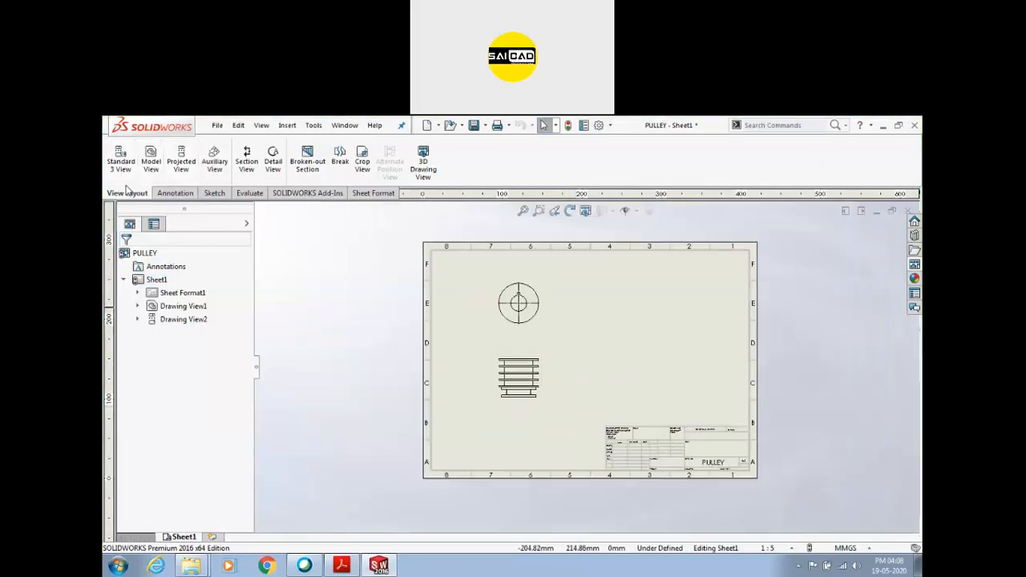
{"action": "left_click", "coordinate": [181, 164]}
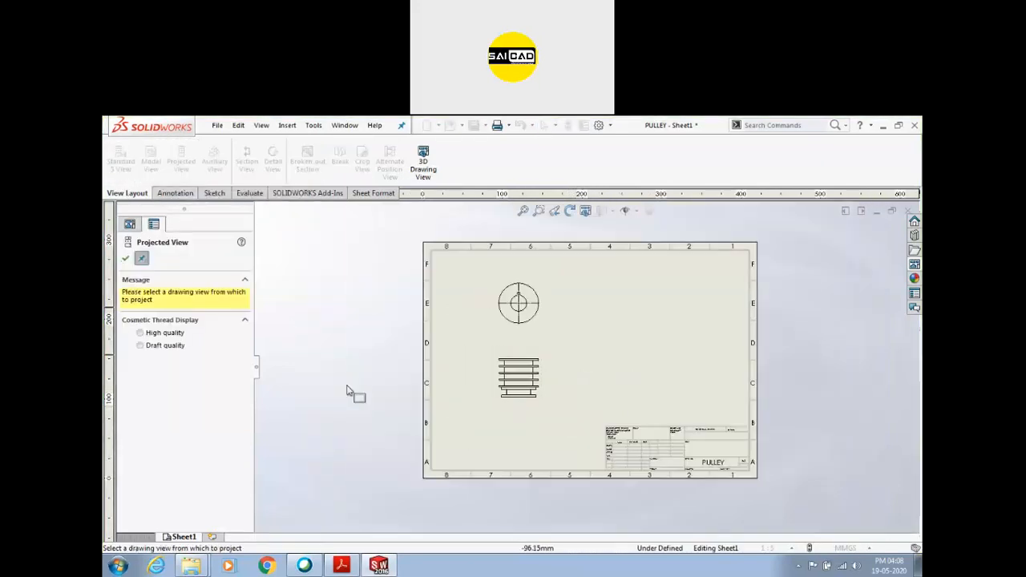
{"action": "left_click", "coordinate": [547, 402]}
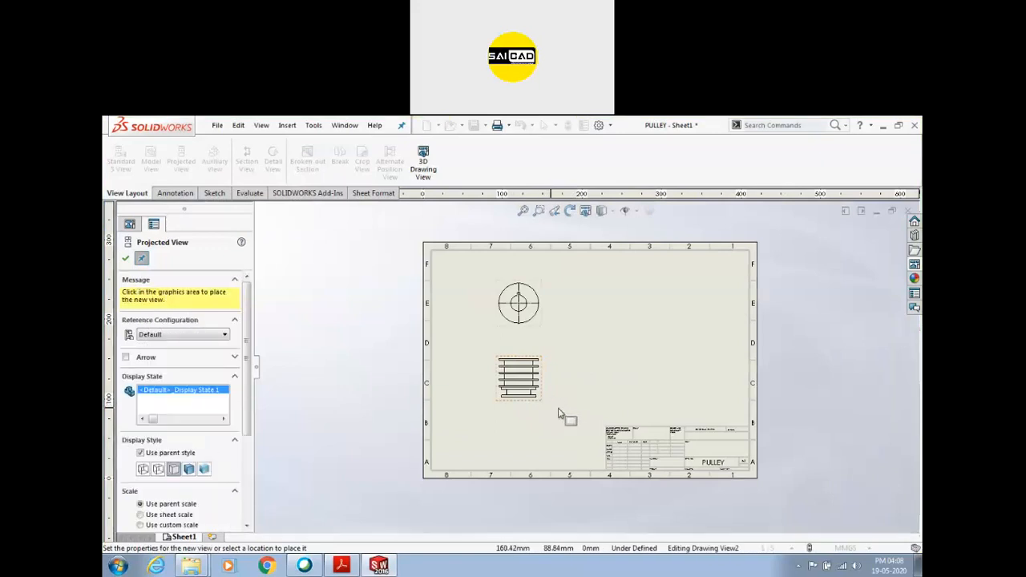
{"action": "left_click", "coordinate": [582, 378]}
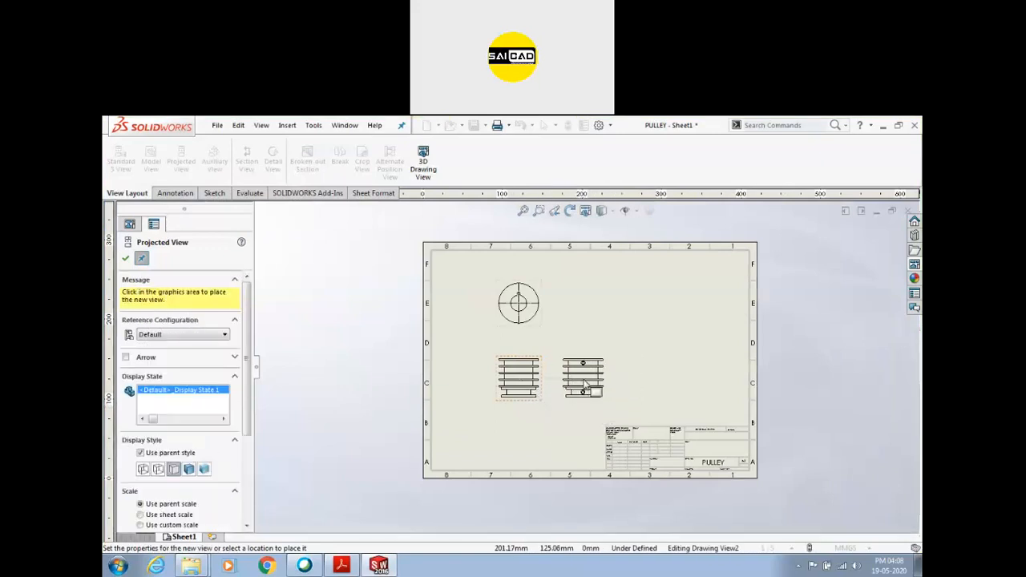
{"action": "scroll", "coordinate": [561, 391], "scroll_direction": "down", "scroll_amount": 3}
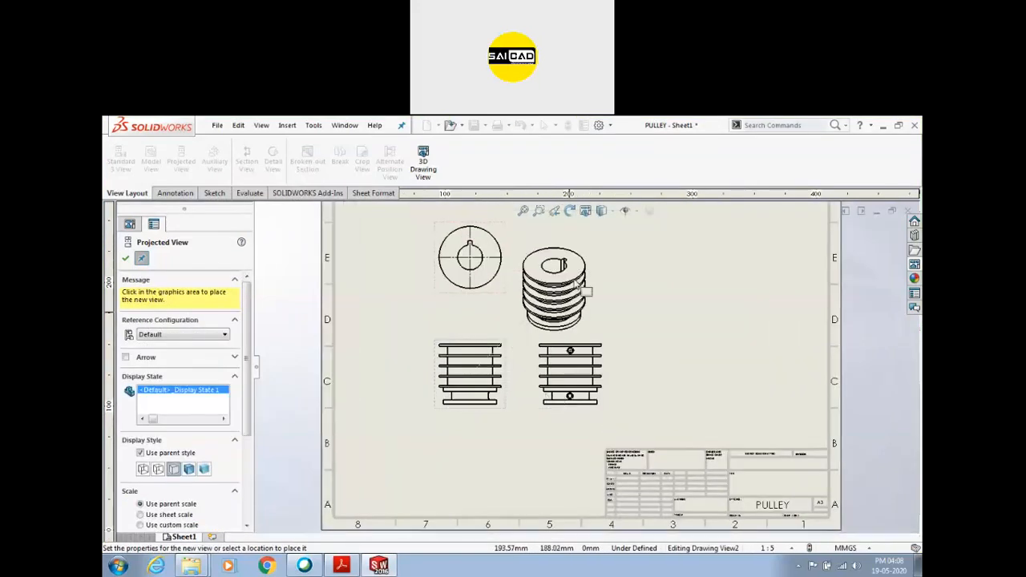
{"action": "scroll", "coordinate": [571, 282], "scroll_direction": "up", "scroll_amount": 2}
{"action": "left_click", "coordinate": [599, 275]}
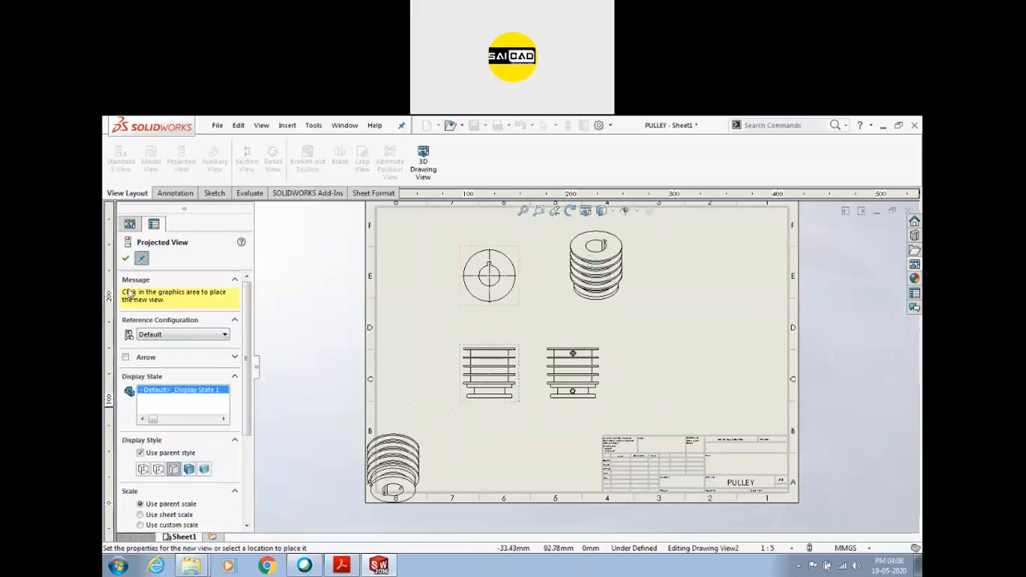
{"action": "left_click", "coordinate": [127, 258]}
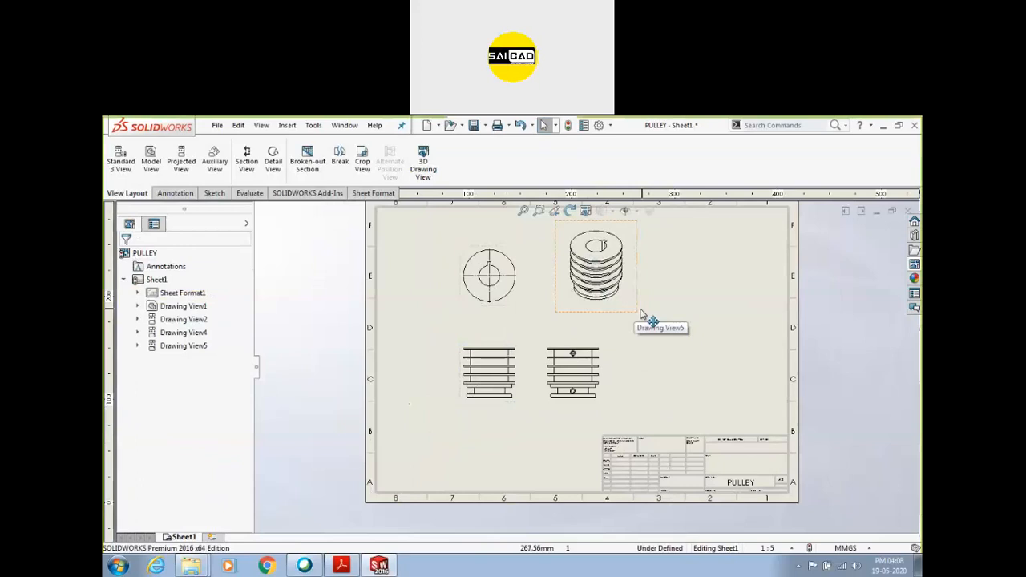
Step: Reposition the top view and the two side views to spread them out on the sheet
{"action": "mouse_move", "coordinate": [605, 351]}
{"action": "left_mouse_down"}
{"action": "mouse_move", "coordinate": [726, 351]}
{"action": "mouse_move", "coordinate": [342, 360]}
{"action": "mouse_move", "coordinate": [644, 360]}
{"action": "left_mouse_up"}
{"action": "mouse_move", "coordinate": [561, 376]}
{"action": "left_mouse_down"}
{"action": "mouse_move", "coordinate": [717, 378]}
{"action": "mouse_move", "coordinate": [378, 388]}
{"action": "mouse_move", "coordinate": [622, 385]}
{"action": "left_mouse_up"}
{"action": "mouse_move", "coordinate": [509, 312]}
{"action": "left_mouse_down"}
{"action": "mouse_move", "coordinate": [509, 330]}
{"action": "mouse_move", "coordinate": [513, 301]}
{"action": "mouse_move", "coordinate": [517, 318]}
{"action": "left_mouse_up"}
{"action": "left_click", "coordinate": [525, 362]}
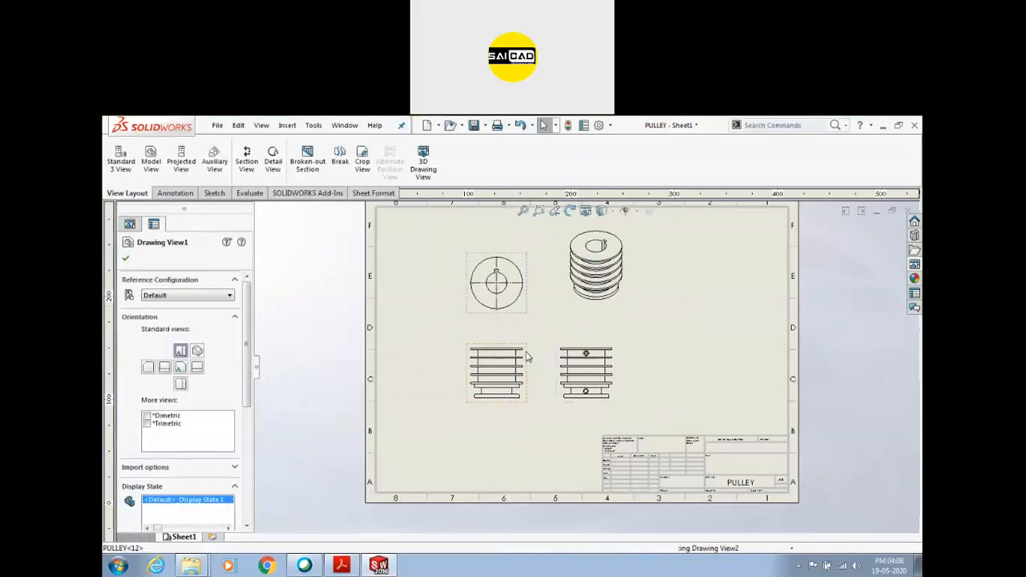
{"action": "mouse_move", "coordinate": [525, 360]}
{"action": "left_mouse_down"}
{"action": "mouse_move", "coordinate": [519, 405]}
{"action": "mouse_move", "coordinate": [513, 364]}
{"action": "mouse_move", "coordinate": [497, 362]}
{"action": "mouse_move", "coordinate": [515, 354]}
{"action": "mouse_move", "coordinate": [520, 369]}
{"action": "left_mouse_up"}
{"action": "left_click", "coordinate": [695, 375]}
{"action": "scroll", "coordinate": [561, 356], "scroll_direction": "up", "scroll_amount": 2}
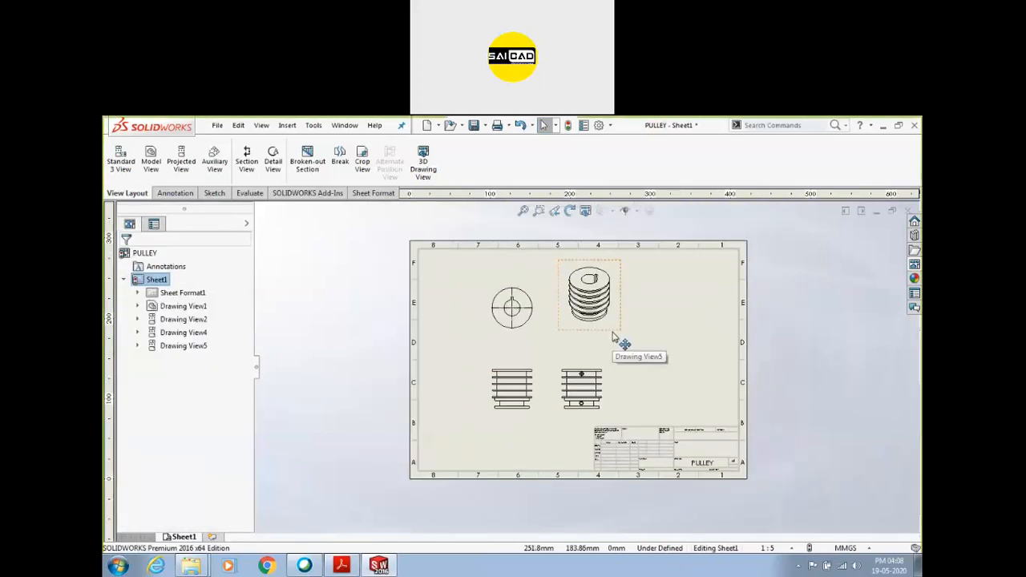
Step: Move the isometric view to the sheet's upper-right corner and display it as Shaded With Edges
{"action": "mouse_move", "coordinate": [620, 335]}
{"action": "left_mouse_down"}
{"action": "mouse_move", "coordinate": [618, 352]}
{"action": "mouse_move", "coordinate": [623, 320]}
{"action": "mouse_move", "coordinate": [668, 399]}
{"action": "mouse_move", "coordinate": [662, 301]}
{"action": "mouse_move", "coordinate": [733, 363]}
{"action": "mouse_move", "coordinate": [694, 373]}
{"action": "mouse_move", "coordinate": [735, 350]}
{"action": "mouse_move", "coordinate": [725, 327]}
{"action": "mouse_move", "coordinate": [719, 337]}
{"action": "left_mouse_up"}
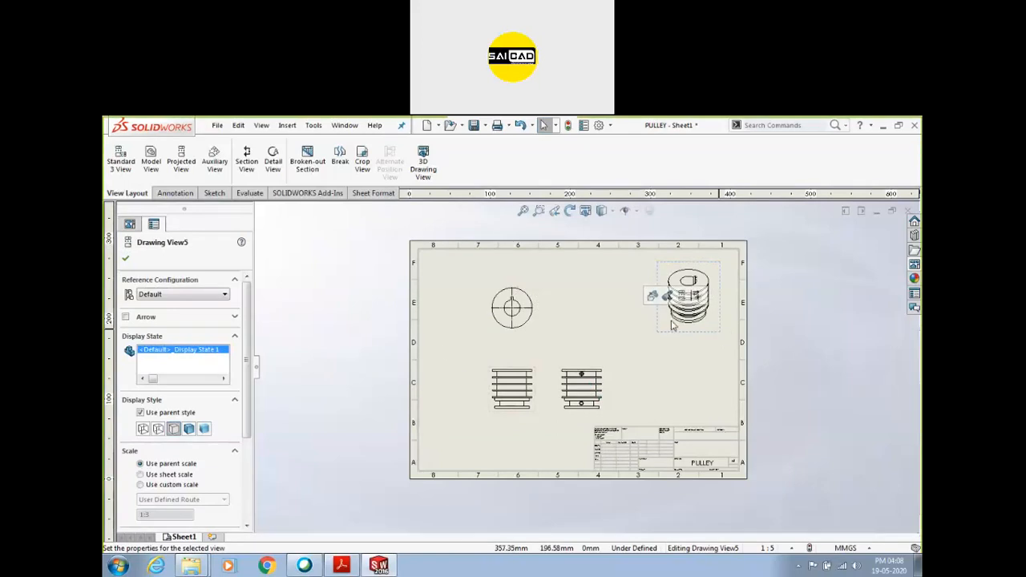
{"action": "left_click", "coordinate": [189, 430]}
{"action": "left_click", "coordinate": [711, 379]}
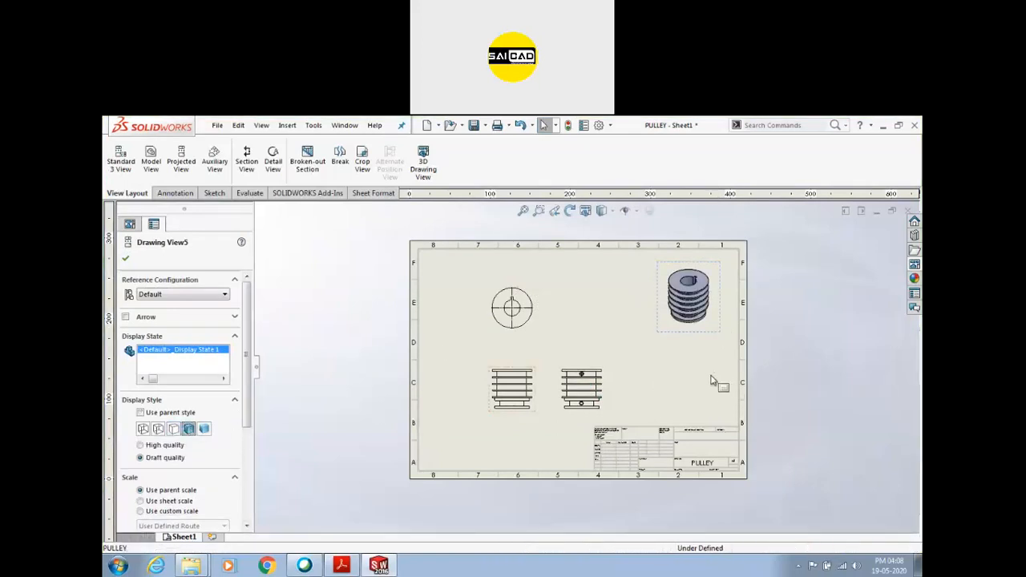
Step: Move the right-hand side view farther right, away from the other side view
{"action": "scroll", "coordinate": [716, 296], "scroll_direction": "down", "scroll_amount": 1}
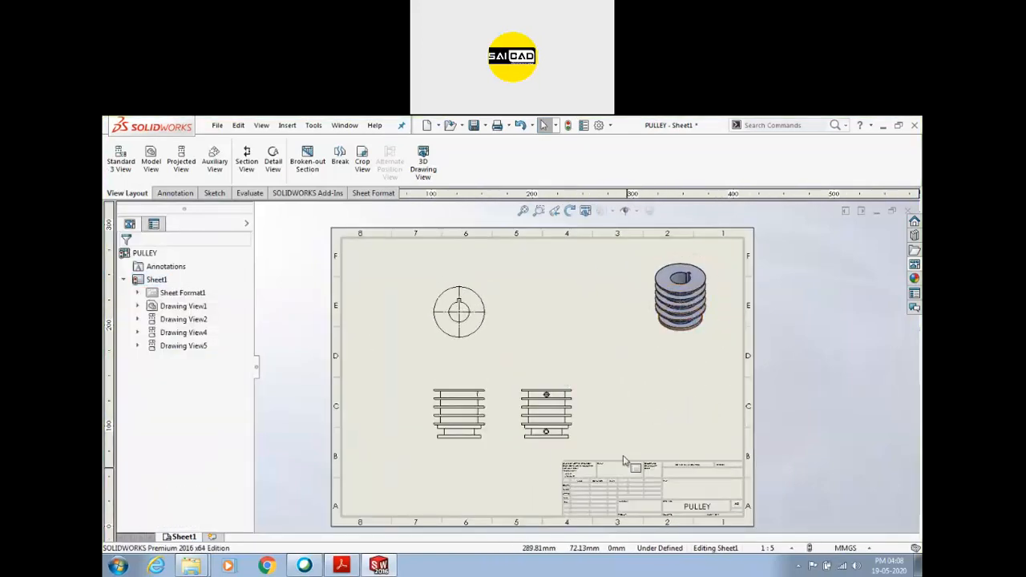
{"action": "scroll", "coordinate": [561, 352], "scroll_direction": "up", "scroll_amount": 2}
{"action": "scroll", "coordinate": [577, 413], "scroll_direction": "down", "scroll_amount": 1}
{"action": "left_click_drag", "start_coordinate": [586, 412], "coordinate": [613, 417]}
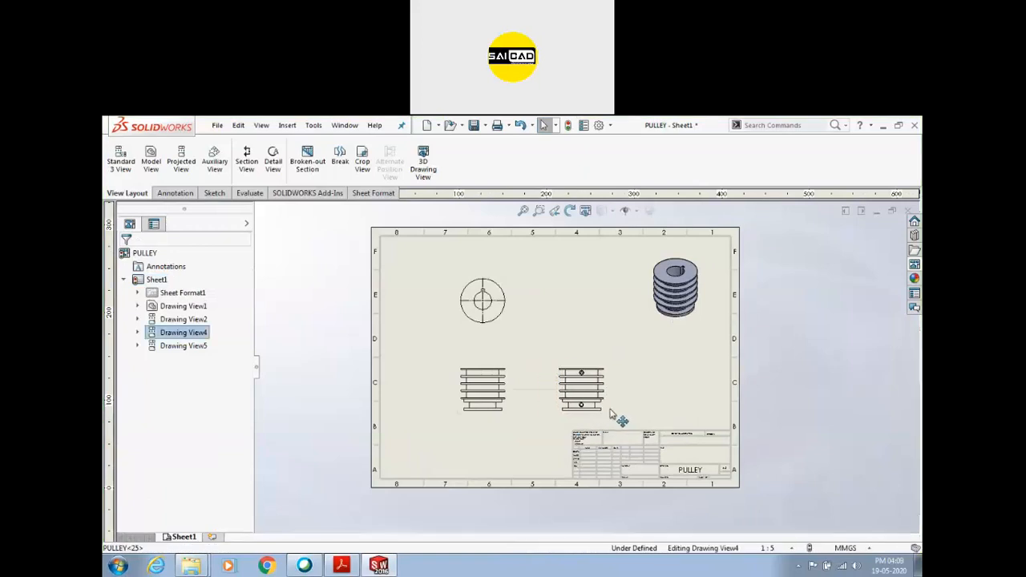
{"action": "left_click", "coordinate": [532, 366]}
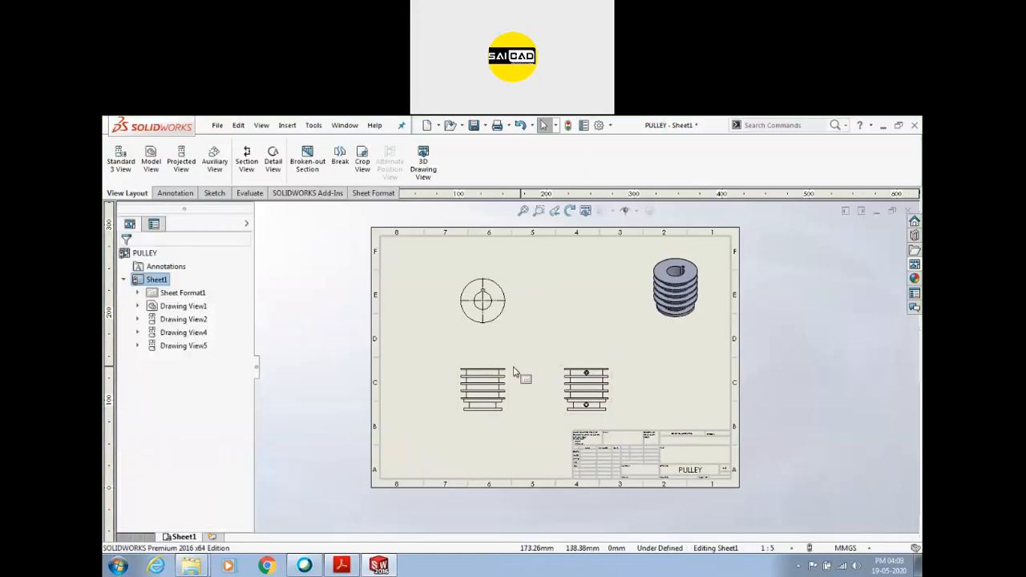
{"action": "scroll", "coordinate": [417, 373], "scroll_direction": "down", "scroll_amount": 1}
{"action": "scroll", "coordinate": [553, 338], "scroll_direction": "up", "scroll_amount": 2}
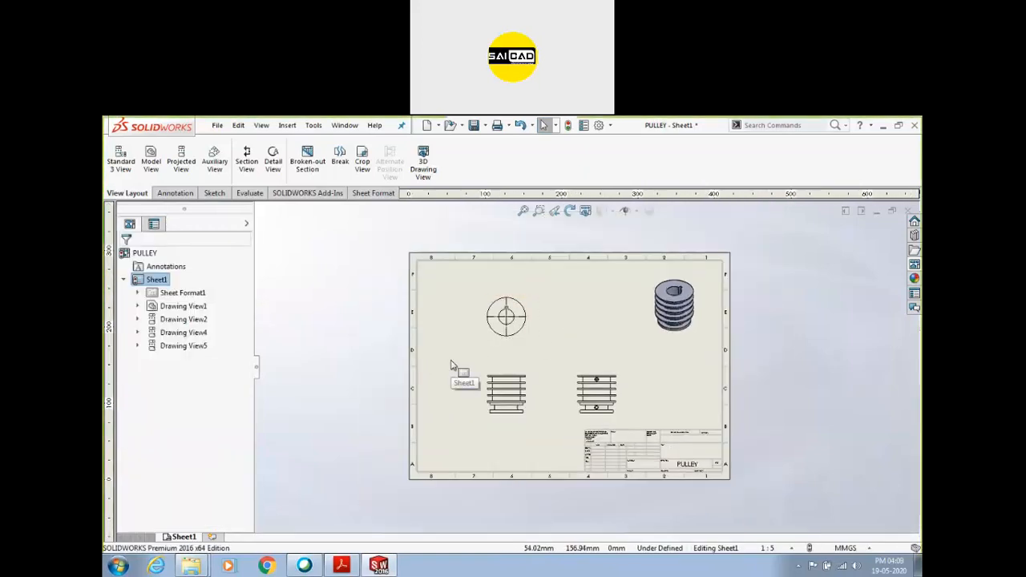
Step: Delete the top view and both side views, keeping only the shaded isometric view on the sheet
{"action": "left_click_drag", "start_coordinate": [613, 297], "coordinate": [473, 402]}
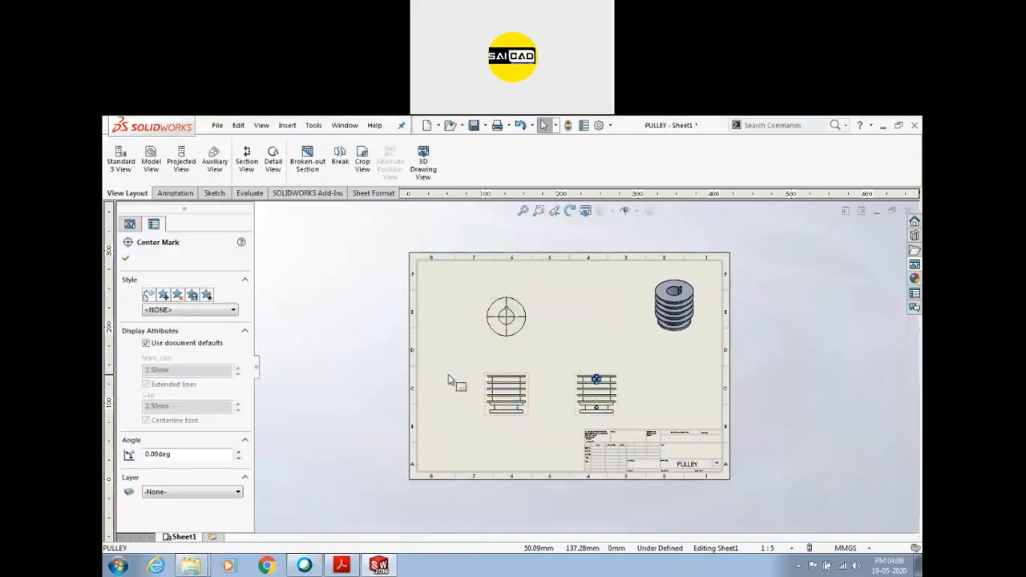
{"action": "left_click", "coordinate": [449, 375]}
{"action": "left_click", "coordinate": [489, 392]}
{"action": "key", "text": "Delete"}
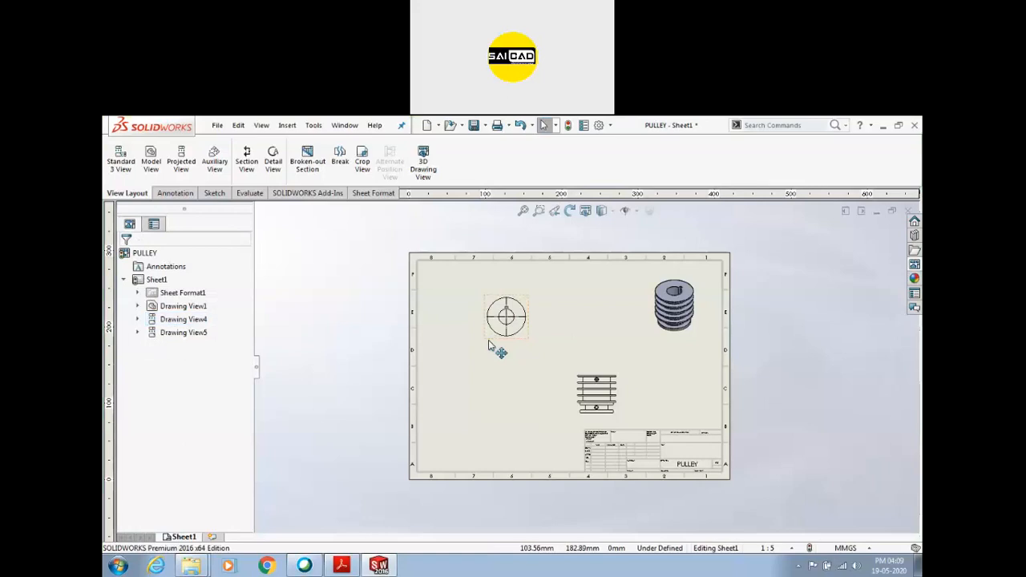
{"action": "key", "text": "Delete"}
{"action": "left_click", "coordinate": [596, 392]}
{"action": "key", "text": "Delete"}
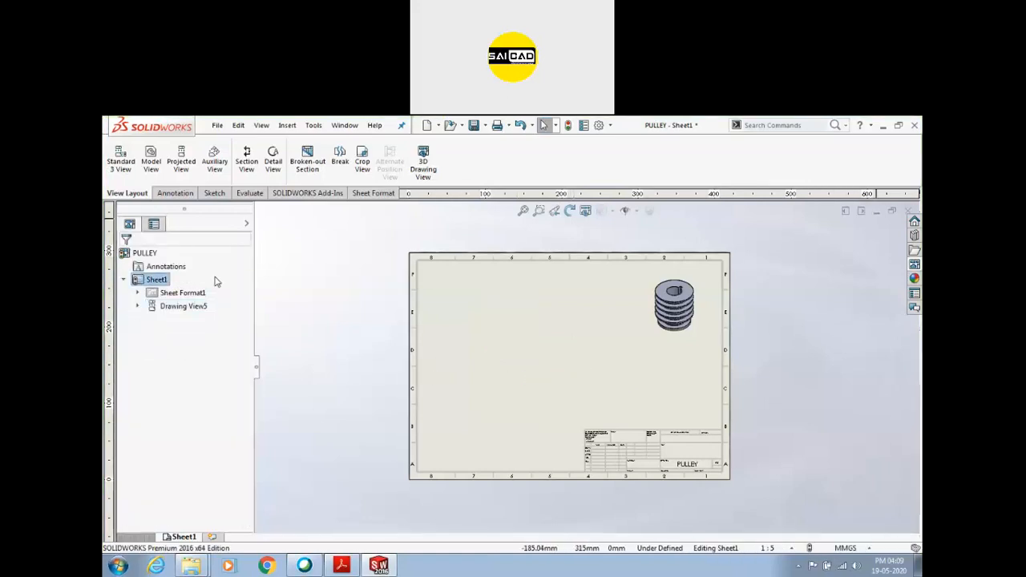
{"action": "left_click", "coordinate": [120, 164]}
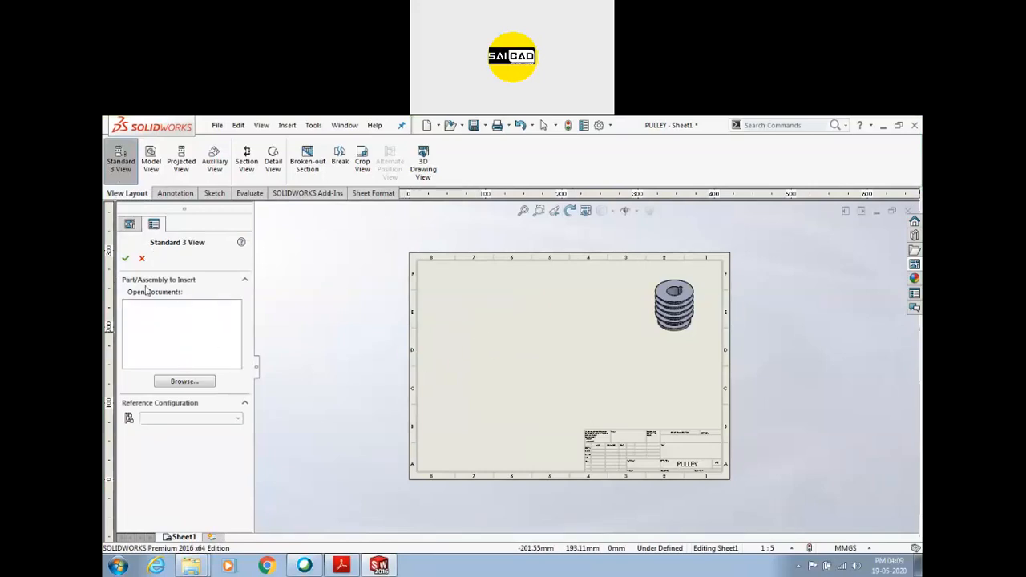
{"action": "left_click_drag", "start_coordinate": [495, 319], "coordinate": [485, 328]}
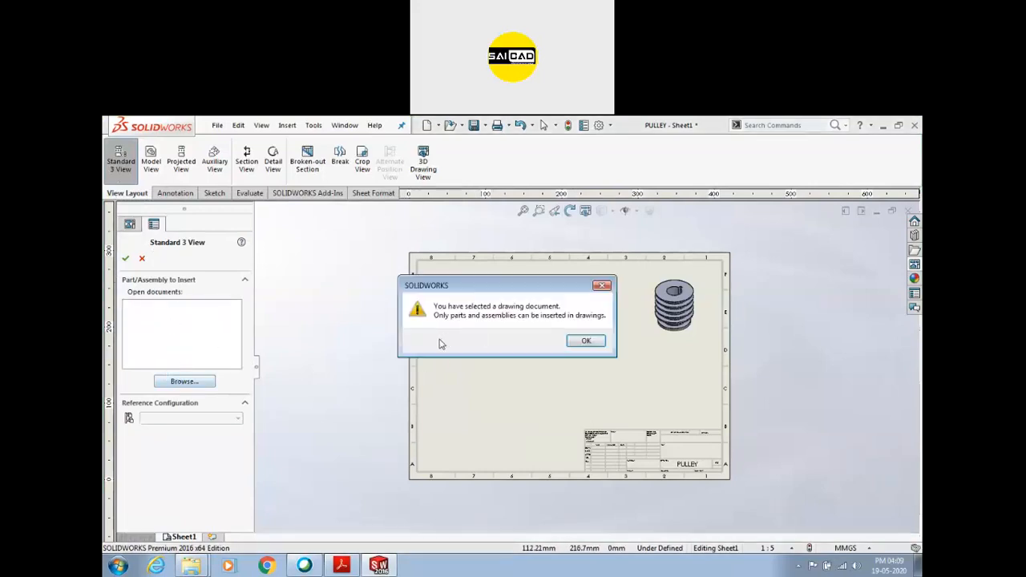
{"action": "left_click", "coordinate": [583, 342]}
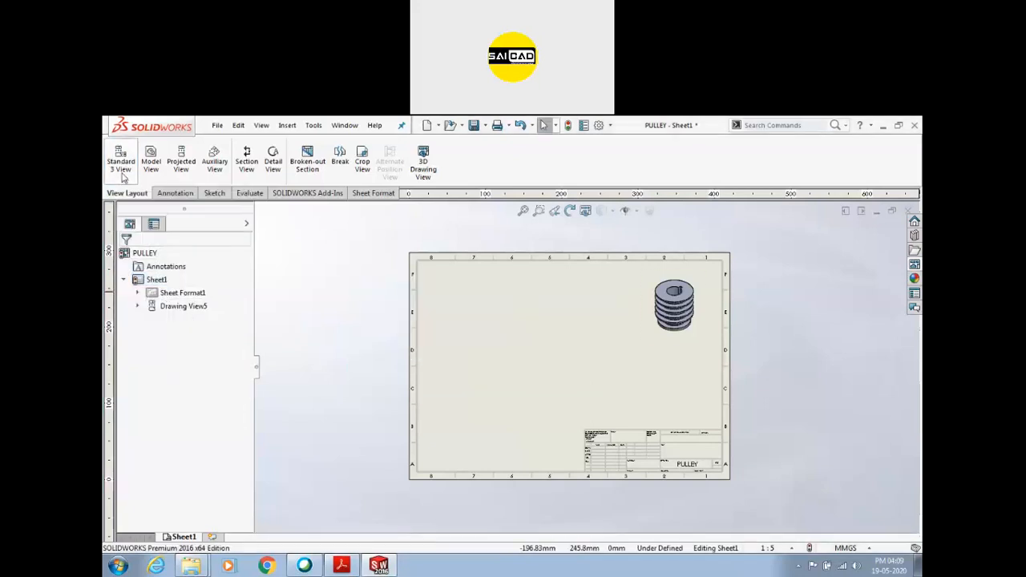
Step: Insert the standard three views of the PULLEY part from the Animal Feeder Machine folder
{"action": "left_click", "coordinate": [121, 165]}
{"action": "left_click", "coordinate": [184, 382]}
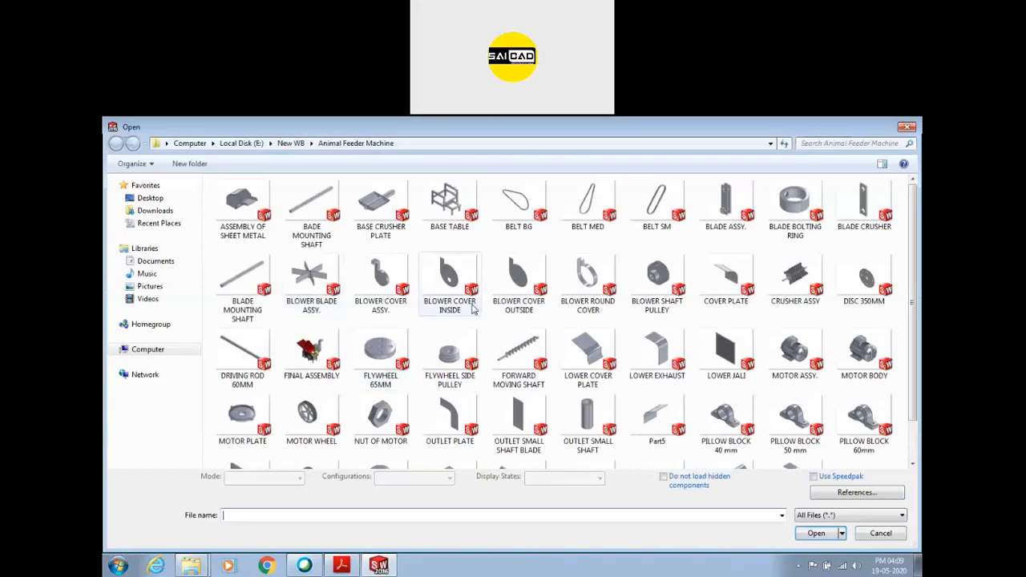
{"action": "left_click", "coordinate": [797, 350]}
{"action": "scroll", "coordinate": [793, 361], "scroll_direction": "down", "scroll_amount": 1}
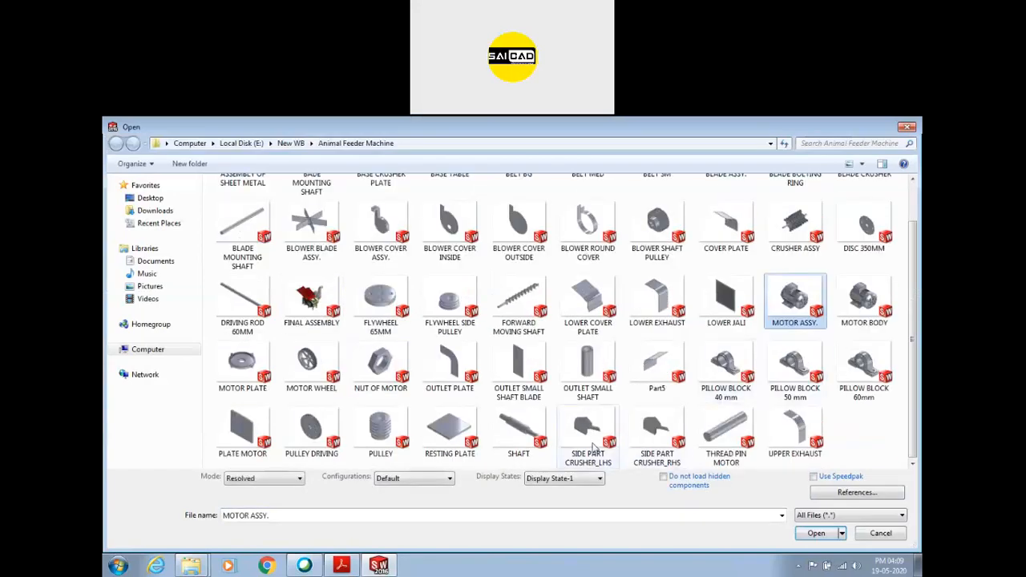
{"action": "left_click", "coordinate": [383, 437]}
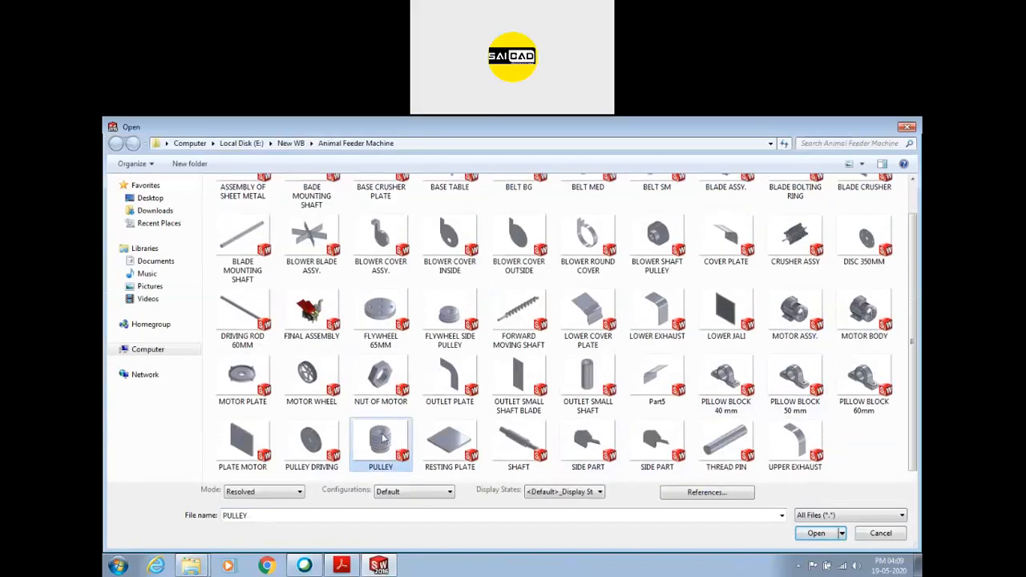
{"action": "left_click", "coordinate": [837, 531]}
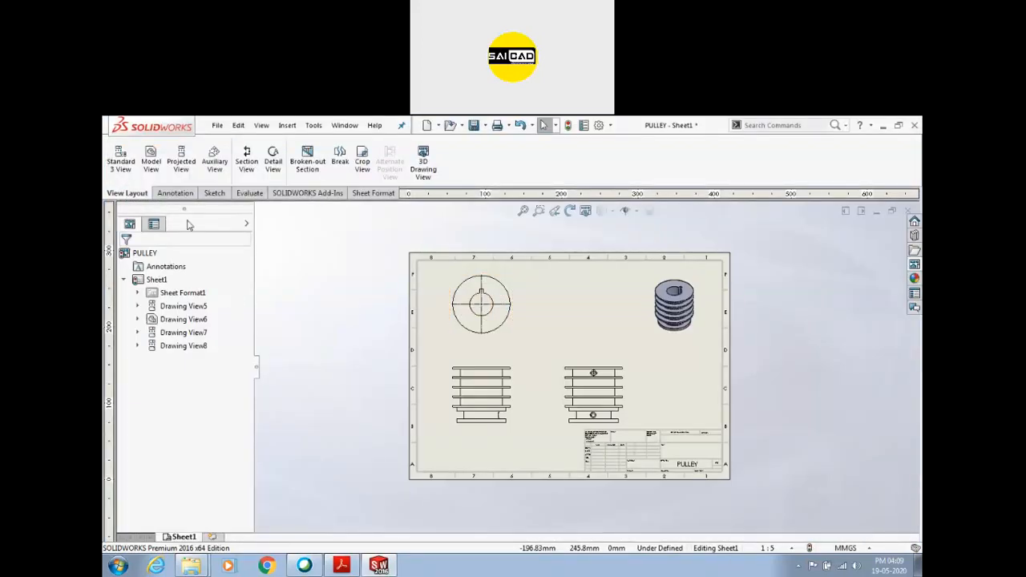
Step: Examine the newly inserted top, front and side views alongside the shaded isometric view on the sheet
{"action": "scroll", "coordinate": [532, 385], "scroll_direction": "down", "scroll_amount": 2}
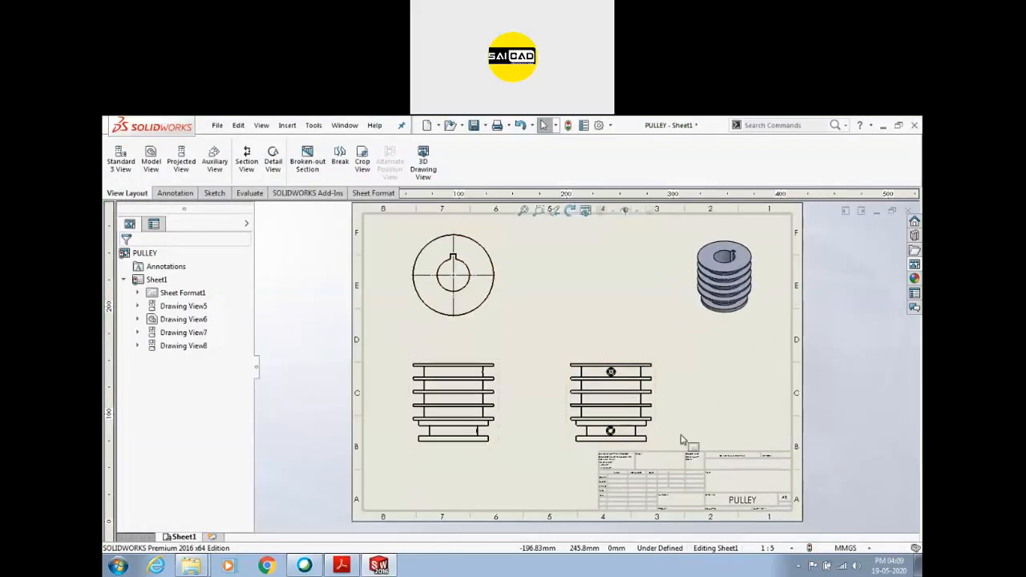
{"action": "scroll", "coordinate": [600, 369], "scroll_direction": "up", "scroll_amount": 1}
{"action": "scroll", "coordinate": [698, 476], "scroll_direction": "down", "scroll_amount": 3}
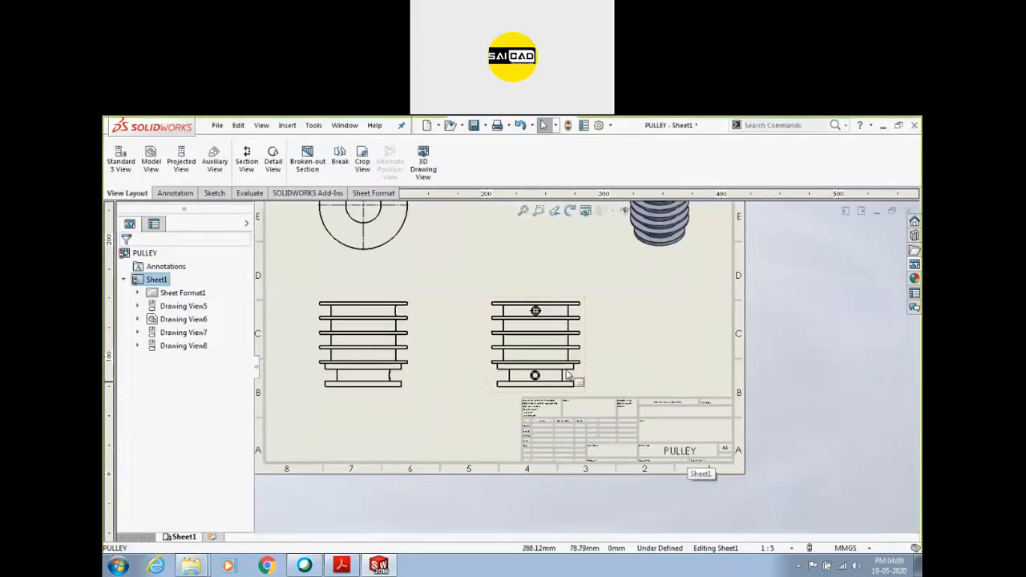
{"action": "scroll", "coordinate": [731, 429], "scroll_direction": "up", "scroll_amount": 4}
{"action": "scroll", "coordinate": [542, 267], "scroll_direction": "down", "scroll_amount": 1}
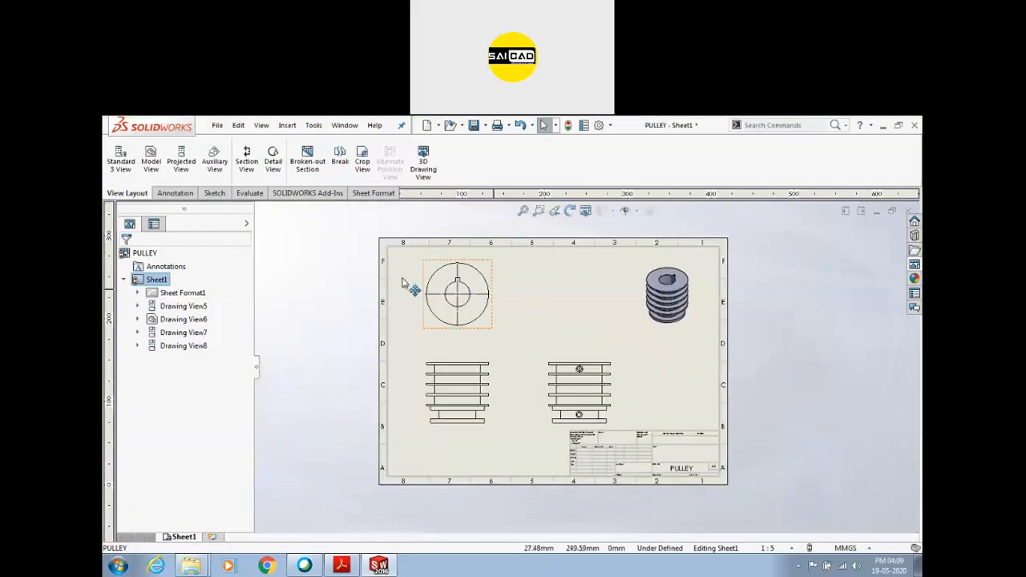
{"action": "left_click", "coordinate": [484, 333]}
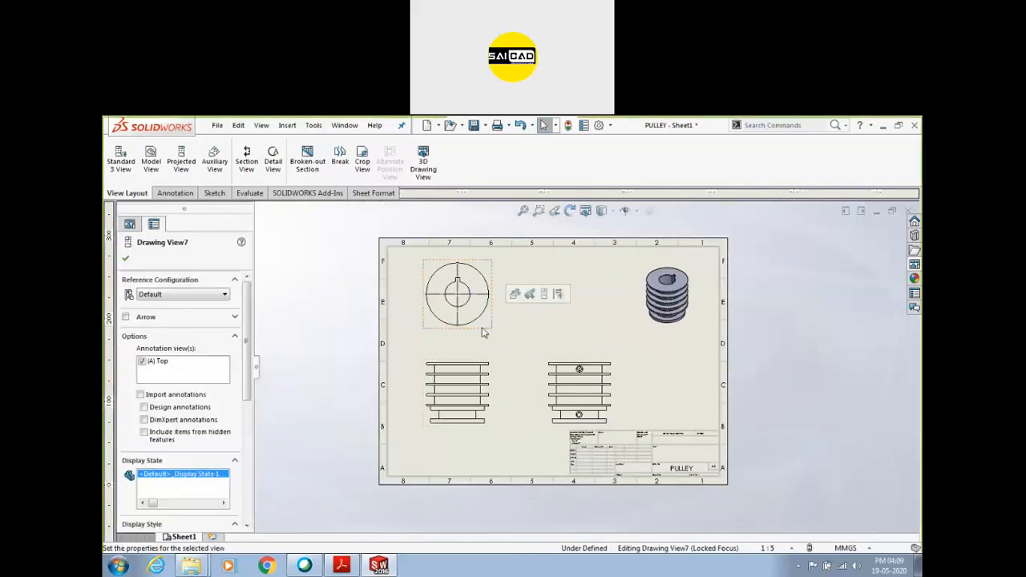
{"action": "left_click", "coordinate": [315, 354]}
{"action": "scroll", "coordinate": [429, 365], "scroll_direction": "up", "scroll_amount": 2}
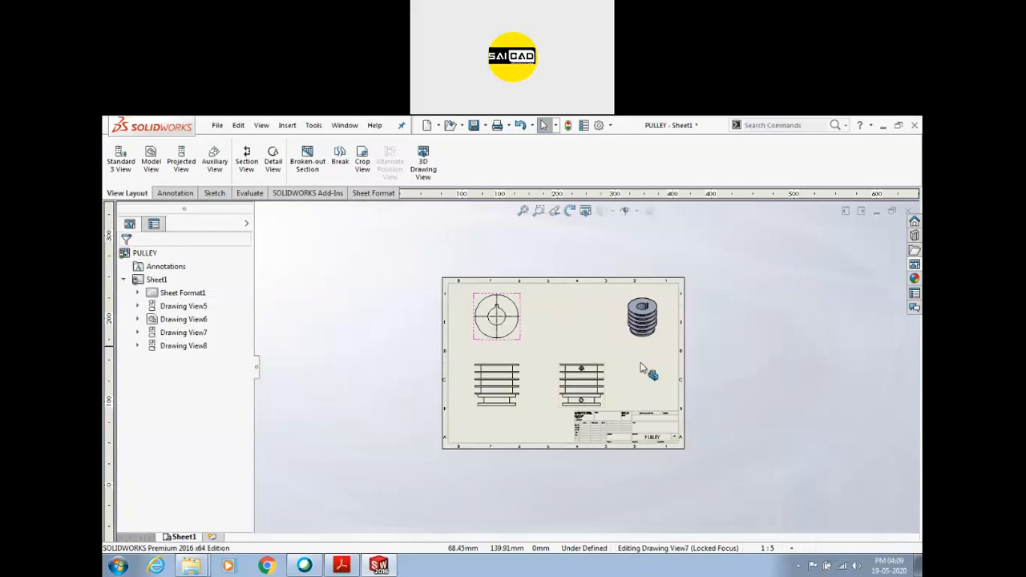
{"action": "scroll", "coordinate": [553, 348], "scroll_direction": "down", "scroll_amount": 1}
{"action": "left_click", "coordinate": [552, 329]}
{"action": "scroll", "coordinate": [529, 354], "scroll_direction": "down", "scroll_amount": 1}
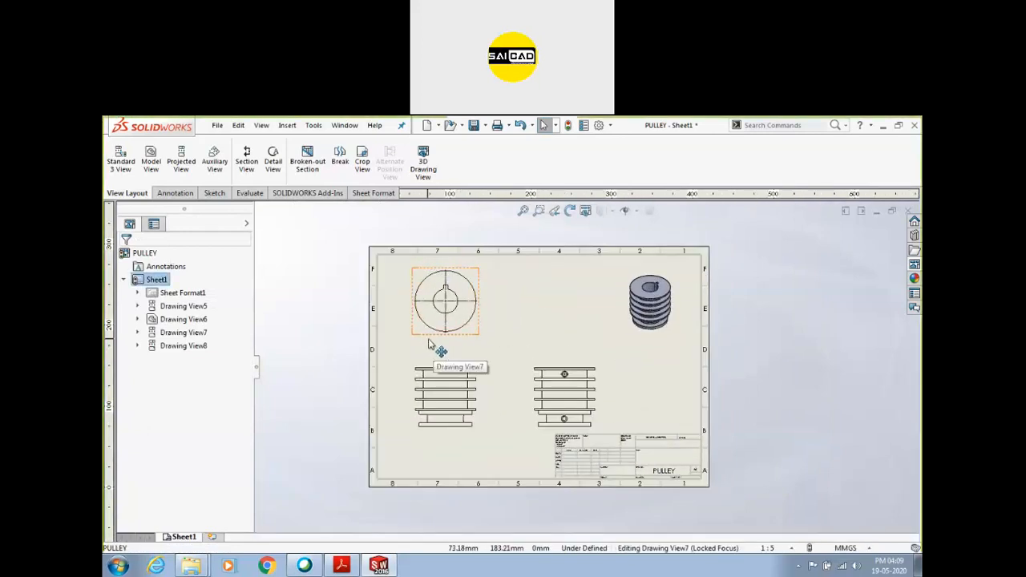
{"action": "scroll", "coordinate": [579, 364], "scroll_direction": "up", "scroll_amount": 1}
{"action": "scroll", "coordinate": [573, 369], "scroll_direction": "down", "scroll_amount": 1}
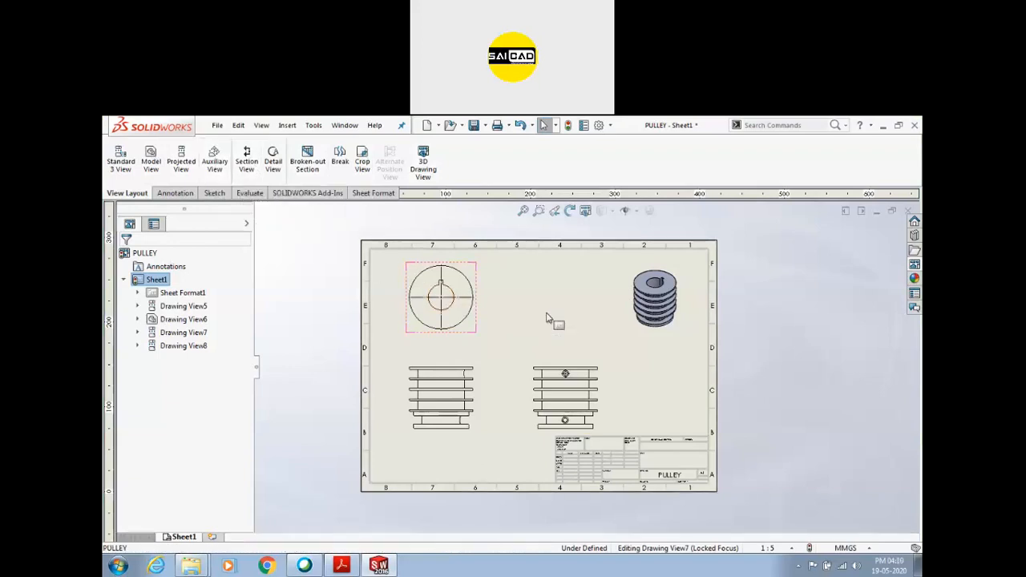
{"action": "scroll", "coordinate": [454, 393], "scroll_direction": "down", "scroll_amount": 2}
{"action": "scroll", "coordinate": [518, 341], "scroll_direction": "down", "scroll_amount": 1}
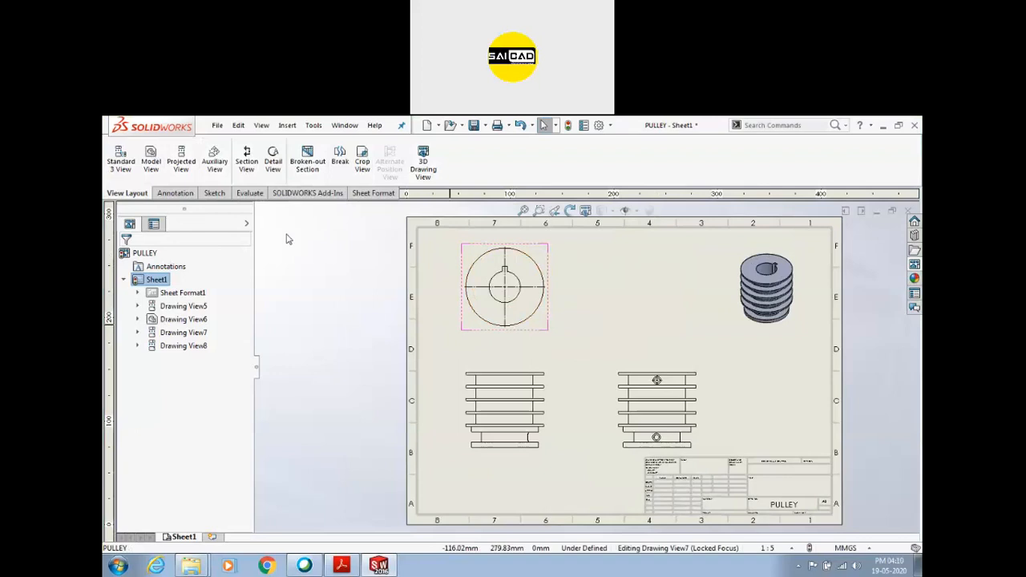
{"action": "left_click", "coordinate": [252, 164]}
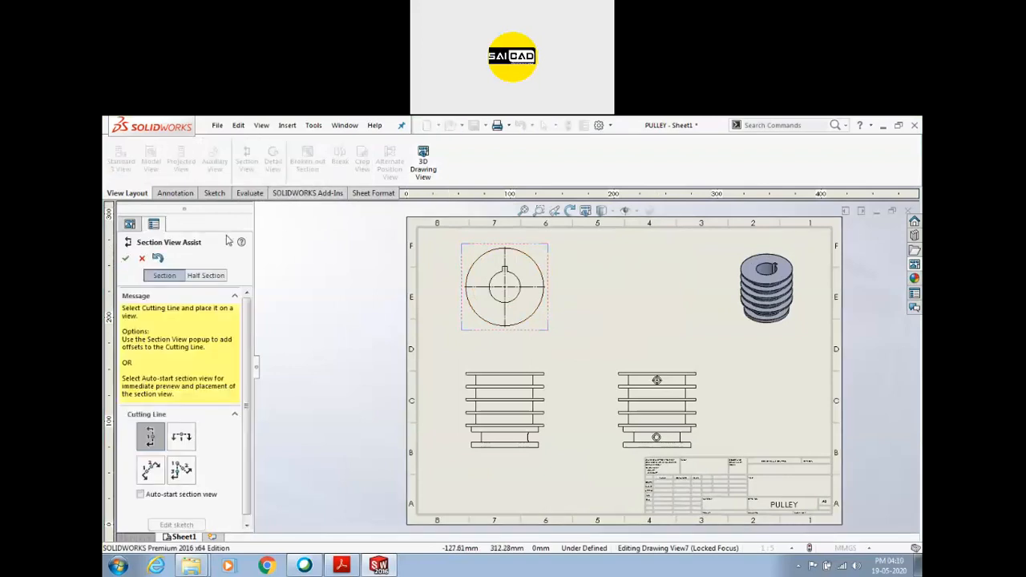
{"action": "left_click_drag", "start_coordinate": [248, 333], "coordinate": [248, 340]}
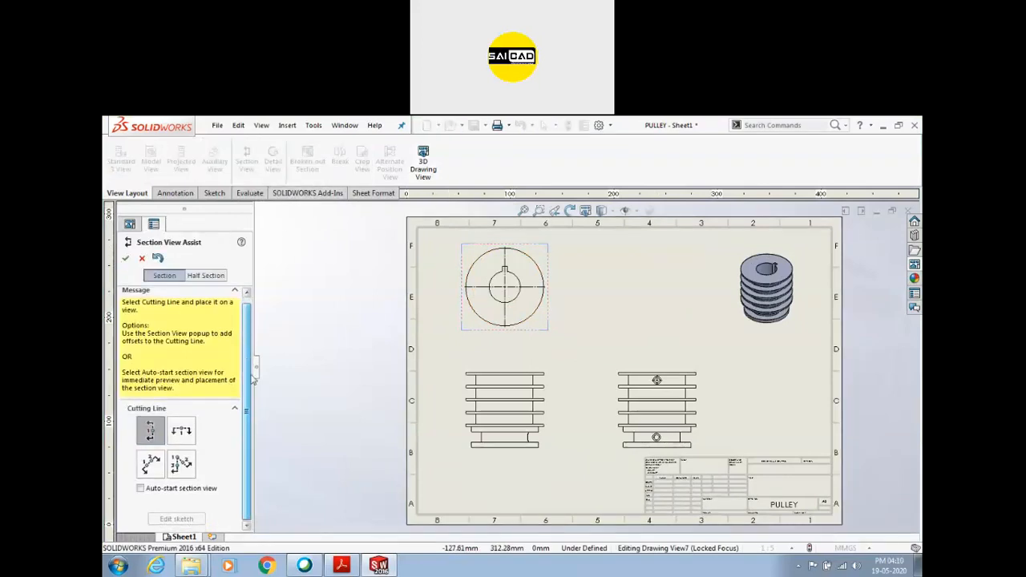
{"action": "left_click", "coordinate": [147, 431]}
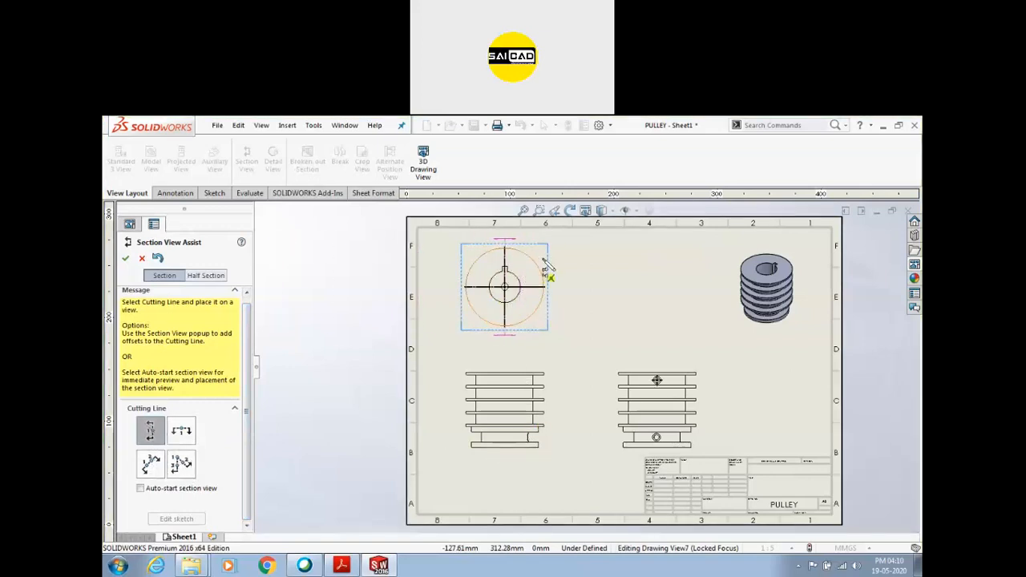
{"action": "left_click", "coordinate": [141, 258]}
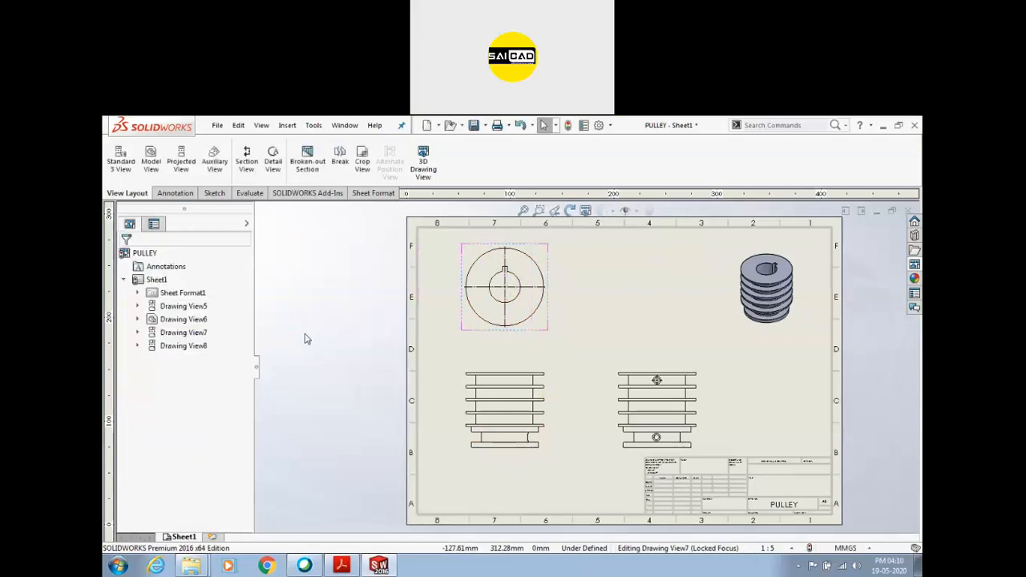
{"action": "left_click", "coordinate": [560, 446]}
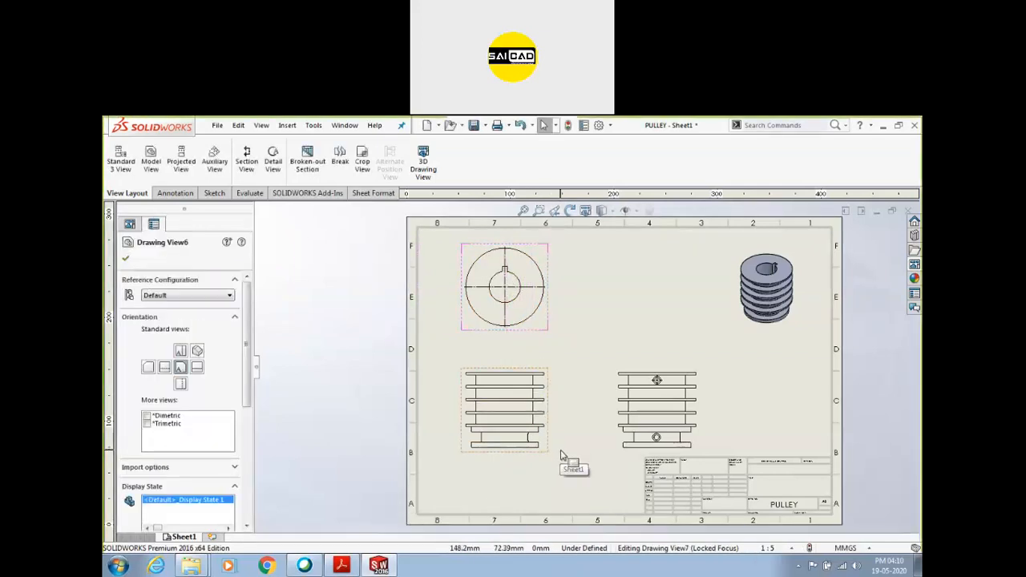
{"action": "double_click", "coordinate": [546, 382]}
{"action": "left_click", "coordinate": [567, 430]}
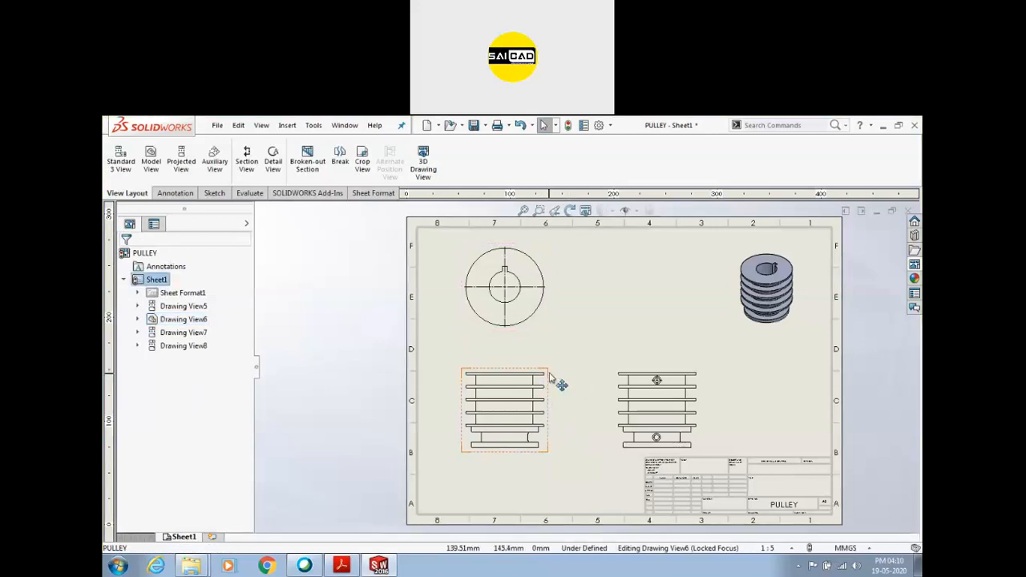
{"action": "left_click", "coordinate": [551, 327]}
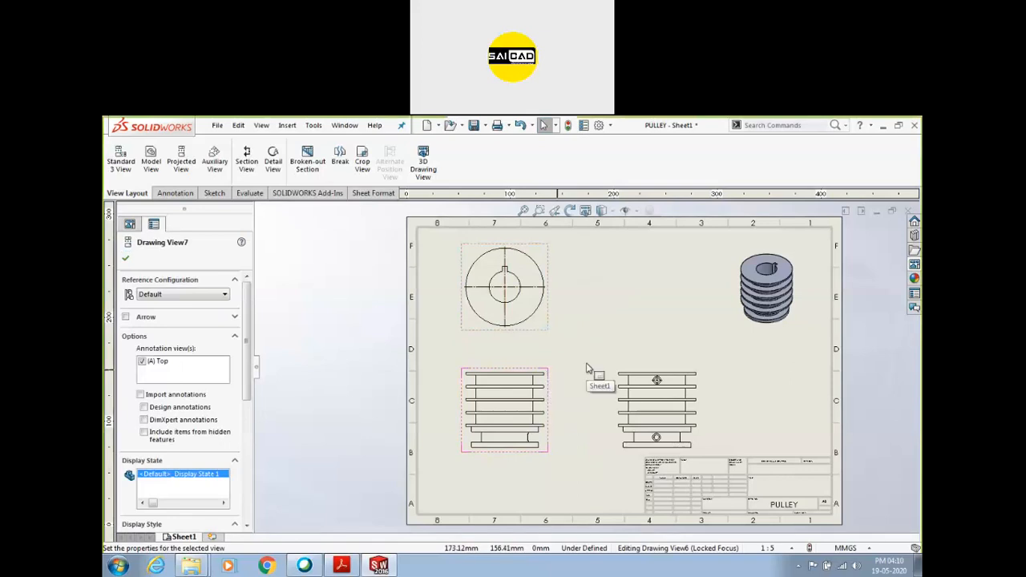
{"action": "left_click", "coordinate": [587, 365]}
{"action": "left_click", "coordinate": [543, 327]}
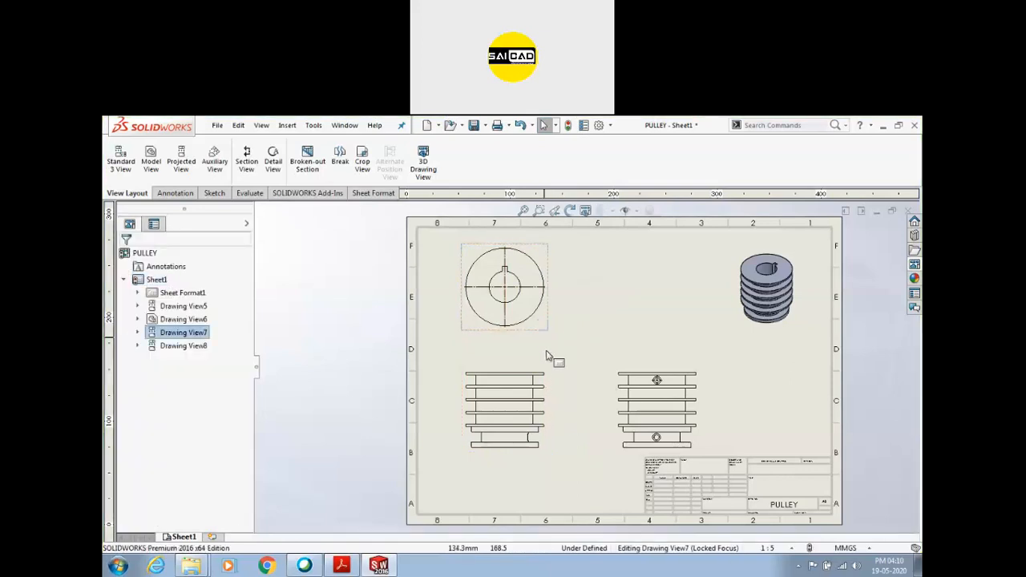
{"action": "left_click", "coordinate": [555, 365]}
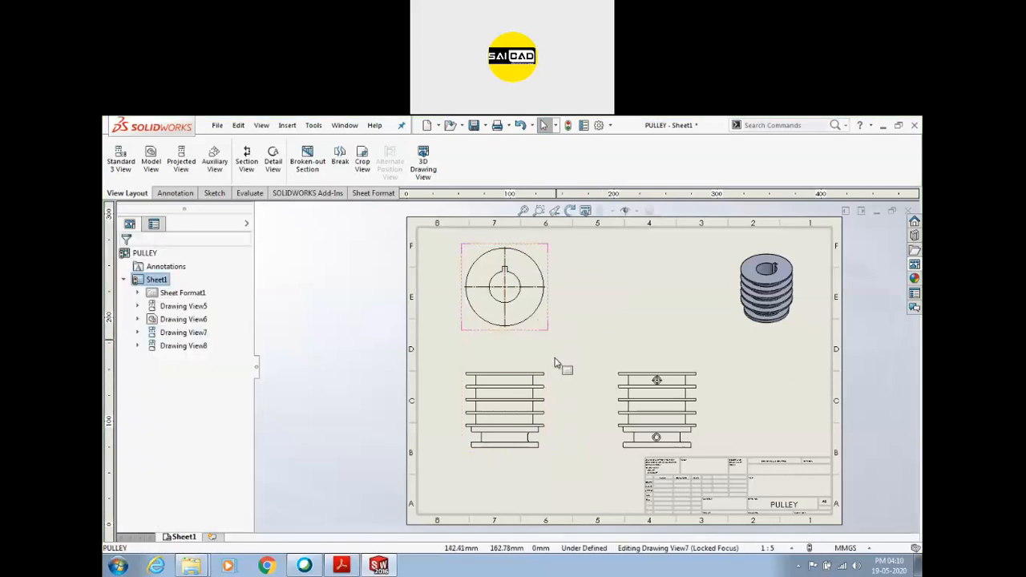
Step: Start a section view for the front view below the circular top view
{"action": "left_click", "coordinate": [542, 383]}
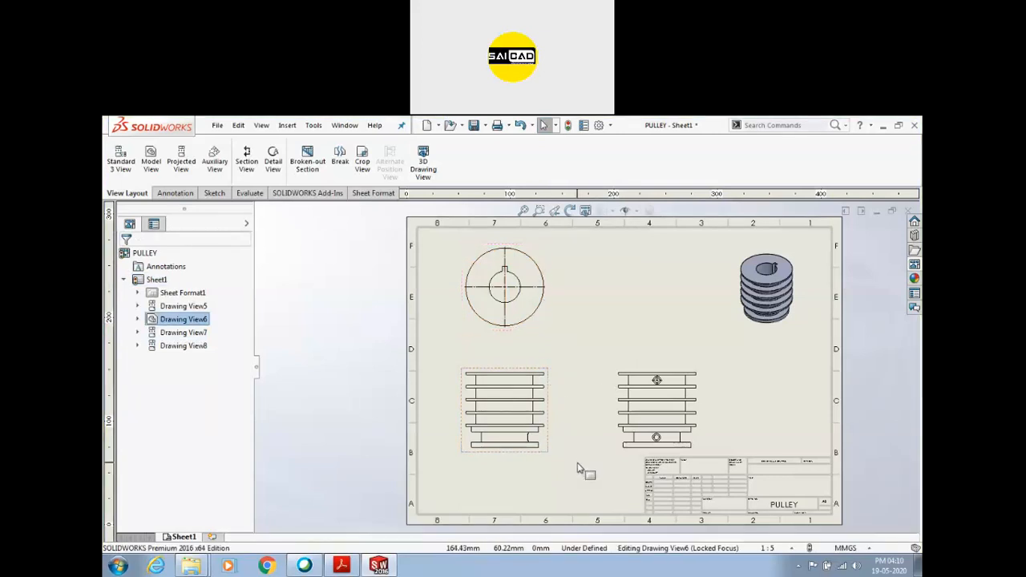
{"action": "left_click", "coordinate": [235, 163]}
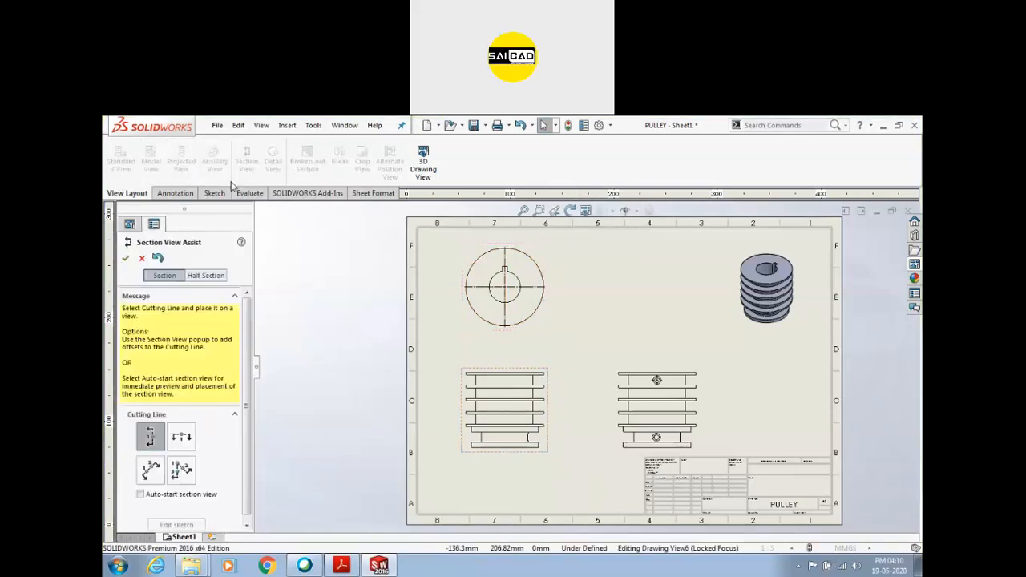
Step: Try a vertical cutting line with a single offset through the front view, then discard it
{"action": "left_click", "coordinate": [504, 413]}
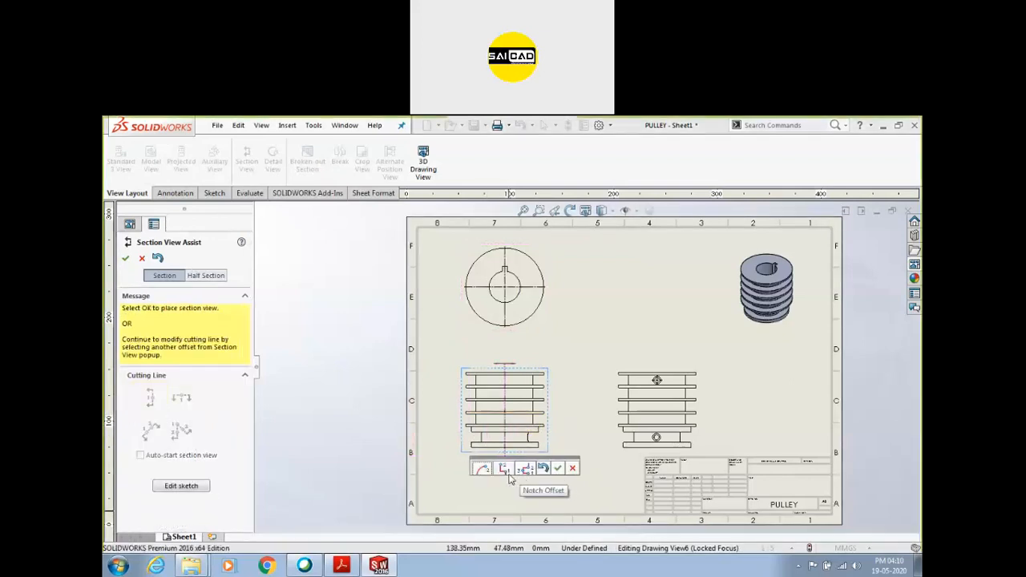
{"action": "left_click", "coordinate": [483, 471]}
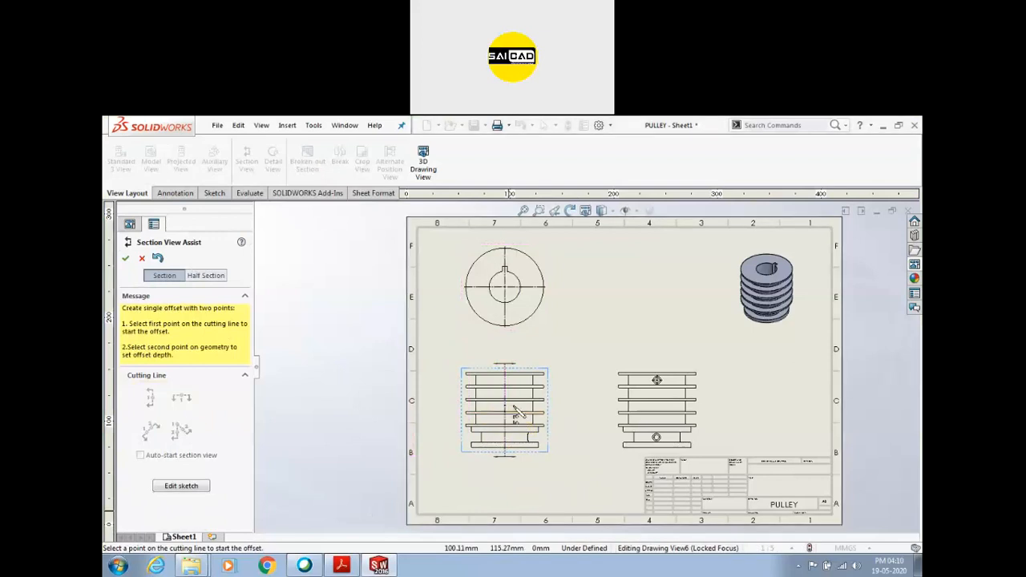
{"action": "left_click", "coordinate": [517, 410]}
{"action": "scroll", "coordinate": [521, 409], "scroll_direction": "down", "scroll_amount": 2}
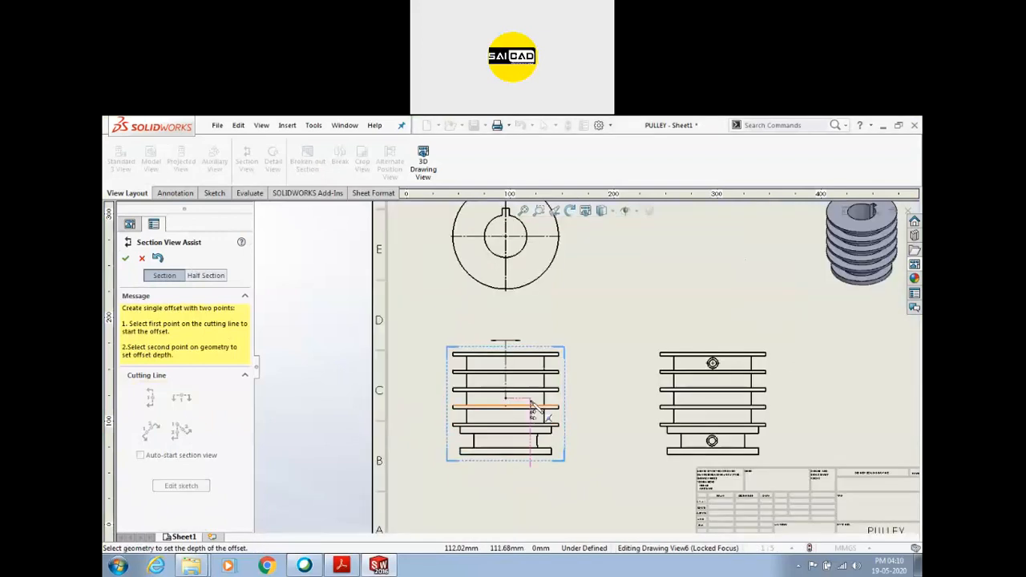
{"action": "left_click", "coordinate": [523, 403]}
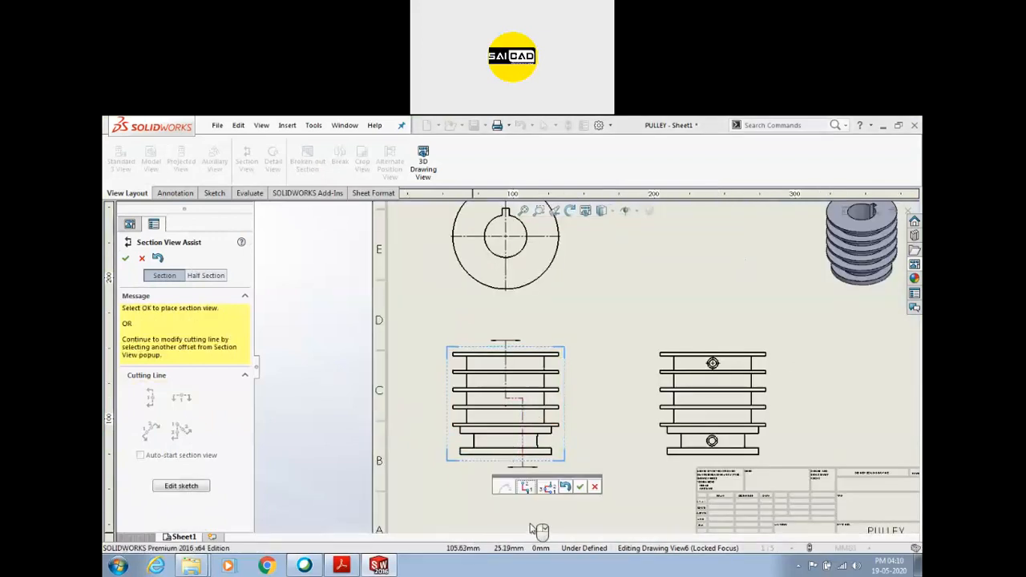
{"action": "left_click", "coordinate": [595, 486]}
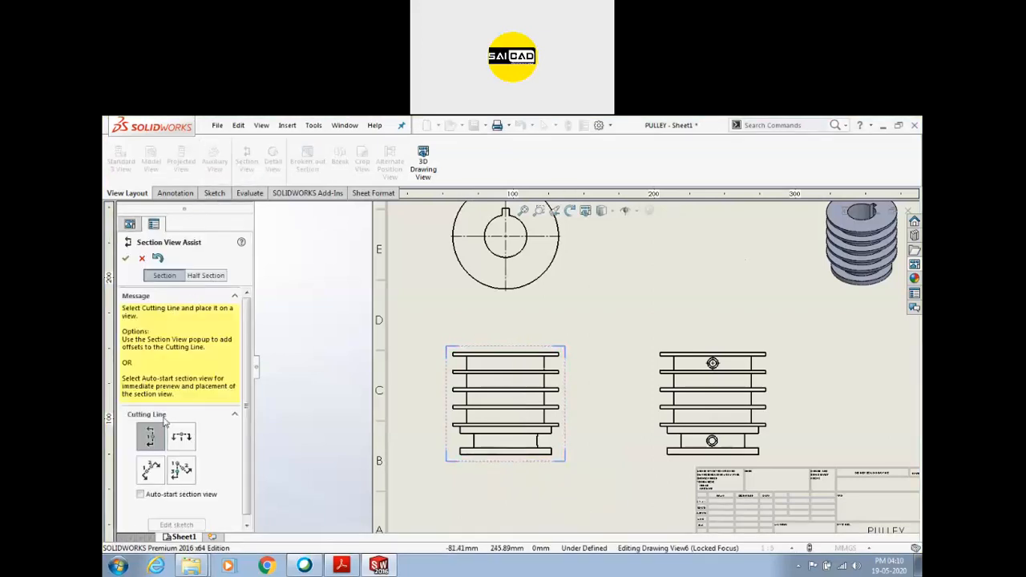
Step: Create a section through the front view's vertical centerline, flip its direction to face the side view, and place it between the two views
{"action": "left_click", "coordinate": [505, 393]}
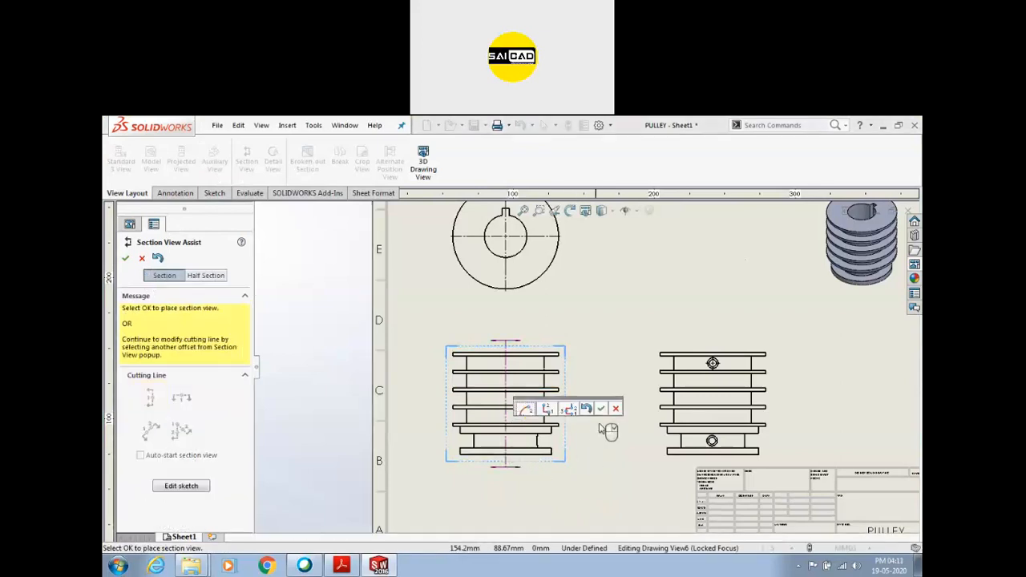
{"action": "left_click", "coordinate": [601, 410]}
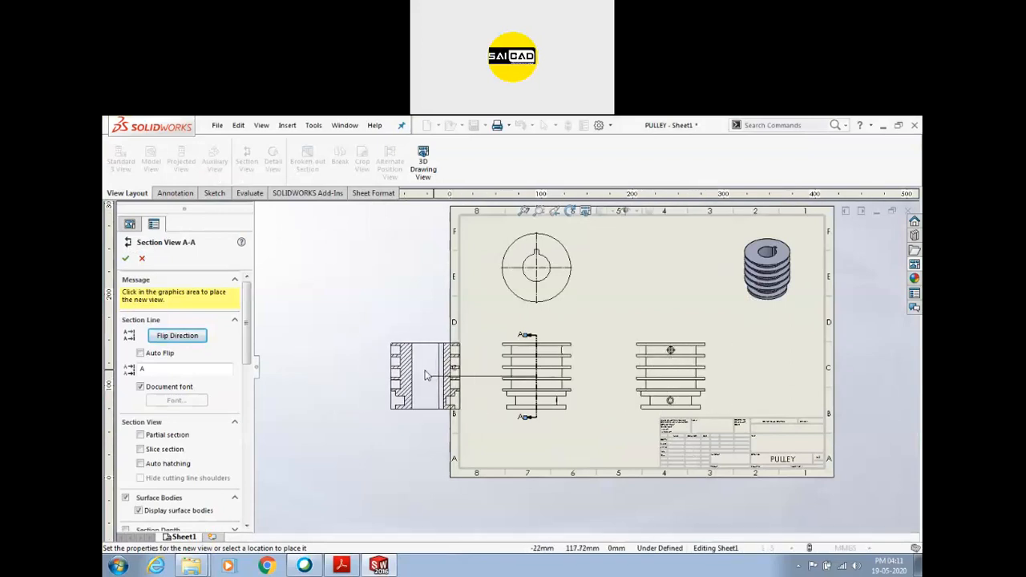
{"action": "scroll", "coordinate": [463, 371], "scroll_direction": "down", "scroll_amount": 2}
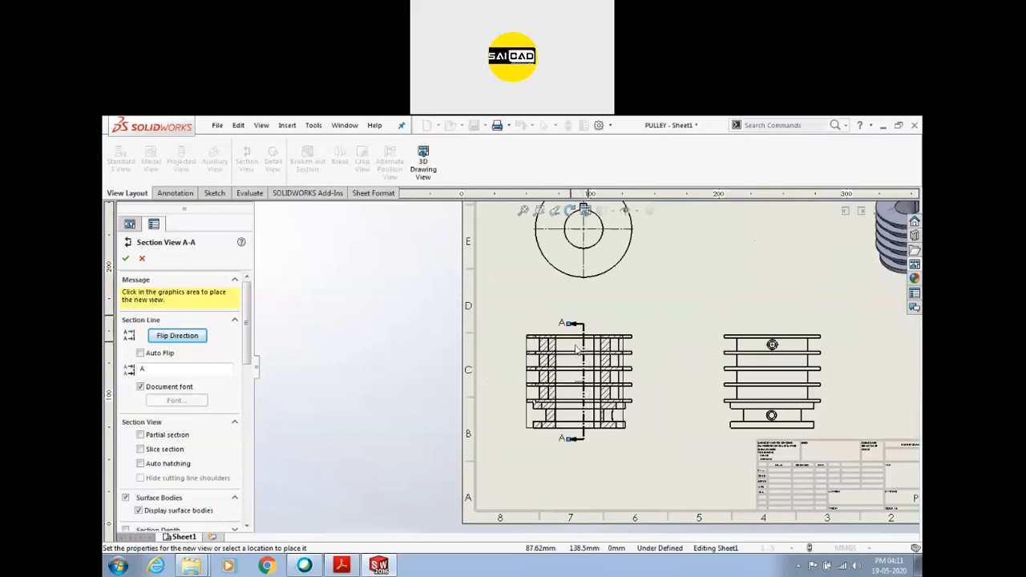
{"action": "left_click", "coordinate": [159, 337]}
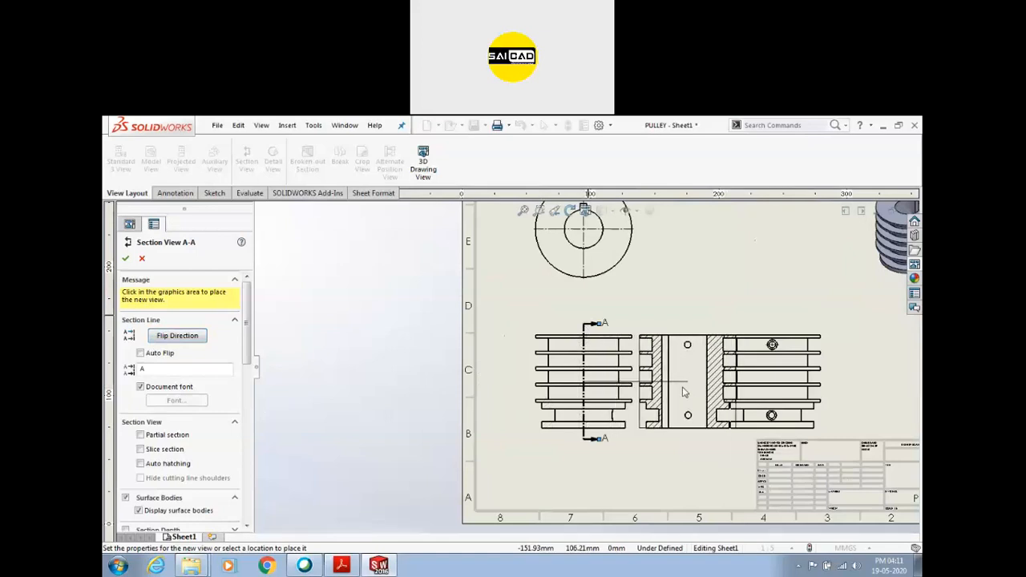
{"action": "left_click", "coordinate": [184, 337]}
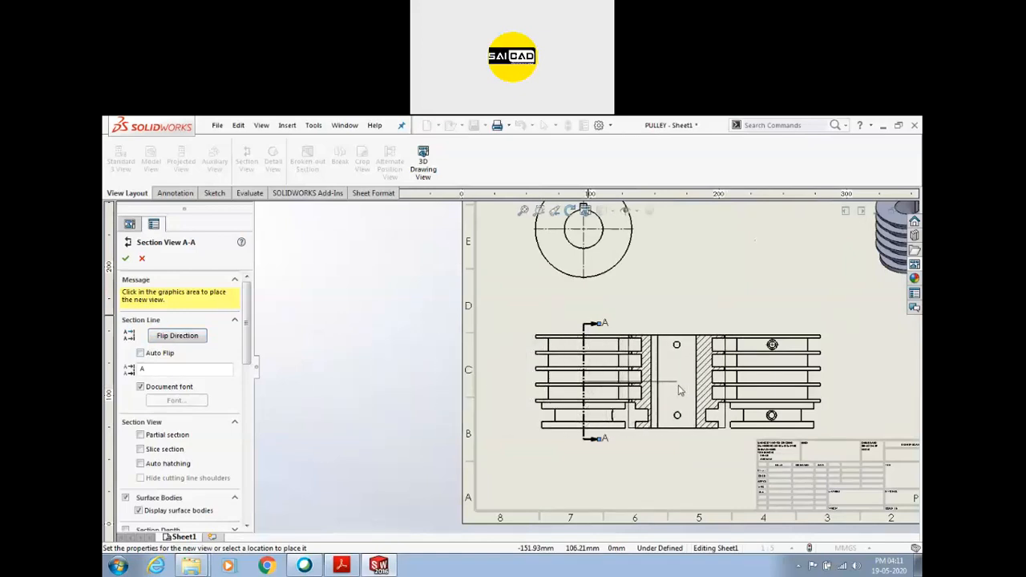
{"action": "left_click", "coordinate": [695, 396]}
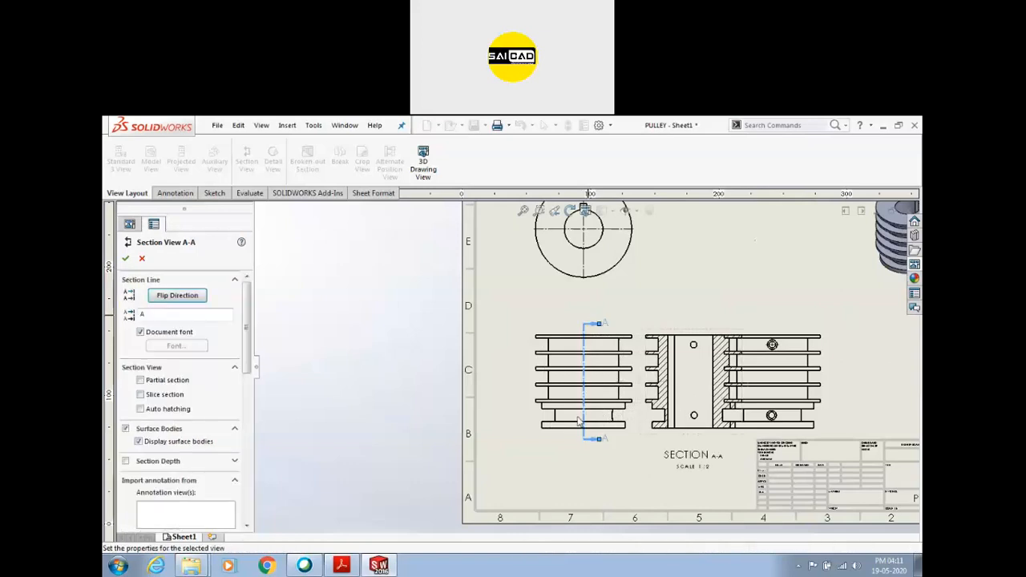
{"action": "scroll", "coordinate": [677, 402], "scroll_direction": "up", "scroll_amount": 2}
{"action": "left_click", "coordinate": [800, 370]}
{"action": "scroll", "coordinate": [691, 395], "scroll_direction": "down", "scroll_amount": 2}
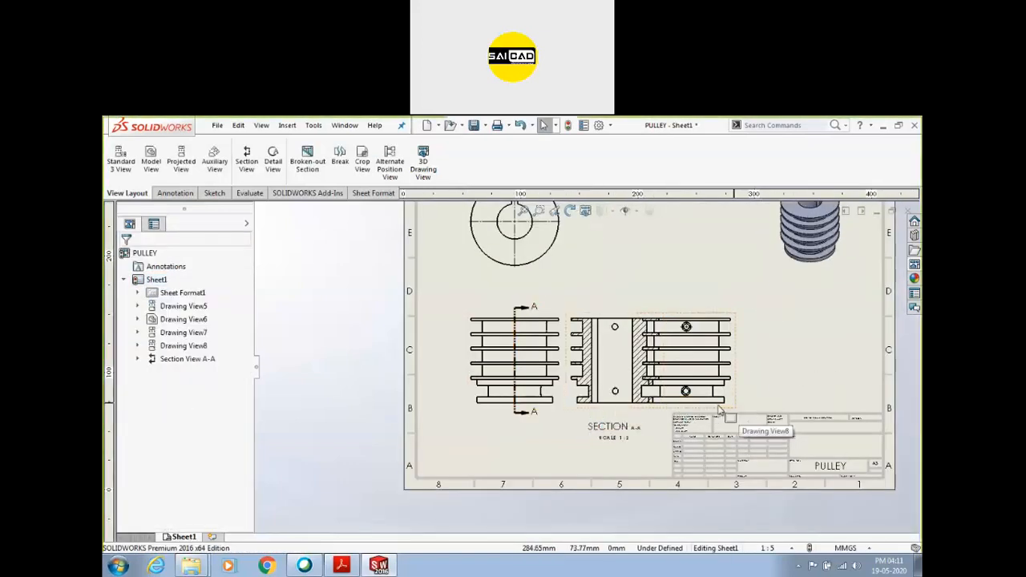
Step: Move section view A-A past the side view to the space above the title block
{"action": "left_click_drag", "start_coordinate": [617, 412], "coordinate": [865, 406]}
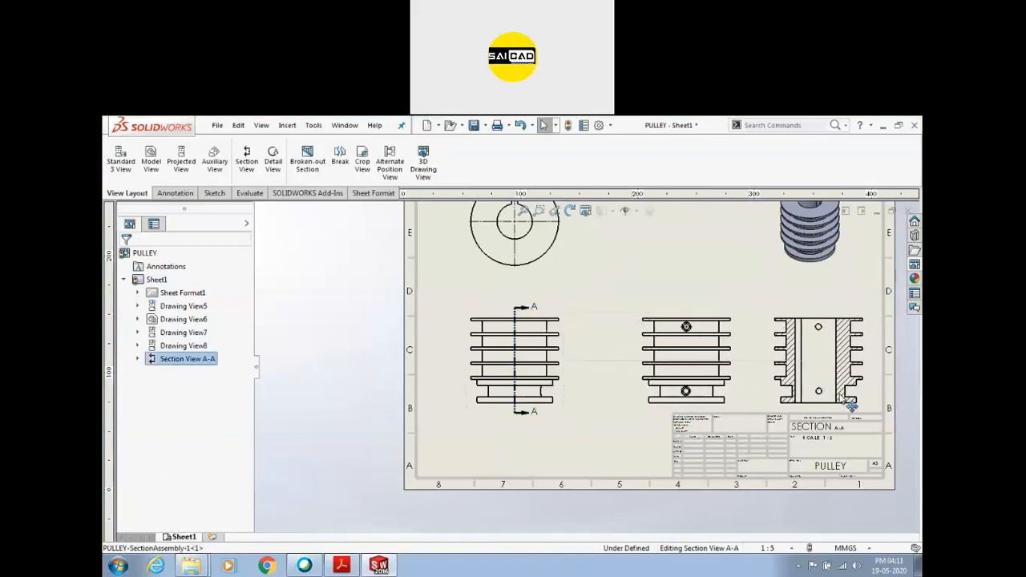
{"action": "left_click", "coordinate": [727, 407]}
{"action": "scroll", "coordinate": [727, 407], "scroll_direction": "up", "scroll_amount": 3}
{"action": "scroll", "coordinate": [821, 427], "scroll_direction": "down", "scroll_amount": 3}
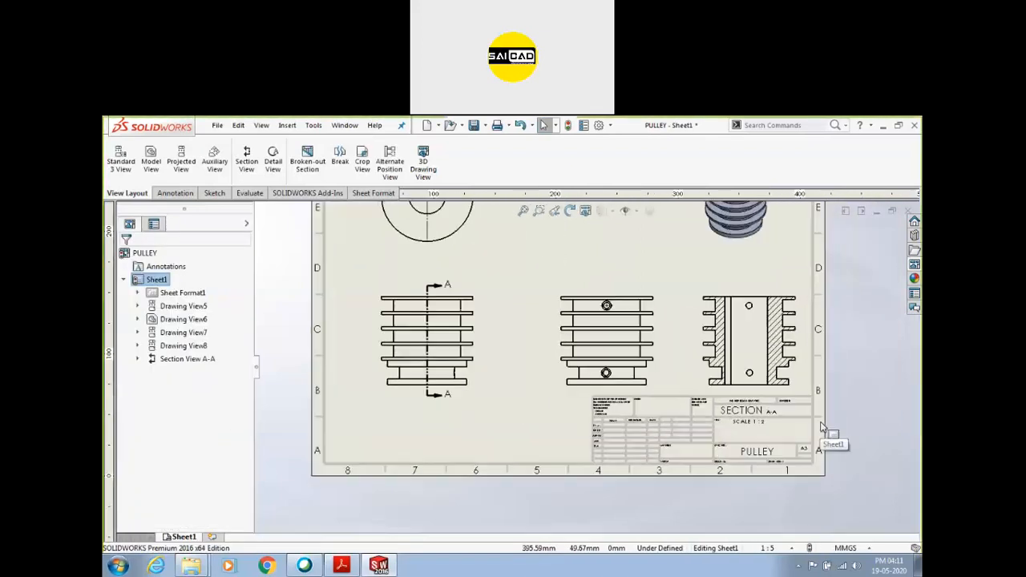
{"action": "scroll", "coordinate": [820, 428], "scroll_direction": "up", "scroll_amount": 2}
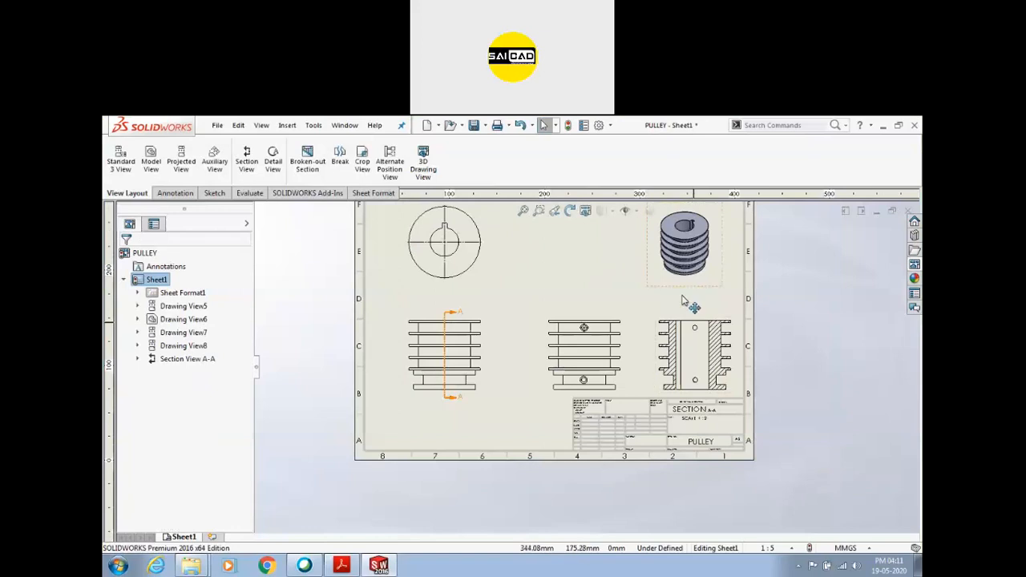
{"action": "scroll", "coordinate": [521, 413], "scroll_direction": "down", "scroll_amount": 2}
Step: Move the front view higher on the sheet and closer to the side view
{"action": "mouse_move", "coordinate": [481, 401]}
{"action": "left_mouse_down"}
{"action": "mouse_move", "coordinate": [547, 393]}
{"action": "mouse_move", "coordinate": [539, 365]}
{"action": "left_mouse_up"}
{"action": "left_click", "coordinate": [565, 370]}
{"action": "scroll", "coordinate": [565, 369], "scroll_direction": "up", "scroll_amount": 3}
{"action": "scroll", "coordinate": [694, 387], "scroll_direction": "down", "scroll_amount": 2}
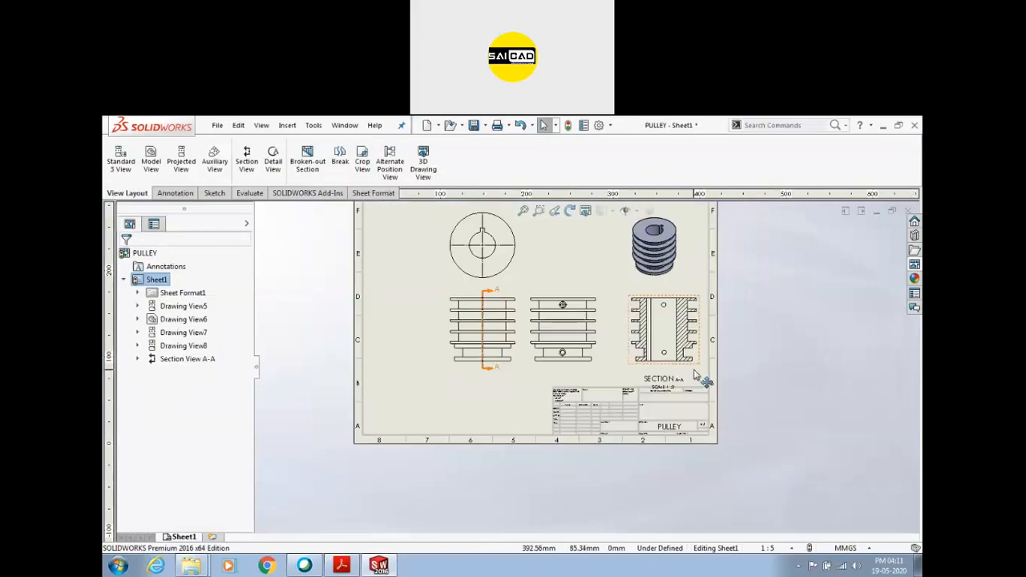
Step: Move section view A-A across to the left of the front view
{"action": "left_click_drag", "start_coordinate": [701, 369], "coordinate": [425, 346]}
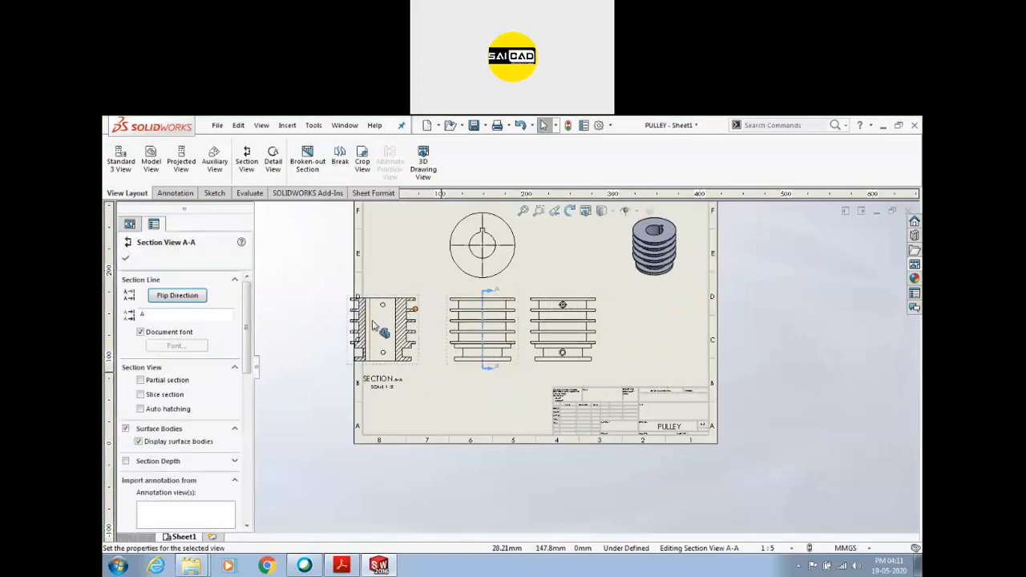
{"action": "left_click", "coordinate": [463, 413]}
{"action": "left_click", "coordinate": [417, 355]}
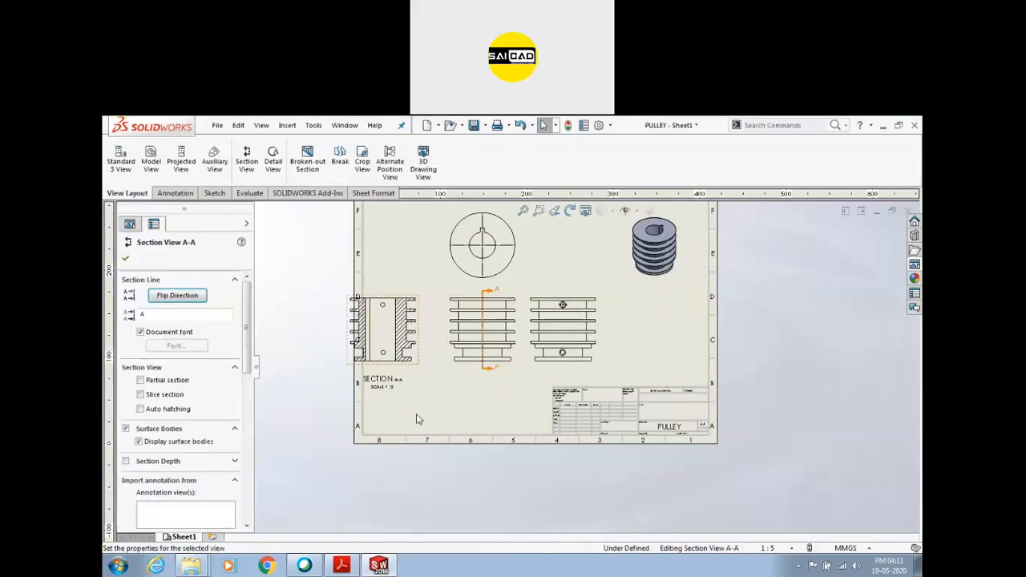
Step: Break the alignment of section view A-A and place it lower, inside the sheet's lower-left corner
{"action": "right_click", "coordinate": [413, 358]}
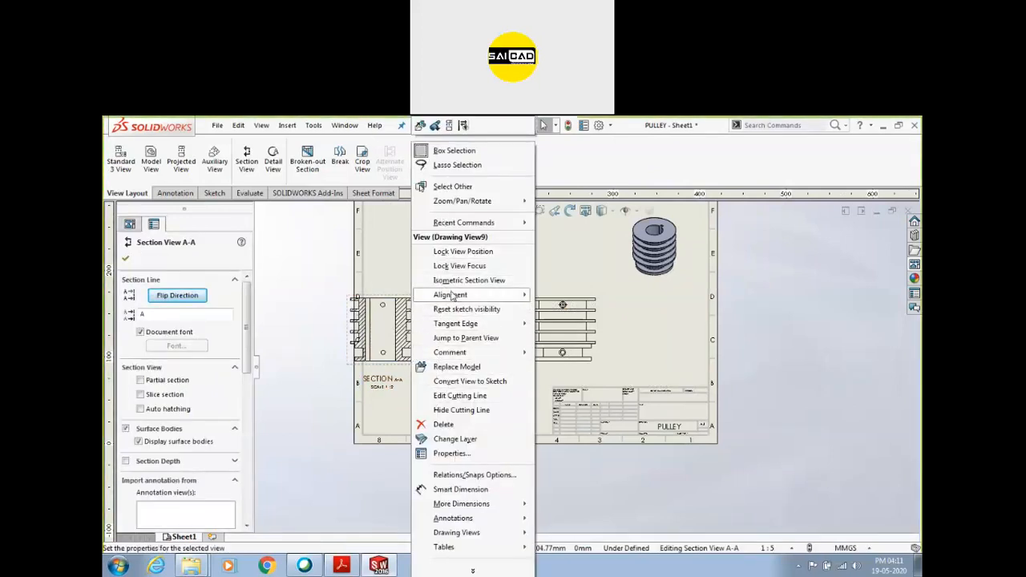
{"action": "mouse_move", "coordinate": [493, 297]}
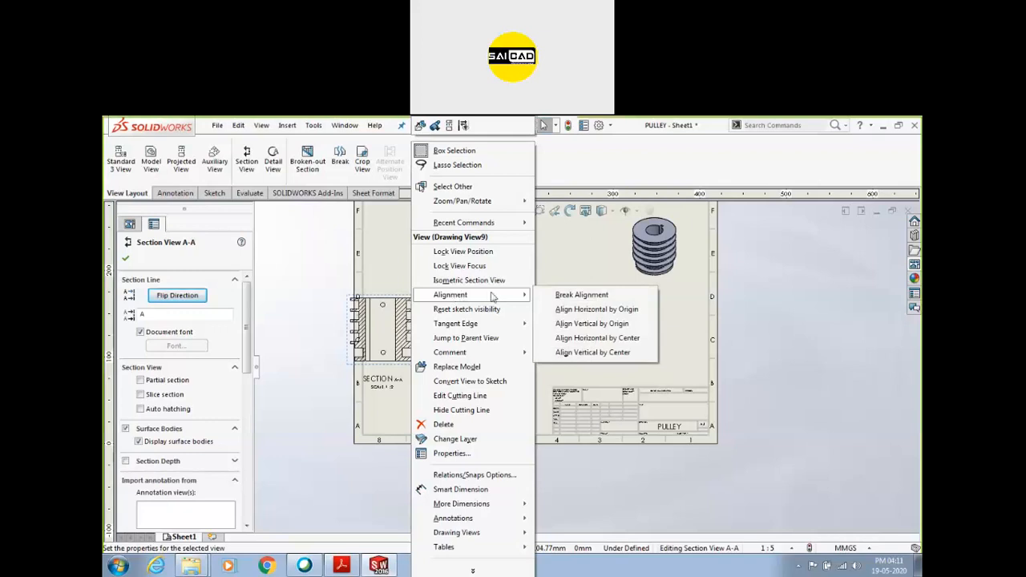
{"action": "left_click", "coordinate": [581, 295]}
{"action": "mouse_move", "coordinate": [423, 371]}
{"action": "left_mouse_down"}
{"action": "mouse_move", "coordinate": [450, 412]}
{"action": "mouse_move", "coordinate": [484, 418]}
{"action": "left_mouse_up"}
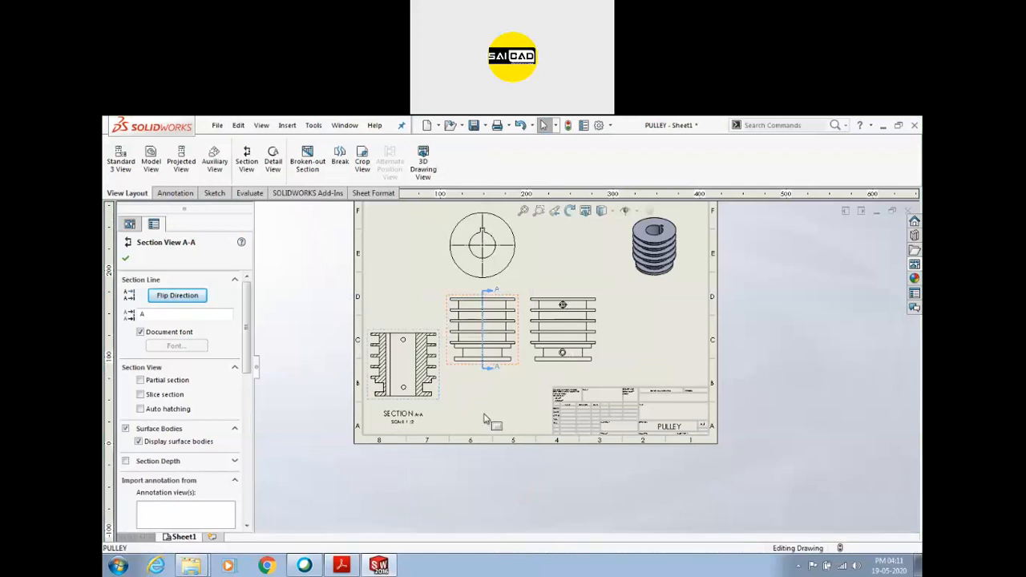
{"action": "left_click", "coordinate": [480, 420]}
Step: Shift the side view and the front view to the right, away from section view A-A
{"action": "scroll", "coordinate": [614, 325], "scroll_direction": "down", "scroll_amount": 2}
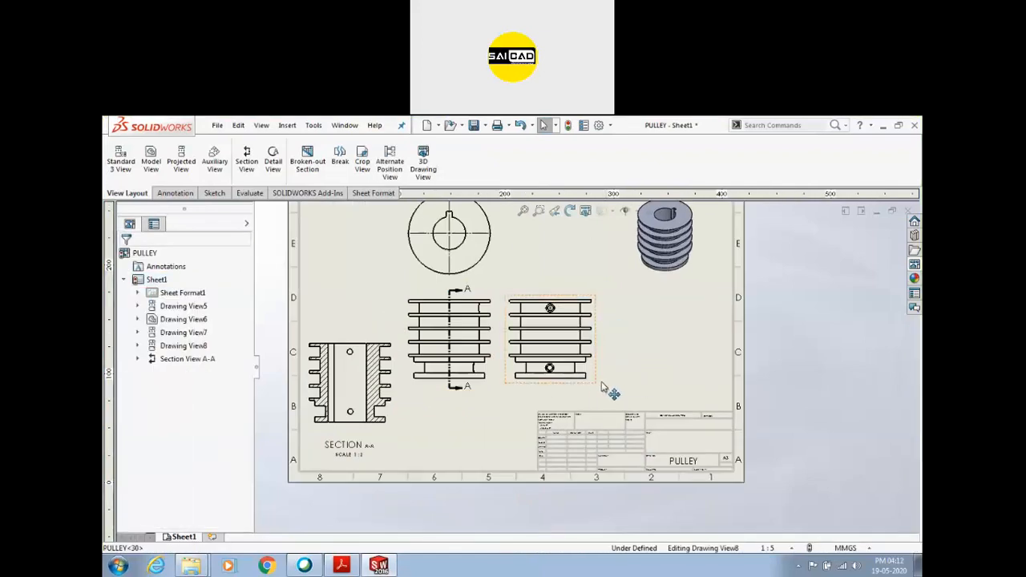
{"action": "left_click_drag", "start_coordinate": [603, 387], "coordinate": [660, 392]}
{"action": "mouse_move", "coordinate": [499, 389]}
{"action": "left_mouse_down"}
{"action": "mouse_move", "coordinate": [543, 394]}
{"action": "mouse_move", "coordinate": [537, 388]}
{"action": "left_mouse_up"}
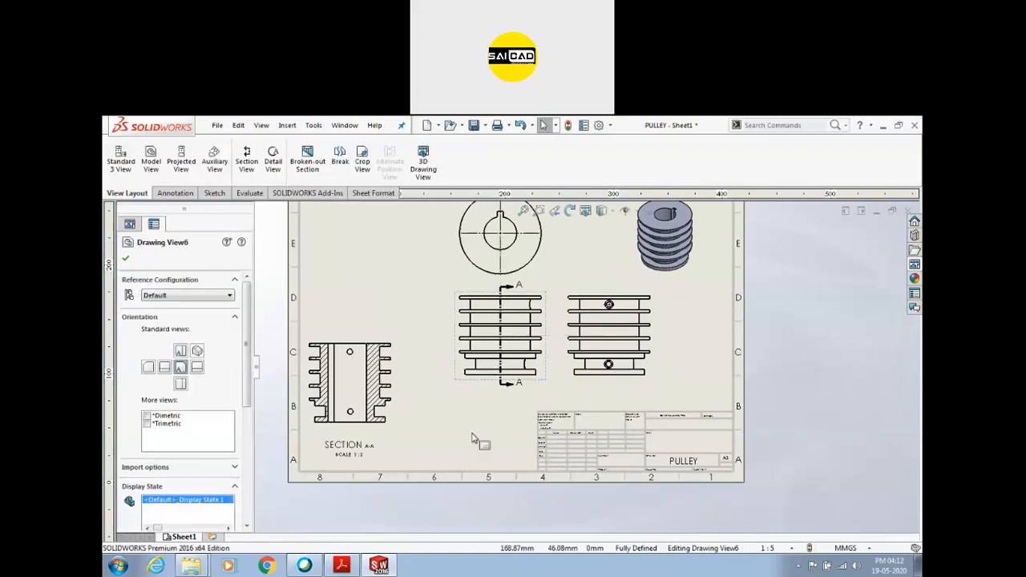
{"action": "left_click", "coordinate": [448, 420]}
Step: Examine the rearranged sheet layout and the hatched profile of section view A-A
{"action": "scroll", "coordinate": [425, 433], "scroll_direction": "up", "scroll_amount": 2}
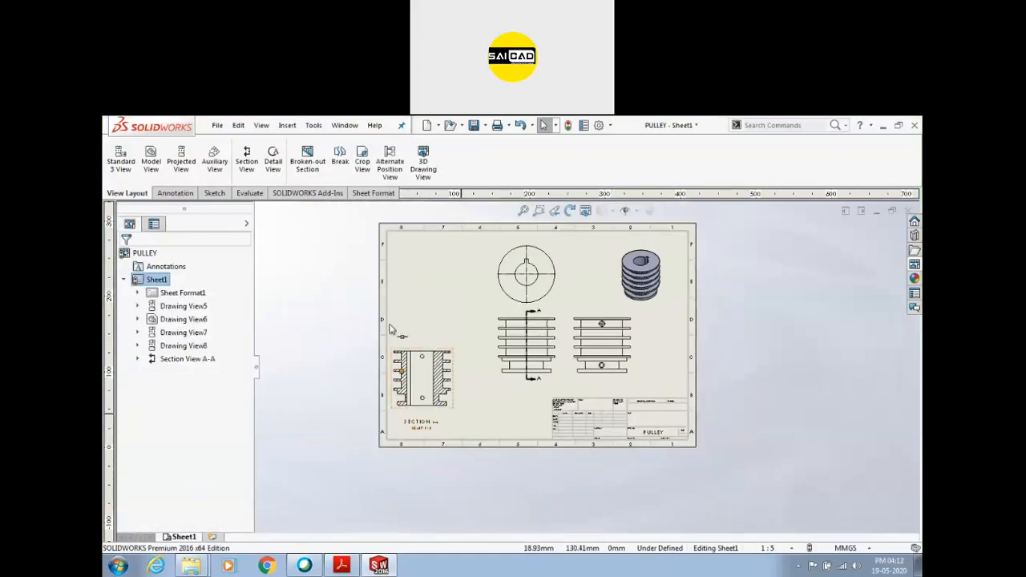
{"action": "scroll", "coordinate": [593, 309], "scroll_direction": "down", "scroll_amount": 1}
{"action": "scroll", "coordinate": [629, 363], "scroll_direction": "up", "scroll_amount": 2}
{"action": "scroll", "coordinate": [642, 346], "scroll_direction": "down", "scroll_amount": 1}
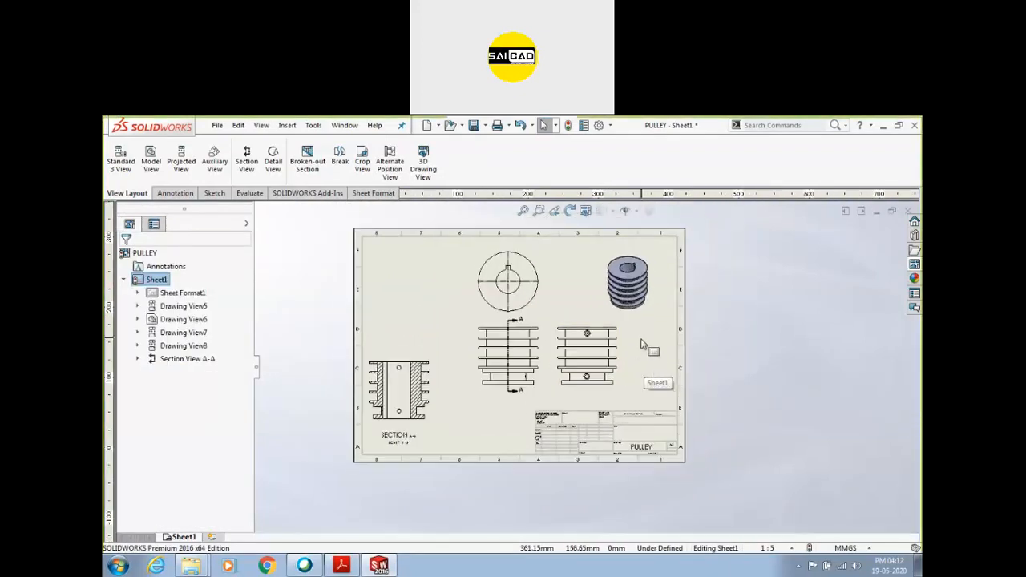
{"action": "scroll", "coordinate": [451, 388], "scroll_direction": "down", "scroll_amount": 1}
{"action": "scroll", "coordinate": [585, 332], "scroll_direction": "up", "scroll_amount": 2}
{"action": "scroll", "coordinate": [577, 337], "scroll_direction": "down", "scroll_amount": 1}
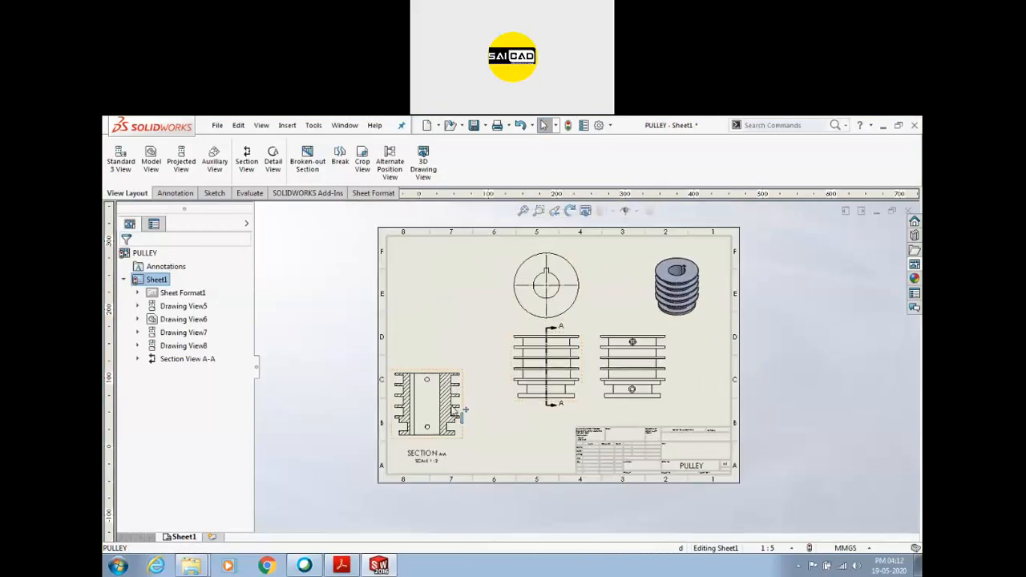
{"action": "scroll", "coordinate": [460, 411], "scroll_direction": "down", "scroll_amount": 3}
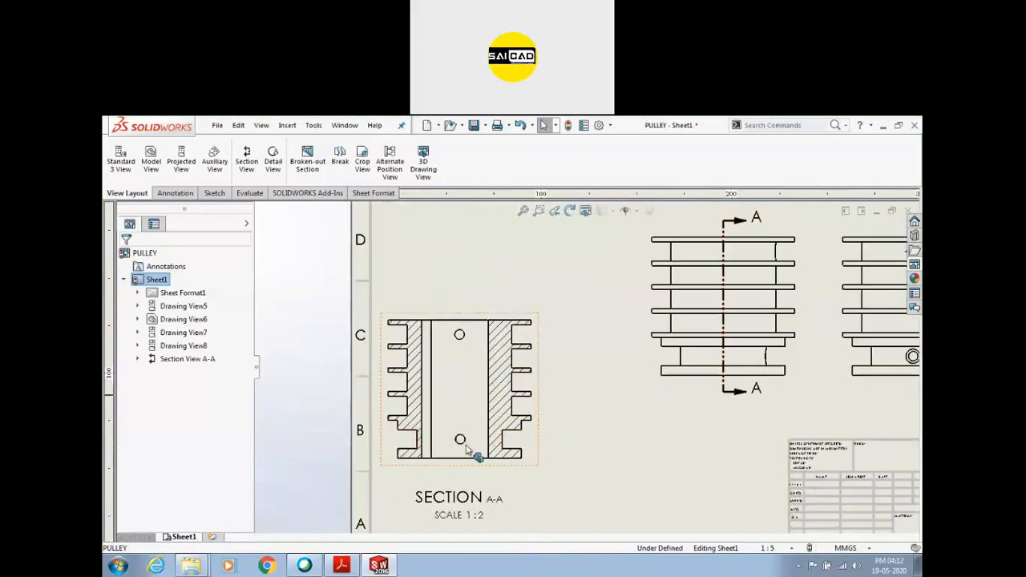
{"action": "scroll", "coordinate": [467, 450], "scroll_direction": "up", "scroll_amount": 5}
{"action": "scroll", "coordinate": [573, 405], "scroll_direction": "down", "scroll_amount": 2}
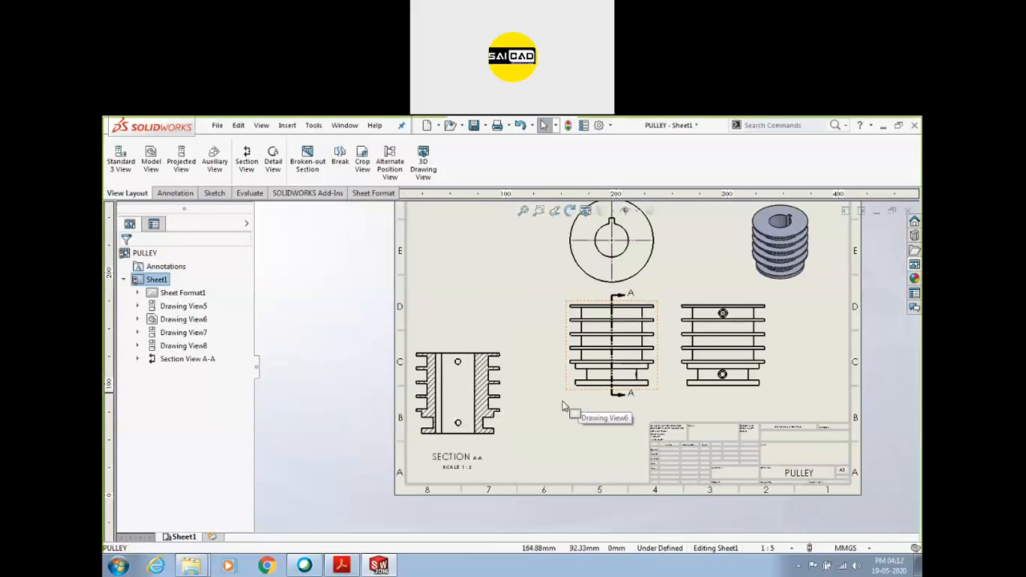
{"action": "scroll", "coordinate": [517, 417], "scroll_direction": "down", "scroll_amount": 2}
{"action": "scroll", "coordinate": [510, 413], "scroll_direction": "down", "scroll_amount": 3}
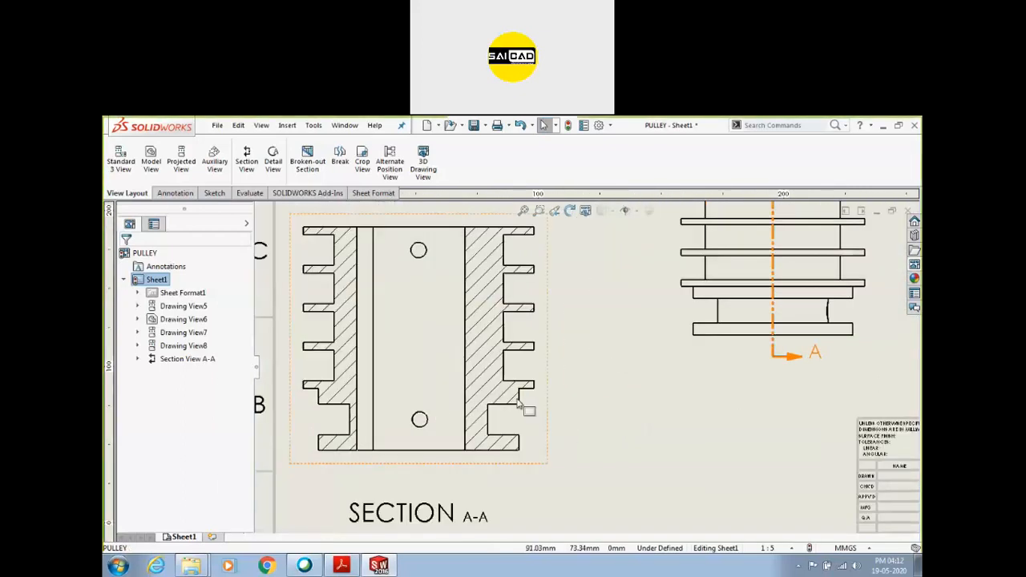
{"action": "scroll", "coordinate": [471, 449], "scroll_direction": "up", "scroll_amount": 6}
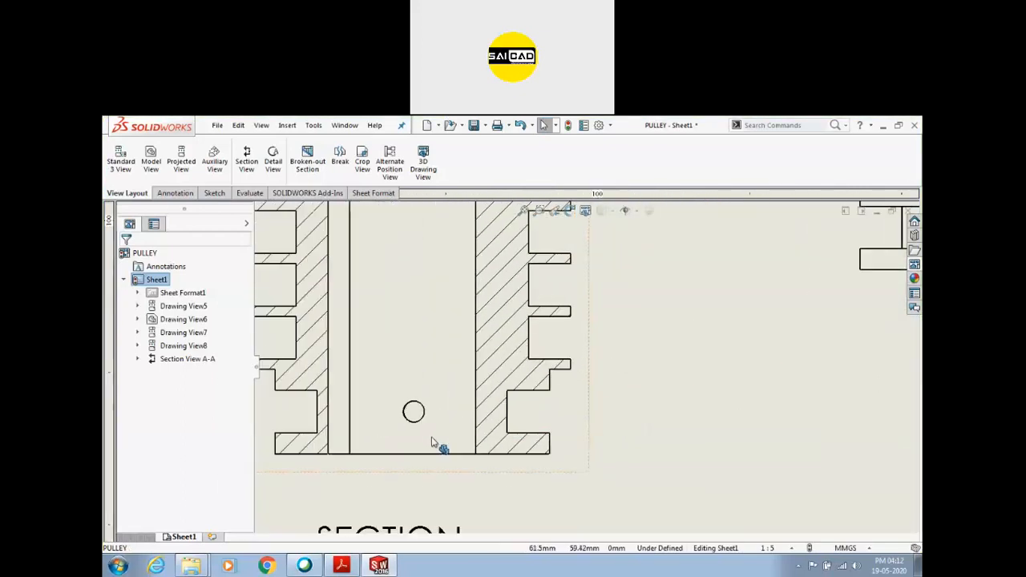
{"action": "scroll", "coordinate": [646, 346], "scroll_direction": "down", "scroll_amount": 2}
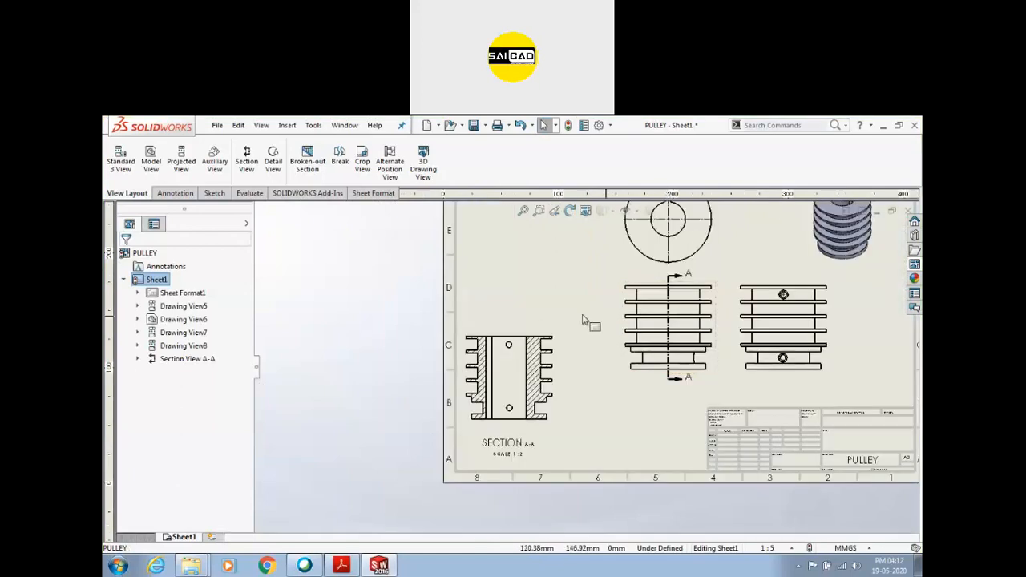
Step: Start a detail view with a circle around the lowest thin rim on the right side of section view A-A
{"action": "left_click", "coordinate": [272, 161]}
{"action": "scroll", "coordinate": [563, 388], "scroll_direction": "down", "scroll_amount": 3}
{"action": "scroll", "coordinate": [563, 388], "scroll_direction": "down", "scroll_amount": 3}
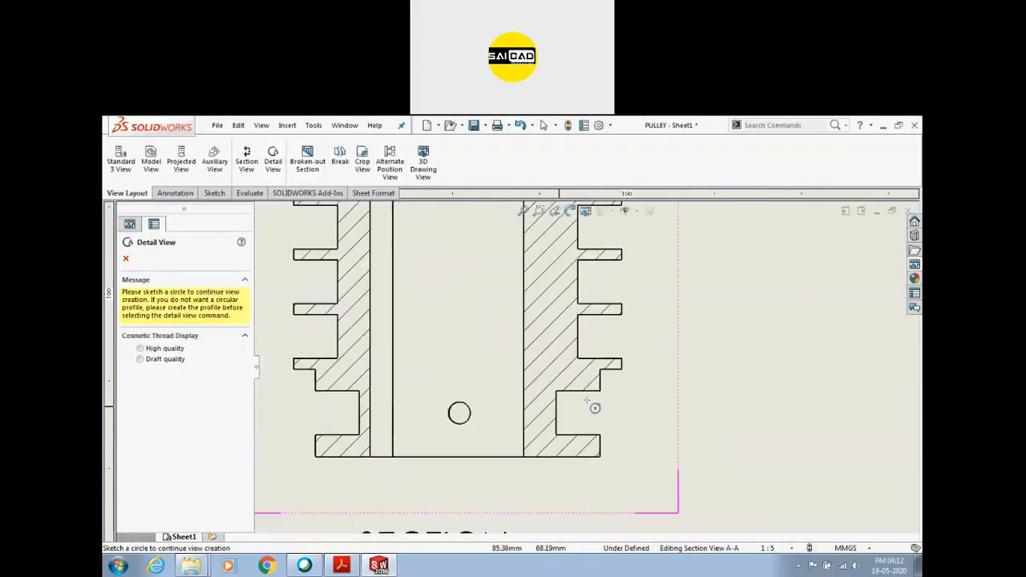
{"action": "left_click", "coordinate": [609, 377]}
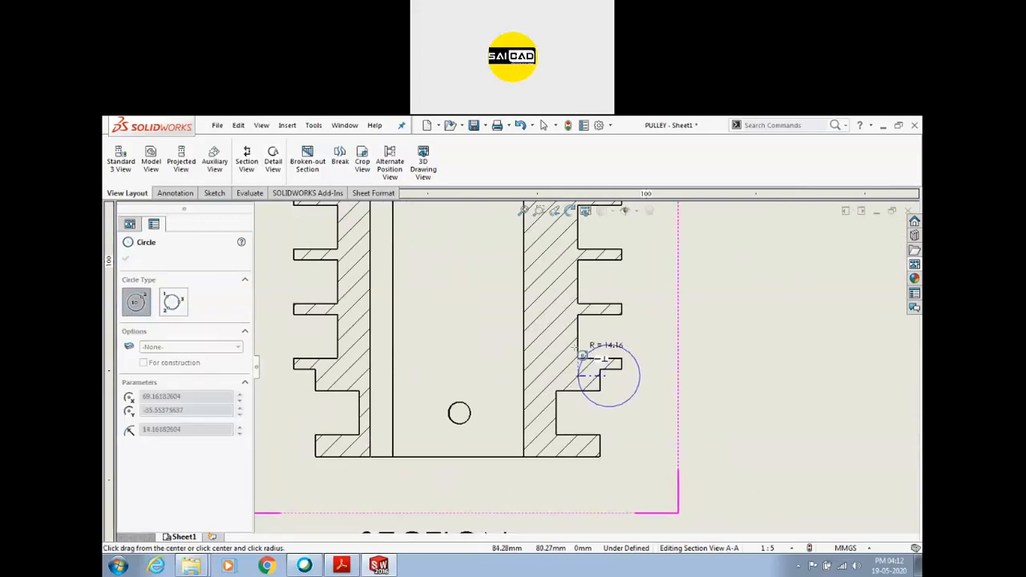
{"action": "left_click", "coordinate": [575, 357]}
{"action": "scroll", "coordinate": [533, 425], "scroll_direction": "up", "scroll_amount": 5}
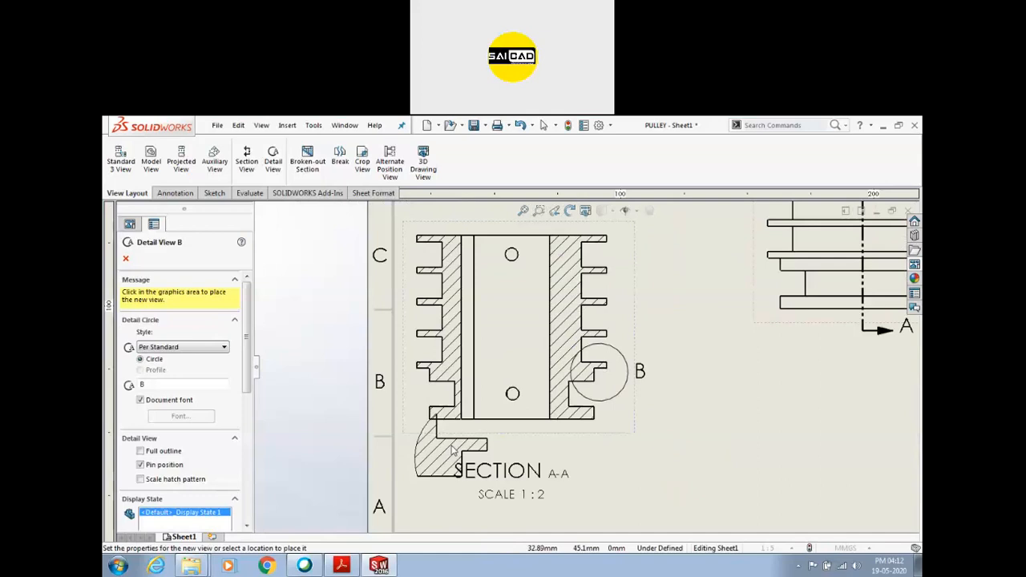
Step: Place the detail view in the empty area above section view A-A, left of the circular top view
{"action": "scroll", "coordinate": [643, 275], "scroll_direction": "down", "scroll_amount": 2}
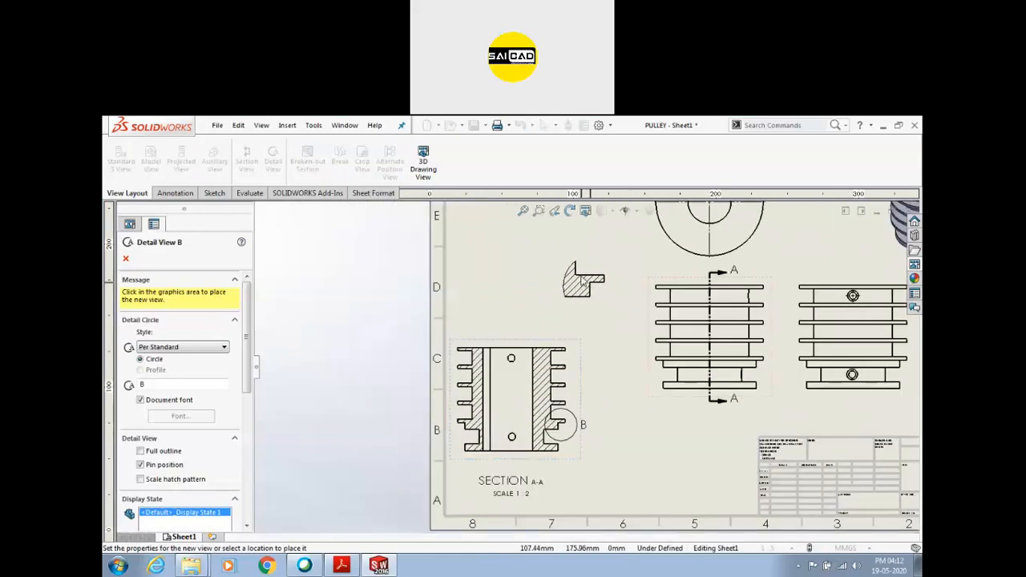
{"action": "scroll", "coordinate": [572, 362], "scroll_direction": "up", "scroll_amount": 4}
{"action": "scroll", "coordinate": [585, 277], "scroll_direction": "down", "scroll_amount": 1}
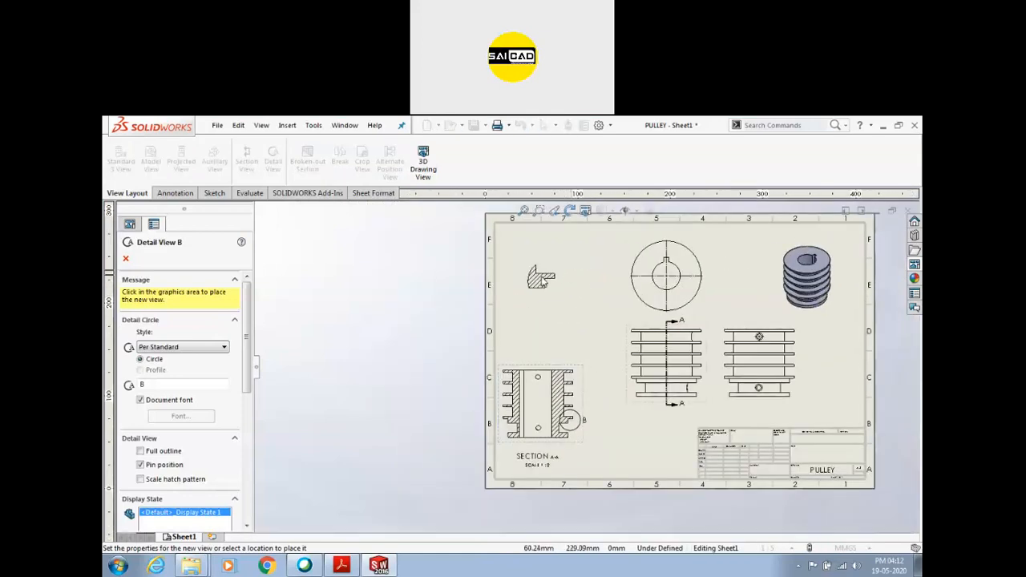
{"action": "left_click", "coordinate": [475, 331]}
{"action": "left_click", "coordinate": [567, 310]}
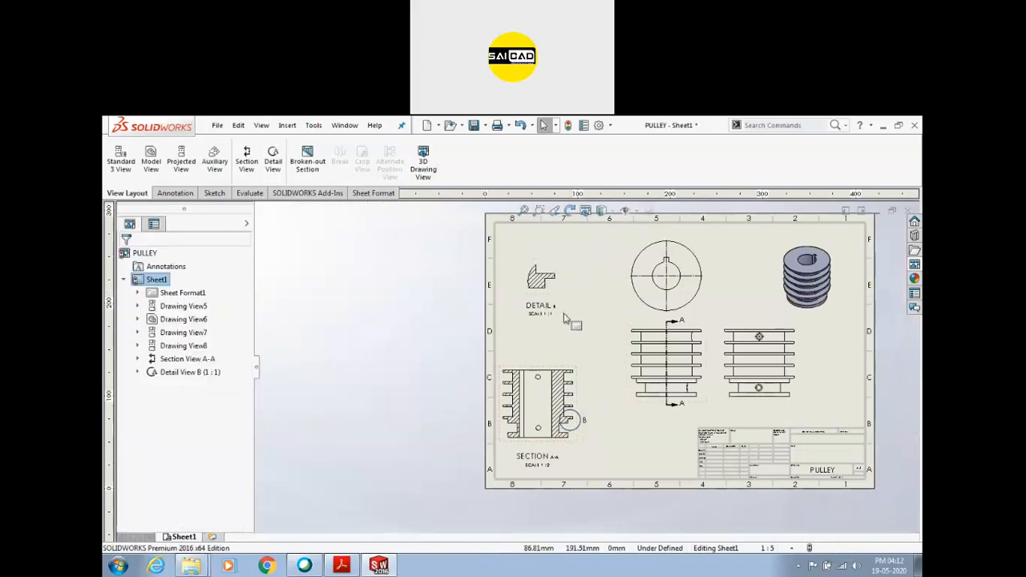
{"action": "scroll", "coordinate": [548, 316], "scroll_direction": "down", "scroll_amount": 3}
{"action": "scroll", "coordinate": [585, 365], "scroll_direction": "up", "scroll_amount": 2}
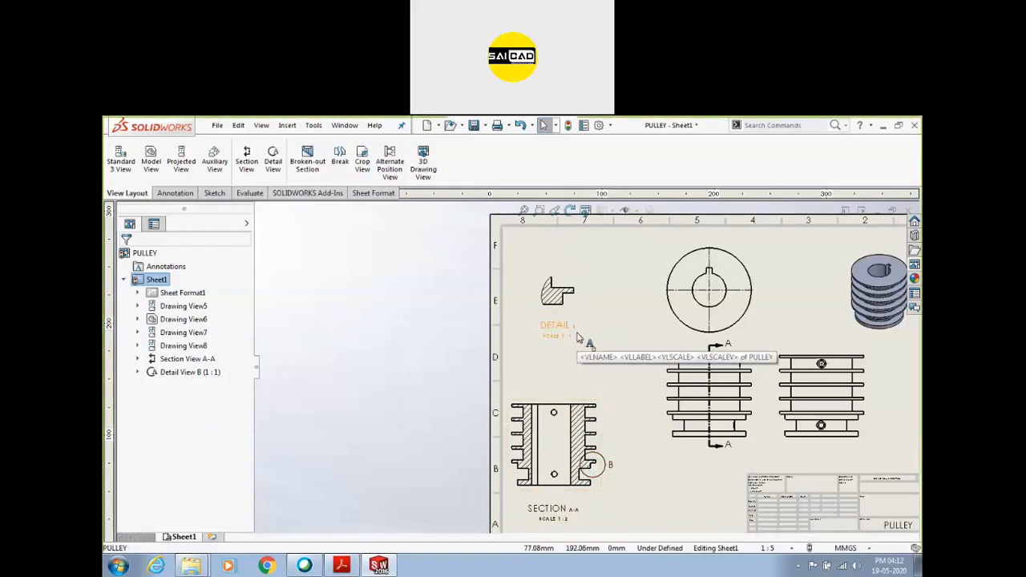
{"action": "scroll", "coordinate": [565, 334], "scroll_direction": "up", "scroll_amount": 2}
{"action": "scroll", "coordinate": [641, 393], "scroll_direction": "down", "scroll_amount": 1}
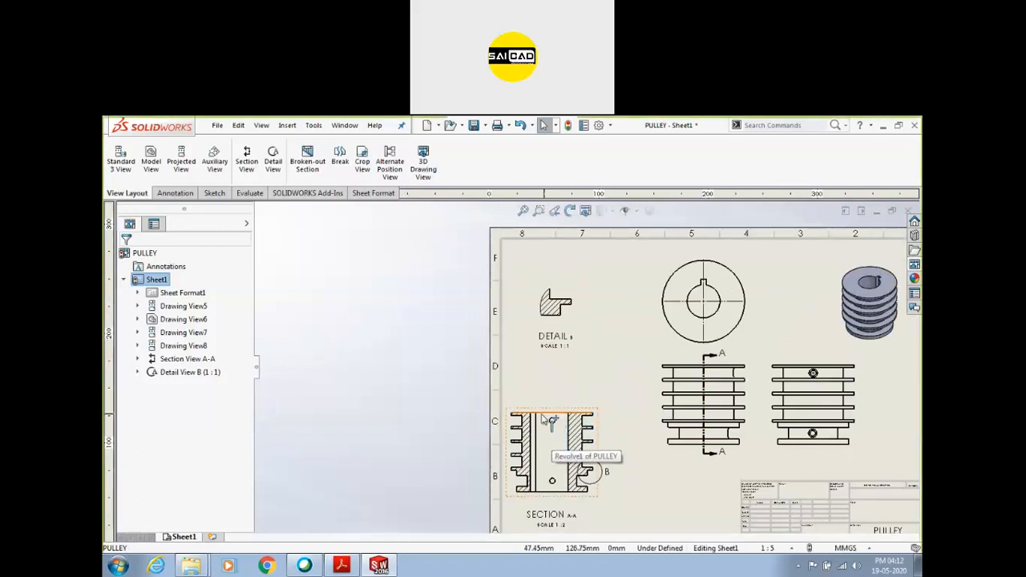
{"action": "scroll", "coordinate": [606, 436], "scroll_direction": "up", "scroll_amount": 3}
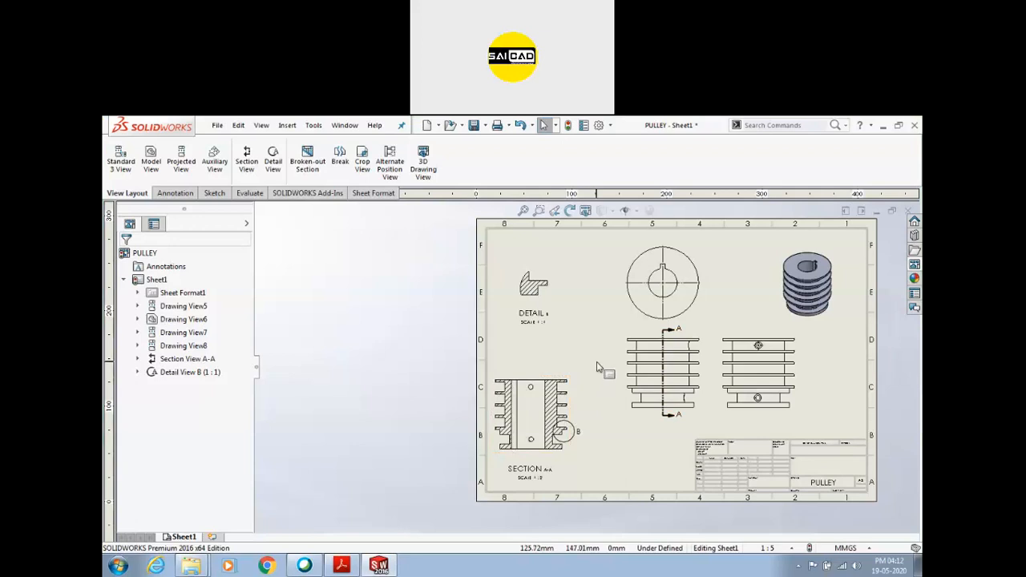
Step: Create a section view with a horizontal cutting line through the center of the circular top view and place it above the sheet
{"action": "left_click", "coordinate": [251, 162]}
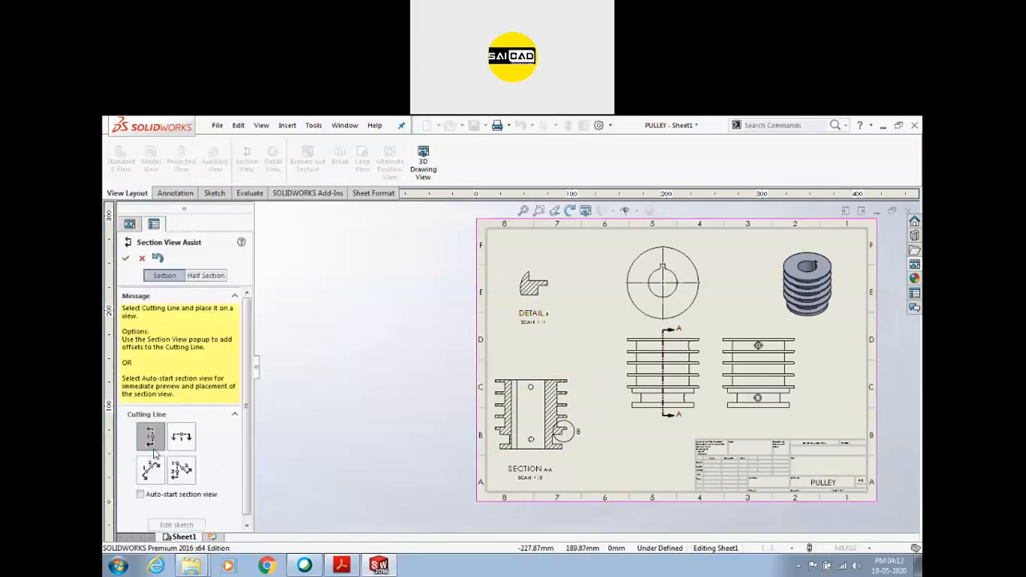
{"action": "left_click", "coordinate": [182, 436]}
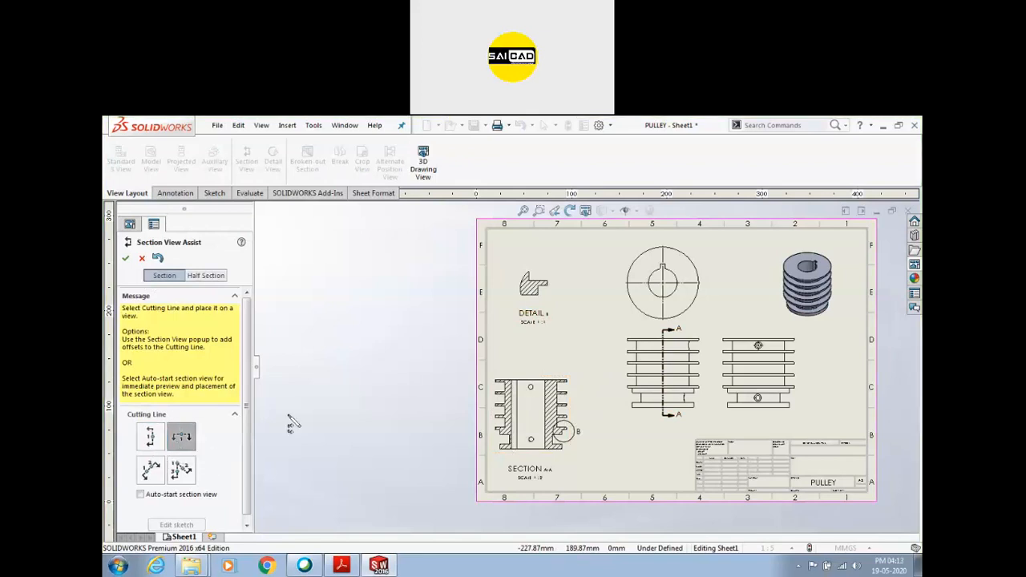
{"action": "left_click", "coordinate": [666, 285]}
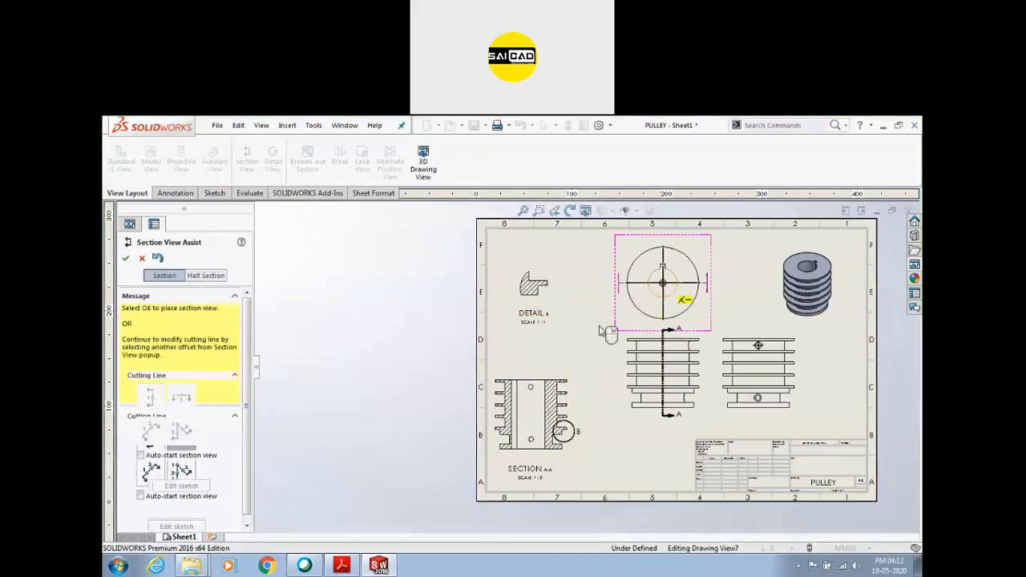
{"action": "left_click", "coordinate": [724, 294]}
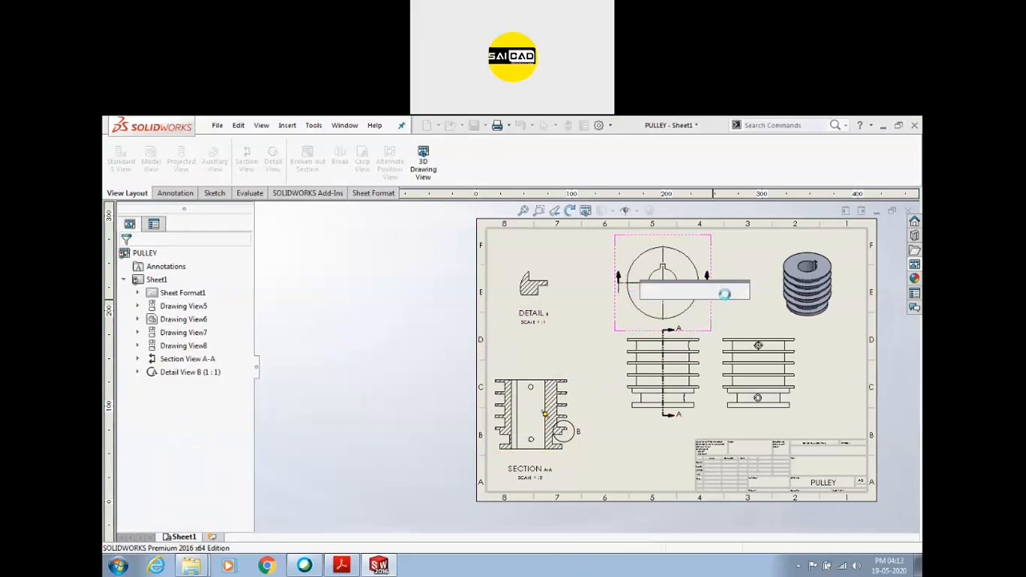
{"action": "scroll", "coordinate": [641, 305], "scroll_direction": "up", "scroll_amount": 3}
{"action": "left_click", "coordinate": [633, 261]}
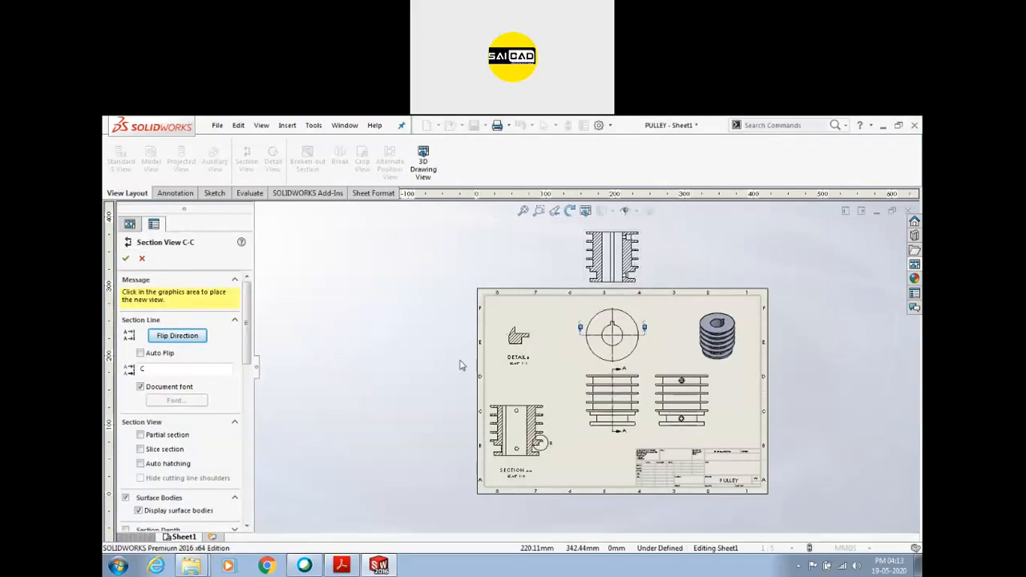
{"action": "scroll", "coordinate": [652, 355], "scroll_direction": "down", "scroll_amount": 2}
{"action": "scroll", "coordinate": [653, 351], "scroll_direction": "up", "scroll_amount": 2}
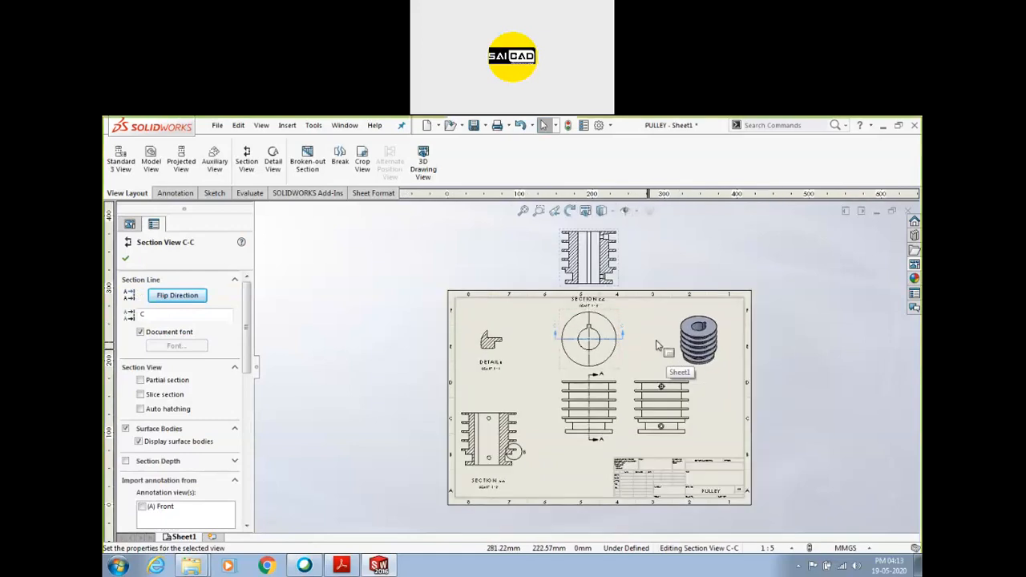
{"action": "left_click", "coordinate": [654, 341]}
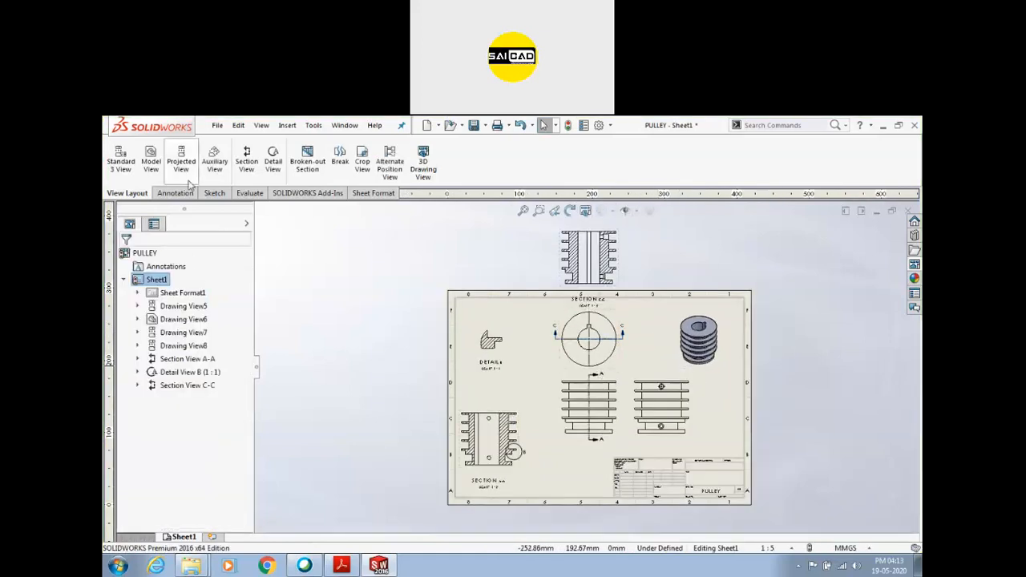
Step: Create a section view with a diagonal cutting line through the center of the circular top view and place it above the sheet's upper-left area
{"action": "left_click", "coordinate": [246, 164]}
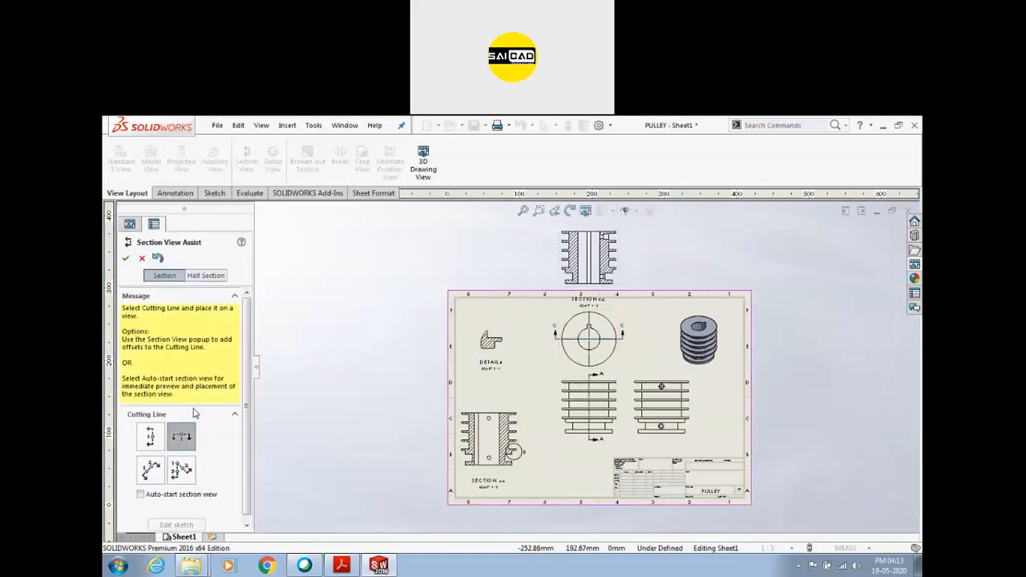
{"action": "left_click", "coordinate": [151, 470]}
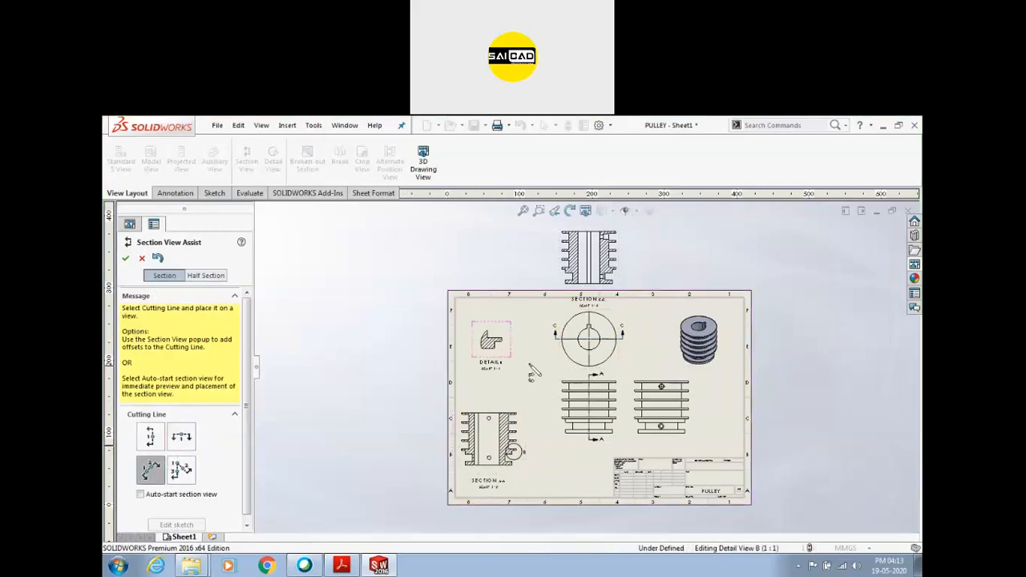
{"action": "scroll", "coordinate": [568, 333], "scroll_direction": "down", "scroll_amount": 3}
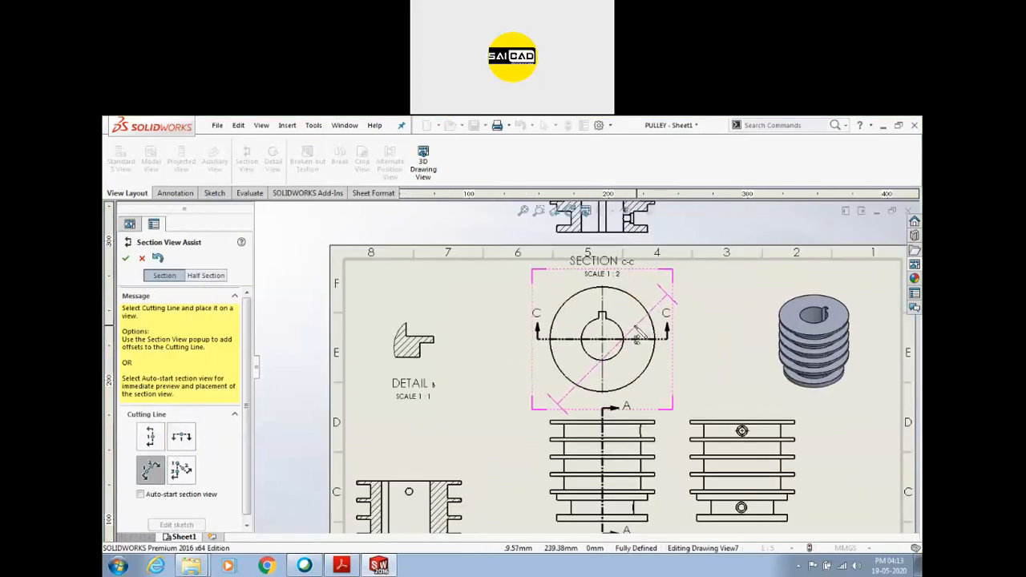
{"action": "left_click", "coordinate": [603, 340]}
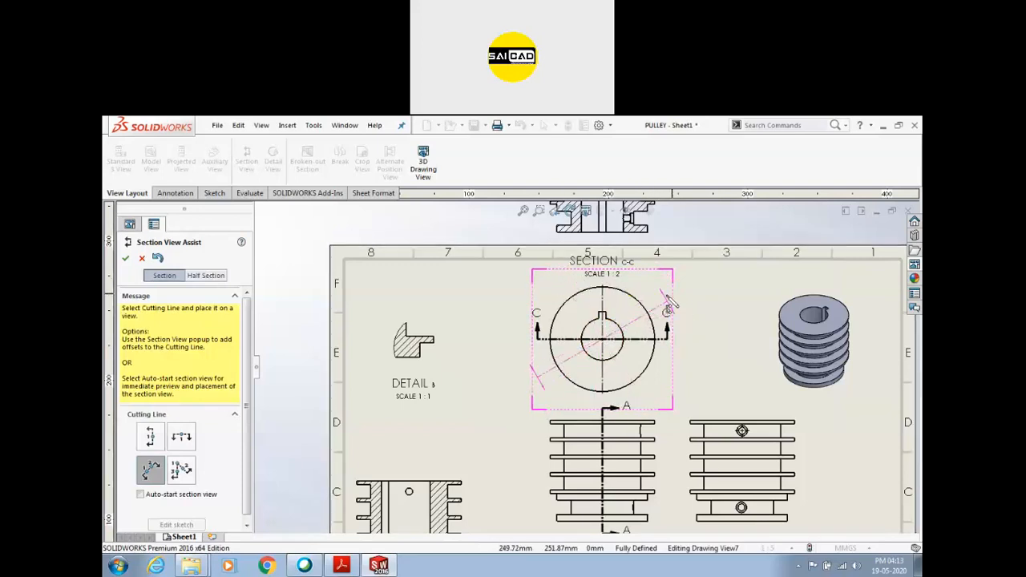
{"action": "left_click", "coordinate": [657, 296]}
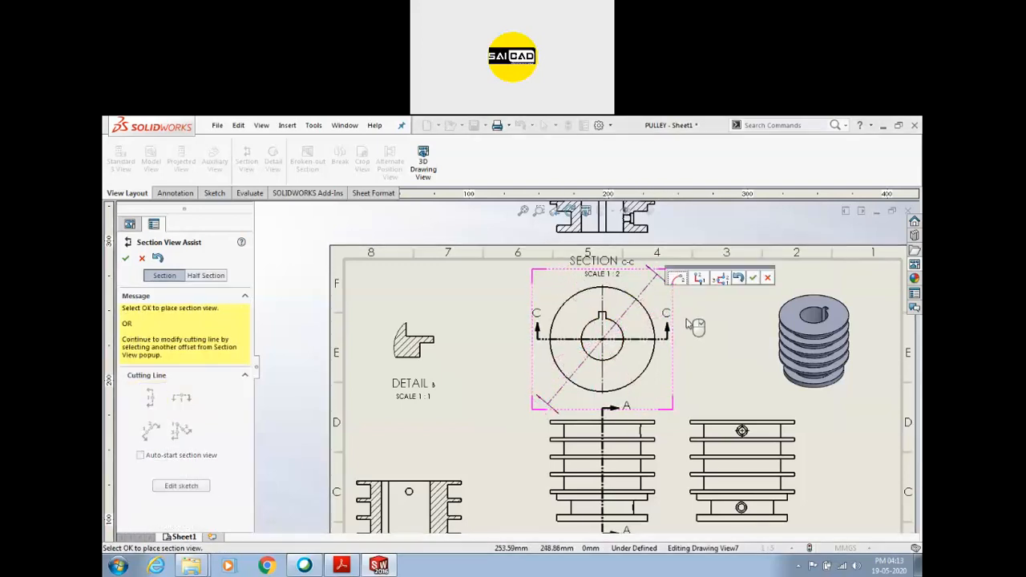
{"action": "left_click", "coordinate": [741, 281]}
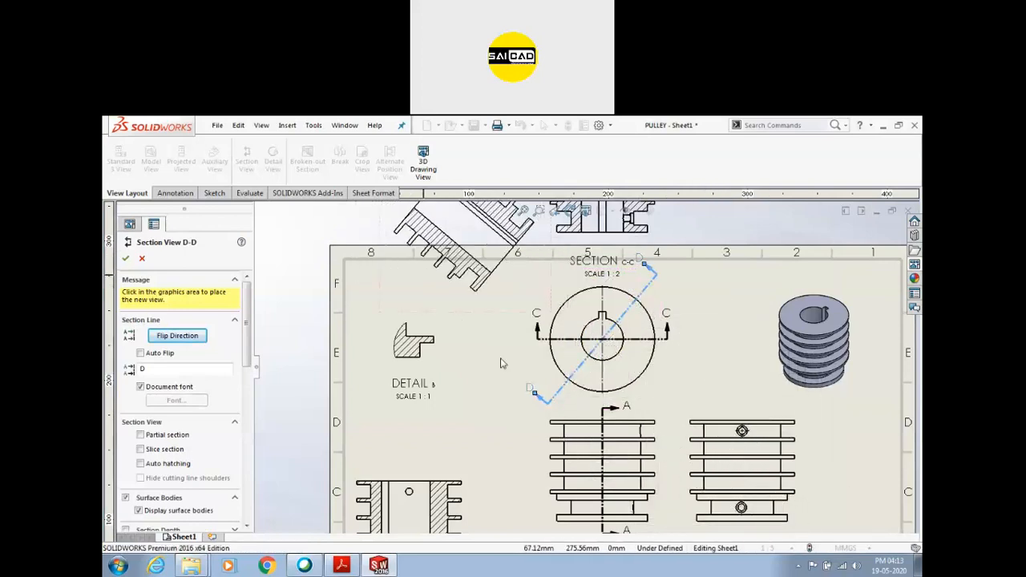
{"action": "left_click", "coordinate": [473, 240]}
{"action": "scroll", "coordinate": [602, 318], "scroll_direction": "up", "scroll_amount": 2}
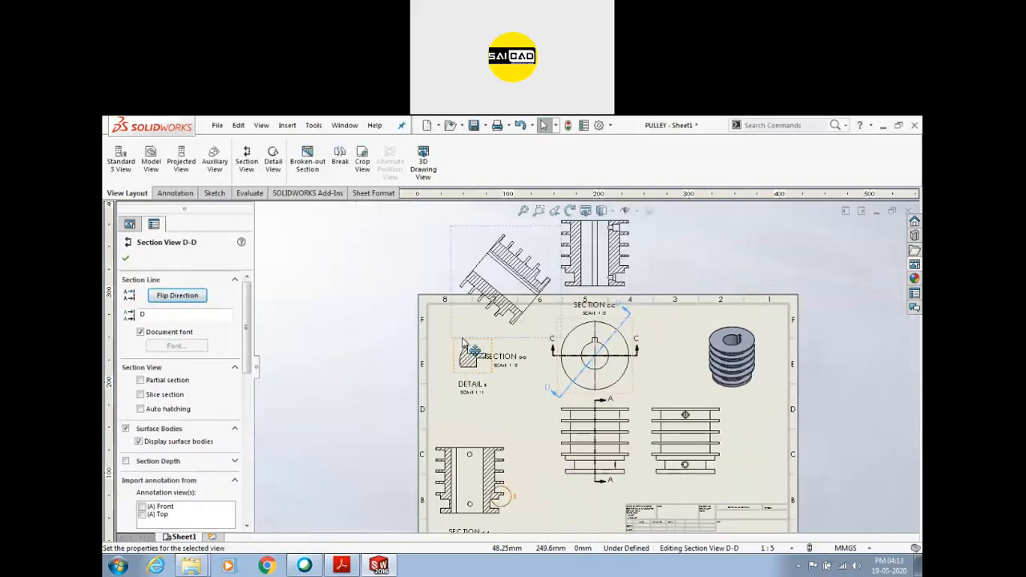
Step: Delete the diagonal section view D-D and the horizontal section view C-C above the sheet
{"action": "left_click", "coordinate": [660, 319]}
{"action": "left_click", "coordinate": [545, 311]}
{"action": "key", "text": "Delete"}
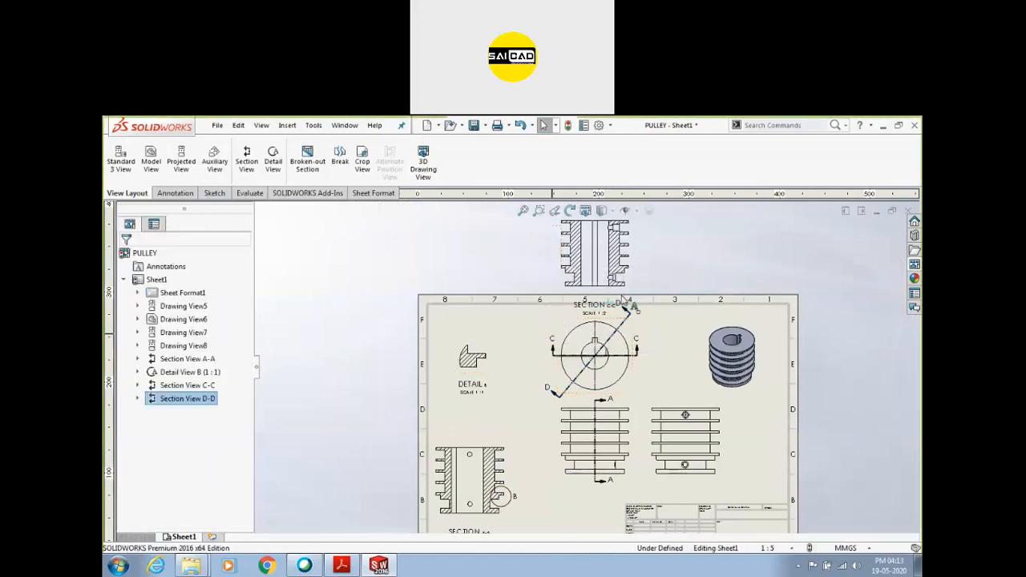
{"action": "left_click", "coordinate": [632, 285]}
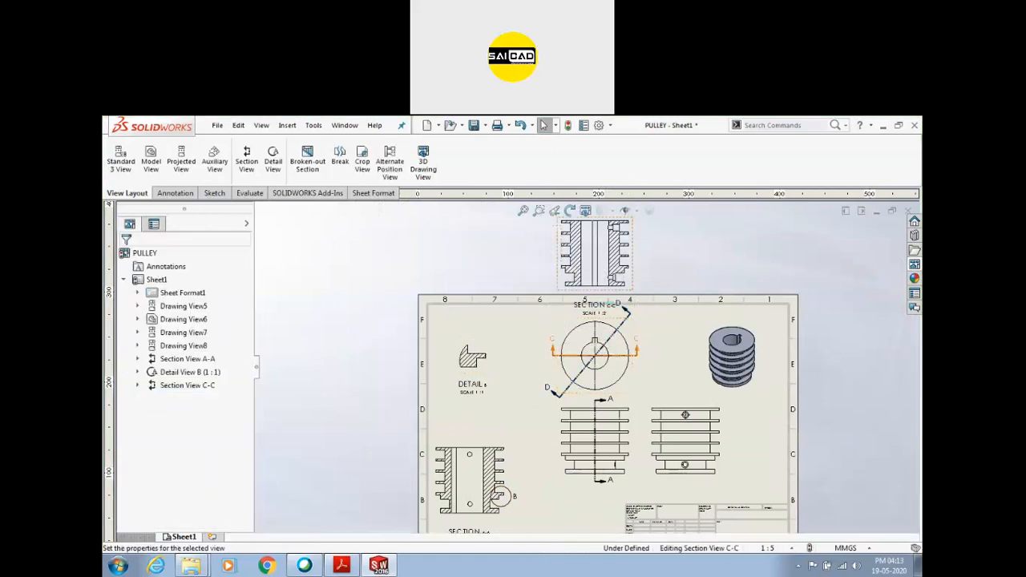
{"action": "left_click", "coordinate": [632, 316]}
{"action": "key", "text": "Delete"}
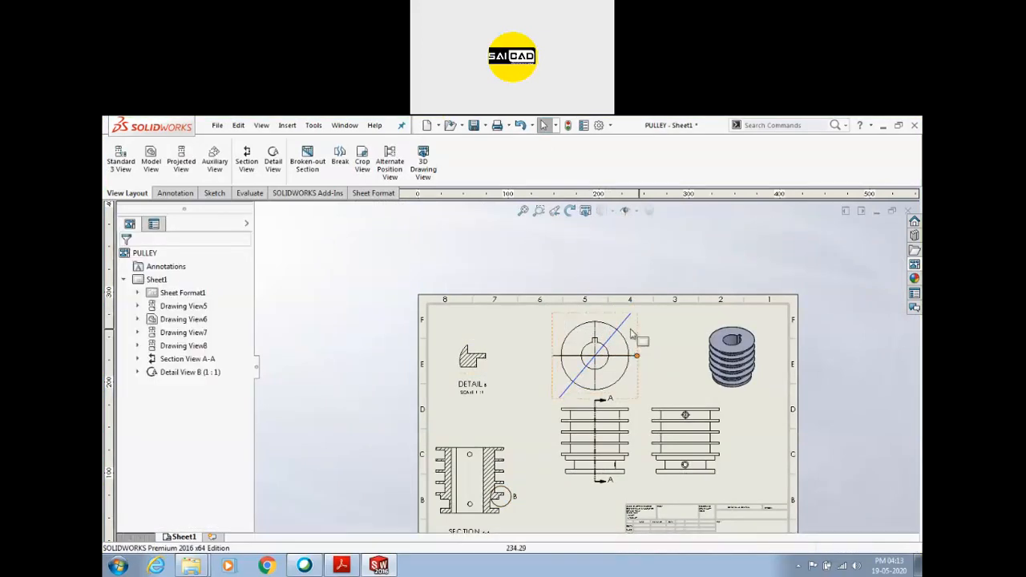
Step: Delete the leftover diagonal and centre cutting lines from the circular top view
{"action": "left_click", "coordinate": [637, 356]}
{"action": "key", "text": "Delete"}
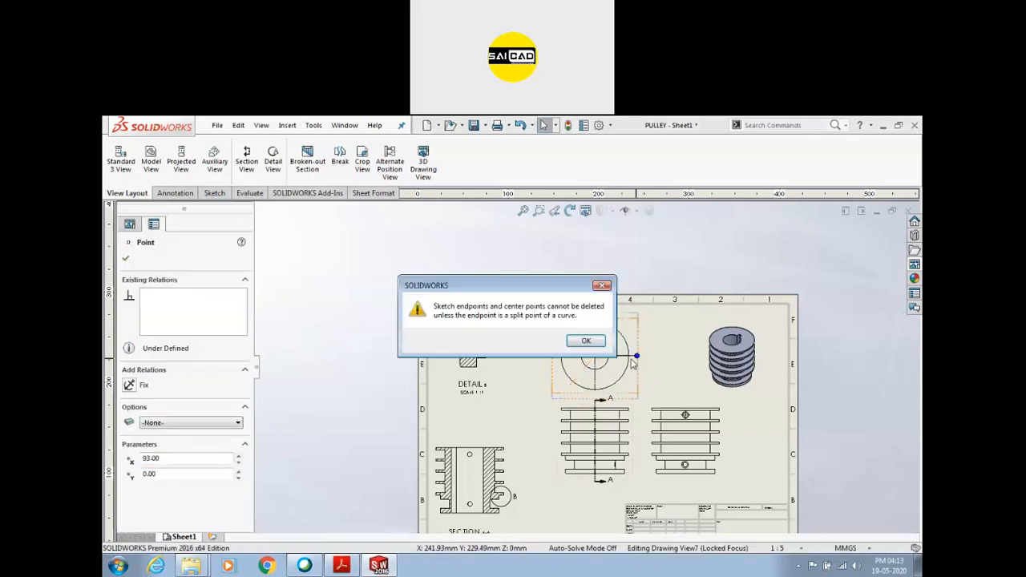
{"action": "left_click", "coordinate": [586, 340]}
{"action": "left_click", "coordinate": [634, 359]}
{"action": "key", "text": "Delete"}
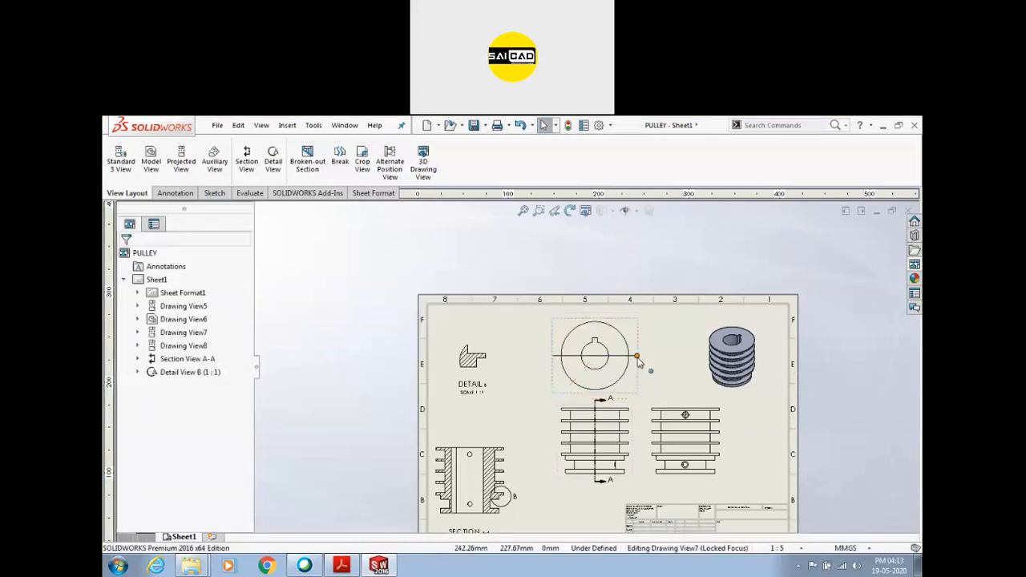
{"action": "scroll", "coordinate": [639, 362], "scroll_direction": "down", "scroll_amount": 3}
{"action": "left_click", "coordinate": [602, 358]}
{"action": "key", "text": "Delete"}
{"action": "double_click", "coordinate": [656, 368]}
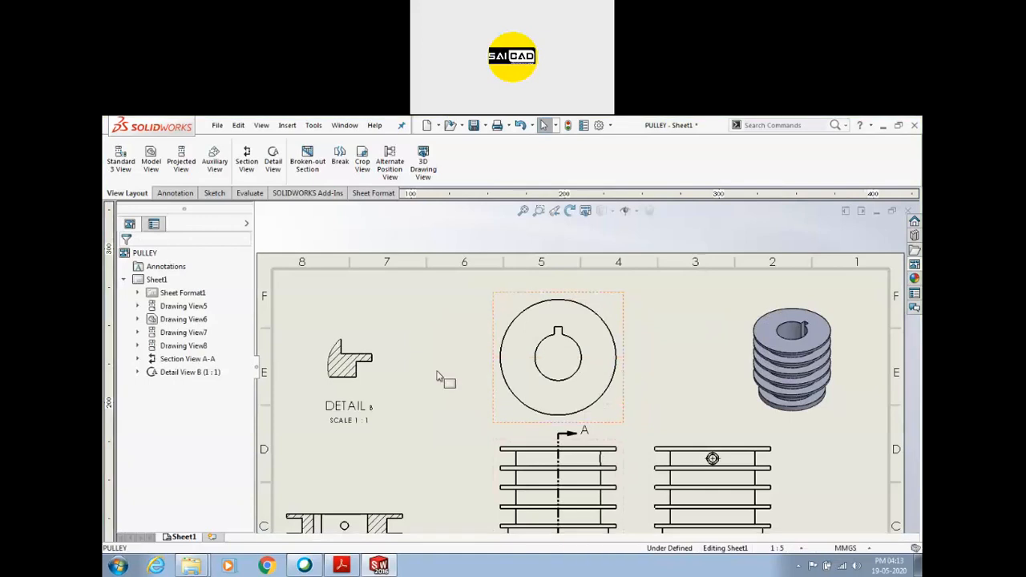
Step: Create an aligned section view of the circular top view, bent at its center with legs downward and rightward, and place it above the sheet
{"action": "scroll", "coordinate": [444, 380], "scroll_direction": "up", "scroll_amount": 3}
{"action": "left_click", "coordinate": [246, 158]}
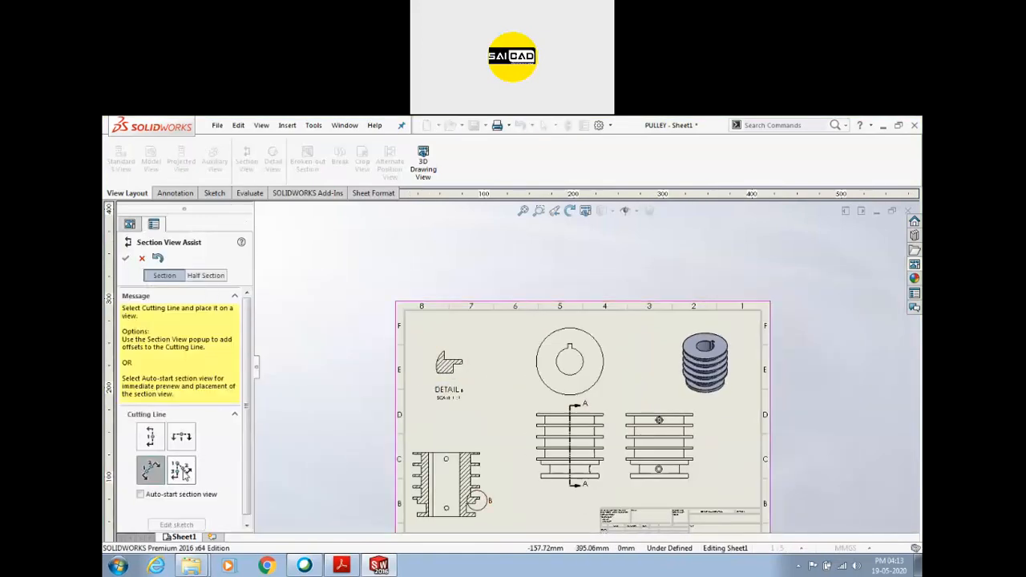
{"action": "left_click", "coordinate": [181, 471]}
{"action": "scroll", "coordinate": [574, 383], "scroll_direction": "up", "scroll_amount": 2}
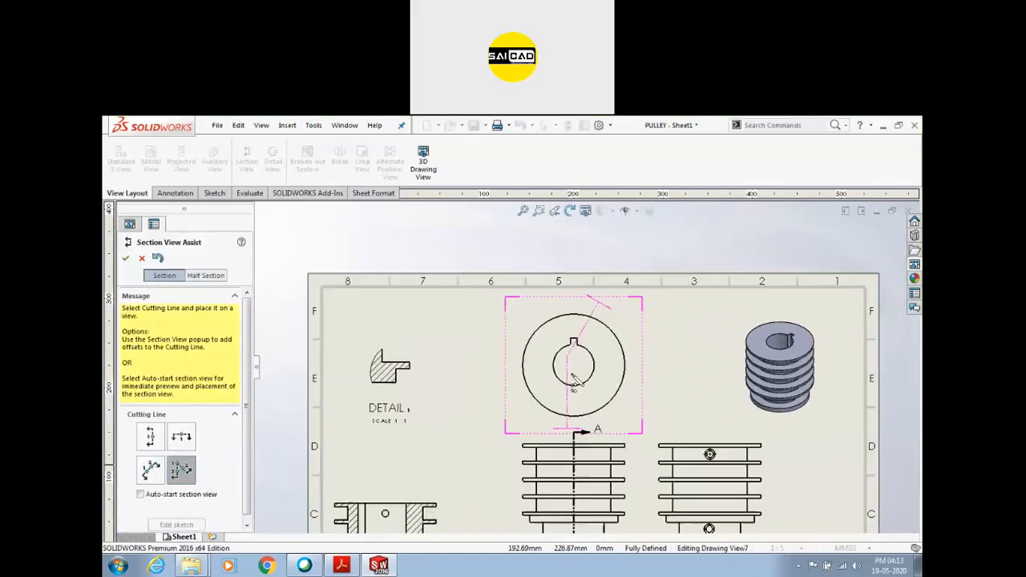
{"action": "left_click", "coordinate": [574, 365]}
{"action": "left_click", "coordinate": [574, 430]}
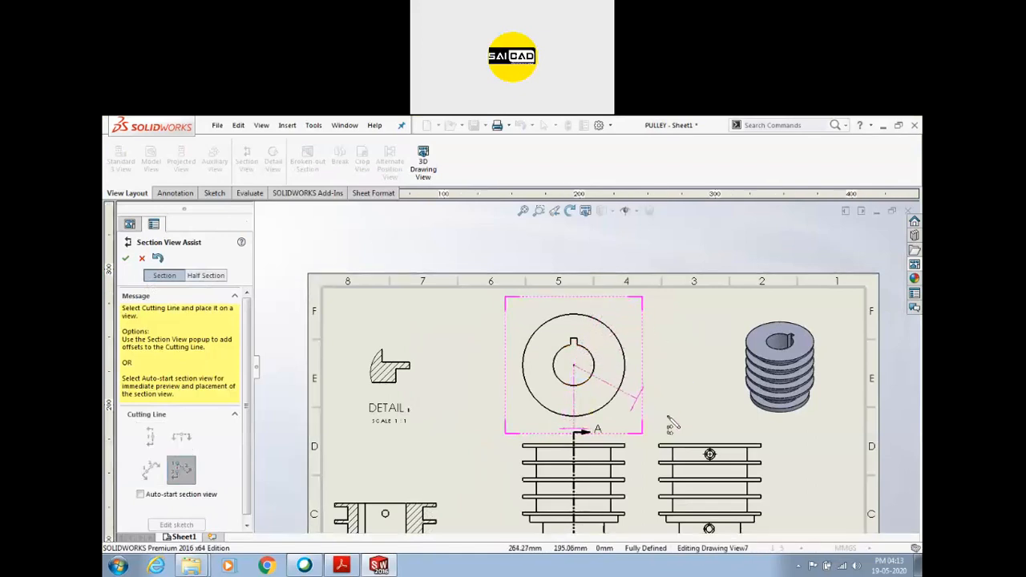
{"action": "left_click", "coordinate": [655, 375]}
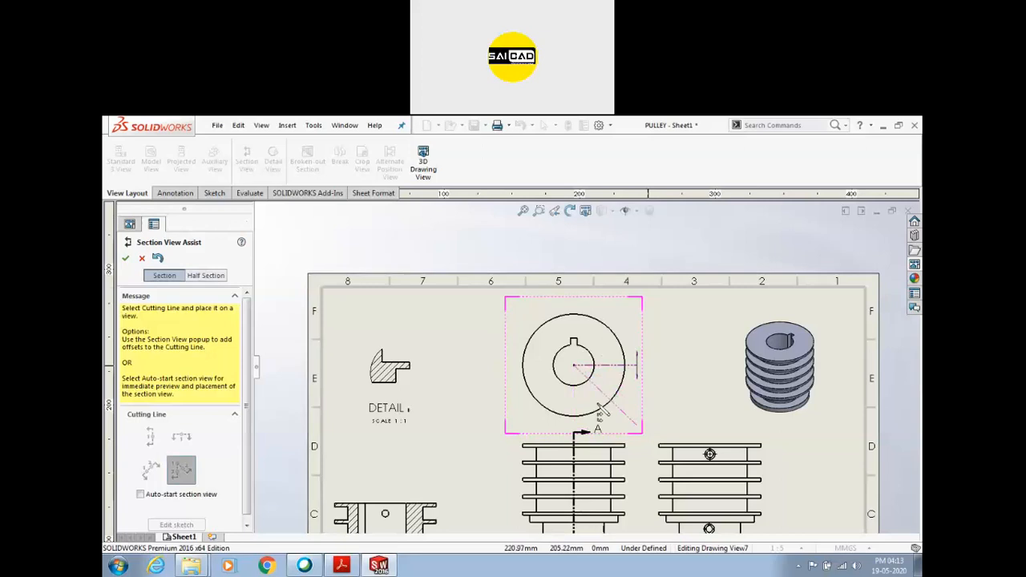
{"action": "left_click", "coordinate": [583, 428]}
{"action": "scroll", "coordinate": [585, 368], "scroll_direction": "up", "scroll_amount": 3}
{"action": "left_click", "coordinate": [658, 451]}
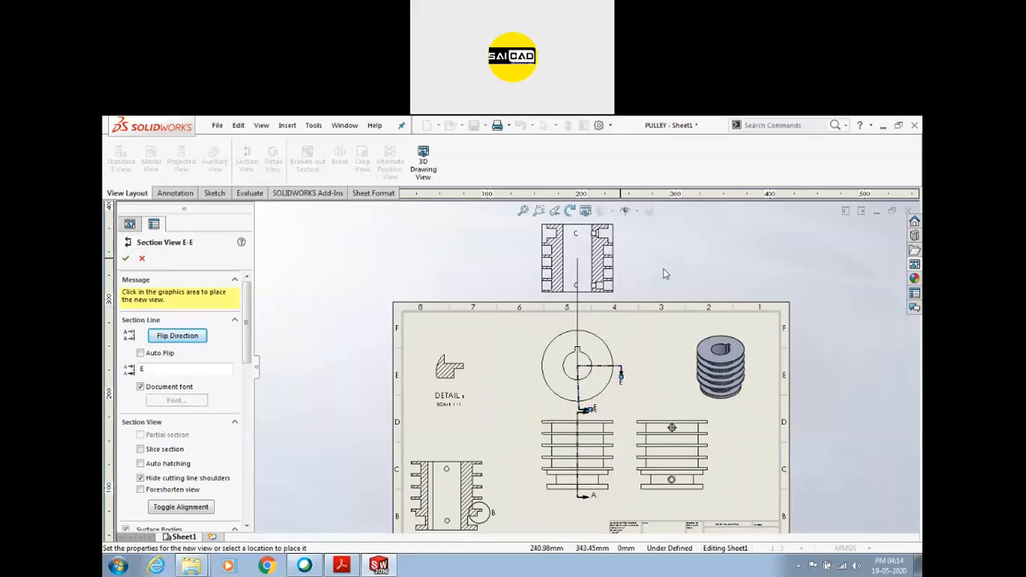
{"action": "left_click", "coordinate": [543, 263]}
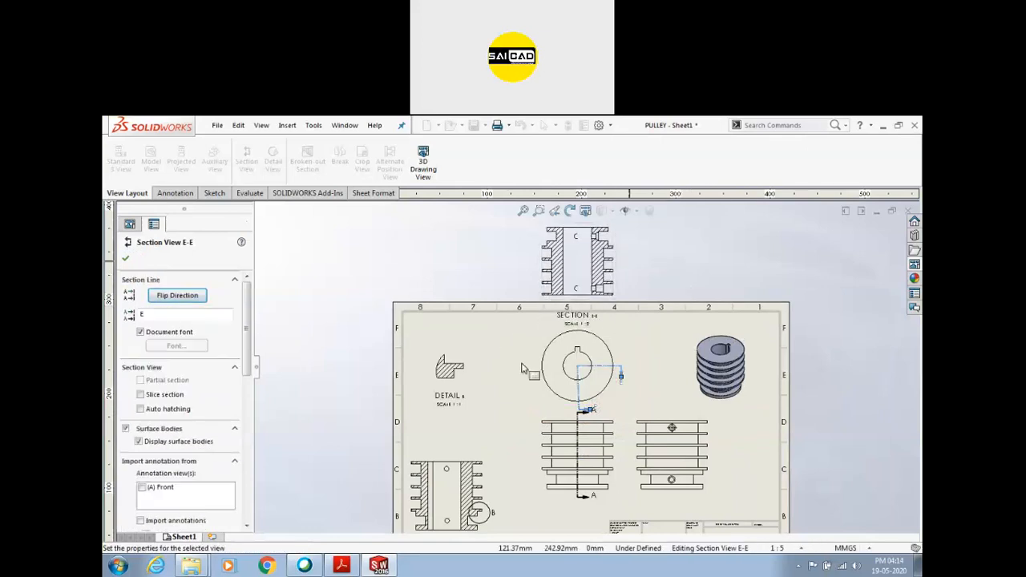
Step: Flip the viewing direction of the aligned section view E-E
{"action": "left_click", "coordinate": [626, 395]}
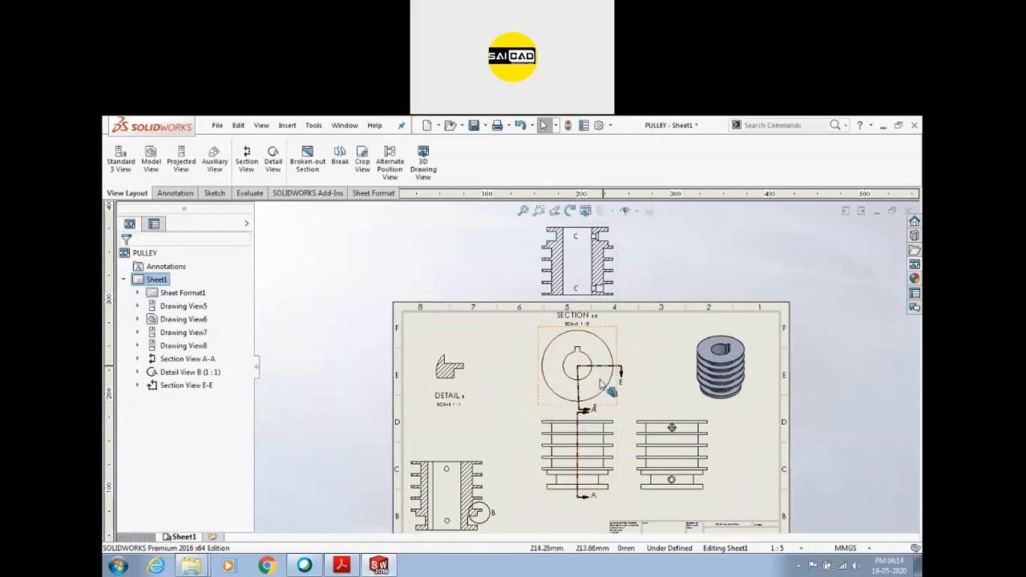
{"action": "left_click", "coordinate": [619, 370]}
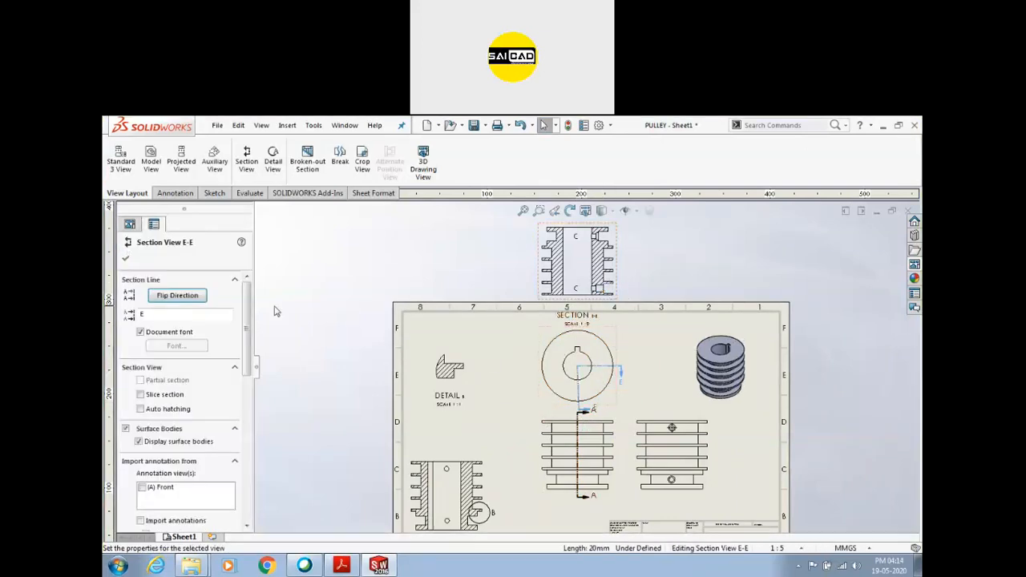
{"action": "left_click", "coordinate": [176, 301]}
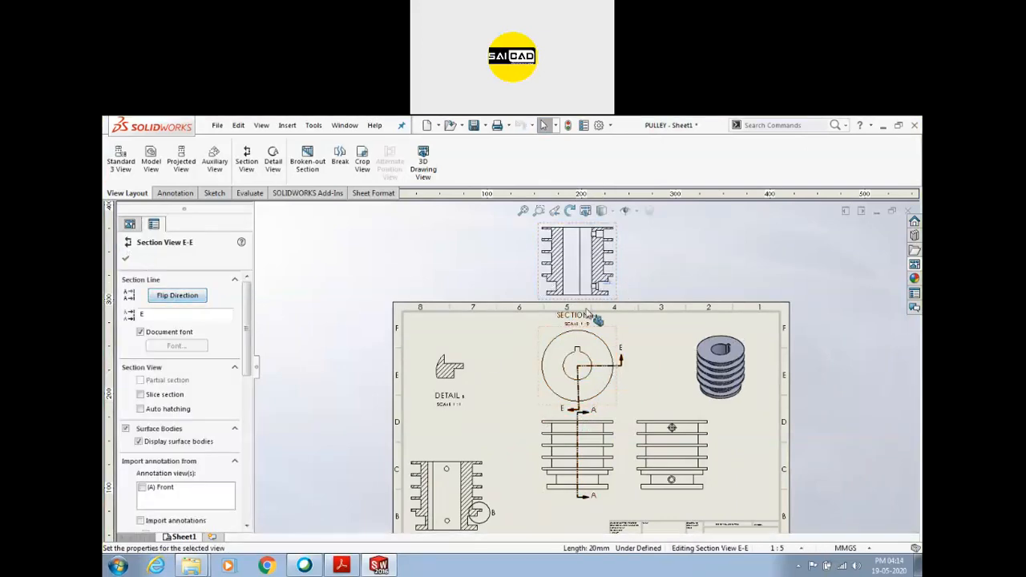
{"action": "left_click", "coordinate": [125, 258]}
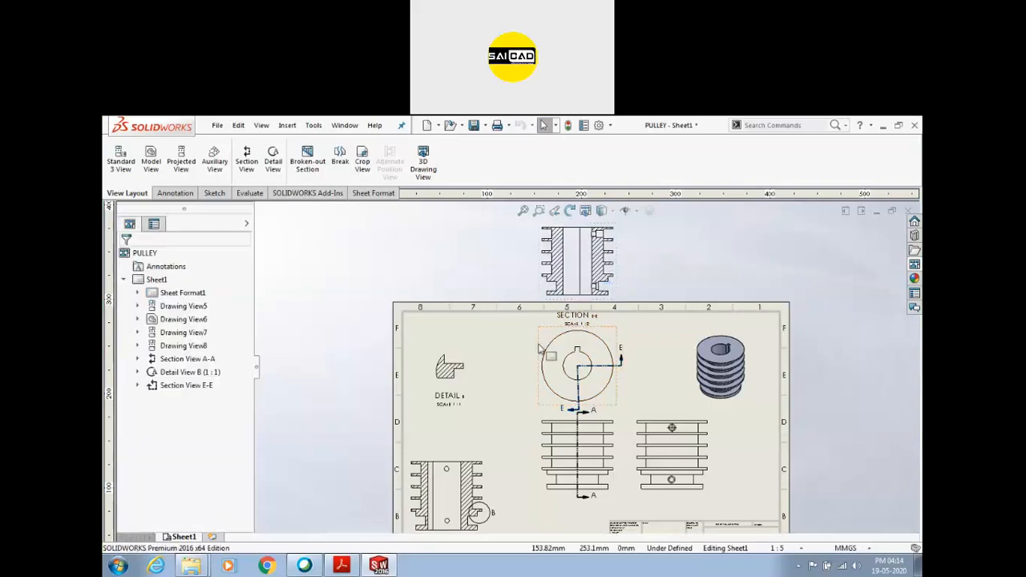
{"action": "scroll", "coordinate": [614, 373], "scroll_direction": "down", "scroll_amount": 3}
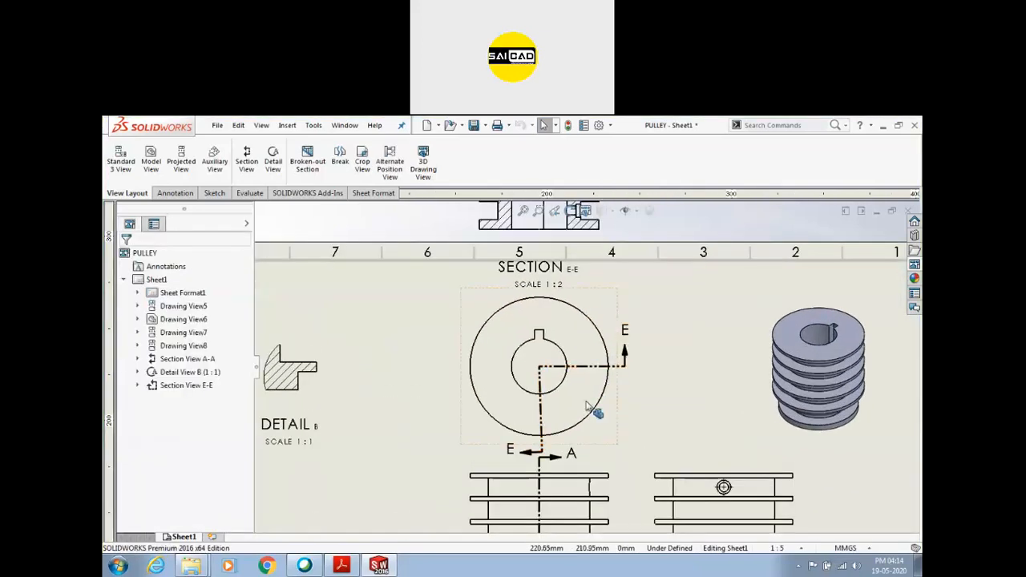
{"action": "scroll", "coordinate": [567, 353], "scroll_direction": "up", "scroll_amount": 5}
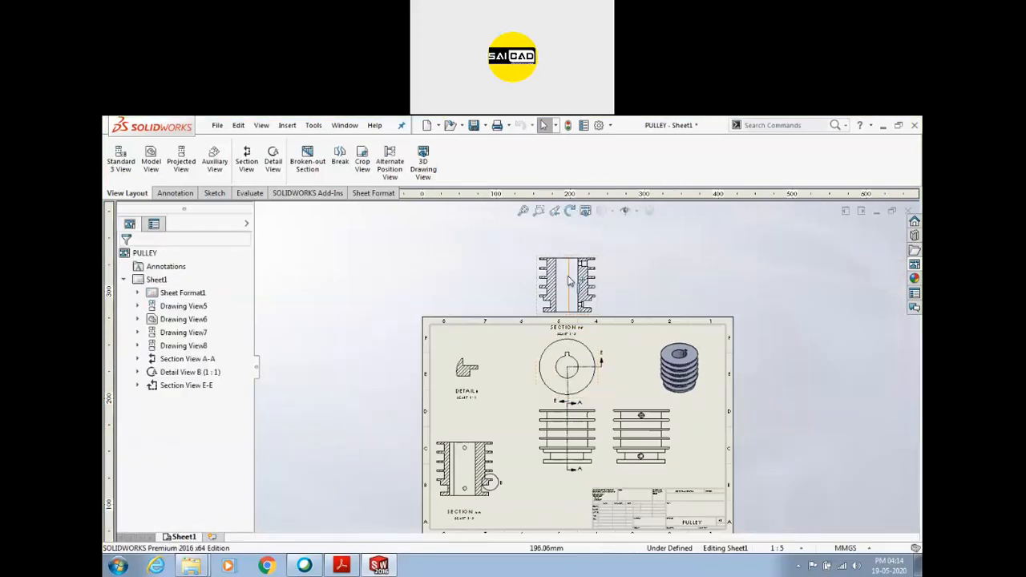
{"action": "scroll", "coordinate": [570, 285], "scroll_direction": "down", "scroll_amount": 1}
{"action": "scroll", "coordinate": [609, 373], "scroll_direction": "up", "scroll_amount": 1}
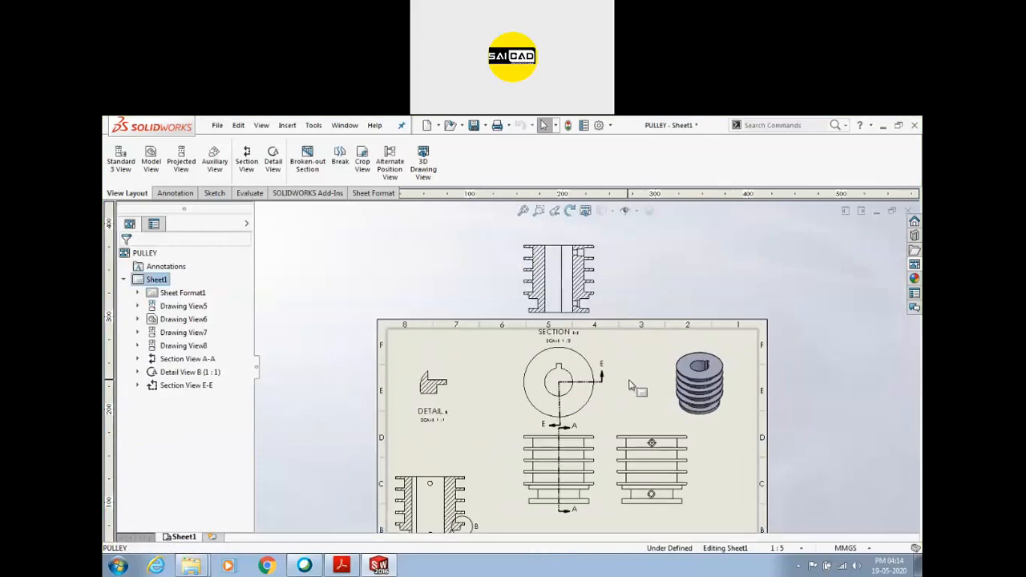
{"action": "scroll", "coordinate": [525, 359], "scroll_direction": "up", "scroll_amount": 1}
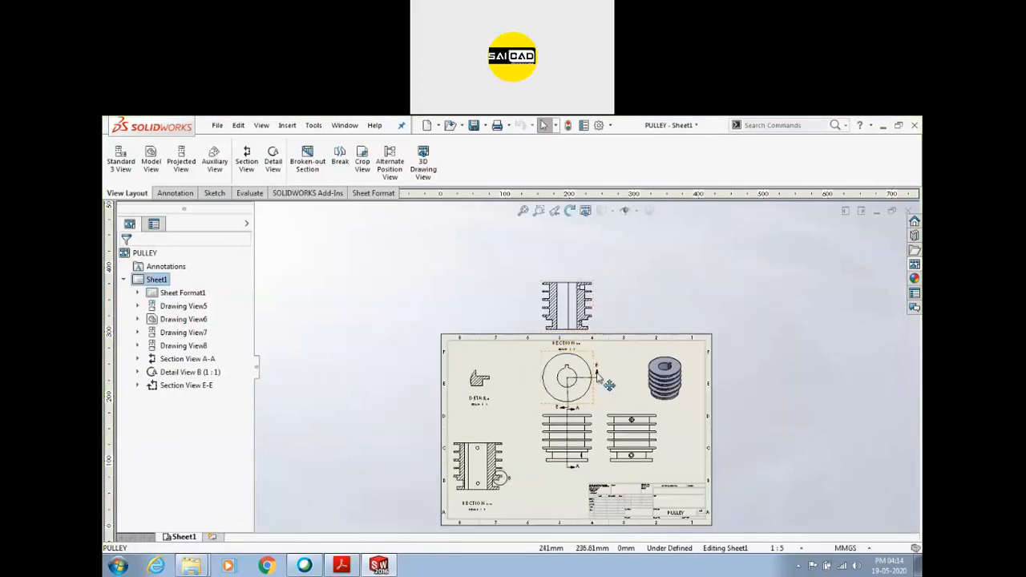
{"action": "scroll", "coordinate": [597, 377], "scroll_direction": "down", "scroll_amount": 2}
Step: Remove the aligned section view E-E and its cutting line segments from the circular top view
{"action": "left_click", "coordinate": [593, 383]}
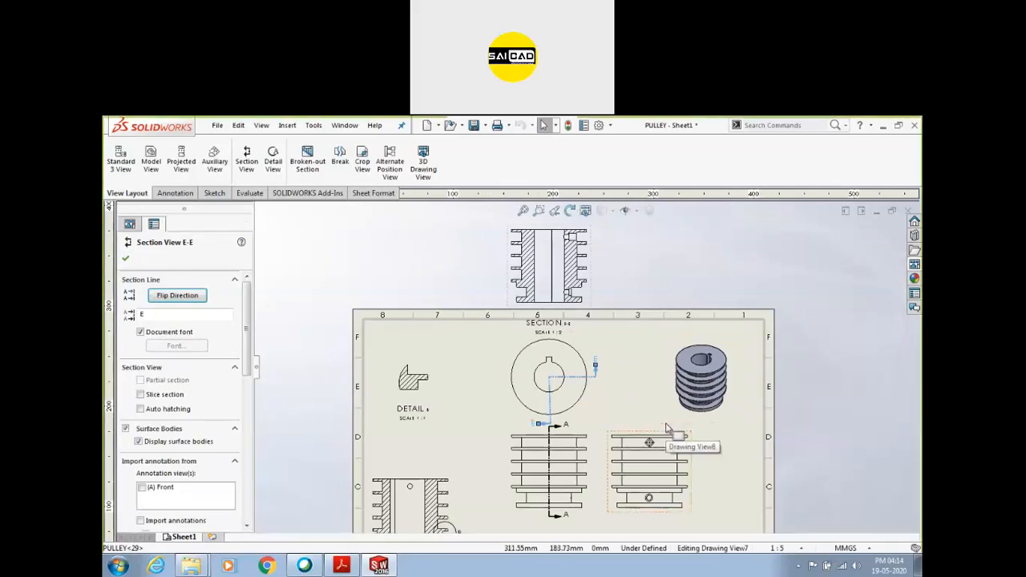
{"action": "key", "text": "ctrl+z"}
{"action": "scroll", "coordinate": [595, 385], "scroll_direction": "down", "scroll_amount": 2}
{"action": "left_click", "coordinate": [590, 374]}
{"action": "key", "text": "Delete"}
{"action": "left_click", "coordinate": [523, 410]}
{"action": "key", "text": "Delete"}
{"action": "scroll", "coordinate": [476, 417], "scroll_direction": "up", "scroll_amount": 4}
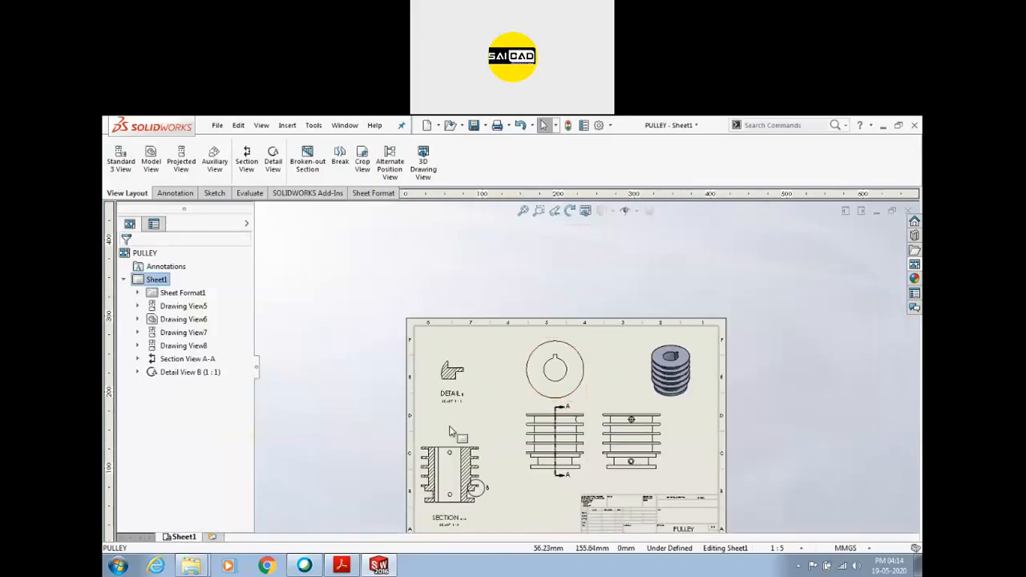
Step: Create a detail view from a circle of about 102 mm radius over Section A-A's upper right corner, and place it below the front view
{"action": "left_click", "coordinate": [272, 160]}
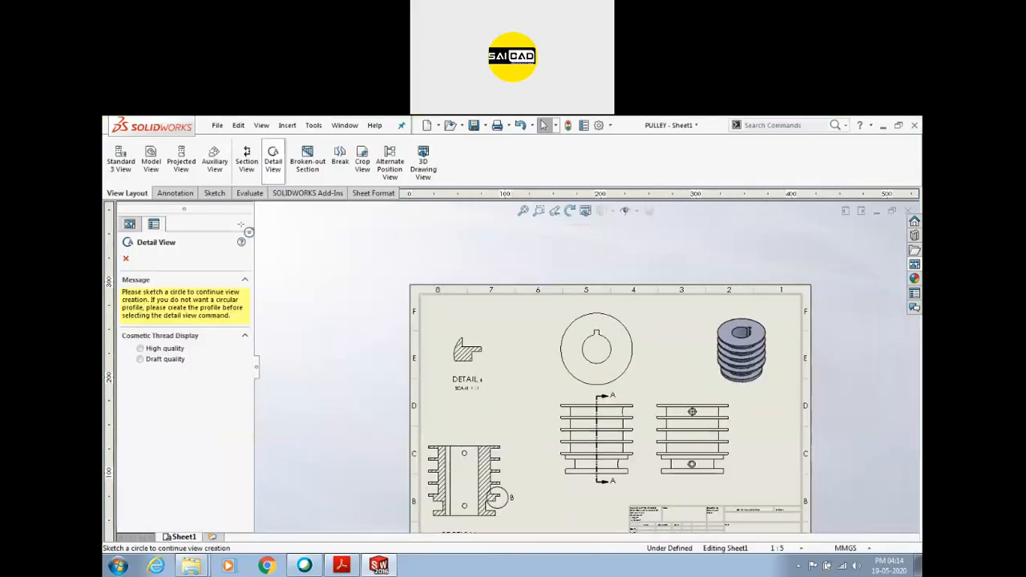
{"action": "scroll", "coordinate": [529, 493], "scroll_direction": "down", "scroll_amount": 2}
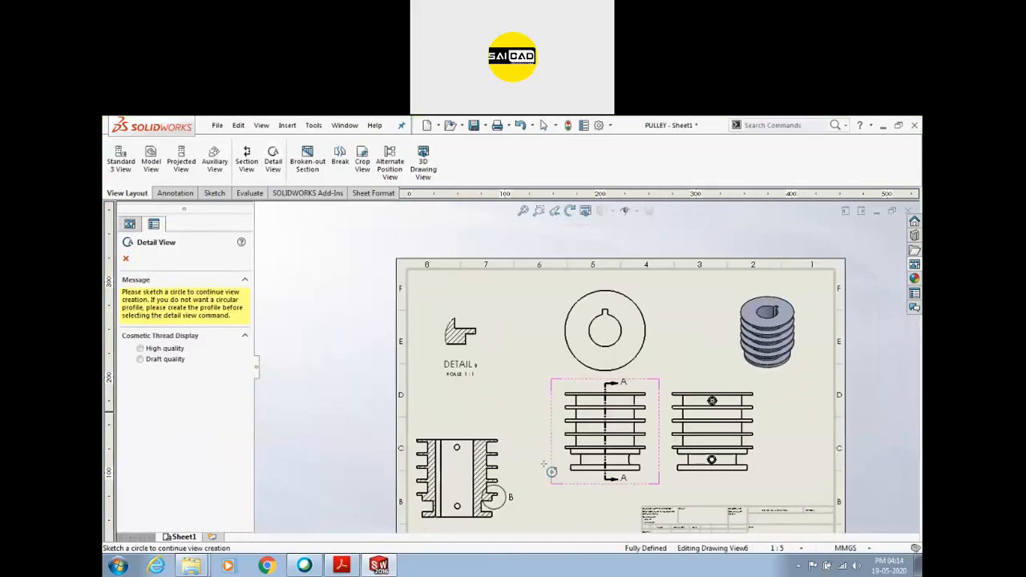
{"action": "left_click", "coordinate": [483, 403]}
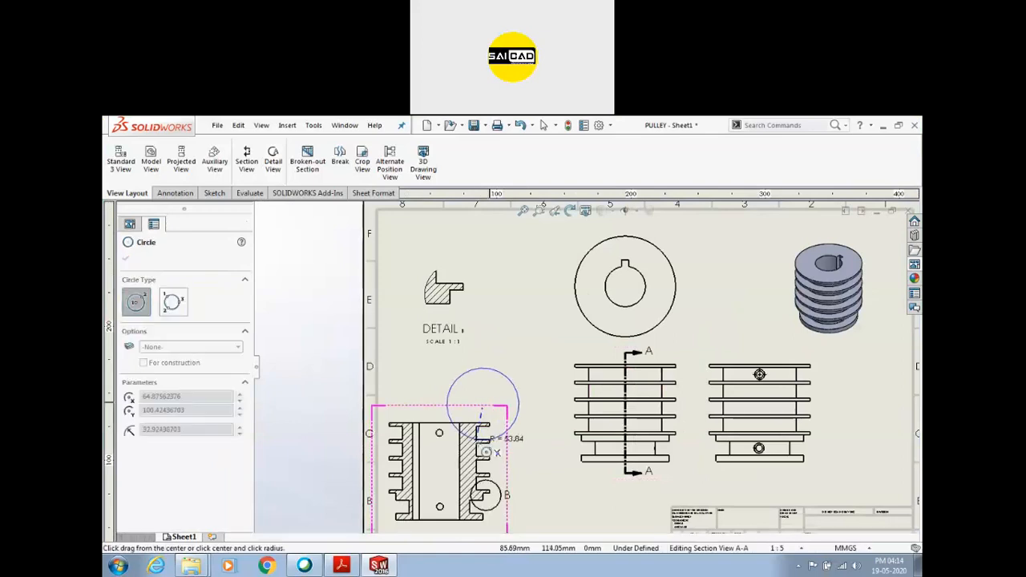
{"action": "scroll", "coordinate": [393, 481], "scroll_direction": "down", "scroll_amount": 1}
{"action": "scroll", "coordinate": [453, 447], "scroll_direction": "down", "scroll_amount": 1}
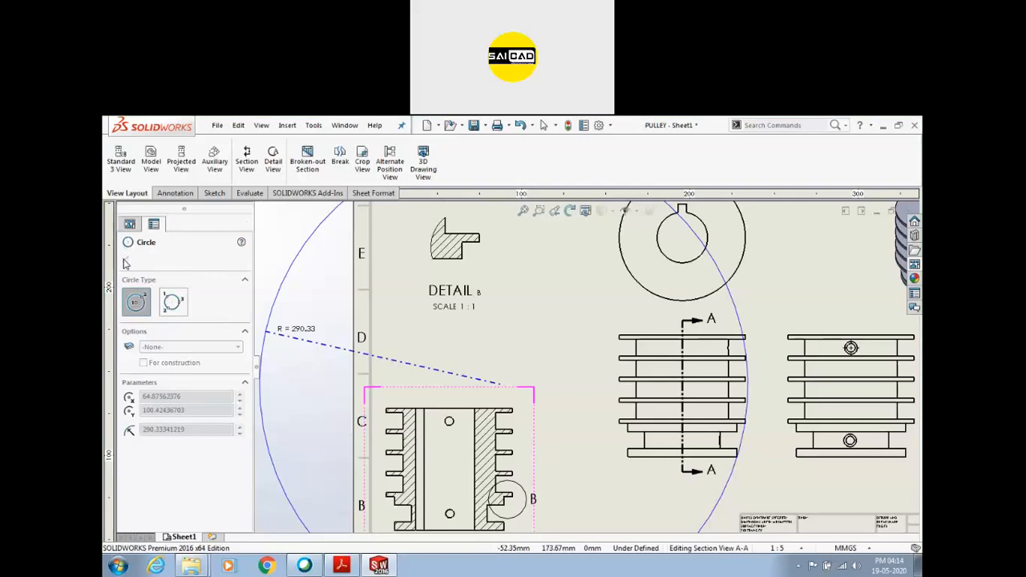
{"action": "scroll", "coordinate": [484, 411], "scroll_direction": "up", "scroll_amount": 1}
{"action": "scroll", "coordinate": [490, 412], "scroll_direction": "down", "scroll_amount": 2}
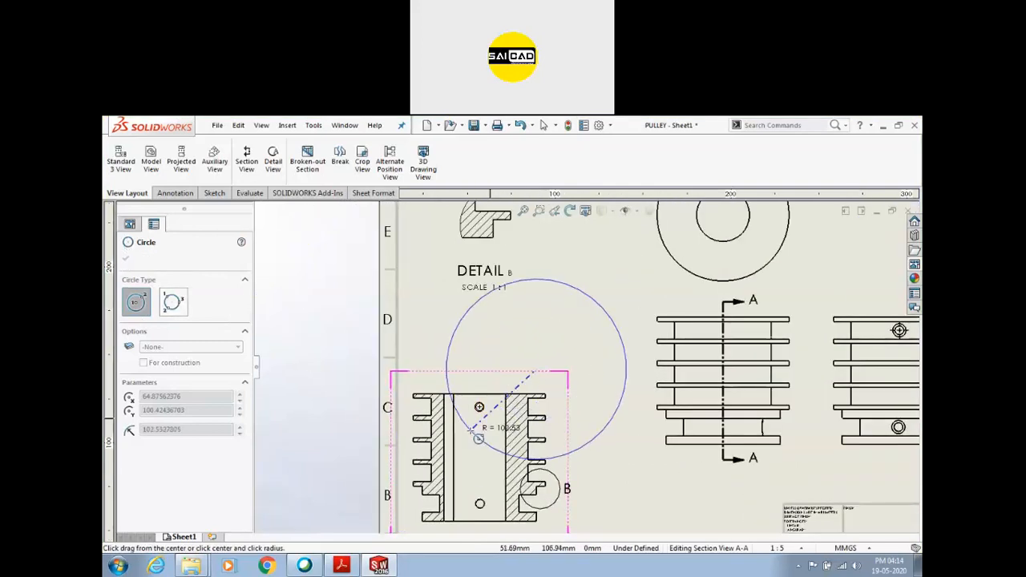
{"action": "left_click", "coordinate": [483, 432]}
{"action": "scroll", "coordinate": [540, 407], "scroll_direction": "up", "scroll_amount": 2}
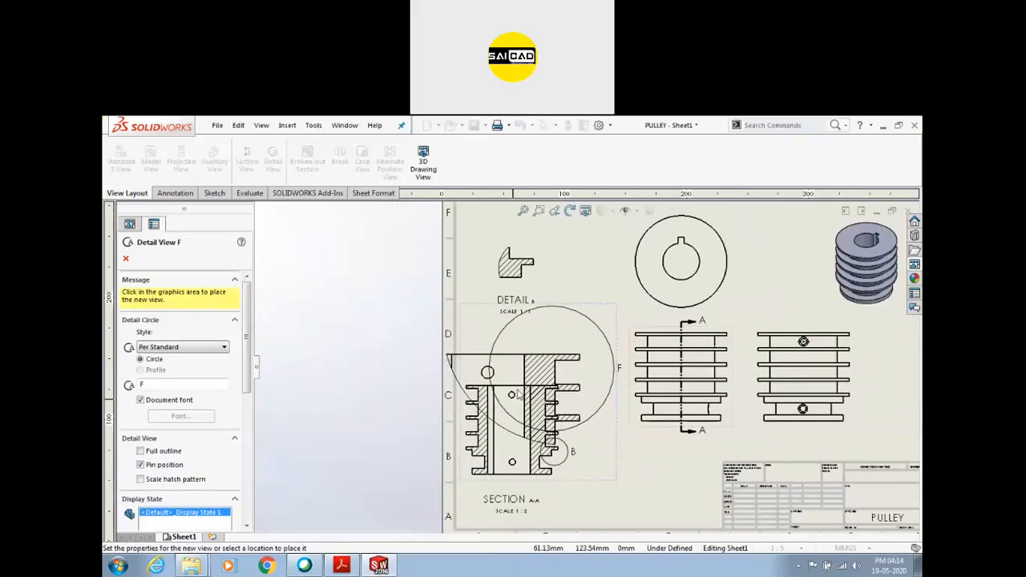
{"action": "left_click", "coordinate": [633, 484]}
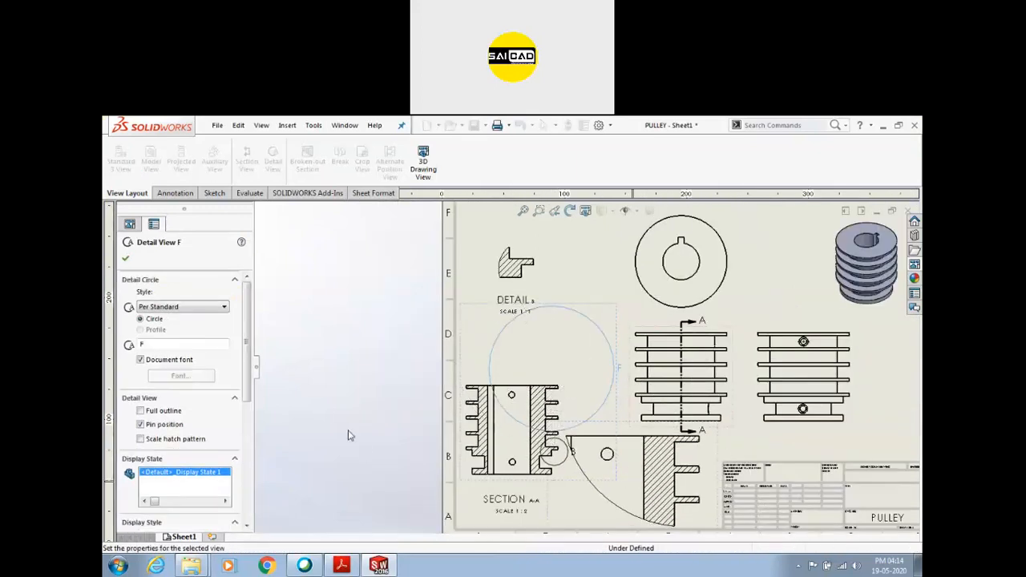
{"action": "left_click_drag", "start_coordinate": [247, 384], "coordinate": [247, 346]}
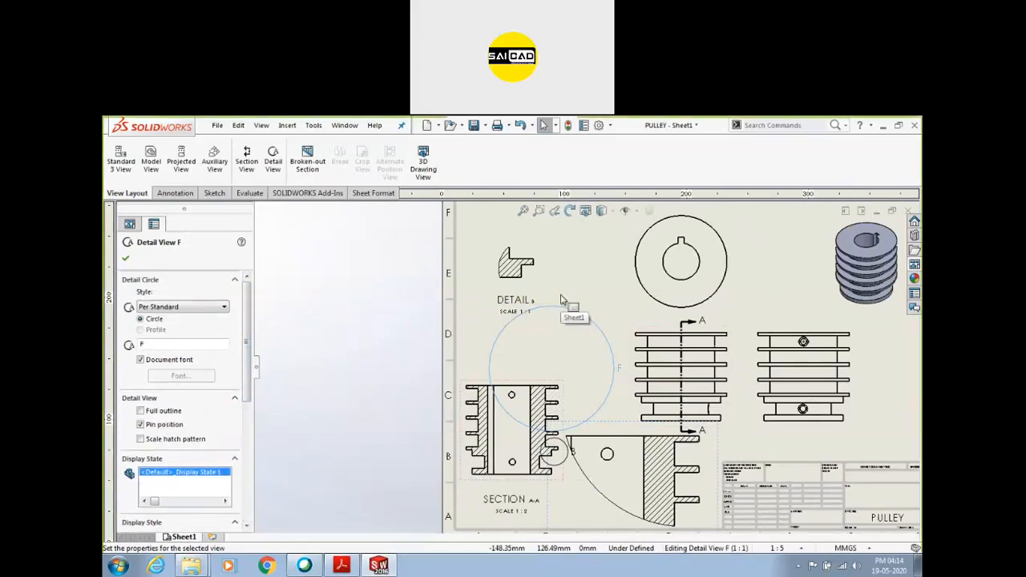
{"action": "left_click", "coordinate": [126, 259]}
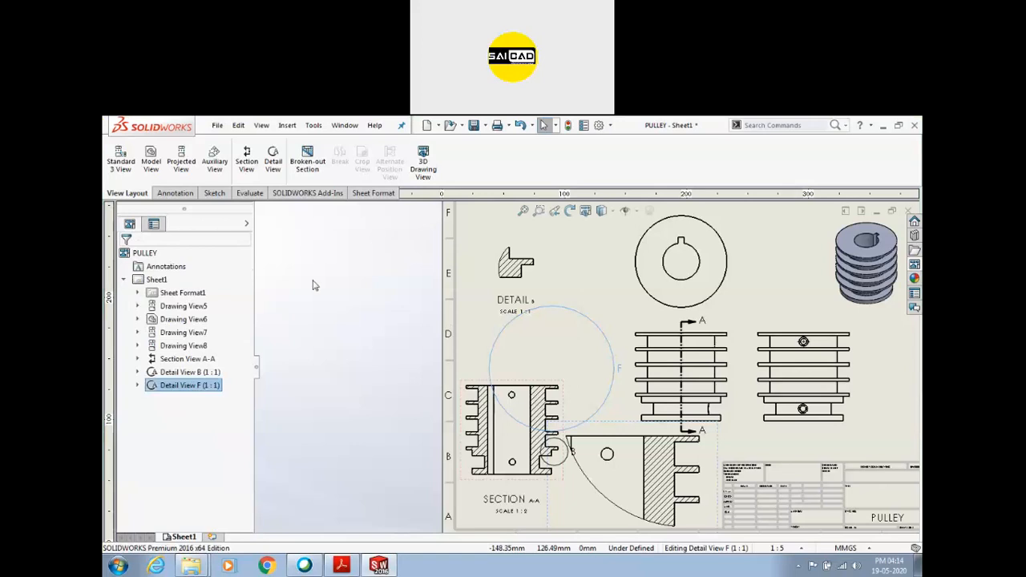
Step: Delete the large detail view F together with its circle on Section A-A
{"action": "left_click", "coordinate": [585, 318]}
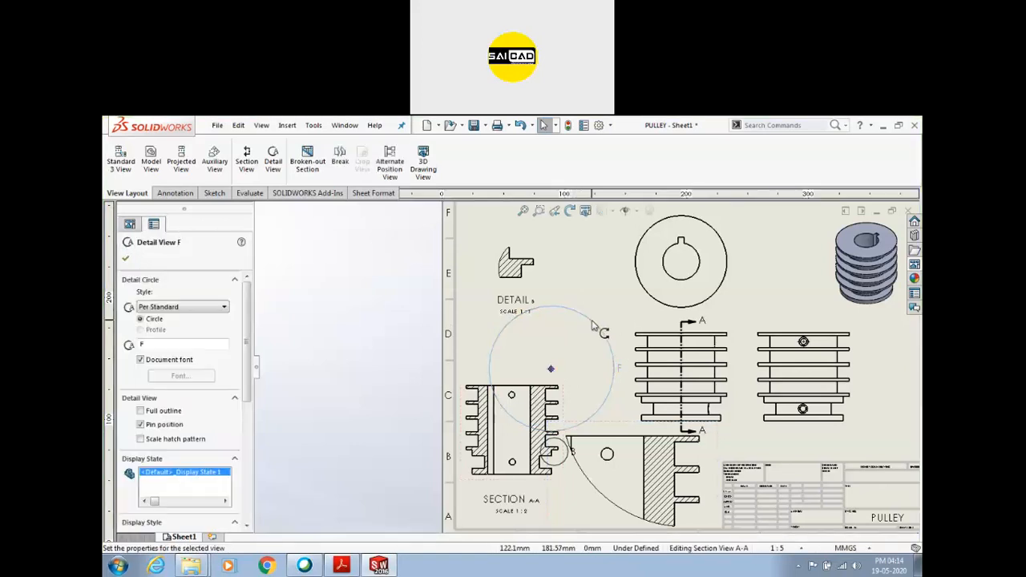
{"action": "key", "text": "Delete"}
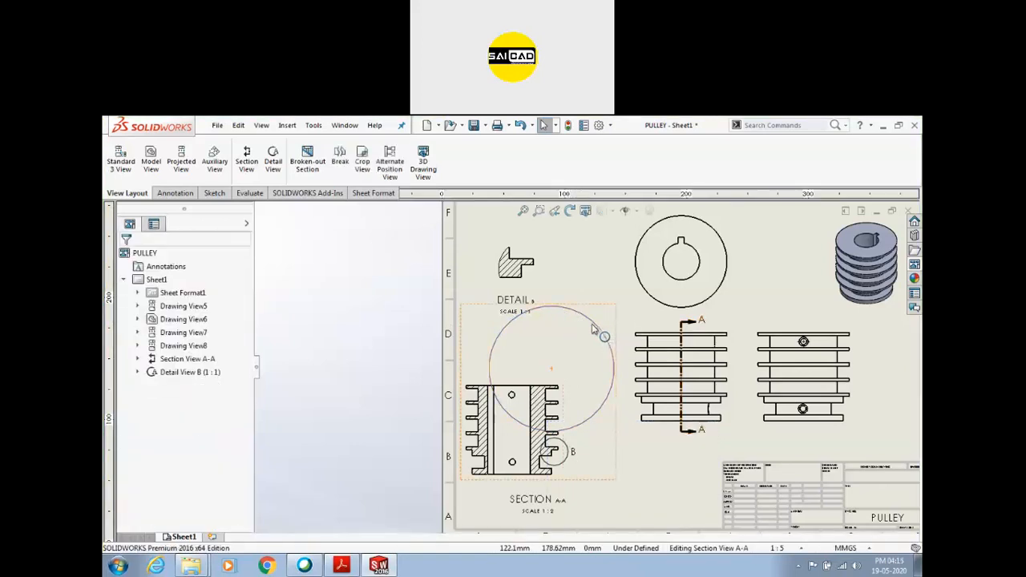
{"action": "left_click", "coordinate": [596, 327]}
{"action": "key", "text": "Delete"}
{"action": "left_click", "coordinate": [595, 316]}
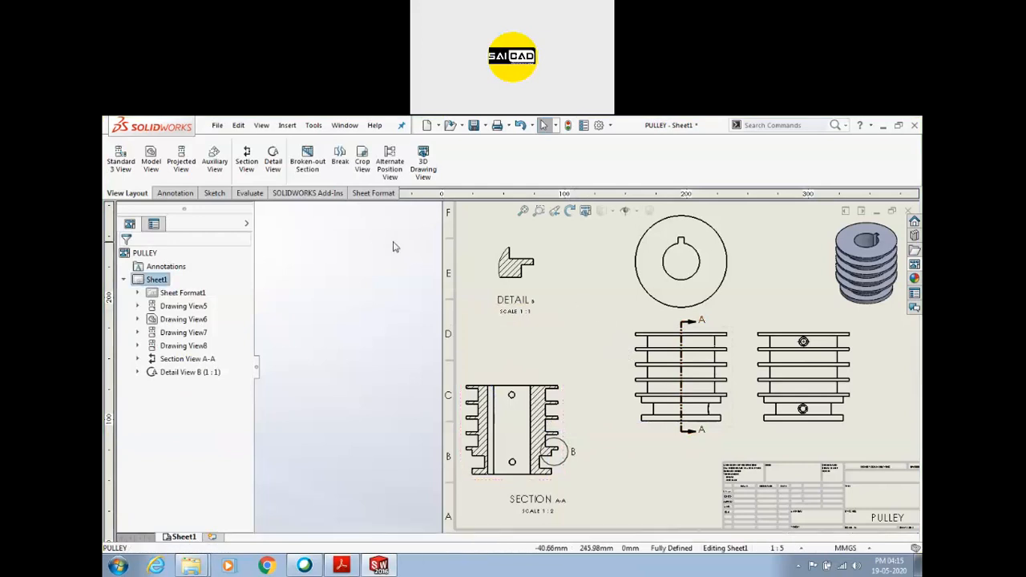
Step: Sketch a rectangle about 85 mm wide around the upper right corner of Section A-A as a crop profile
{"action": "left_click", "coordinate": [362, 165]}
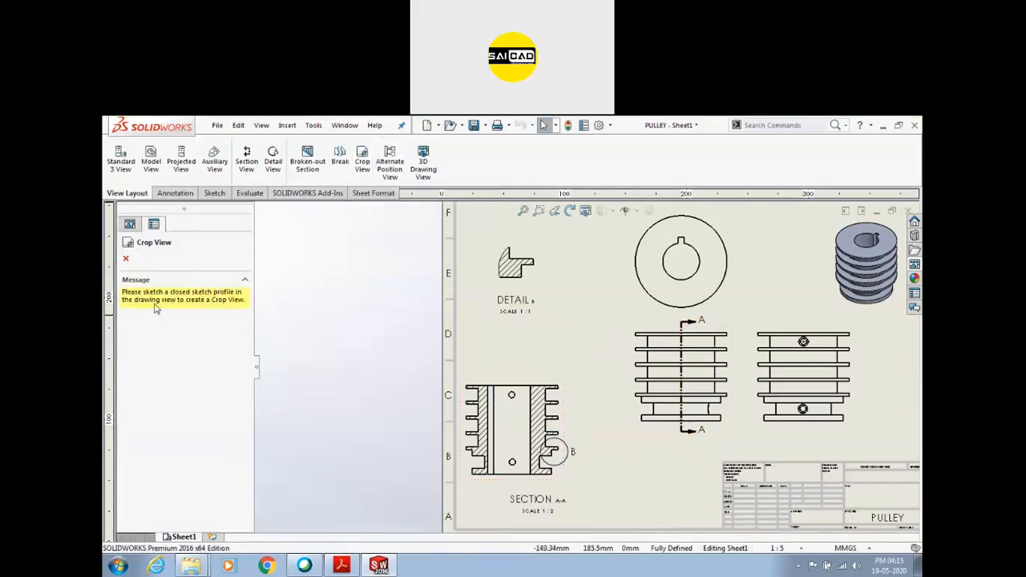
{"action": "scroll", "coordinate": [493, 389], "scroll_direction": "down", "scroll_amount": 3}
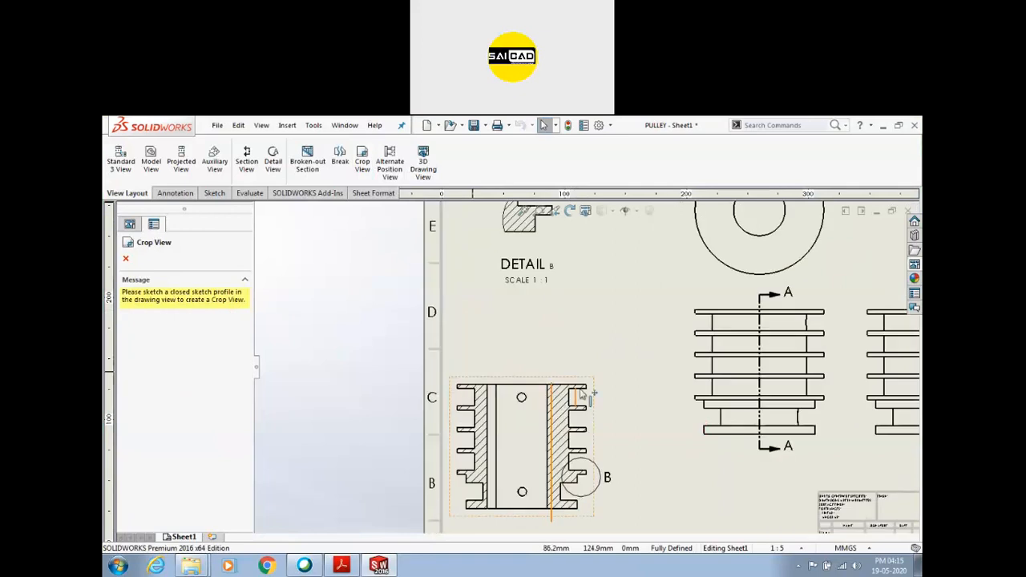
{"action": "left_click", "coordinate": [213, 193]}
{"action": "scroll", "coordinate": [545, 421], "scroll_direction": "down", "scroll_amount": 2}
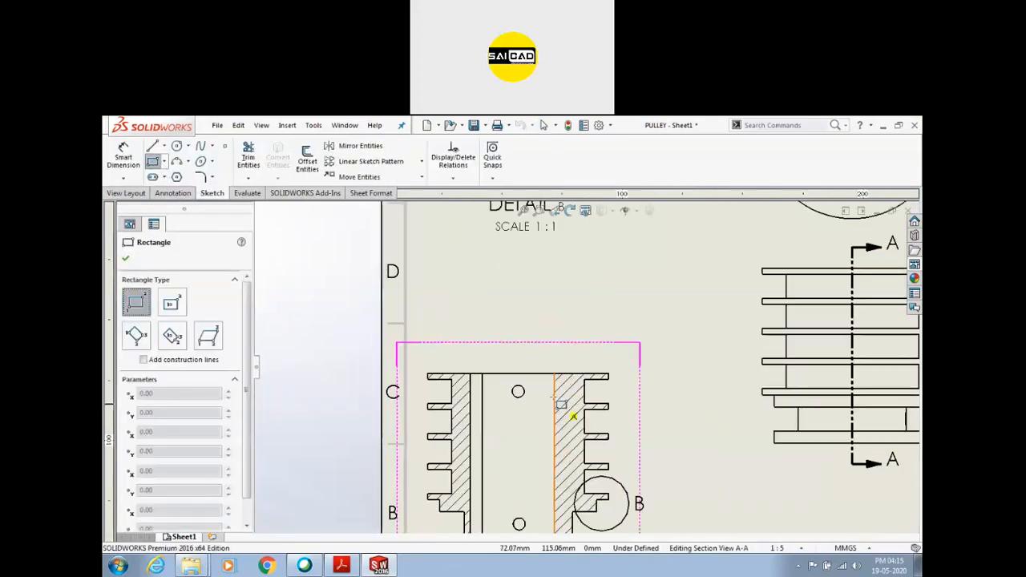
{"action": "left_click", "coordinate": [531, 357]}
{"action": "left_click", "coordinate": [633, 420]}
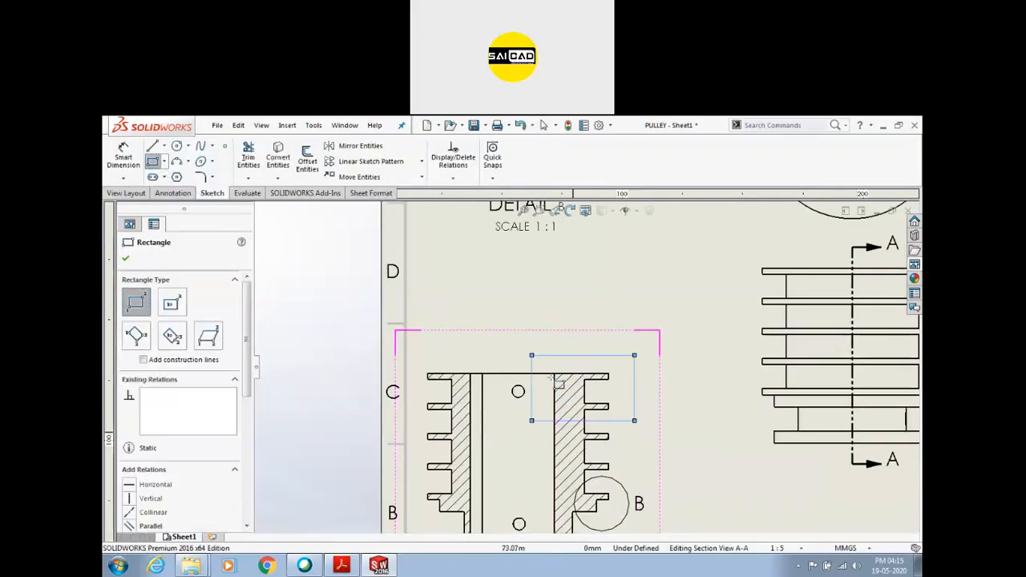
{"action": "scroll", "coordinate": [585, 365], "scroll_direction": "up", "scroll_amount": 2}
{"action": "left_click", "coordinate": [125, 258]}
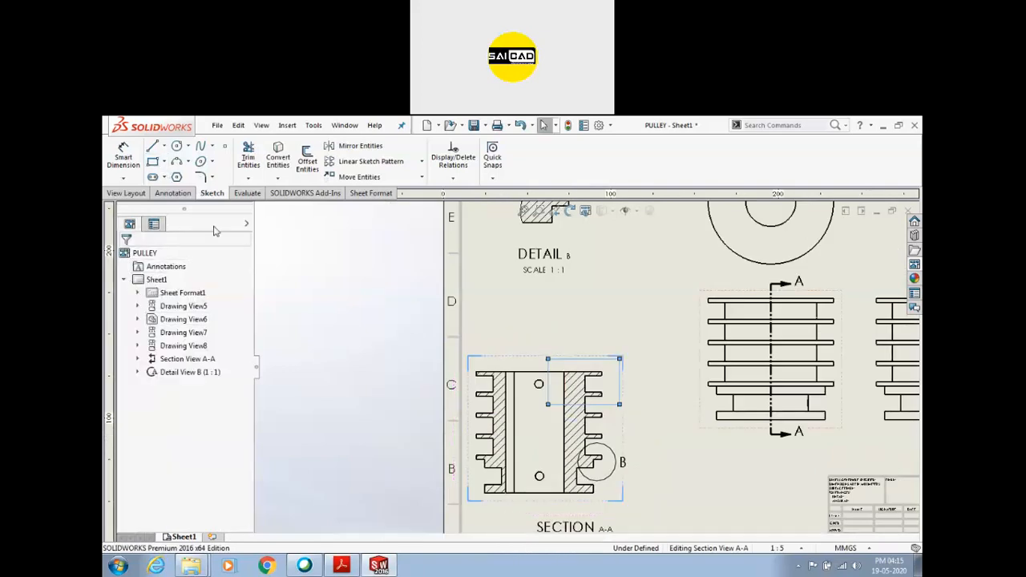
Step: Try to prepare Section A-A for cropping by locking the view focus on it
{"action": "left_click", "coordinate": [172, 193]}
{"action": "left_click", "coordinate": [136, 195]}
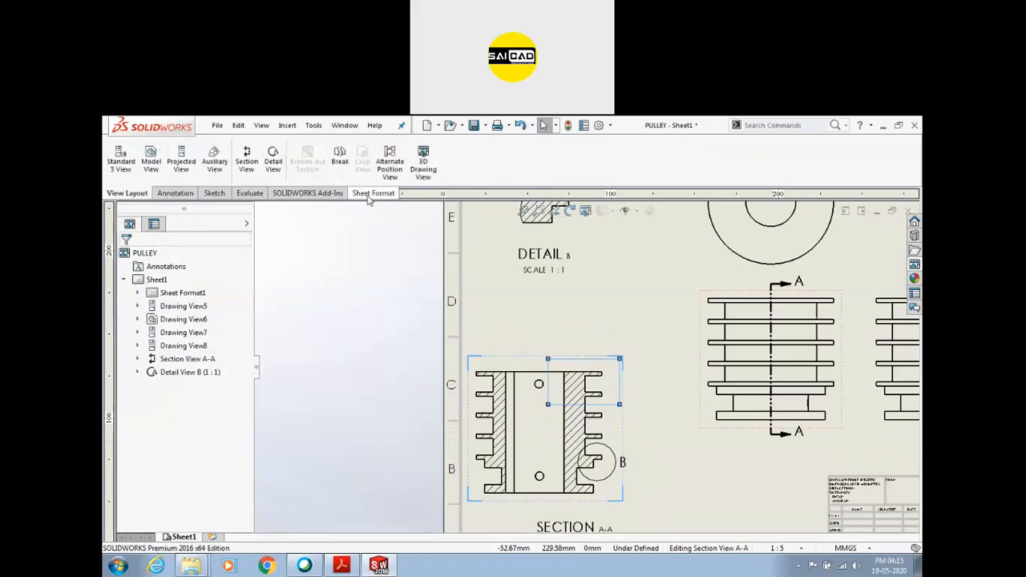
{"action": "double_click", "coordinate": [594, 392]}
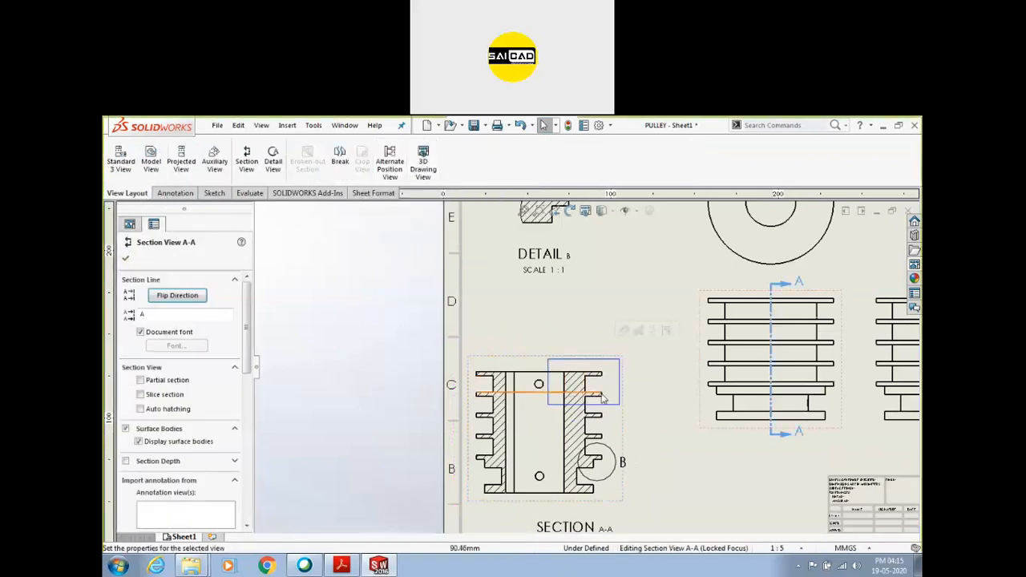
{"action": "scroll", "coordinate": [602, 389], "scroll_direction": "down", "scroll_amount": 2}
{"action": "scroll", "coordinate": [604, 388], "scroll_direction": "up", "scroll_amount": 3}
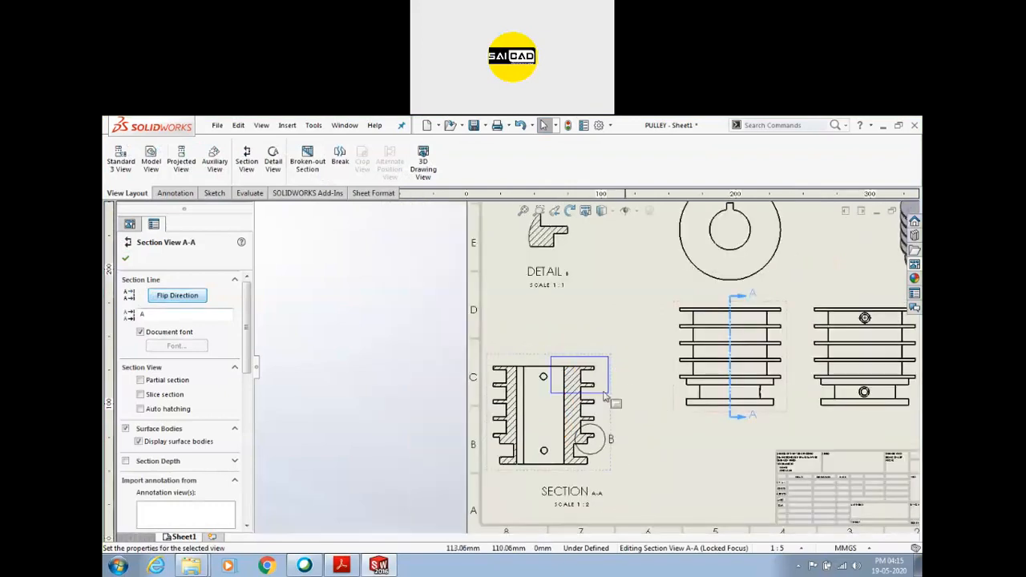
{"action": "left_click", "coordinate": [125, 258]}
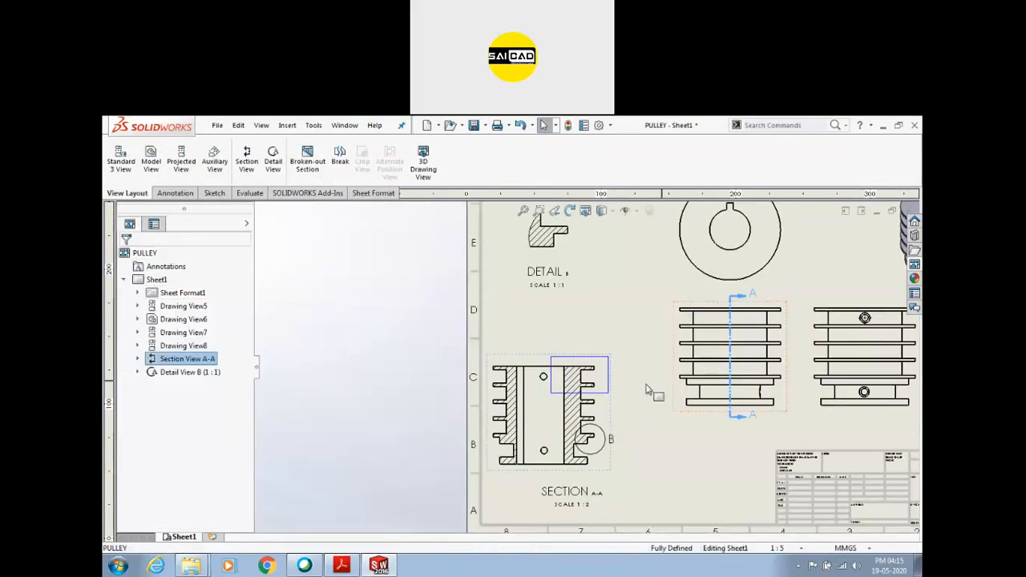
{"action": "left_click", "coordinate": [605, 393]}
{"action": "left_click", "coordinate": [643, 415]}
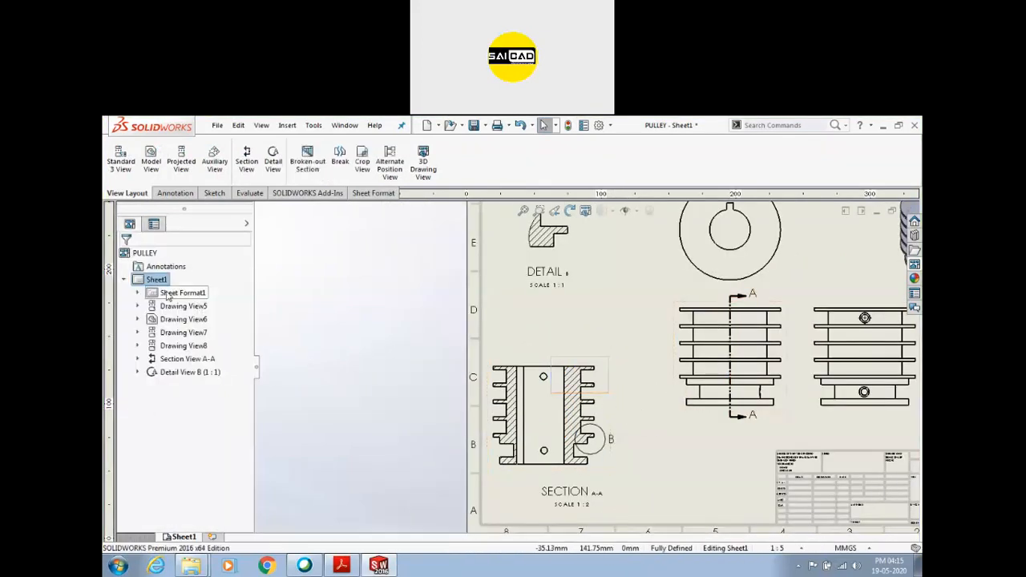
Step: Try to crop Section A-A with Crop View, using the sketched rectangle as the profile
{"action": "scroll", "coordinate": [630, 371], "scroll_direction": "down", "scroll_amount": 2}
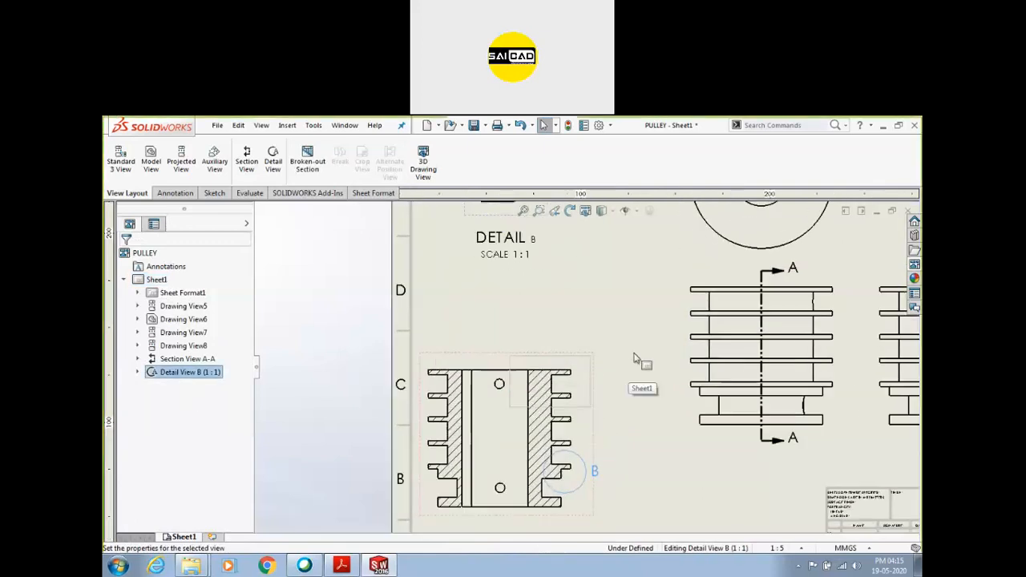
{"action": "left_click", "coordinate": [633, 359]}
{"action": "left_click", "coordinate": [362, 160]}
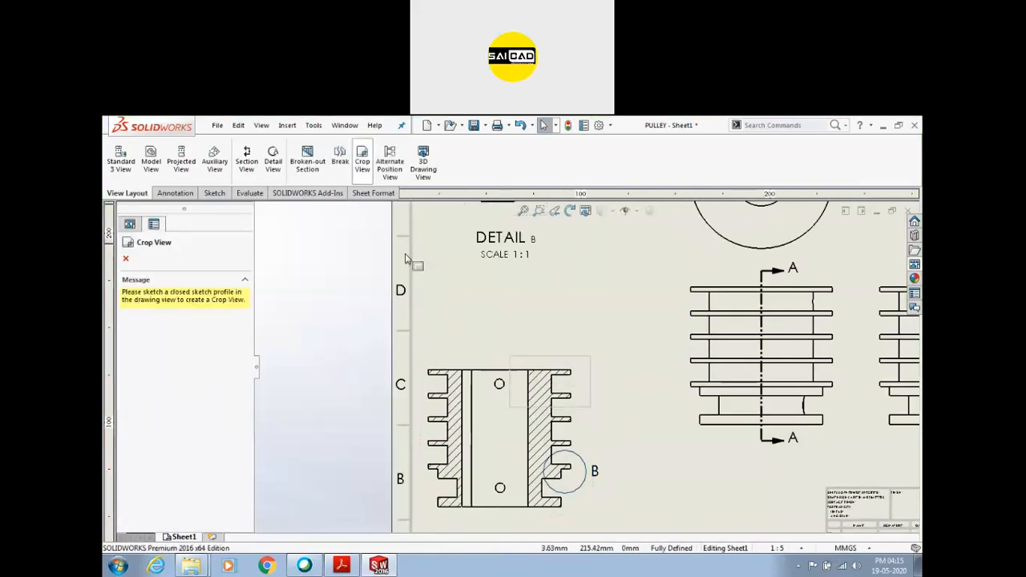
{"action": "left_click", "coordinate": [557, 356]}
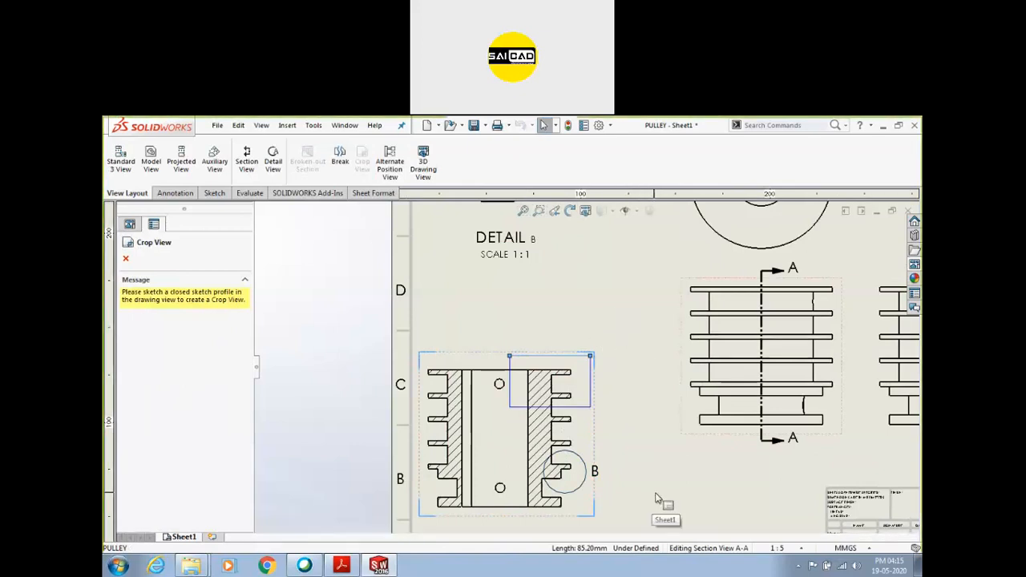
{"action": "scroll", "coordinate": [635, 479], "scroll_direction": "up", "scroll_amount": 5}
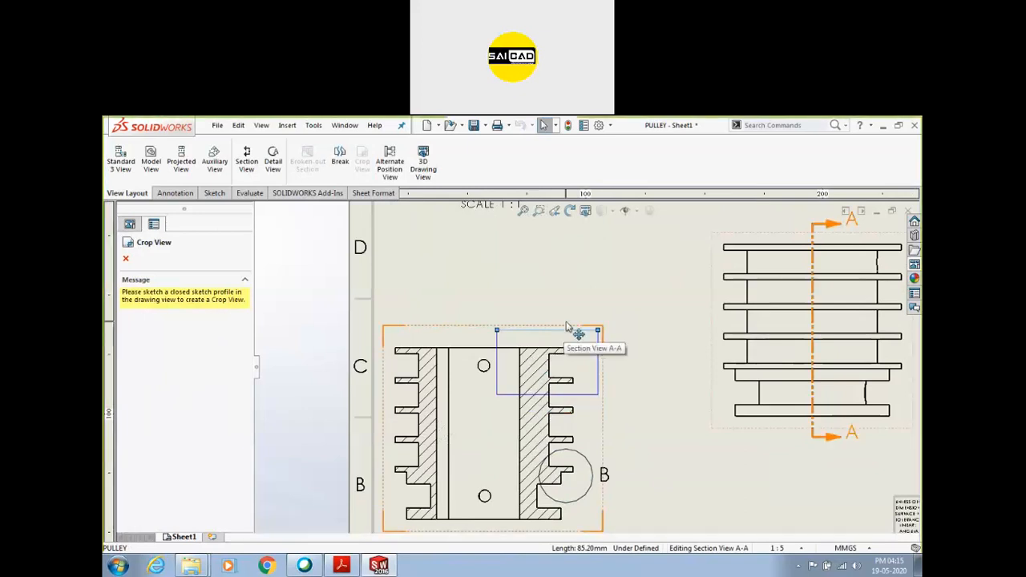
{"action": "scroll", "coordinate": [537, 359], "scroll_direction": "down", "scroll_amount": 3}
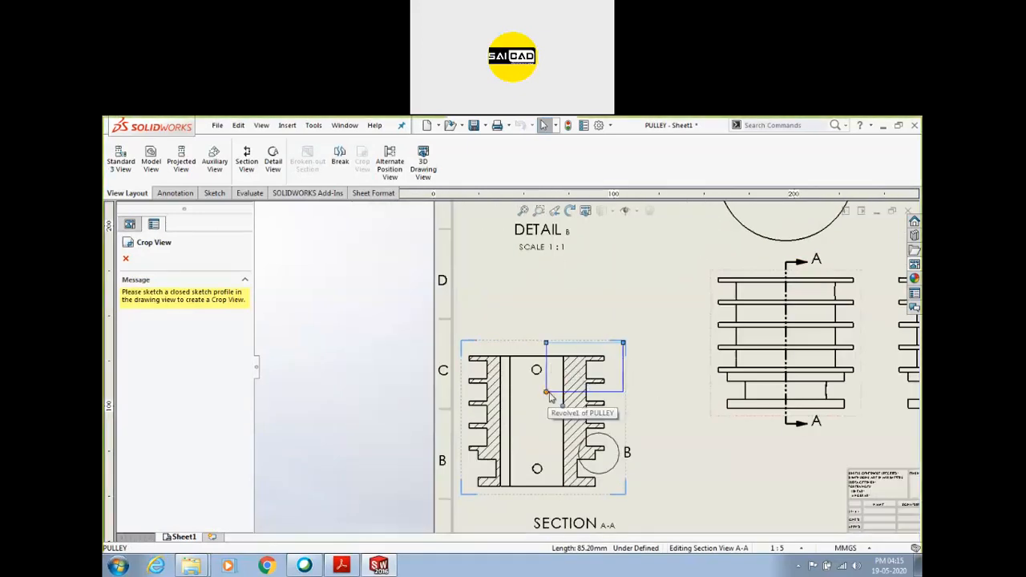
{"action": "left_click", "coordinate": [658, 446]}
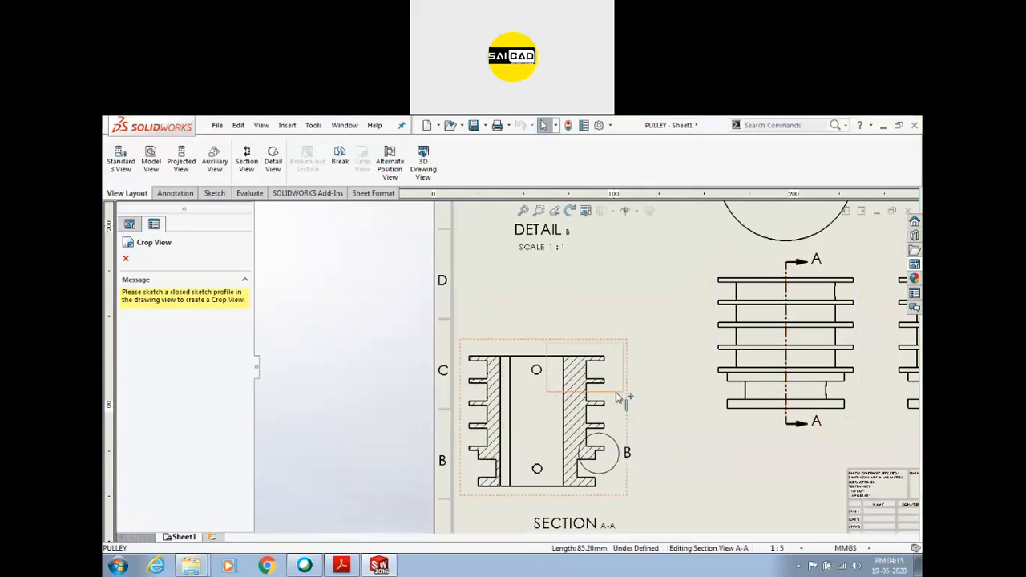
{"action": "scroll", "coordinate": [664, 415], "scroll_direction": "up", "scroll_amount": 2}
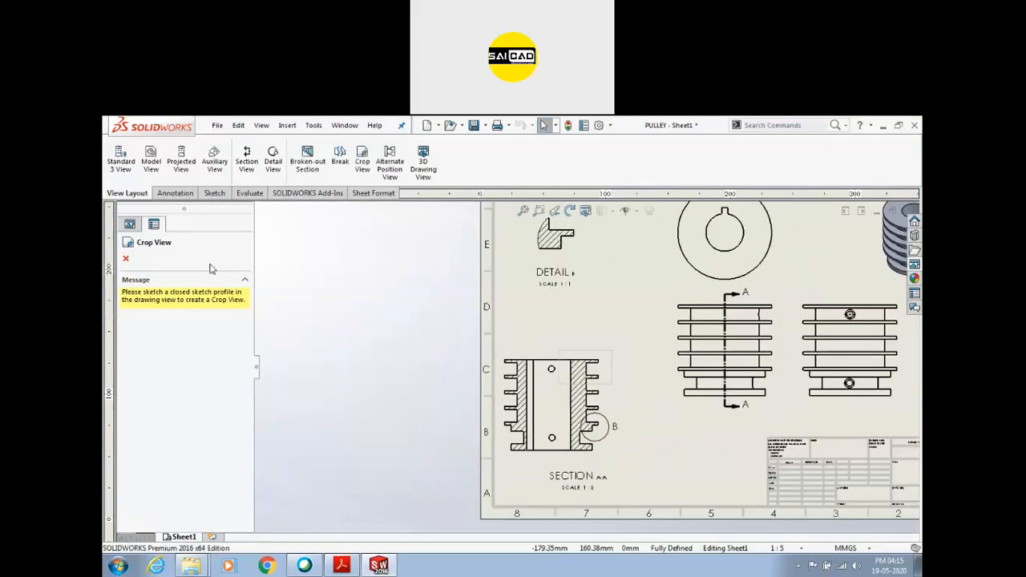
{"action": "left_click", "coordinate": [211, 193]}
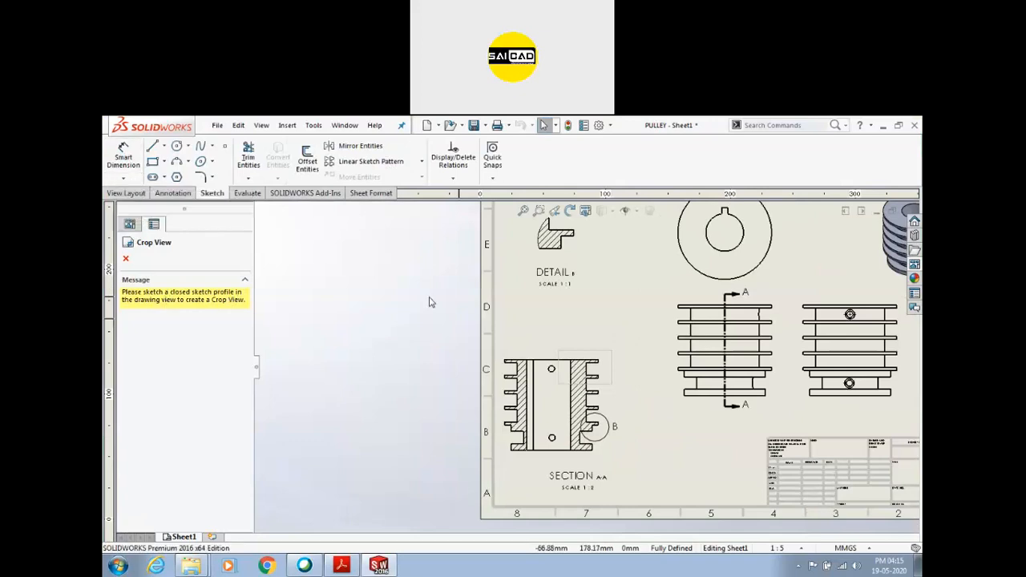
{"action": "scroll", "coordinate": [645, 413], "scroll_direction": "up", "scroll_amount": 3}
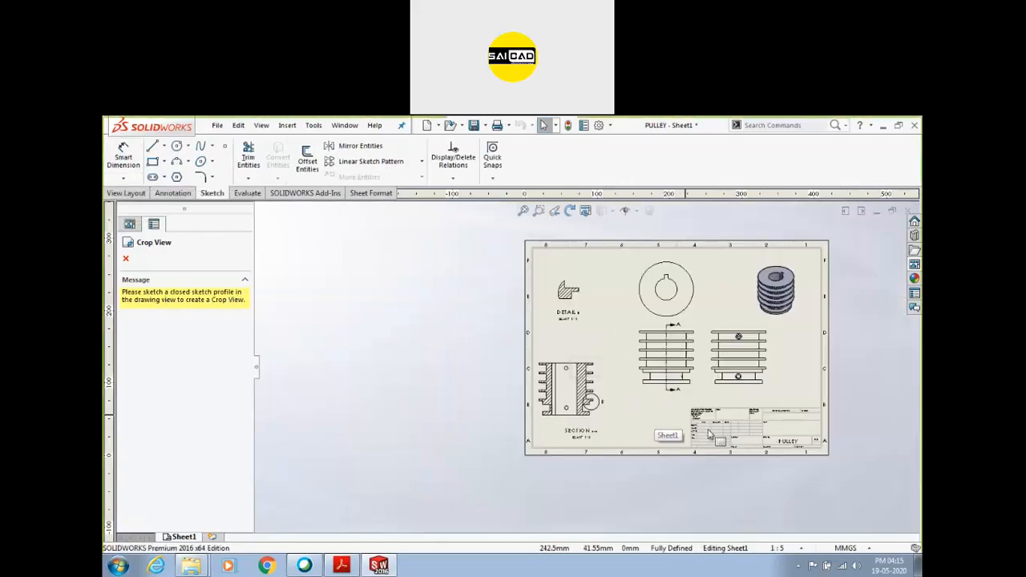
{"action": "key", "text": "Escape"}
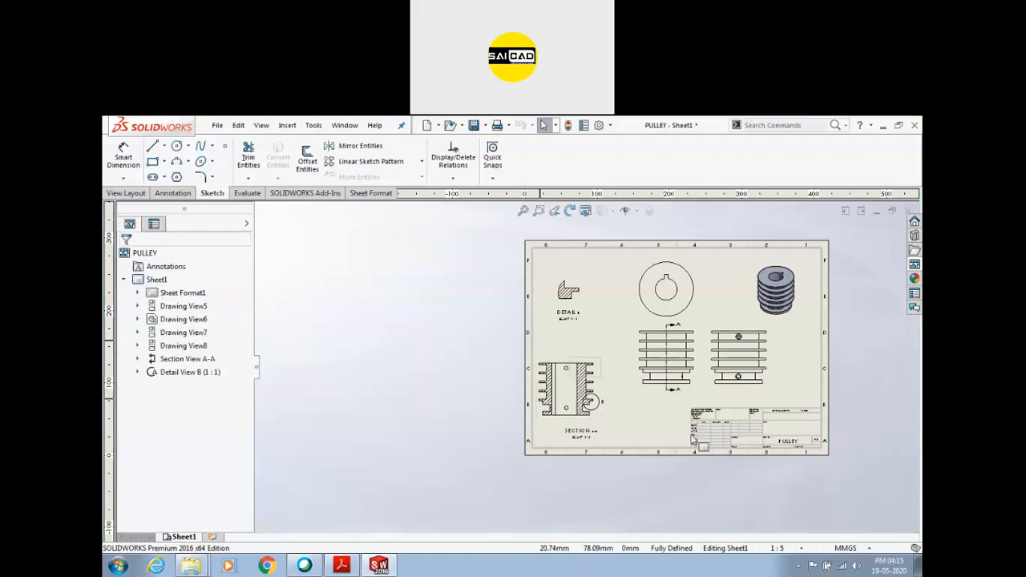
Step: Delete the crop rectangle from the upper right corner of Section A-A
{"action": "scroll", "coordinate": [697, 439], "scroll_direction": "down", "scroll_amount": 2}
{"action": "left_click", "coordinate": [549, 377]}
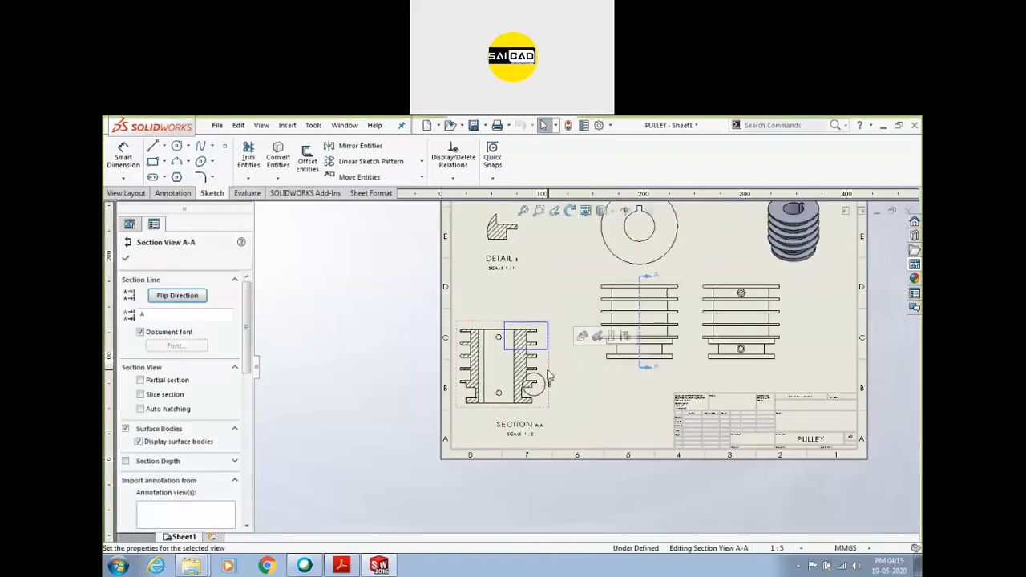
{"action": "scroll", "coordinate": [551, 372], "scroll_direction": "down", "scroll_amount": 2}
{"action": "left_click", "coordinate": [549, 337]}
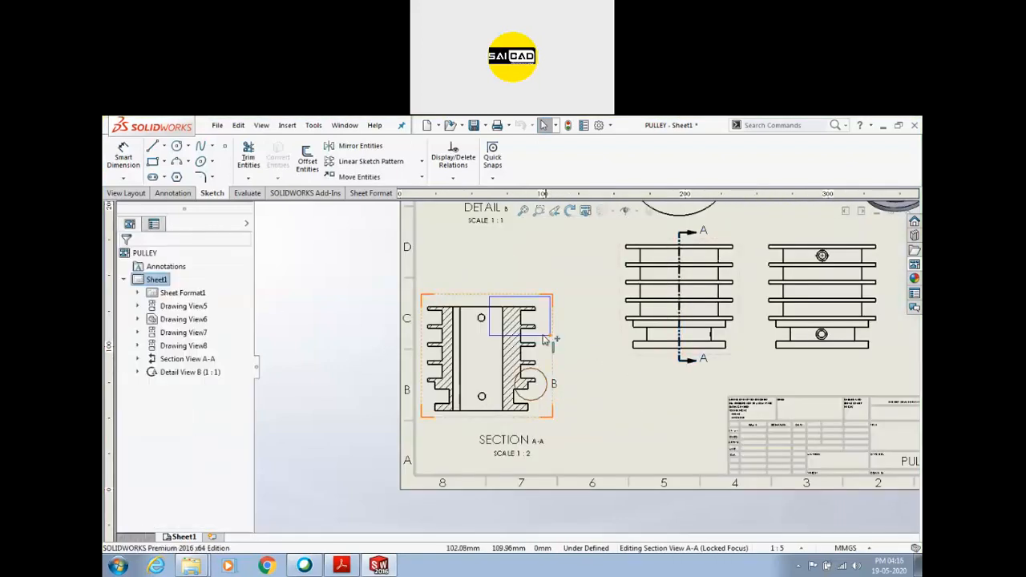
{"action": "left_click", "coordinate": [584, 339]}
{"action": "left_click_drag", "start_coordinate": [481, 280], "coordinate": [597, 355]}
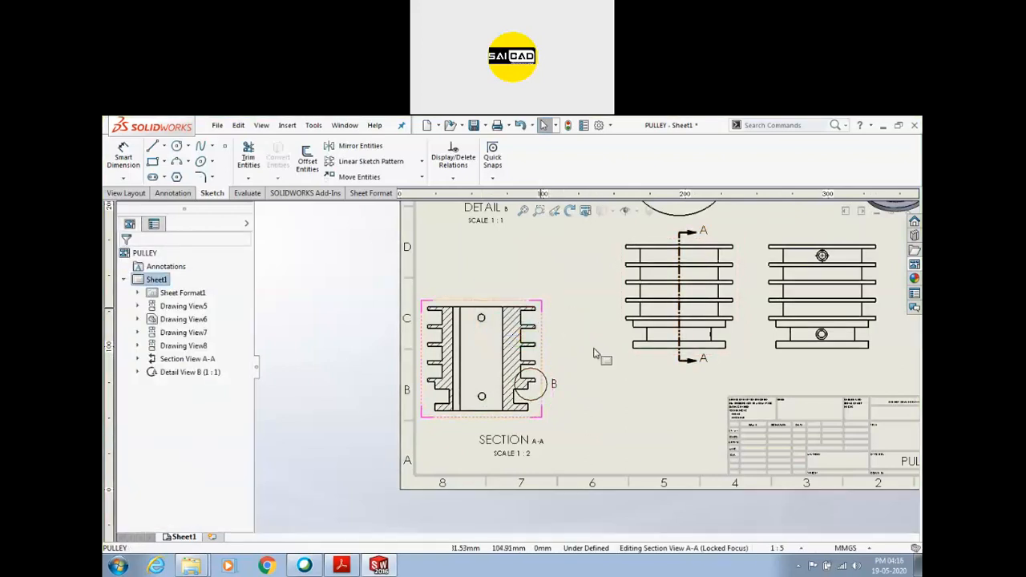
Step: Start Crop View for Section A-A and sketch a rectangle about 66 by 58 mm around the section's upper right corner as the profile
{"action": "scroll", "coordinate": [602, 361], "scroll_direction": "down", "scroll_amount": 2}
{"action": "scroll", "coordinate": [629, 413], "scroll_direction": "up", "scroll_amount": 2}
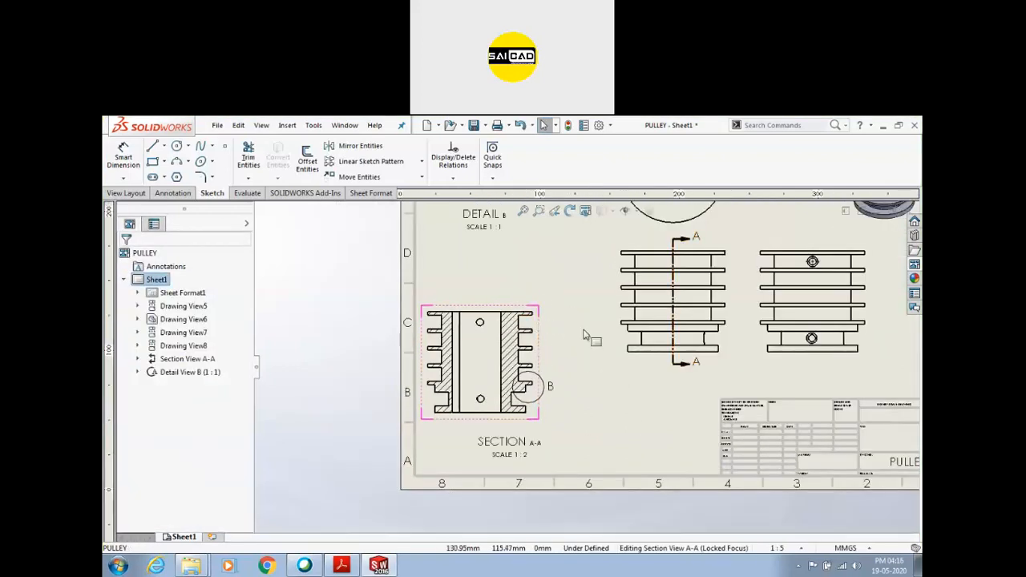
{"action": "left_click", "coordinate": [126, 194]}
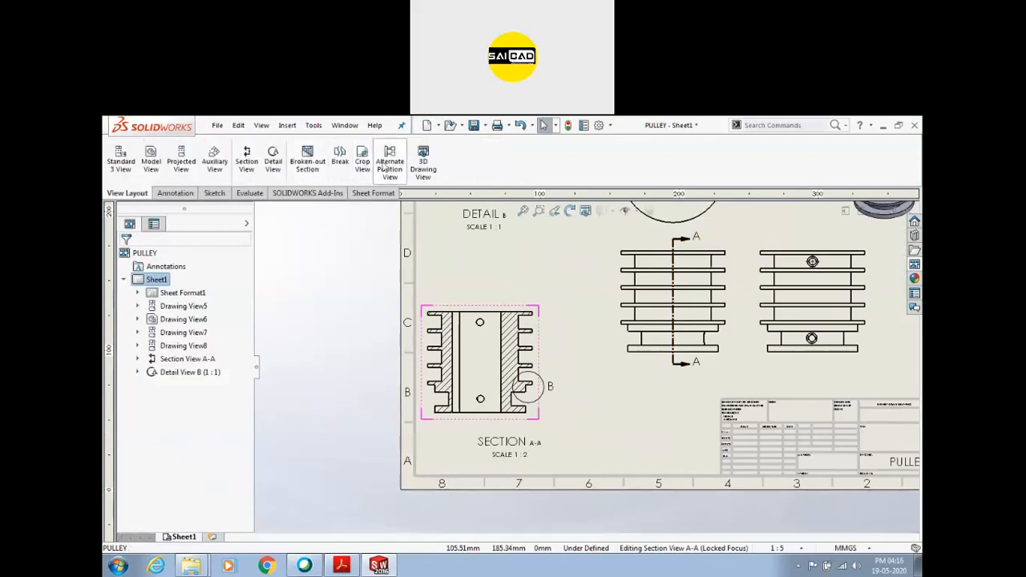
{"action": "left_click", "coordinate": [360, 164]}
{"action": "scroll", "coordinate": [521, 309], "scroll_direction": "up", "scroll_amount": 3}
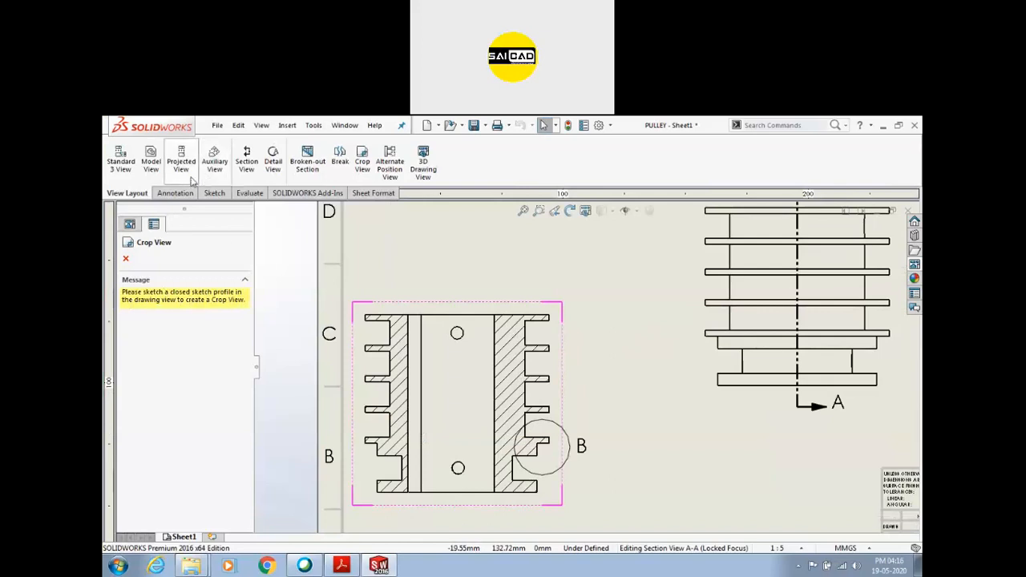
{"action": "left_click", "coordinate": [550, 308]}
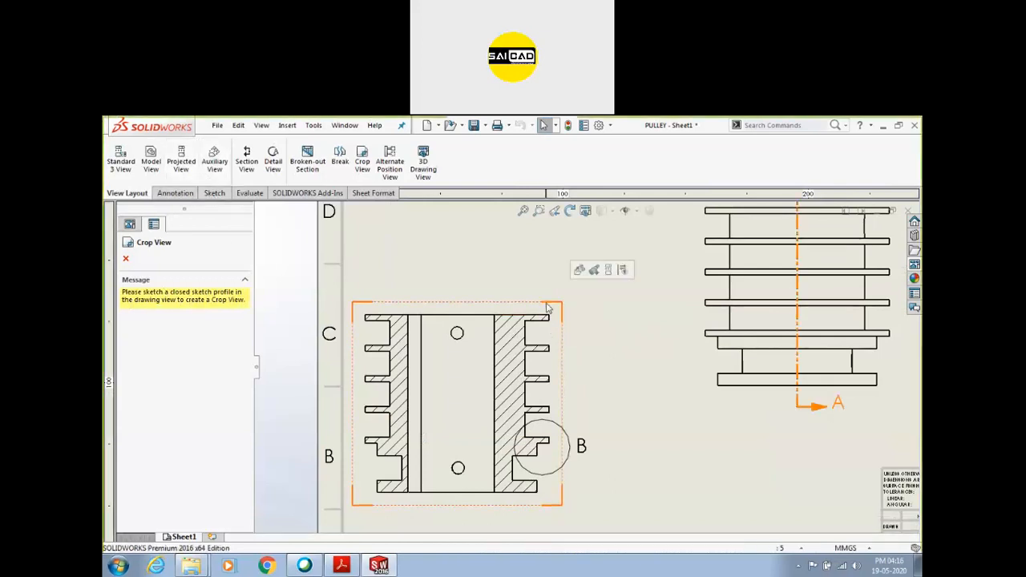
{"action": "left_click", "coordinate": [214, 193]}
{"action": "left_click", "coordinate": [153, 161]}
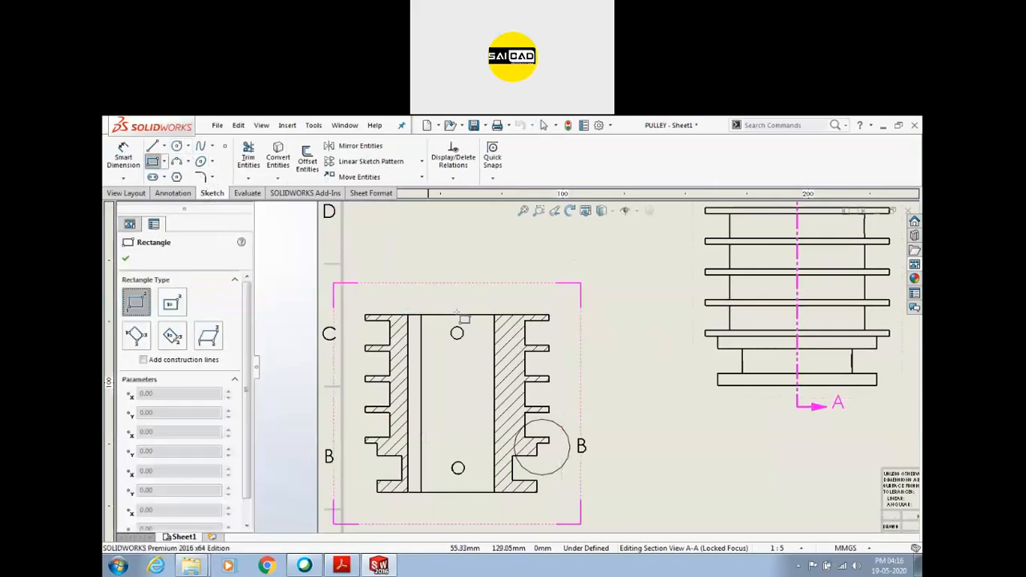
{"action": "left_click", "coordinate": [485, 290]}
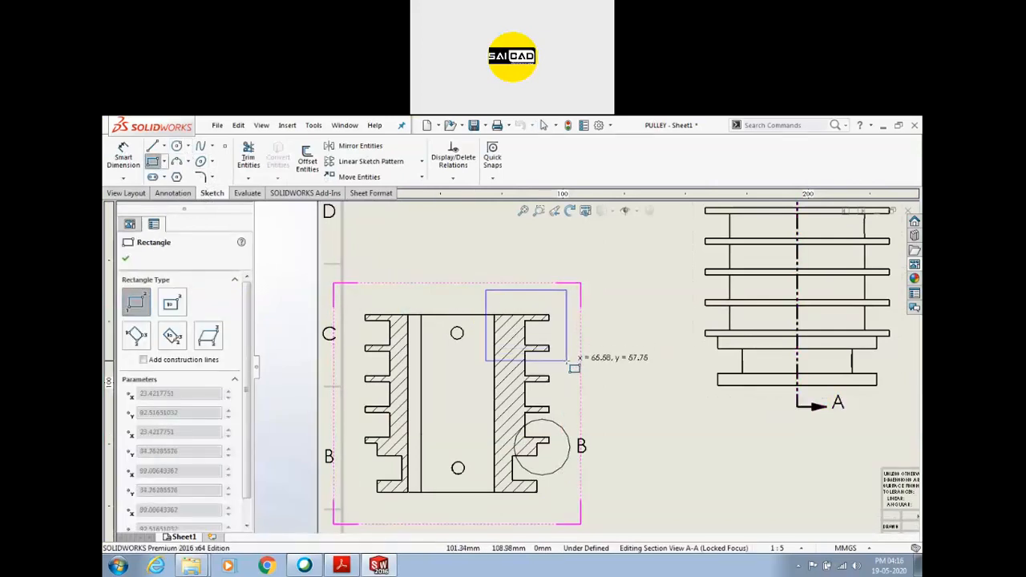
{"action": "left_click", "coordinate": [567, 360]}
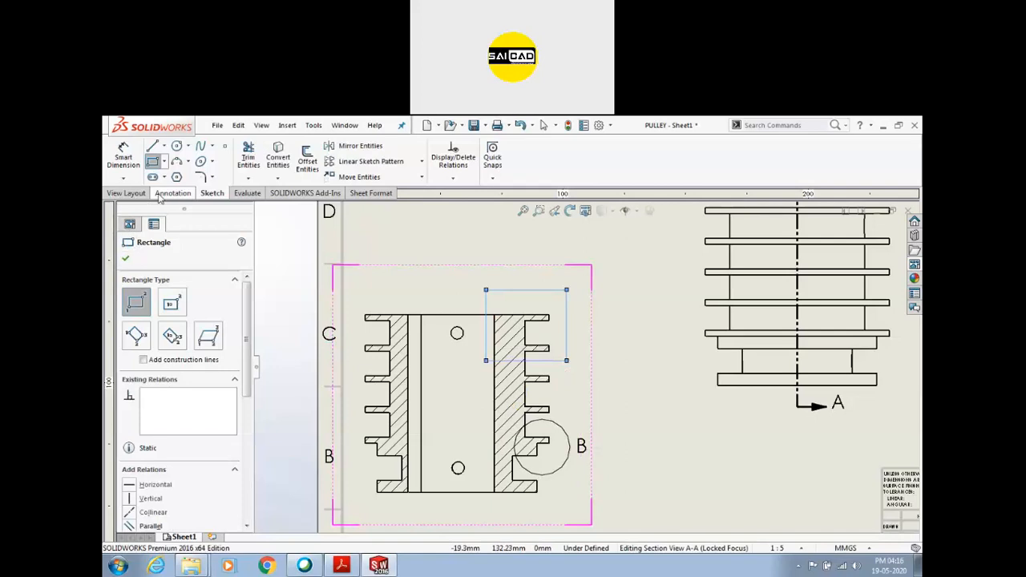
{"action": "left_click", "coordinate": [126, 193]}
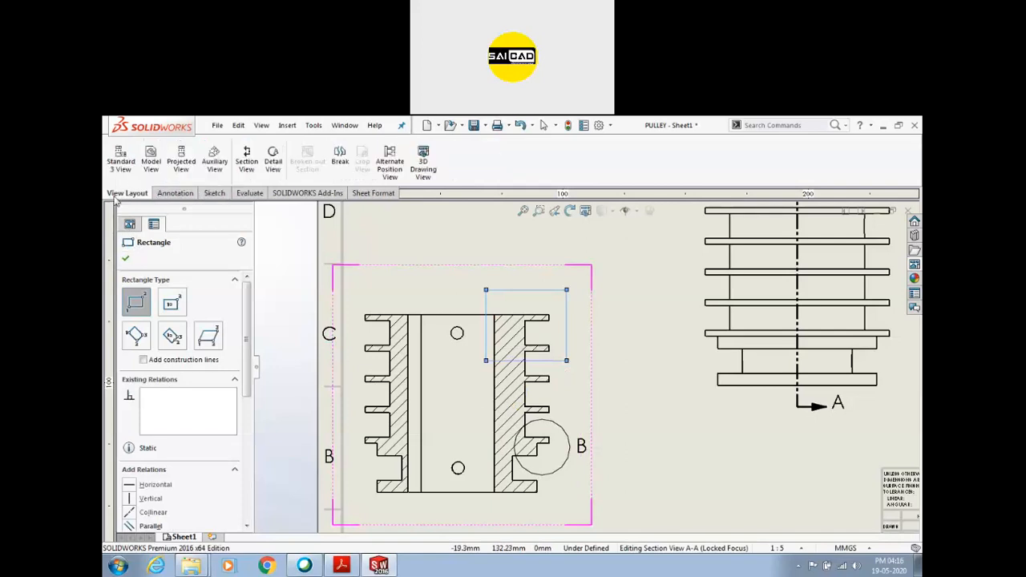
{"action": "left_click", "coordinate": [125, 259]}
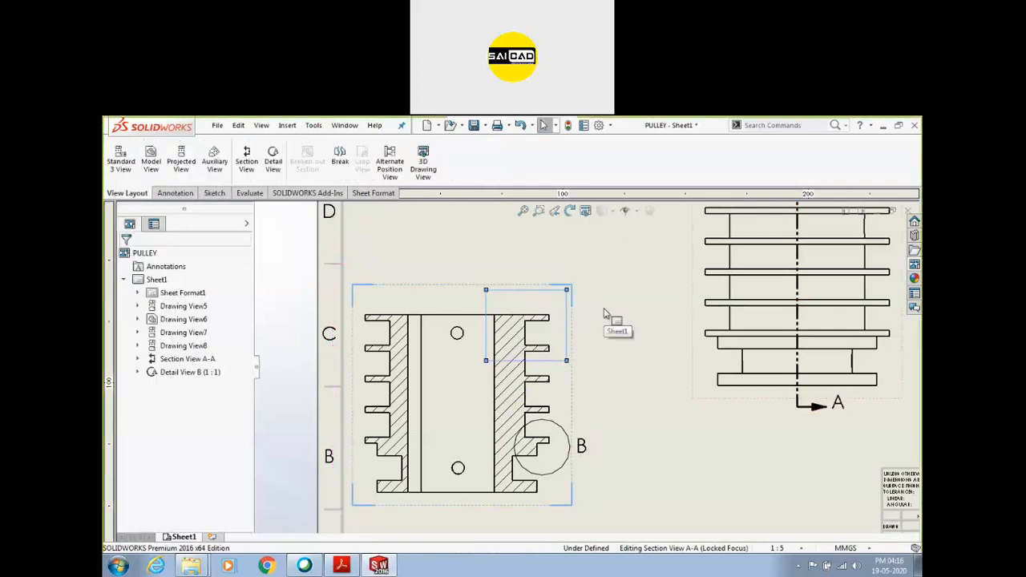
Step: Try to crop Section A-A with Crop View, selecting the four sides of the sketched rectangle as the profile
{"action": "scroll", "coordinate": [605, 324], "scroll_direction": "up", "scroll_amount": 3}
{"action": "right_click", "coordinate": [591, 314]}
{"action": "left_click", "coordinate": [552, 275]}
{"action": "scroll", "coordinate": [577, 353], "scroll_direction": "up", "scroll_amount": 2}
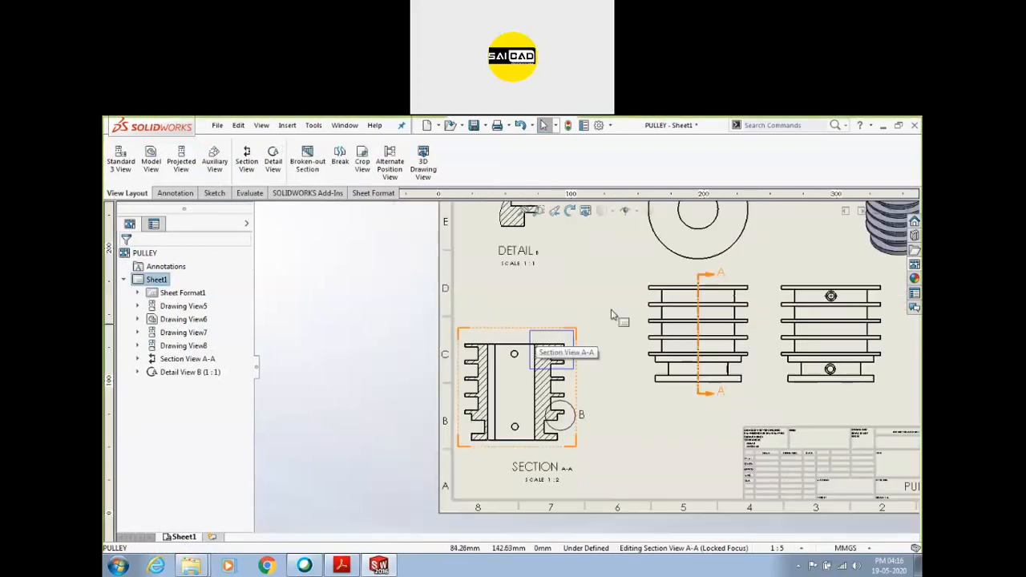
{"action": "scroll", "coordinate": [612, 315], "scroll_direction": "down", "scroll_amount": 2}
{"action": "left_click", "coordinate": [362, 160]}
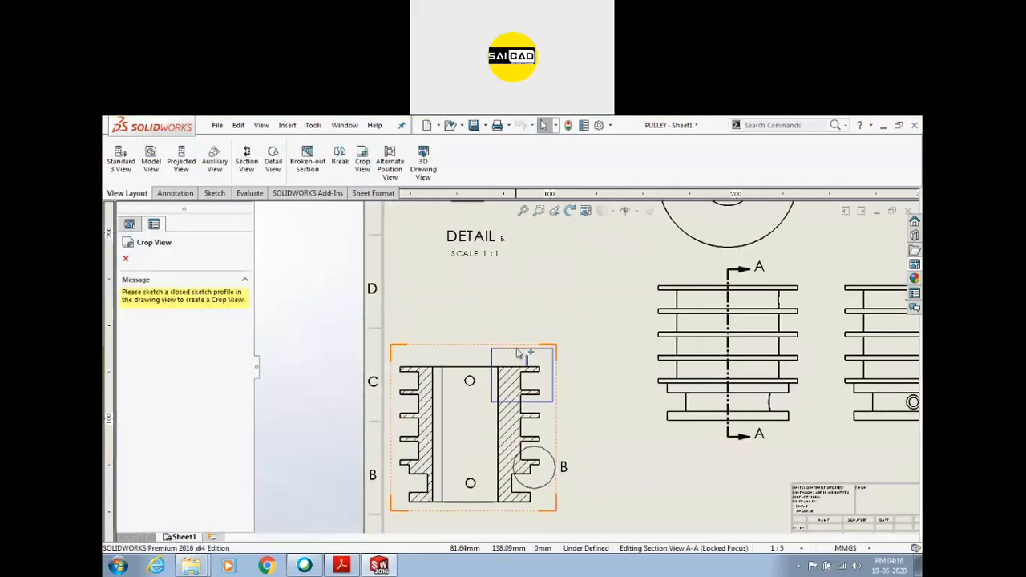
{"action": "left_click", "coordinate": [492, 348]}
{"action": "left_click", "coordinate": [552, 348]}
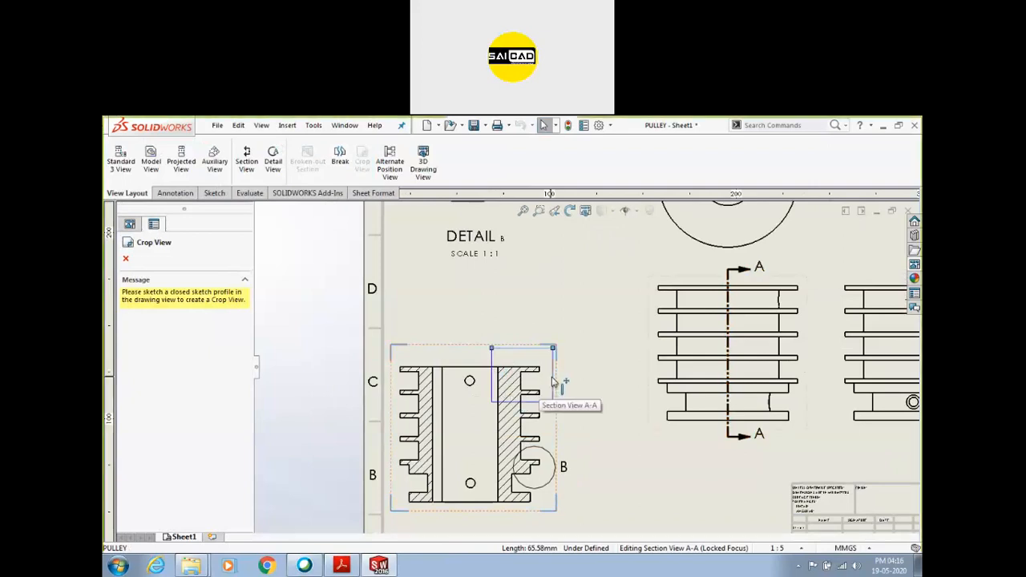
{"action": "left_click", "coordinate": [553, 401]}
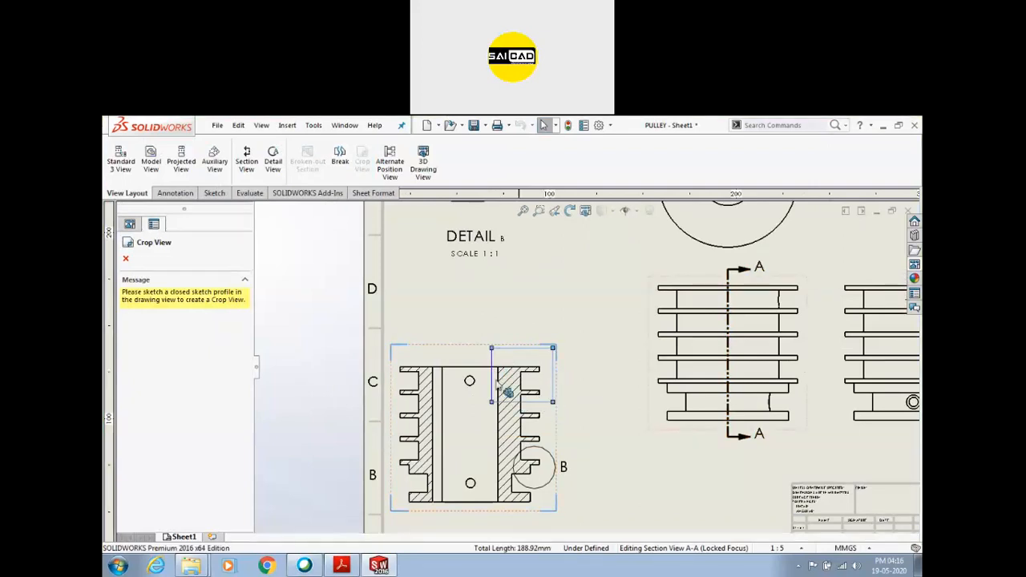
{"action": "left_click", "coordinate": [493, 360]}
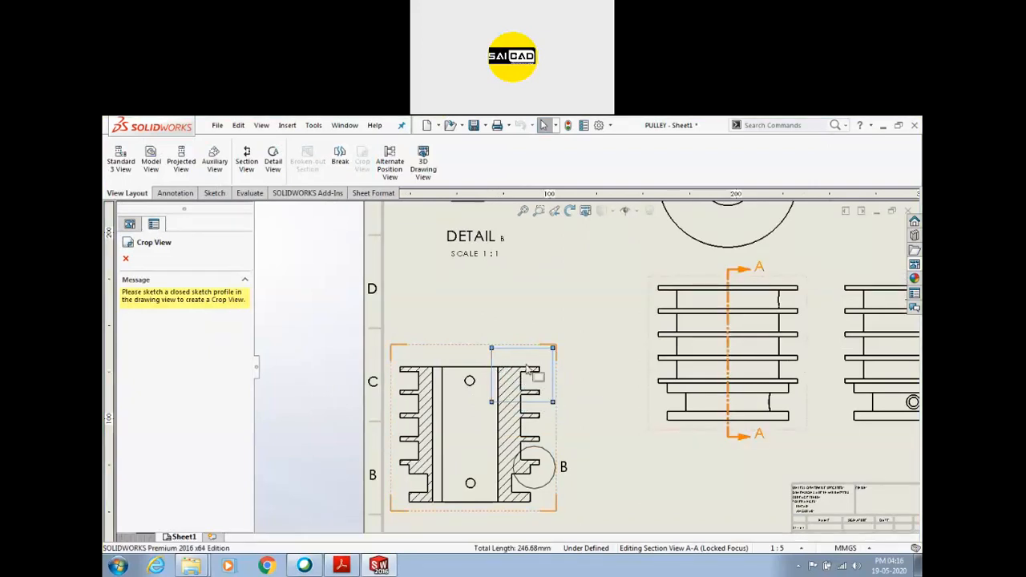
{"action": "right_click", "coordinate": [582, 360]}
{"action": "left_click", "coordinate": [559, 297]}
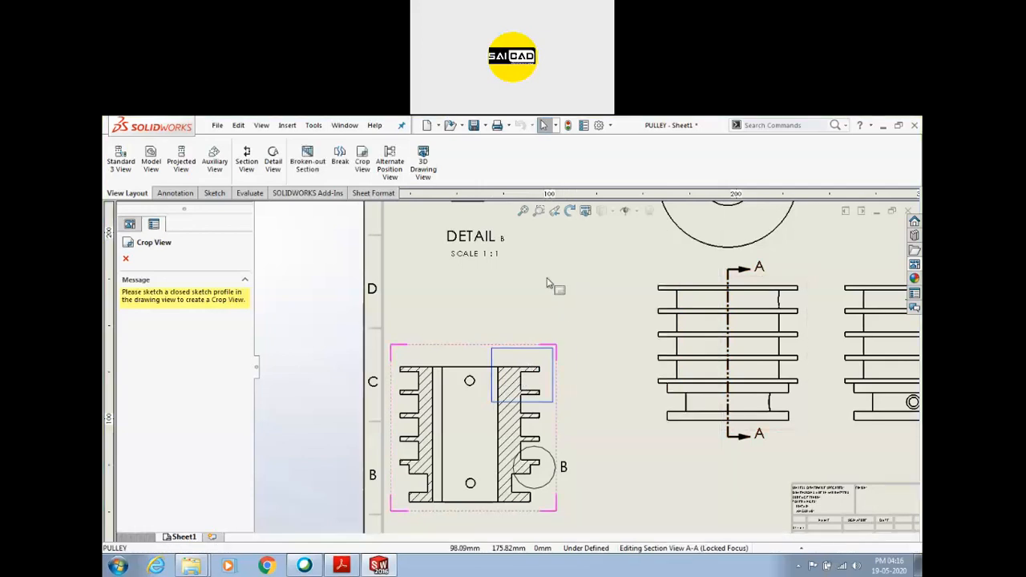
Step: Try the crop on Section A-A with the rectangle's upper right corner point selected, and cancel Crop View
{"action": "scroll", "coordinate": [514, 373], "scroll_direction": "up", "scroll_amount": 5}
{"action": "scroll", "coordinate": [514, 372], "scroll_direction": "down", "scroll_amount": 4}
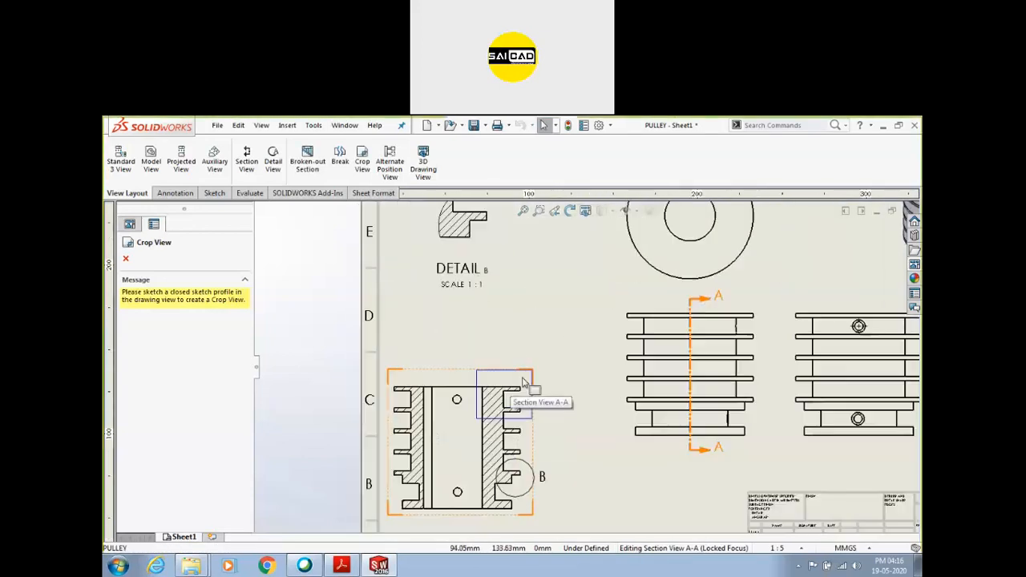
{"action": "left_click", "coordinate": [531, 371]}
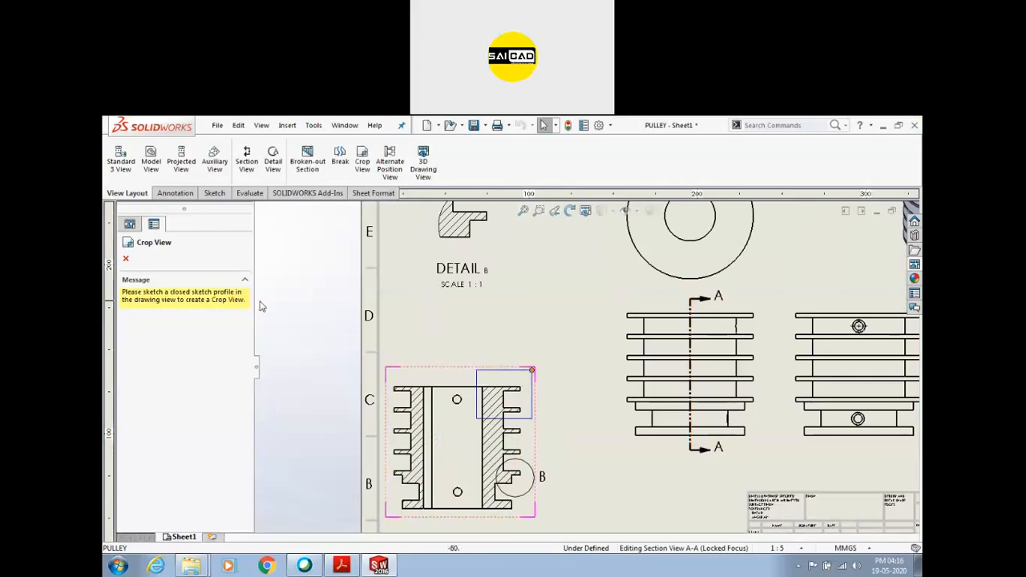
{"action": "left_click", "coordinate": [125, 258]}
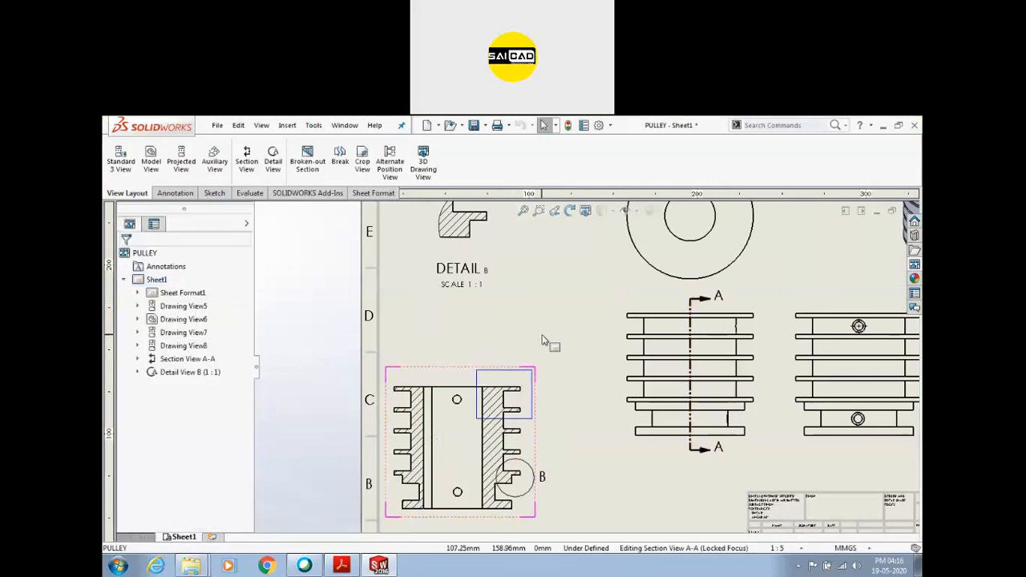
Step: Retry Crop View on Section A-A without locked view focus, reselecting all four sides of the rectangle
{"action": "left_click", "coordinate": [362, 173]}
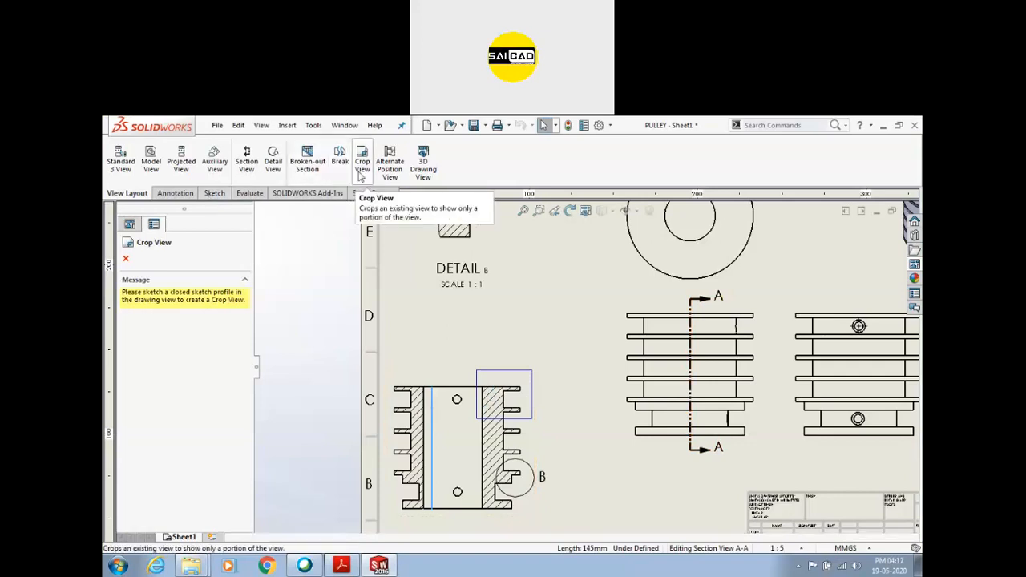
{"action": "left_click", "coordinate": [211, 193]}
{"action": "left_click", "coordinate": [130, 178]}
{"action": "left_click", "coordinate": [130, 178]}
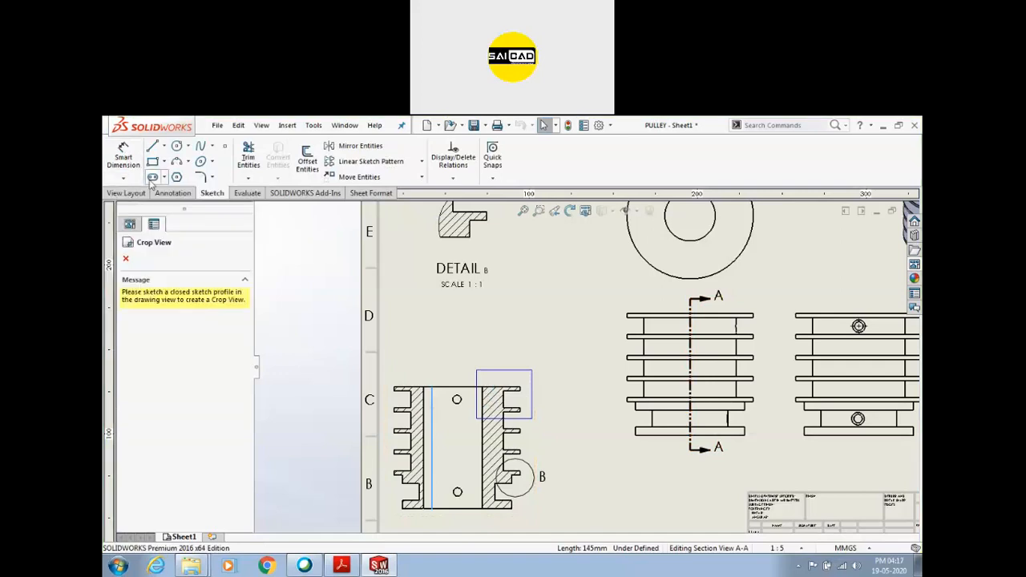
{"action": "left_click", "coordinate": [499, 371]}
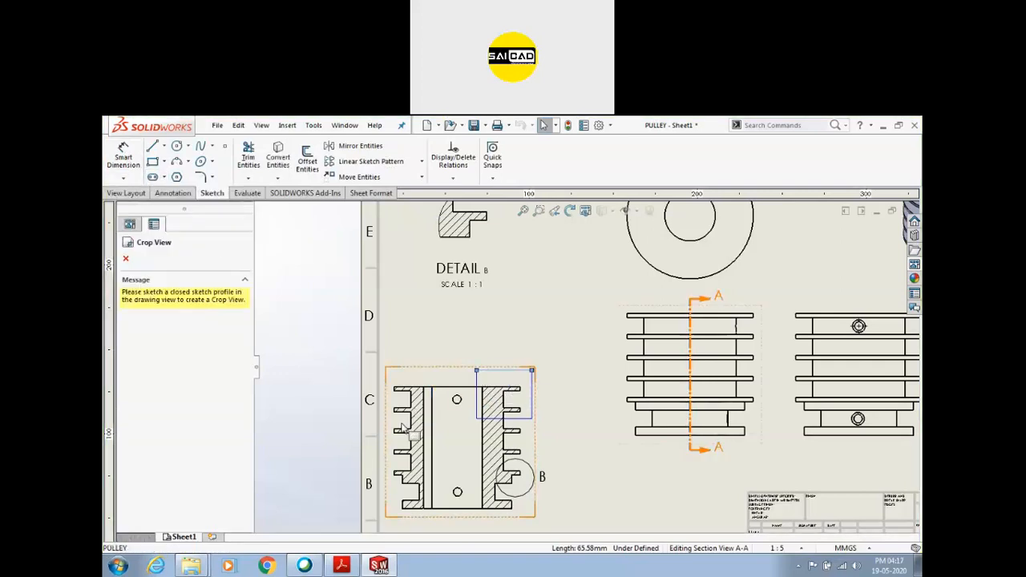
{"action": "left_click", "coordinate": [531, 388], "text": "ctrl"}
{"action": "left_click", "coordinate": [519, 418], "text": "ctrl"}
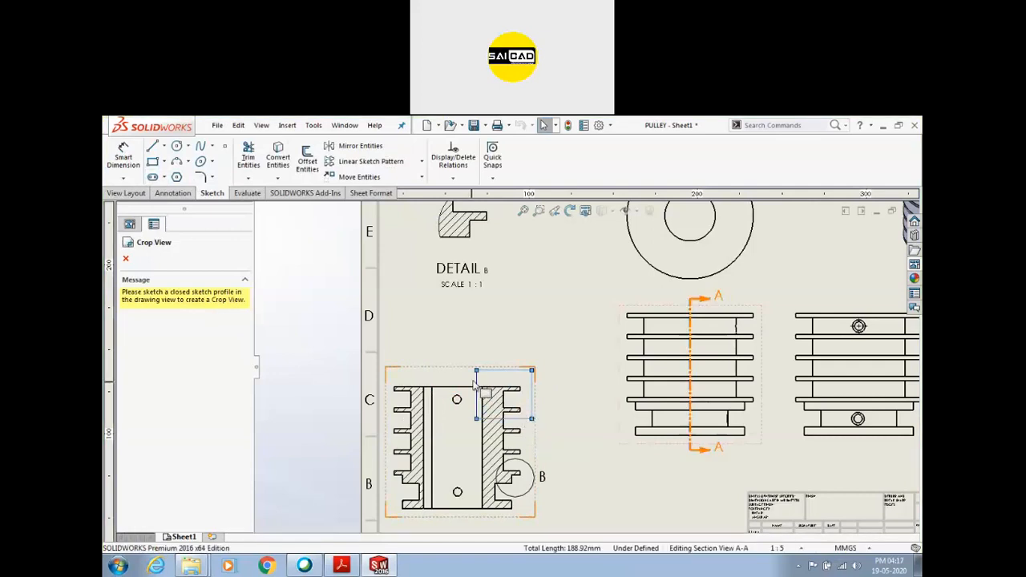
{"action": "left_click", "coordinate": [477, 380], "text": "ctrl"}
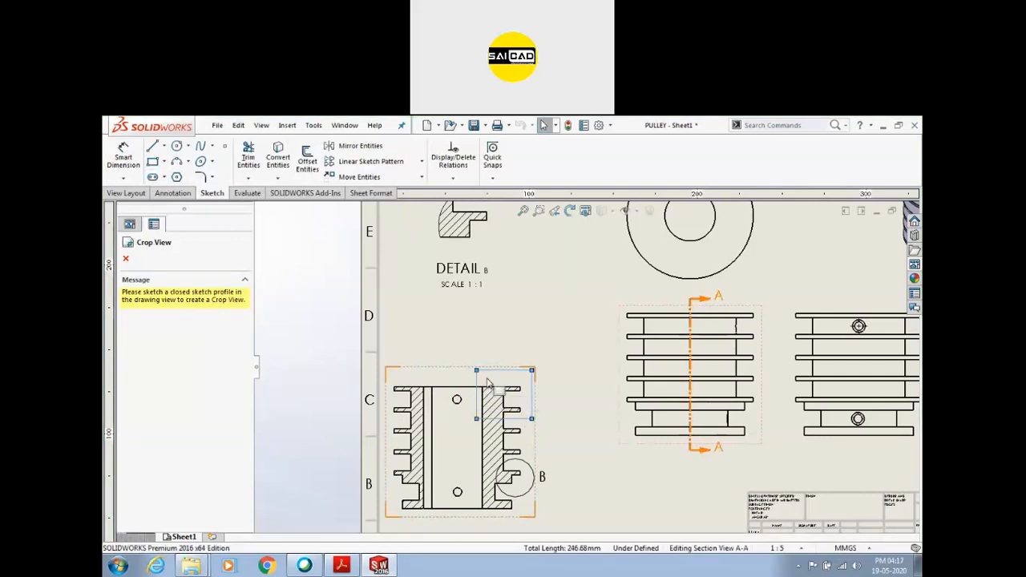
{"action": "key", "text": "f"}
{"action": "scroll", "coordinate": [487, 383], "scroll_direction": "down", "scroll_amount": 2}
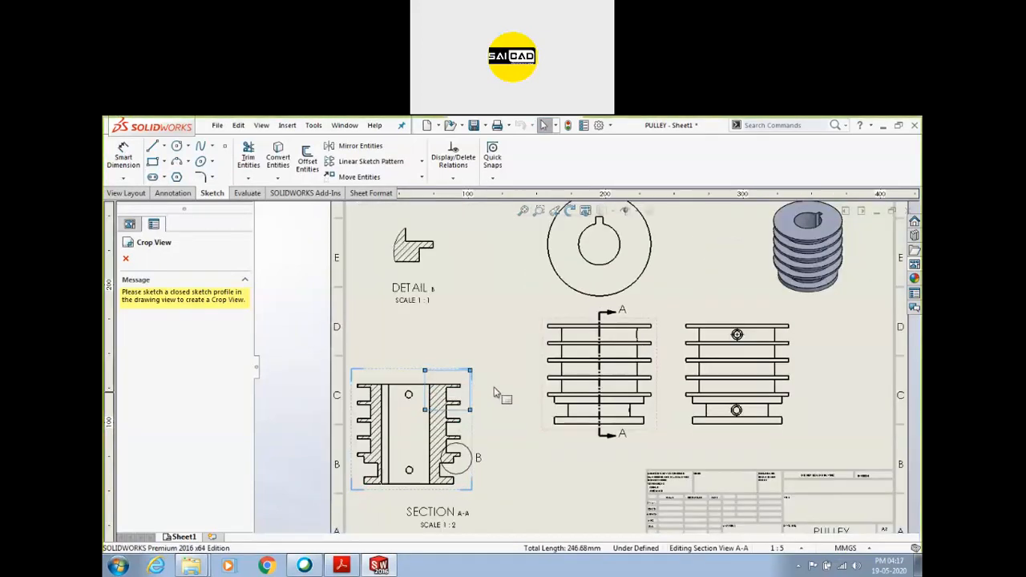
{"action": "right_click", "coordinate": [494, 385]}
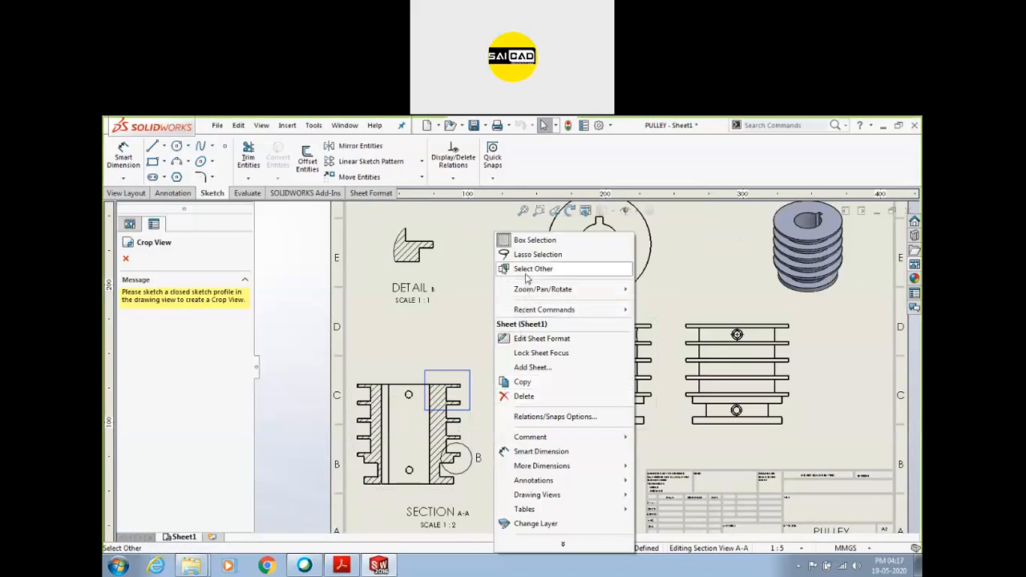
{"action": "left_click", "coordinate": [441, 328]}
{"action": "scroll", "coordinate": [427, 372], "scroll_direction": "down", "scroll_amount": 2}
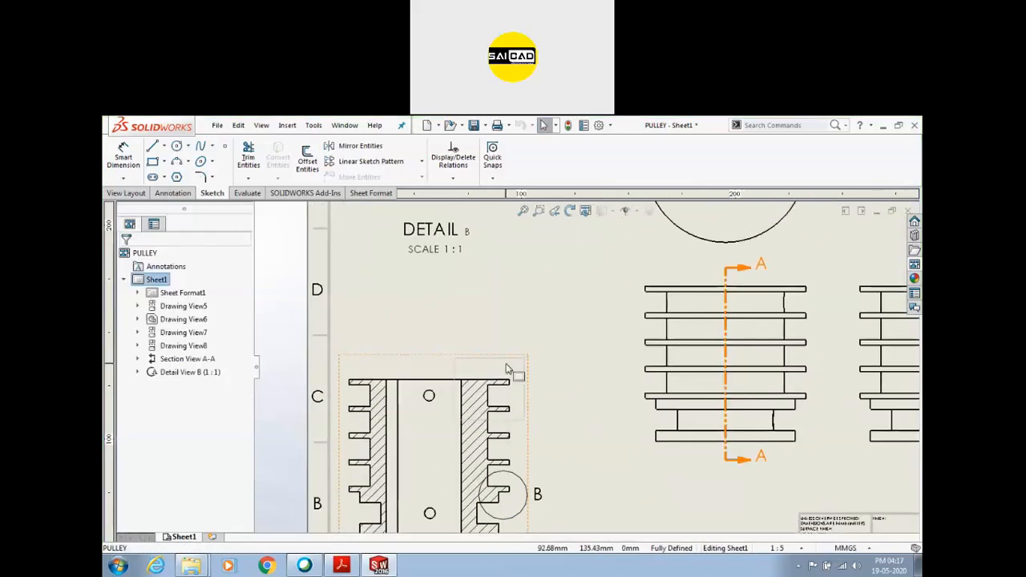
{"action": "scroll", "coordinate": [528, 344], "scroll_direction": "up", "scroll_amount": 2}
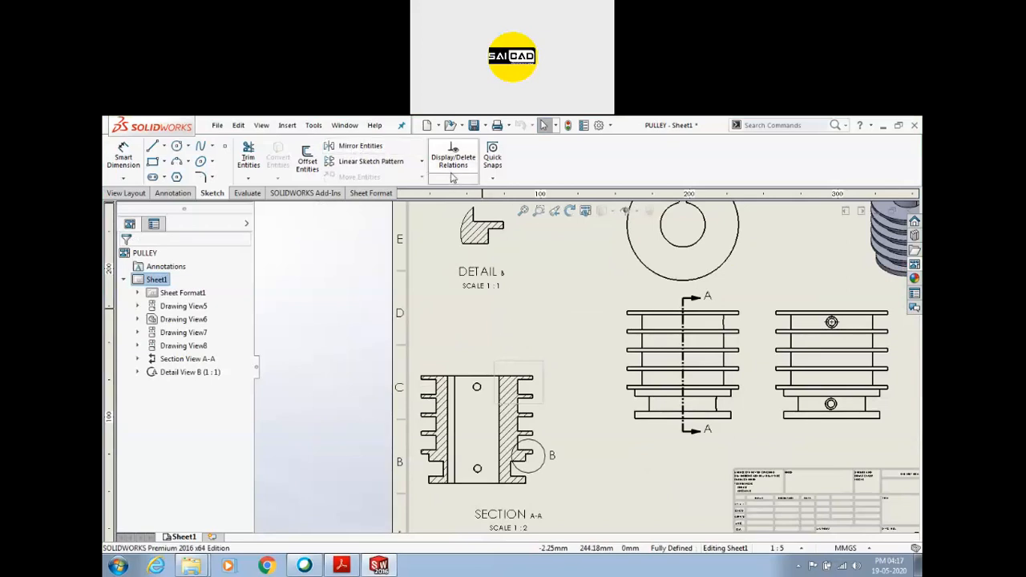
Step: Restart Crop View and lock the view focus on the front view that carries section line A-A
{"action": "left_click", "coordinate": [171, 194]}
{"action": "left_click", "coordinate": [127, 193]}
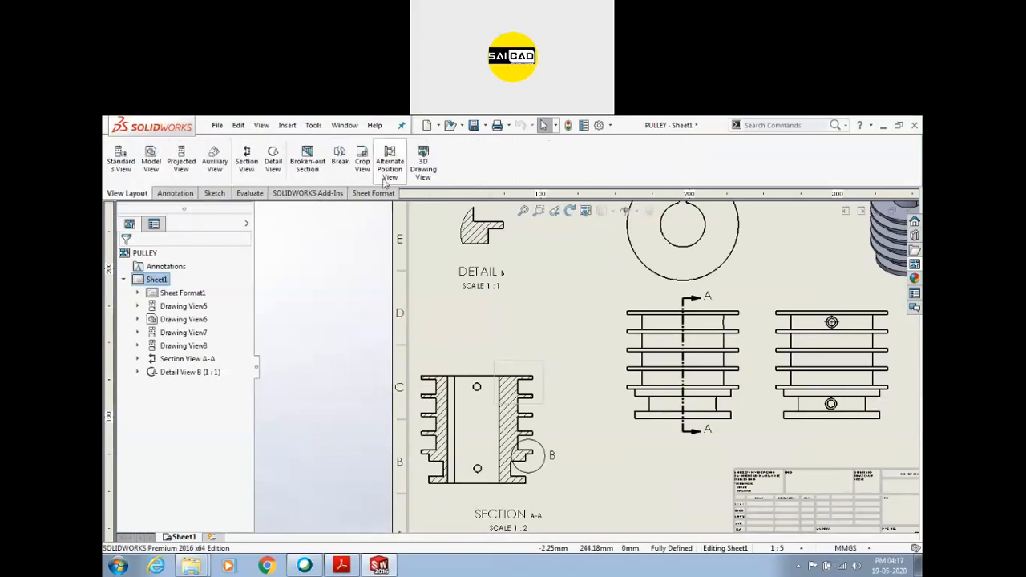
{"action": "left_click", "coordinate": [362, 165]}
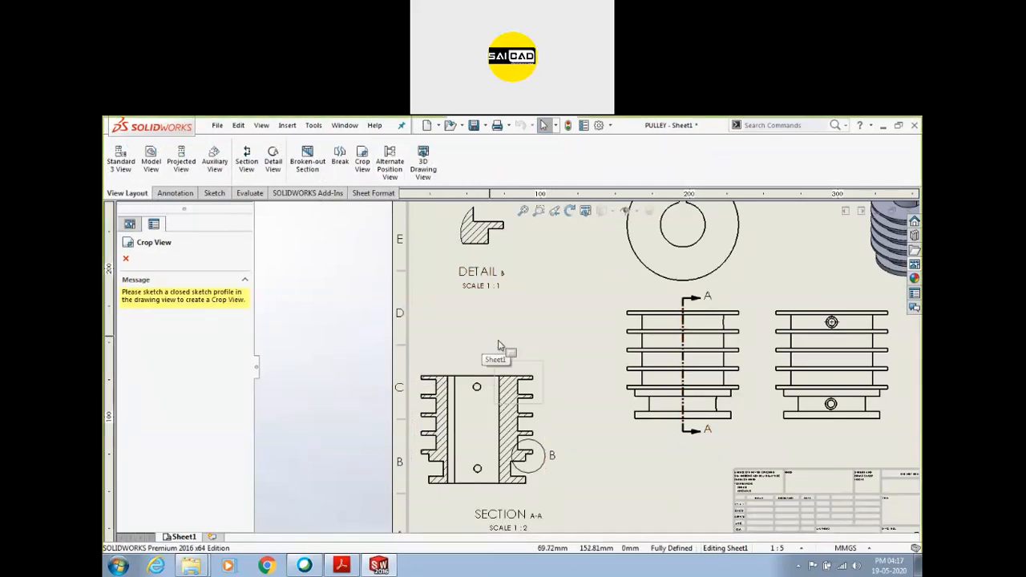
{"action": "scroll", "coordinate": [523, 371], "scroll_direction": "down", "scroll_amount": 2}
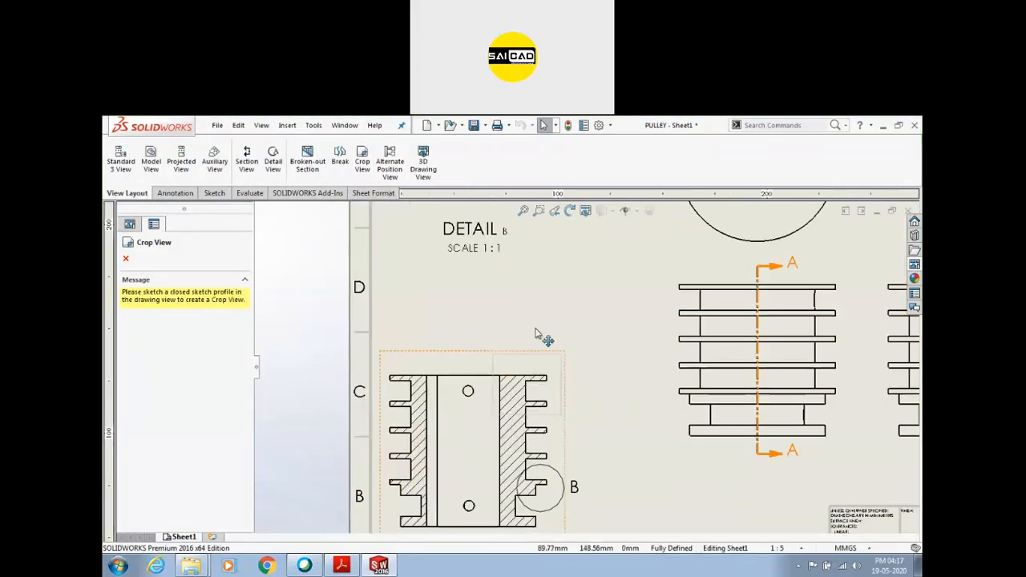
{"action": "double_click", "coordinate": [671, 327]}
{"action": "scroll", "coordinate": [824, 366], "scroll_direction": "up", "scroll_amount": 2}
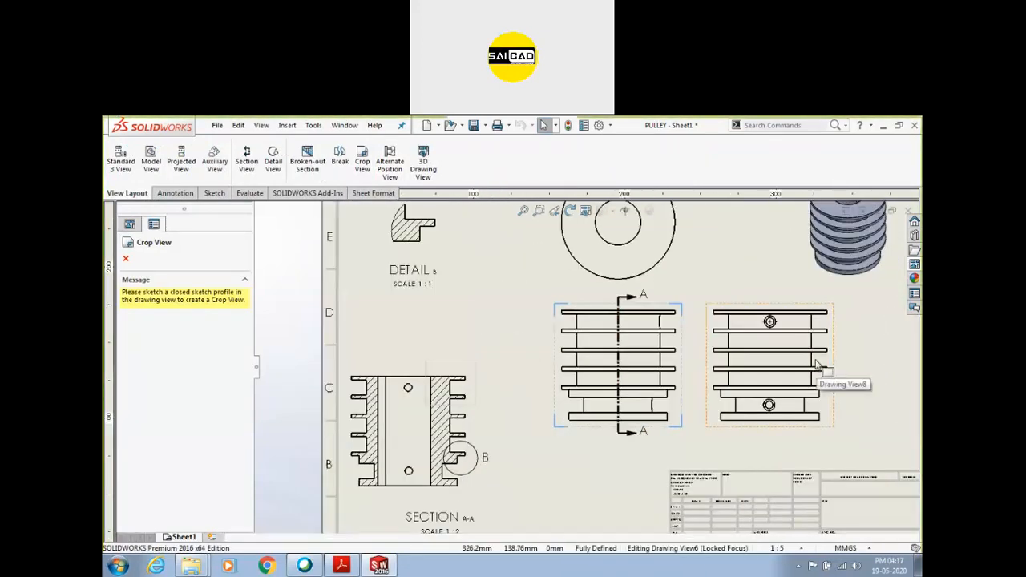
Step: Lock the view focus on the shaded isometric view and restart Crop View for it
{"action": "scroll", "coordinate": [521, 357], "scroll_direction": "up", "scroll_amount": 2}
{"action": "scroll", "coordinate": [866, 318], "scroll_direction": "down", "scroll_amount": 2}
{"action": "double_click", "coordinate": [744, 332]}
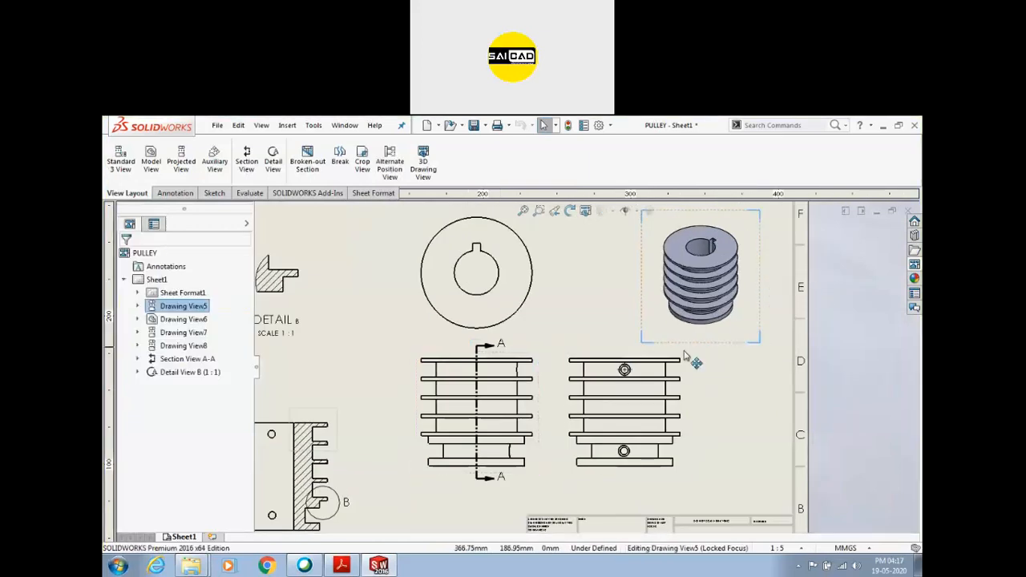
{"action": "scroll", "coordinate": [593, 368], "scroll_direction": "up", "scroll_amount": 3}
{"action": "scroll", "coordinate": [783, 304], "scroll_direction": "down", "scroll_amount": 1}
{"action": "left_click", "coordinate": [363, 160]}
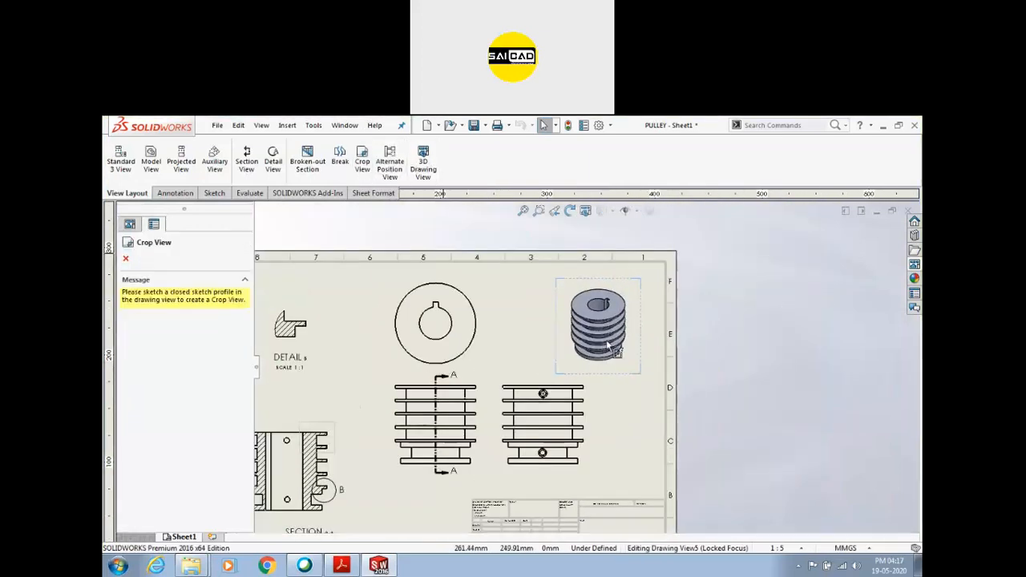
{"action": "left_click", "coordinate": [635, 377]}
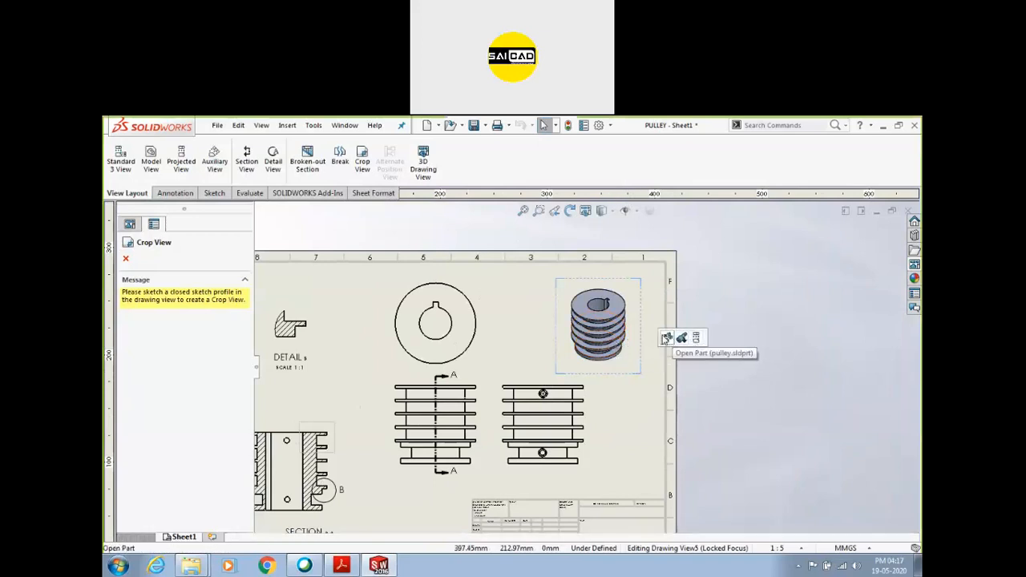
Step: Sketch a corner rectangle over the upper right part of the shaded isometric pulley view
{"action": "left_click", "coordinate": [214, 194]}
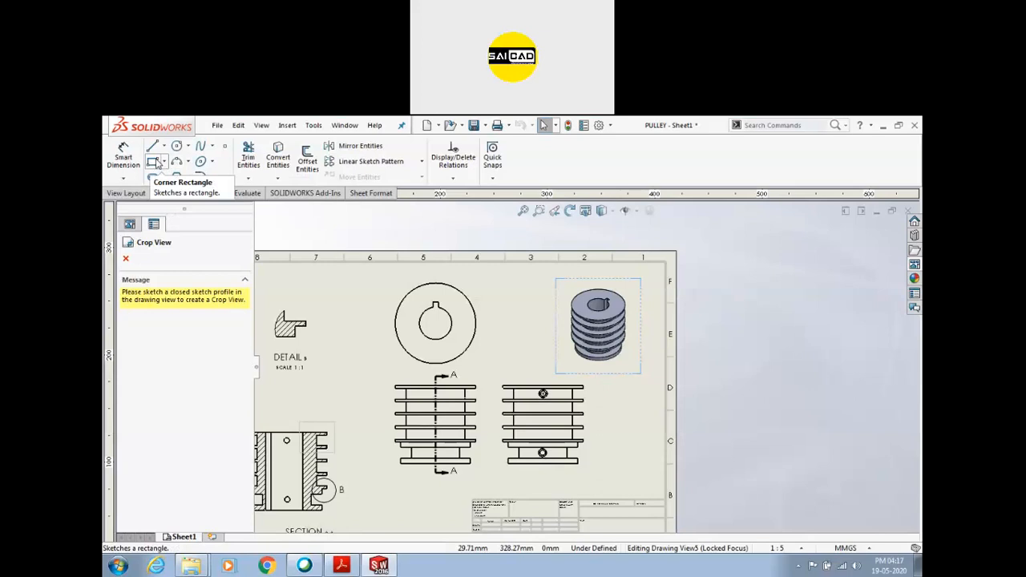
{"action": "left_click", "coordinate": [157, 163]}
{"action": "left_click", "coordinate": [595, 277]}
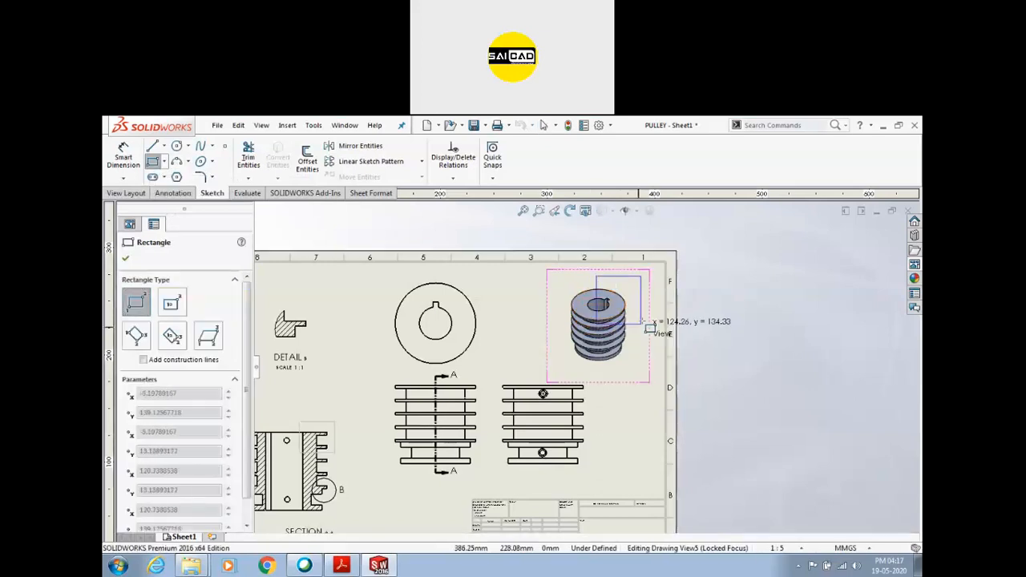
{"action": "left_click", "coordinate": [642, 319]}
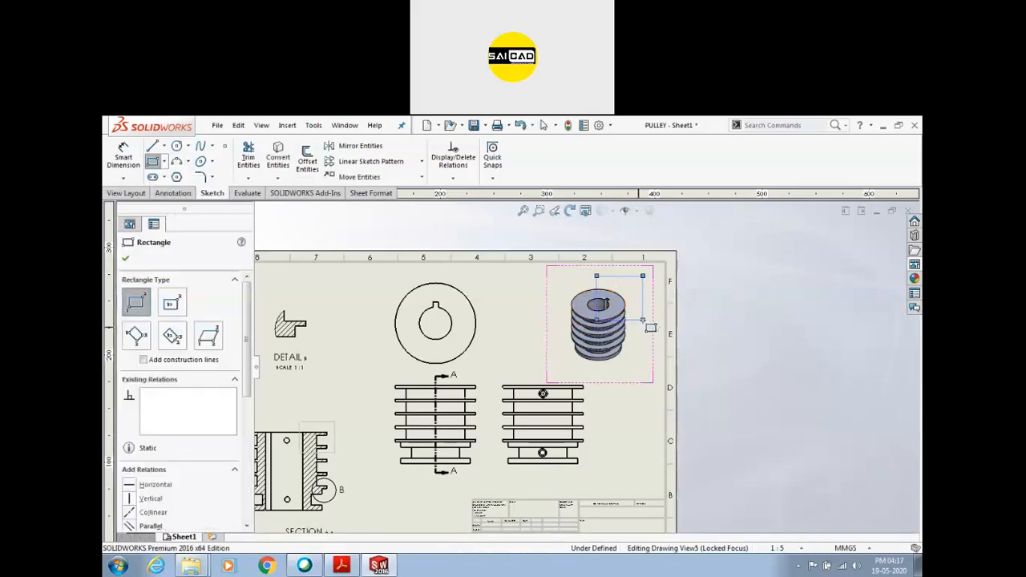
{"action": "left_click", "coordinate": [126, 258]}
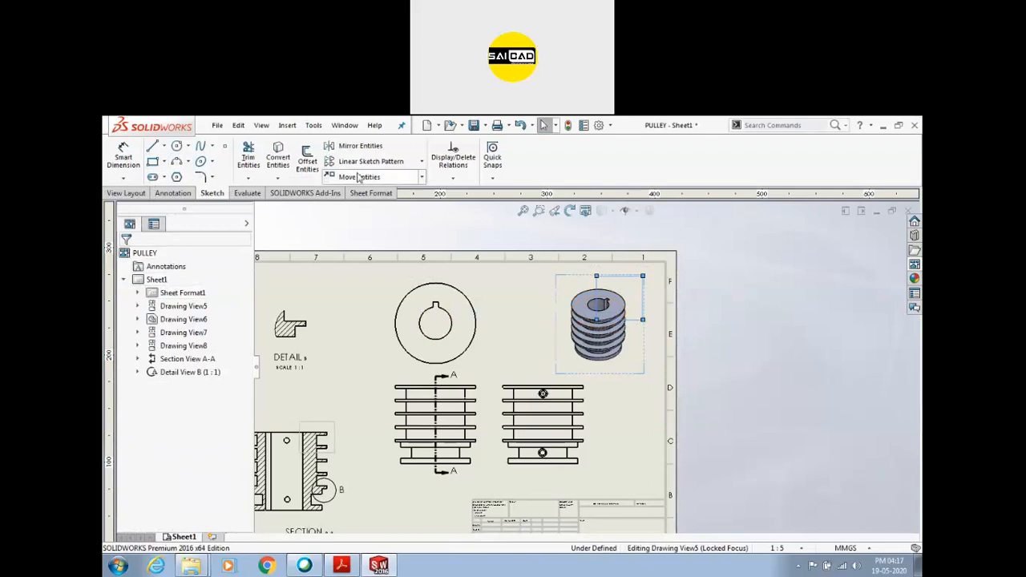
Step: Crop the shaded isometric view to the sketched rectangle with Crop View
{"action": "left_click", "coordinate": [164, 195]}
{"action": "left_click", "coordinate": [130, 196]}
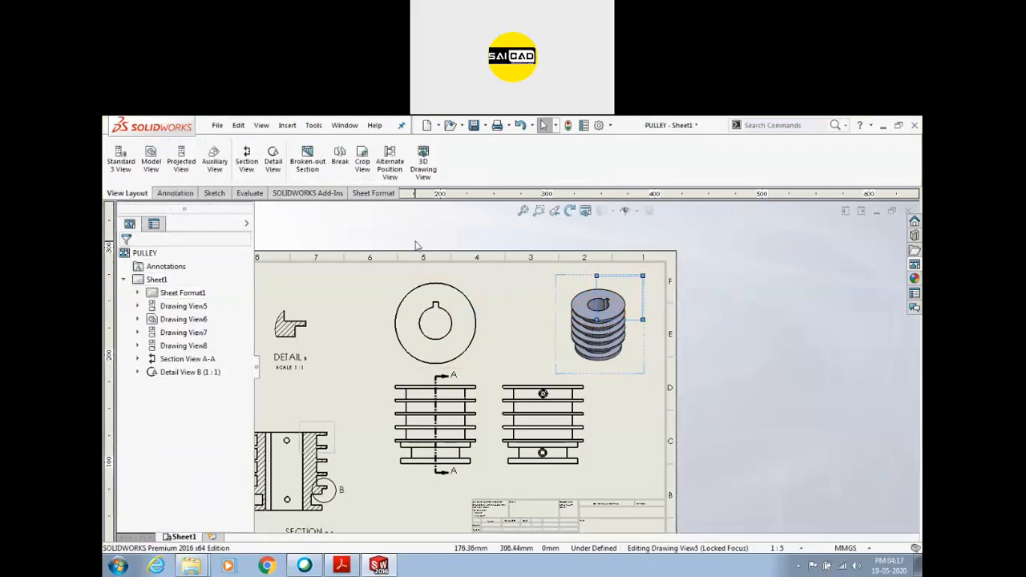
{"action": "left_click", "coordinate": [362, 164]}
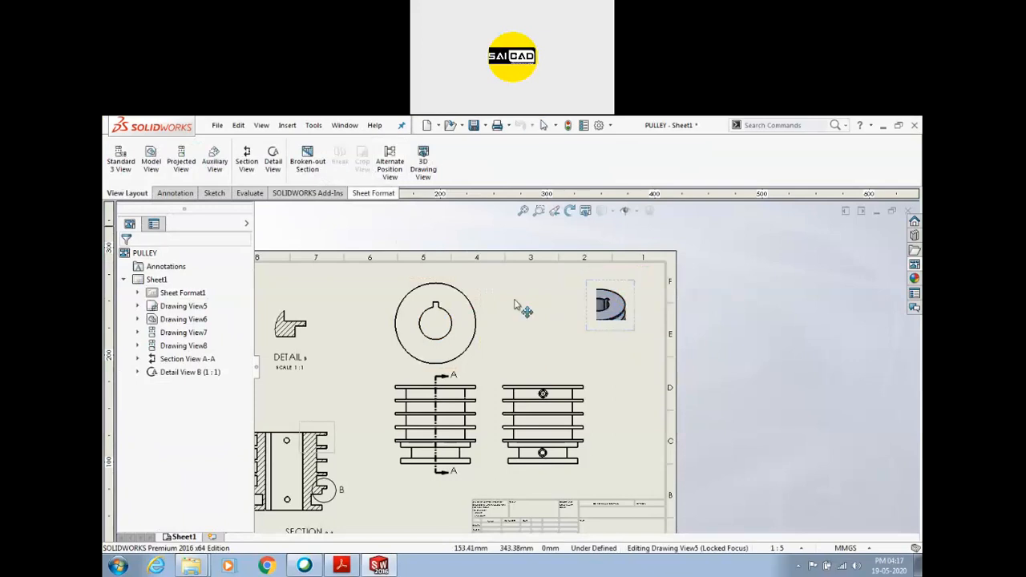
{"action": "left_click", "coordinate": [540, 299]}
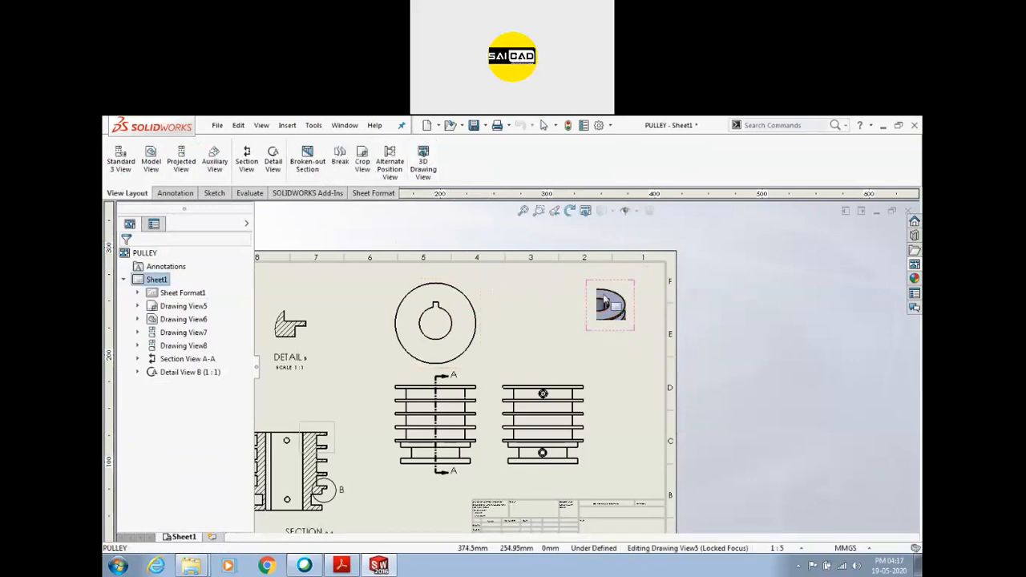
Step: Look through the drawing tree's sheet format, drawing view, section view and detail view entries for the crop
{"action": "scroll", "coordinate": [604, 296], "scroll_direction": "down", "scroll_amount": 1}
{"action": "scroll", "coordinate": [582, 361], "scroll_direction": "up", "scroll_amount": 1}
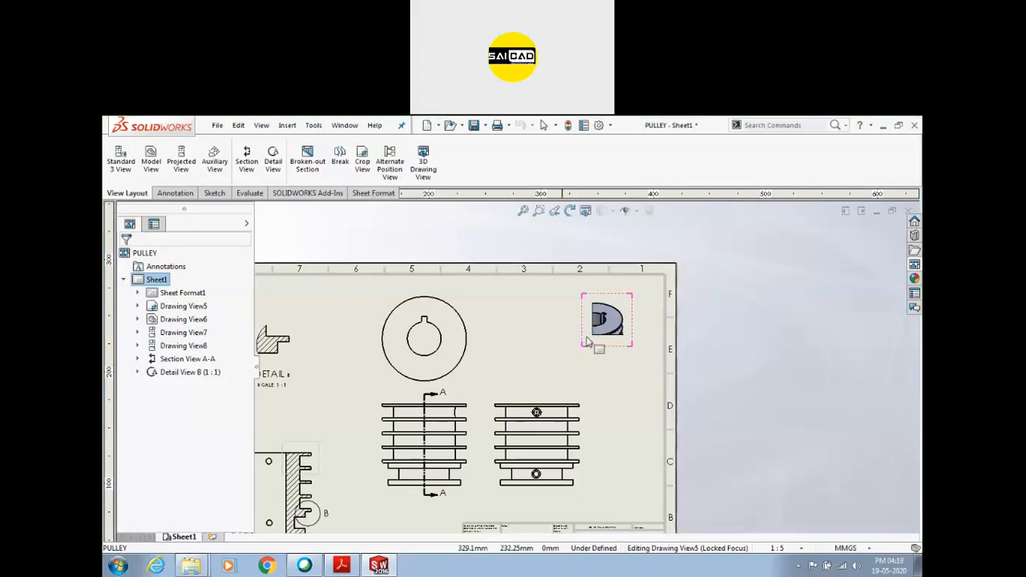
{"action": "scroll", "coordinate": [581, 340], "scroll_direction": "down", "scroll_amount": 2}
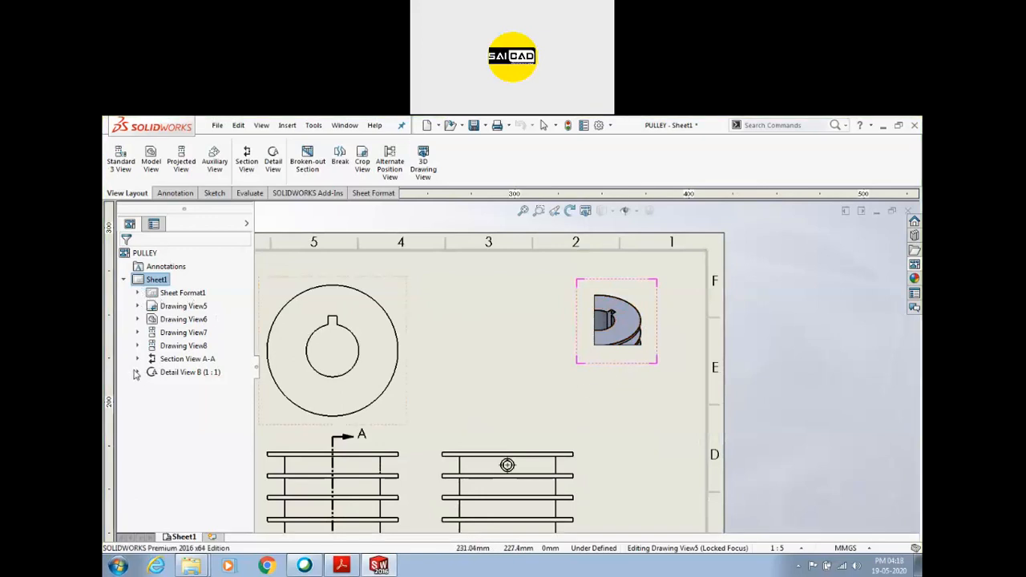
{"action": "left_click", "coordinate": [137, 293]}
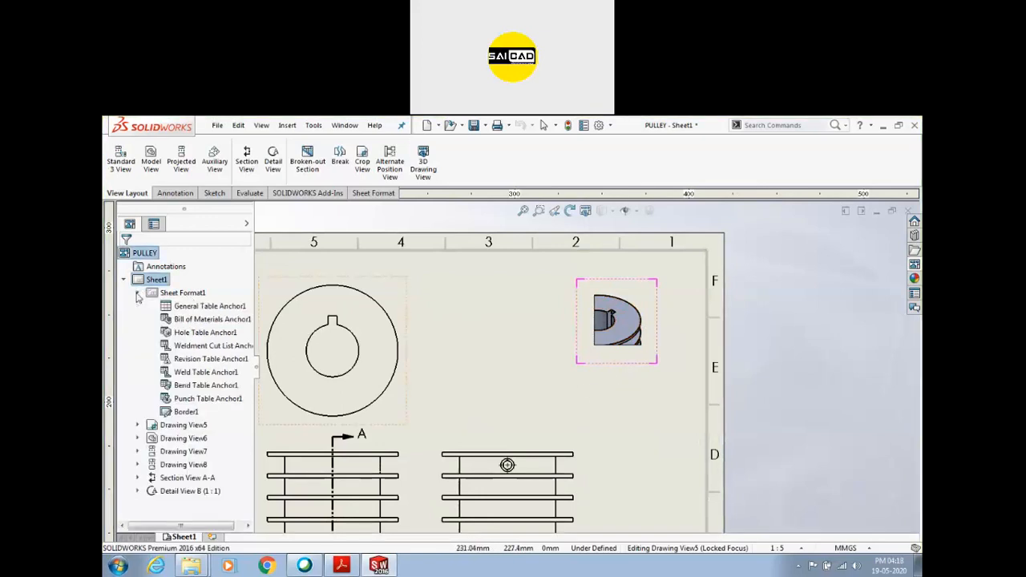
{"action": "left_click", "coordinate": [137, 293]}
{"action": "left_click", "coordinate": [138, 319]}
{"action": "left_click", "coordinate": [138, 319]}
{"action": "left_click", "coordinate": [138, 334]}
{"action": "left_click", "coordinate": [138, 334]}
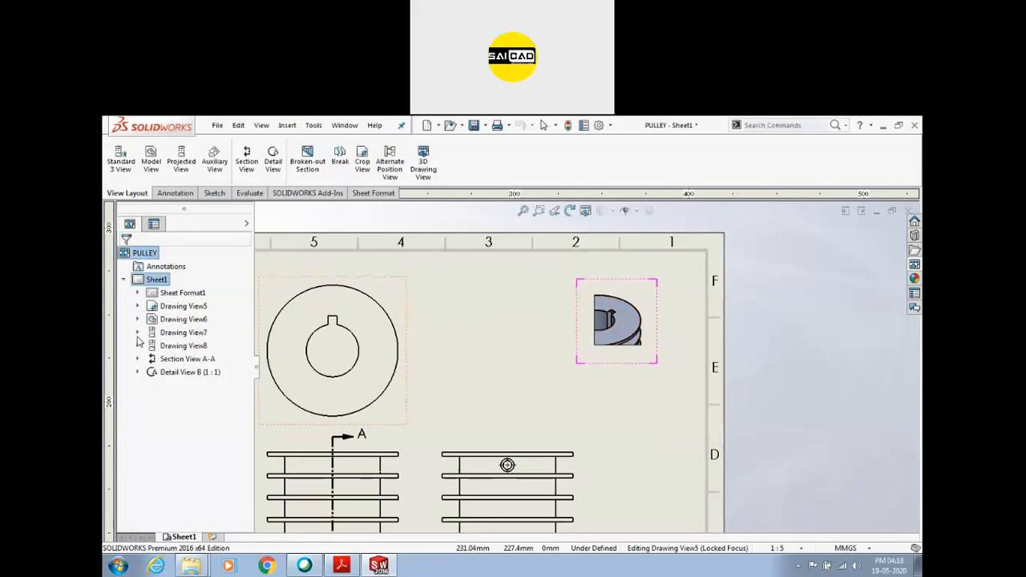
{"action": "left_click", "coordinate": [137, 359]}
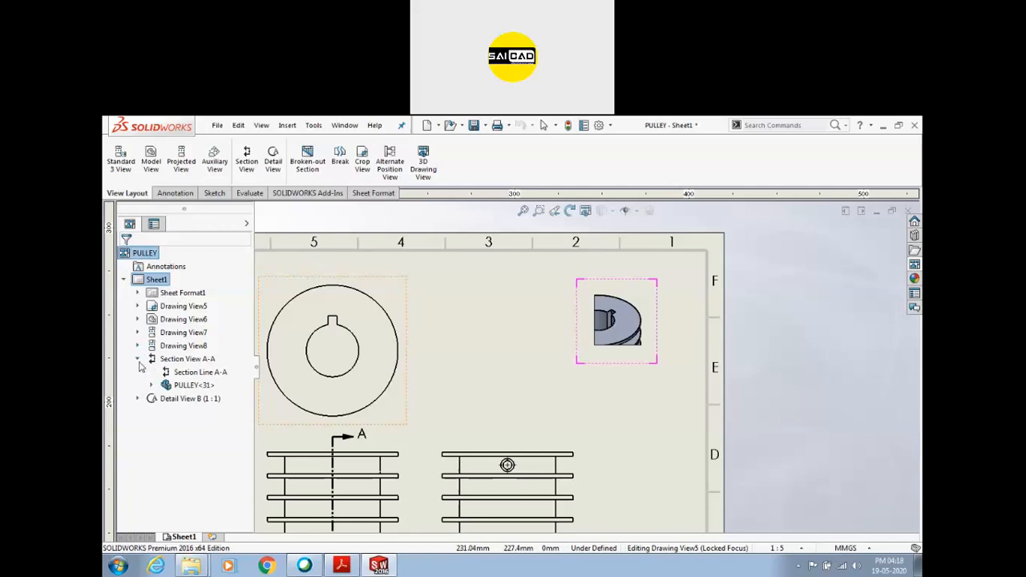
{"action": "left_click", "coordinate": [138, 359]}
{"action": "left_click", "coordinate": [137, 372]}
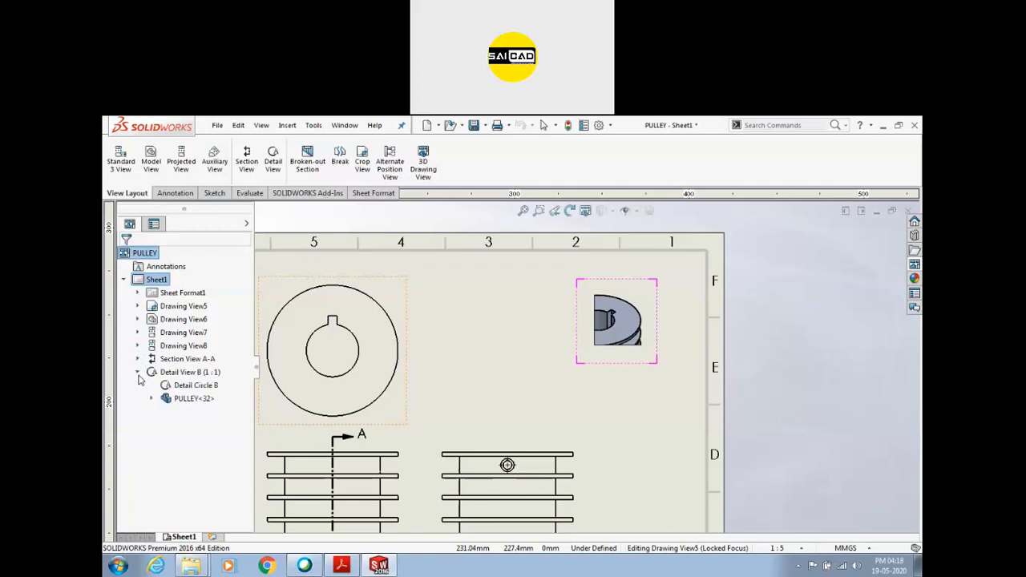
{"action": "left_click", "coordinate": [124, 280]}
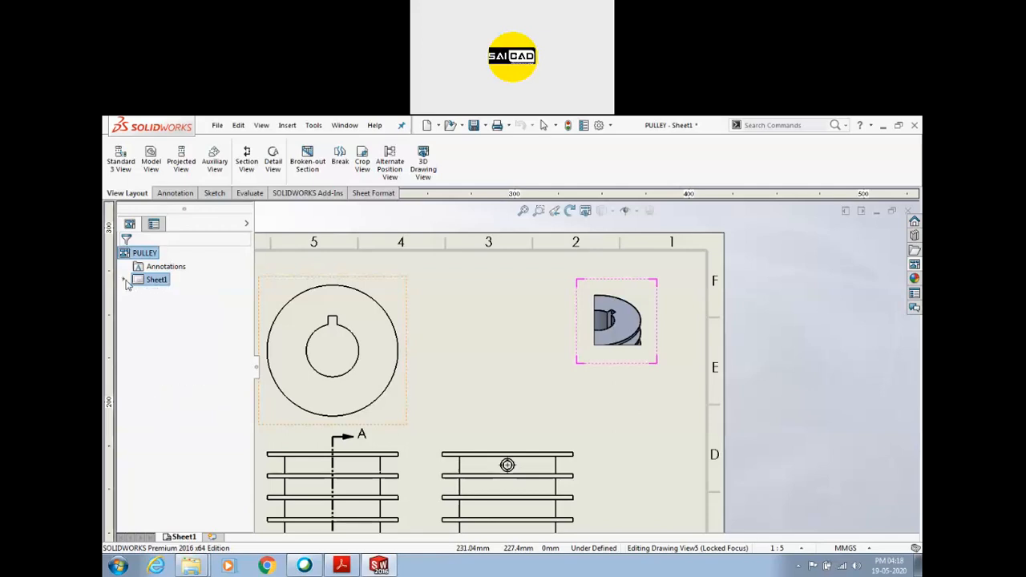
{"action": "left_click", "coordinate": [124, 280]}
{"action": "left_click", "coordinate": [138, 292]}
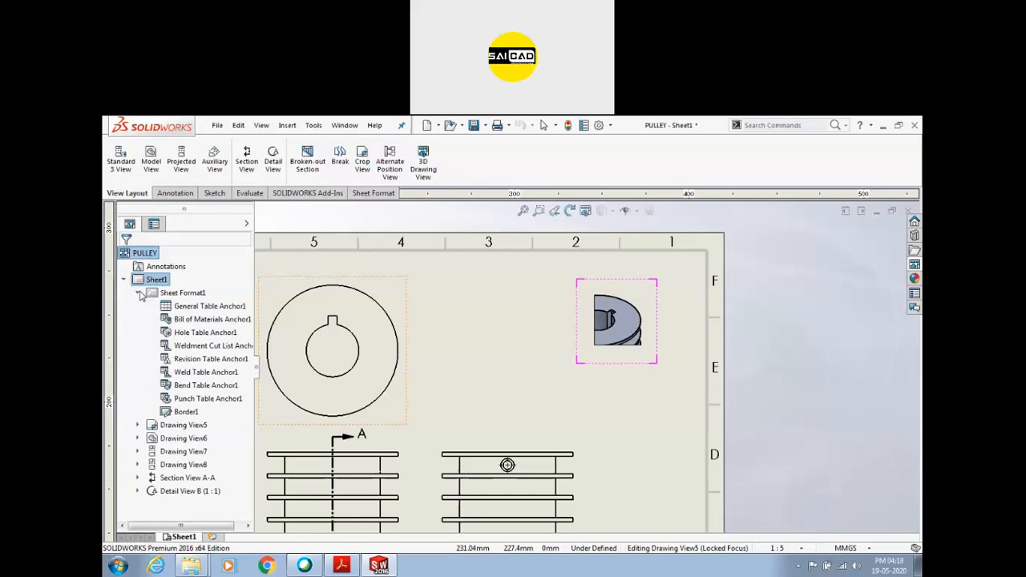
{"action": "left_click", "coordinate": [140, 293]}
Step: Delete the cropped isometric view Drawing View5 and undo the deletion
{"action": "left_click", "coordinate": [174, 308]}
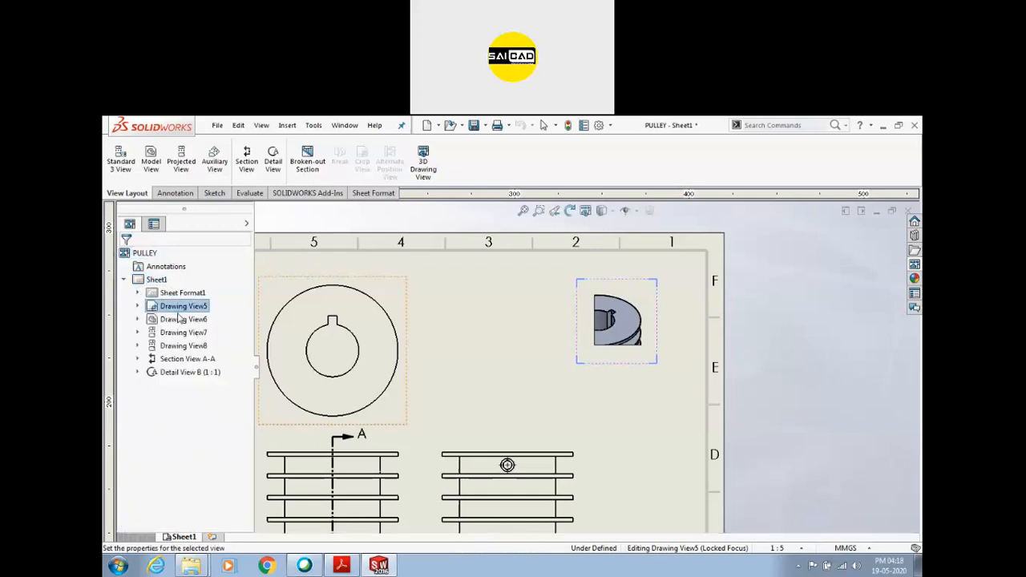
{"action": "double_click", "coordinate": [441, 358]}
{"action": "left_click", "coordinate": [528, 352]}
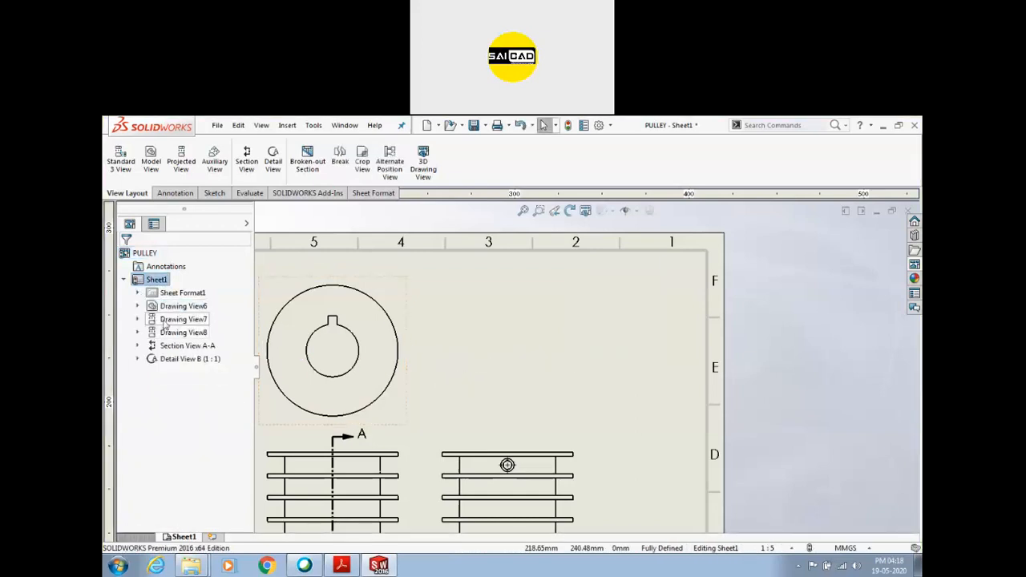
{"action": "key", "text": "ctrl+z"}
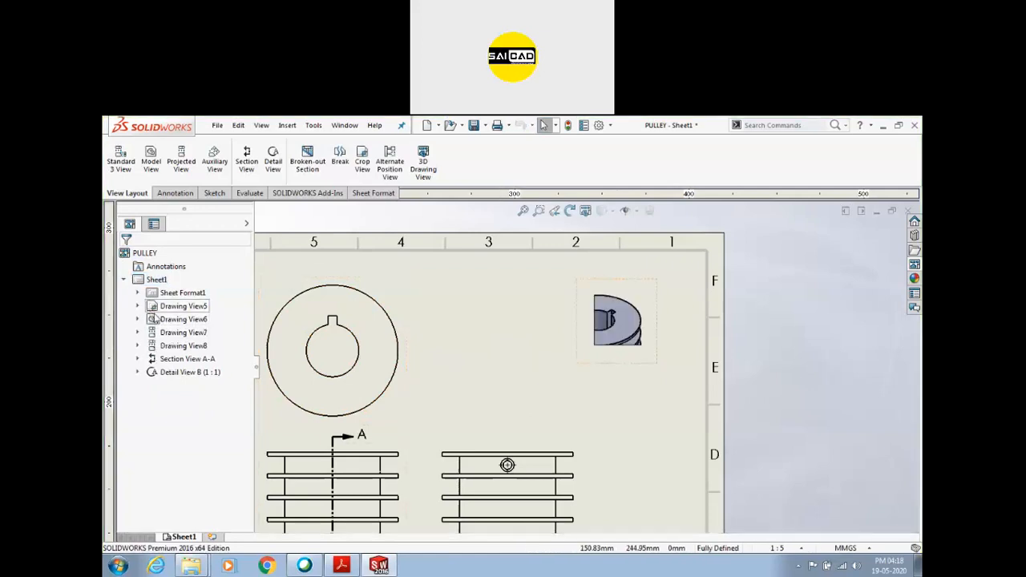
Step: Examine the part and its features listed under the cropped isometric view in the drawing tree
{"action": "left_click", "coordinate": [137, 306]}
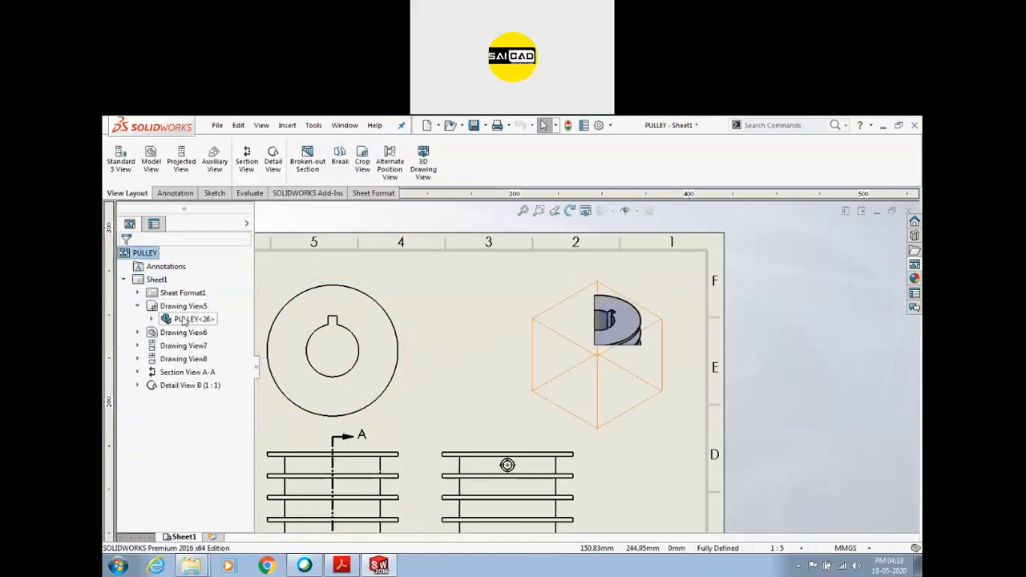
{"action": "left_click", "coordinate": [153, 308]}
{"action": "left_click", "coordinate": [153, 319]}
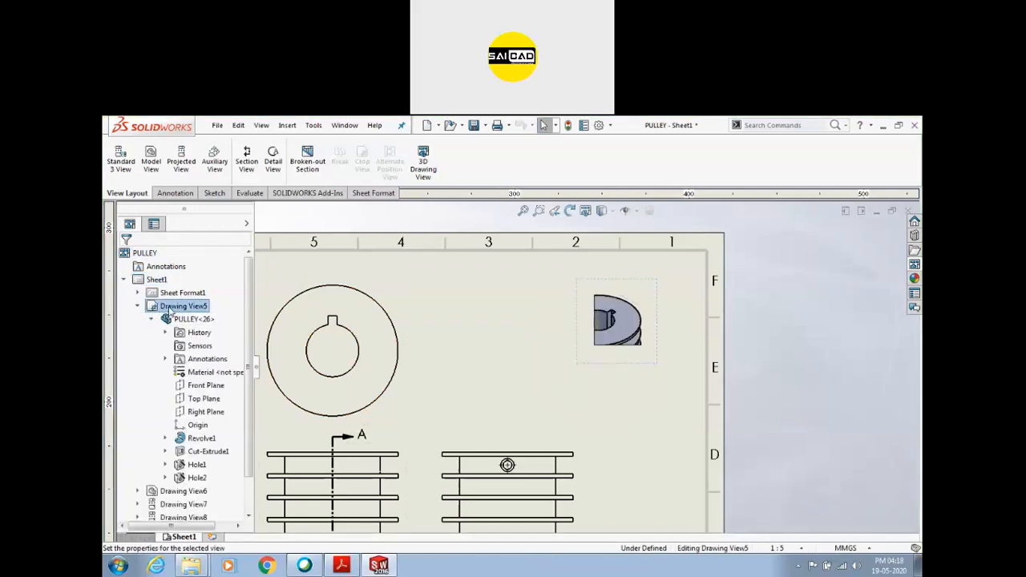
{"action": "left_click", "coordinate": [136, 311]}
{"action": "left_click", "coordinate": [521, 355]}
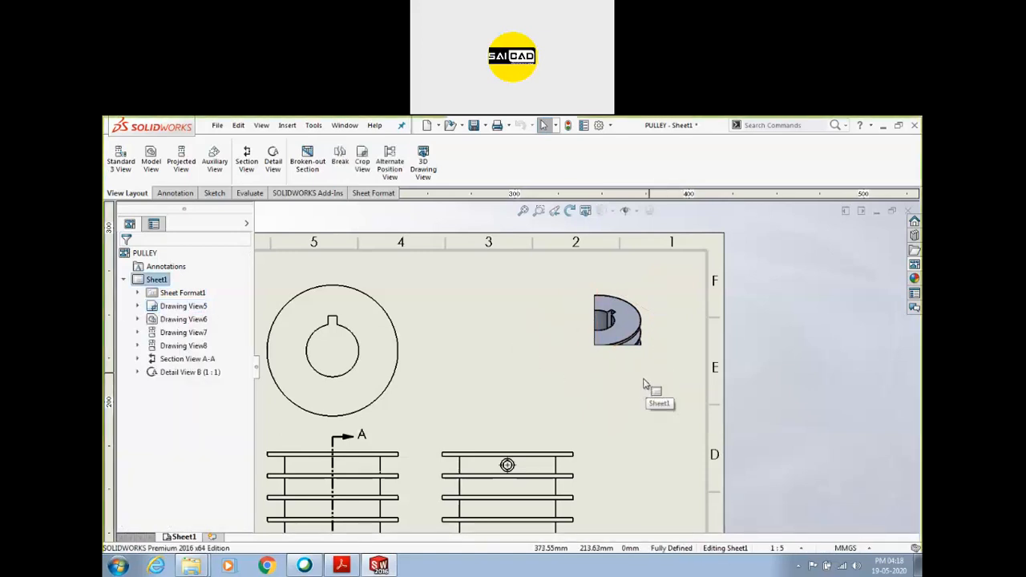
Step: Delete the cropped isometric view from the sheet
{"action": "double_click", "coordinate": [585, 383]}
{"action": "left_click", "coordinate": [599, 365]}
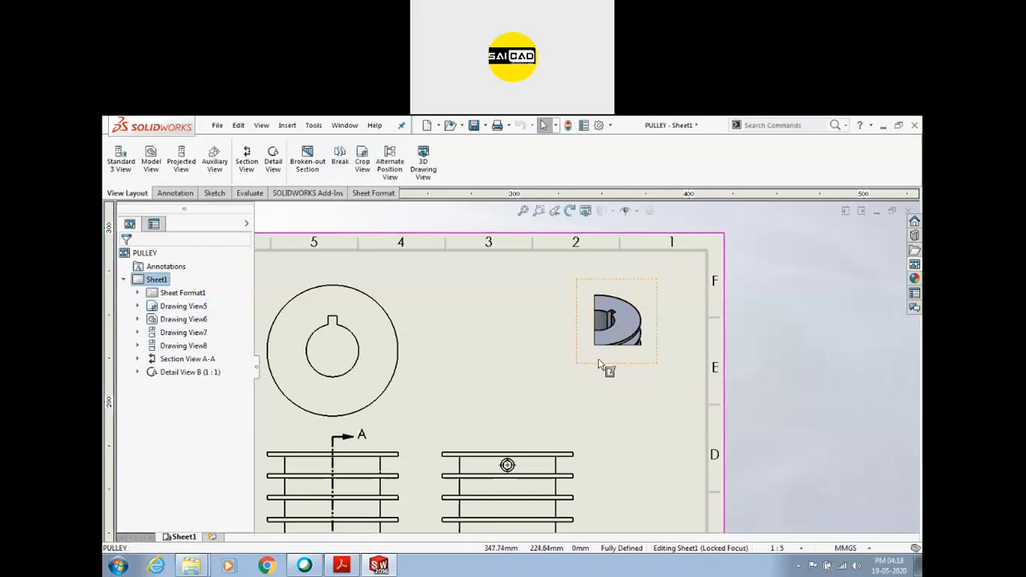
{"action": "key", "text": "Delete"}
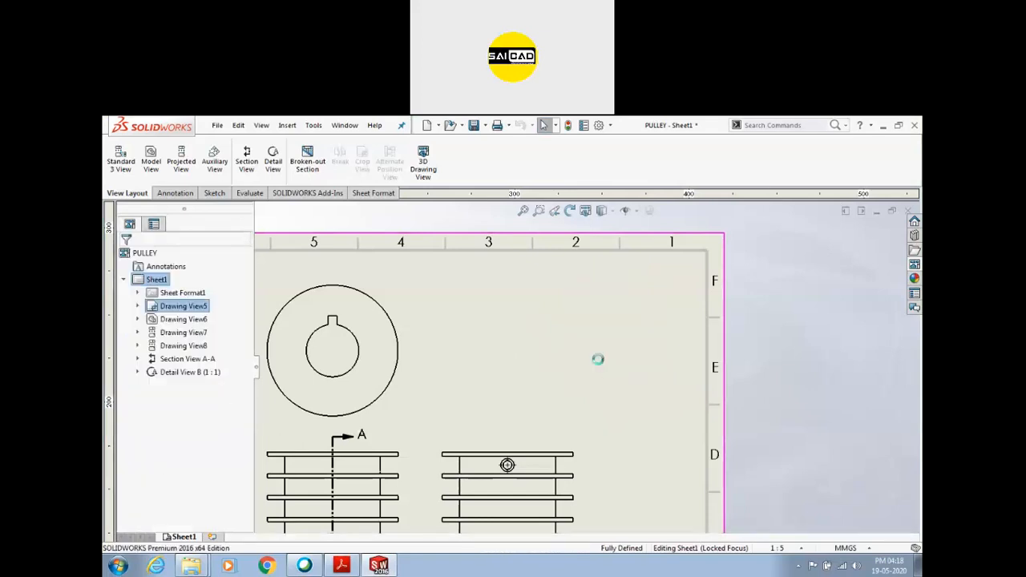
Step: Try Crop View on Section A-A with locked view focus, box-selecting all four sides of the sketched rectangle
{"action": "scroll", "coordinate": [565, 353], "scroll_direction": "up", "scroll_amount": 3}
{"action": "scroll", "coordinate": [471, 437], "scroll_direction": "up", "scroll_amount": 2}
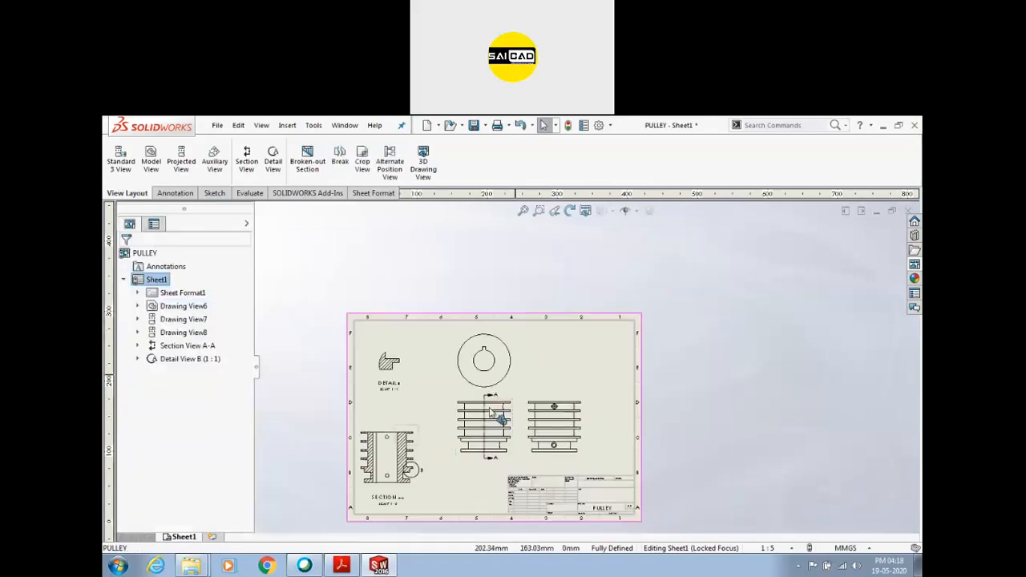
{"action": "scroll", "coordinate": [405, 445], "scroll_direction": "down", "scroll_amount": 2}
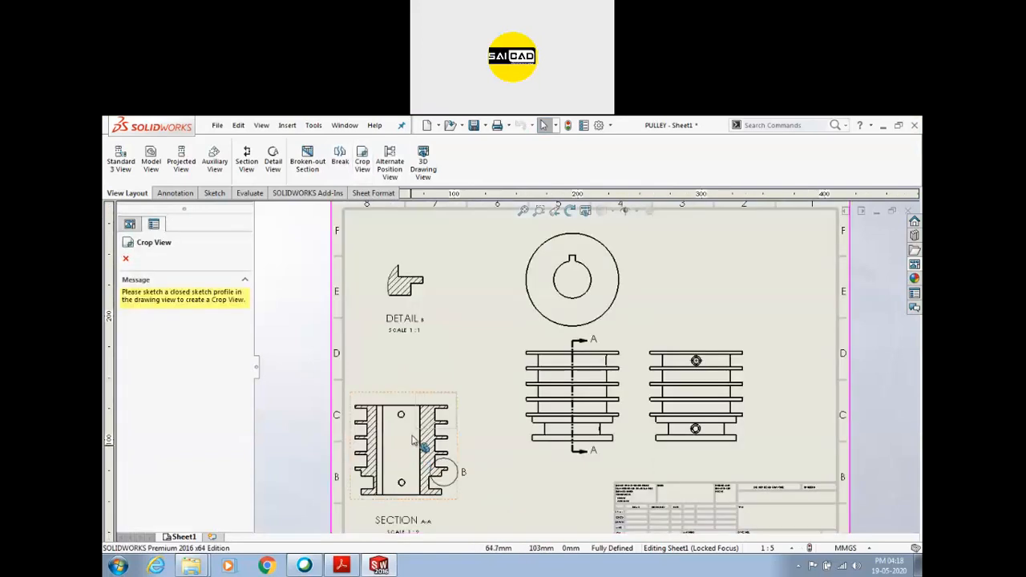
{"action": "double_click", "coordinate": [403, 397]}
{"action": "scroll", "coordinate": [421, 438], "scroll_direction": "down", "scroll_amount": 1}
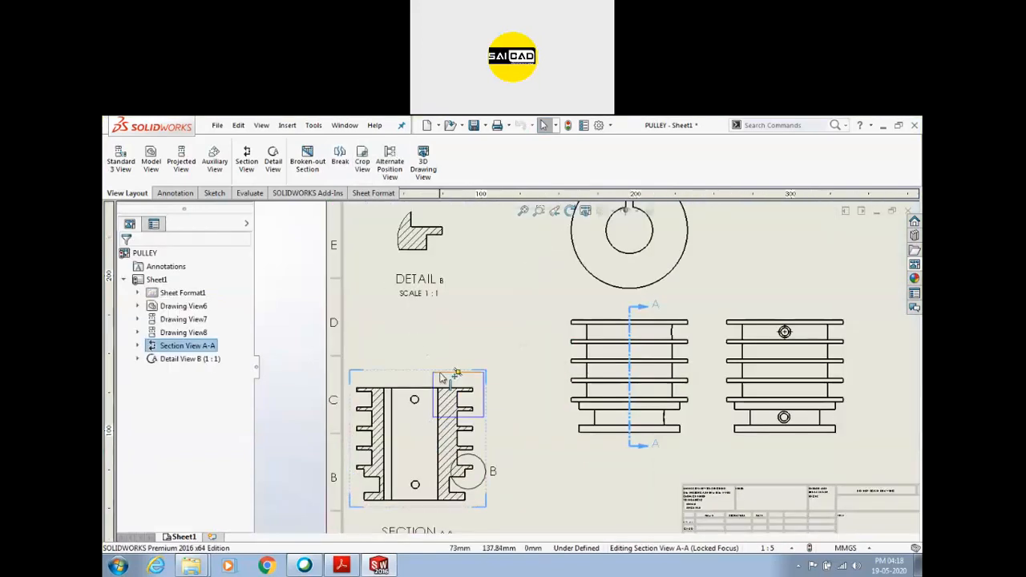
{"action": "mouse_move", "coordinate": [414, 354]}
{"action": "left_mouse_down"}
{"action": "mouse_move", "coordinate": [471, 420]}
{"action": "mouse_move", "coordinate": [497, 433]}
{"action": "left_mouse_up"}
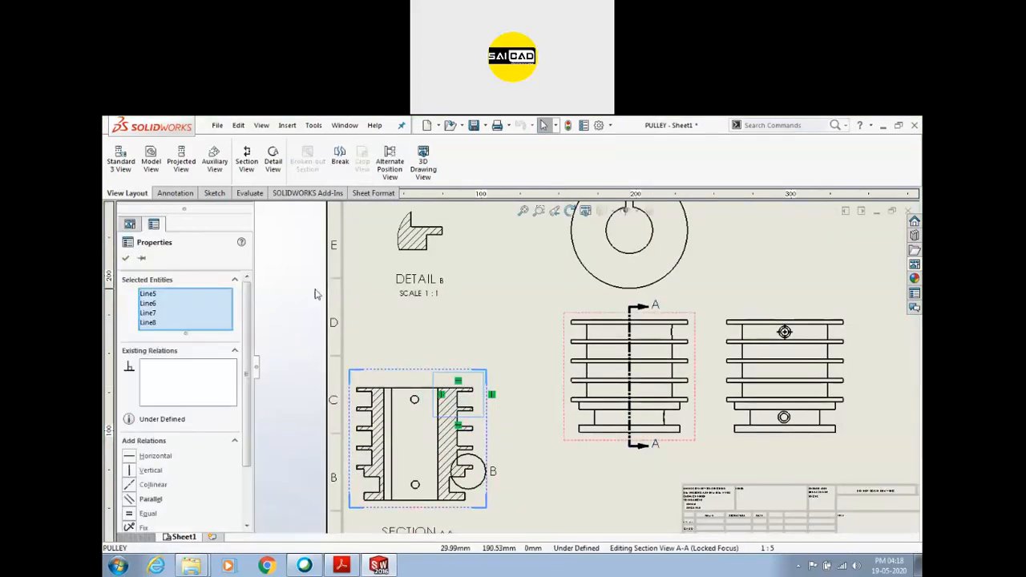
{"action": "left_click", "coordinate": [125, 256]}
Step: Retry Crop View on Section A-A after leaving a mistaken Break command, and cancel the crop
{"action": "scroll", "coordinate": [545, 344], "scroll_direction": "up", "scroll_amount": 3}
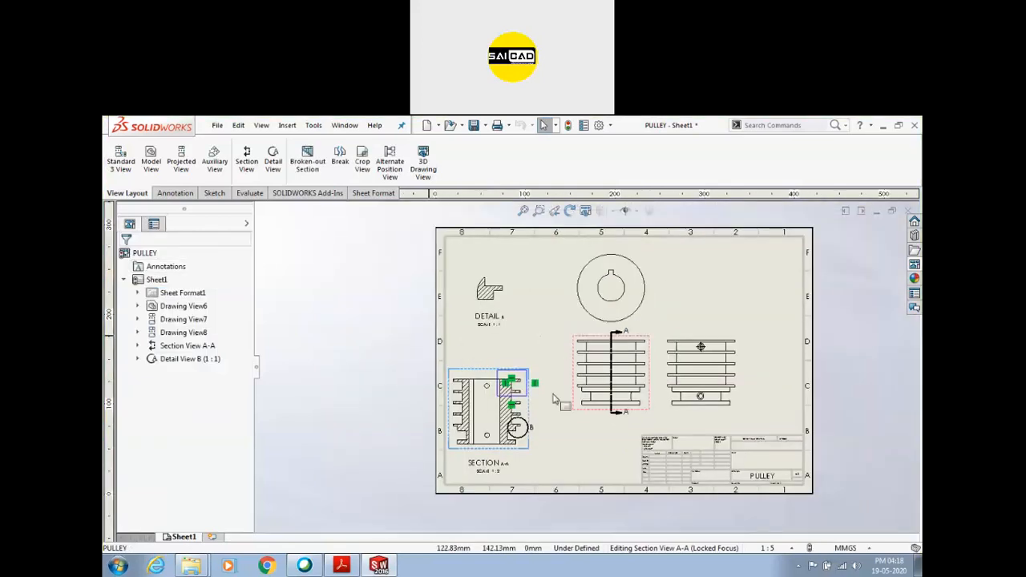
{"action": "scroll", "coordinate": [551, 399], "scroll_direction": "down", "scroll_amount": 3}
{"action": "left_click", "coordinate": [493, 382]}
{"action": "left_click", "coordinate": [561, 393]}
{"action": "left_click", "coordinate": [340, 159]}
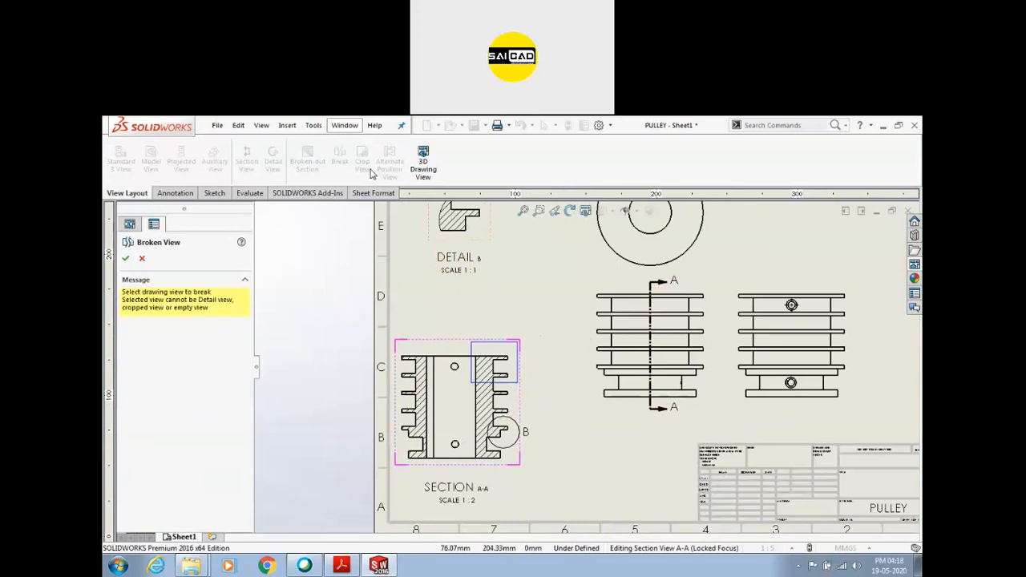
{"action": "left_click", "coordinate": [142, 257]}
{"action": "left_click", "coordinate": [363, 159]}
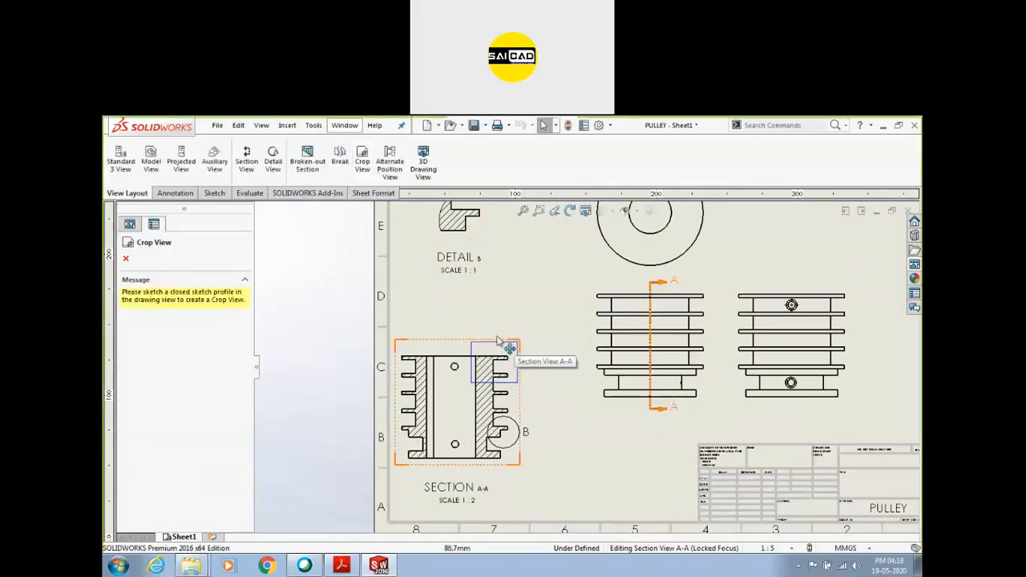
{"action": "key", "text": "f"}
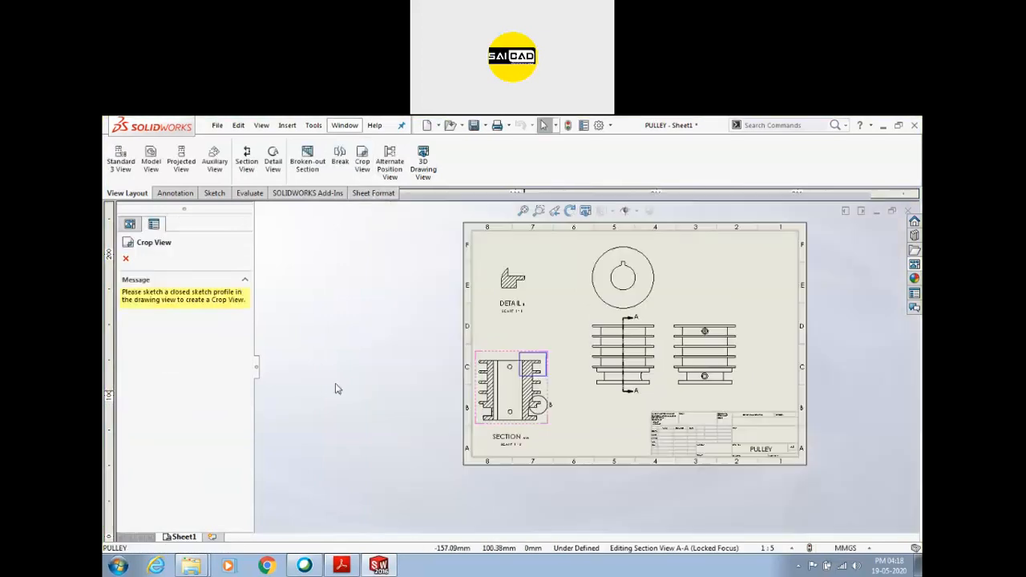
{"action": "left_click", "coordinate": [126, 258]}
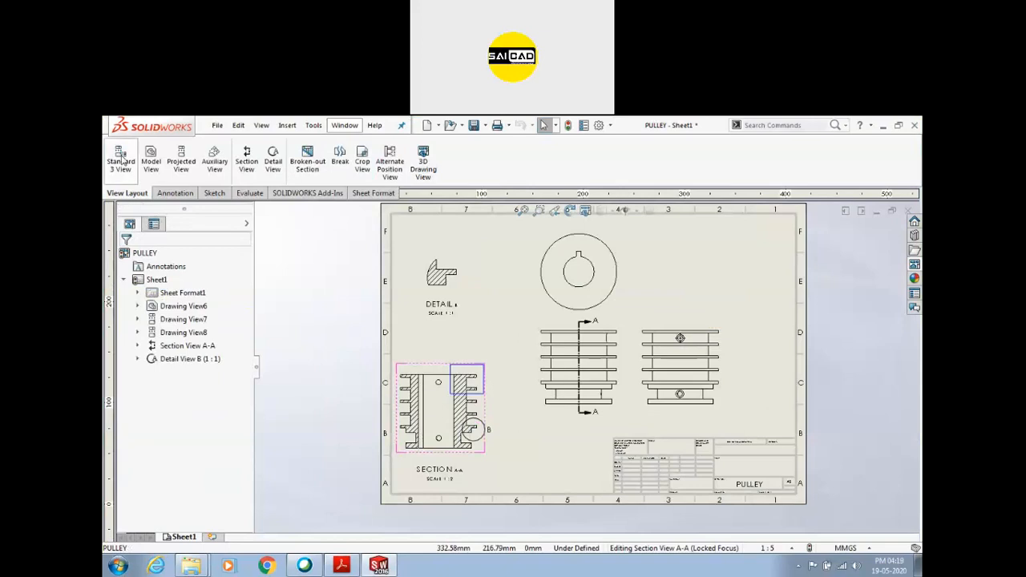
Step: Project an isometric view from the front view carrying section line A-A and place it above the side view
{"action": "left_click", "coordinate": [181, 160]}
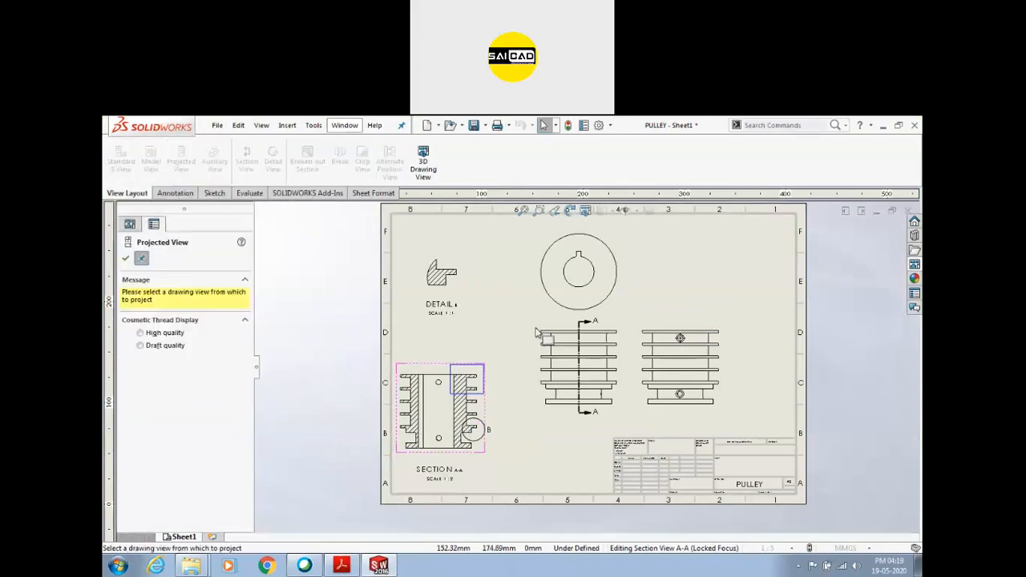
{"action": "left_click", "coordinate": [621, 340]}
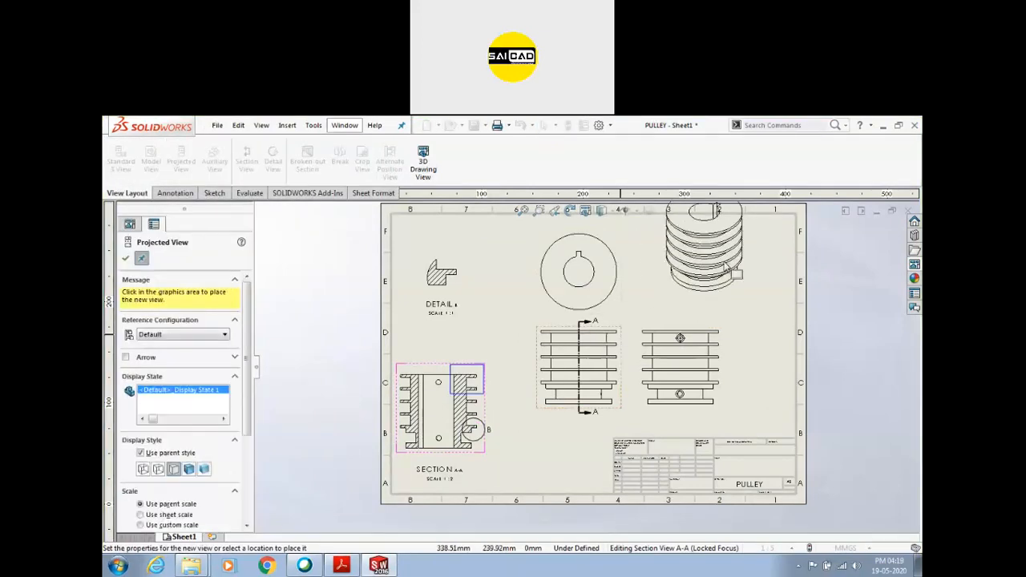
{"action": "scroll", "coordinate": [668, 325], "scroll_direction": "down", "scroll_amount": 3}
{"action": "key", "text": "Escape"}
Step: Sketch a corner rectangle over the upper-right quarter of the isometric view and crop the view to it
{"action": "left_click", "coordinate": [362, 160]}
{"action": "scroll", "coordinate": [668, 325], "scroll_direction": "down", "scroll_amount": 1}
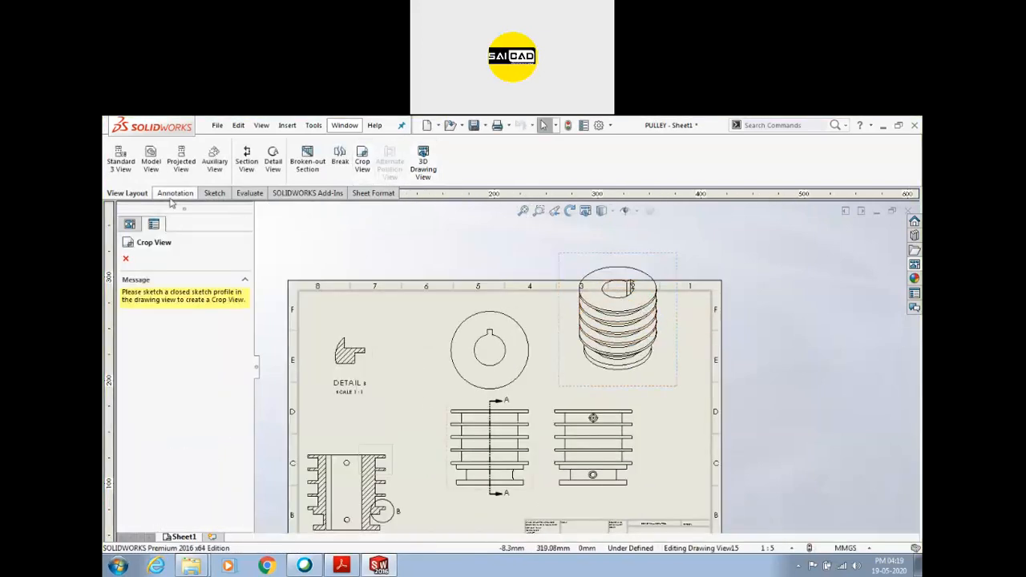
{"action": "left_click", "coordinate": [214, 194]}
{"action": "left_click", "coordinate": [152, 161]}
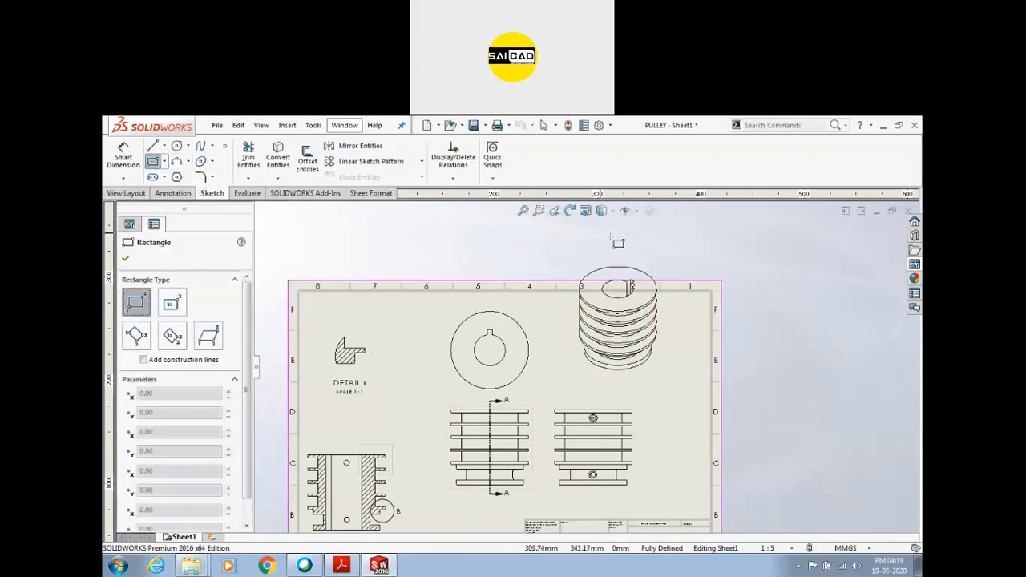
{"action": "left_click_drag", "start_coordinate": [631, 241], "coordinate": [687, 315]}
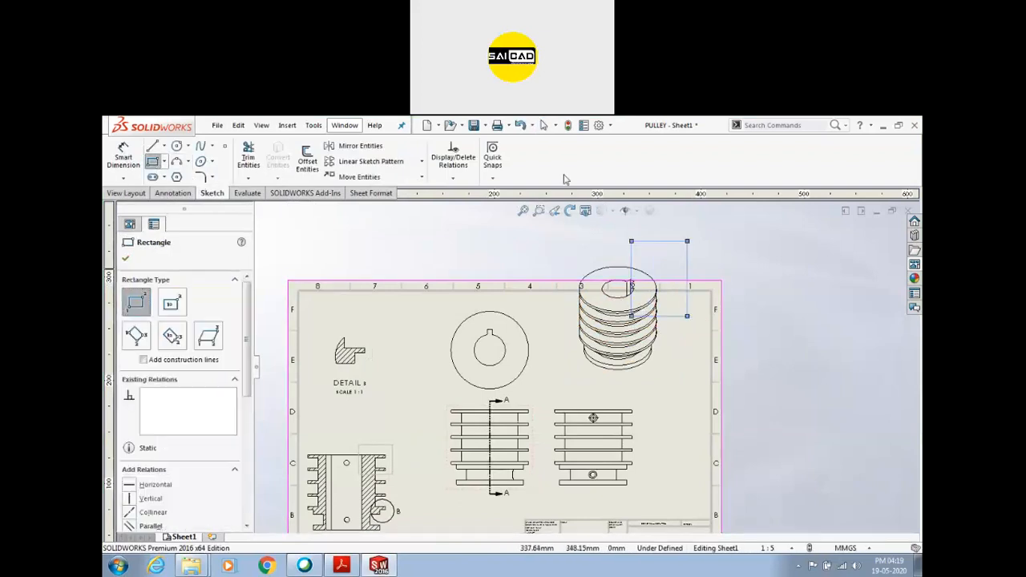
{"action": "left_click", "coordinate": [126, 258]}
{"action": "left_click", "coordinate": [127, 194]}
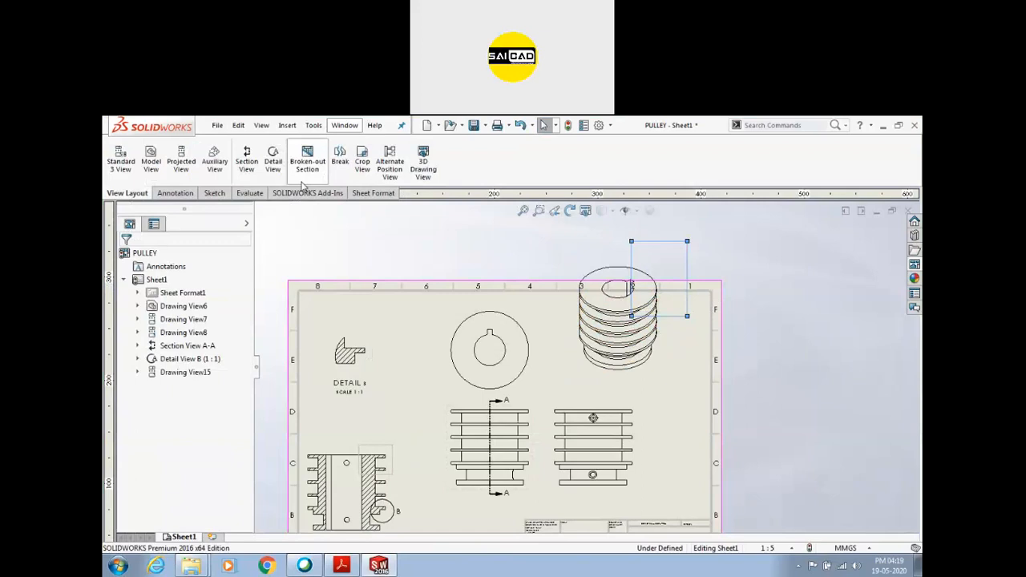
{"action": "left_click", "coordinate": [362, 160]}
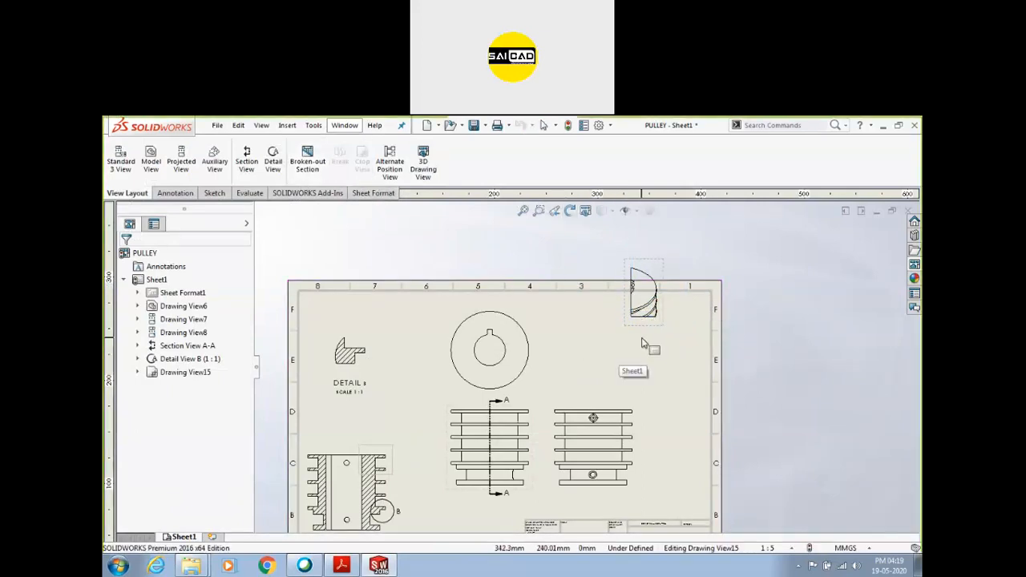
Step: Delete the cropped isometric view above the side view from the sheet
{"action": "scroll", "coordinate": [641, 345], "scroll_direction": "down", "scroll_amount": 2}
{"action": "scroll", "coordinate": [617, 339], "scroll_direction": "up", "scroll_amount": 2}
{"action": "left_click", "coordinate": [610, 339]}
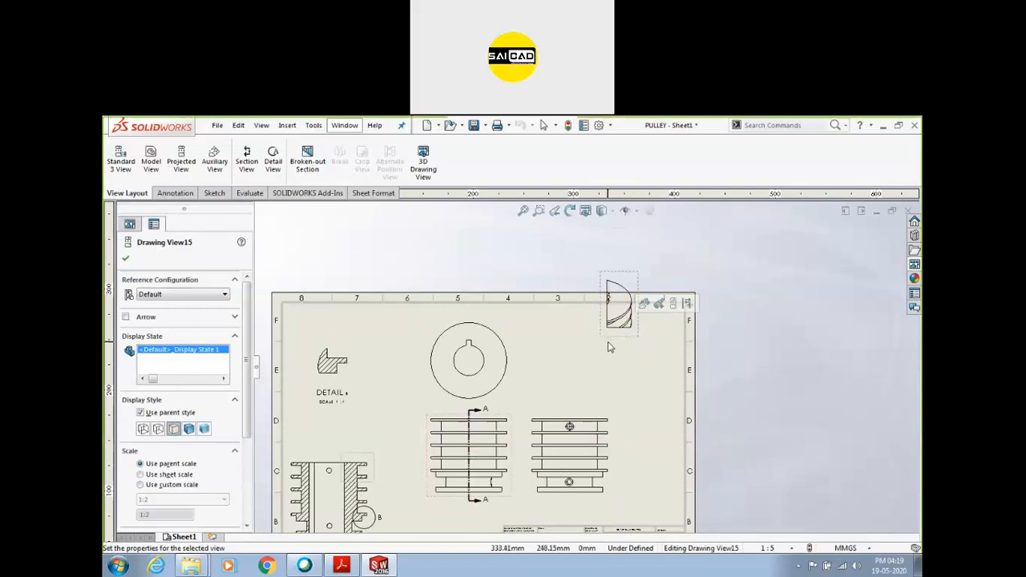
{"action": "key", "text": "Delete"}
{"action": "scroll", "coordinate": [585, 414], "scroll_direction": "up", "scroll_amount": 3}
{"action": "scroll", "coordinate": [585, 413], "scroll_direction": "down", "scroll_amount": 1}
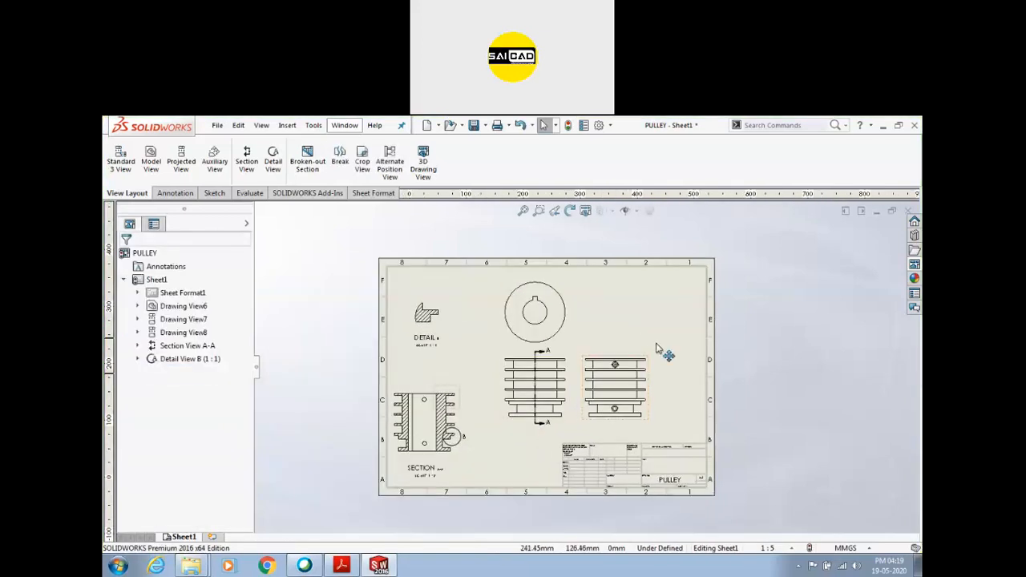
{"action": "left_click", "coordinate": [636, 310]}
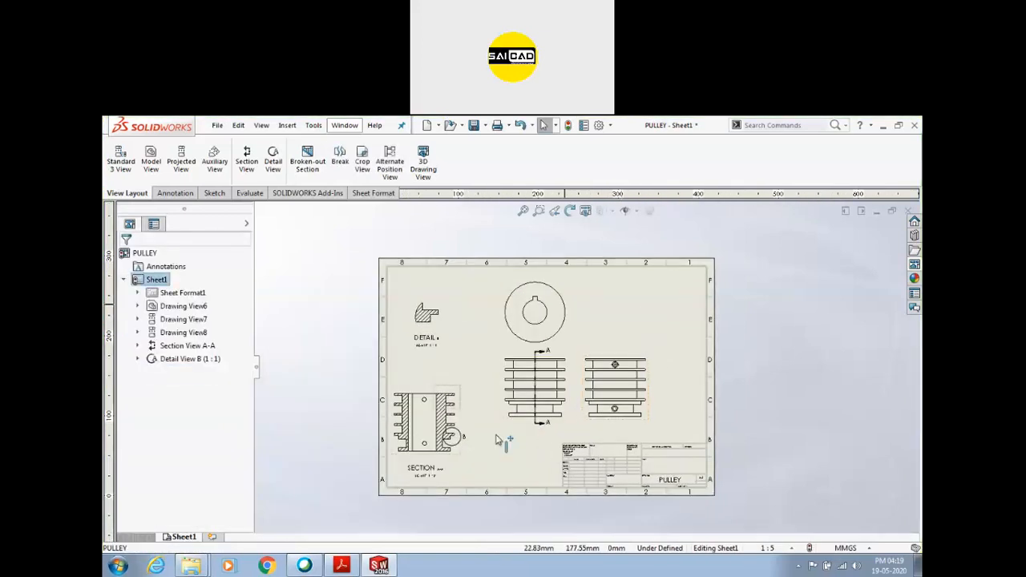
Step: Project a new isometric view from the front view carrying section line A-A and place it above the side view
{"action": "left_click", "coordinate": [181, 161]}
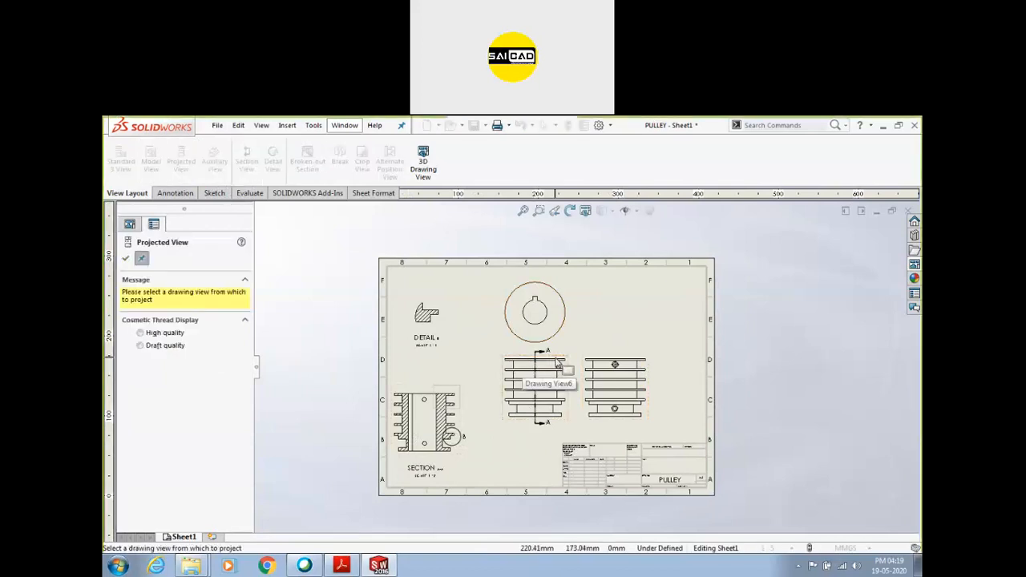
{"action": "left_click", "coordinate": [530, 374]}
{"action": "left_click", "coordinate": [664, 316]}
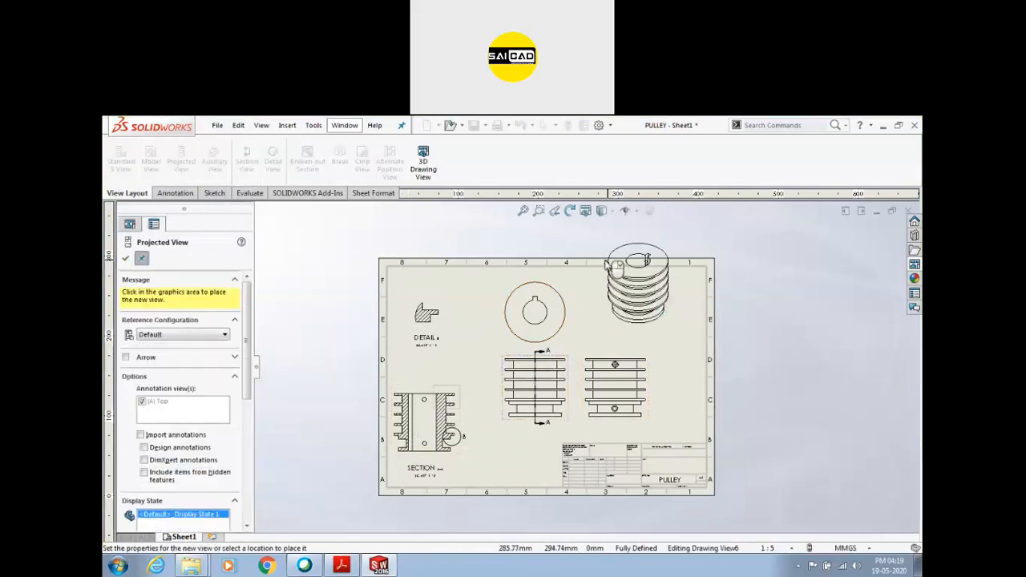
{"action": "left_click", "coordinate": [193, 470]}
{"action": "left_click", "coordinate": [126, 258]}
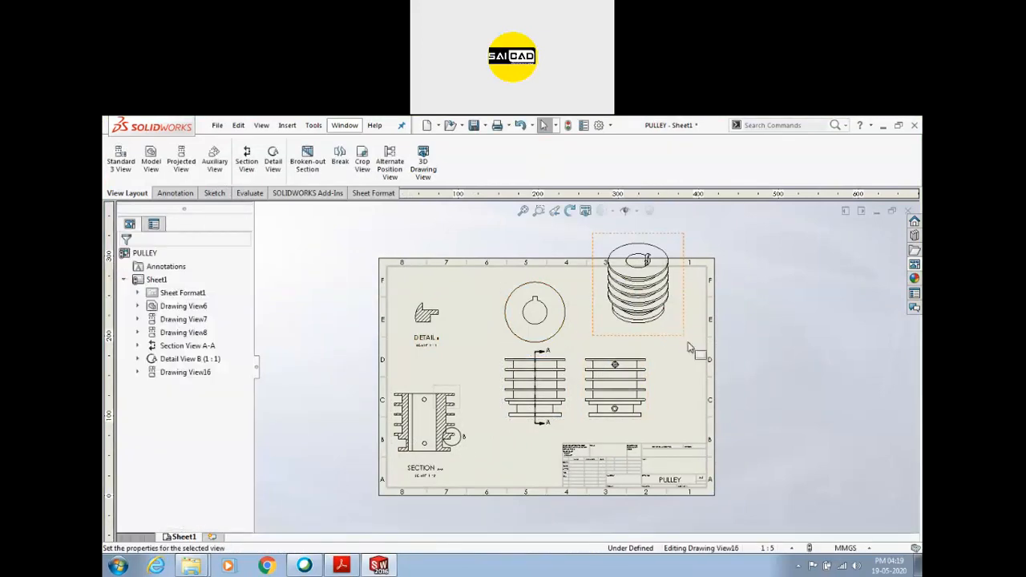
Step: Display the isometric view as Shaded With Edges and move it fully inside the sheet border at the upper-right corner
{"action": "left_click", "coordinate": [677, 321]}
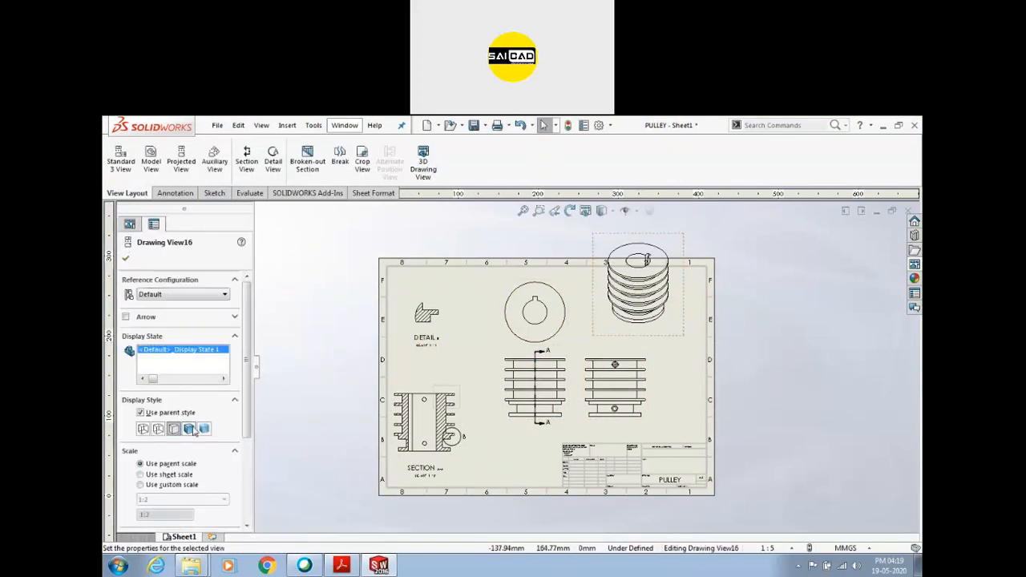
{"action": "left_click_drag", "start_coordinate": [689, 346], "coordinate": [718, 371]}
{"action": "left_click", "coordinate": [743, 352]}
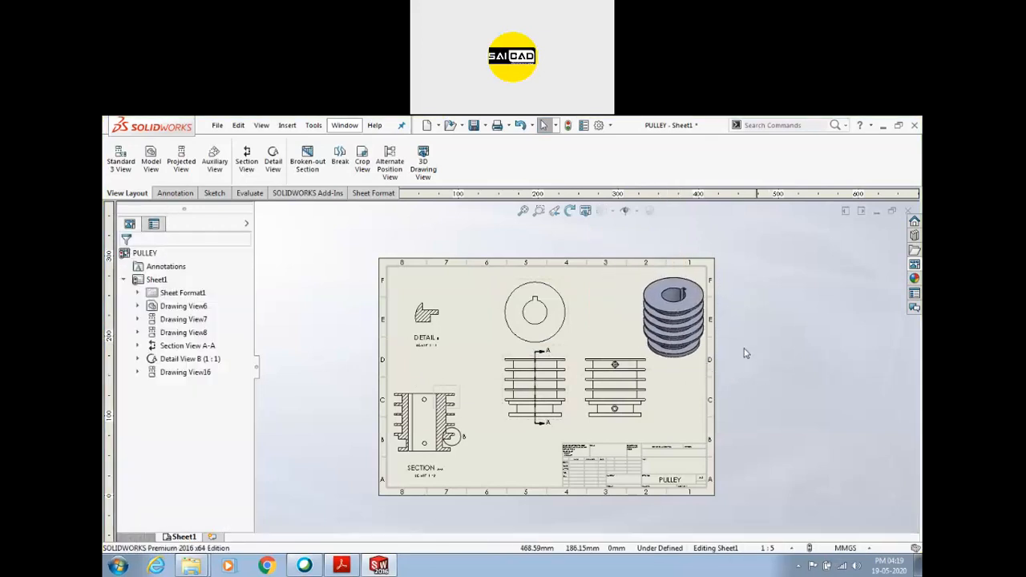
{"action": "scroll", "coordinate": [746, 350], "scroll_direction": "down", "scroll_amount": 2}
{"action": "mouse_move", "coordinate": [644, 388]}
{"action": "left_mouse_down"}
{"action": "mouse_move", "coordinate": [613, 385]}
{"action": "mouse_move", "coordinate": [621, 378]}
{"action": "left_mouse_up"}
{"action": "left_click", "coordinate": [767, 383]}
{"action": "scroll", "coordinate": [703, 286], "scroll_direction": "up", "scroll_amount": 3}
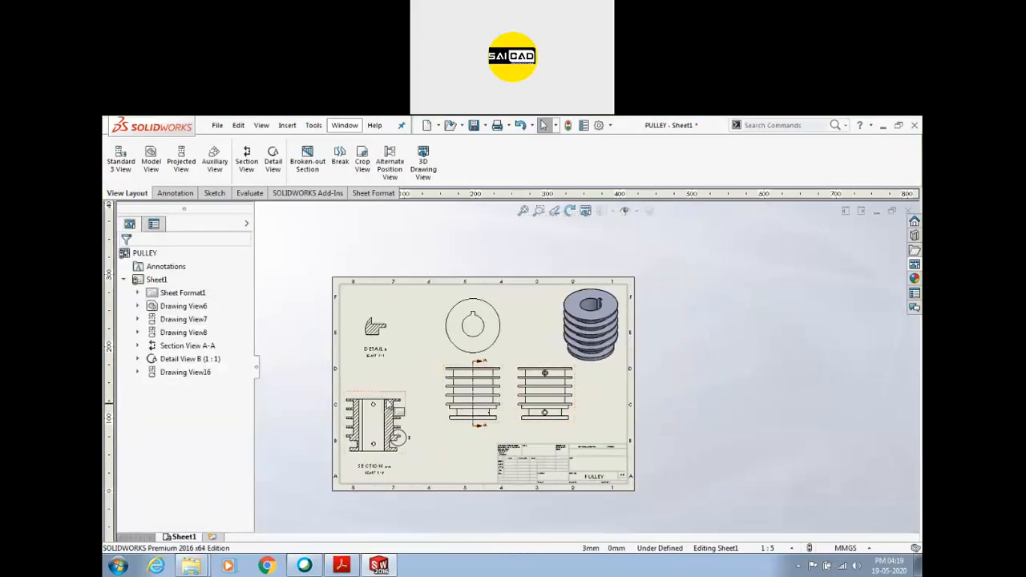
{"action": "scroll", "coordinate": [464, 472], "scroll_direction": "down", "scroll_amount": 2}
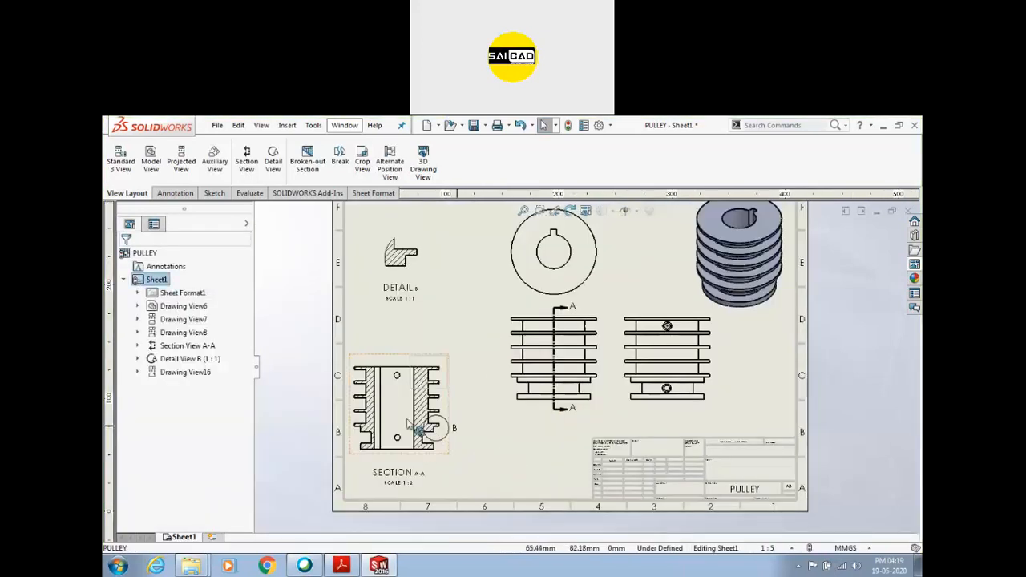
{"action": "scroll", "coordinate": [543, 406], "scroll_direction": "up", "scroll_amount": 3}
{"action": "scroll", "coordinate": [628, 368], "scroll_direction": "down", "scroll_amount": 1}
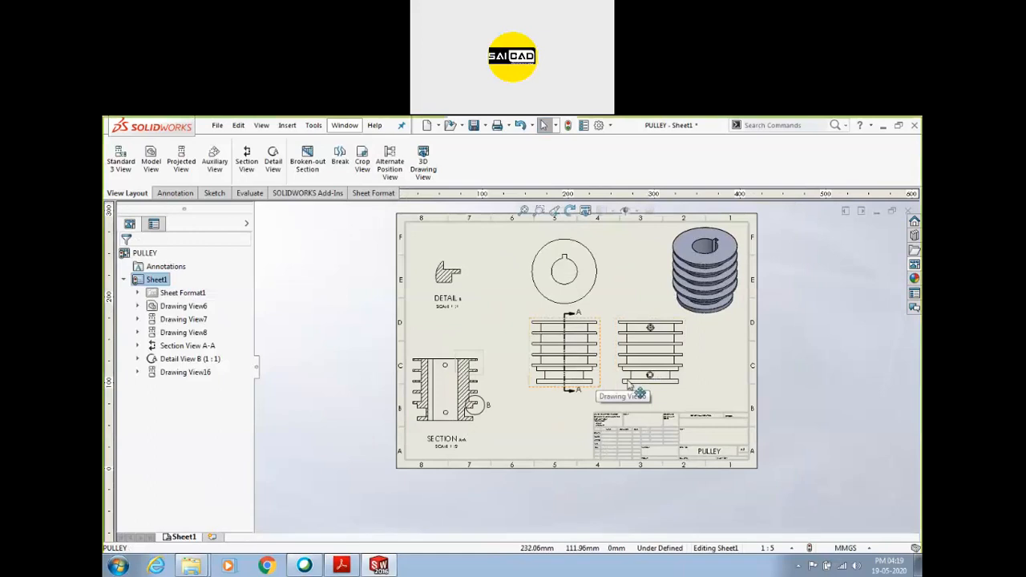
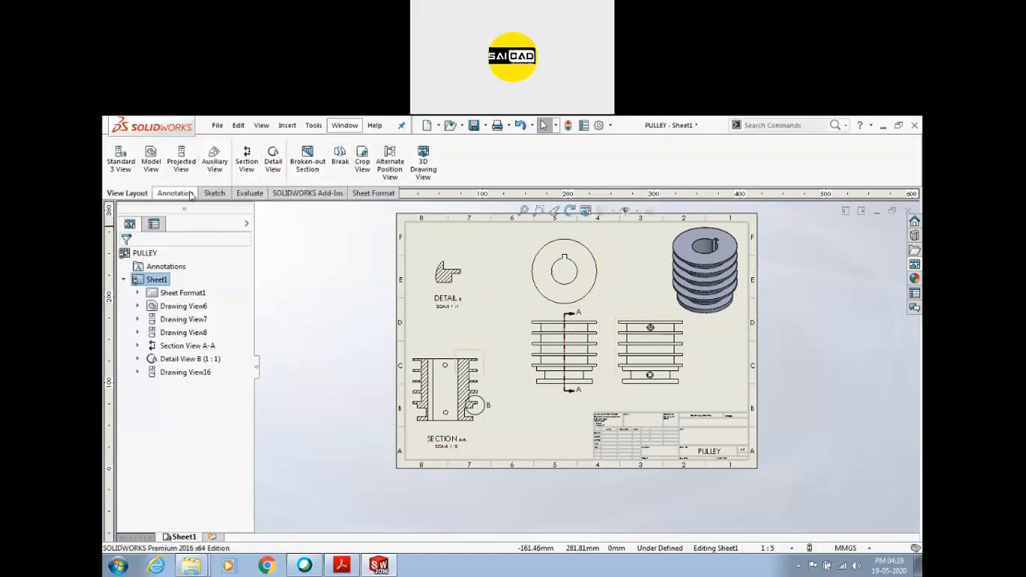
{"action": "scroll", "coordinate": [572, 353], "scroll_direction": "down", "scroll_amount": 2}
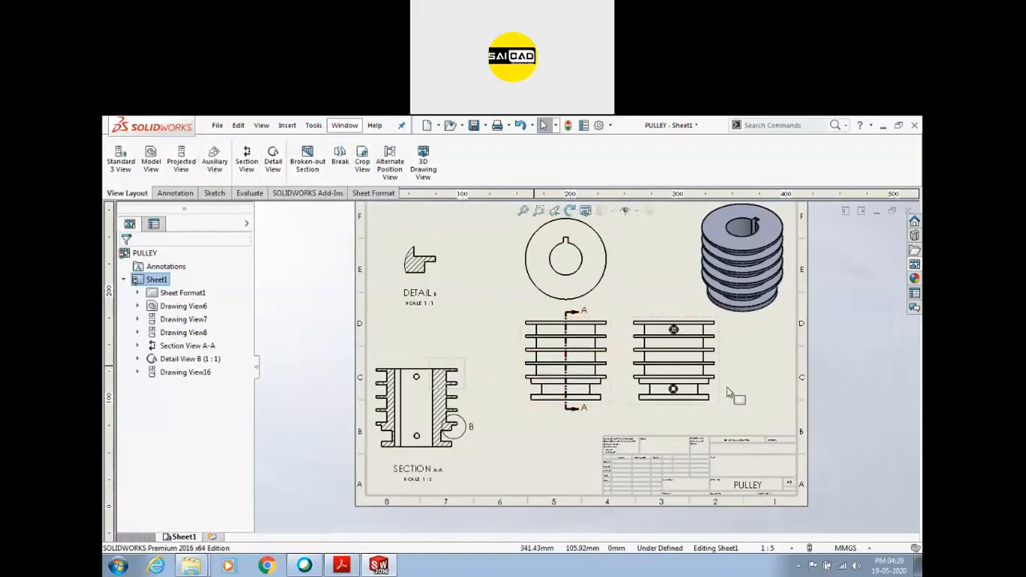
{"action": "scroll", "coordinate": [607, 392], "scroll_direction": "down", "scroll_amount": 2}
{"action": "key", "text": "f"}
Step: Add a Smart Dimension for the outer circle's diameter in the circular view, and delete that dimension again
{"action": "left_click", "coordinate": [175, 193]}
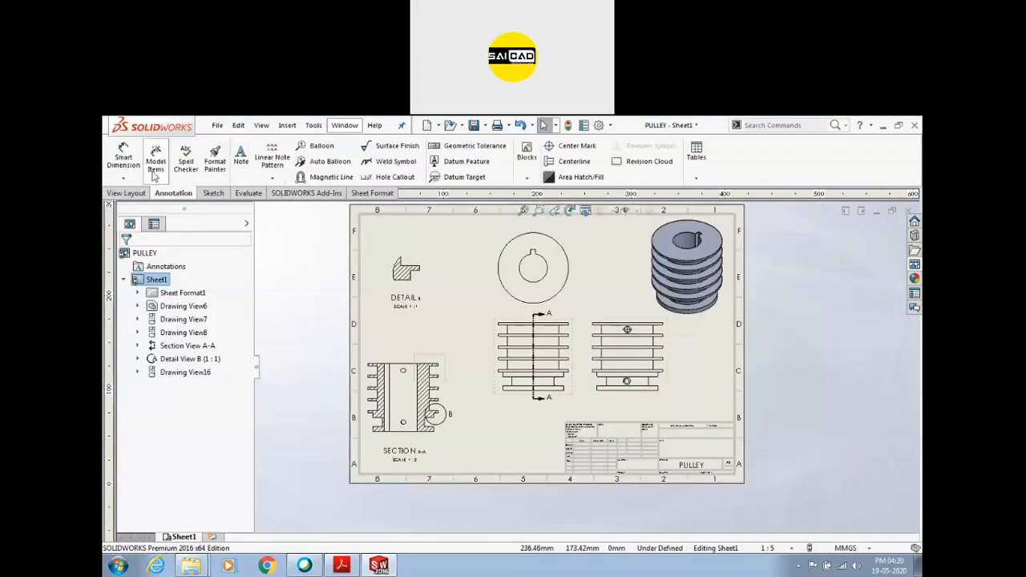
{"action": "left_click", "coordinate": [123, 158]}
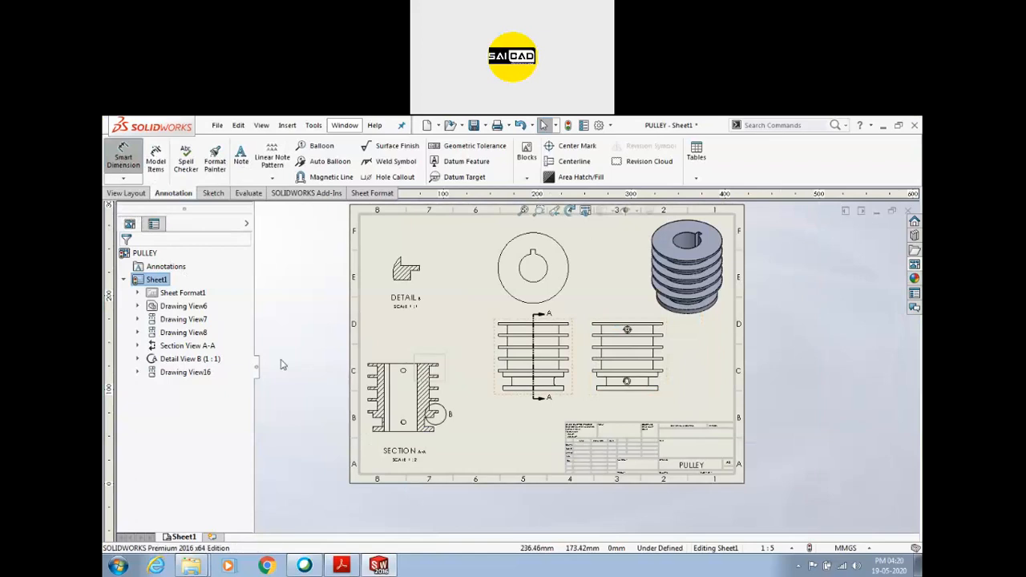
{"action": "scroll", "coordinate": [521, 292], "scroll_direction": "down", "scroll_amount": 2}
{"action": "left_click", "coordinate": [494, 292]}
{"action": "left_click", "coordinate": [435, 331]}
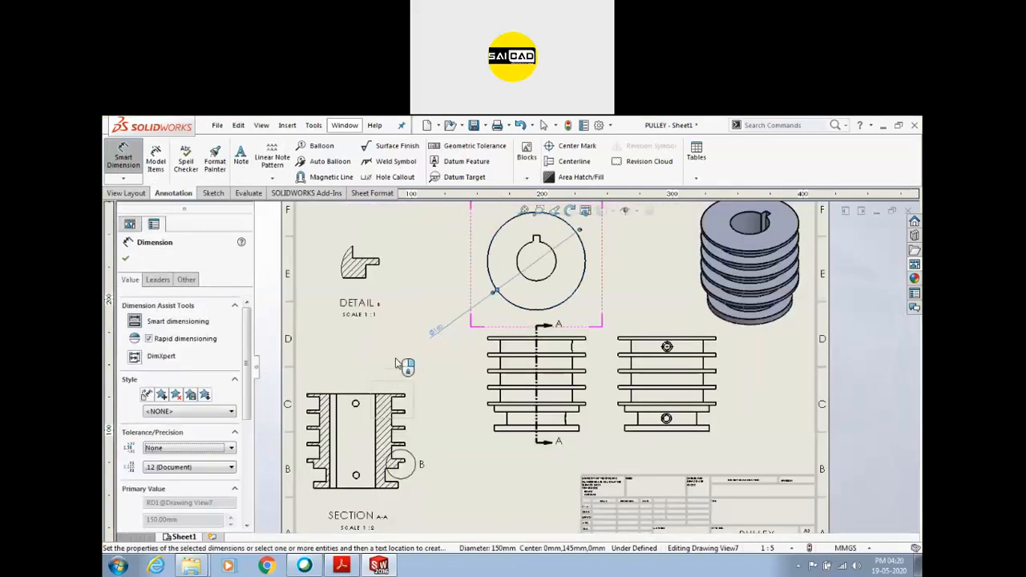
{"action": "left_click", "coordinate": [125, 258]}
{"action": "left_click", "coordinate": [450, 333]}
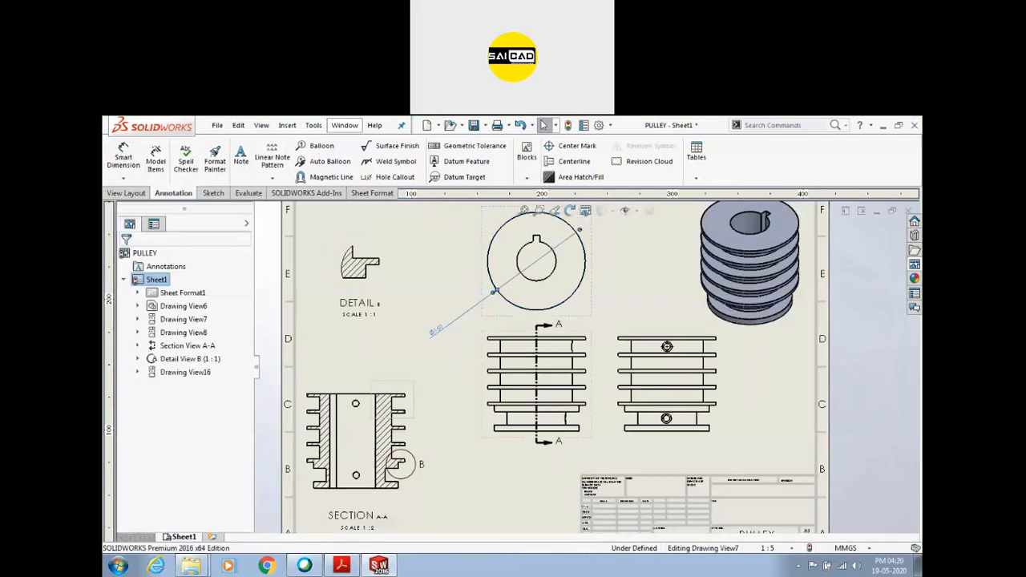
{"action": "key", "text": "Delete"}
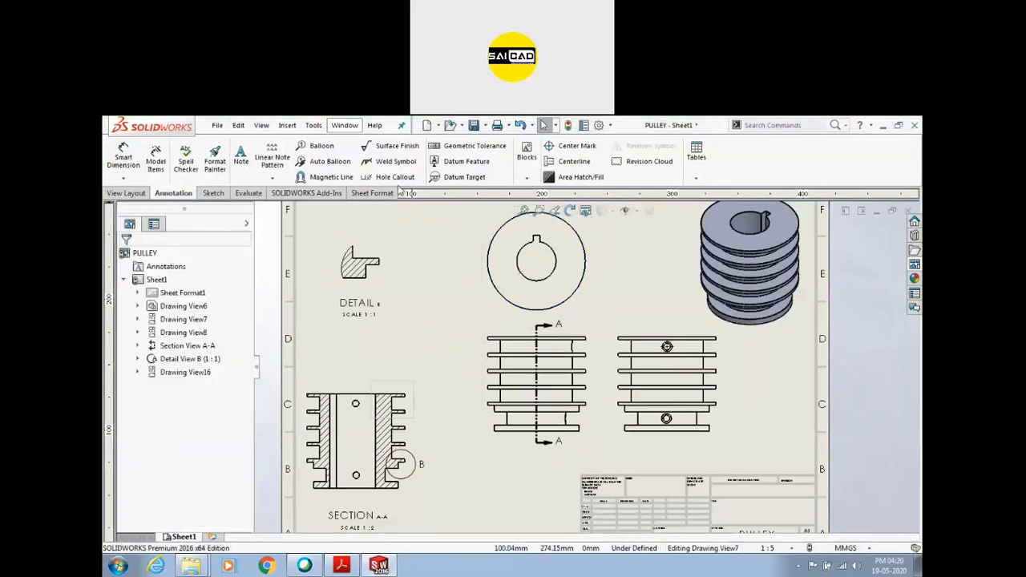
Step: Start Model Items with Selected feature as the source and include dimensions not marked for drawing
{"action": "left_click", "coordinate": [155, 158]}
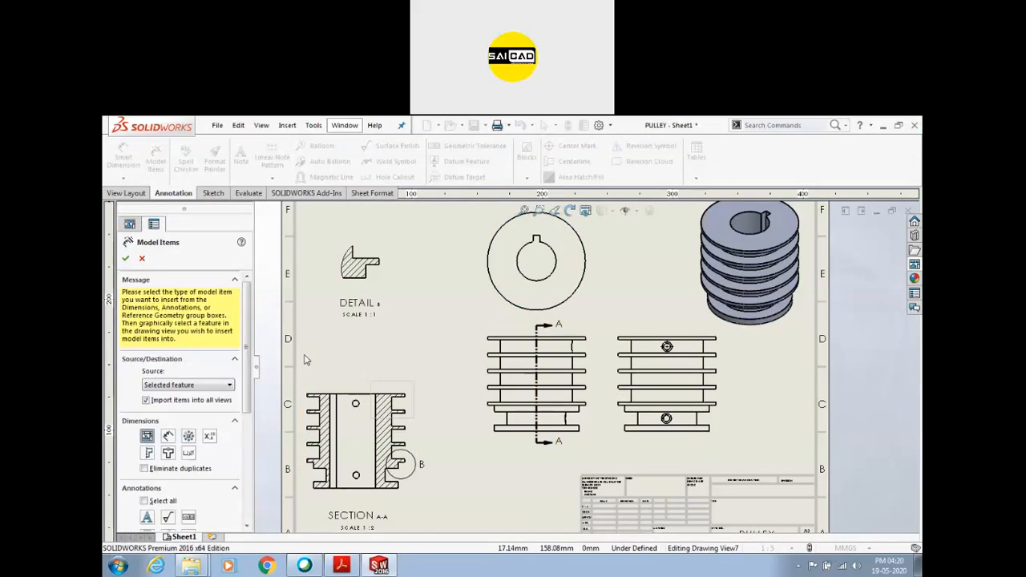
{"action": "key", "text": "f"}
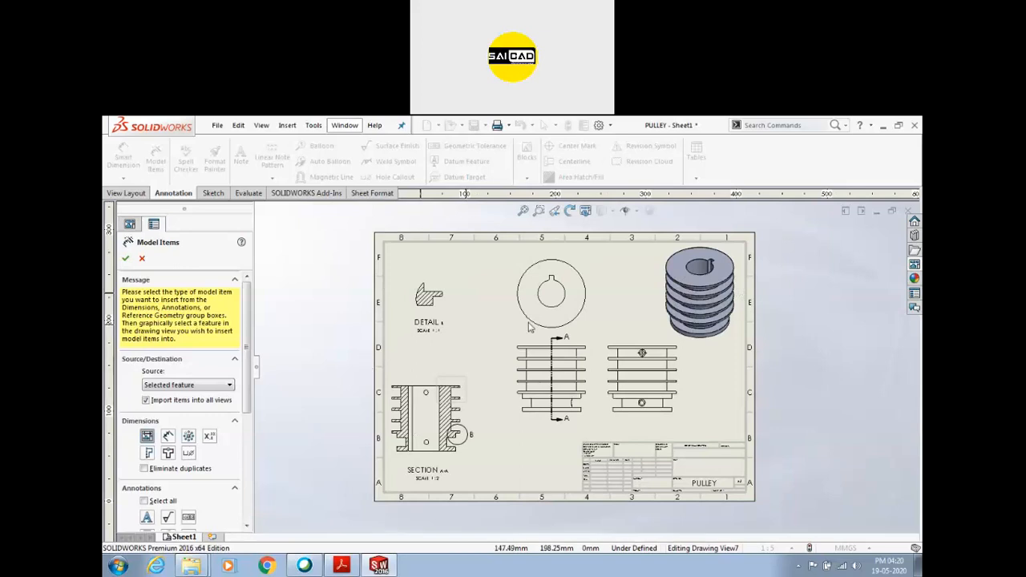
{"action": "left_click", "coordinate": [169, 385]}
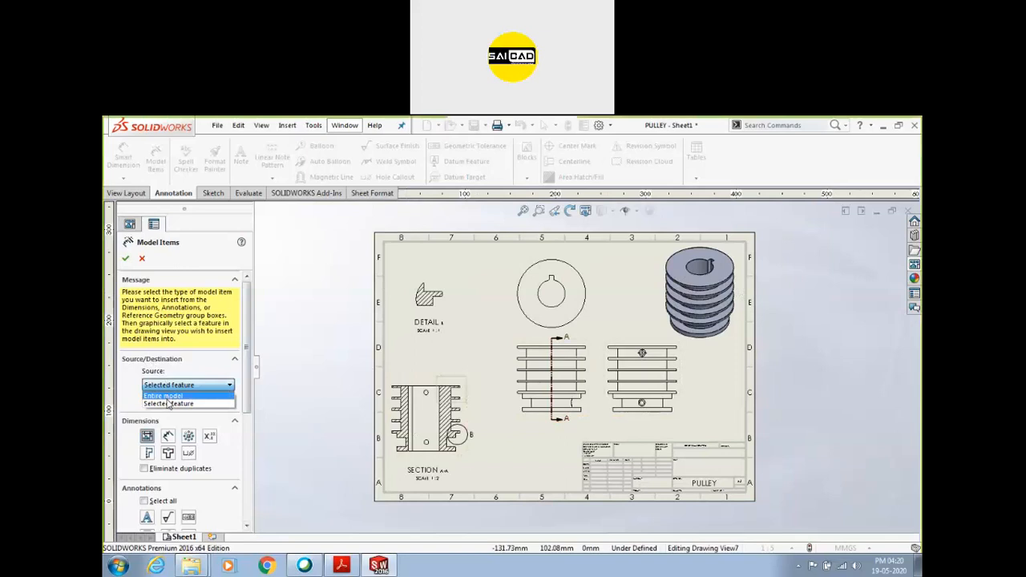
{"action": "left_click", "coordinate": [169, 403]}
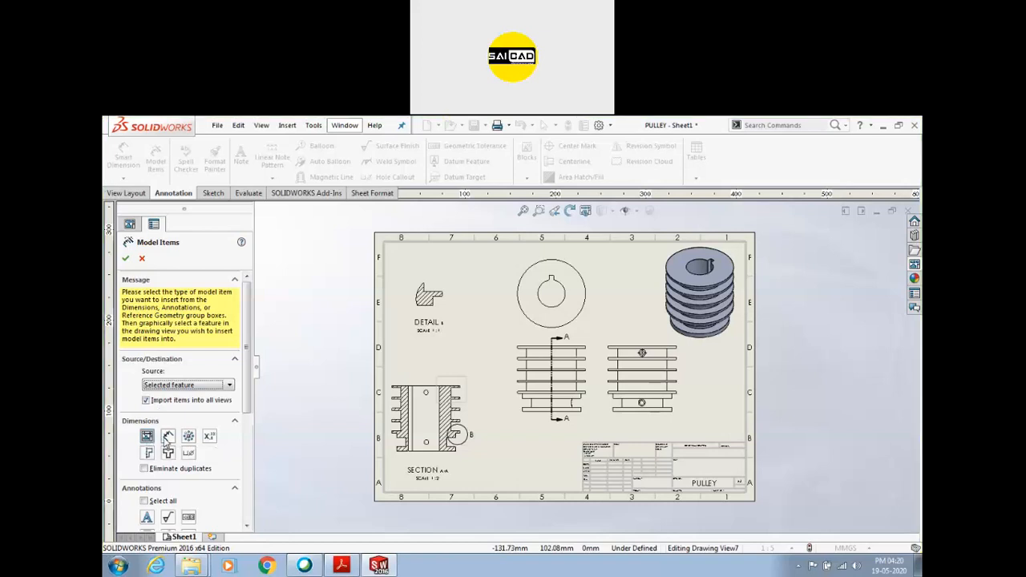
{"action": "left_click", "coordinate": [168, 438]}
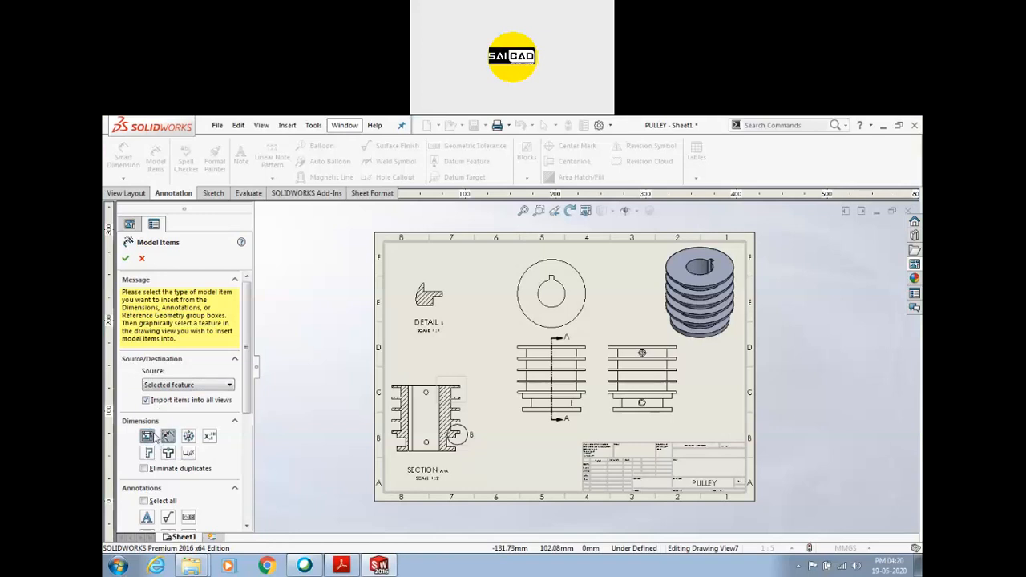
{"action": "left_click", "coordinate": [167, 436]}
Step: Insert the model dimensions into the front view only, trying Selected feature as the source and then accepting Entire model
{"action": "scroll", "coordinate": [578, 353], "scroll_direction": "up", "scroll_amount": 3}
{"action": "scroll", "coordinate": [531, 363], "scroll_direction": "down", "scroll_amount": 3}
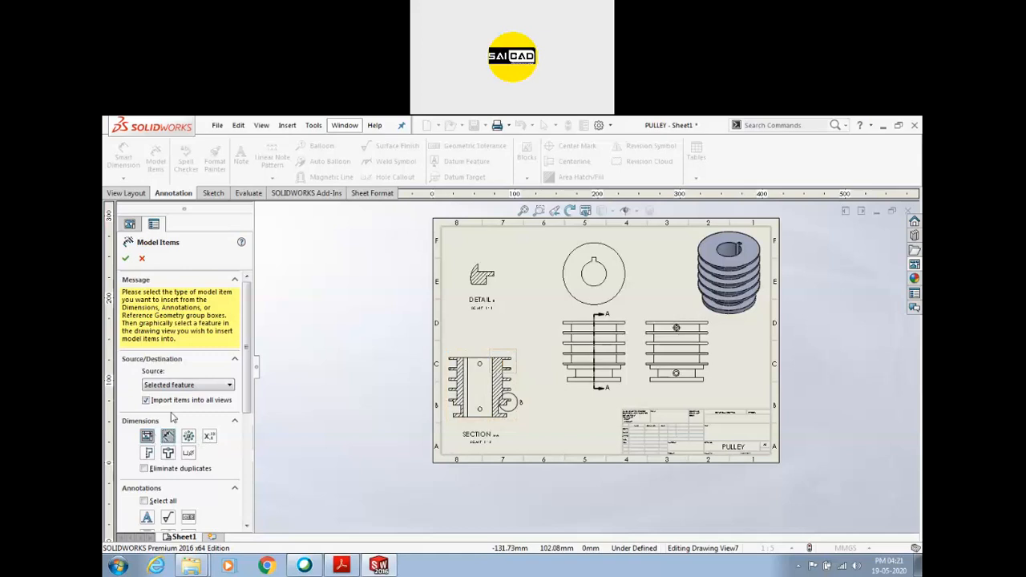
{"action": "scroll", "coordinate": [607, 401], "scroll_direction": "down", "scroll_amount": 3}
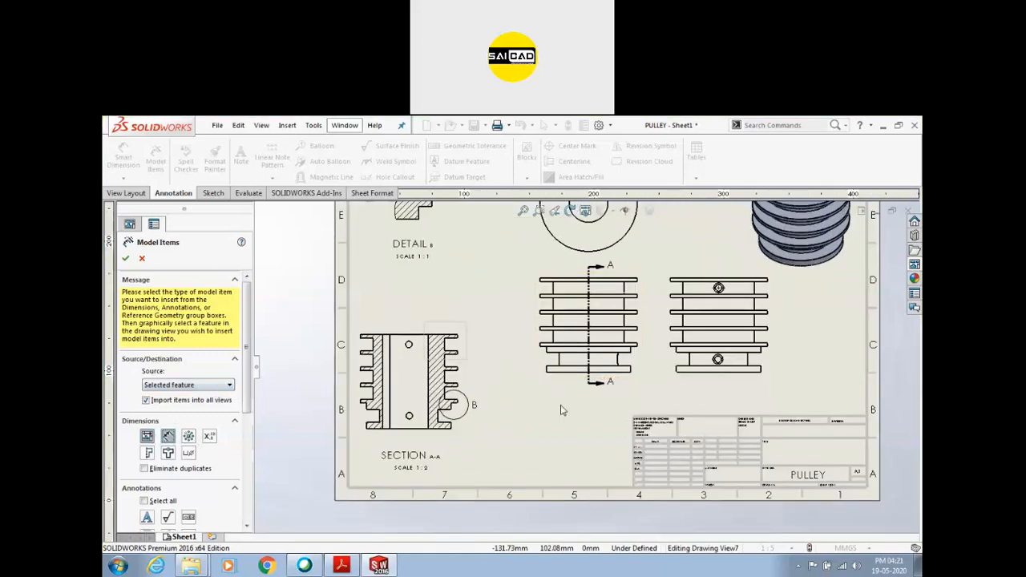
{"action": "scroll", "coordinate": [747, 315], "scroll_direction": "up", "scroll_amount": 4}
{"action": "scroll", "coordinate": [747, 315], "scroll_direction": "down", "scroll_amount": 2}
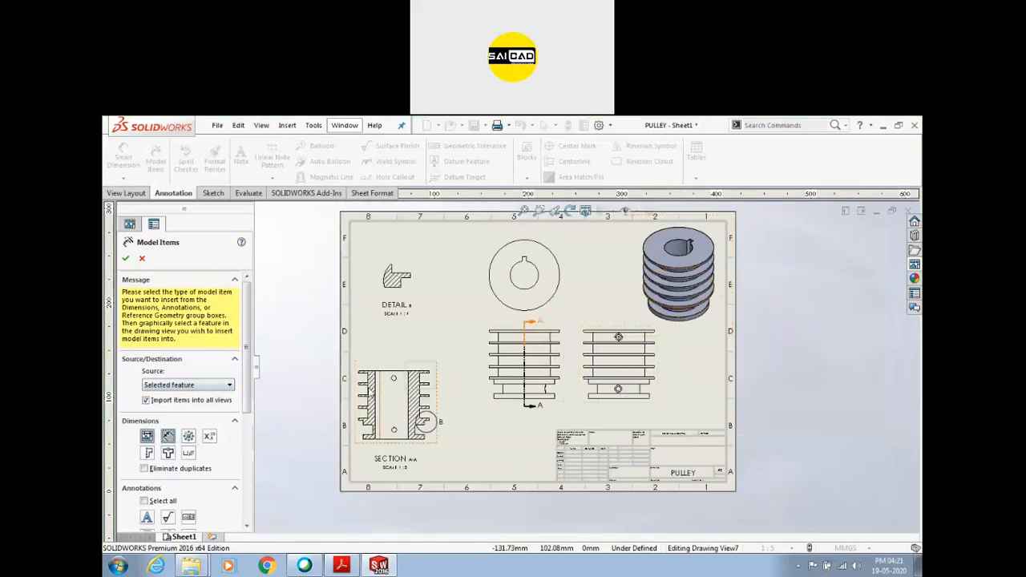
{"action": "left_click", "coordinate": [197, 386]}
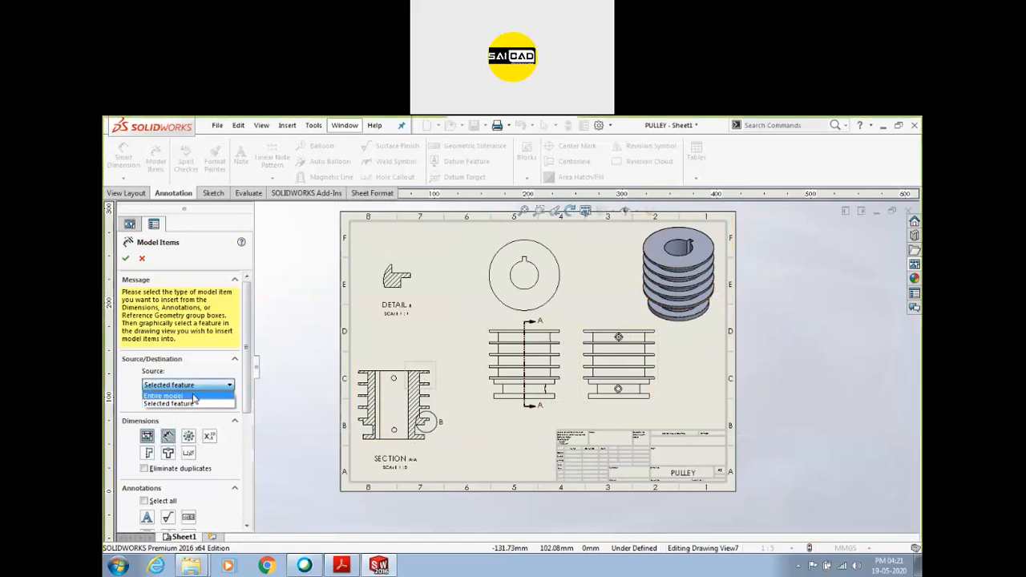
{"action": "left_click", "coordinate": [193, 403]}
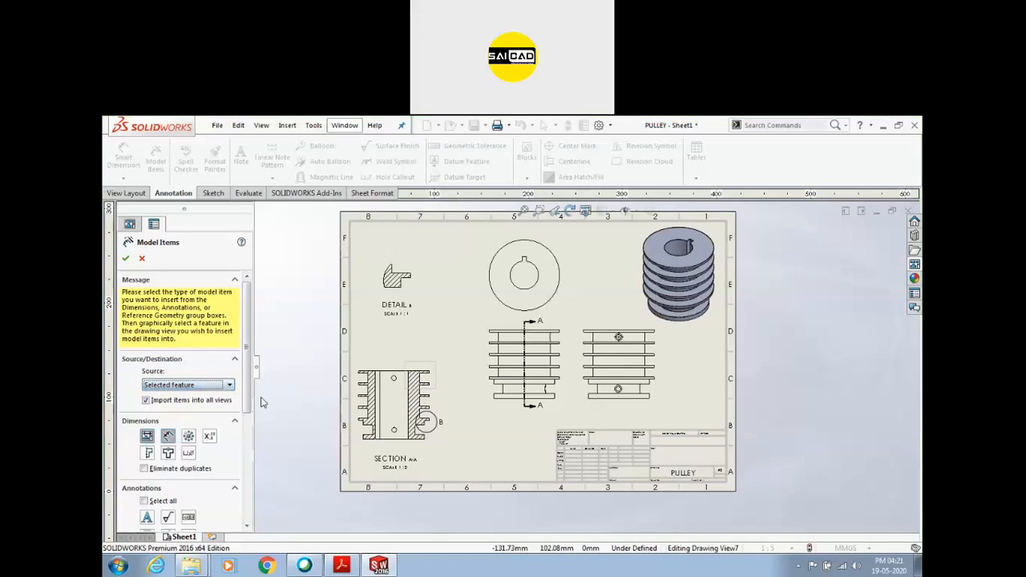
{"action": "left_click", "coordinate": [566, 406]}
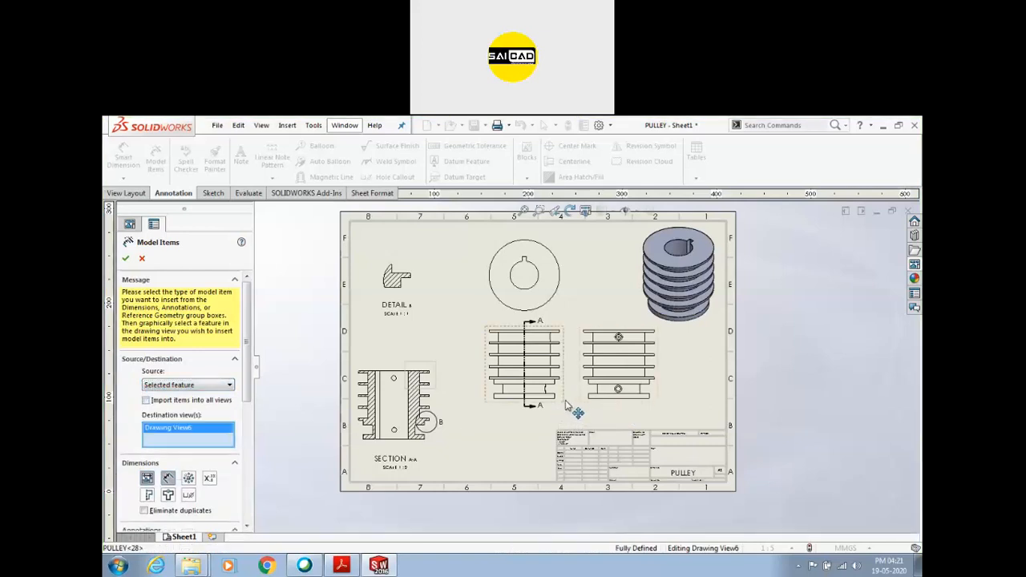
{"action": "left_click", "coordinate": [126, 258]}
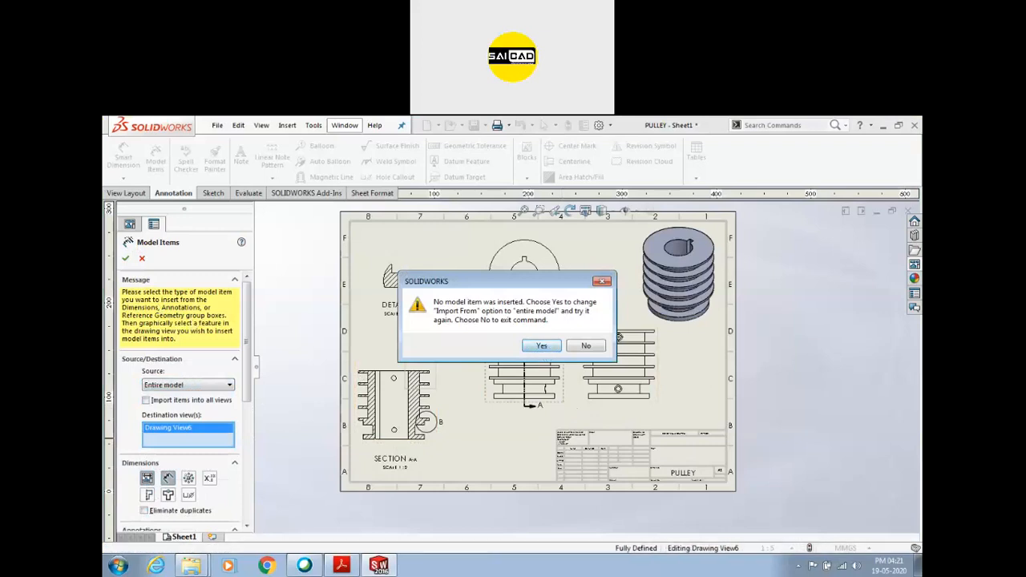
{"action": "left_click", "coordinate": [545, 348]}
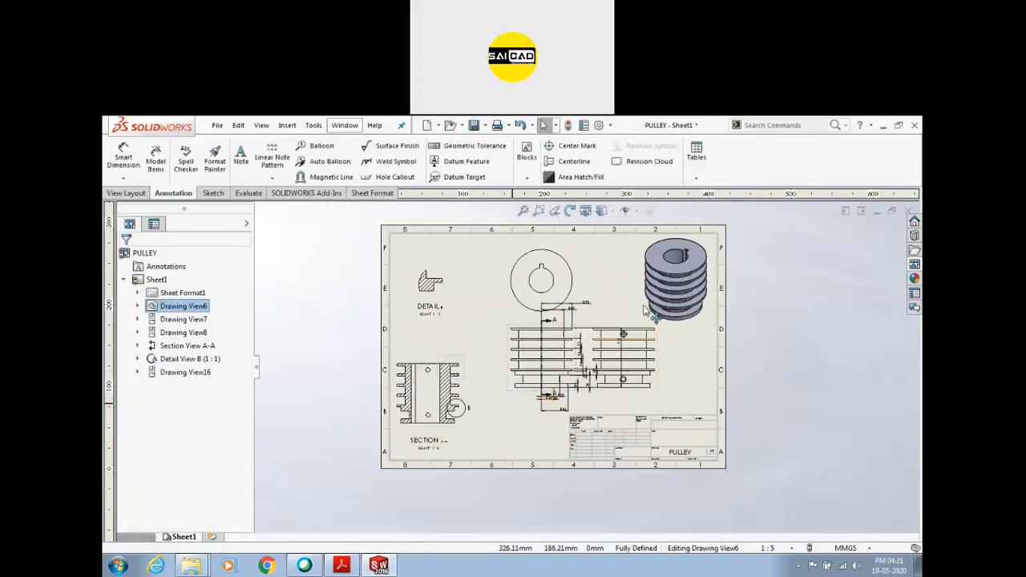
{"action": "scroll", "coordinate": [666, 367], "scroll_direction": "down", "scroll_amount": 2}
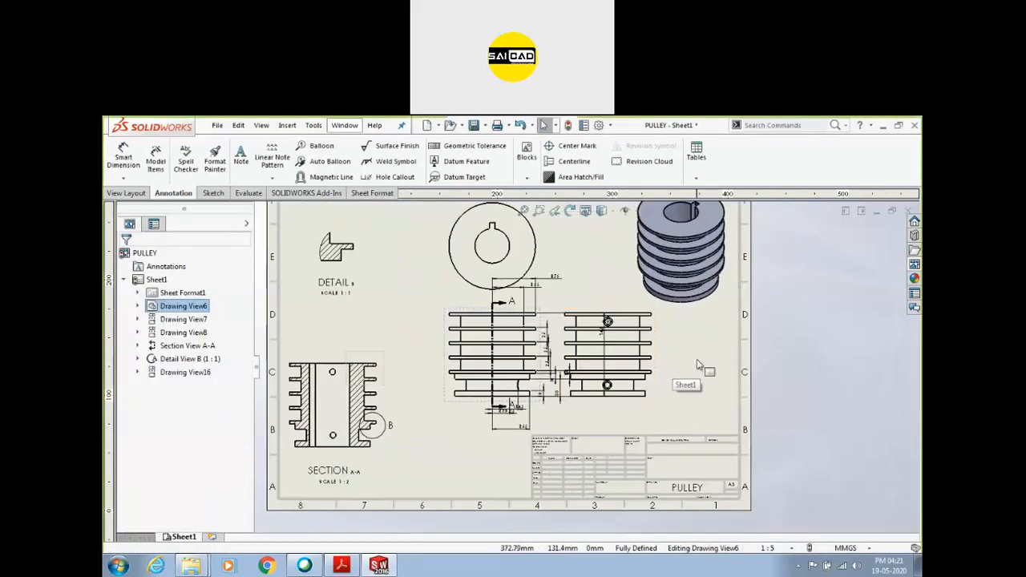
Step: Move the front view closer to section view A-A, widening its gap to the side view for the dimensions
{"action": "left_click", "coordinate": [703, 365]}
{"action": "scroll", "coordinate": [548, 390], "scroll_direction": "down", "scroll_amount": 2}
{"action": "scroll", "coordinate": [491, 399], "scroll_direction": "up", "scroll_amount": 2}
{"action": "left_click_drag", "start_coordinate": [449, 397], "coordinate": [399, 421]}
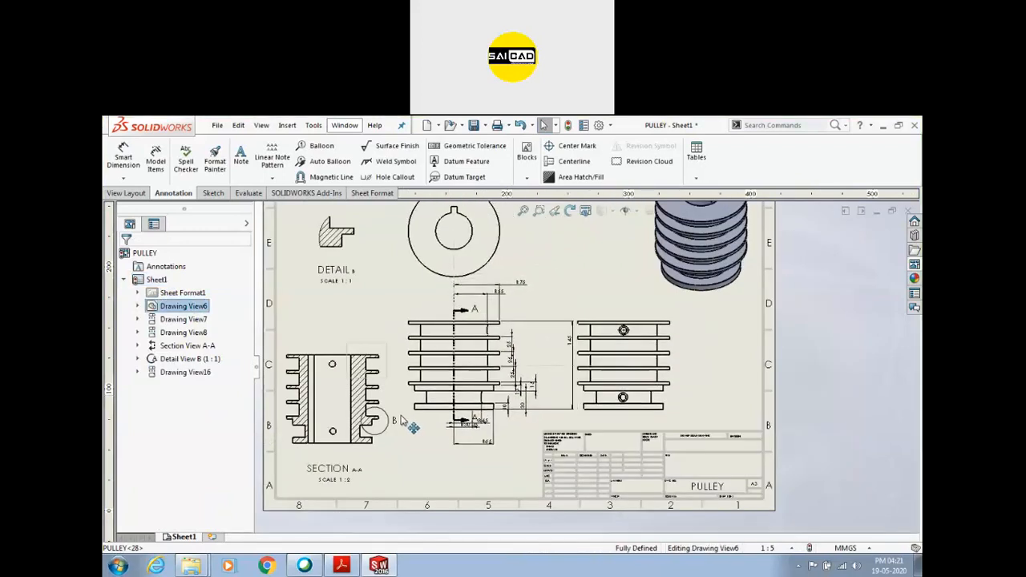
{"action": "left_click", "coordinate": [633, 407]}
Step: Spread the R30.05, R45 and R65 dimensions downward below the front view, clear of the lower section arrow
{"action": "scroll", "coordinate": [475, 412], "scroll_direction": "down", "scroll_amount": 8}
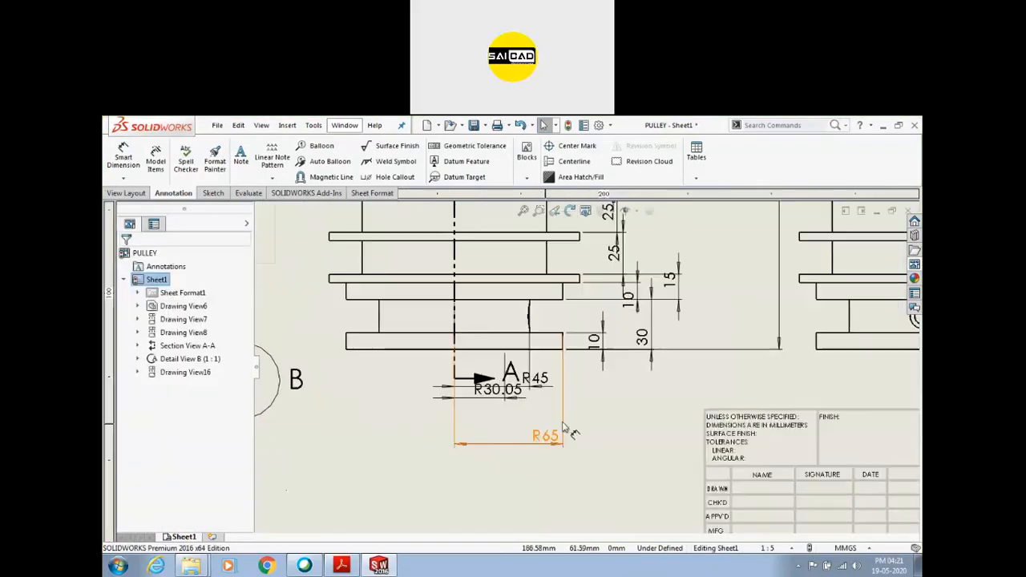
{"action": "left_click_drag", "start_coordinate": [475, 381], "coordinate": [448, 419]}
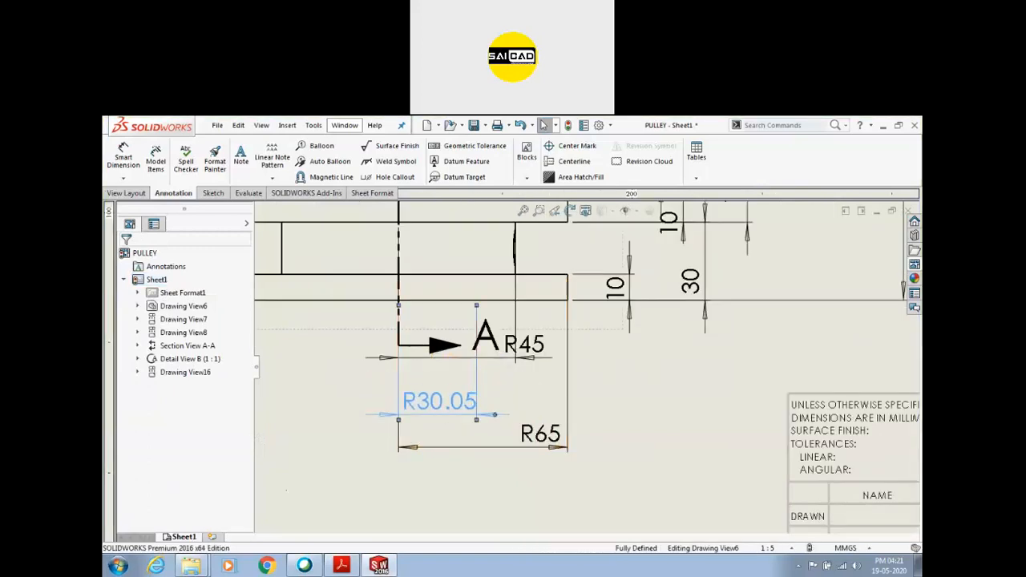
{"action": "left_click_drag", "start_coordinate": [535, 357], "coordinate": [581, 521]}
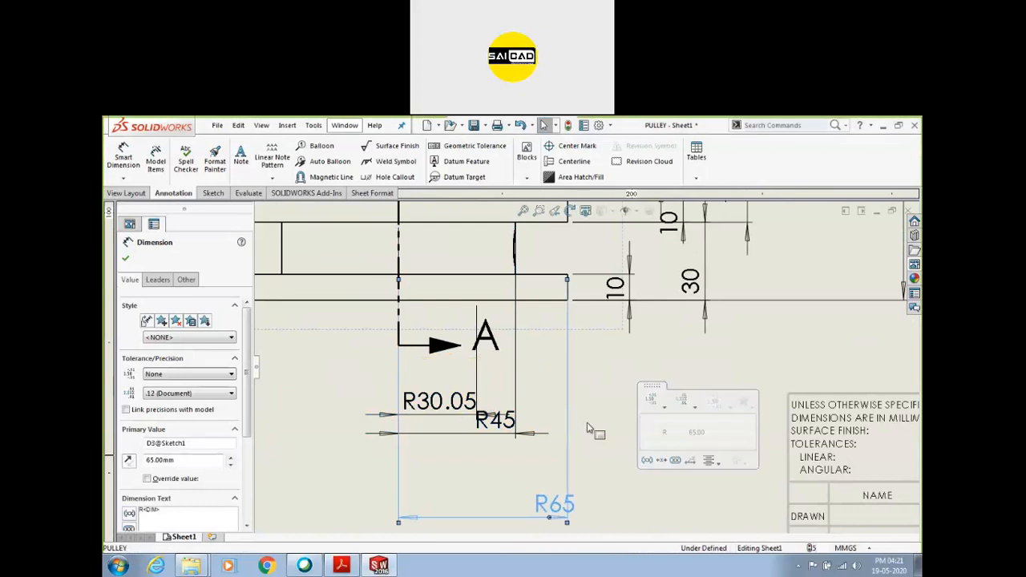
{"action": "left_click", "coordinate": [635, 461]}
{"action": "scroll", "coordinate": [585, 360], "scroll_direction": "down", "scroll_amount": 5}
Step: Rearrange the R65, R45 and R30.05 dimensions beneath the front view into a tidy stack with R30.05 nearest the part
{"action": "scroll", "coordinate": [589, 299], "scroll_direction": "up", "scroll_amount": 2}
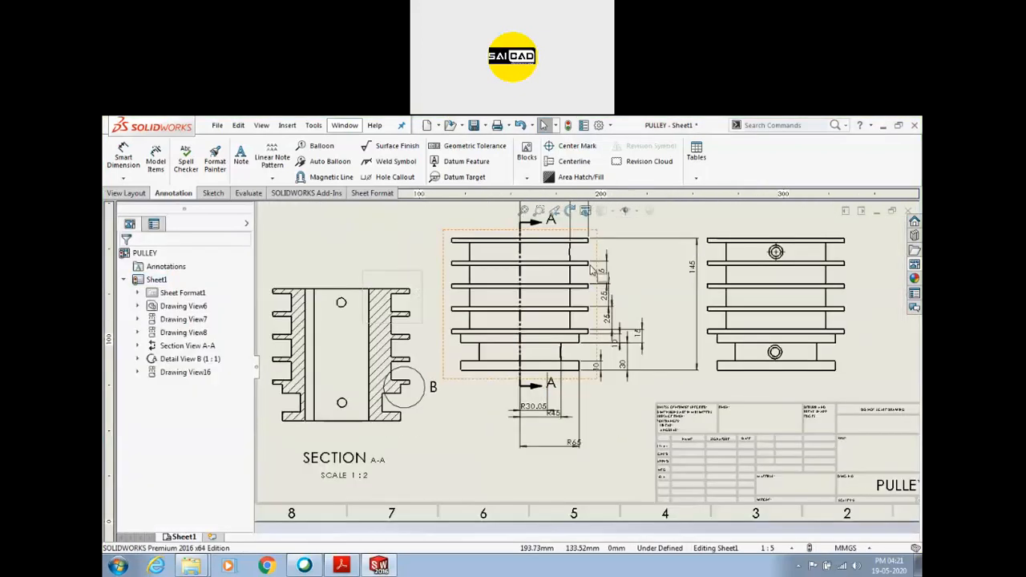
{"action": "scroll", "coordinate": [544, 330], "scroll_direction": "down", "scroll_amount": 2}
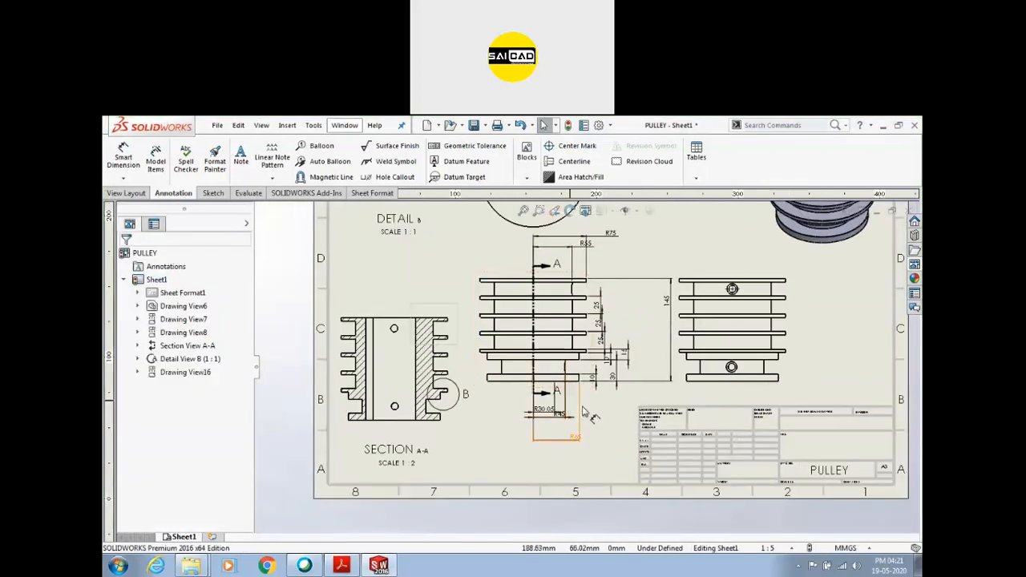
{"action": "scroll", "coordinate": [576, 431], "scroll_direction": "up", "scroll_amount": 2}
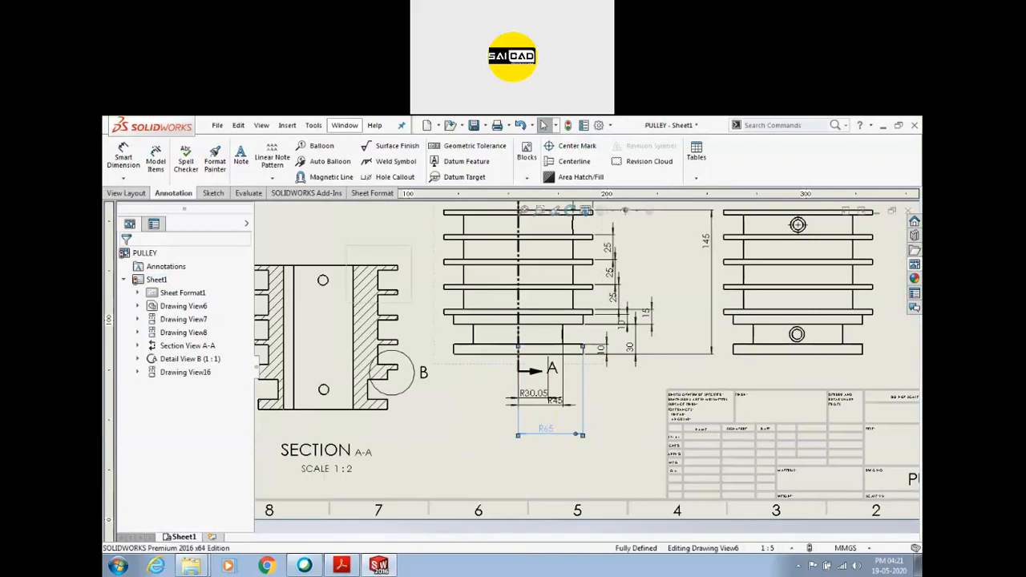
{"action": "left_click", "coordinate": [586, 409]}
{"action": "scroll", "coordinate": [578, 407], "scroll_direction": "up", "scroll_amount": 2}
{"action": "left_click", "coordinate": [558, 405]}
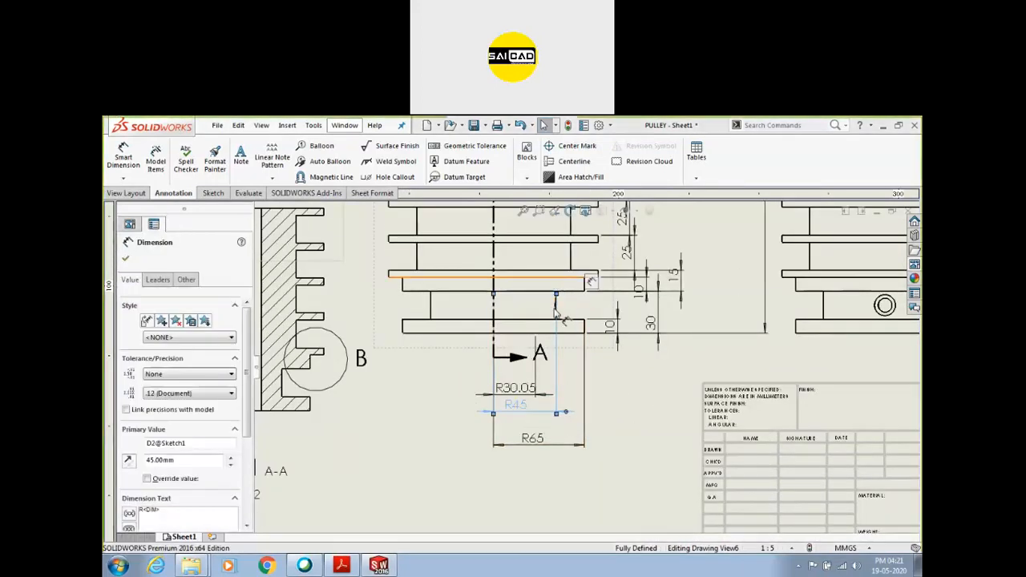
{"action": "left_click_drag", "start_coordinate": [515, 389], "coordinate": [520, 379]}
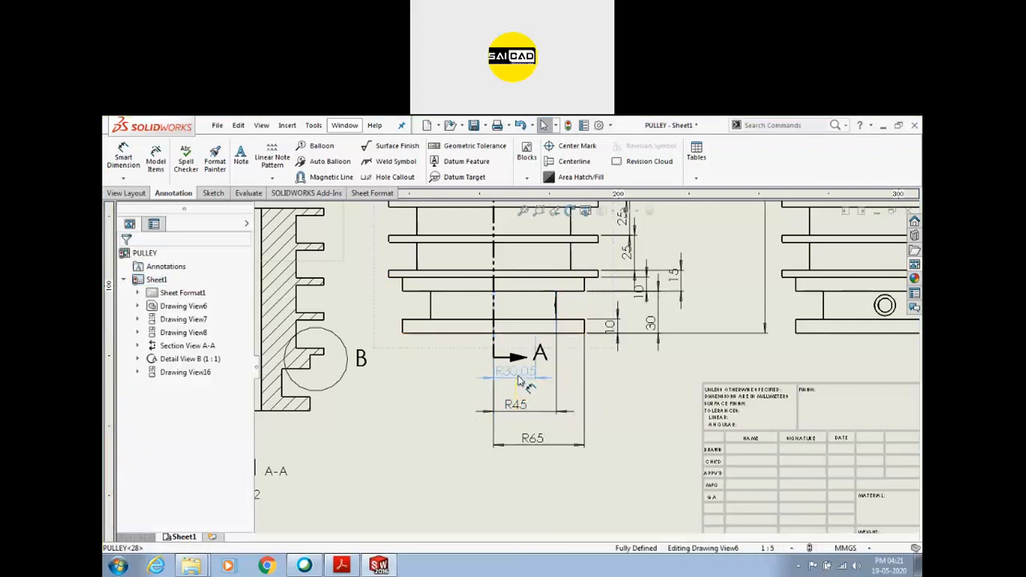
Step: Delete the R30.05 dimension beneath the front view
{"action": "left_click", "coordinate": [519, 382]}
{"action": "scroll", "coordinate": [529, 384], "scroll_direction": "down", "scroll_amount": 3}
{"action": "scroll", "coordinate": [545, 387], "scroll_direction": "up", "scroll_amount": 2}
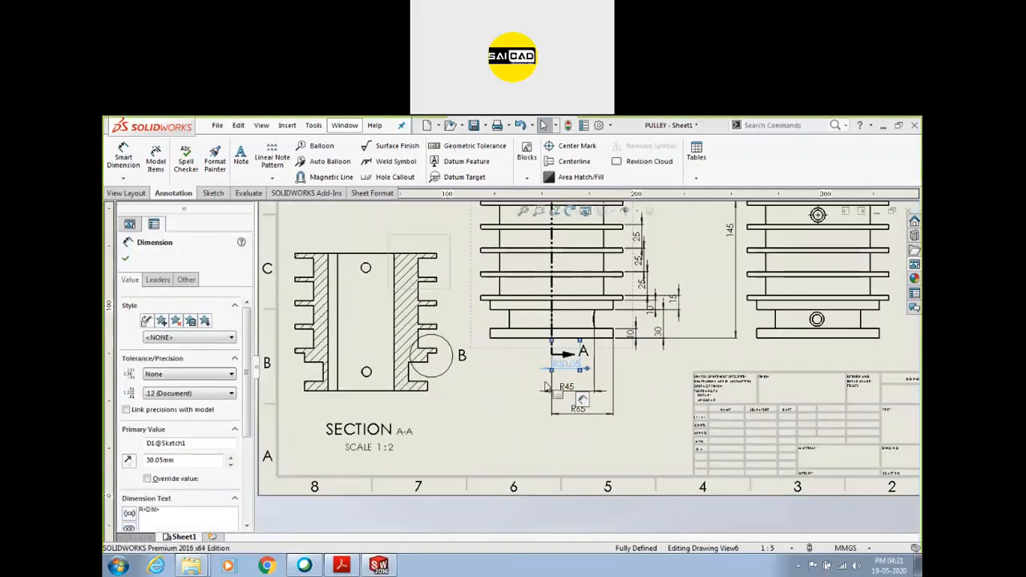
{"action": "scroll", "coordinate": [545, 388], "scroll_direction": "up", "scroll_amount": 2}
{"action": "key", "text": "Delete"}
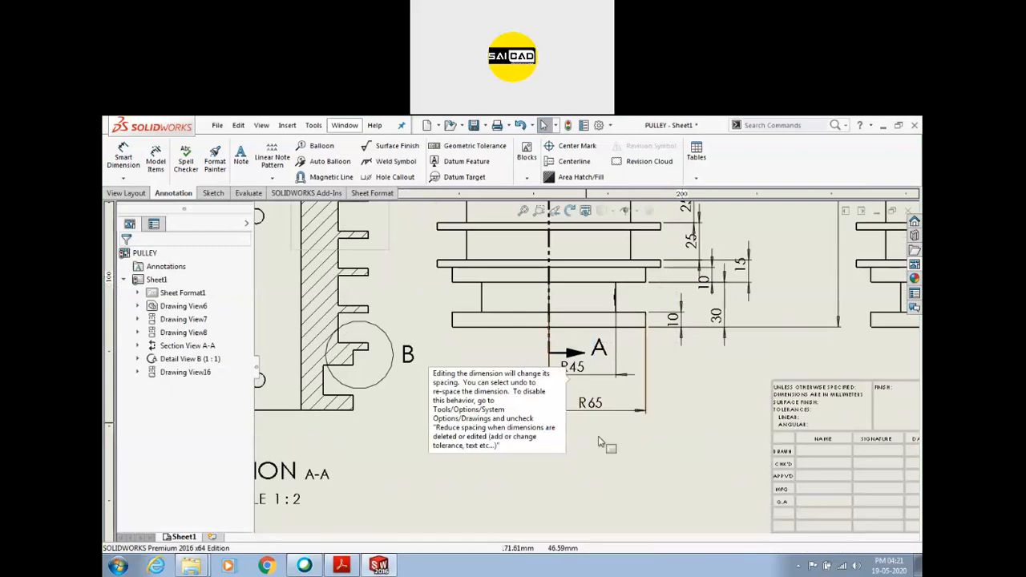
{"action": "scroll", "coordinate": [593, 417], "scroll_direction": "down", "scroll_amount": 3}
{"action": "scroll", "coordinate": [641, 365], "scroll_direction": "up", "scroll_amount": 3}
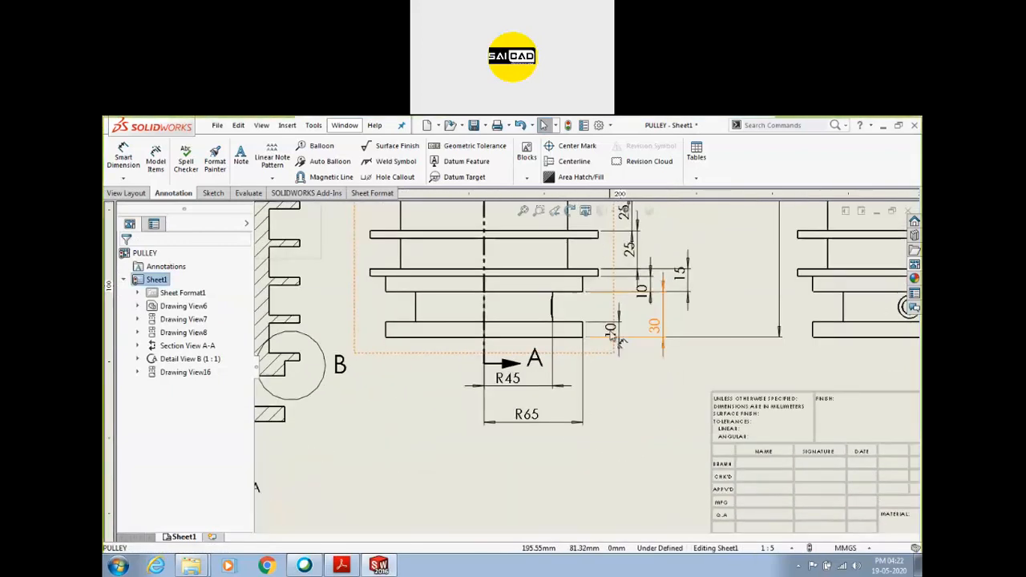
{"action": "scroll", "coordinate": [610, 344], "scroll_direction": "up", "scroll_amount": 2}
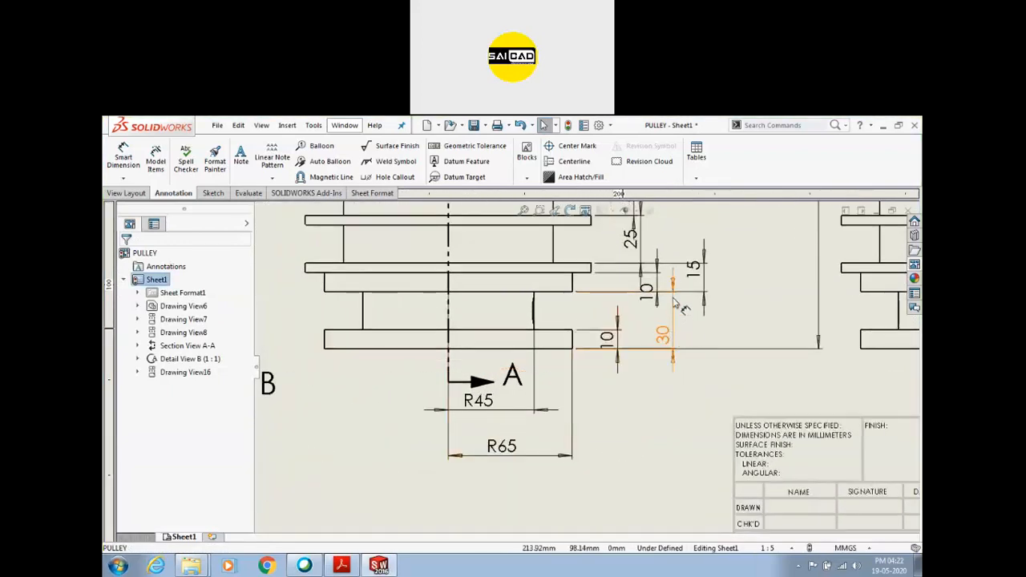
Step: Reposition the upper 10 dimension and the 15 dimension beside the front view's lower flanges so they no longer crowd each other
{"action": "scroll", "coordinate": [677, 309], "scroll_direction": "up", "scroll_amount": 2}
{"action": "left_click_drag", "start_coordinate": [623, 344], "coordinate": [669, 248]}
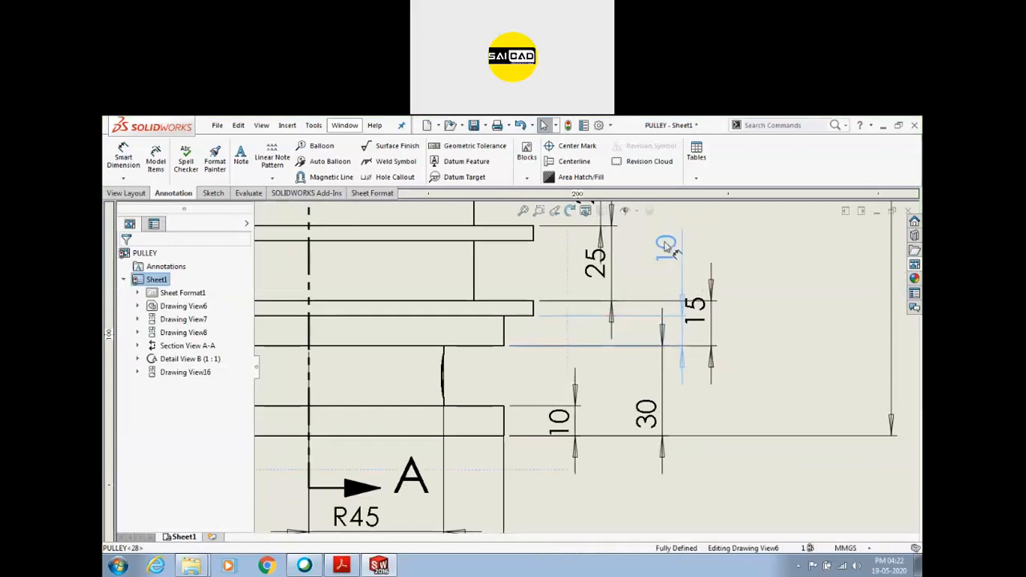
{"action": "left_click_drag", "start_coordinate": [645, 269], "coordinate": [640, 264]}
{"action": "left_click", "coordinate": [732, 314]}
{"action": "mouse_move", "coordinate": [708, 319]}
{"action": "left_mouse_down"}
{"action": "mouse_move", "coordinate": [735, 314]}
{"action": "mouse_move", "coordinate": [744, 264]}
{"action": "mouse_move", "coordinate": [734, 297]}
{"action": "left_mouse_up"}
{"action": "scroll", "coordinate": [732, 298], "scroll_direction": "down", "scroll_amount": 4}
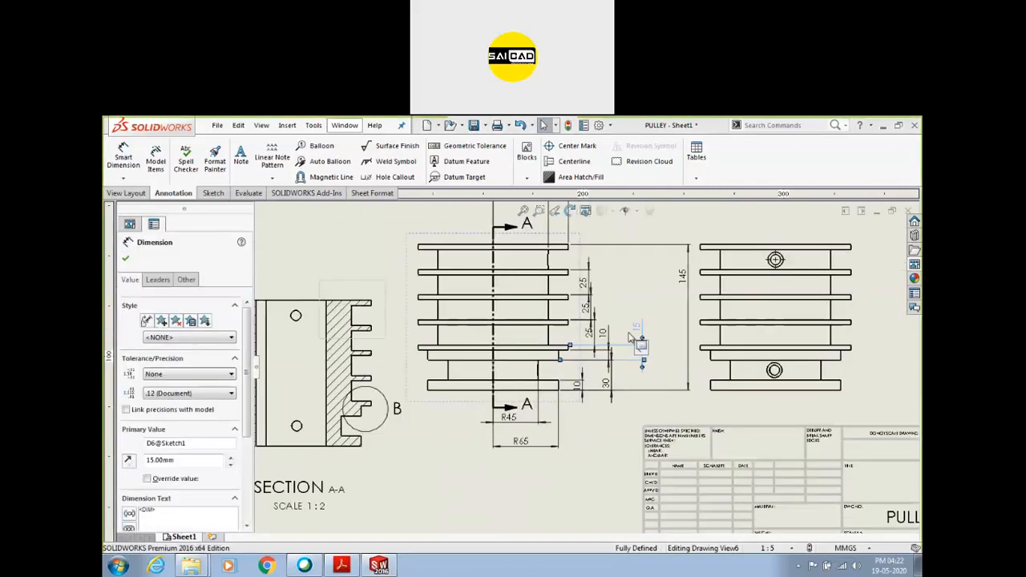
Step: Delete the two lower duplicate 25 spacing dimensions from the front view, keeping the uppermost one
{"action": "scroll", "coordinate": [632, 322], "scroll_direction": "up", "scroll_amount": 3}
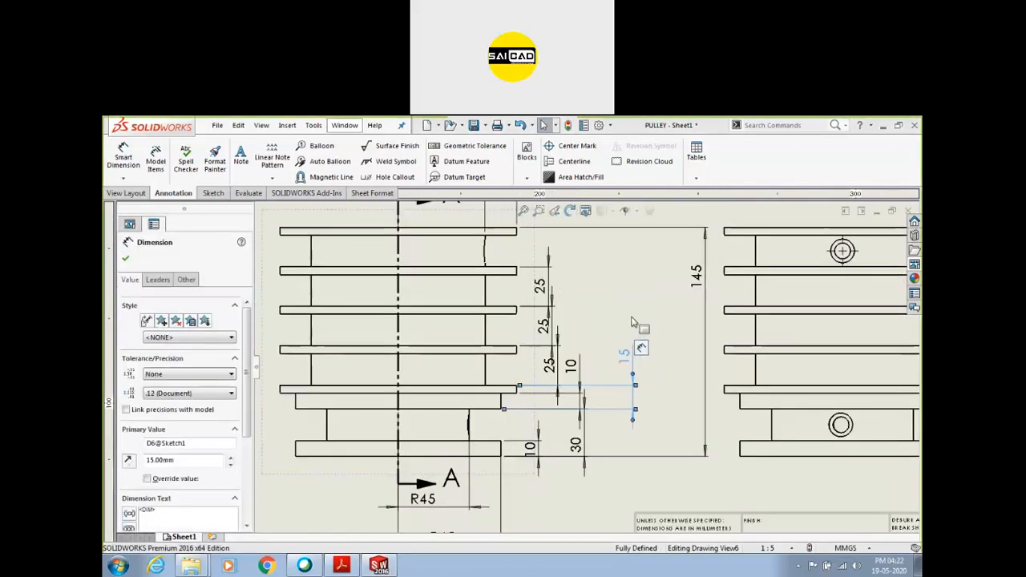
{"action": "left_click", "coordinate": [539, 371]}
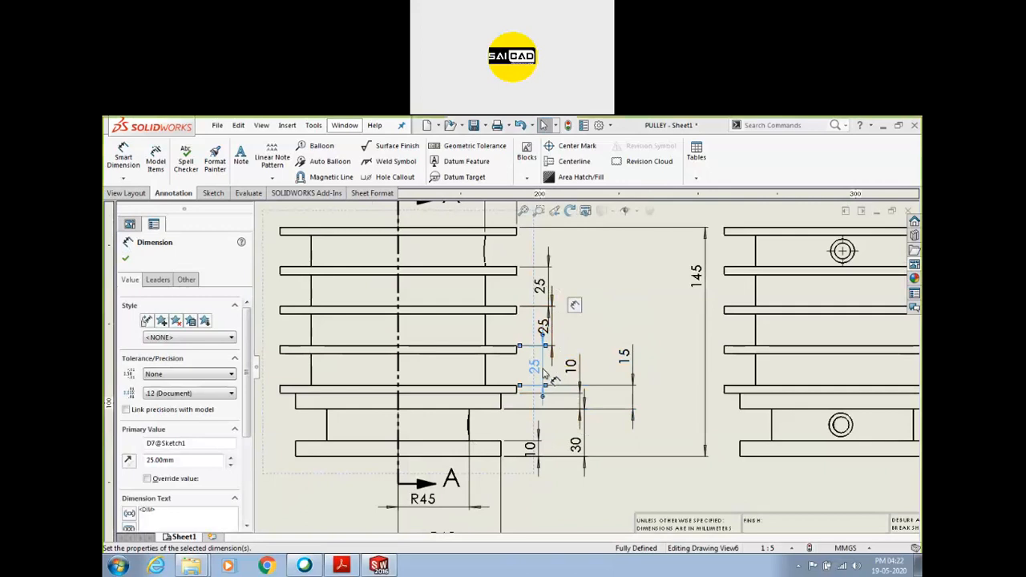
{"action": "key", "text": "Delete"}
{"action": "left_click", "coordinate": [548, 341]}
{"action": "key", "text": "Delete"}
{"action": "scroll", "coordinate": [591, 330], "scroll_direction": "down", "scroll_amount": 3}
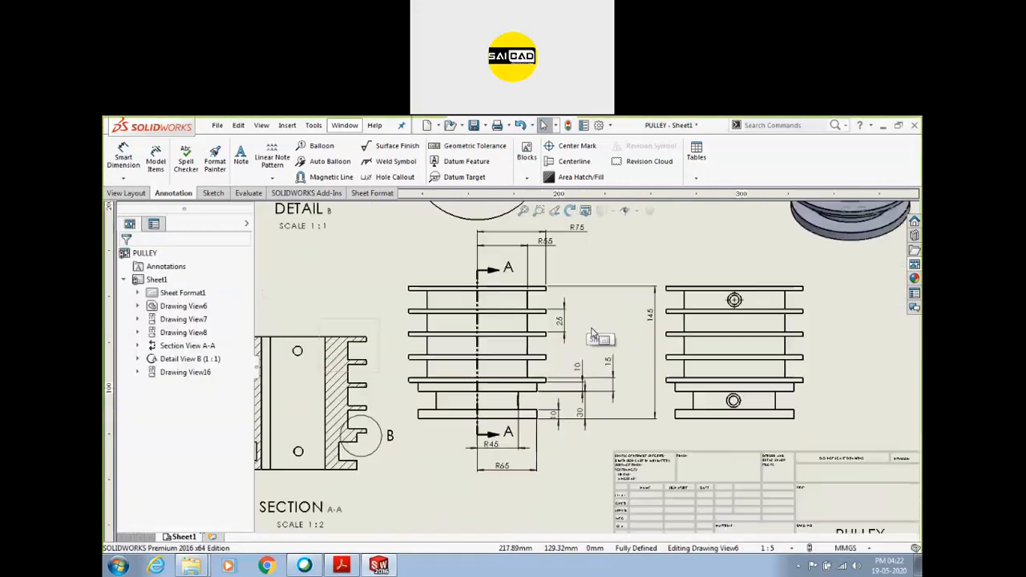
Step: Move the R55 dimension closer to the top of the front view with its text between the extension lines
{"action": "scroll", "coordinate": [531, 337], "scroll_direction": "up", "scroll_amount": 2}
{"action": "scroll", "coordinate": [572, 347], "scroll_direction": "up", "scroll_amount": 2}
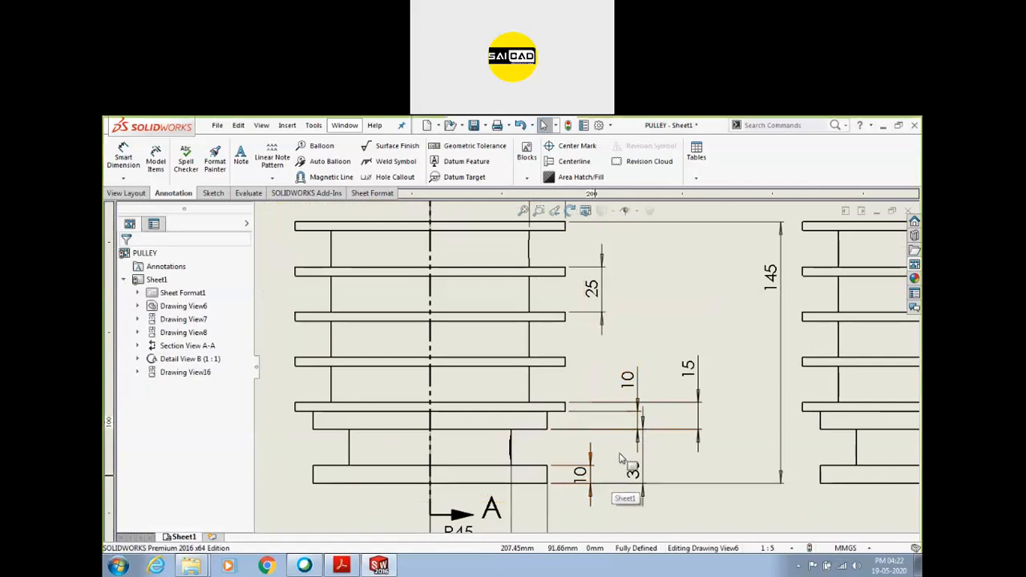
{"action": "scroll", "coordinate": [561, 433], "scroll_direction": "up", "scroll_amount": 2}
{"action": "scroll", "coordinate": [545, 409], "scroll_direction": "down", "scroll_amount": 4}
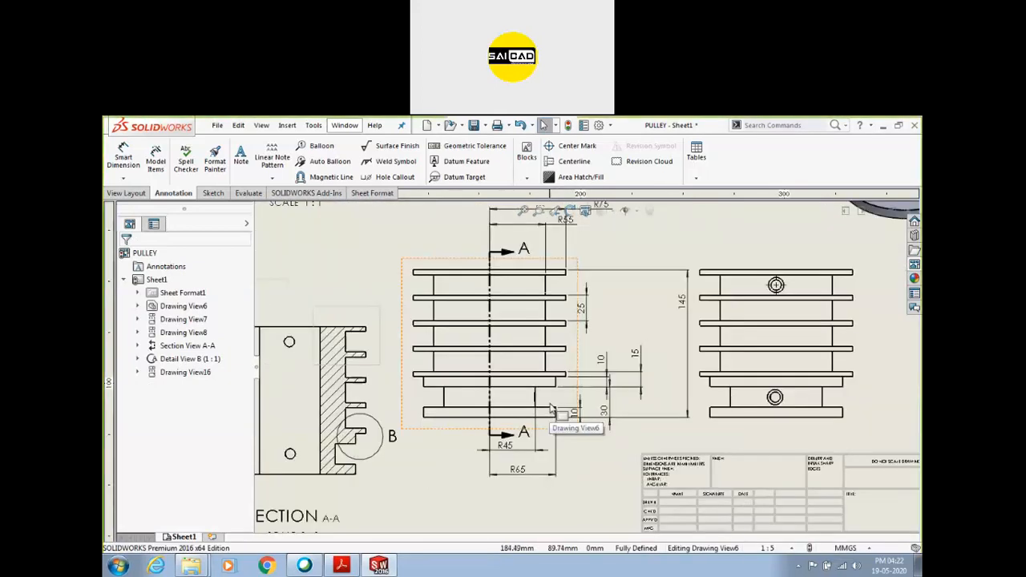
{"action": "scroll", "coordinate": [564, 353], "scroll_direction": "down", "scroll_amount": 1}
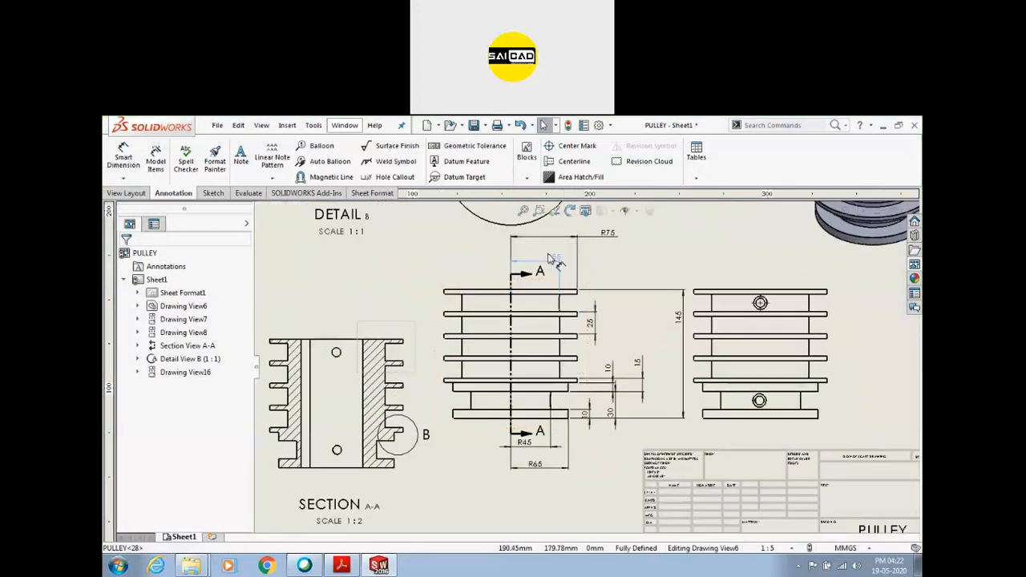
{"action": "left_click", "coordinate": [596, 269]}
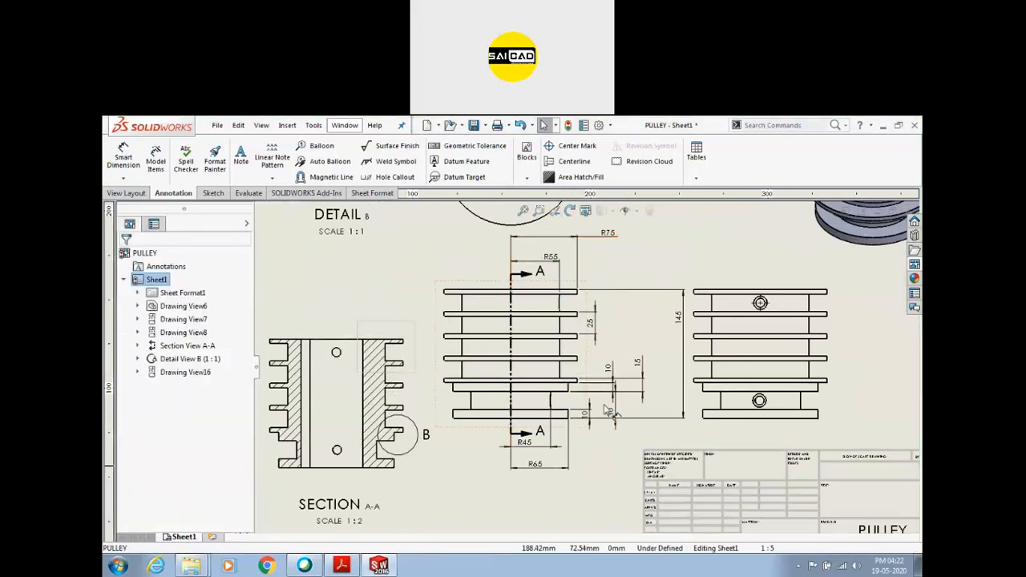
Step: Move the 145 overall height dimension closer to the front view, away from the neighbouring side view
{"action": "scroll", "coordinate": [718, 400], "scroll_direction": "down", "scroll_amount": 3}
{"action": "scroll", "coordinate": [641, 341], "scroll_direction": "up", "scroll_amount": 3}
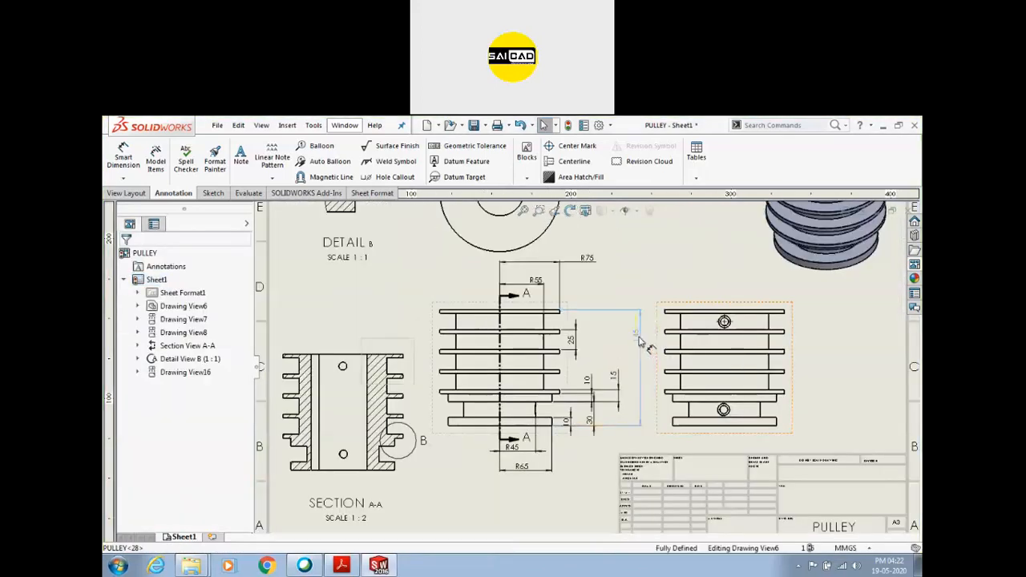
{"action": "left_click", "coordinate": [636, 343]}
{"action": "left_click", "coordinate": [618, 429]}
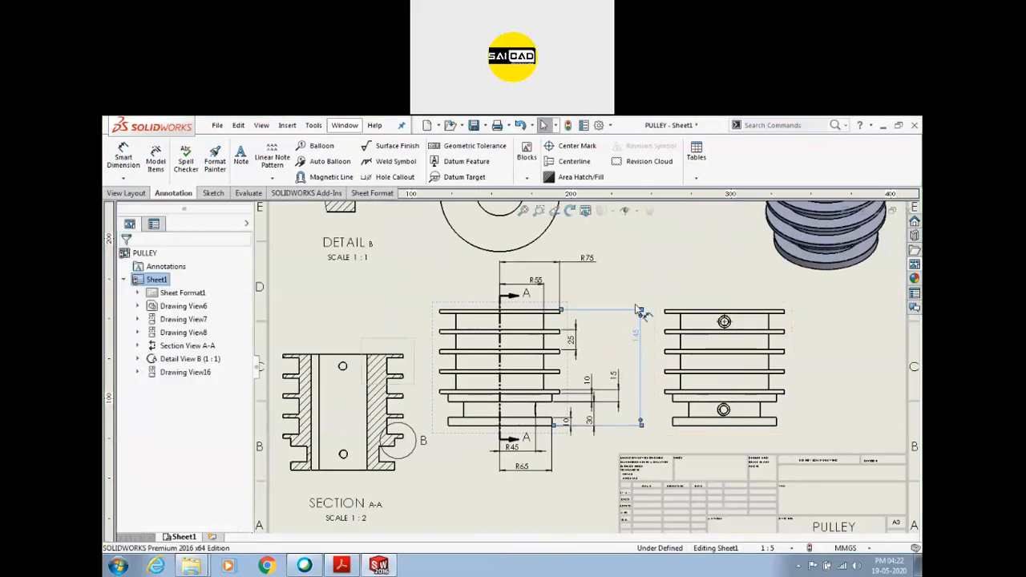
Step: Insert model dimensions into Section View A-A with Model Items, using Selected feature as the source and not importing into all views
{"action": "key", "text": "f"}
{"action": "scroll", "coordinate": [551, 417], "scroll_direction": "up", "scroll_amount": 2}
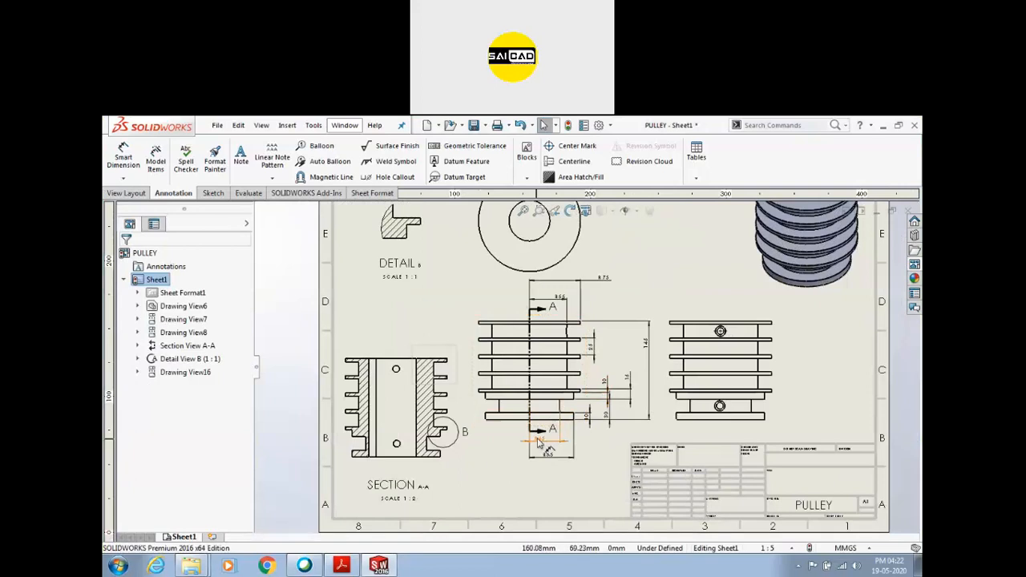
{"action": "scroll", "coordinate": [525, 445], "scroll_direction": "up", "scroll_amount": 1}
{"action": "scroll", "coordinate": [519, 368], "scroll_direction": "down", "scroll_amount": 1}
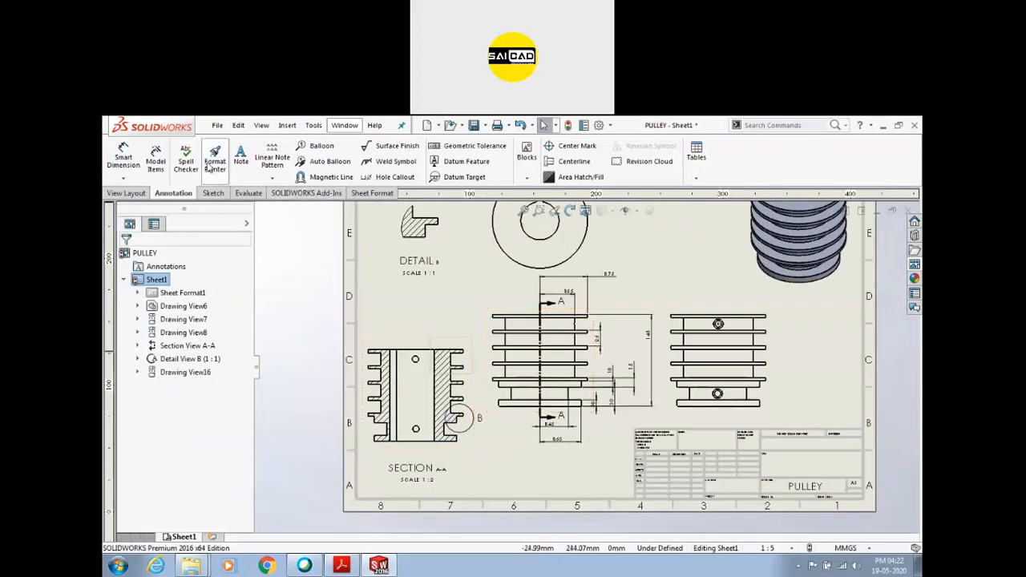
{"action": "left_click", "coordinate": [154, 162]}
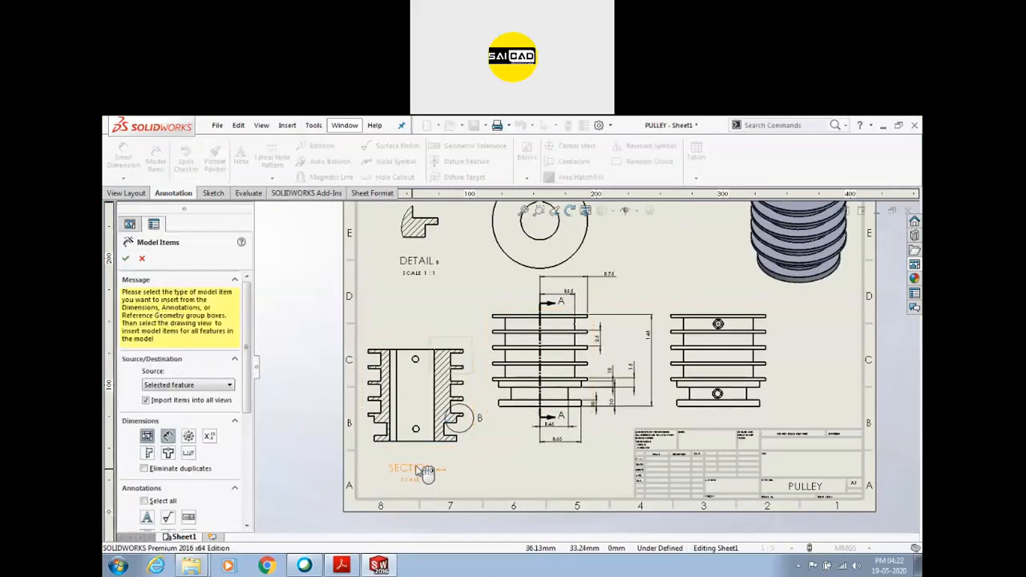
{"action": "scroll", "coordinate": [475, 461], "scroll_direction": "up", "scroll_amount": 2}
{"action": "left_click", "coordinate": [479, 405]}
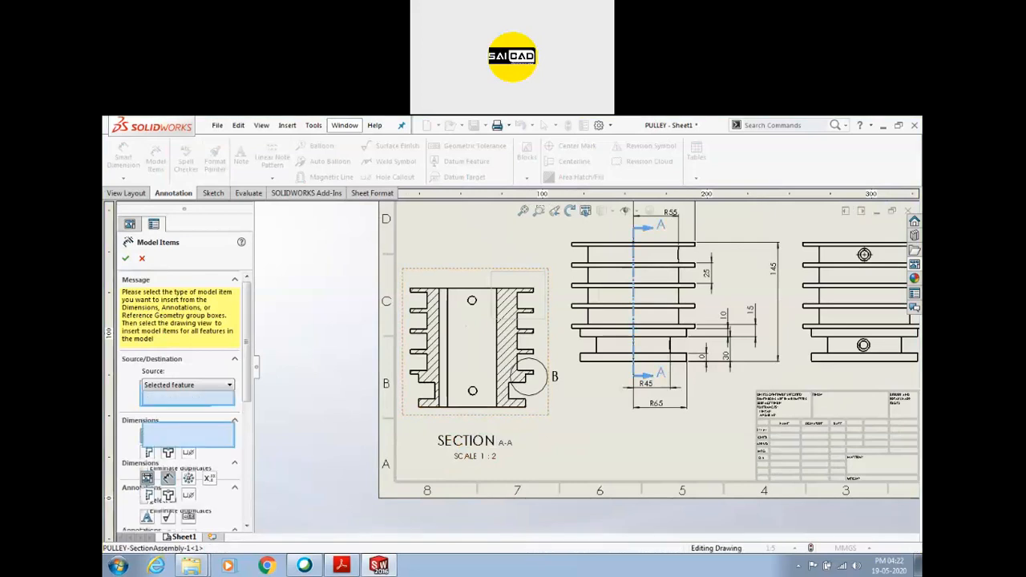
{"action": "left_click", "coordinate": [126, 259]}
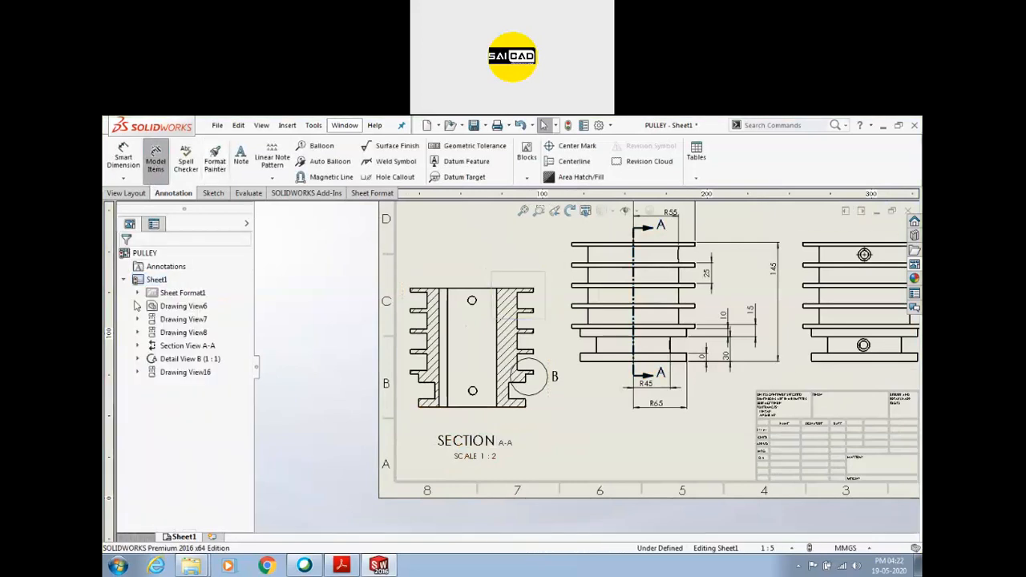
{"action": "left_click", "coordinate": [407, 420]}
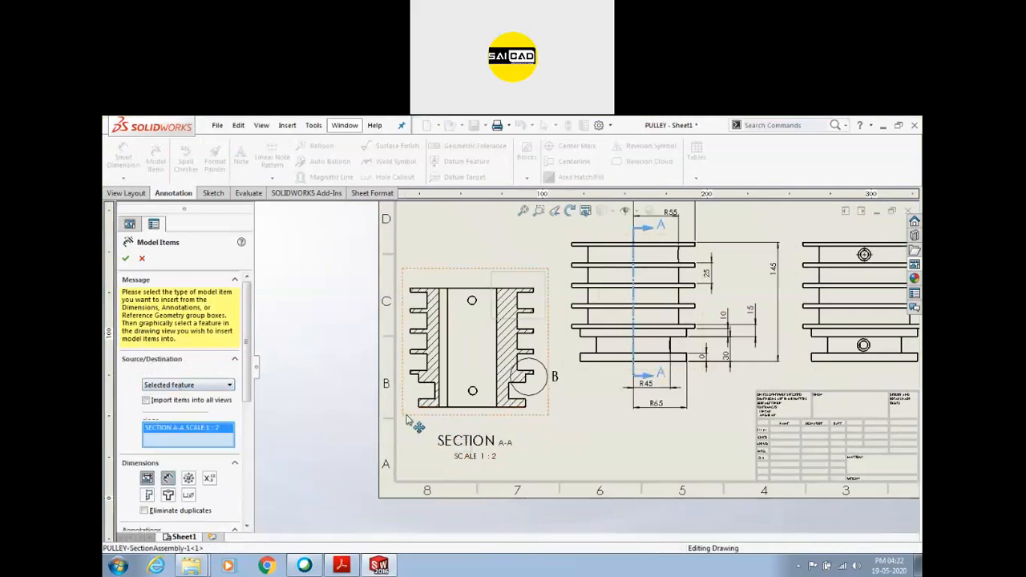
{"action": "left_click", "coordinate": [125, 259]}
{"action": "left_click", "coordinate": [545, 348]}
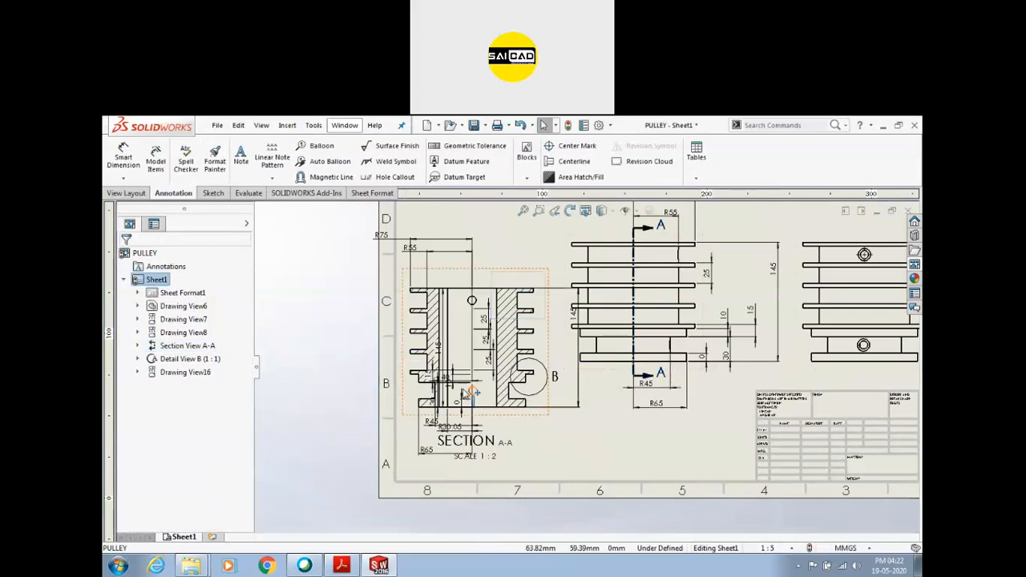
Step: Delete the outer 145 dimension and the R65, R45 and 30 dimensions from Section View A-A
{"action": "scroll", "coordinate": [542, 403], "scroll_direction": "up", "scroll_amount": 1}
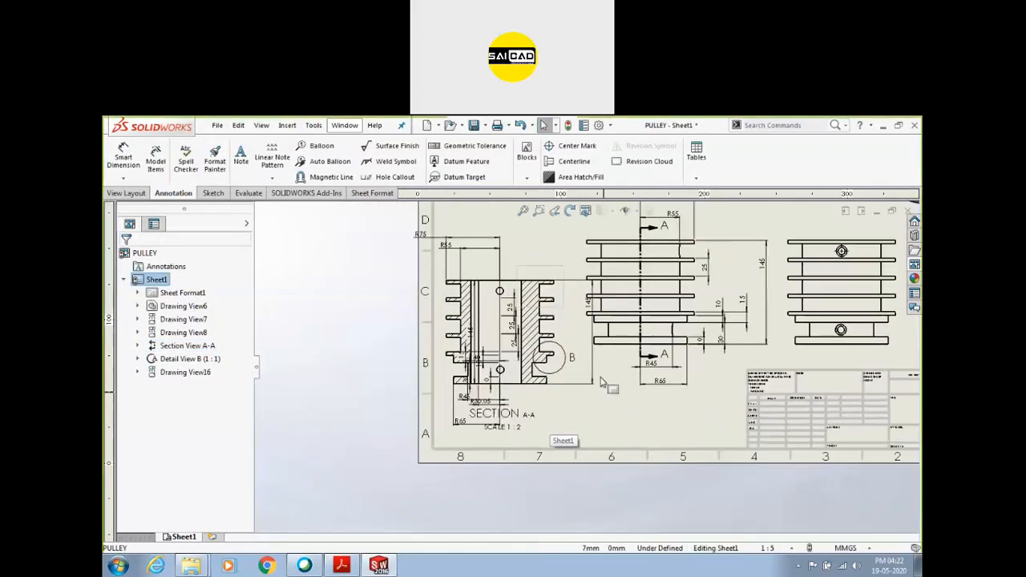
{"action": "left_click", "coordinate": [593, 378]}
{"action": "key", "text": "Delete"}
{"action": "scroll", "coordinate": [471, 398], "scroll_direction": "down", "scroll_amount": 3}
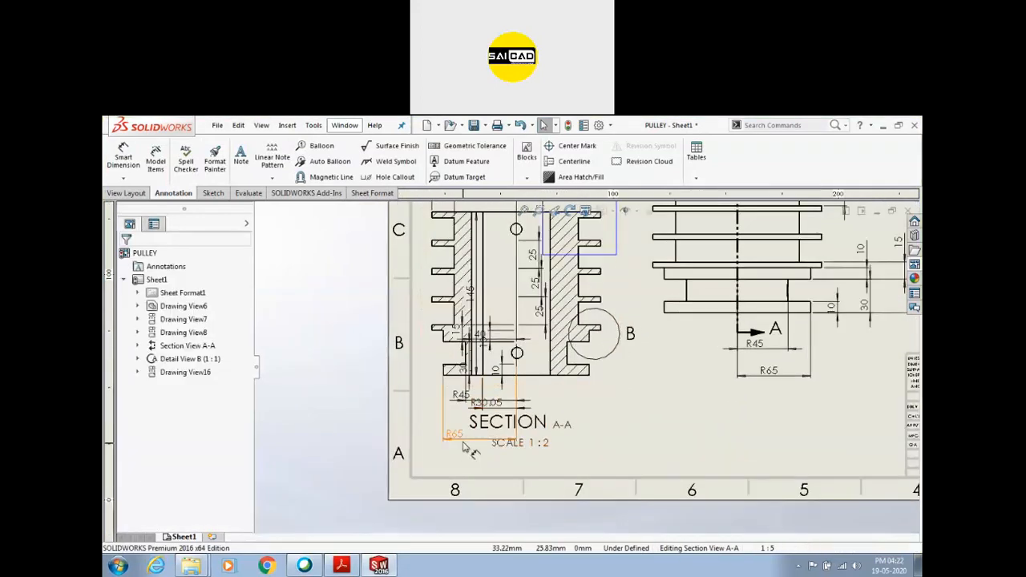
{"action": "scroll", "coordinate": [452, 421], "scroll_direction": "down", "scroll_amount": 3}
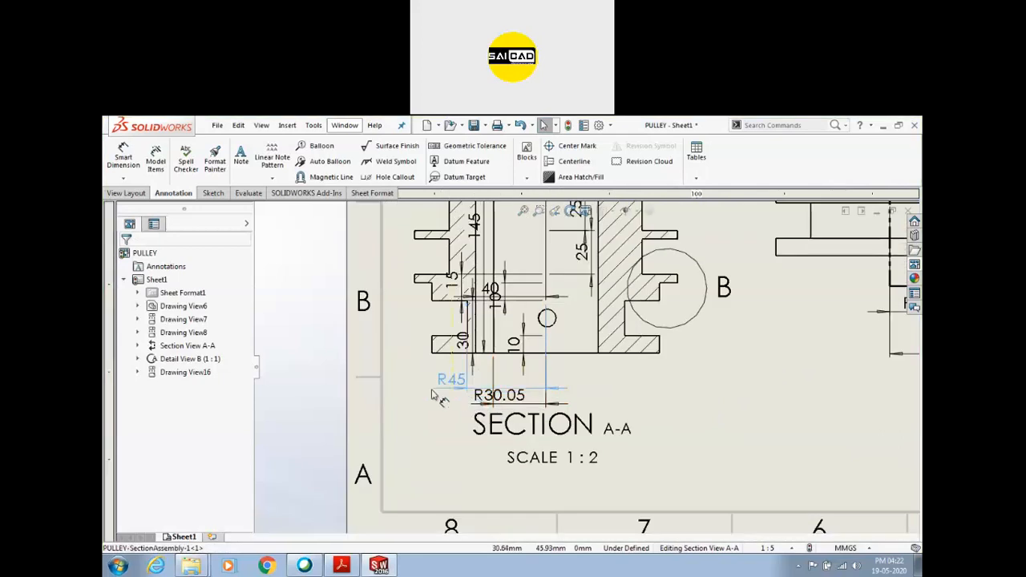
{"action": "left_click", "coordinate": [403, 398]}
{"action": "key", "text": "Delete"}
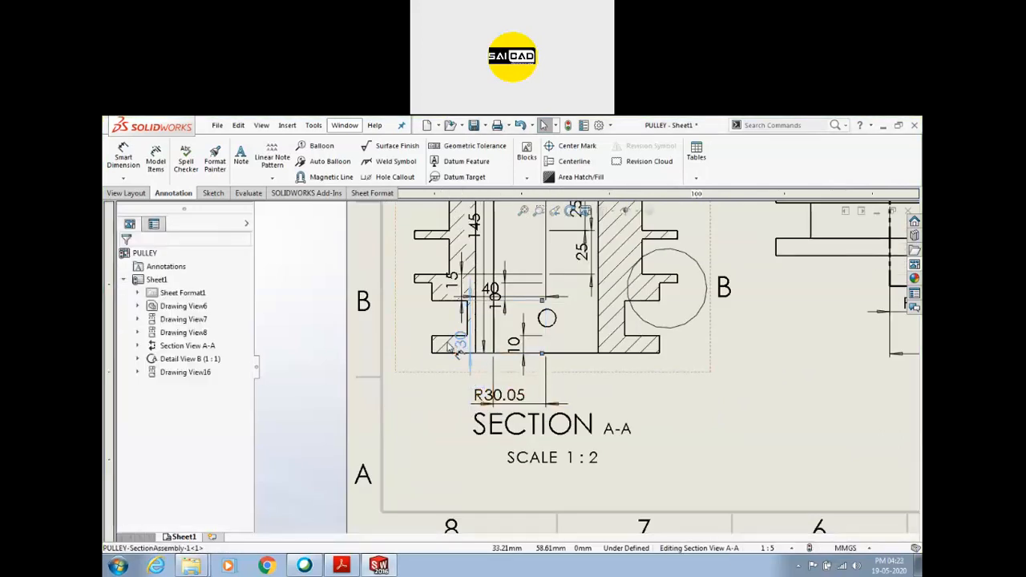
{"action": "left_click", "coordinate": [407, 353]}
{"action": "key", "text": "Delete"}
{"action": "scroll", "coordinate": [435, 213], "scroll_direction": "down", "scroll_amount": 2}
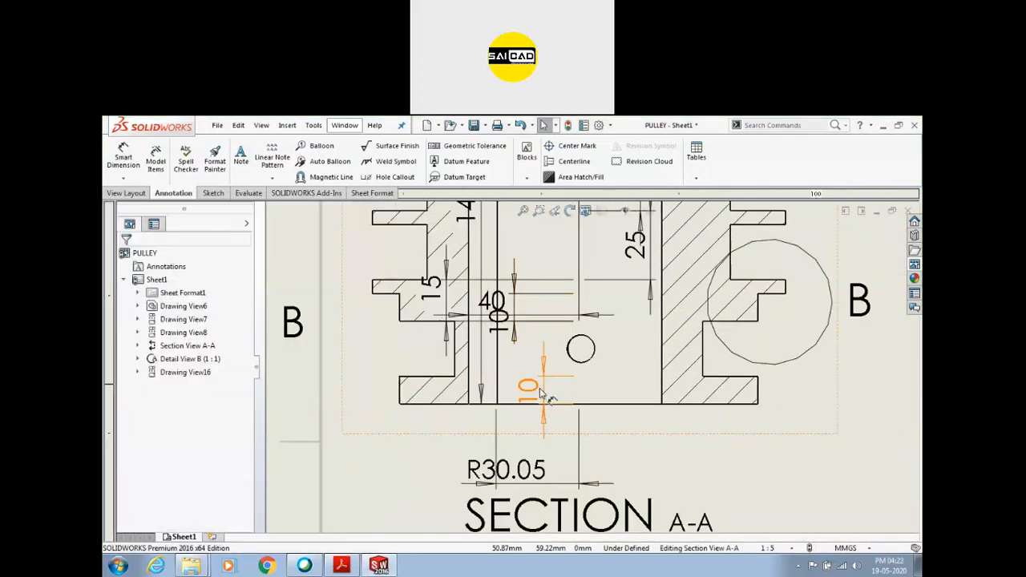
Step: Place the R30.05 text outside its extension lines below Section View A-A and delete the view's lower 10 dimension
{"action": "left_click_drag", "start_coordinate": [525, 457], "coordinate": [570, 453]}
{"action": "left_click_drag", "start_coordinate": [656, 455], "coordinate": [715, 451]}
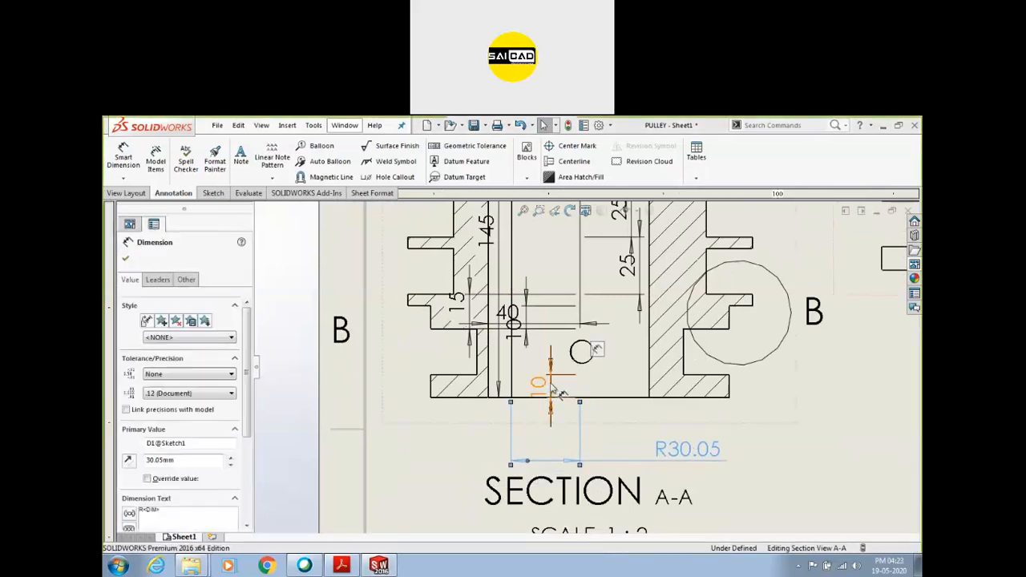
{"action": "key", "text": "Escape"}
Step: Move the 40 dimension from inside Section View A-A to just above the view
{"action": "scroll", "coordinate": [509, 316], "scroll_direction": "up", "scroll_amount": 2}
{"action": "left_click_drag", "start_coordinate": [538, 335], "coordinate": [575, 328]}
{"action": "left_click_drag", "start_coordinate": [593, 409], "coordinate": [592, 407]}
{"action": "scroll", "coordinate": [537, 417], "scroll_direction": "down", "scroll_amount": 4}
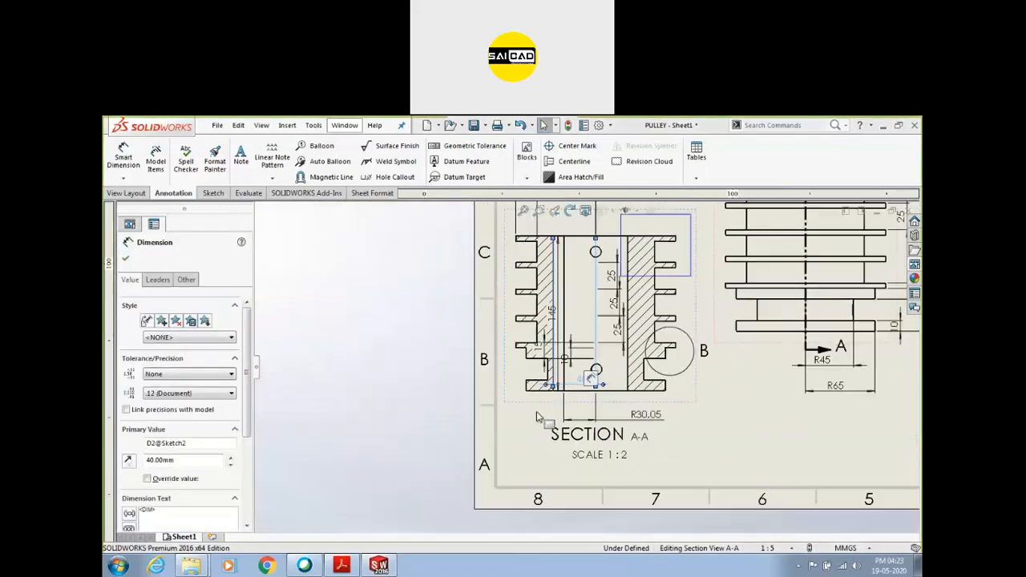
{"action": "scroll", "coordinate": [537, 417], "scroll_direction": "down", "scroll_amount": 1}
{"action": "scroll", "coordinate": [540, 325], "scroll_direction": "up", "scroll_amount": 1}
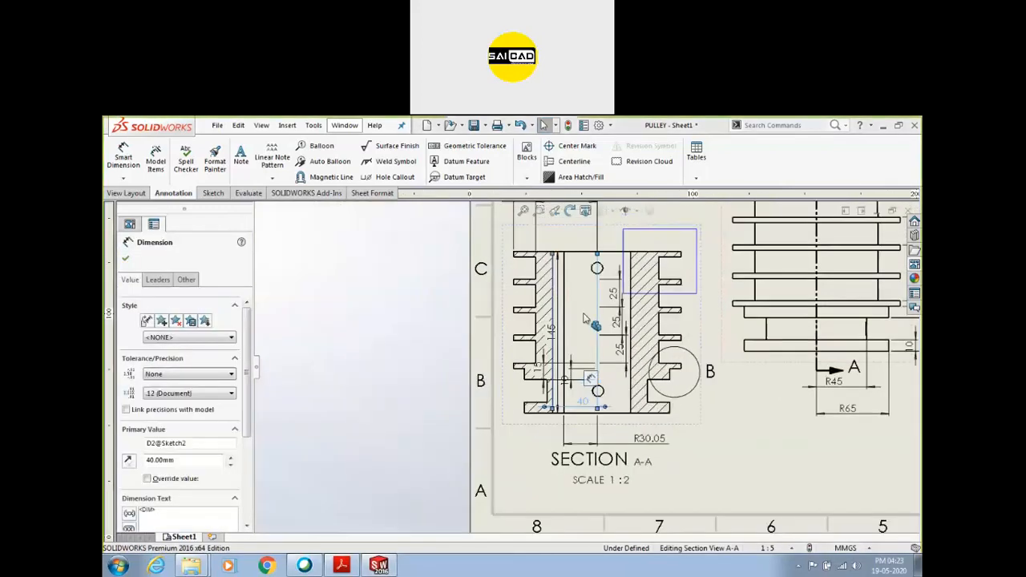
{"action": "left_click", "coordinate": [577, 251]}
{"action": "scroll", "coordinate": [560, 260], "scroll_direction": "up", "scroll_amount": 2}
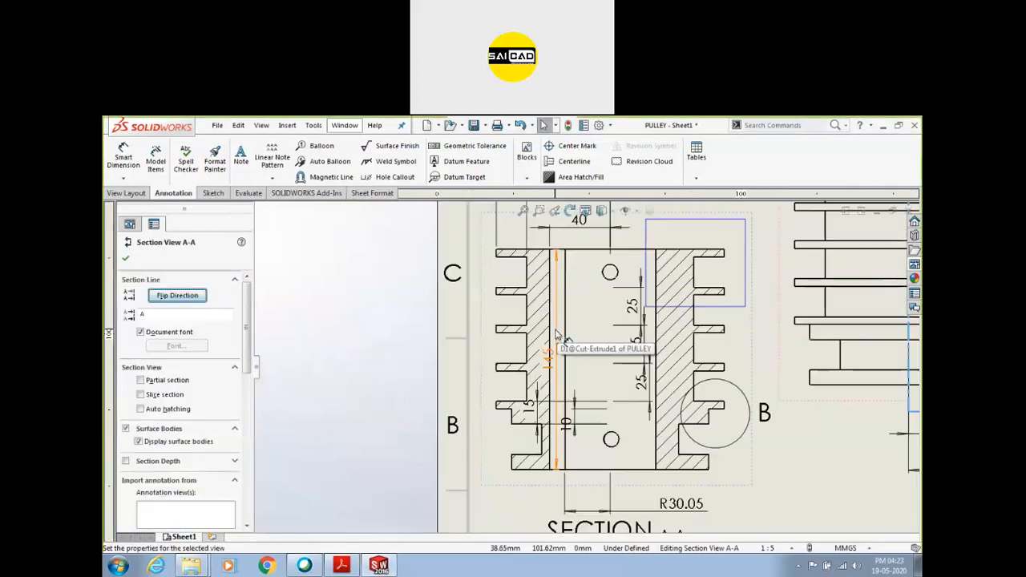
Step: Delete the remaining 145, 25, 15 and 10 vertical dimensions inside Section View A-A
{"action": "left_click", "coordinate": [551, 356]}
{"action": "key", "text": "Delete"}
{"action": "left_click", "coordinate": [641, 384]}
{"action": "key", "text": "Delete"}
{"action": "left_click", "coordinate": [635, 351]}
{"action": "key", "text": "Delete"}
{"action": "left_click", "coordinate": [537, 418]}
{"action": "key", "text": "Delete"}
{"action": "left_click", "coordinate": [577, 421]}
{"action": "key", "text": "Delete"}
Step: Align the R55 and R75 dimensions above Section View A-A with their texts between the extension lines
{"action": "scroll", "coordinate": [594, 353], "scroll_direction": "up", "scroll_amount": 4}
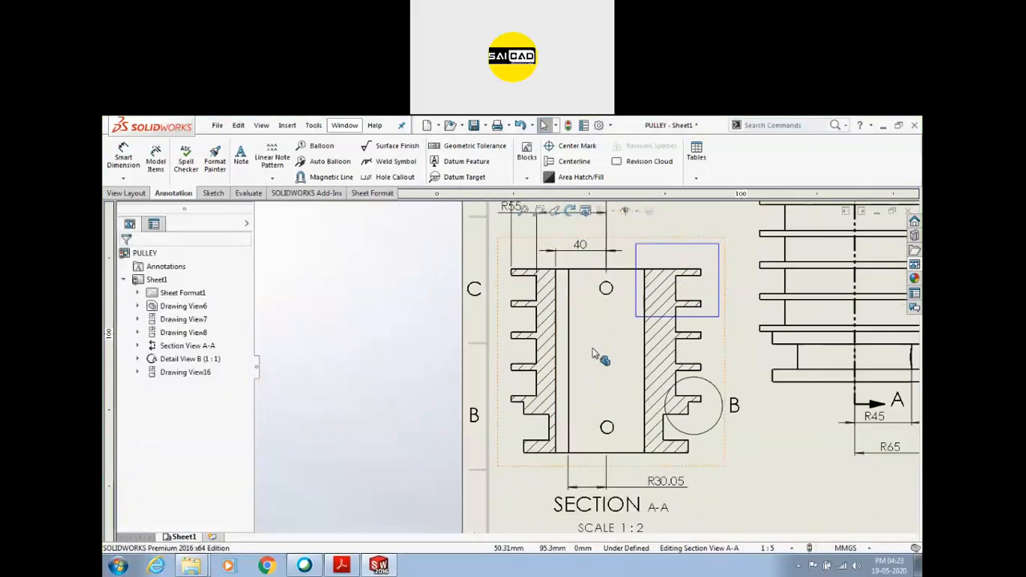
{"action": "scroll", "coordinate": [597, 341], "scroll_direction": "down", "scroll_amount": 2}
{"action": "scroll", "coordinate": [581, 336], "scroll_direction": "down", "scroll_amount": 3}
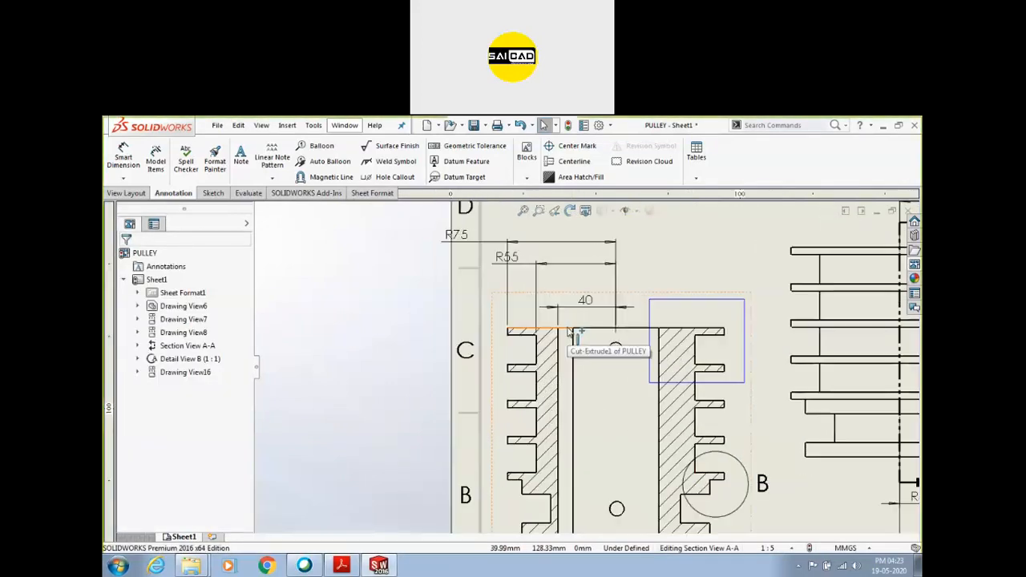
{"action": "scroll", "coordinate": [564, 326], "scroll_direction": "up", "scroll_amount": 1}
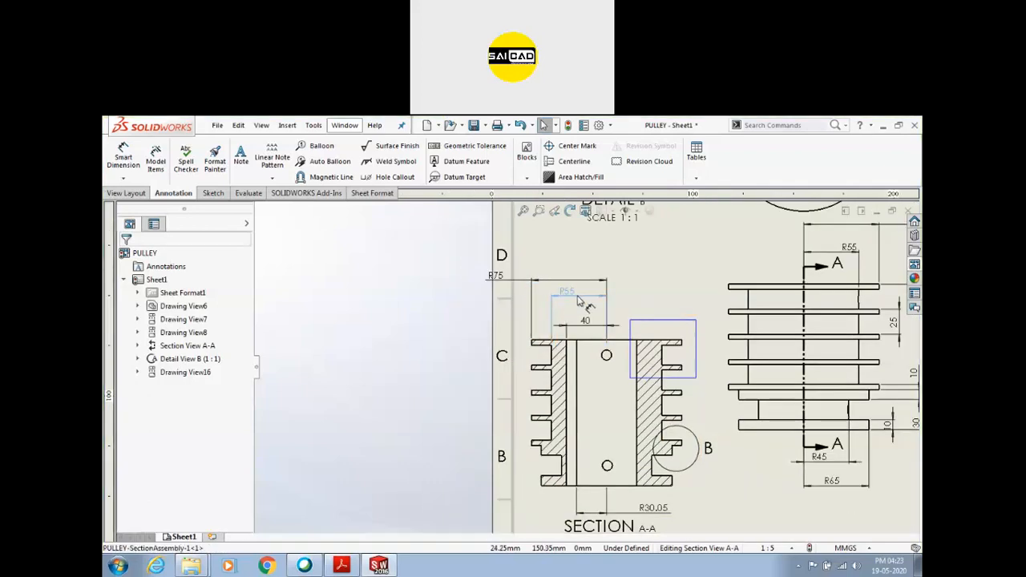
{"action": "left_click_drag", "start_coordinate": [498, 276], "coordinate": [554, 268]}
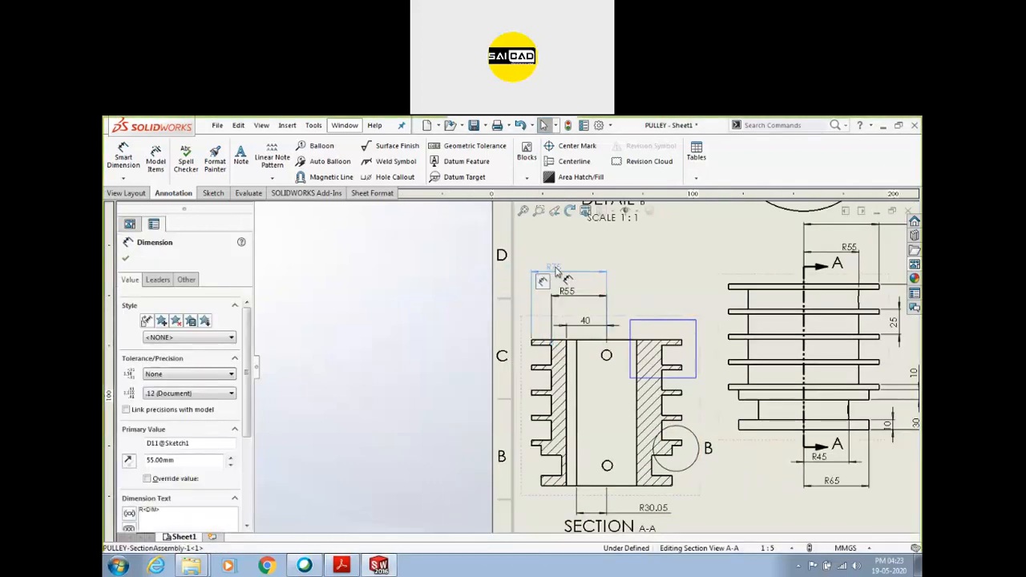
{"action": "left_click", "coordinate": [643, 261]}
Step: Move the R30.05 dimension closer to the bottom of Section View A-A, clear of the section label
{"action": "scroll", "coordinate": [644, 272], "scroll_direction": "up", "scroll_amount": 4}
{"action": "scroll", "coordinate": [645, 313], "scroll_direction": "down", "scroll_amount": 1}
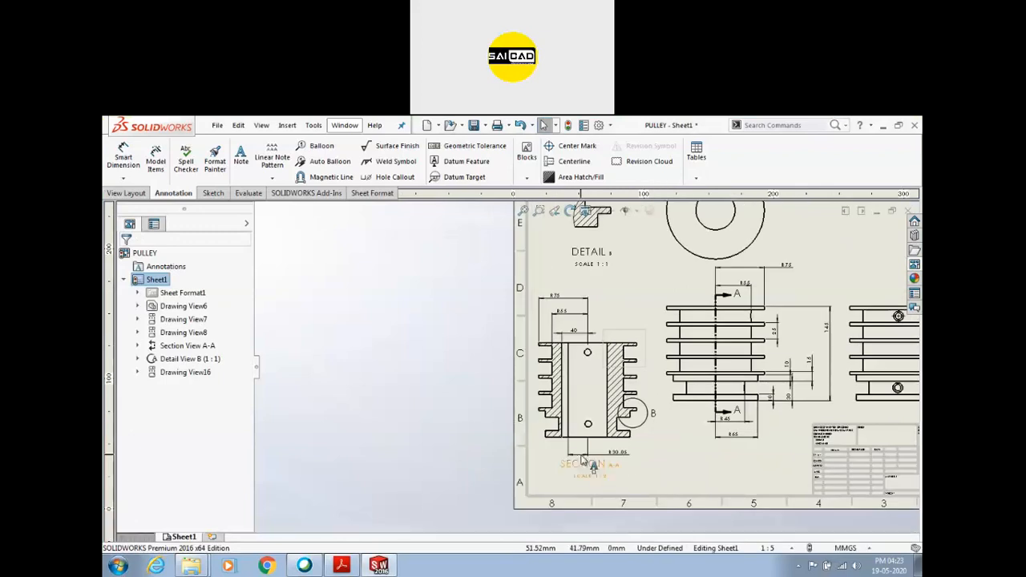
{"action": "scroll", "coordinate": [615, 454], "scroll_direction": "down", "scroll_amount": 3}
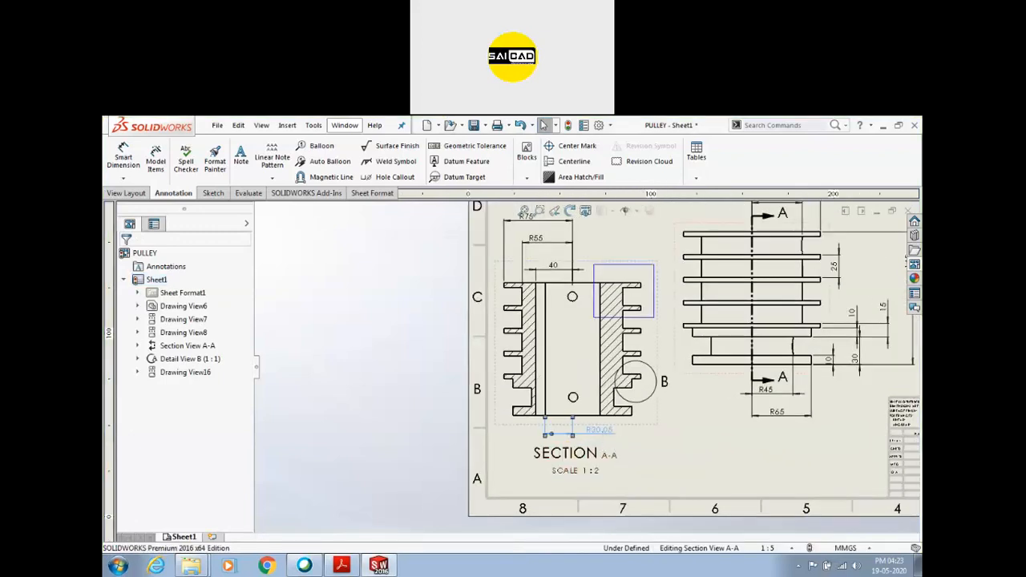
{"action": "left_click", "coordinate": [689, 408]}
Step: Delete the R75 and R55 dimensions above the front view
{"action": "scroll", "coordinate": [695, 396], "scroll_direction": "up", "scroll_amount": 4}
{"action": "scroll", "coordinate": [731, 298], "scroll_direction": "down", "scroll_amount": 2}
{"action": "left_click", "coordinate": [723, 259]}
{"action": "key", "text": "Delete"}
{"action": "left_click", "coordinate": [685, 275]}
{"action": "key", "text": "Delete"}
{"action": "scroll", "coordinate": [682, 339], "scroll_direction": "down", "scroll_amount": 1}
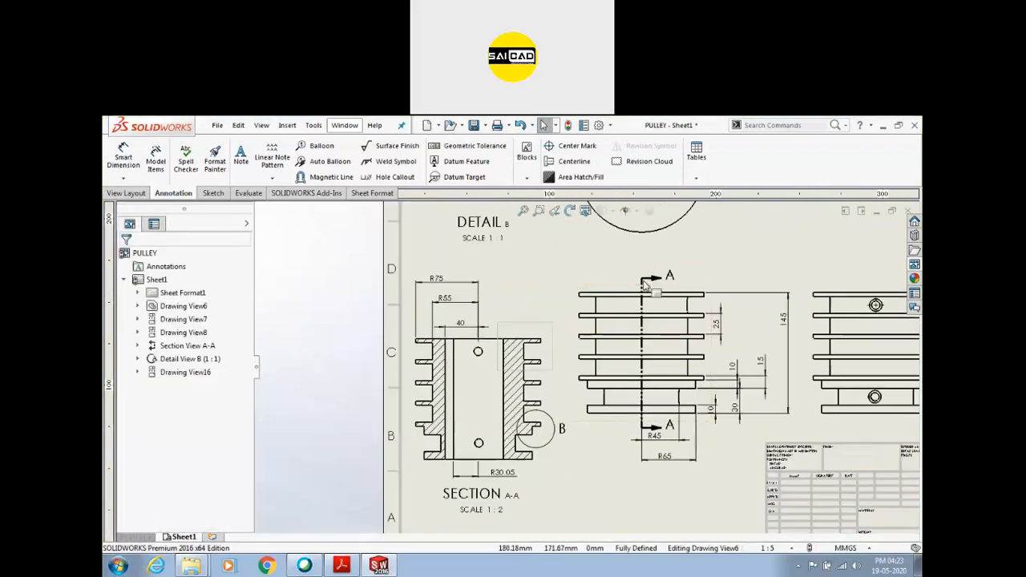
{"action": "scroll", "coordinate": [698, 419], "scroll_direction": "down", "scroll_amount": 2}
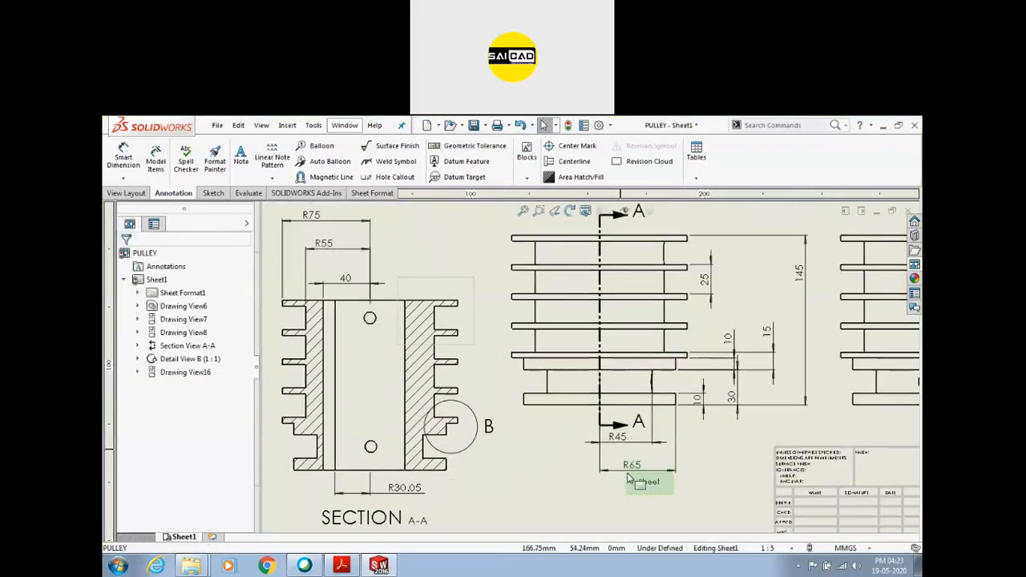
Step: Review the dimensions across the section, front and detail views and find views still lacking dimensions
{"action": "scroll", "coordinate": [641, 502], "scroll_direction": "up", "scroll_amount": 3}
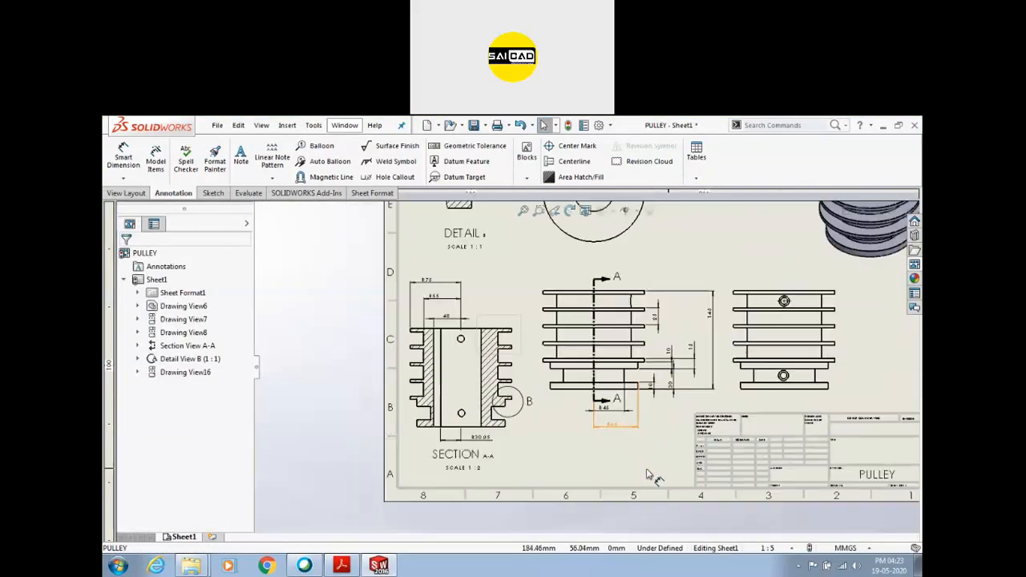
{"action": "scroll", "coordinate": [607, 412], "scroll_direction": "down", "scroll_amount": 2}
{"action": "scroll", "coordinate": [597, 400], "scroll_direction": "up", "scroll_amount": 1}
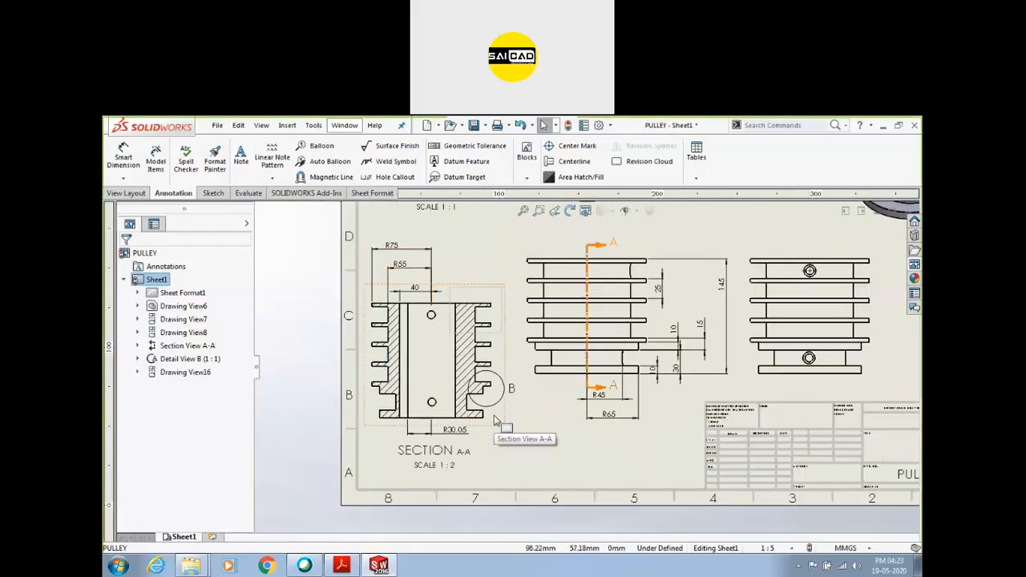
{"action": "scroll", "coordinate": [627, 272], "scroll_direction": "up", "scroll_amount": 2}
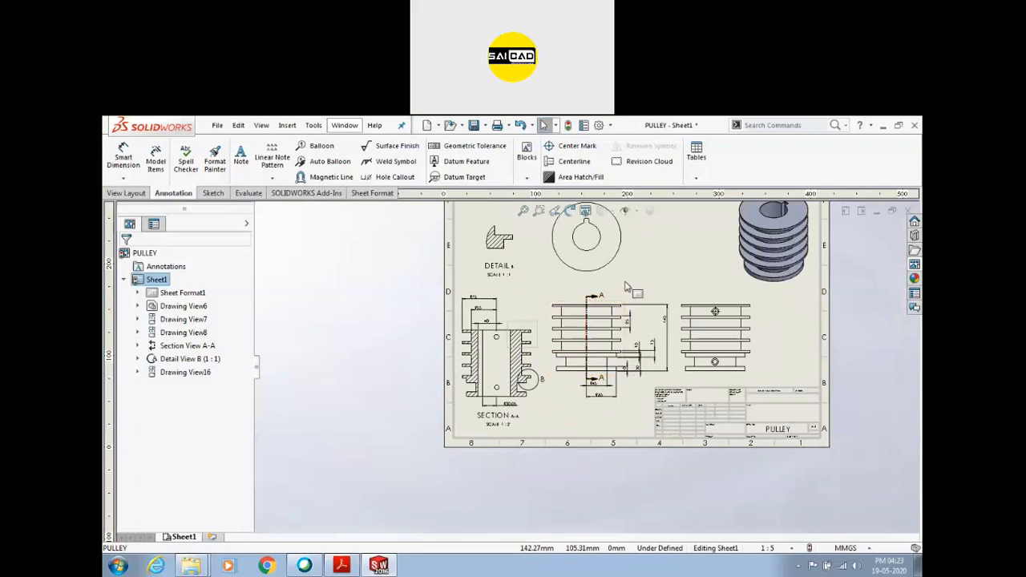
{"action": "scroll", "coordinate": [644, 248], "scroll_direction": "up", "scroll_amount": 2}
{"action": "scroll", "coordinate": [610, 314], "scroll_direction": "down", "scroll_amount": 3}
{"action": "scroll", "coordinate": [611, 315], "scroll_direction": "up", "scroll_amount": 1}
{"action": "scroll", "coordinate": [479, 346], "scroll_direction": "down", "scroll_amount": 3}
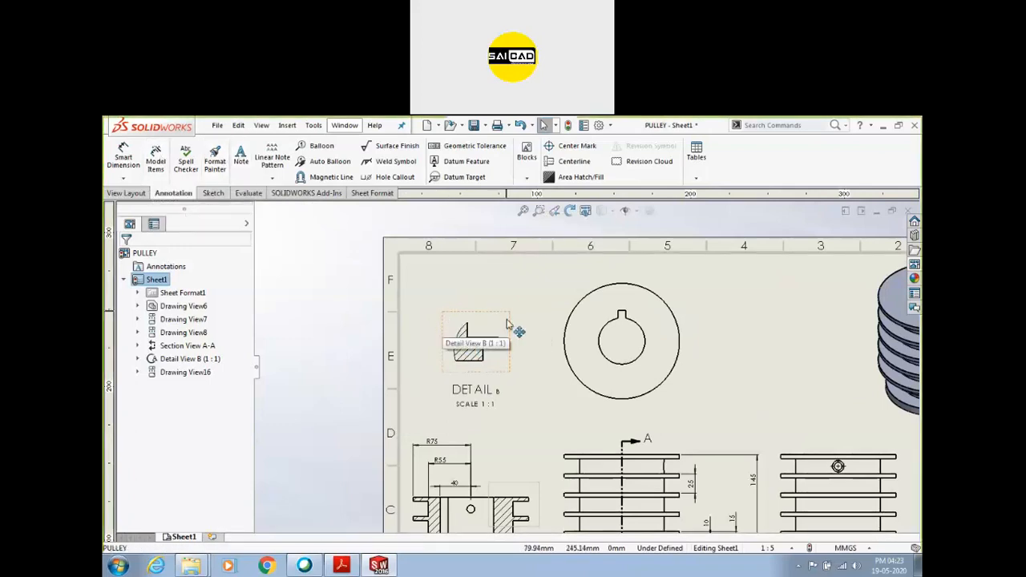
{"action": "scroll", "coordinate": [561, 369], "scroll_direction": "up", "scroll_amount": 3}
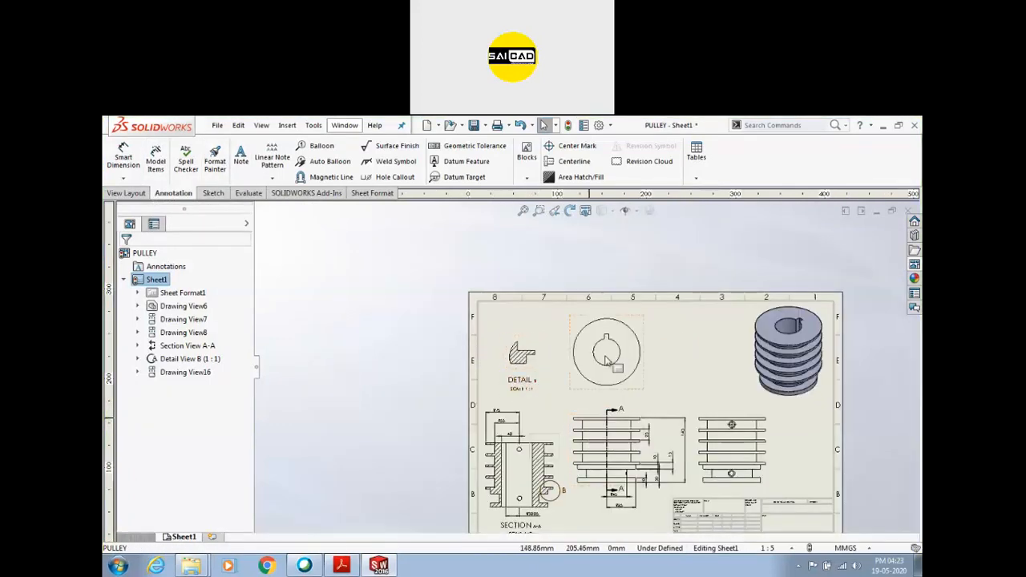
Step: Insert the model items of the revolve feature into the top view only, Drawing View7
{"action": "scroll", "coordinate": [607, 333], "scroll_direction": "down", "scroll_amount": 6}
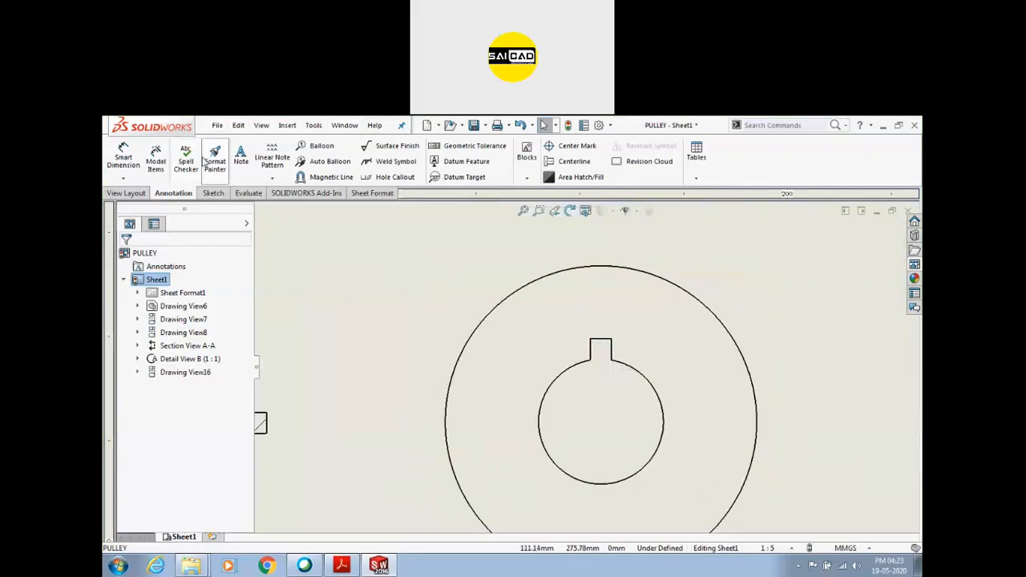
{"action": "left_click", "coordinate": [156, 165]}
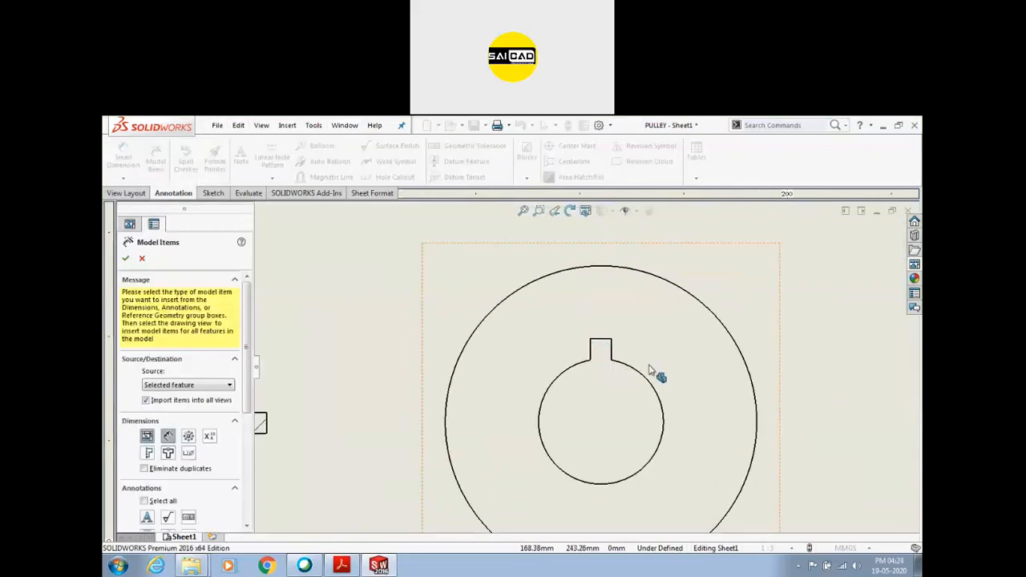
{"action": "left_click", "coordinate": [695, 298]}
{"action": "scroll", "coordinate": [594, 294], "scroll_direction": "up", "scroll_amount": 3}
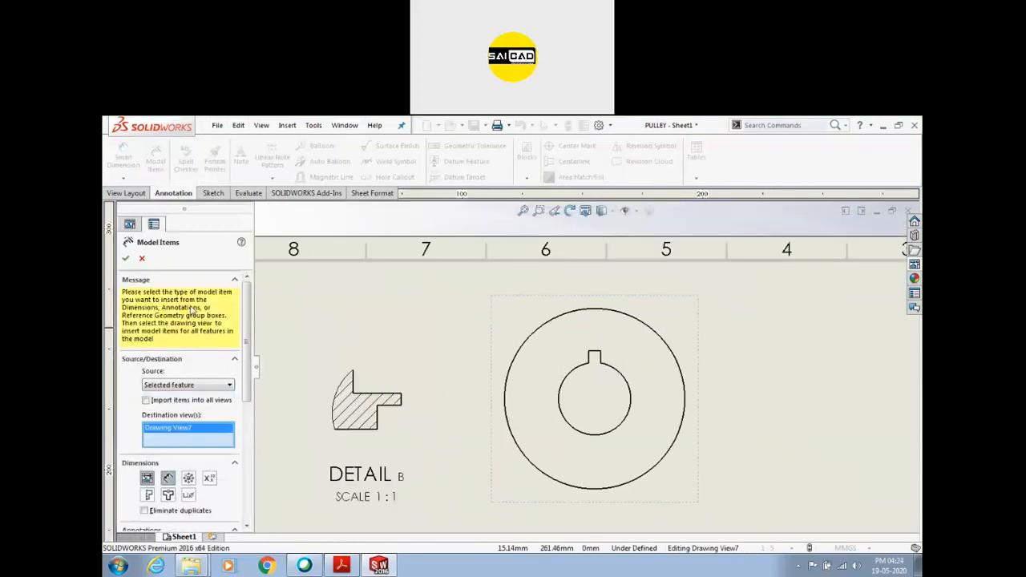
{"action": "left_click", "coordinate": [126, 258]}
{"action": "left_click", "coordinate": [541, 346]}
{"action": "scroll", "coordinate": [664, 390], "scroll_direction": "down", "scroll_amount": 3}
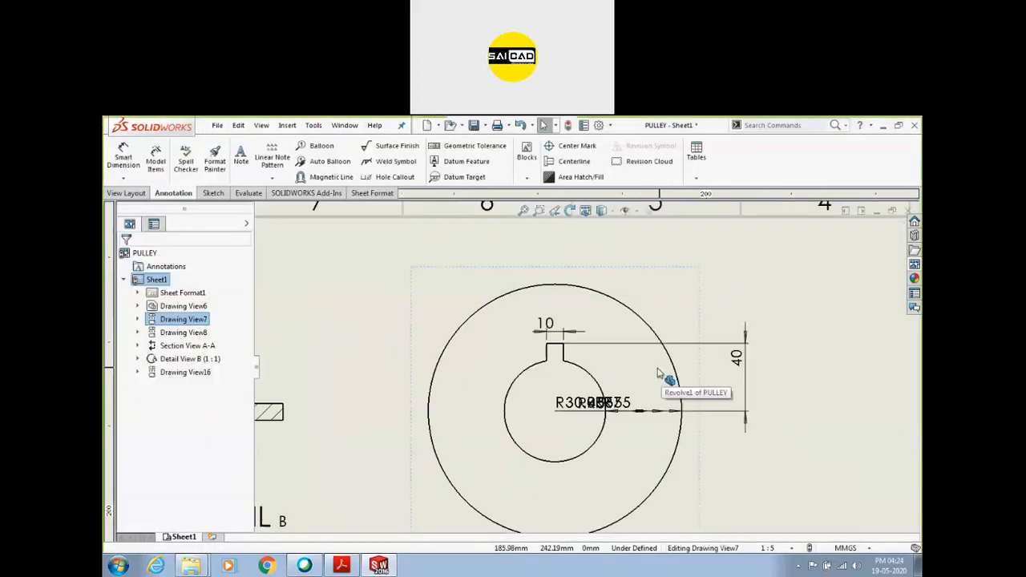
Step: Remove the R65 dimension from the top view and move R30.05 outside the outer circle on a slanted leader
{"action": "left_click", "coordinate": [629, 416]}
{"action": "left_click_drag", "start_coordinate": [627, 455], "coordinate": [729, 513]}
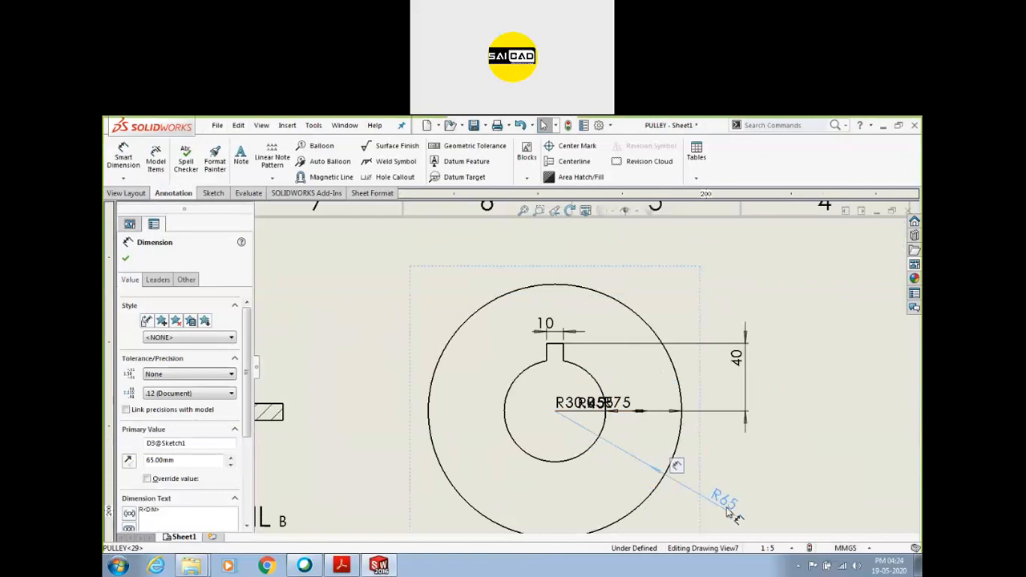
{"action": "left_click", "coordinate": [795, 468]}
{"action": "left_click", "coordinate": [729, 506]}
{"action": "left_click_drag", "start_coordinate": [730, 506], "coordinate": [710, 521]}
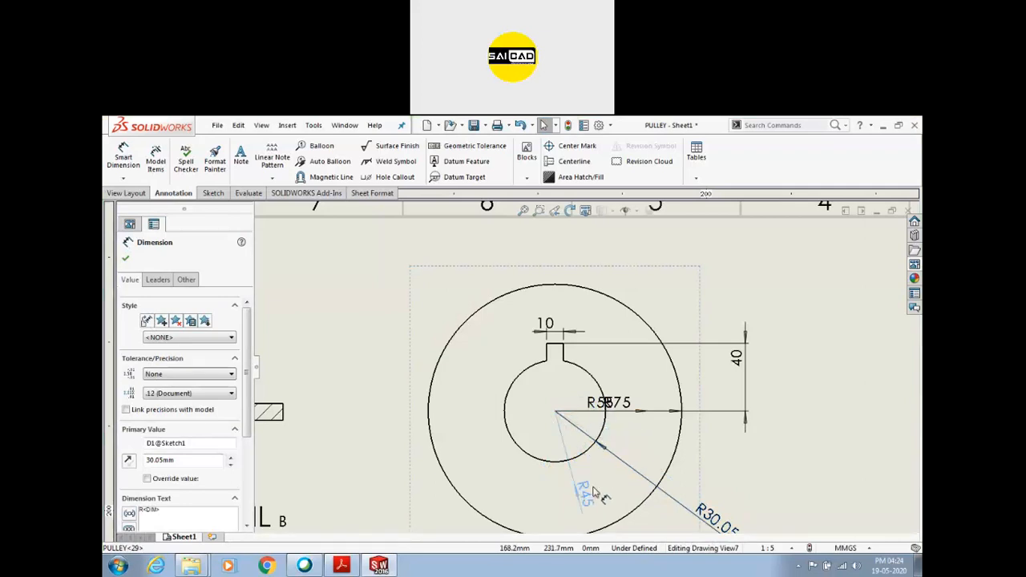
Step: Delete the overlapping R45, R55 and R75 dimensions from the top view
{"action": "left_click_drag", "start_coordinate": [595, 492], "coordinate": [595, 495]}
{"action": "key", "text": "Delete"}
{"action": "left_click_drag", "start_coordinate": [604, 406], "coordinate": [598, 449]}
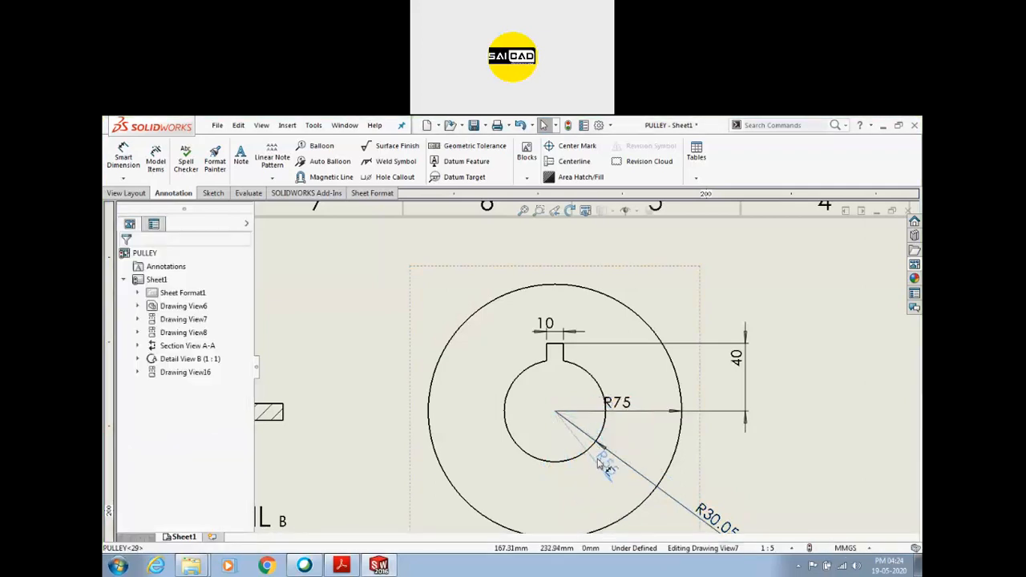
{"action": "key", "text": "Delete"}
{"action": "left_click", "coordinate": [627, 408]}
{"action": "key", "text": "Delete"}
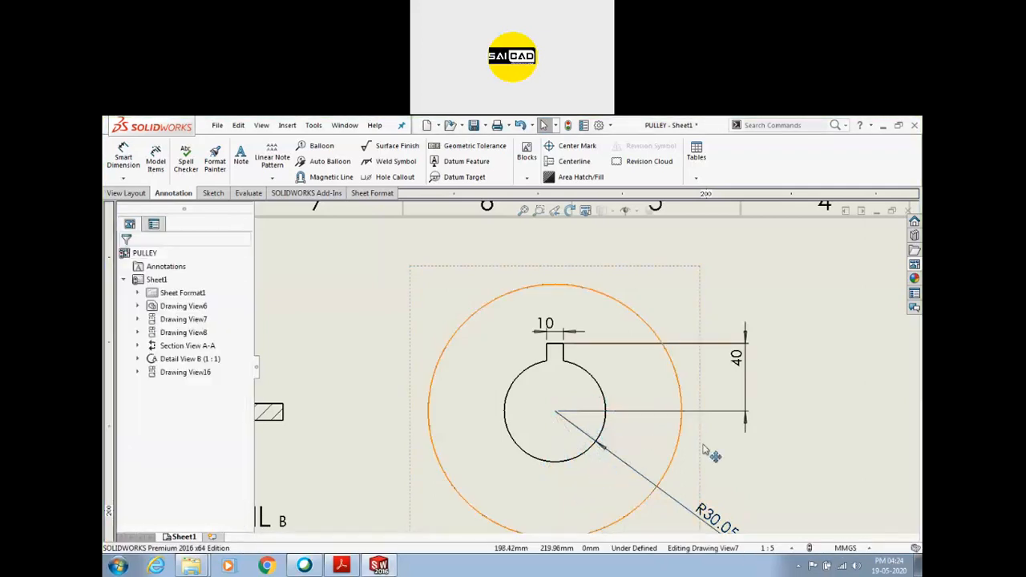
{"action": "left_click", "coordinate": [703, 446]}
{"action": "scroll", "coordinate": [765, 406], "scroll_direction": "up", "scroll_amount": 2}
{"action": "left_click", "coordinate": [767, 407]}
{"action": "scroll", "coordinate": [606, 365], "scroll_direction": "down", "scroll_amount": 2}
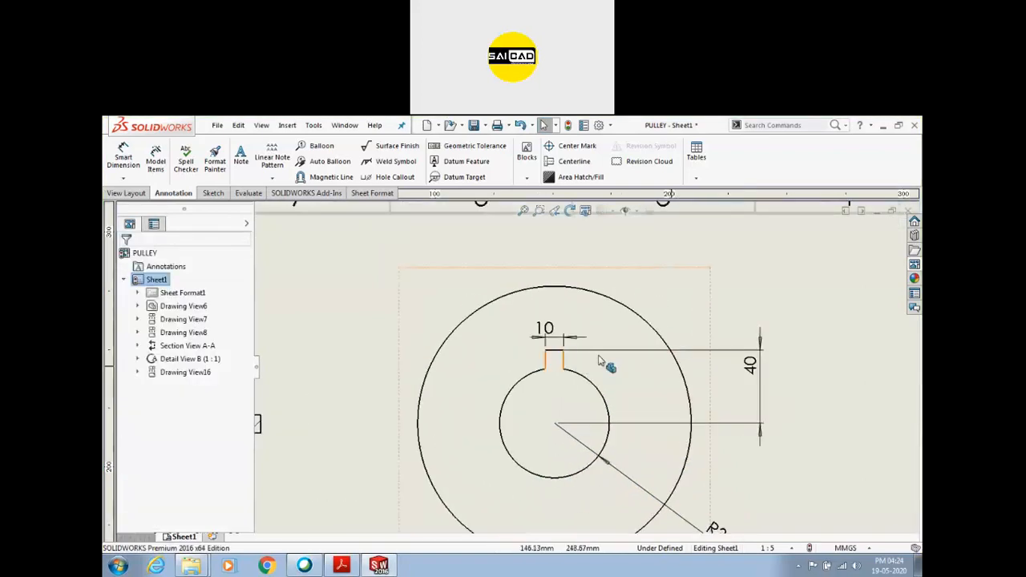
Step: Try inserting the selected feature's model items into all views by picking the pulley in the side view
{"action": "scroll", "coordinate": [576, 349], "scroll_direction": "up", "scroll_amount": 3}
{"action": "scroll", "coordinate": [576, 346], "scroll_direction": "up", "scroll_amount": 6}
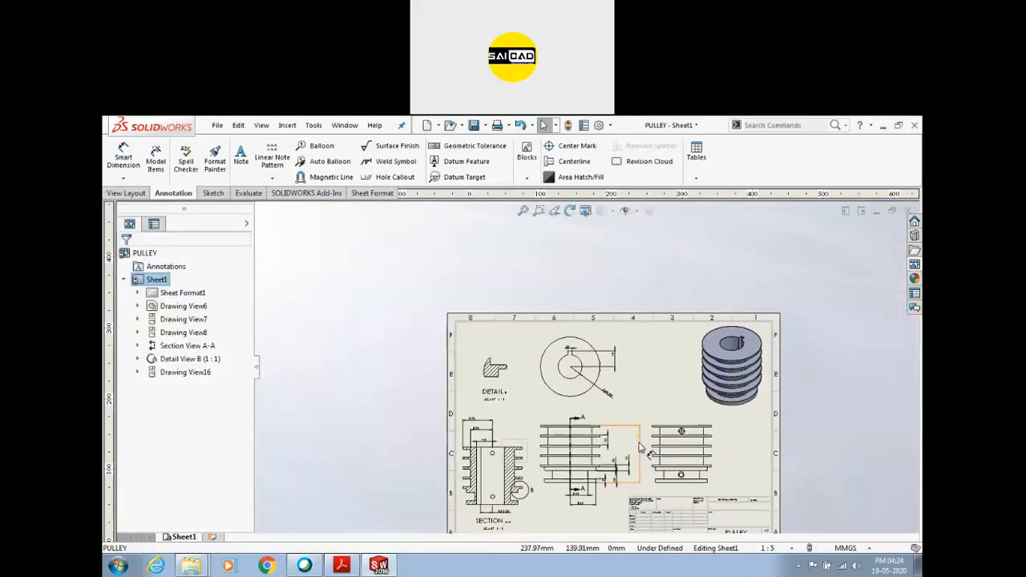
{"action": "scroll", "coordinate": [656, 415], "scroll_direction": "down", "scroll_amount": 5}
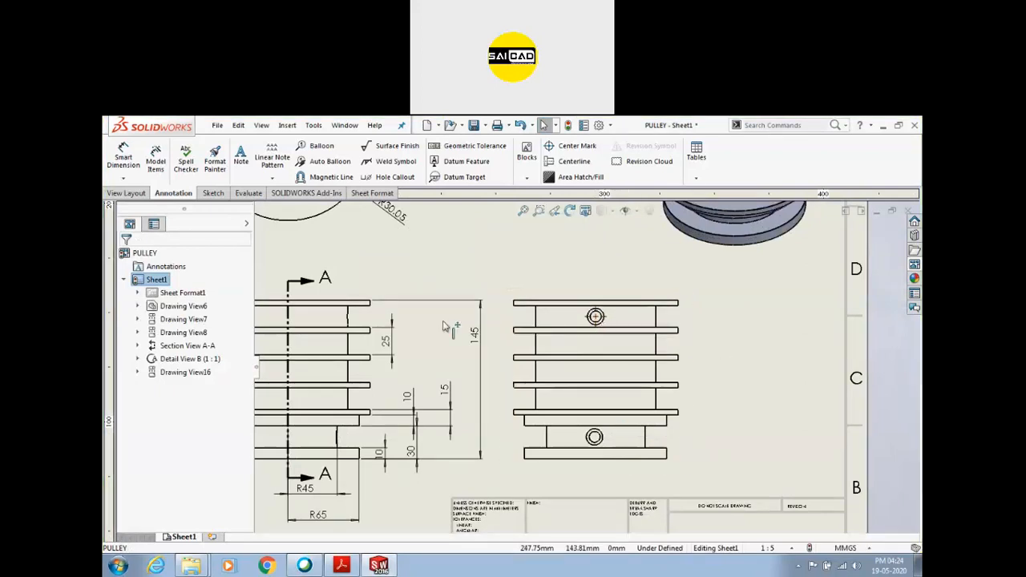
{"action": "left_click", "coordinate": [154, 163]}
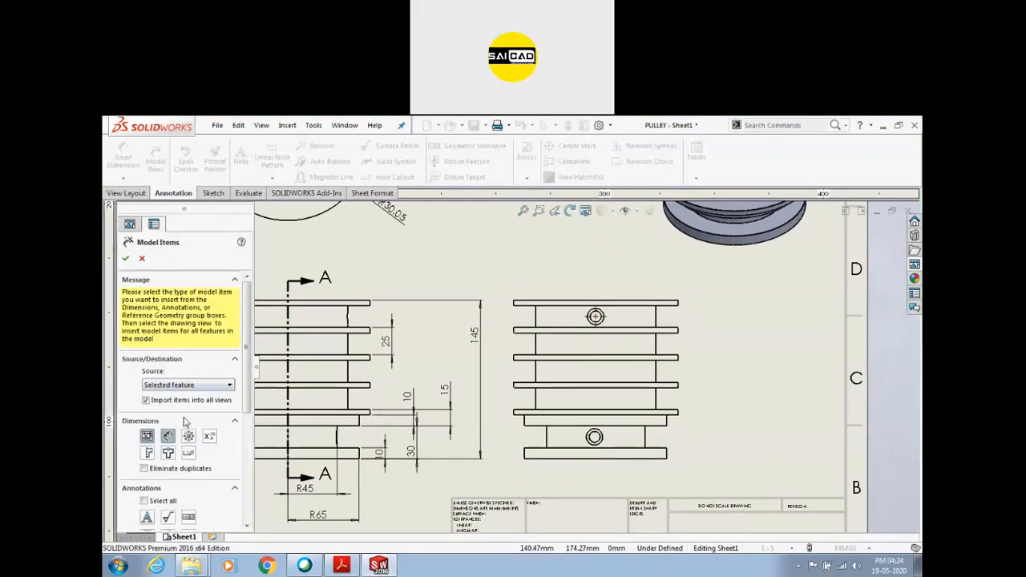
{"action": "scroll", "coordinate": [568, 459], "scroll_direction": "down", "scroll_amount": 2}
{"action": "scroll", "coordinate": [644, 419], "scroll_direction": "up", "scroll_amount": 3}
{"action": "scroll", "coordinate": [614, 376], "scroll_direction": "down", "scroll_amount": 1}
{"action": "left_click", "coordinate": [651, 333]}
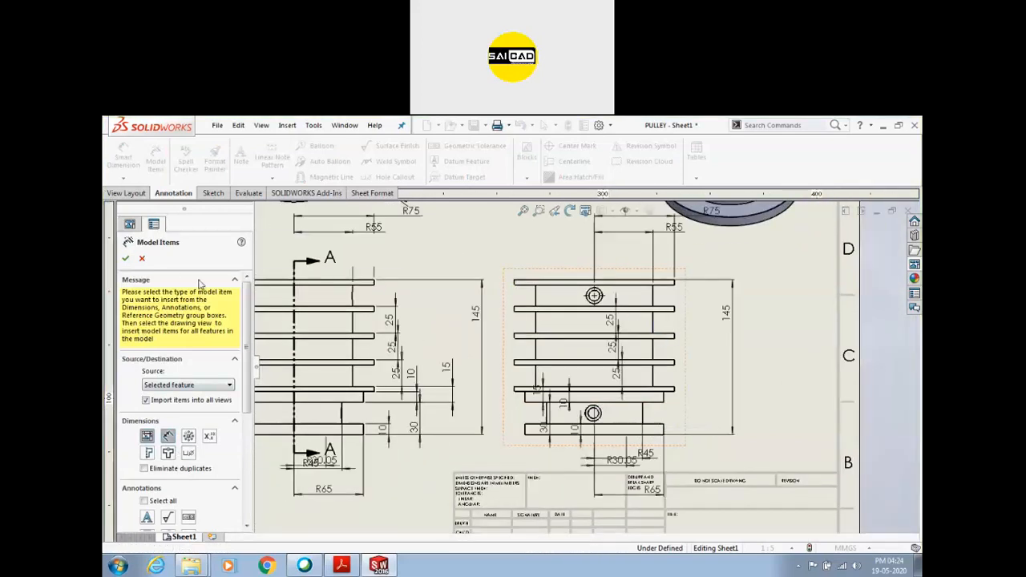
{"action": "right_click", "coordinate": [727, 347]}
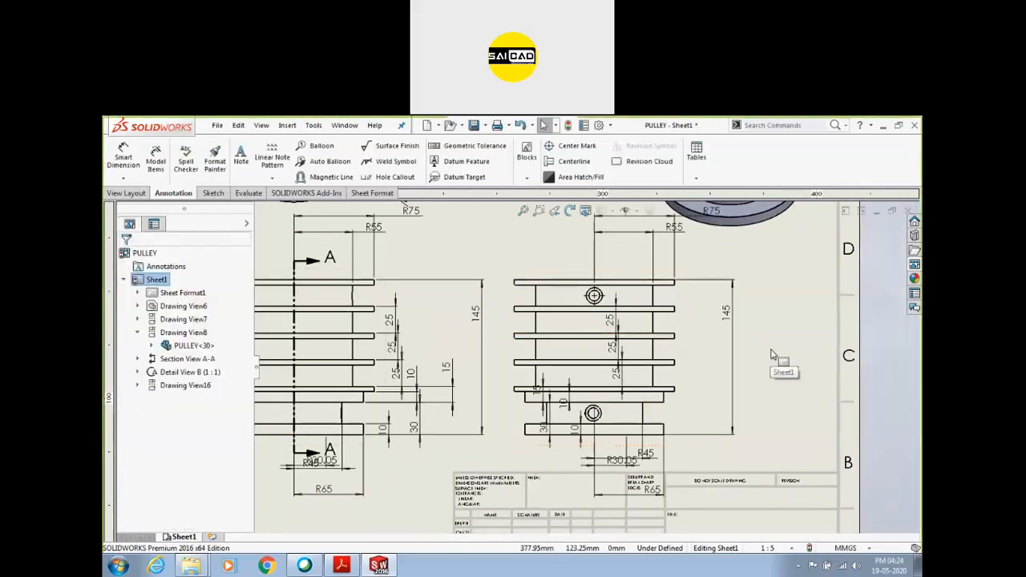
Step: Center the R75 dimension text between its extension lines above the side view
{"action": "scroll", "coordinate": [683, 233], "scroll_direction": "down", "scroll_amount": 2}
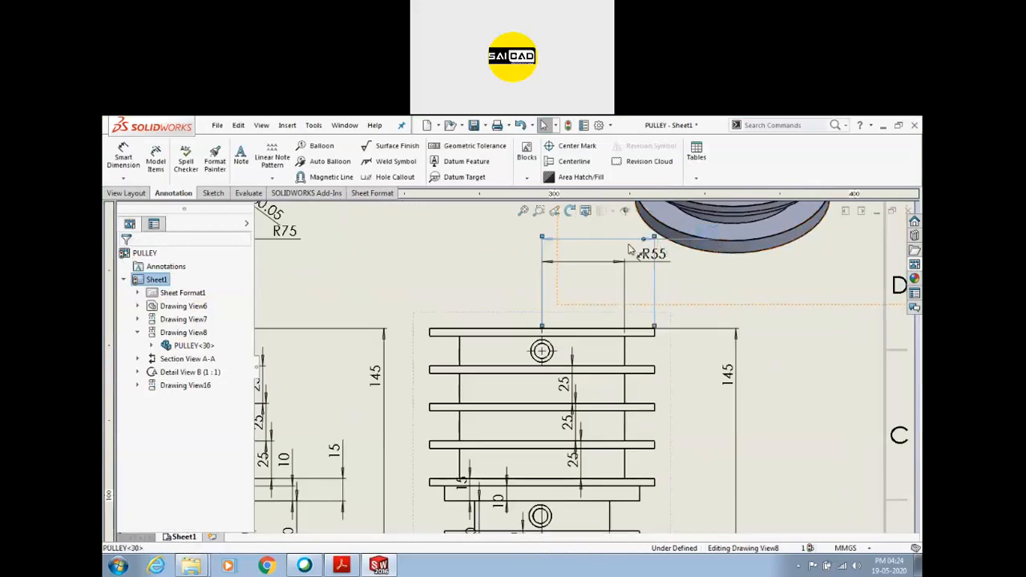
{"action": "left_click", "coordinate": [691, 292]}
{"action": "scroll", "coordinate": [622, 457], "scroll_direction": "up", "scroll_amount": 1}
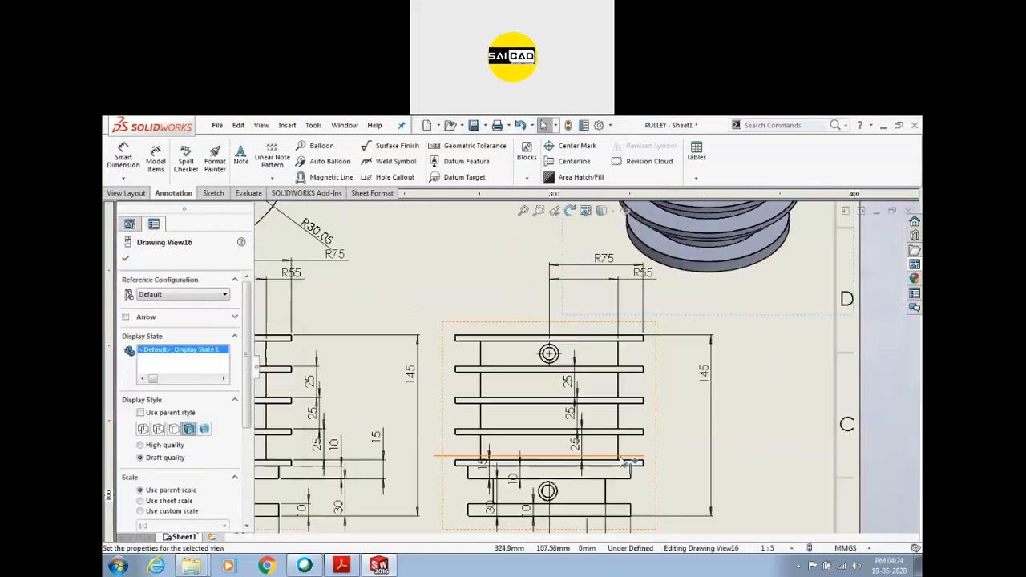
{"action": "scroll", "coordinate": [538, 441], "scroll_direction": "up", "scroll_amount": 1}
{"action": "key", "text": "f"}
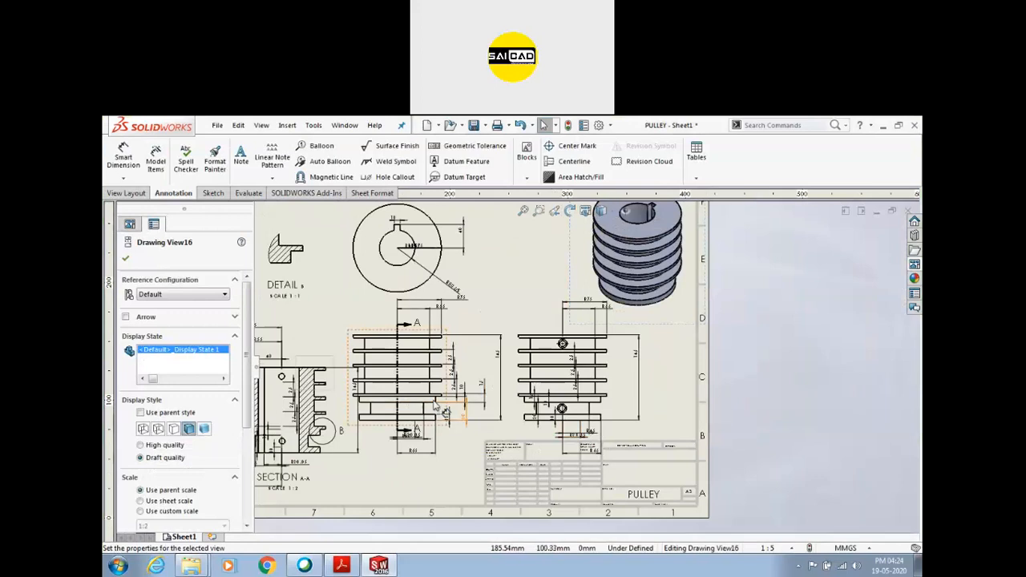
Step: Undo the insertion of model items into all views
{"action": "scroll", "coordinate": [611, 367], "scroll_direction": "down", "scroll_amount": 5}
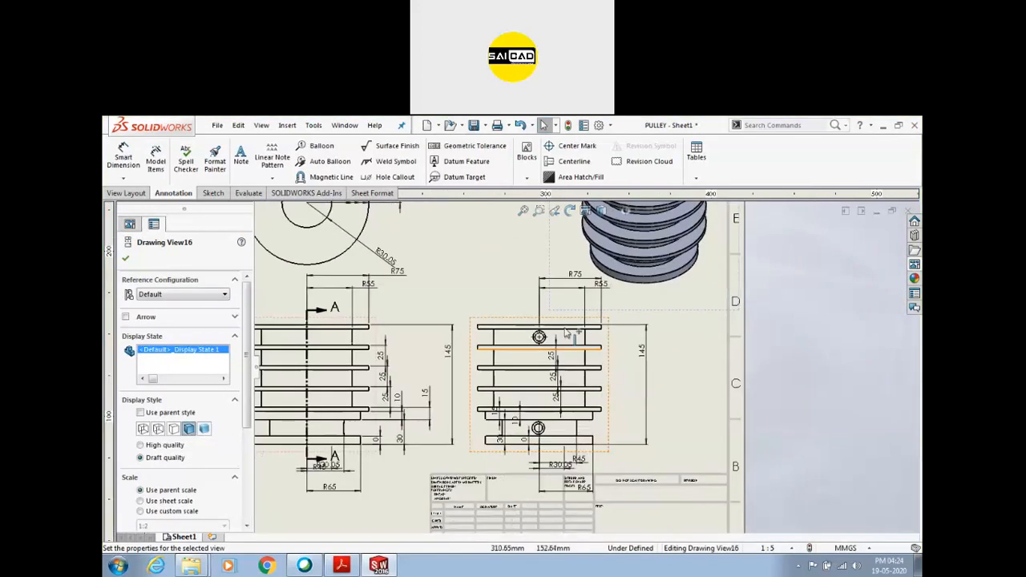
{"action": "left_click", "coordinate": [667, 358]}
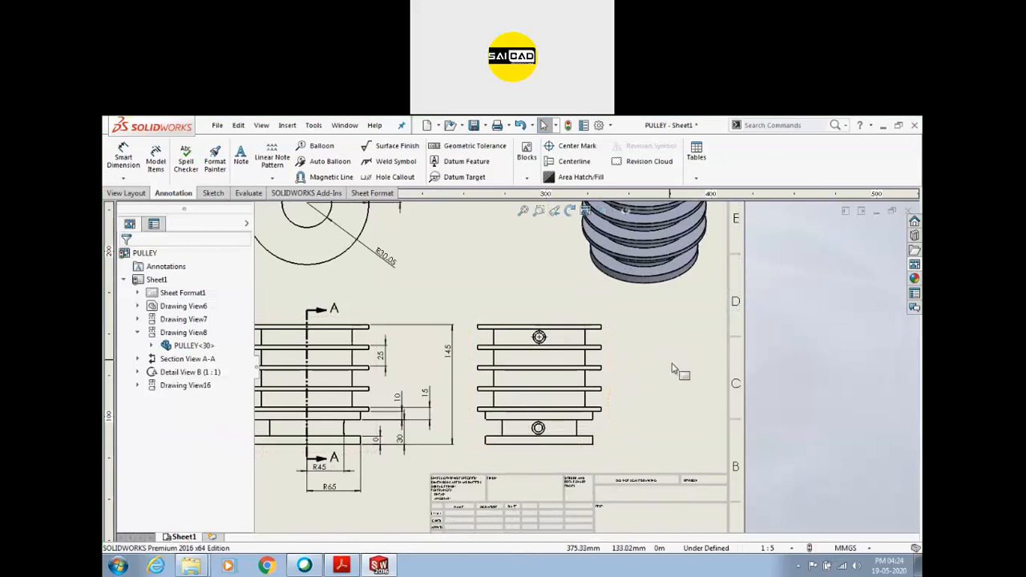
{"action": "left_click", "coordinate": [673, 365]}
{"action": "key", "text": "f"}
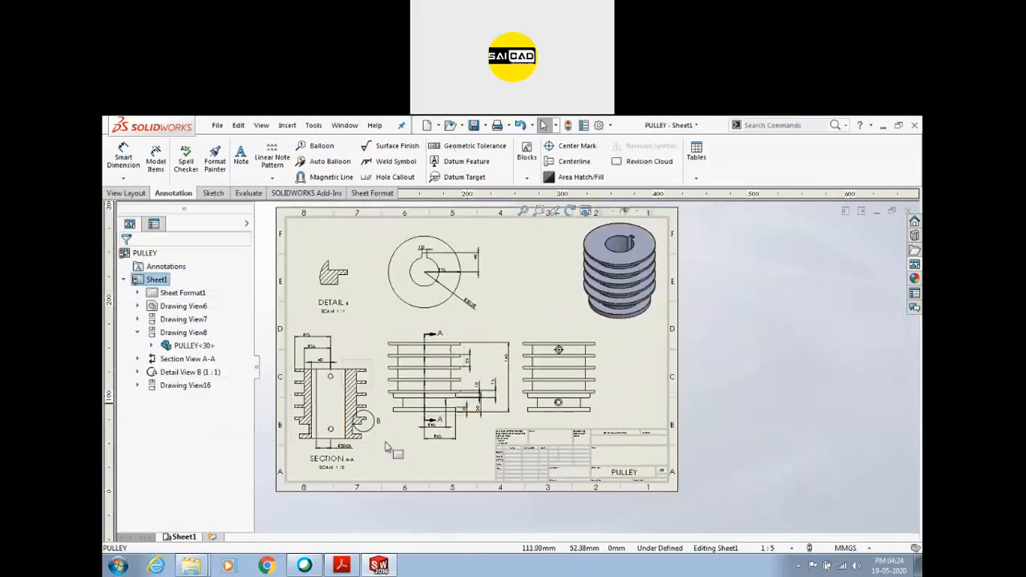
Step: Insert model items including the hole callout from the entire model into the side view, Drawing View8
{"action": "scroll", "coordinate": [307, 472], "scroll_direction": "down", "scroll_amount": 2}
{"action": "left_click", "coordinate": [158, 160]}
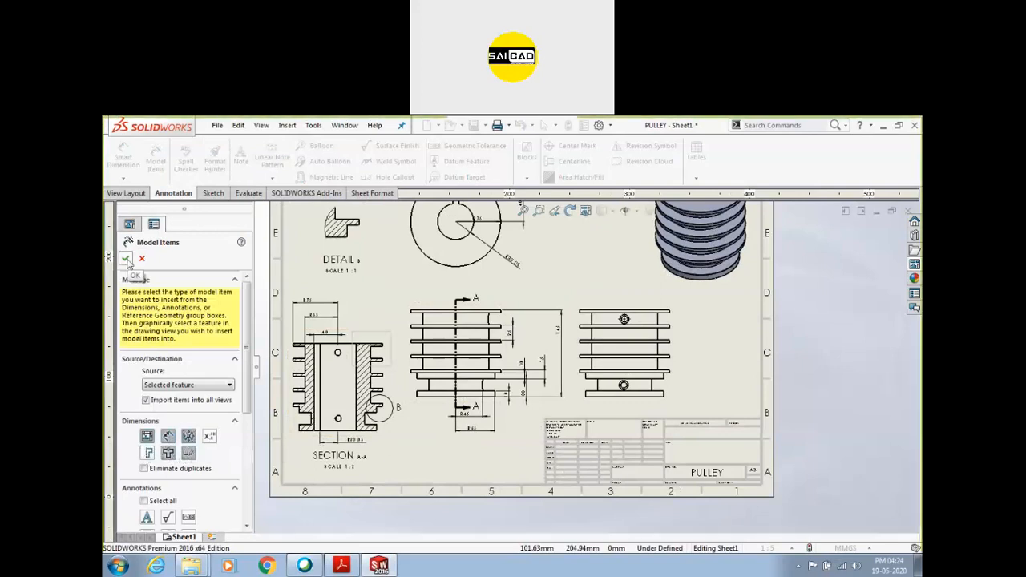
{"action": "left_click", "coordinate": [656, 395]}
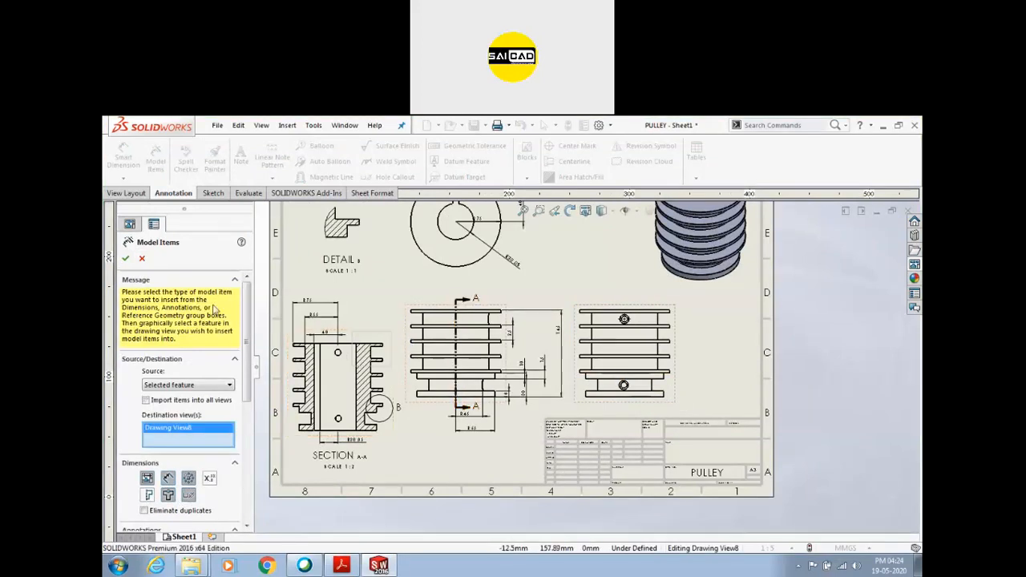
{"action": "left_click", "coordinate": [126, 258]}
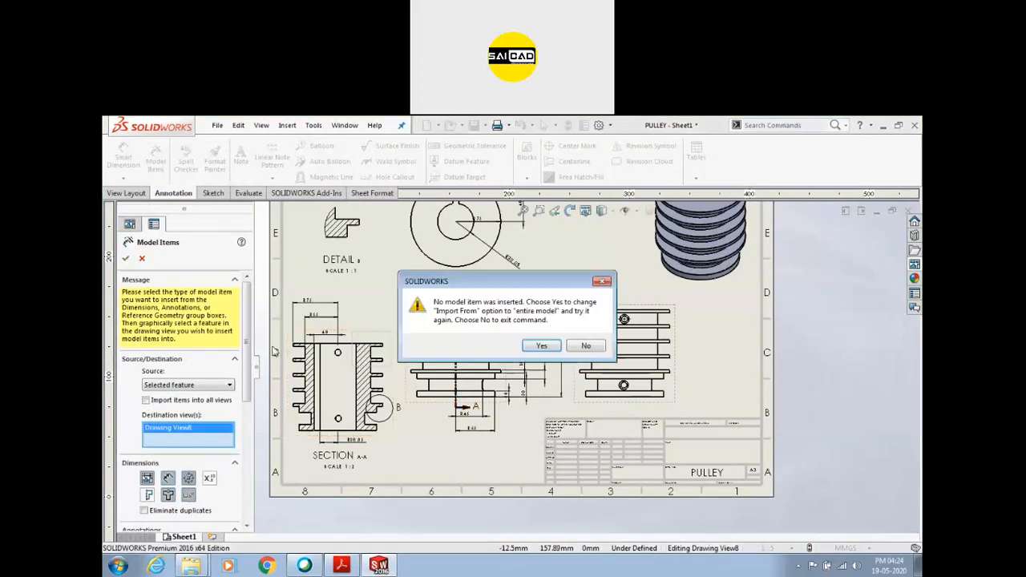
{"action": "left_click", "coordinate": [542, 346]}
Step: Move the Ø10 counterbore hole callout off the side view to the free space above its upper-left edge
{"action": "scroll", "coordinate": [645, 322], "scroll_direction": "down", "scroll_amount": 4}
{"action": "scroll", "coordinate": [641, 319], "scroll_direction": "down", "scroll_amount": 3}
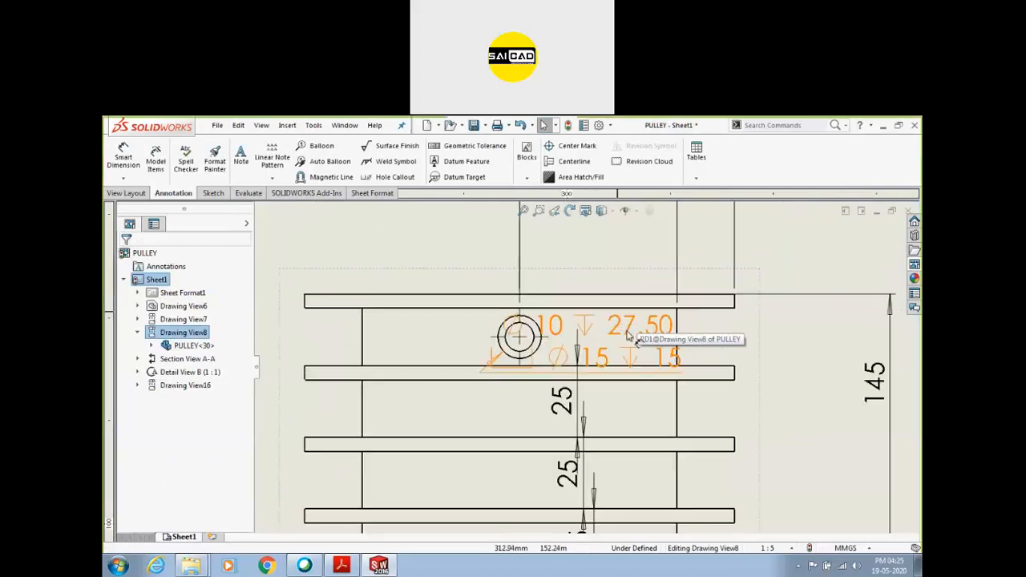
{"action": "scroll", "coordinate": [521, 309], "scroll_direction": "up", "scroll_amount": 1}
{"action": "left_click_drag", "start_coordinate": [519, 305], "coordinate": [440, 227]}
{"action": "scroll", "coordinate": [585, 293], "scroll_direction": "up", "scroll_amount": 1}
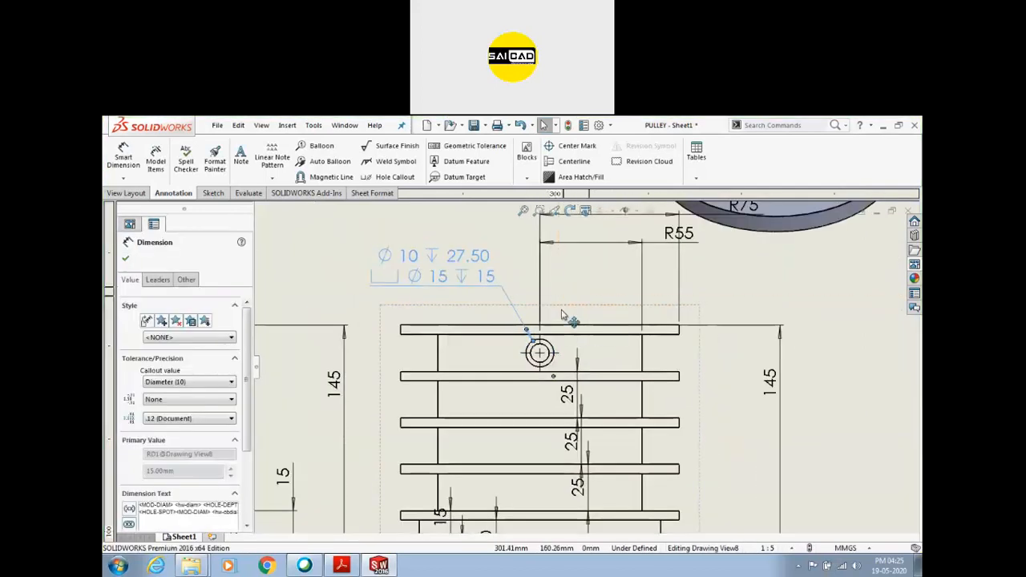
{"action": "left_click", "coordinate": [586, 295]}
Step: Delete the R30.05, R45 and R65 dimensions below the side view
{"action": "scroll", "coordinate": [586, 367], "scroll_direction": "up", "scroll_amount": 2}
{"action": "scroll", "coordinate": [609, 497], "scroll_direction": "up", "scroll_amount": 2}
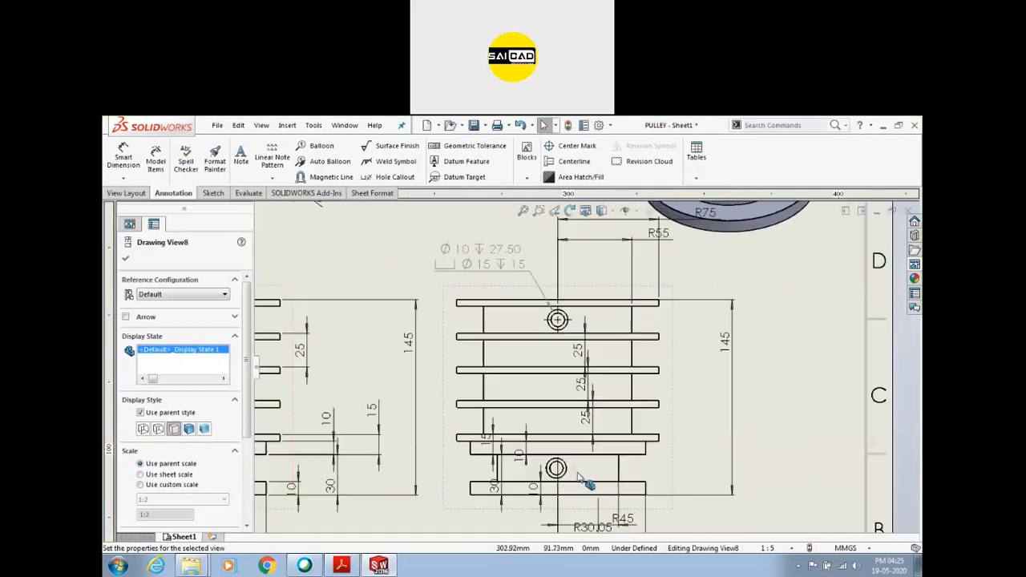
{"action": "left_click", "coordinate": [589, 453]}
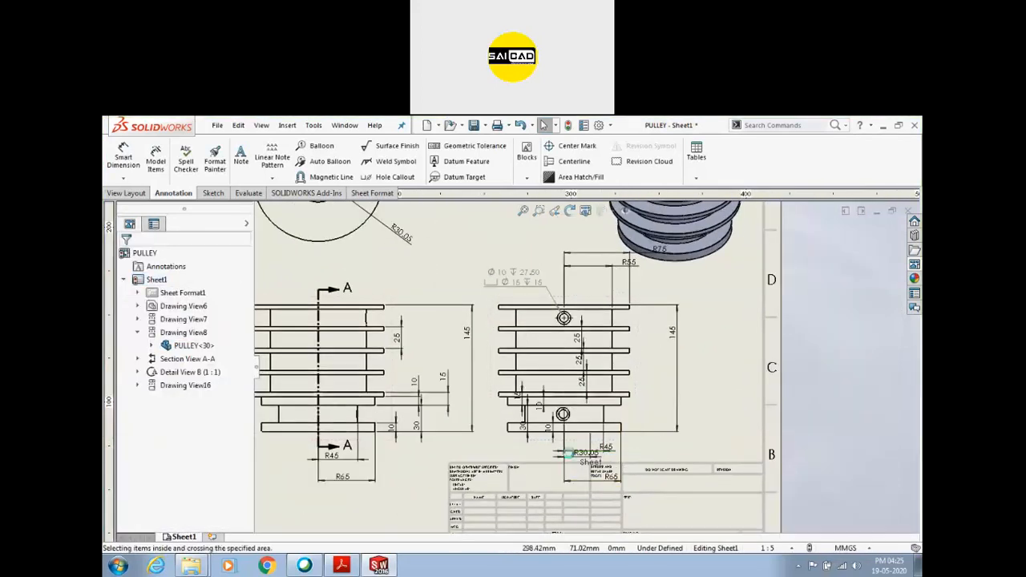
{"action": "key", "text": "Delete"}
Step: Delete the 30, 15 and both 10 dimensions at the lower part of the side view
{"action": "scroll", "coordinate": [548, 430], "scroll_direction": "down", "scroll_amount": 3}
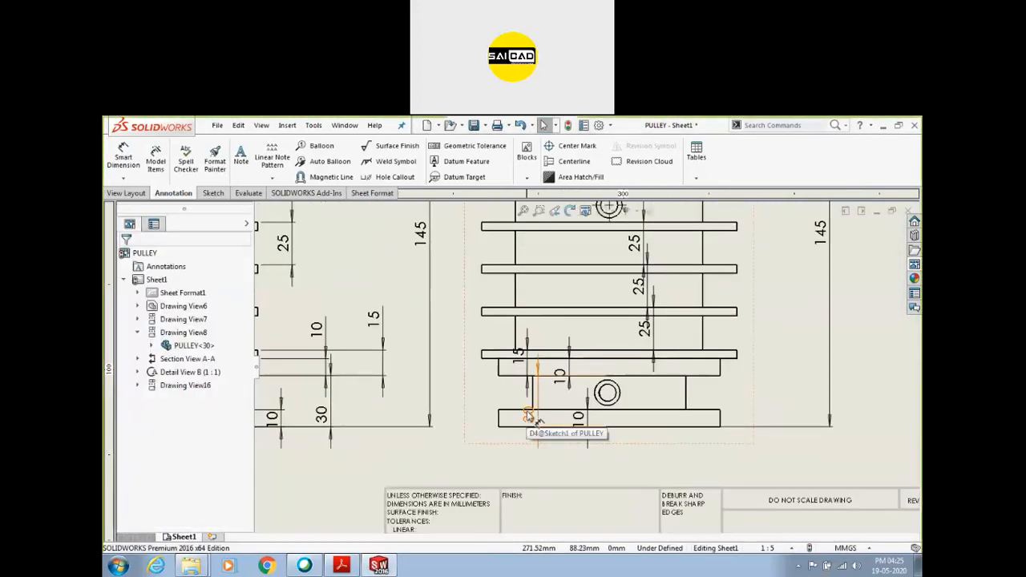
{"action": "left_click", "coordinate": [525, 353]}
{"action": "left_click", "coordinate": [561, 368]}
{"action": "key", "text": "Delete"}
{"action": "left_click", "coordinate": [589, 416]}
{"action": "key", "text": "Delete"}
Step: Delete the 145 overall height and the stacked 25 spacing dimensions from the side view
{"action": "left_click", "coordinate": [821, 232]}
{"action": "key", "text": "Delete"}
{"action": "left_click", "coordinate": [646, 296]}
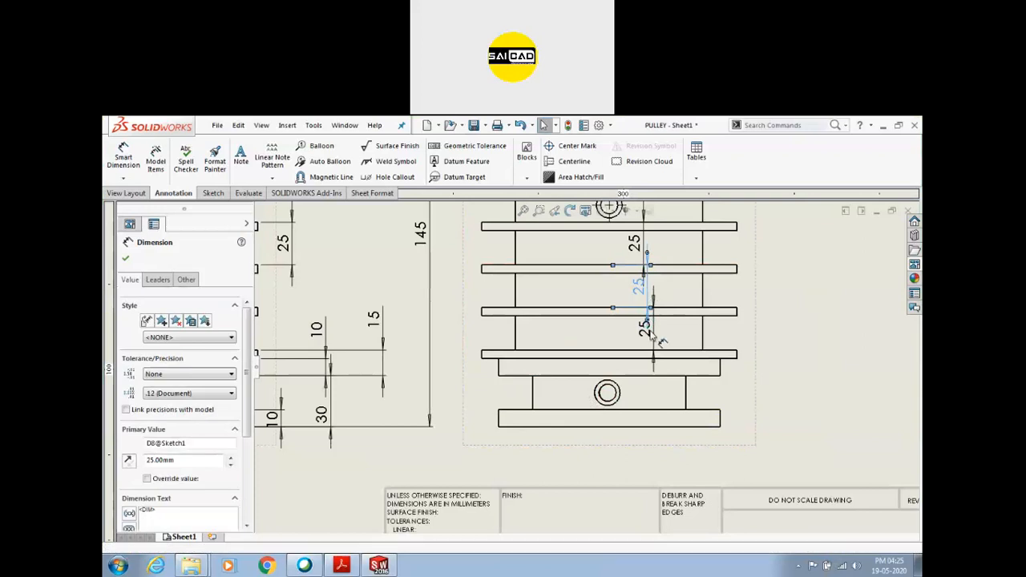
{"action": "key", "text": "Delete"}
{"action": "scroll", "coordinate": [565, 422], "scroll_direction": "up", "scroll_amount": 3}
{"action": "scroll", "coordinate": [601, 304], "scroll_direction": "down", "scroll_amount": 4}
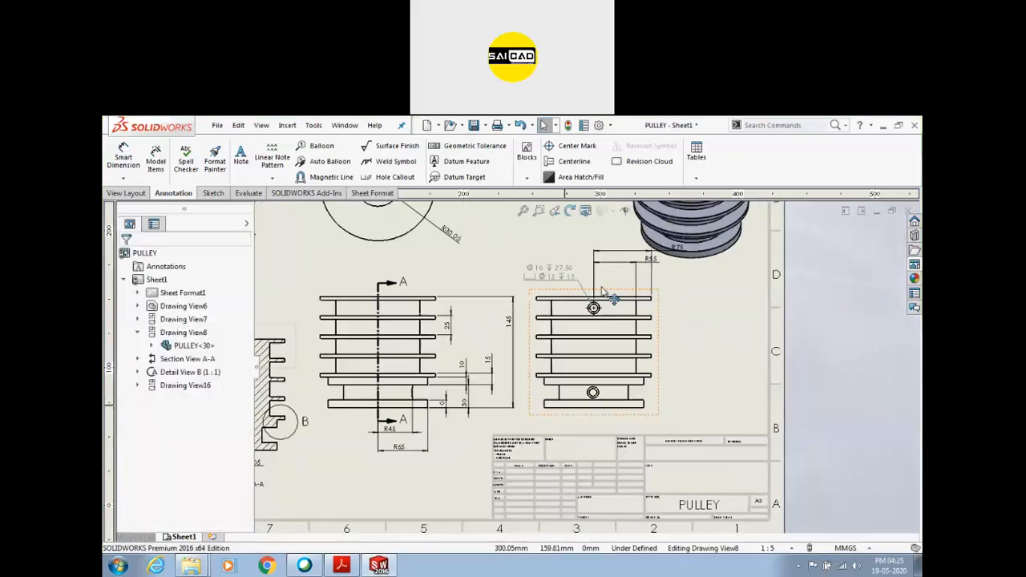
Step: Delete the R55 and R75 dimensions above the side view with the hole callout
{"action": "left_click", "coordinate": [621, 283]}
{"action": "left_click", "coordinate": [622, 283]}
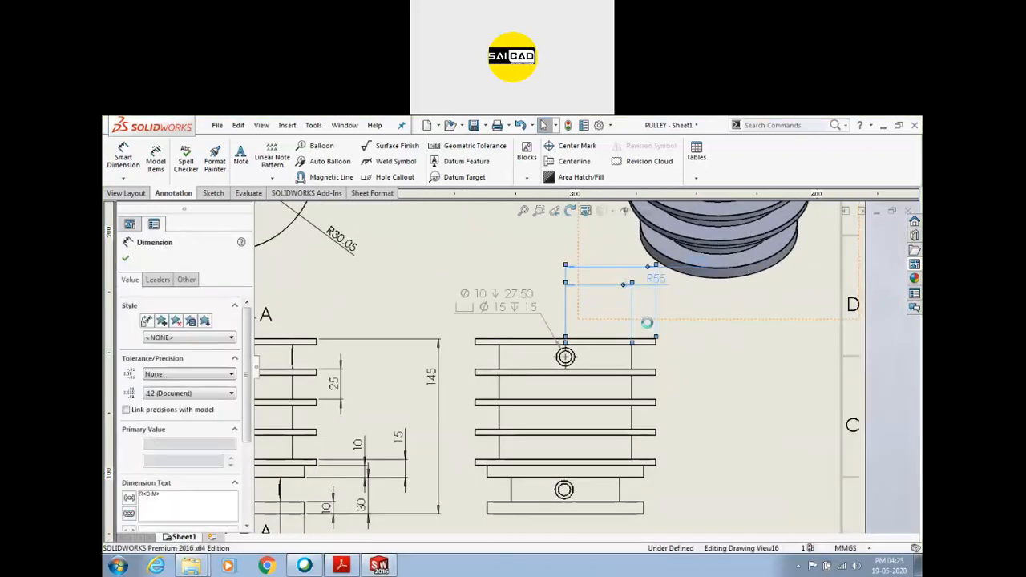
{"action": "key", "text": "Delete"}
{"action": "left_click", "coordinate": [578, 294]}
{"action": "left_click", "coordinate": [563, 297]}
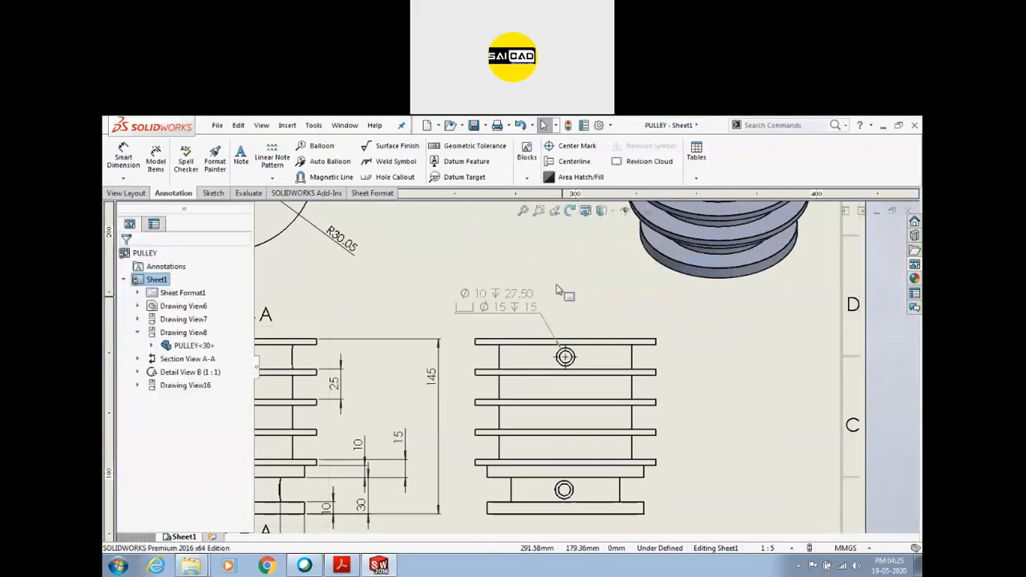
Step: Examine the counterbore hole callout and the remaining dimensions on the front, side and circular views
{"action": "scroll", "coordinate": [540, 304], "scroll_direction": "up", "scroll_amount": 2}
{"action": "scroll", "coordinate": [471, 388], "scroll_direction": "down", "scroll_amount": 1}
{"action": "scroll", "coordinate": [471, 388], "scroll_direction": "down", "scroll_amount": 2}
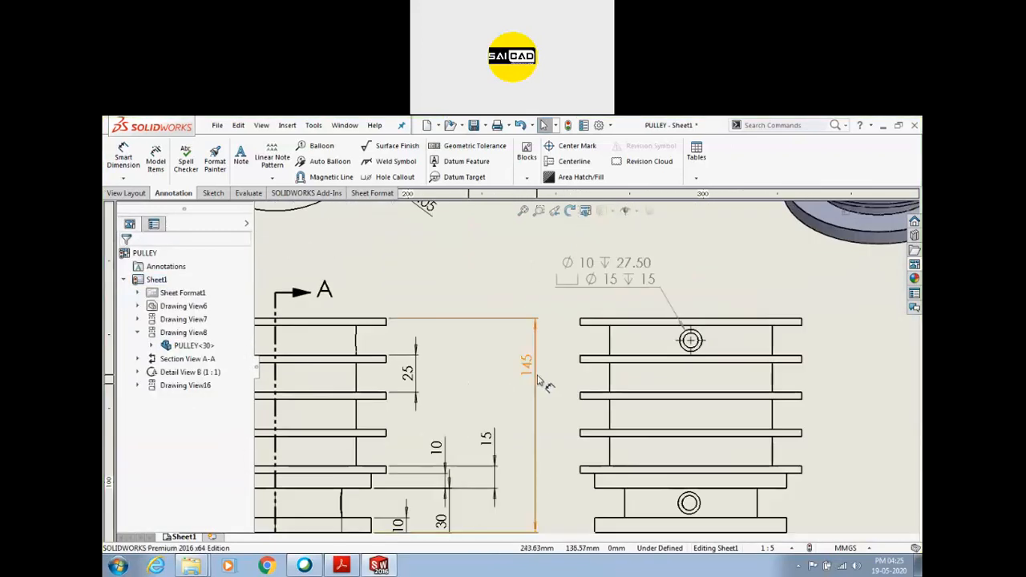
{"action": "scroll", "coordinate": [609, 298], "scroll_direction": "down", "scroll_amount": 2}
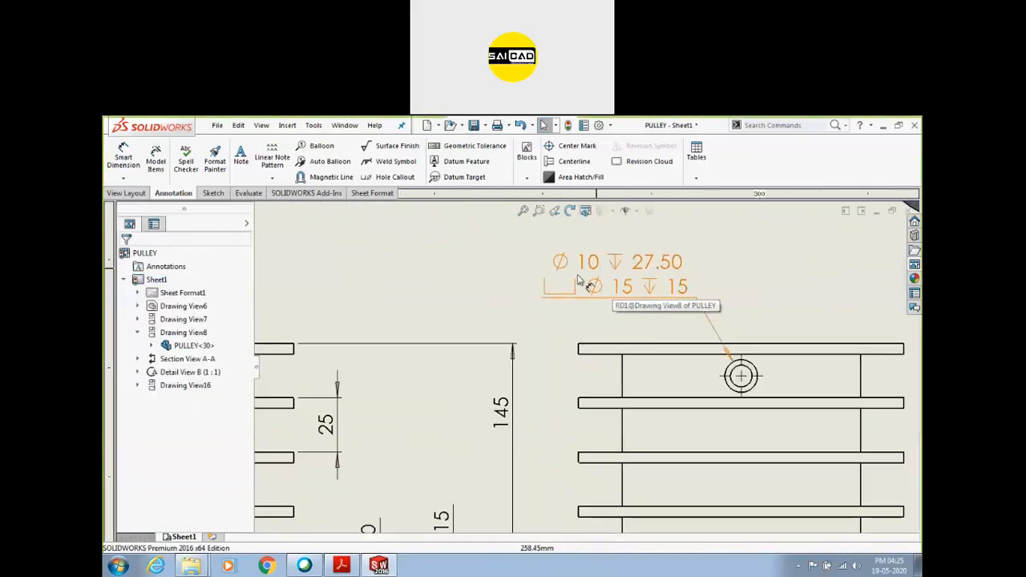
{"action": "scroll", "coordinate": [498, 401], "scroll_direction": "up", "scroll_amount": 4}
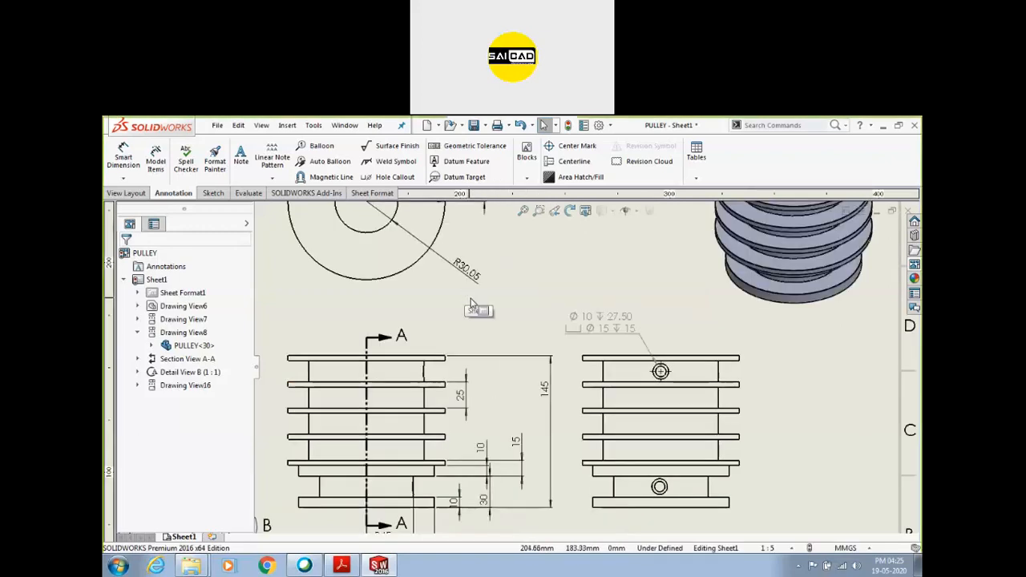
{"action": "scroll", "coordinate": [508, 362], "scroll_direction": "up", "scroll_amount": 3}
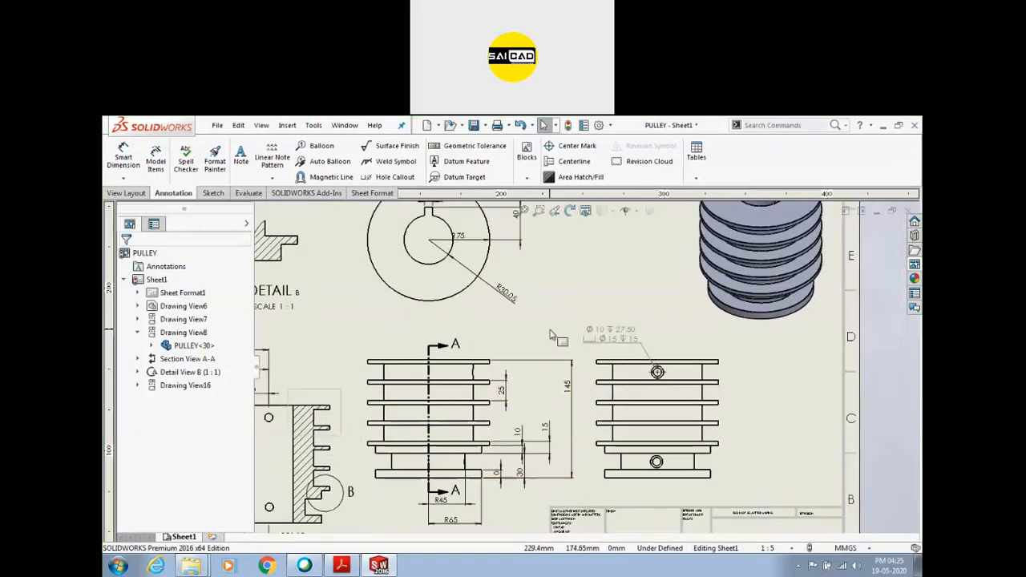
{"action": "scroll", "coordinate": [521, 370], "scroll_direction": "down", "scroll_amount": 3}
{"action": "scroll", "coordinate": [539, 293], "scroll_direction": "down", "scroll_amount": 1}
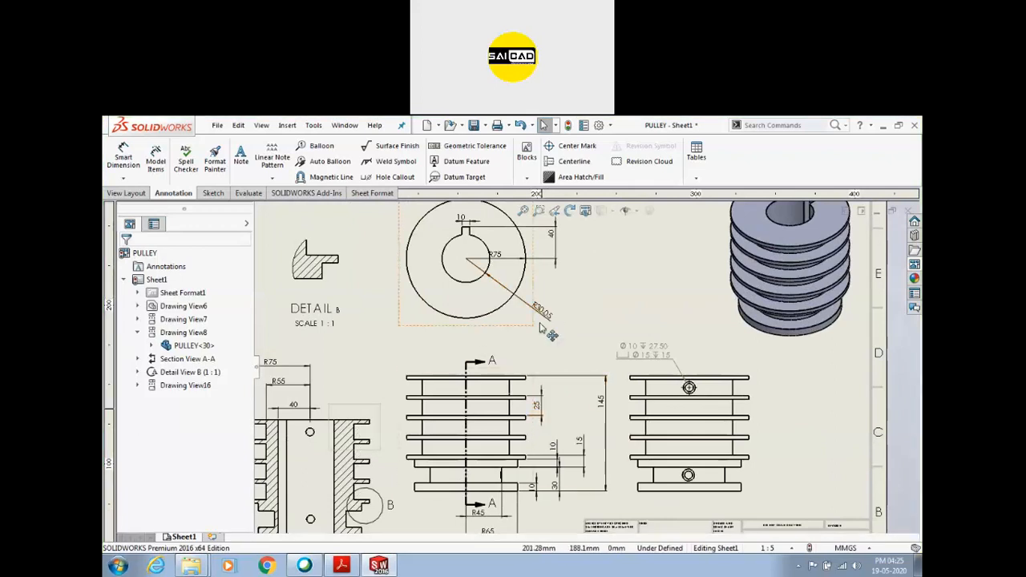
Step: Set the keyway width dimension in the circular view to 15 mm
{"action": "scroll", "coordinate": [508, 275], "scroll_direction": "down", "scroll_amount": 3}
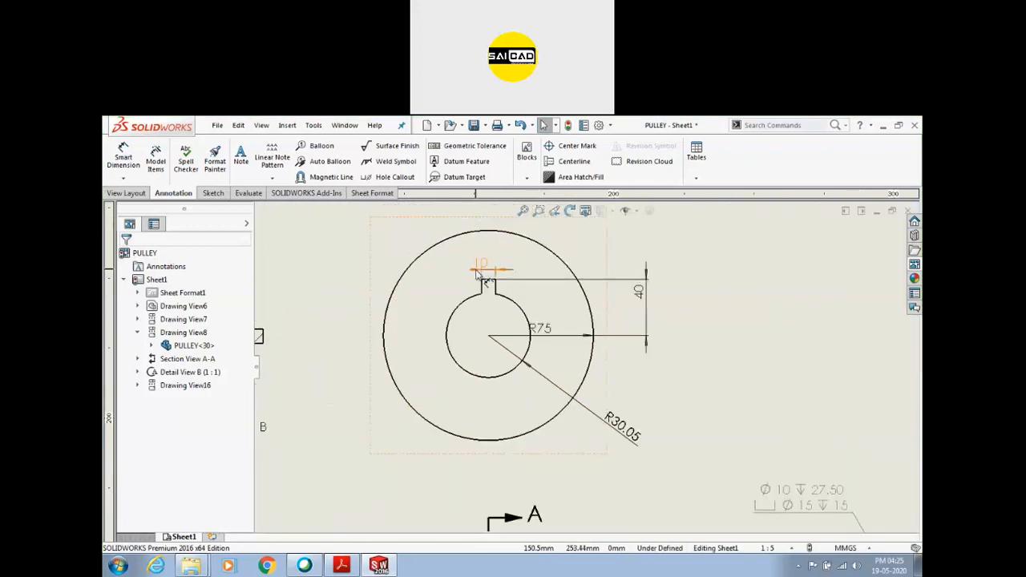
{"action": "double_click", "coordinate": [492, 269]}
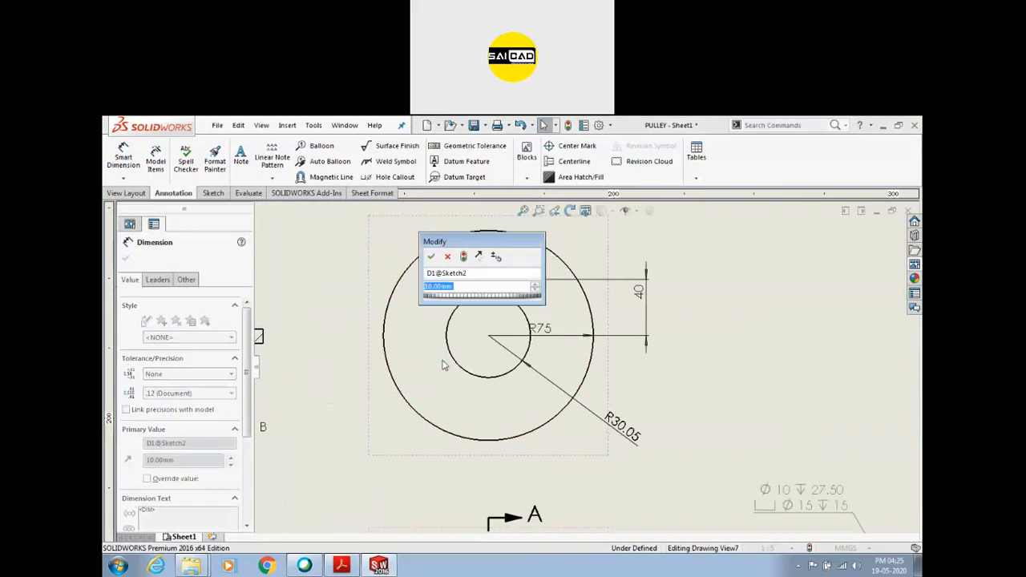
{"action": "type", "text": "15"}
{"action": "key", "text": "Return"}
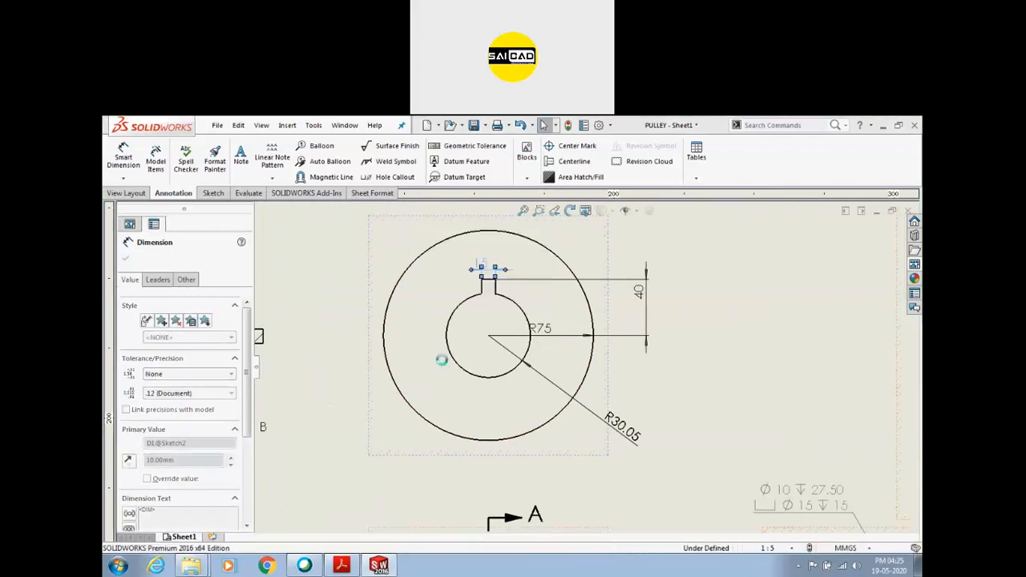
{"action": "scroll", "coordinate": [451, 355], "scroll_direction": "down", "scroll_amount": 3}
{"action": "scroll", "coordinate": [345, 358], "scroll_direction": "up", "scroll_amount": 2}
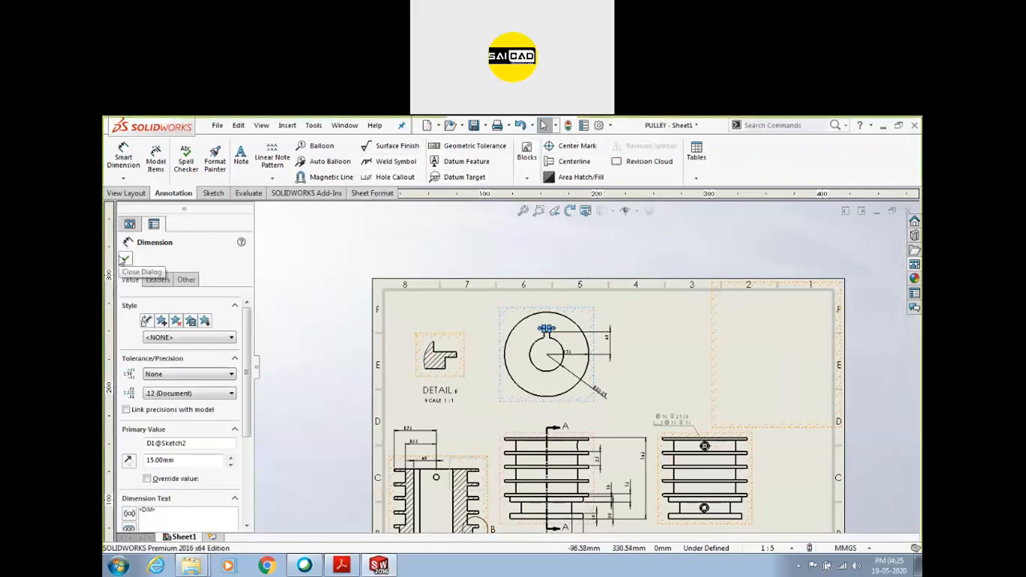
{"action": "left_click", "coordinate": [127, 251]}
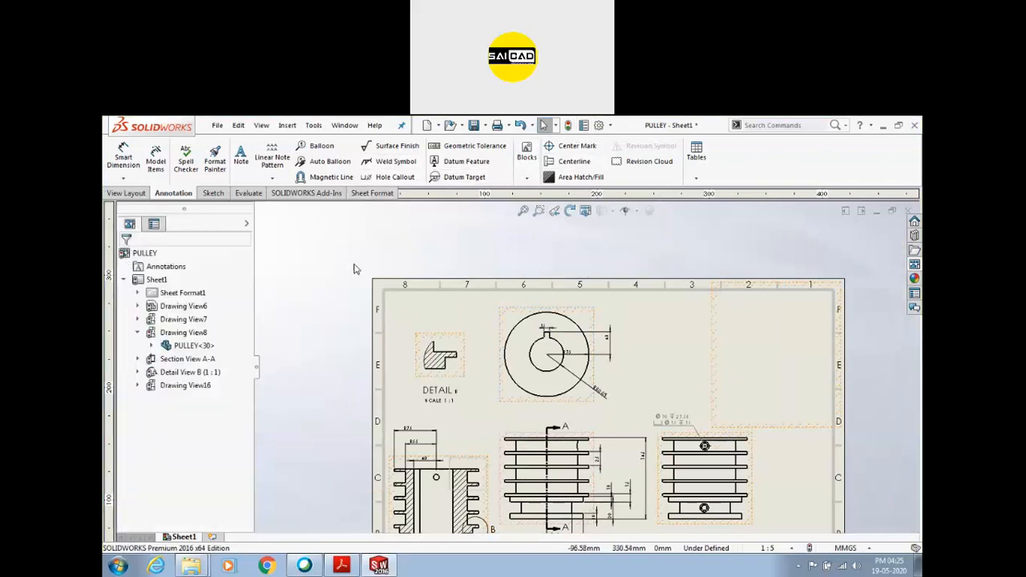
Step: Rebuild the drawing so its views show the 15 mm keyway width
{"action": "right_click", "coordinate": [137, 256]}
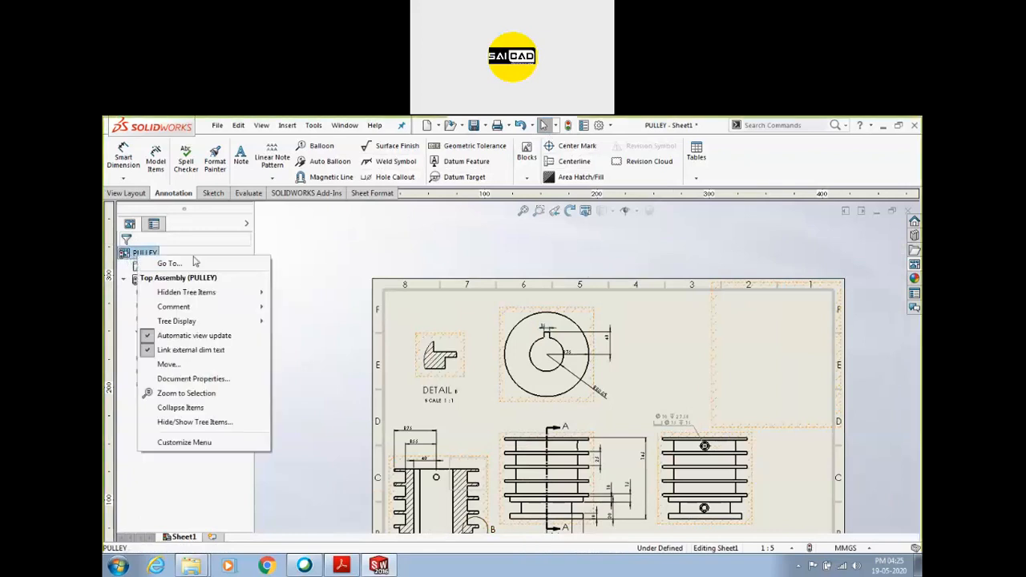
{"action": "left_click", "coordinate": [341, 248]}
{"action": "left_click_drag", "start_coordinate": [632, 129], "coordinate": [631, 149]}
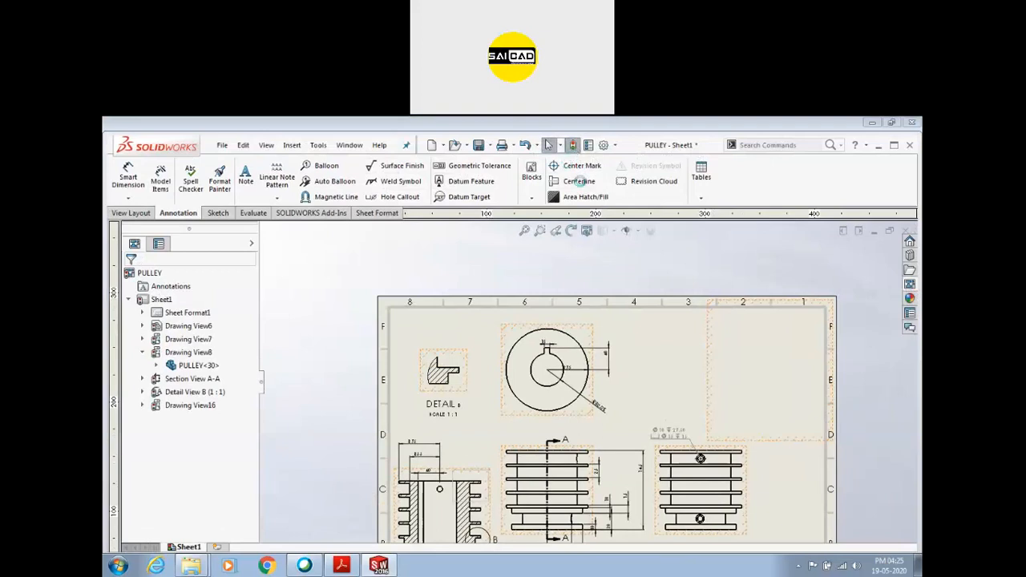
{"action": "scroll", "coordinate": [552, 344], "scroll_direction": "down", "scroll_amount": 3}
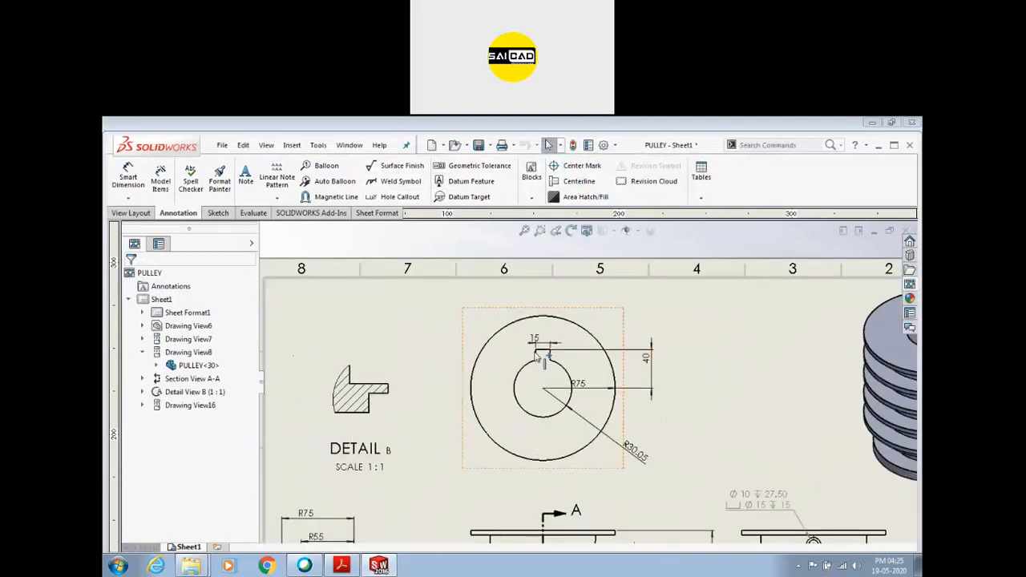
{"action": "double_click", "coordinate": [657, 125]}
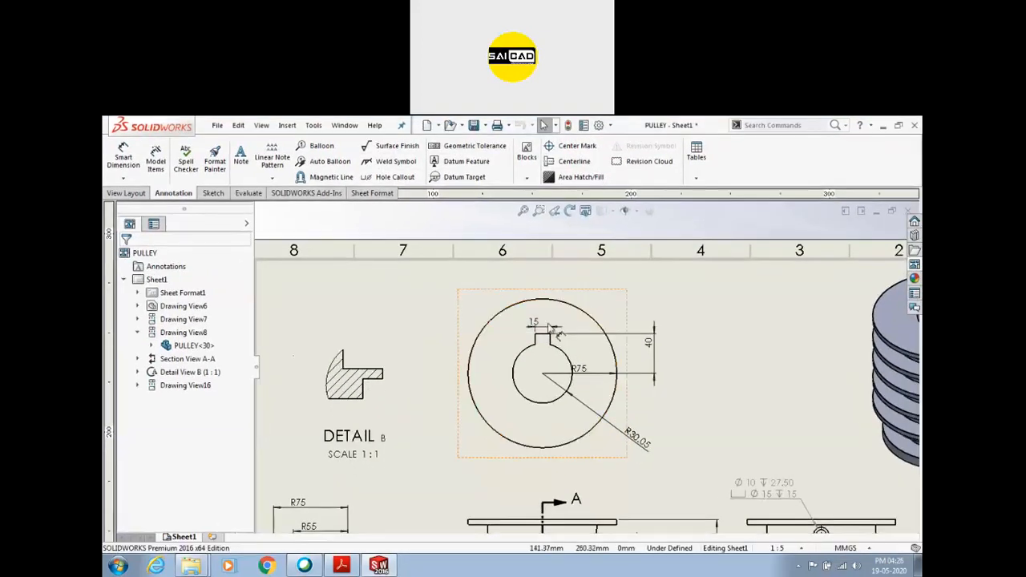
{"action": "scroll", "coordinate": [514, 357], "scroll_direction": "up", "scroll_amount": 3}
{"action": "scroll", "coordinate": [746, 377], "scroll_direction": "down", "scroll_amount": 1}
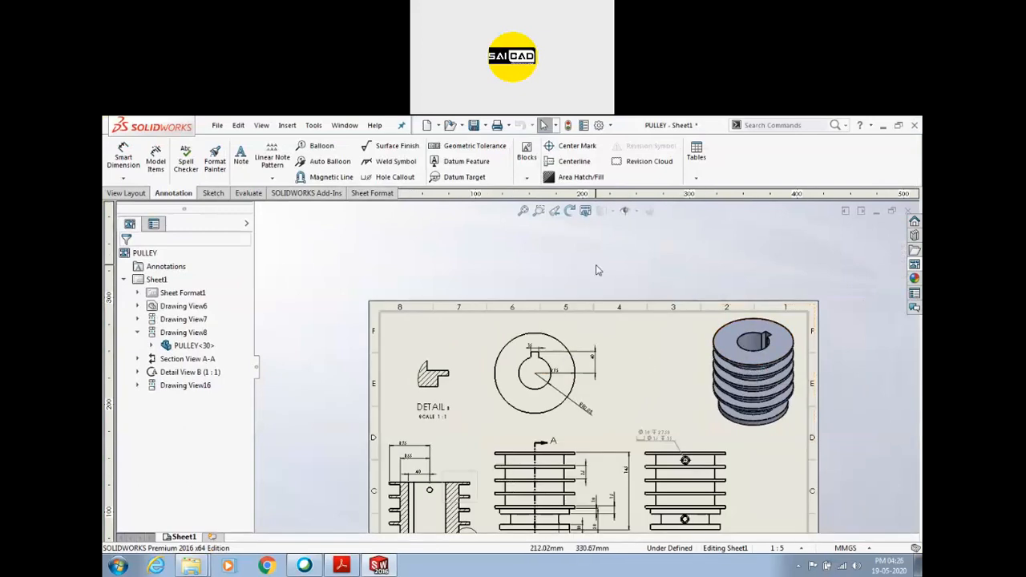
Step: Open the pulley part from the isometric view and inspect the width of its keyway cut
{"action": "left_click", "coordinate": [737, 349]}
{"action": "right_click", "coordinate": [738, 349]}
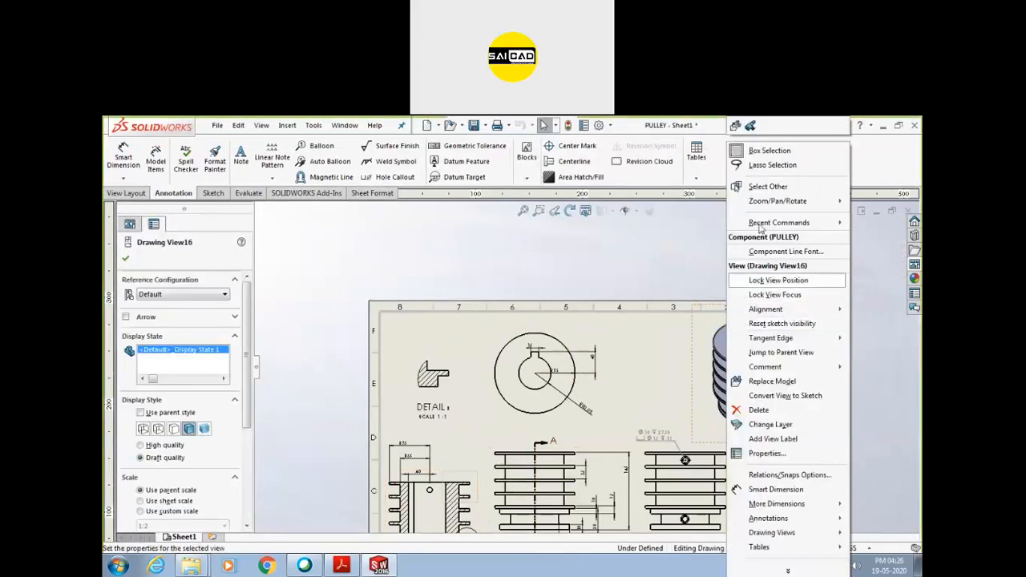
{"action": "left_click", "coordinate": [735, 126]}
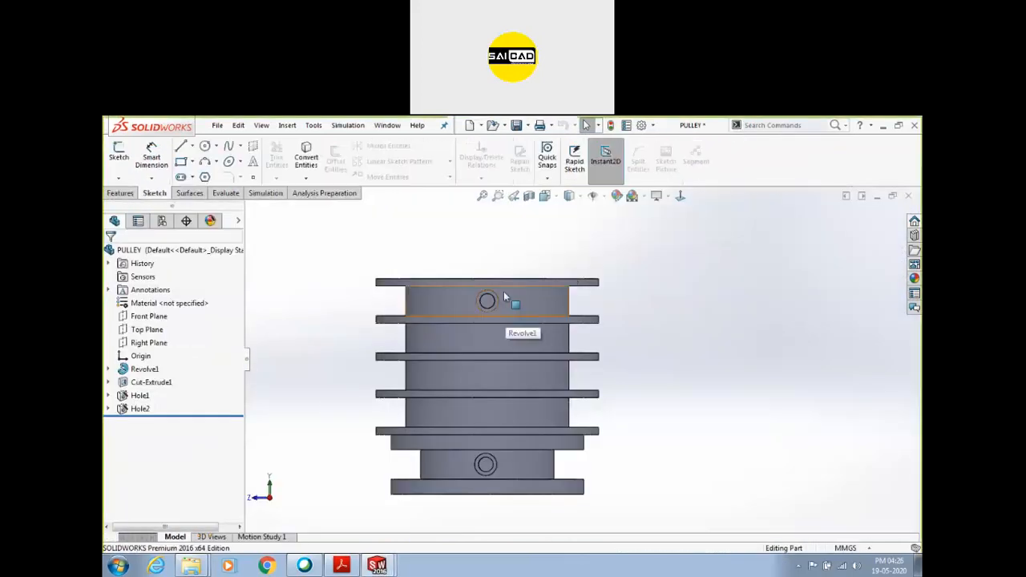
{"action": "middle_click_drag", "start_coordinate": [502, 336], "coordinate": [530, 367]}
{"action": "scroll", "coordinate": [531, 365], "scroll_direction": "down", "scroll_amount": 2}
{"action": "middle_click_drag", "start_coordinate": [529, 317], "coordinate": [554, 331]}
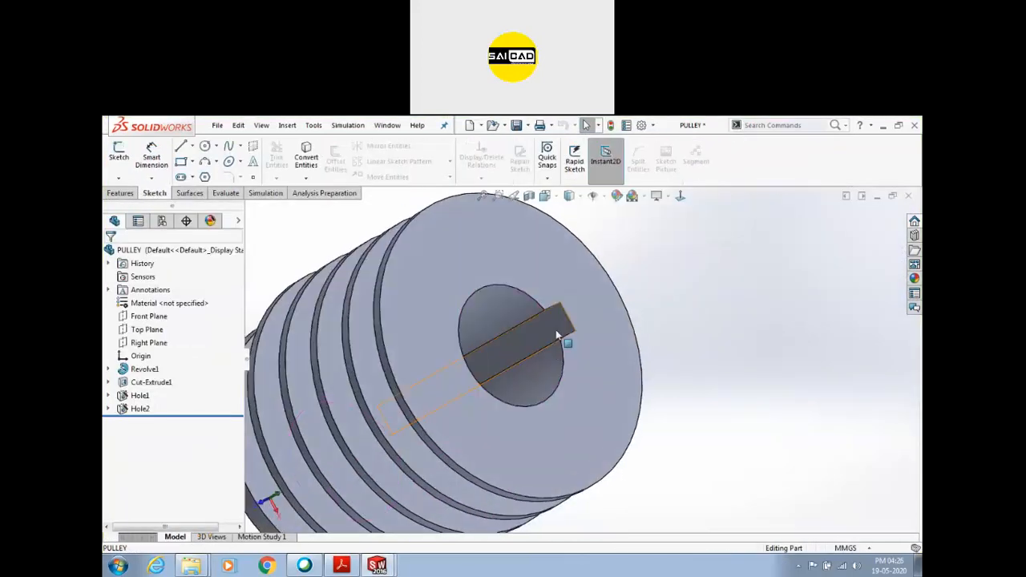
{"action": "left_click", "coordinate": [554, 331]}
{"action": "middle_click_drag", "start_coordinate": [633, 365], "coordinate": [683, 355]}
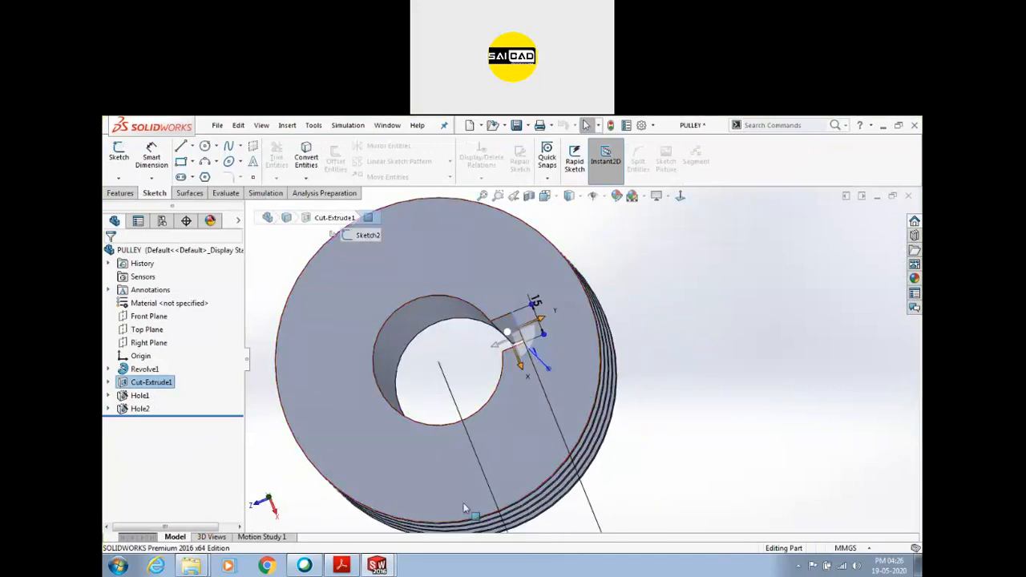
Step: Switch from the part model back to the PULLEY drawing sheet
{"action": "mouse_move", "coordinate": [391, 566]}
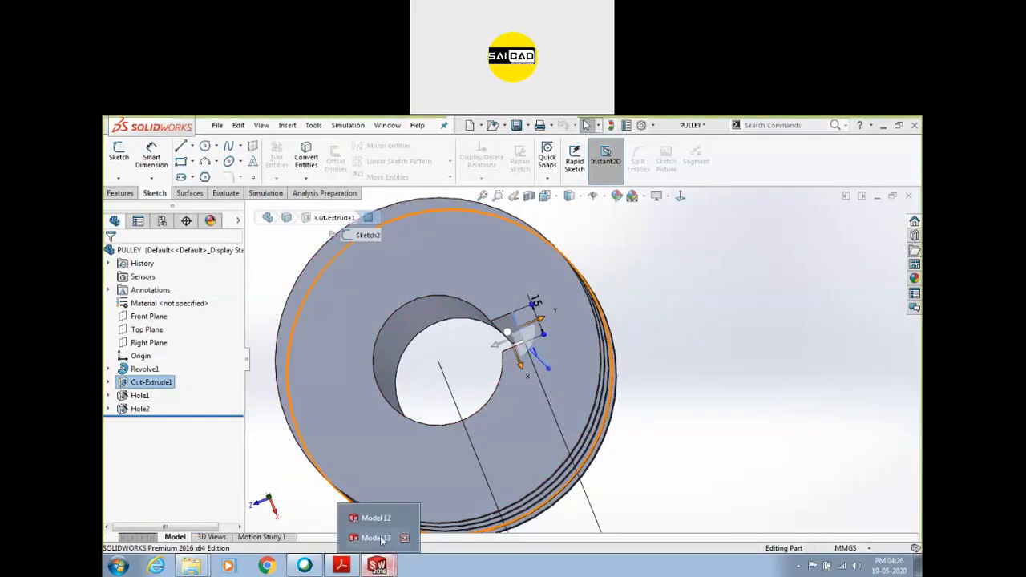
{"action": "left_click", "coordinate": [377, 537]}
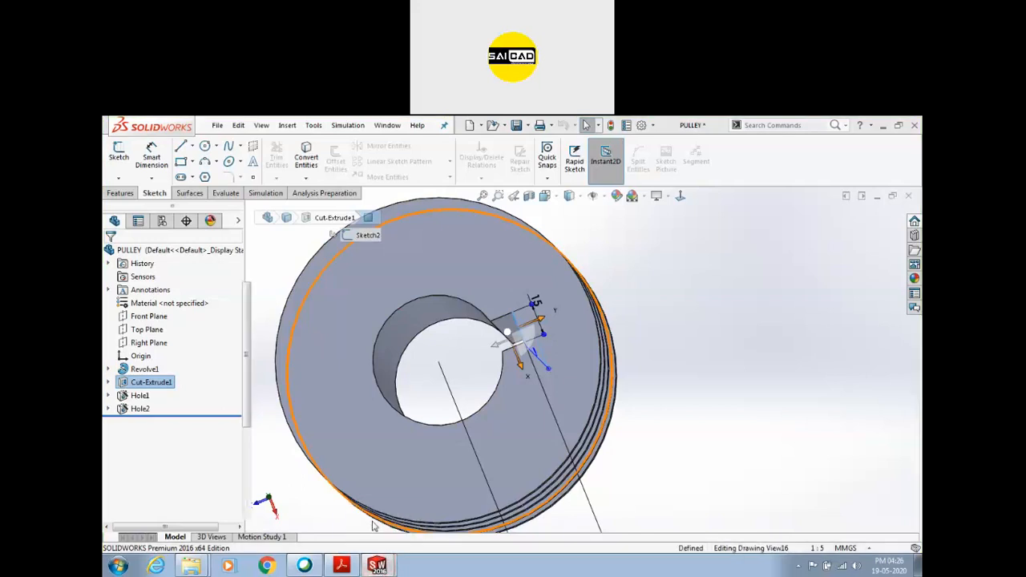
{"action": "scroll", "coordinate": [498, 498], "scroll_direction": "down", "scroll_amount": 3}
{"action": "scroll", "coordinate": [721, 473], "scroll_direction": "up", "scroll_amount": 1}
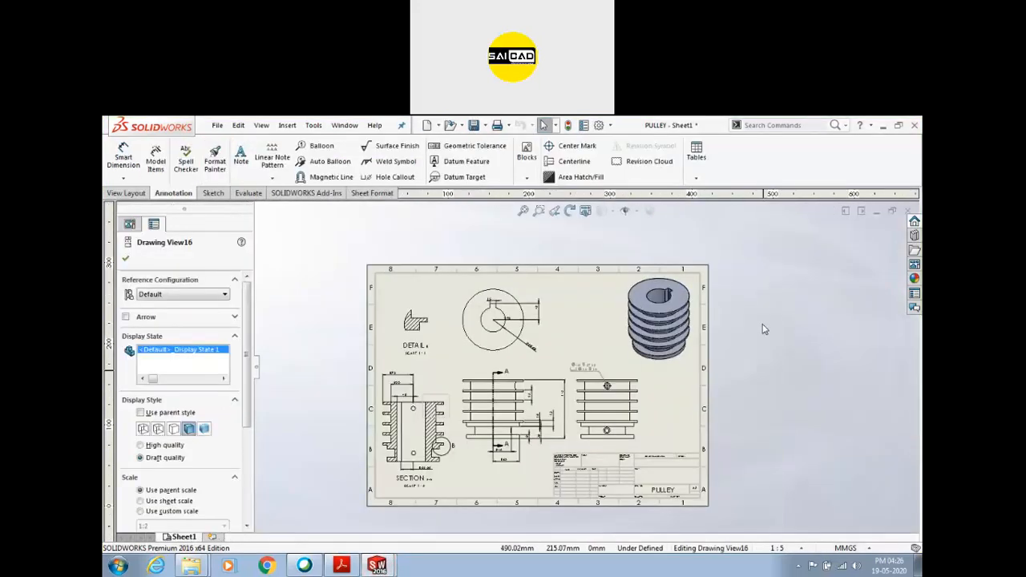
Step: Set the keyway width dimension in the circular view to 10 mm and rebuild the drawing
{"action": "scroll", "coordinate": [513, 320], "scroll_direction": "up", "scroll_amount": 5}
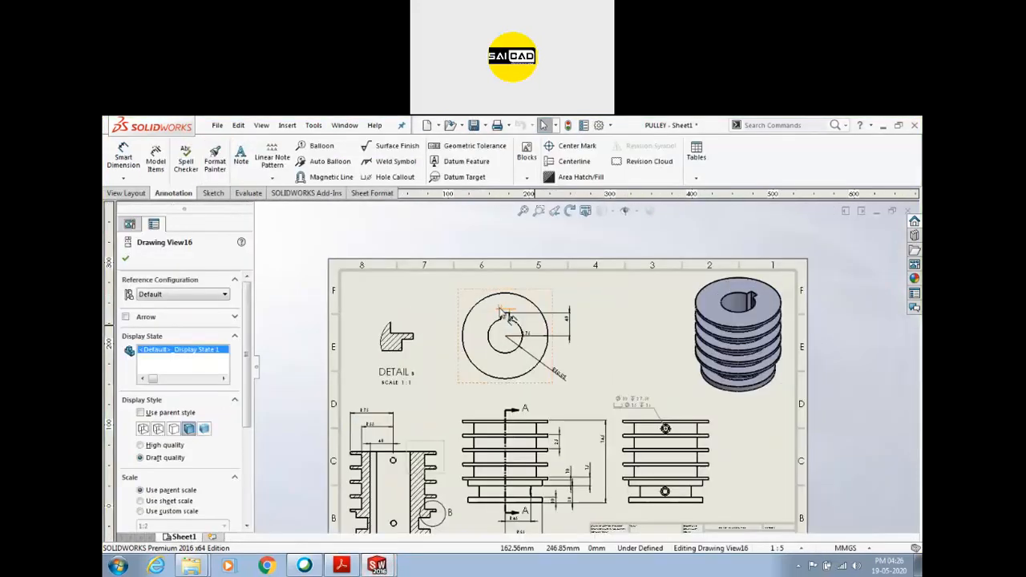
{"action": "double_click", "coordinate": [517, 317]}
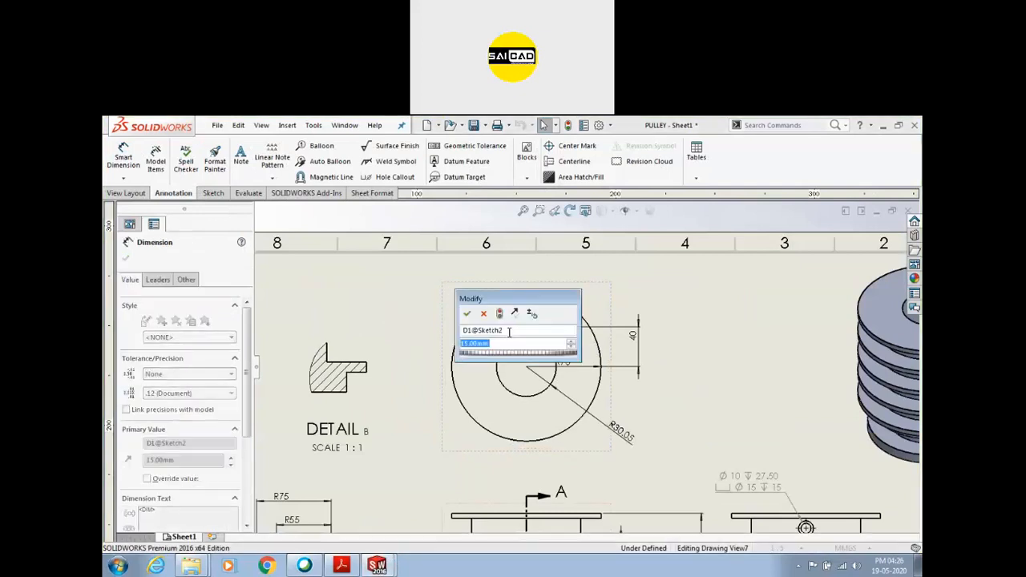
{"action": "type", "text": "10"}
{"action": "key", "text": "Return"}
{"action": "scroll", "coordinate": [589, 361], "scroll_direction": "down", "scroll_amount": 3}
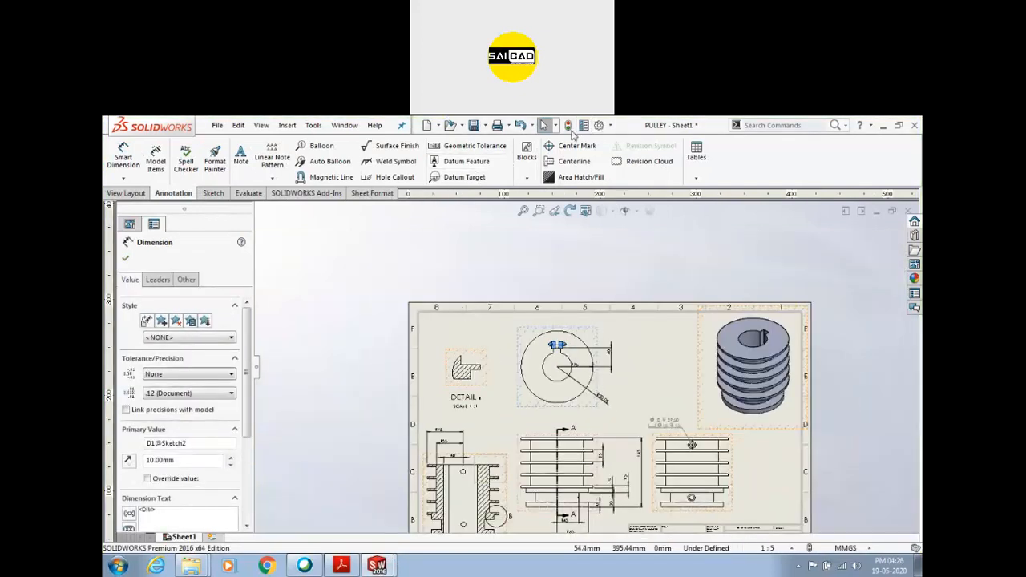
{"action": "left_click", "coordinate": [527, 238]}
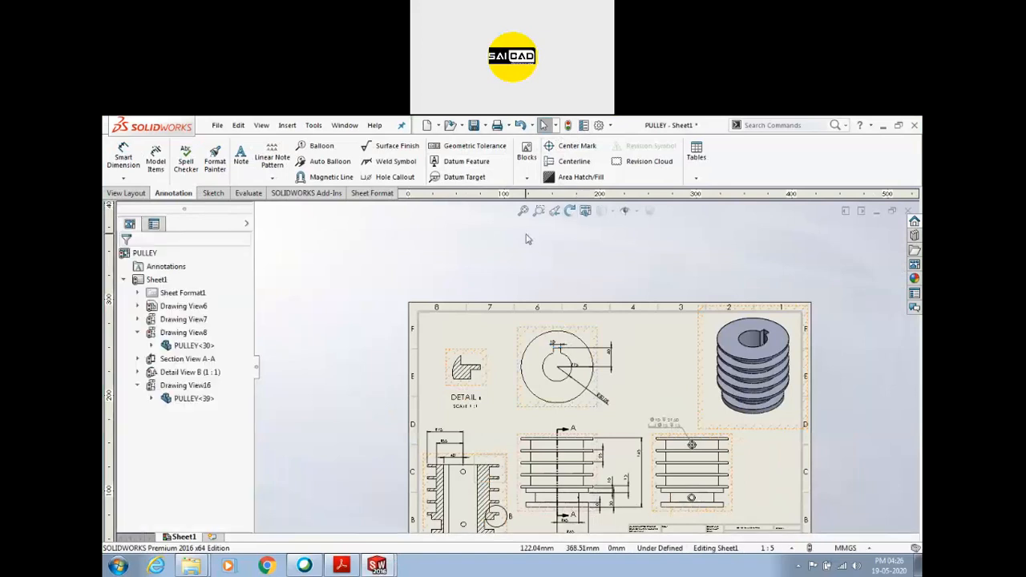
{"action": "left_click", "coordinate": [567, 129]}
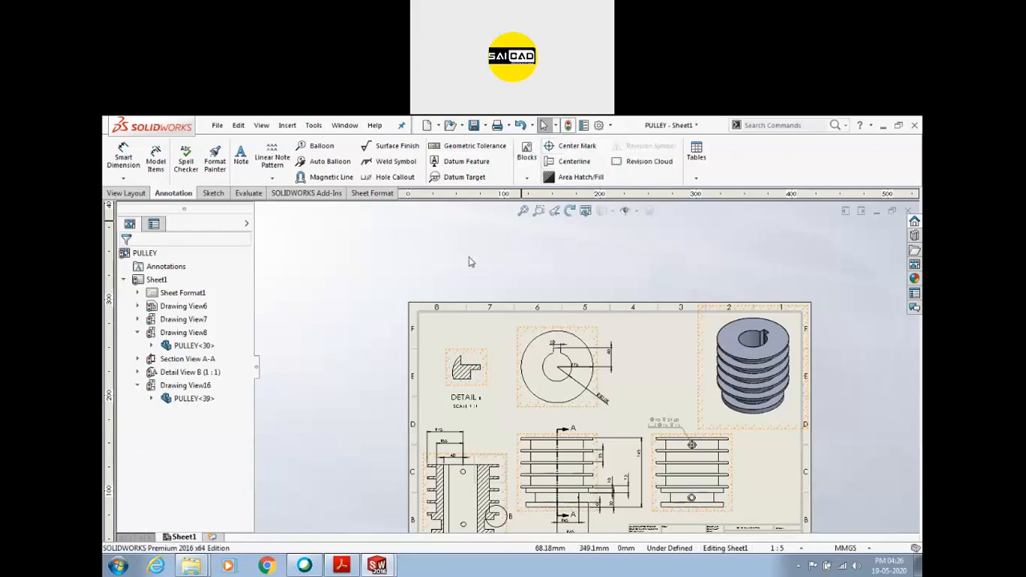
Step: Examine the whole sheet to check the layout of its views and dimensions
{"action": "scroll", "coordinate": [580, 377], "scroll_direction": "up", "scroll_amount": 3}
{"action": "scroll", "coordinate": [583, 389], "scroll_direction": "down", "scroll_amount": 2}
{"action": "scroll", "coordinate": [680, 434], "scroll_direction": "up", "scroll_amount": 2}
{"action": "scroll", "coordinate": [686, 434], "scroll_direction": "down", "scroll_amount": 2}
{"action": "key", "text": "f"}
{"action": "scroll", "coordinate": [607, 416], "scroll_direction": "up", "scroll_amount": 2}
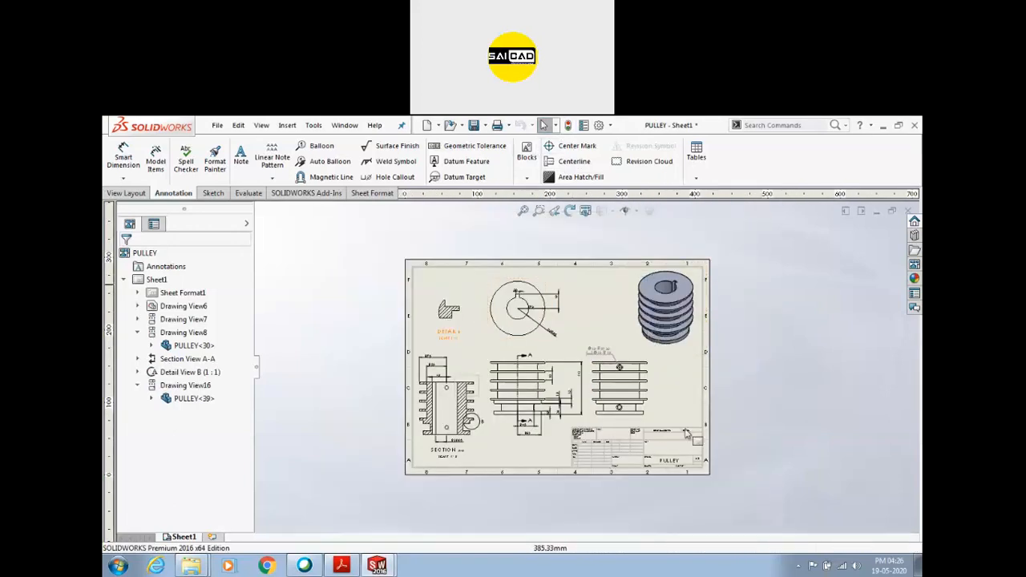
{"action": "scroll", "coordinate": [665, 419], "scroll_direction": "down", "scroll_amount": 1}
{"action": "scroll", "coordinate": [481, 345], "scroll_direction": "up", "scroll_amount": 3}
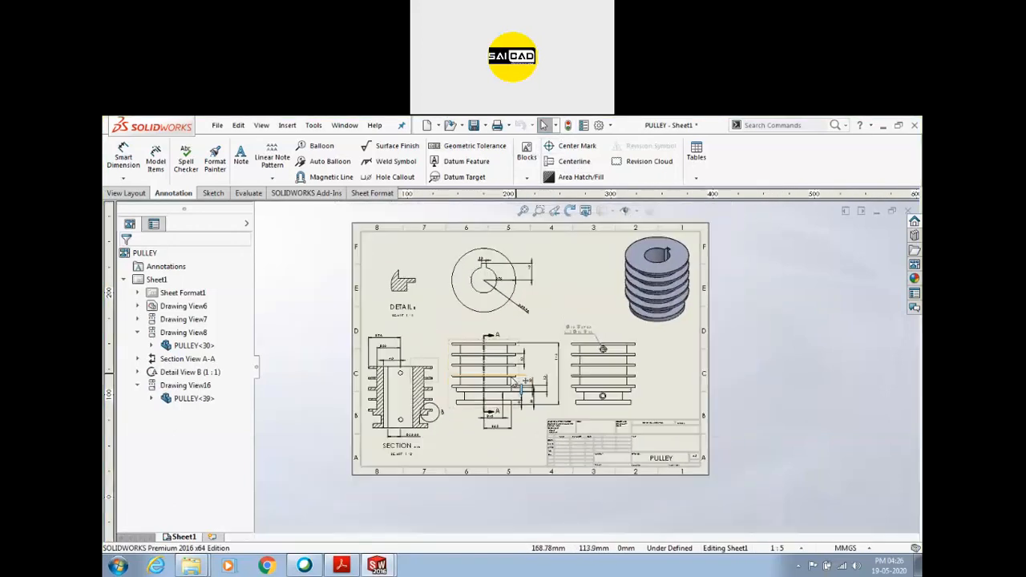
Step: Add a bold Times New Roman note, 5 mm high, reading "Top View" below the circular view
{"action": "left_click", "coordinate": [241, 159]}
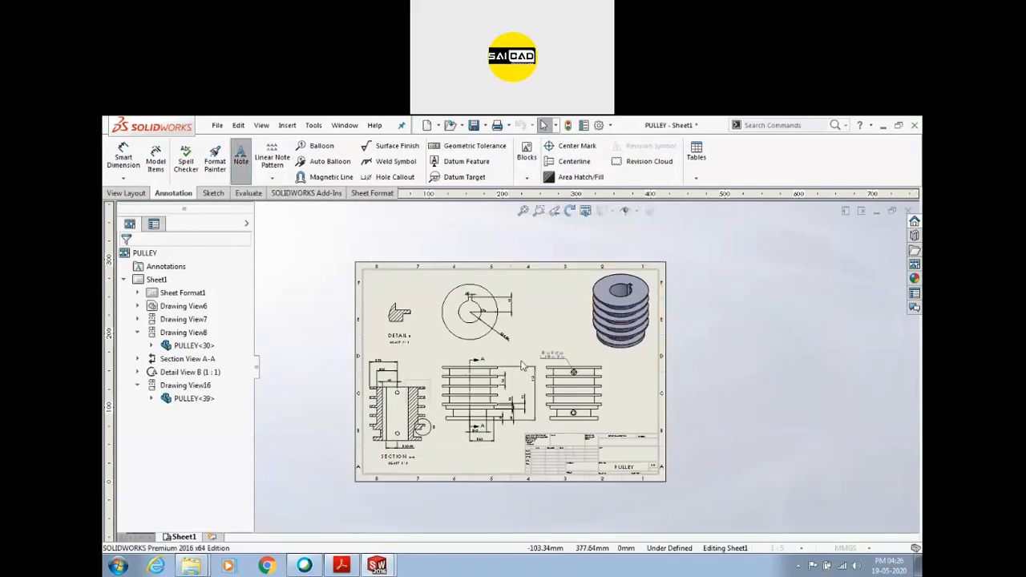
{"action": "scroll", "coordinate": [521, 366], "scroll_direction": "down", "scroll_amount": 5}
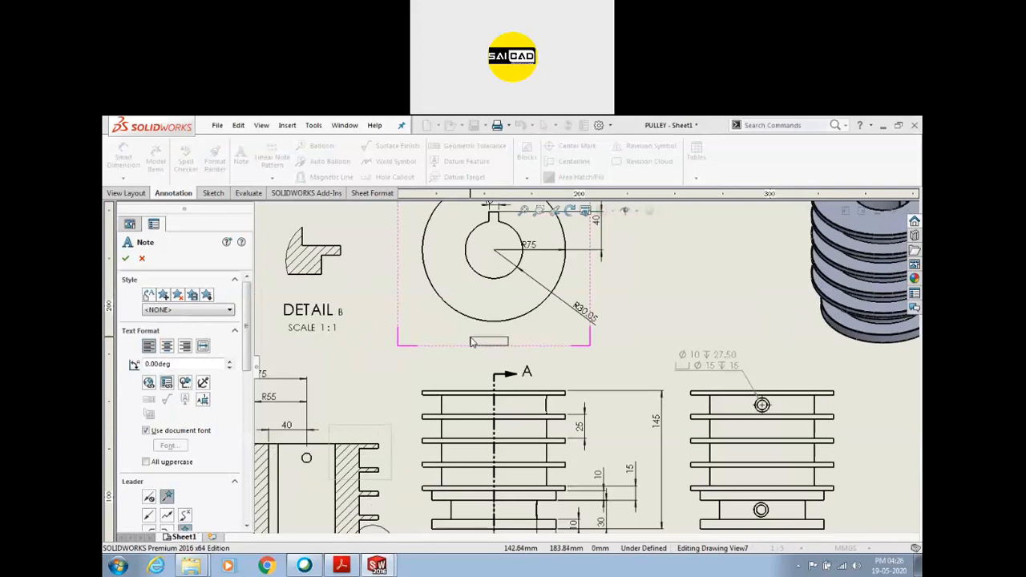
{"action": "left_click", "coordinate": [473, 343]}
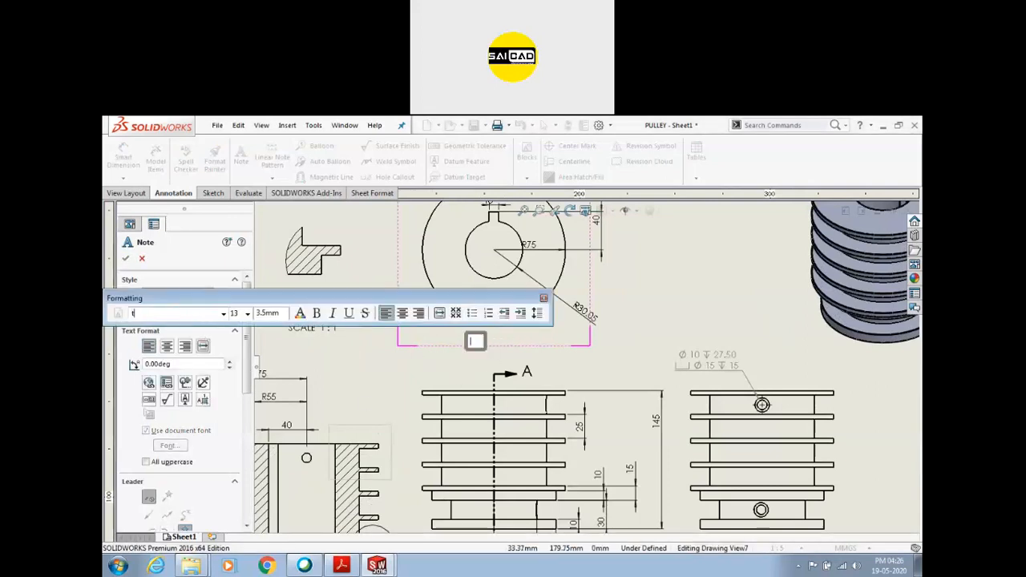
{"action": "type", "text": "tim"}
{"action": "left_click", "coordinate": [222, 313]}
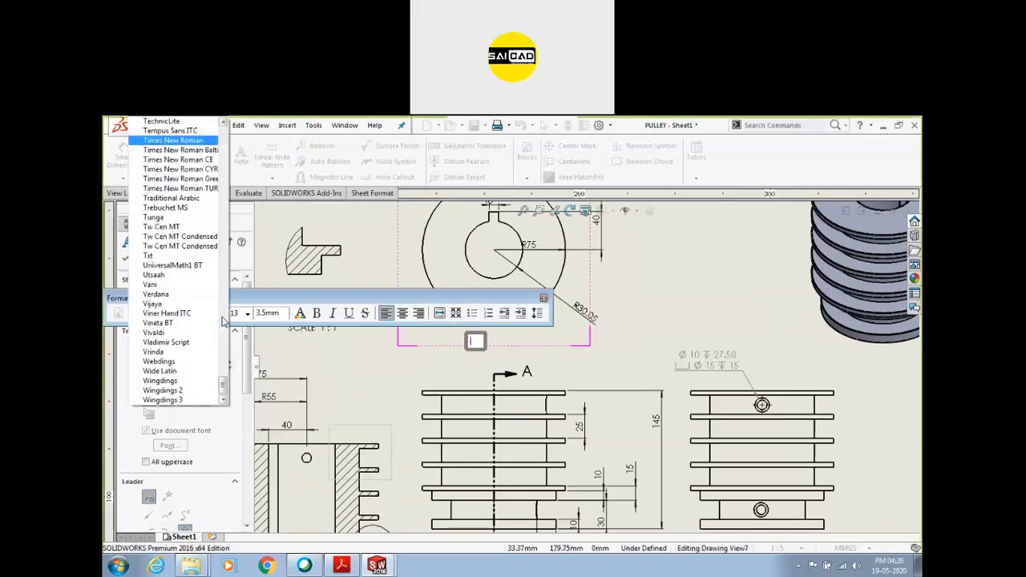
{"action": "left_click", "coordinate": [301, 318]}
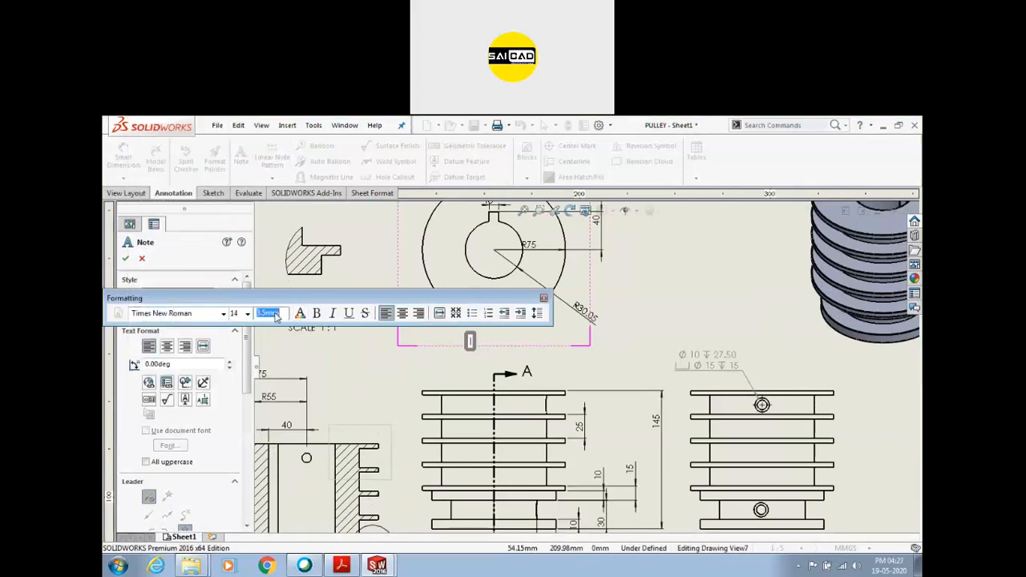
{"action": "key", "text": "Return"}
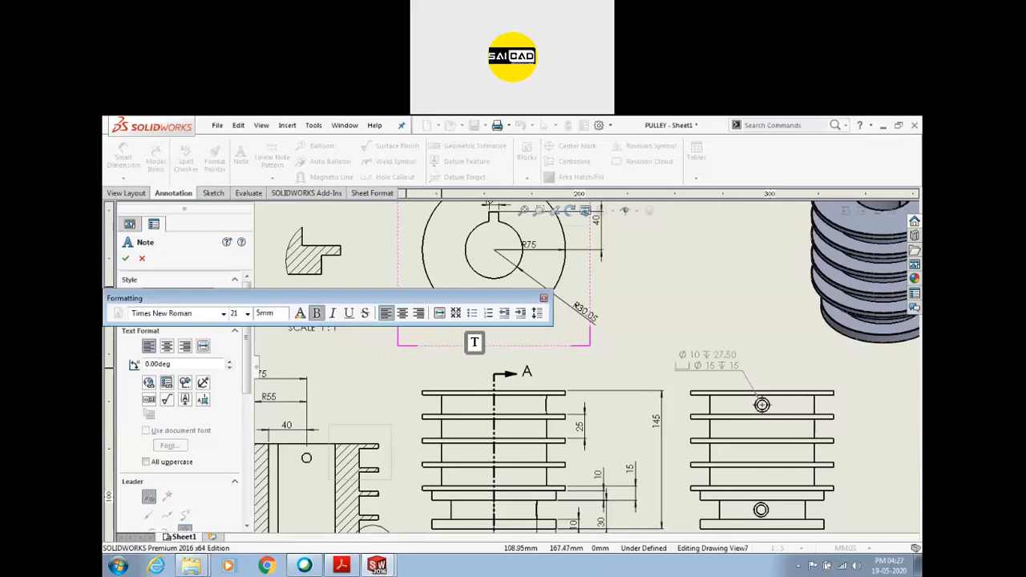
{"action": "type", "text": "View"}
{"action": "left_click", "coordinate": [460, 389]}
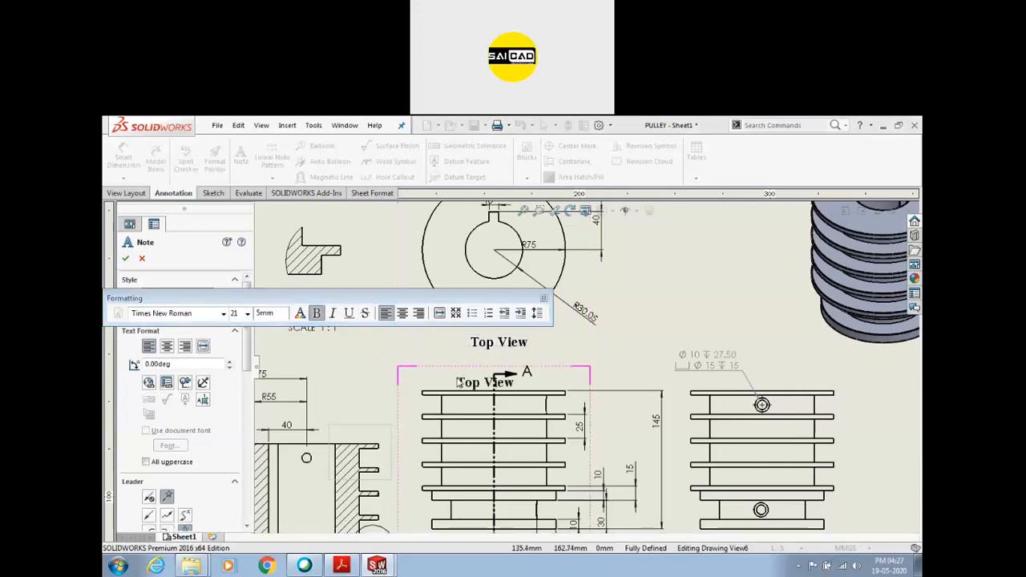
Step: Place another note below the view carrying section line A-A and change its text to "Front View"
{"action": "scroll", "coordinate": [594, 341], "scroll_direction": "up", "scroll_amount": 2}
{"action": "scroll", "coordinate": [537, 485], "scroll_direction": "down", "scroll_amount": 2}
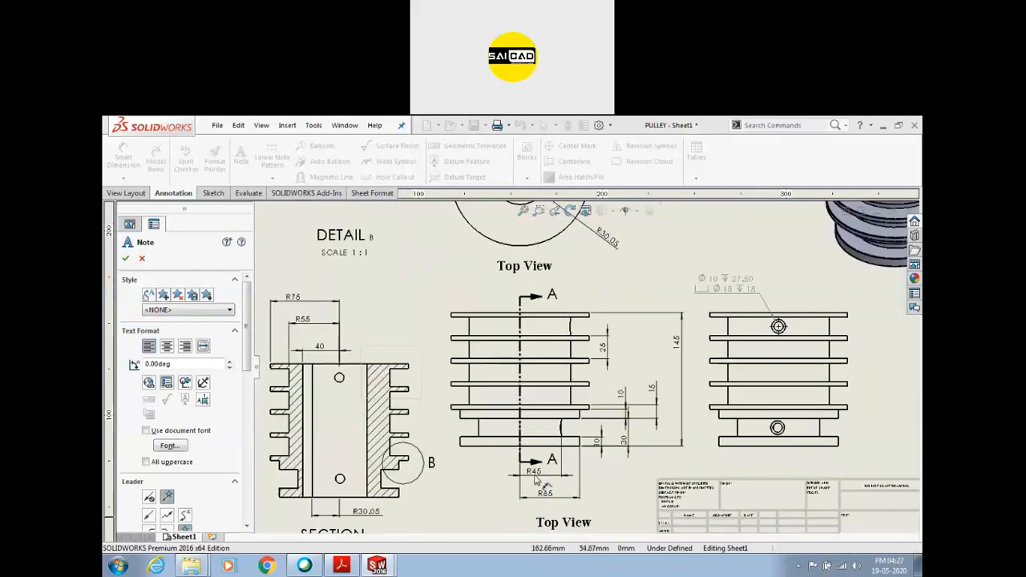
{"action": "scroll", "coordinate": [544, 485], "scroll_direction": "up", "scroll_amount": 2}
{"action": "left_click", "coordinate": [551, 449]}
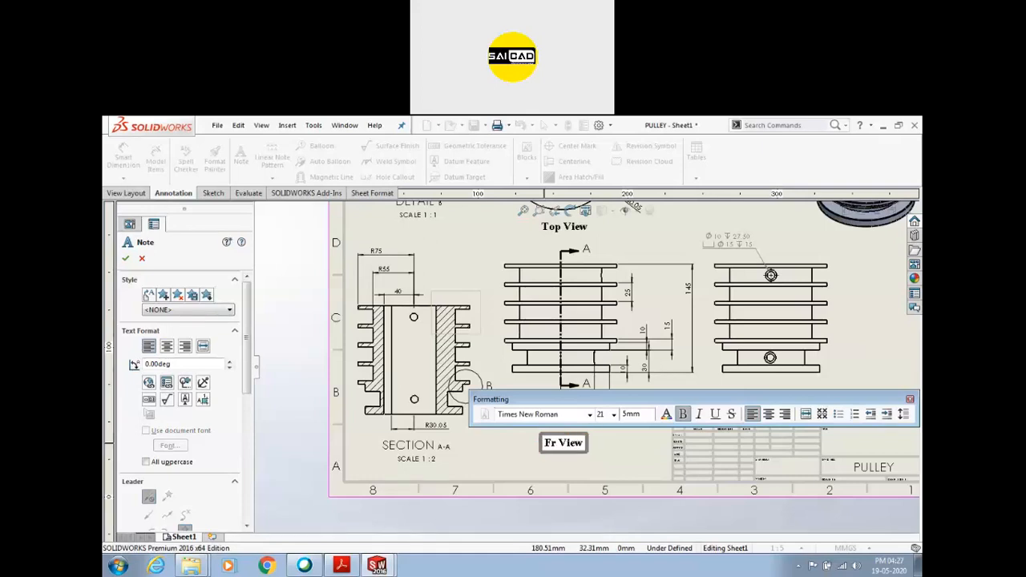
{"action": "type", "text": "ont"}
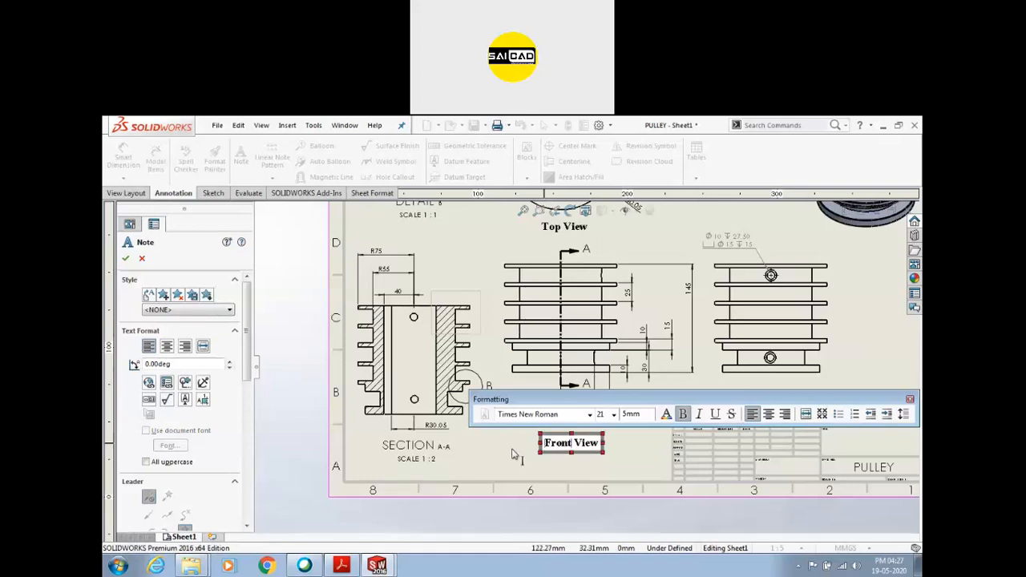
{"action": "left_click", "coordinate": [513, 453]}
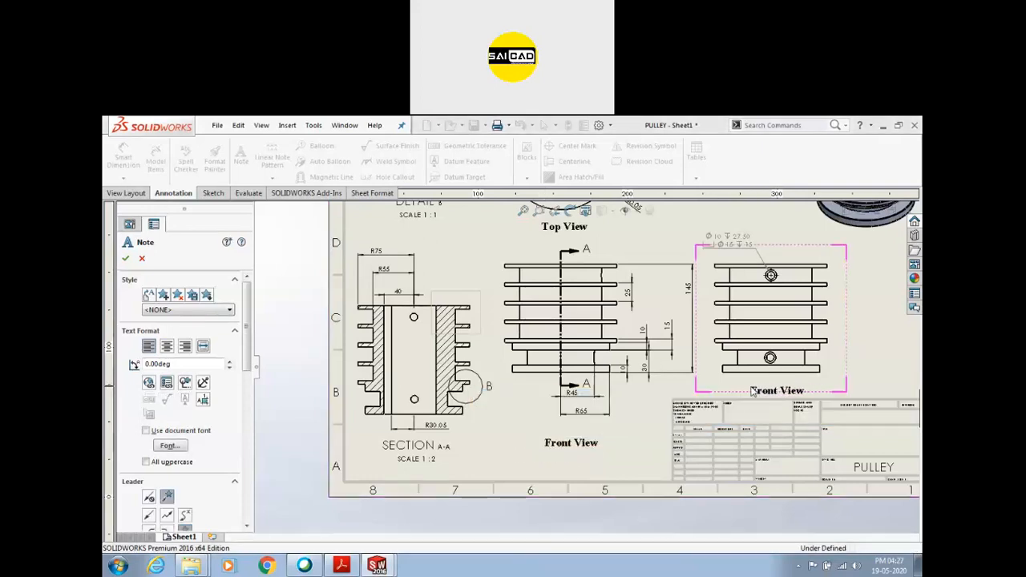
Step: Place a note below the side view with the hole callout and change its text to "Right View"
{"action": "left_click", "coordinate": [755, 392]}
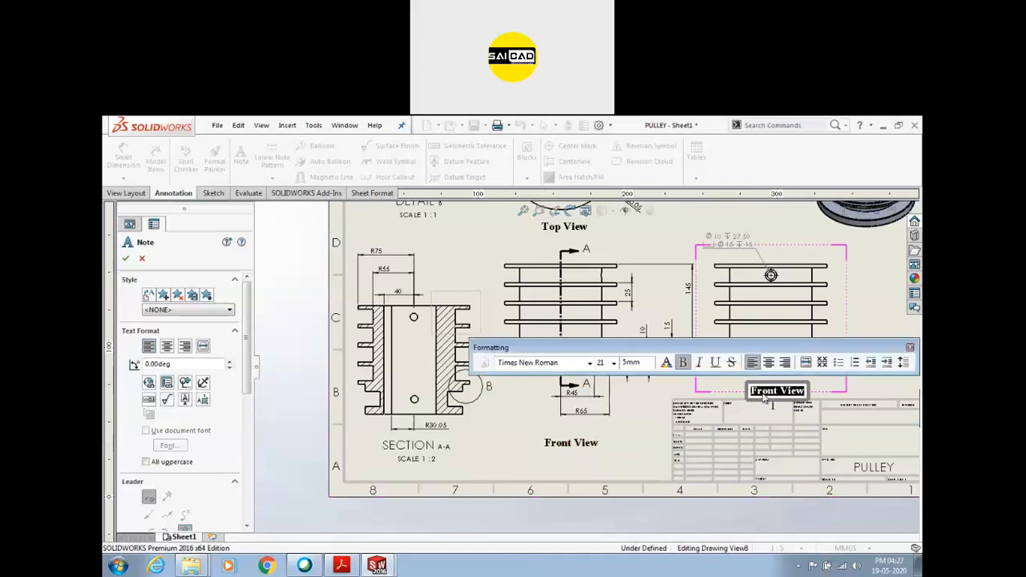
{"action": "type", "text": "Righ"}
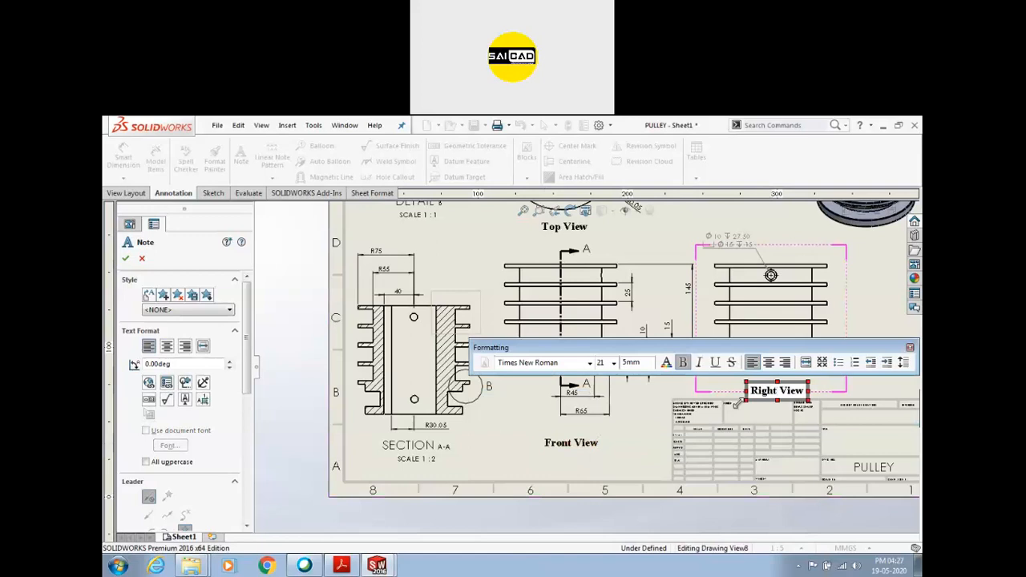
{"action": "left_click", "coordinate": [507, 454]}
{"action": "key", "text": "z"}
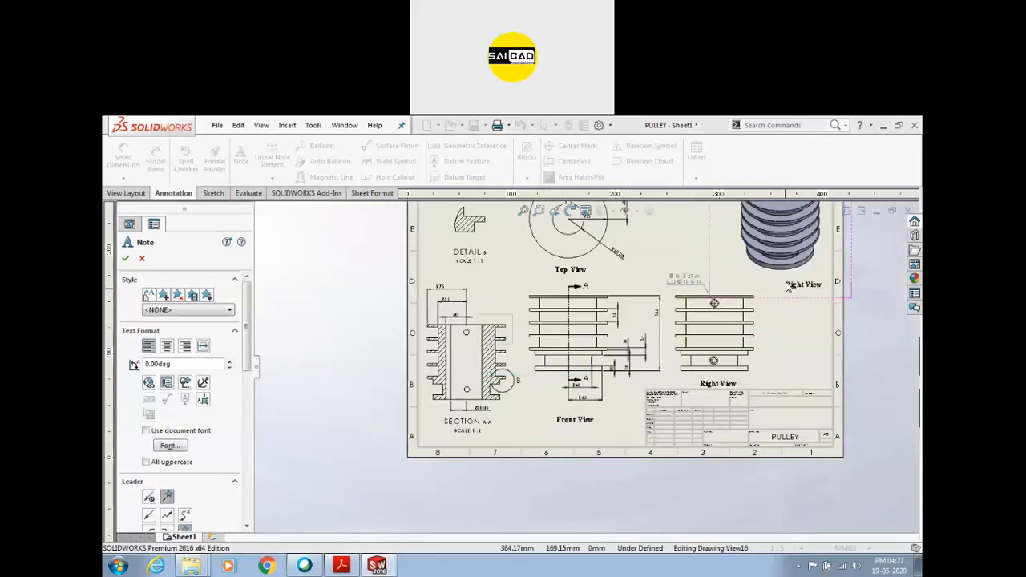
Step: Place a note below the shaded pulley view, change its text to "Isometric View", and finish adding notes
{"action": "left_click", "coordinate": [770, 287]}
{"action": "left_click_drag", "start_coordinate": [769, 287], "coordinate": [789, 293]}
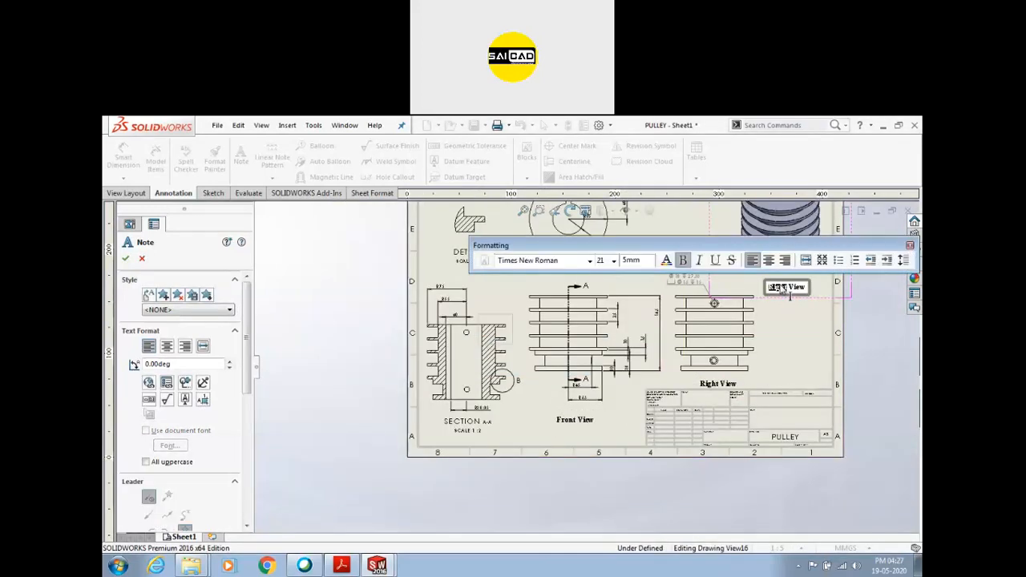
{"action": "type", "text": "Isome"}
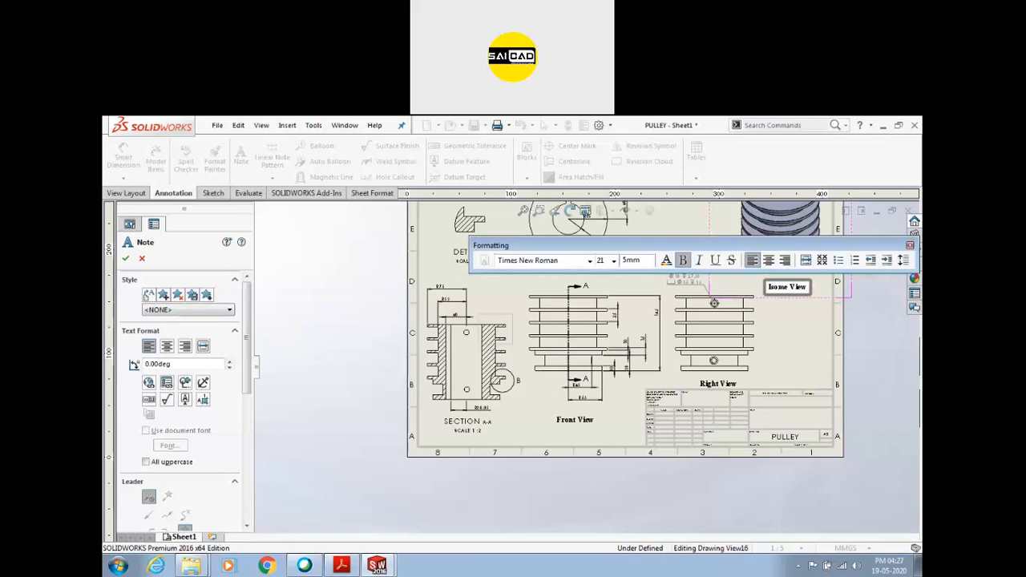
{"action": "type", "text": "tric"}
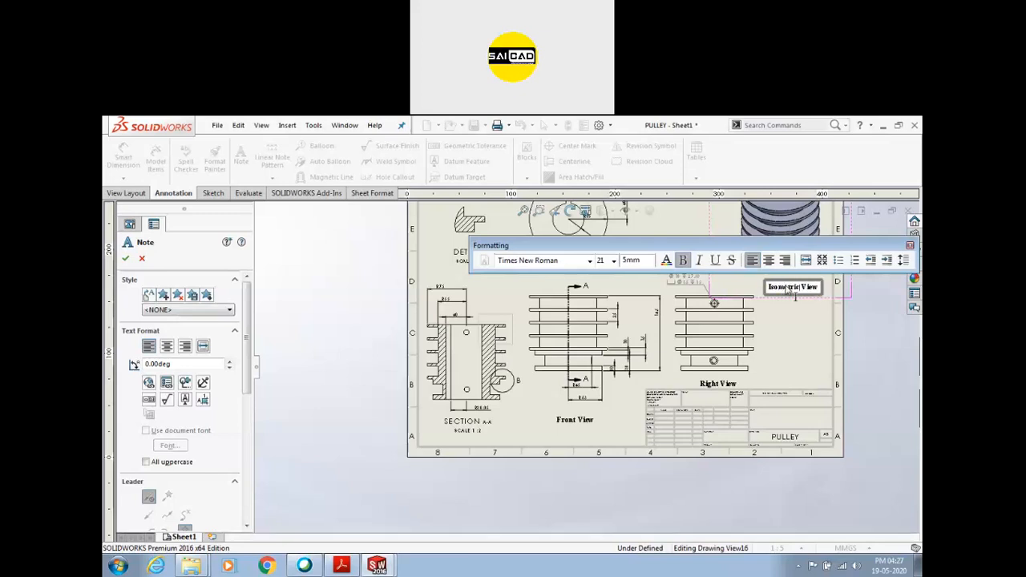
{"action": "left_click", "coordinate": [799, 325]}
{"action": "scroll", "coordinate": [680, 327], "scroll_direction": "up", "scroll_amount": 2}
{"action": "scroll", "coordinate": [681, 327], "scroll_direction": "down", "scroll_amount": 1}
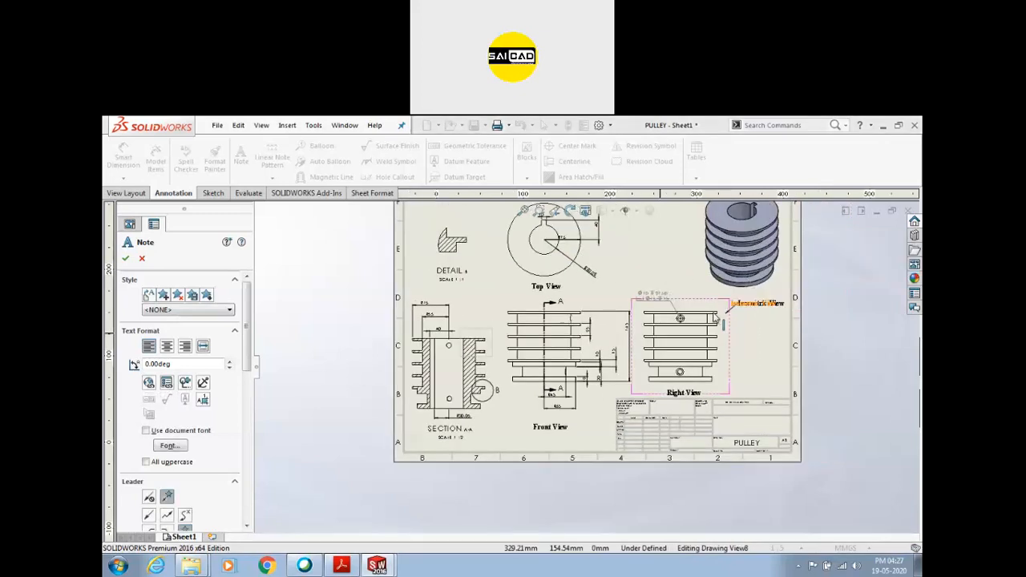
{"action": "key", "text": "Escape"}
Step: Examine the counterbored hole callout in the right view and the overall layout of the labelled sheet
{"action": "scroll", "coordinate": [691, 337], "scroll_direction": "up", "scroll_amount": 2}
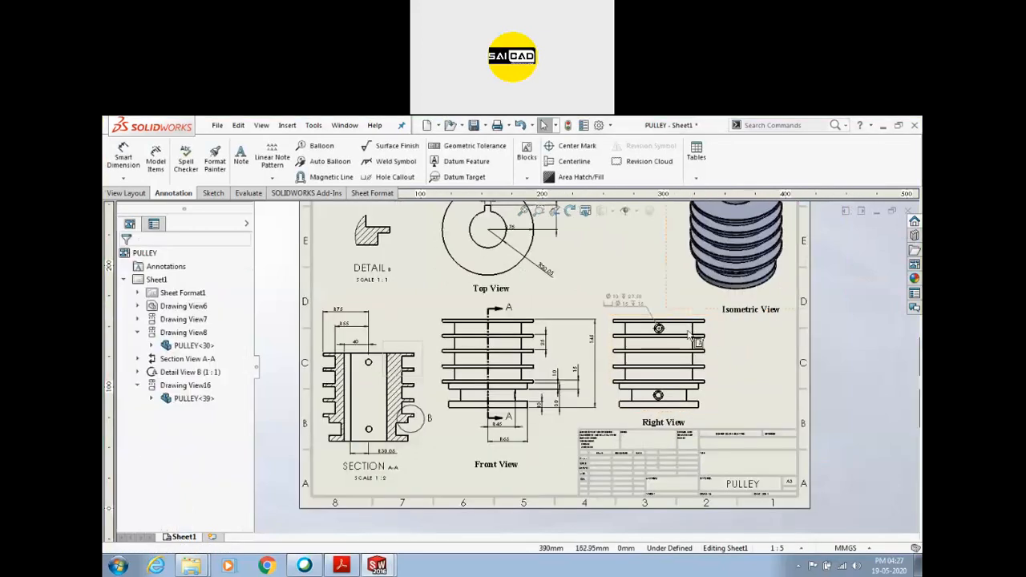
{"action": "scroll", "coordinate": [691, 337], "scroll_direction": "up", "scroll_amount": 6}
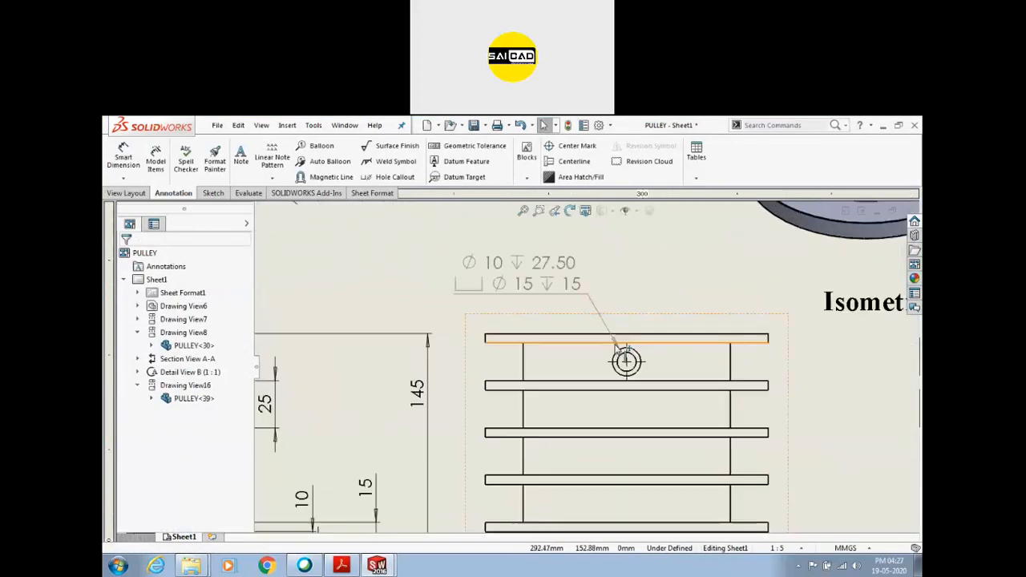
{"action": "scroll", "coordinate": [618, 352], "scroll_direction": "up", "scroll_amount": 2}
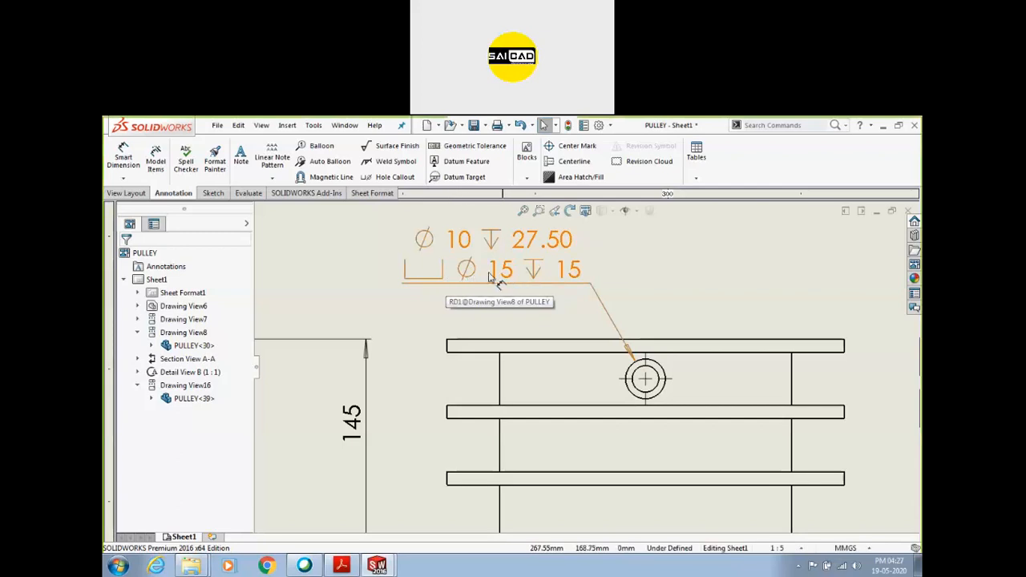
{"action": "scroll", "coordinate": [581, 261], "scroll_direction": "down", "scroll_amount": 5}
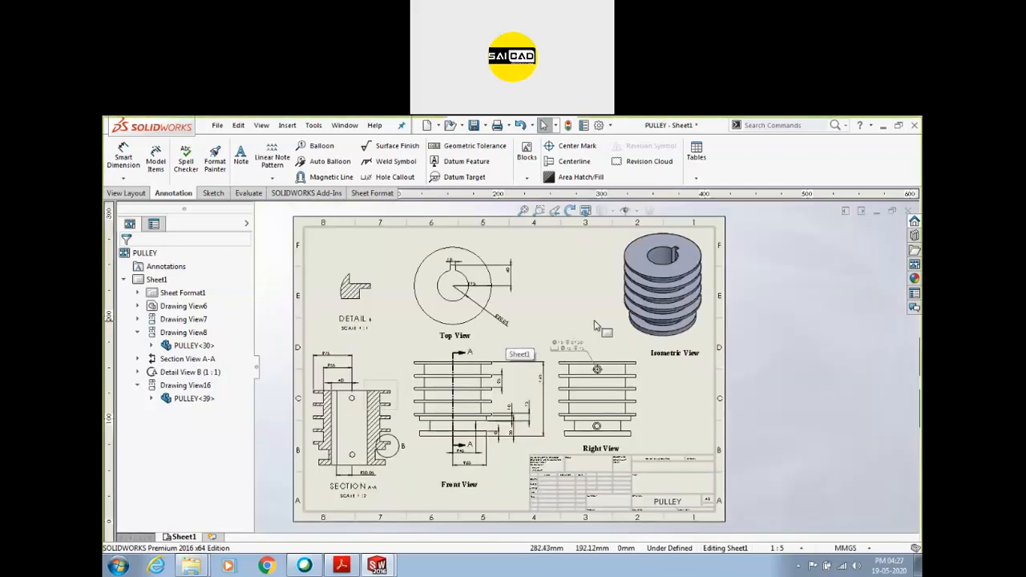
{"action": "scroll", "coordinate": [581, 261], "scroll_direction": "down", "scroll_amount": 2}
{"action": "scroll", "coordinate": [479, 441], "scroll_direction": "down", "scroll_amount": 3}
{"action": "scroll", "coordinate": [448, 449], "scroll_direction": "up", "scroll_amount": 3}
{"action": "scroll", "coordinate": [809, 326], "scroll_direction": "down", "scroll_amount": 1}
{"action": "scroll", "coordinate": [809, 326], "scroll_direction": "down", "scroll_amount": 2}
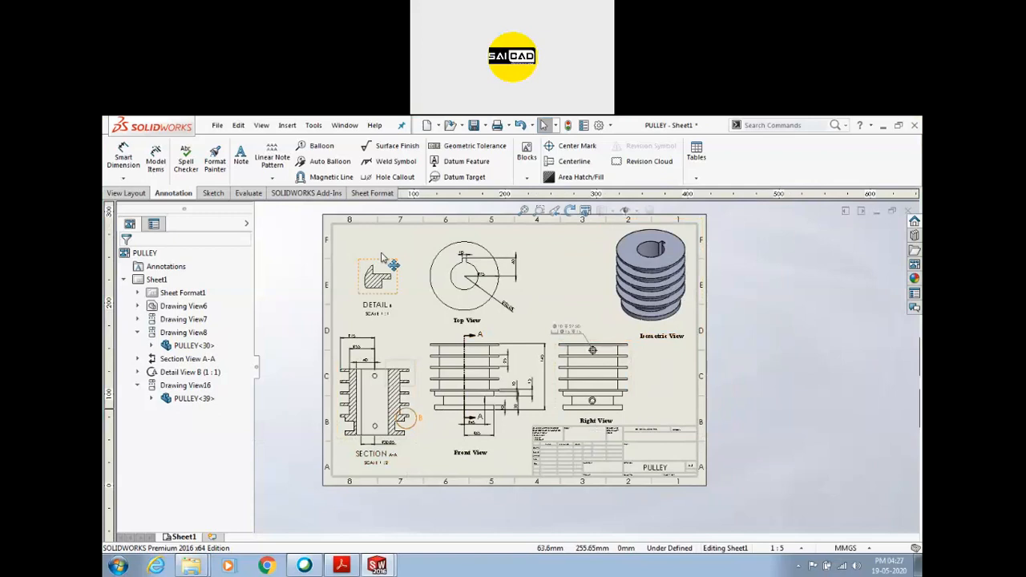
Step: Switch the sheet to sheet format editing and bring the title block into close view
{"action": "scroll", "coordinate": [608, 460], "scroll_direction": "down", "scroll_amount": 3}
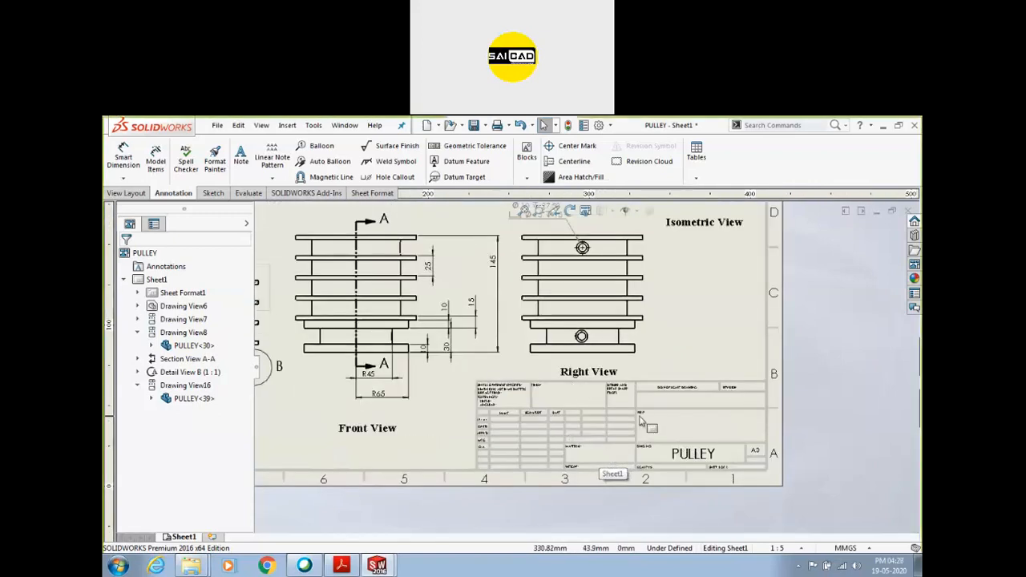
{"action": "scroll", "coordinate": [628, 423], "scroll_direction": "up", "scroll_amount": 3}
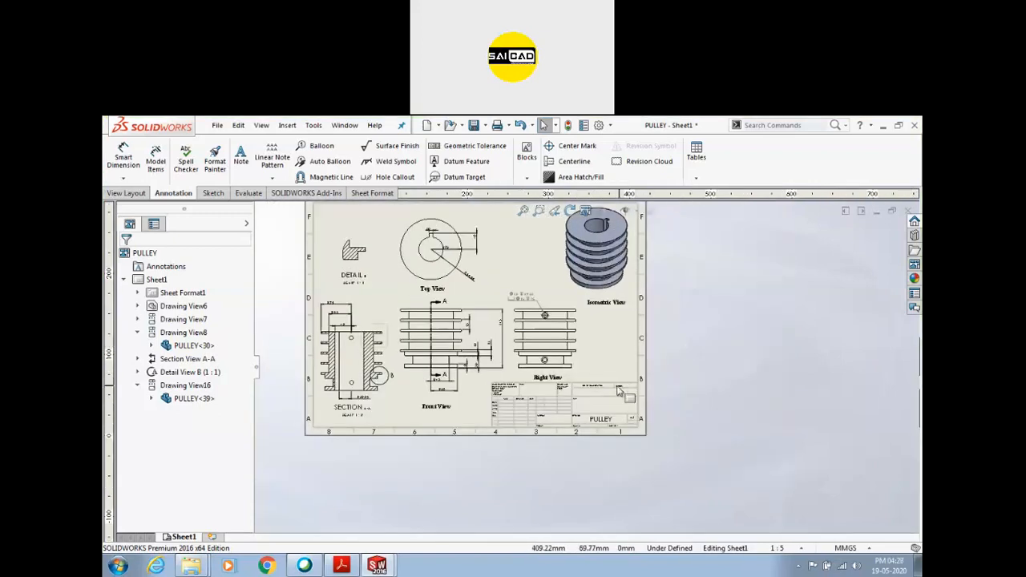
{"action": "right_click", "coordinate": [605, 393]}
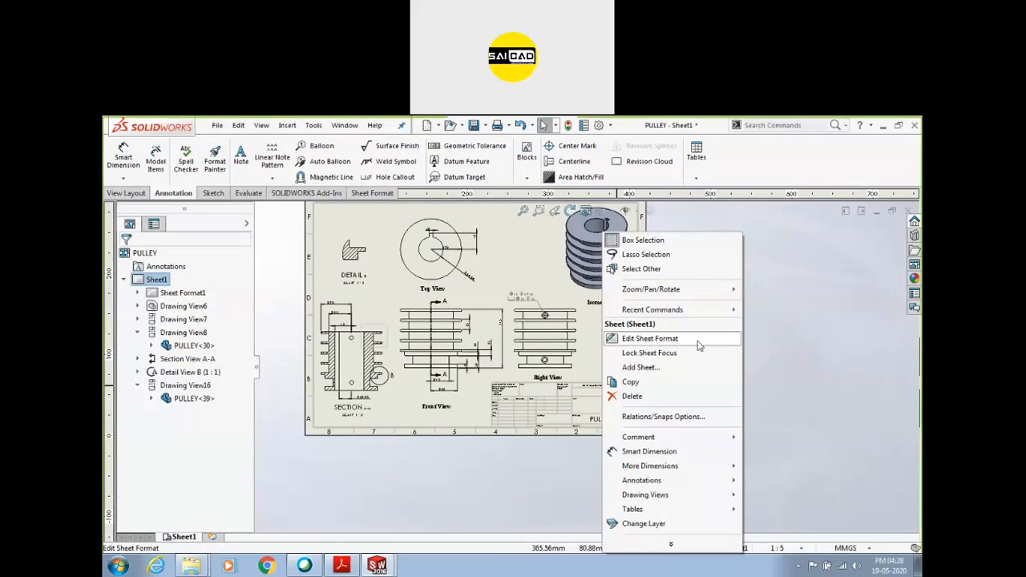
{"action": "left_click", "coordinate": [650, 338]}
{"action": "scroll", "coordinate": [643, 417], "scroll_direction": "down", "scroll_amount": 3}
{"action": "scroll", "coordinate": [625, 400], "scroll_direction": "up", "scroll_amount": 2}
{"action": "scroll", "coordinate": [553, 387], "scroll_direction": "down", "scroll_amount": 3}
{"action": "scroll", "coordinate": [553, 384], "scroll_direction": "down", "scroll_amount": 5}
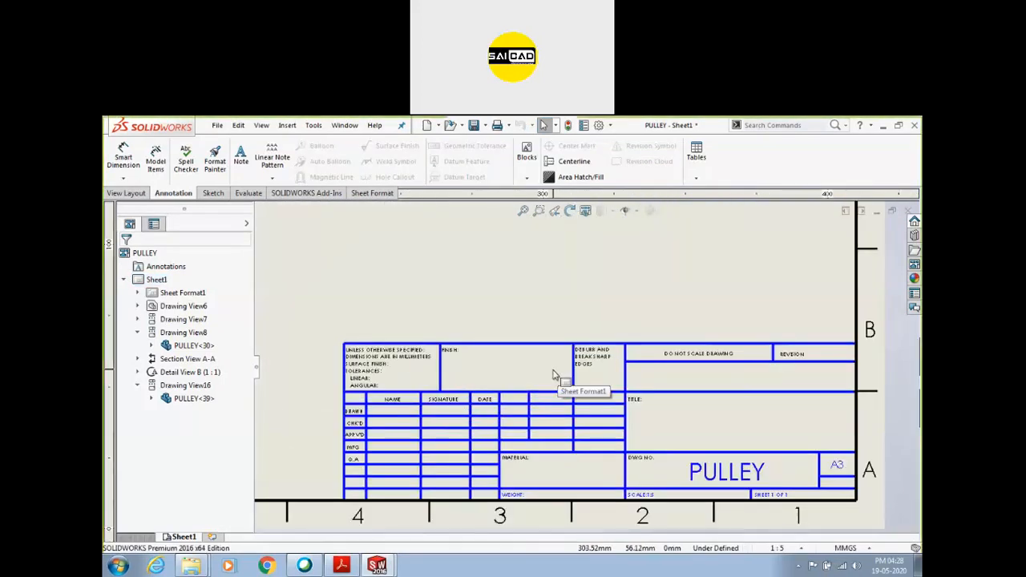
{"action": "scroll", "coordinate": [549, 377], "scroll_direction": "up", "scroll_amount": 2}
{"action": "scroll", "coordinate": [653, 412], "scroll_direction": "down", "scroll_amount": 3}
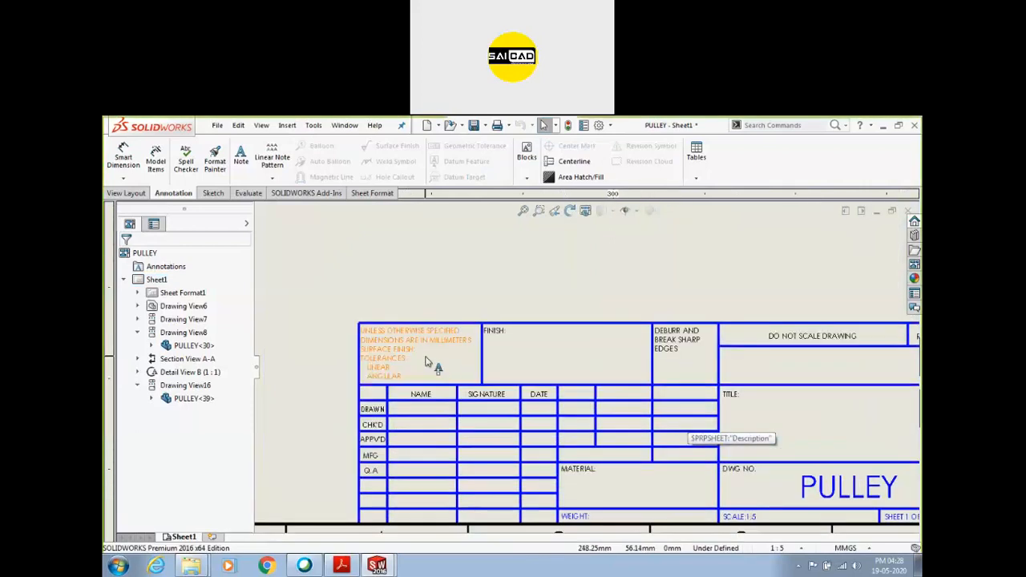
Step: Inspect the title block's general tolerance note in edit mode and its FINISH label
{"action": "double_click", "coordinate": [405, 356]}
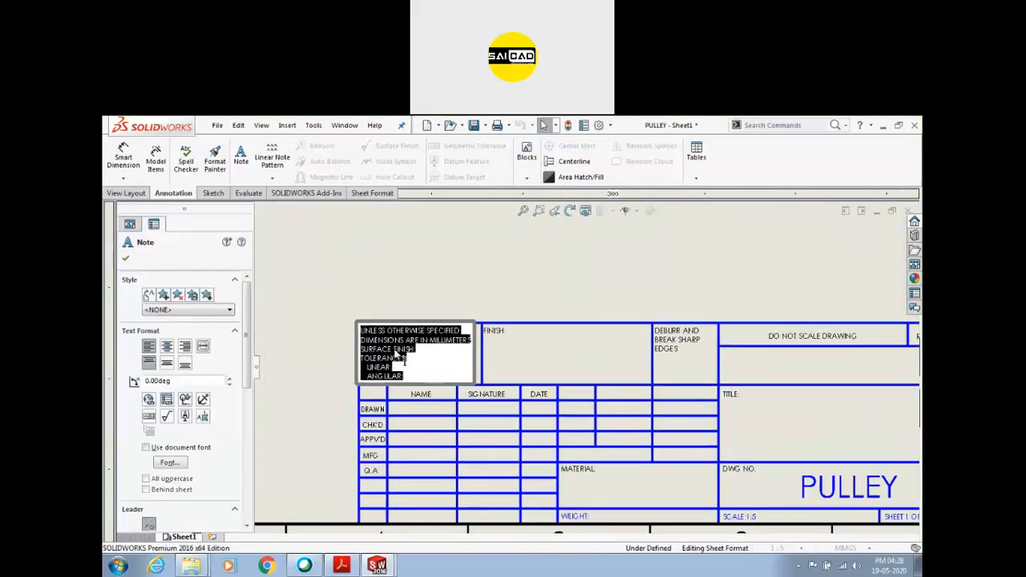
{"action": "left_click", "coordinate": [529, 358]}
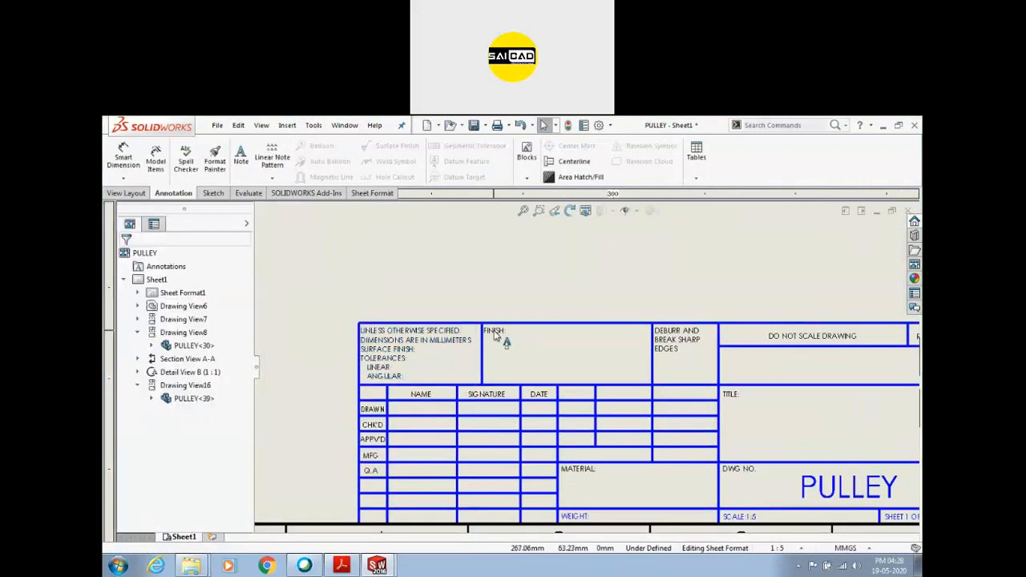
{"action": "left_click", "coordinate": [494, 333]}
{"action": "left_click", "coordinate": [487, 309]}
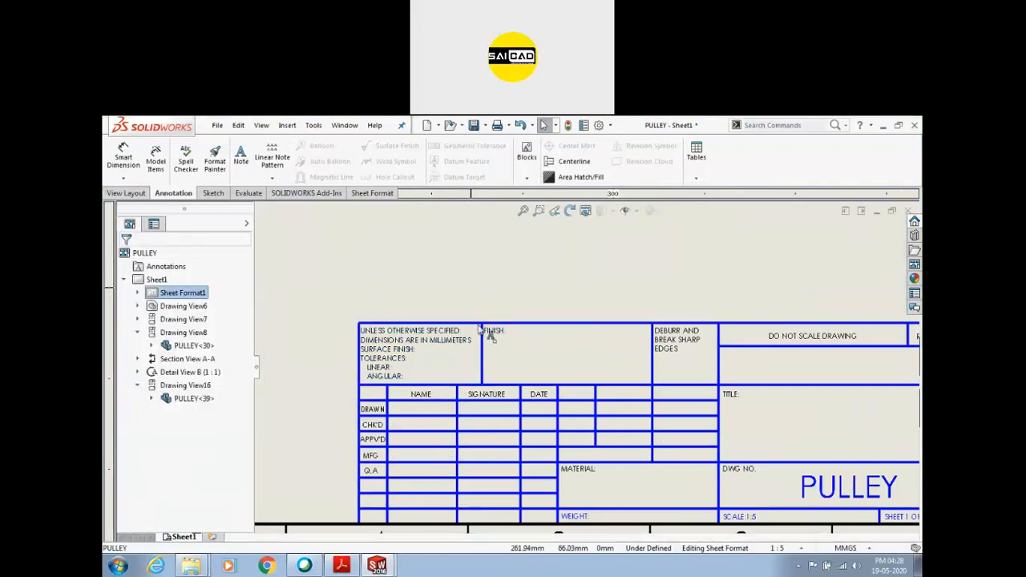
{"action": "scroll", "coordinate": [540, 418], "scroll_direction": "up", "scroll_amount": 1}
Step: Clear the empty rows below Q.A in the title block by deleting a horizontal line and power-trimming the other lines
{"action": "left_click", "coordinate": [212, 193]}
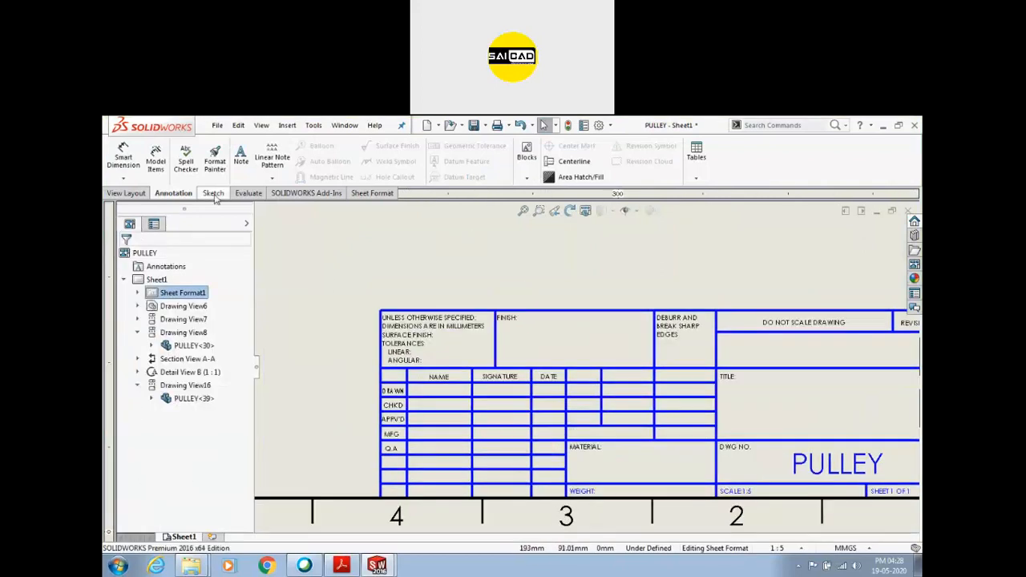
{"action": "left_click", "coordinate": [490, 470]}
{"action": "key", "text": "Delete"}
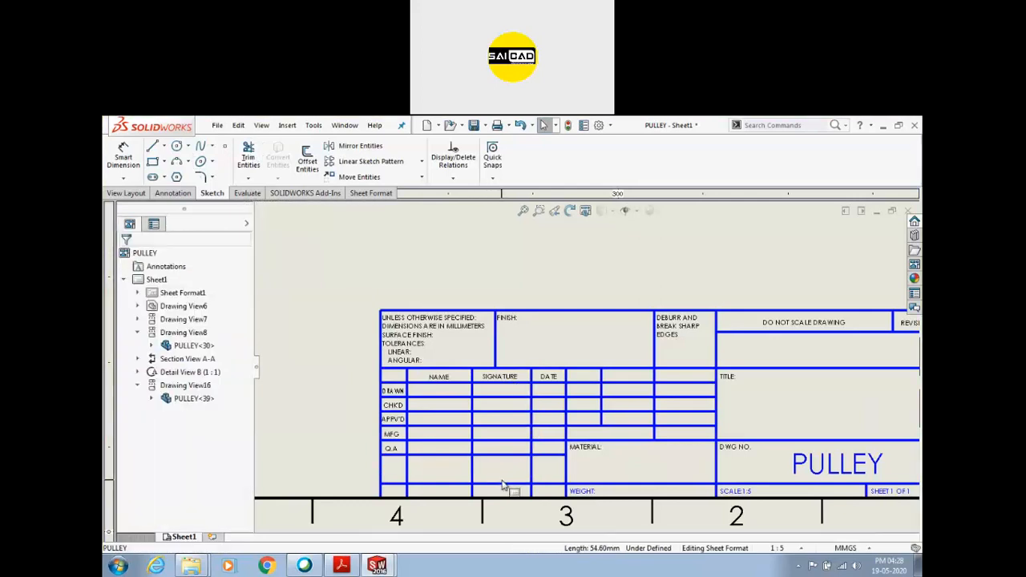
{"action": "left_click", "coordinate": [248, 156]}
{"action": "mouse_move", "coordinate": [413, 457]}
{"action": "left_mouse_down"}
{"action": "mouse_move", "coordinate": [411, 481]}
{"action": "mouse_move", "coordinate": [557, 481]}
{"action": "mouse_move", "coordinate": [431, 479]}
{"action": "left_mouse_up"}
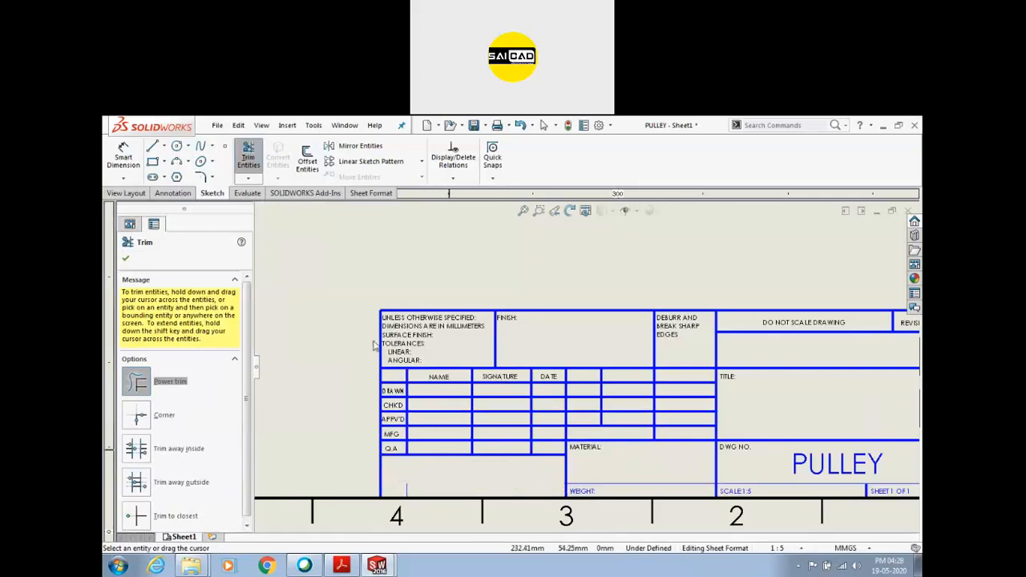
{"action": "left_click", "coordinate": [126, 257]}
{"action": "scroll", "coordinate": [561, 369], "scroll_direction": "up", "scroll_amount": 6}
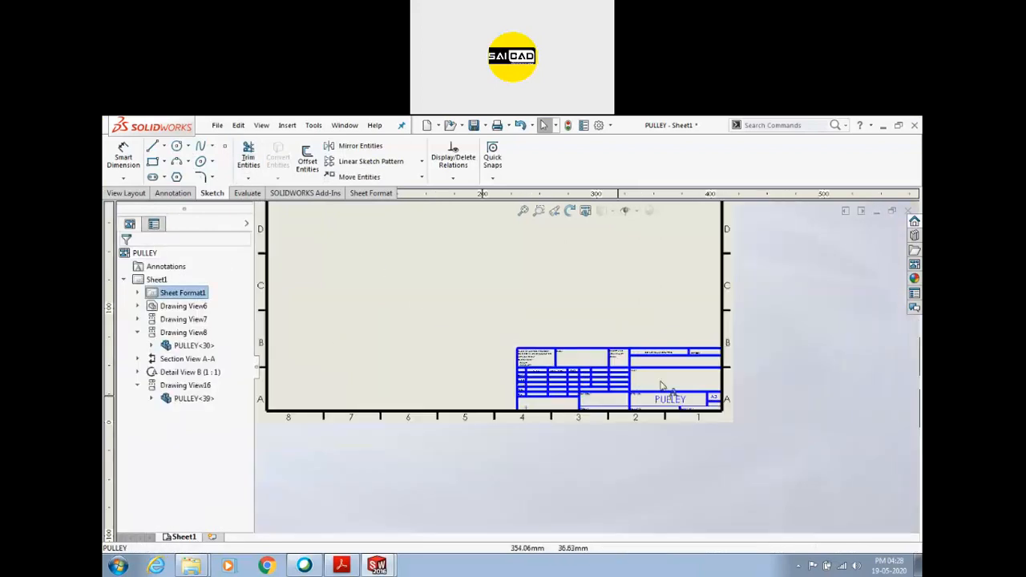
Step: Define the title block's editable text fields using the Description note in the TITLE cell and the note above it
{"action": "scroll", "coordinate": [674, 387], "scroll_direction": "down", "scroll_amount": 2}
{"action": "right_click", "coordinate": [583, 302]}
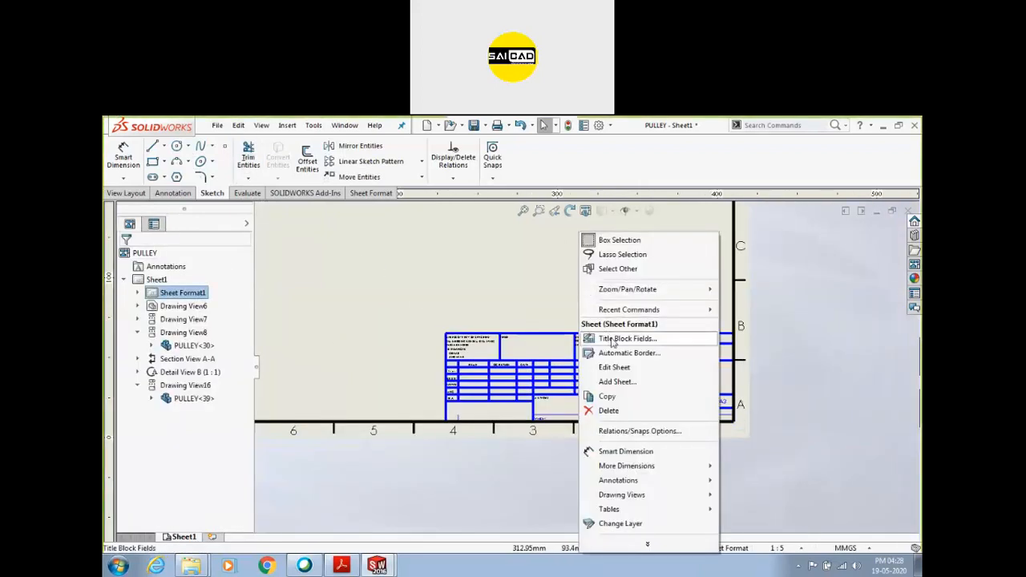
{"action": "left_click", "coordinate": [611, 338]}
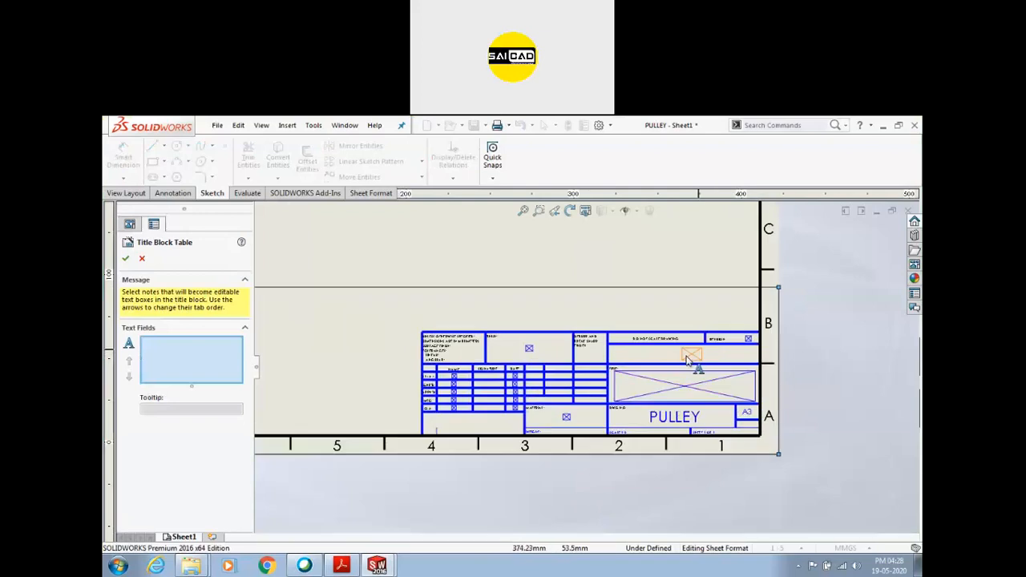
{"action": "left_click", "coordinate": [665, 389]}
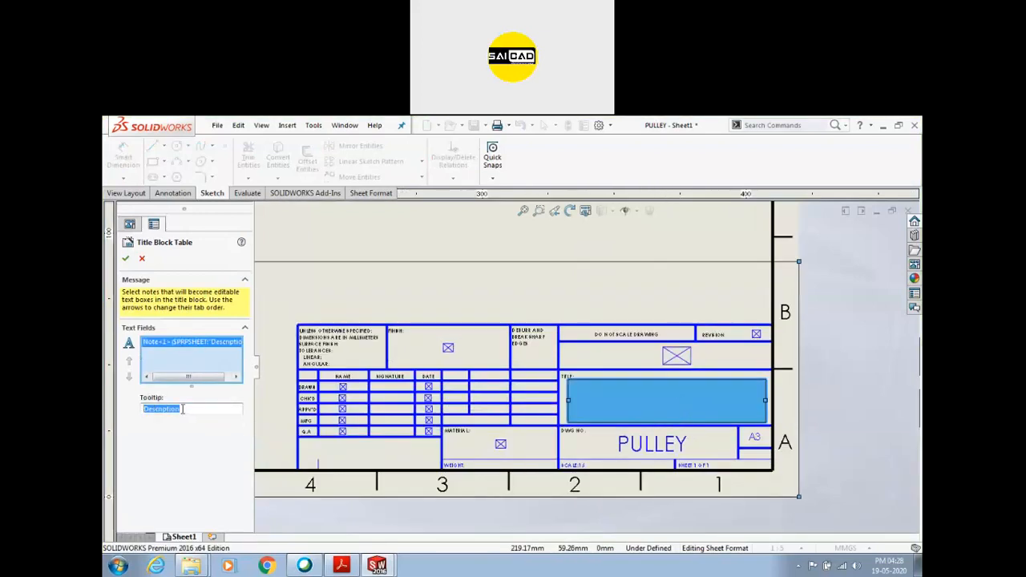
{"action": "left_click", "coordinate": [681, 358]}
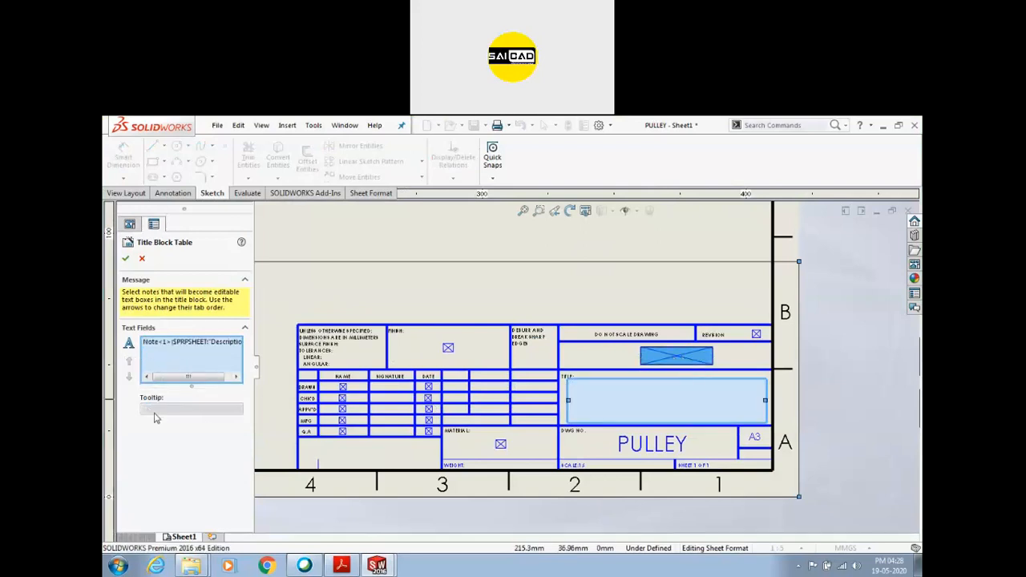
{"action": "left_click", "coordinate": [186, 342]}
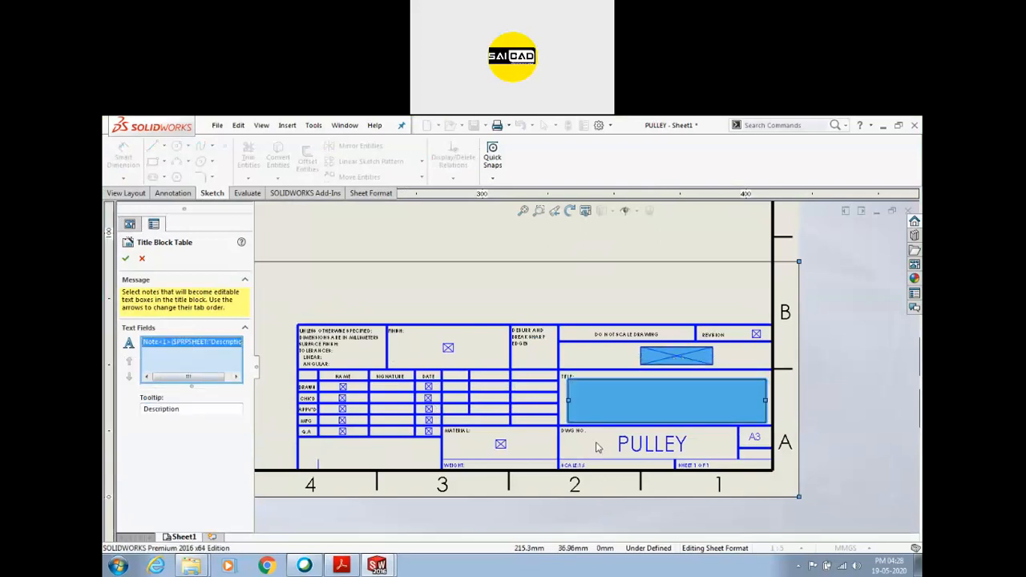
{"action": "left_click", "coordinate": [127, 258]}
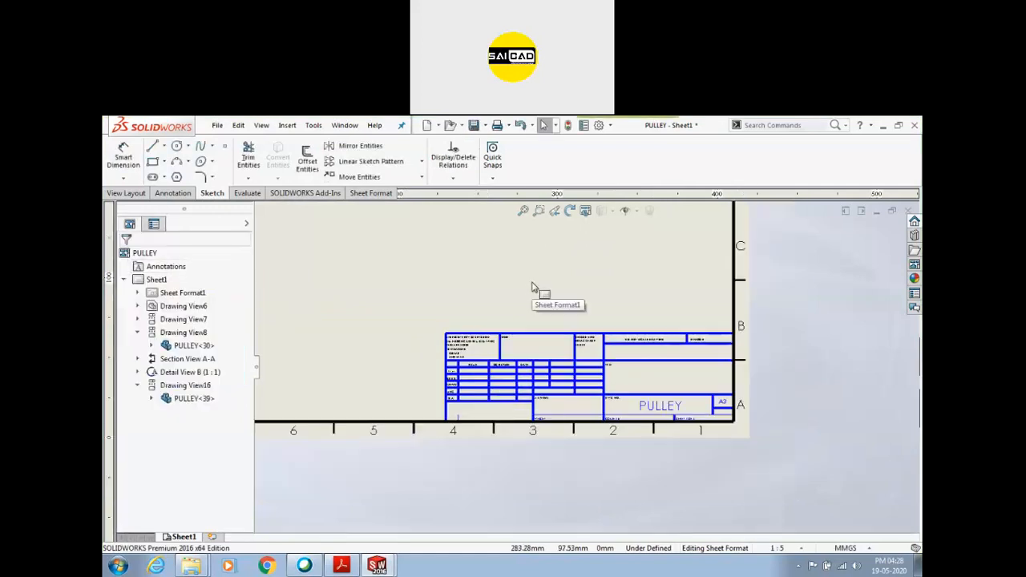
Step: Enter "Pully" as the text of the blank note in the TITLE cell of the title block
{"action": "scroll", "coordinate": [596, 369], "scroll_direction": "down", "scroll_amount": 3}
{"action": "left_click", "coordinate": [597, 368]}
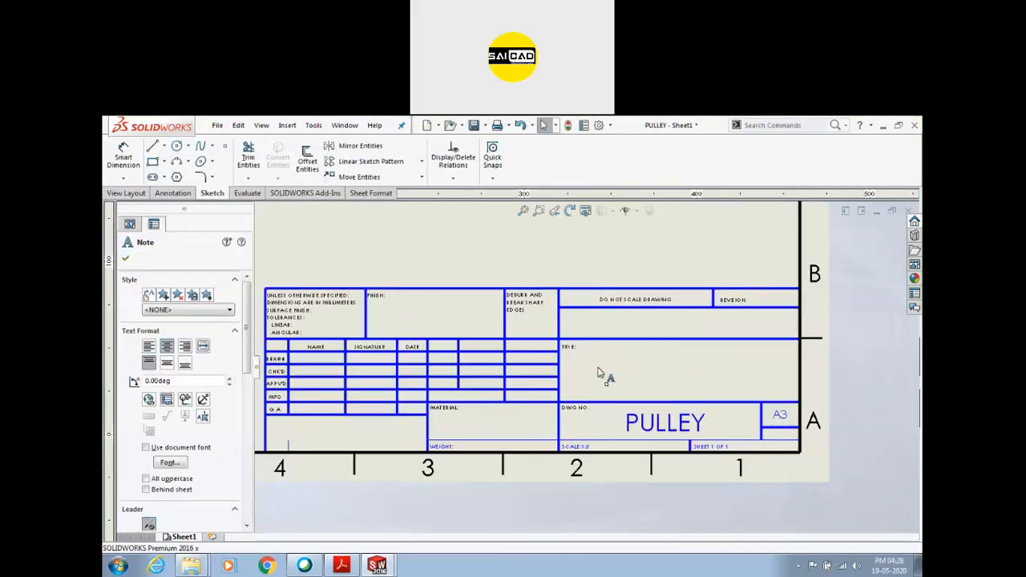
{"action": "double_click", "coordinate": [605, 364]}
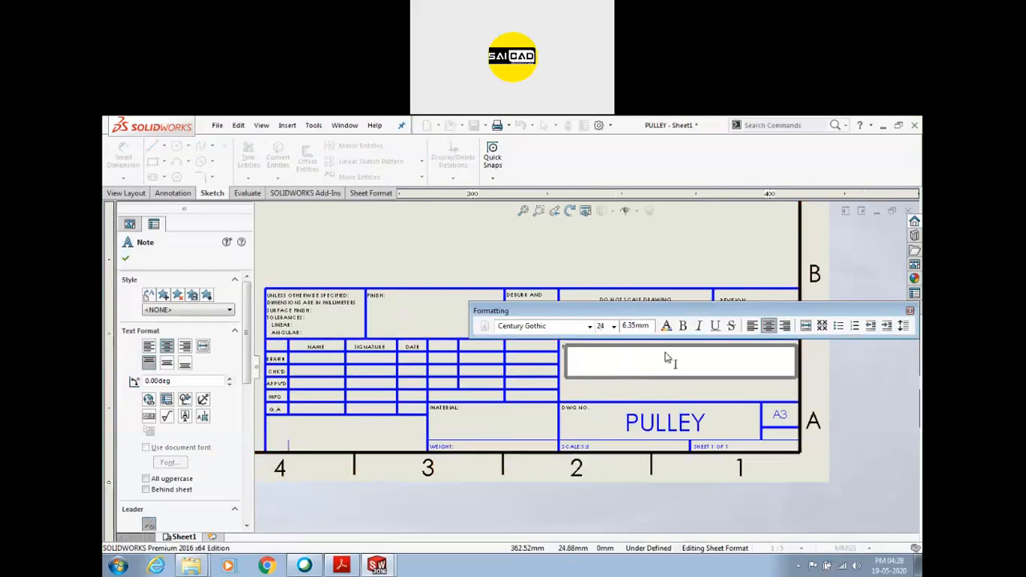
{"action": "type", "text": "Pu;l;ly"}
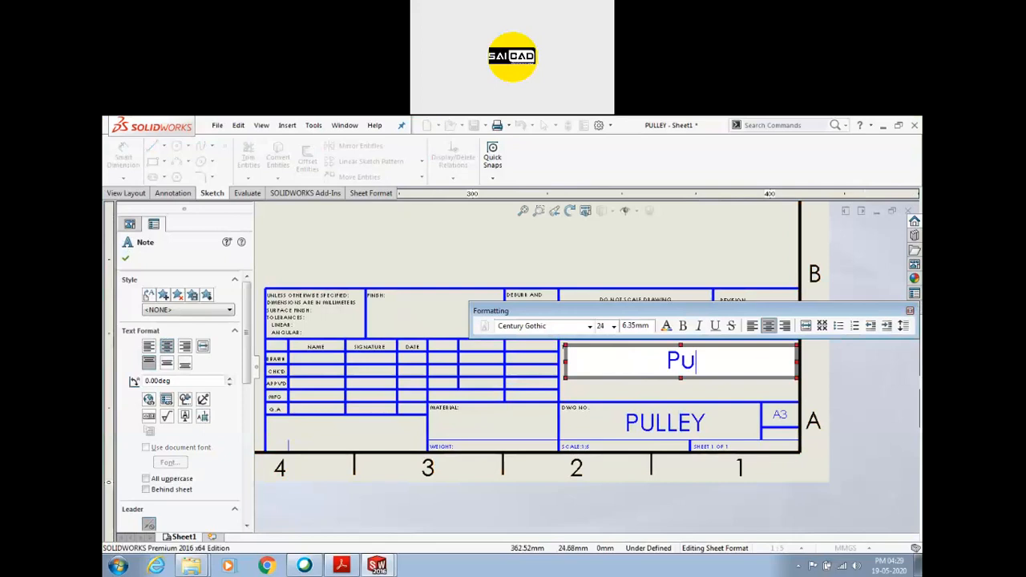
{"action": "key", "text": "BackSpace"}
{"action": "key", "text": "BackSpace"}
{"action": "key", "text": "BackSpace"}
{"action": "key", "text": "BackSpace"}
{"action": "key", "text": "BackSpace"}
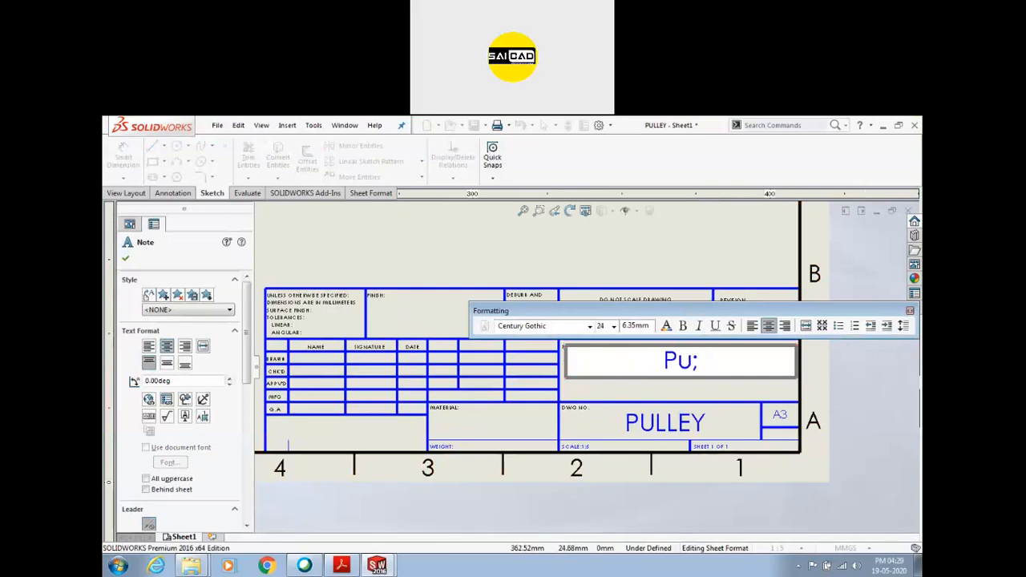
{"action": "type", "text": "lly"}
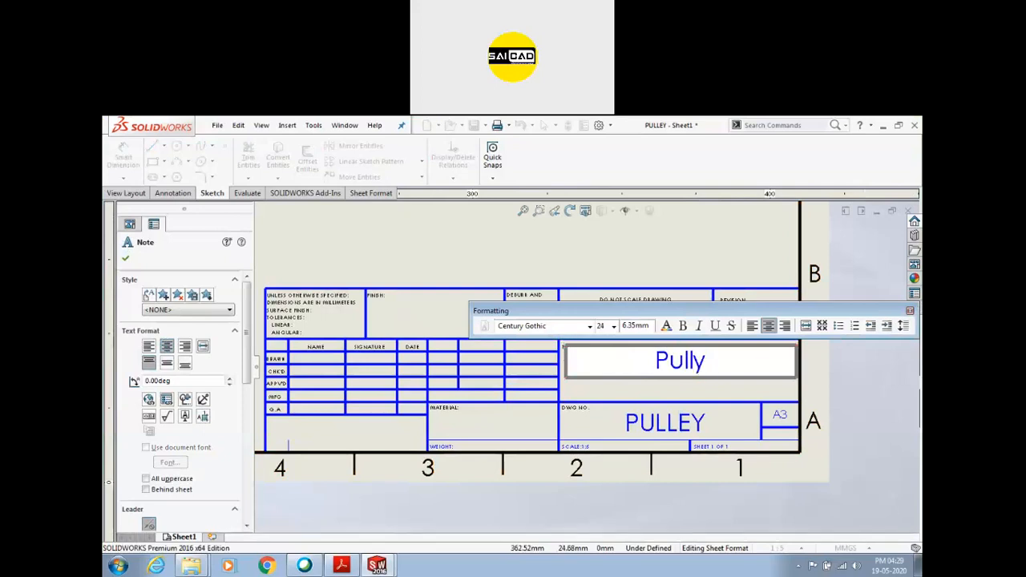
{"action": "left_click", "coordinate": [681, 395]}
Step: Correct the spelling of the TITLE note to "Pulley"
{"action": "double_click", "coordinate": [682, 360]}
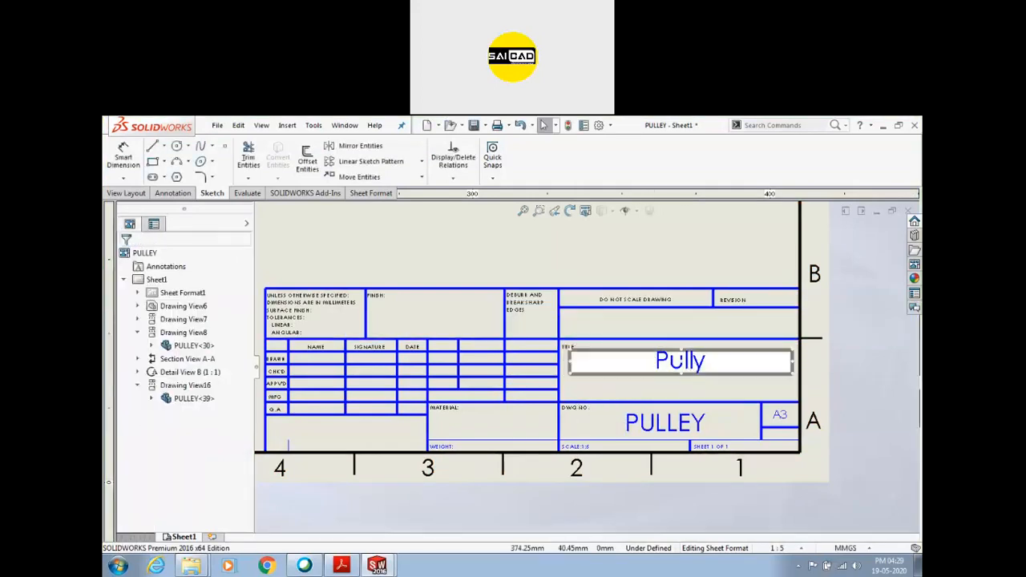
{"action": "left_click", "coordinate": [702, 364]}
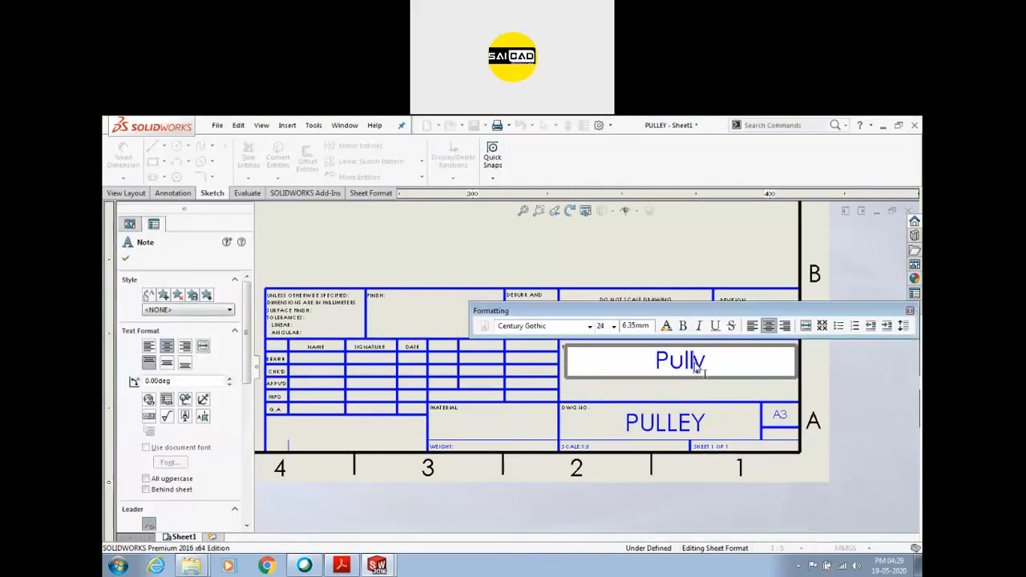
{"action": "type", "text": "e"}
{"action": "left_click", "coordinate": [697, 416]}
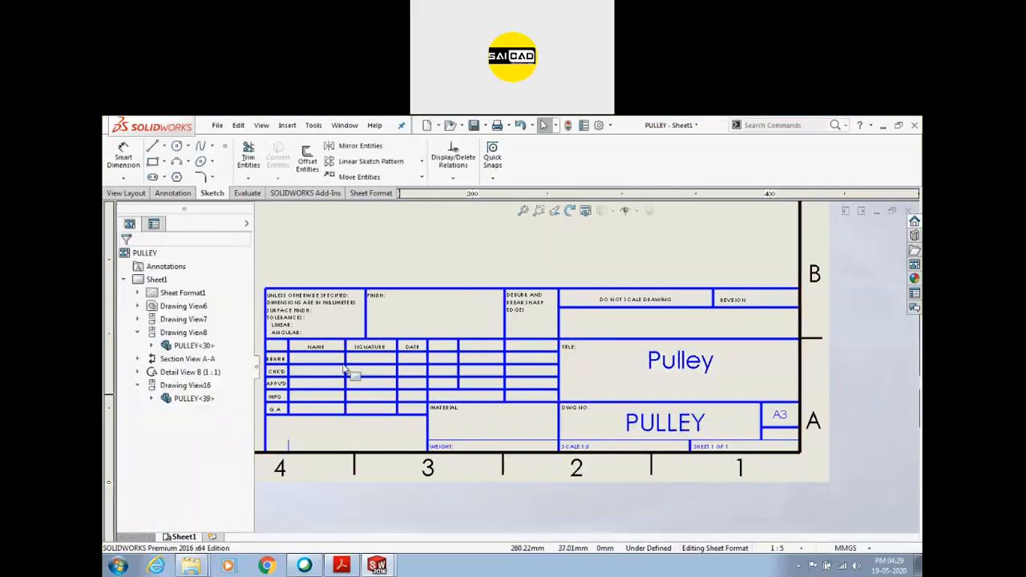
Step: Enter "19 May" in the DRAWN row's NAME cell of the title block
{"action": "scroll", "coordinate": [319, 346], "scroll_direction": "up", "scroll_amount": 2}
{"action": "scroll", "coordinate": [319, 346], "scroll_direction": "up", "scroll_amount": 1}
{"action": "left_click", "coordinate": [378, 373]}
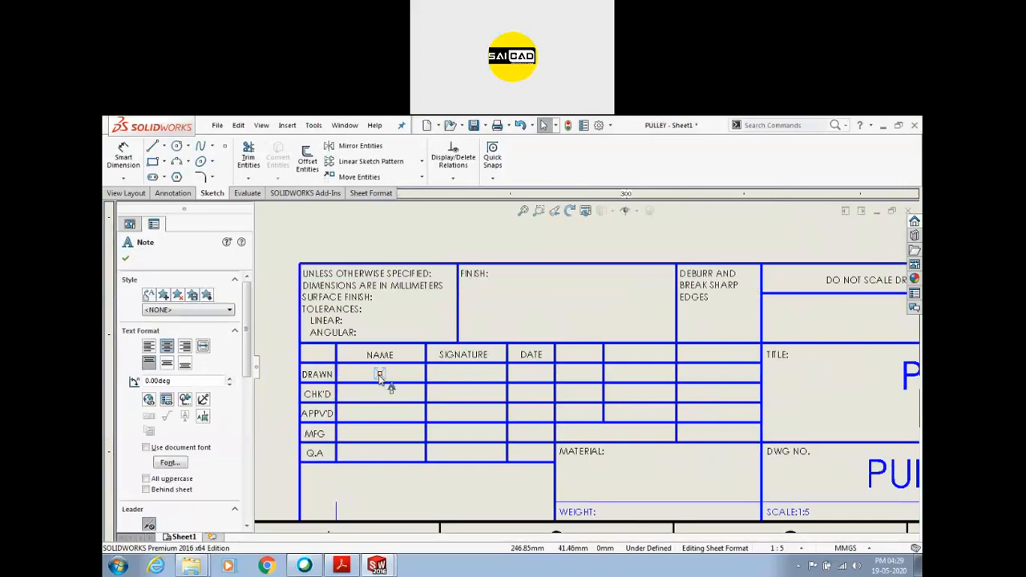
{"action": "left_click", "coordinate": [384, 382]}
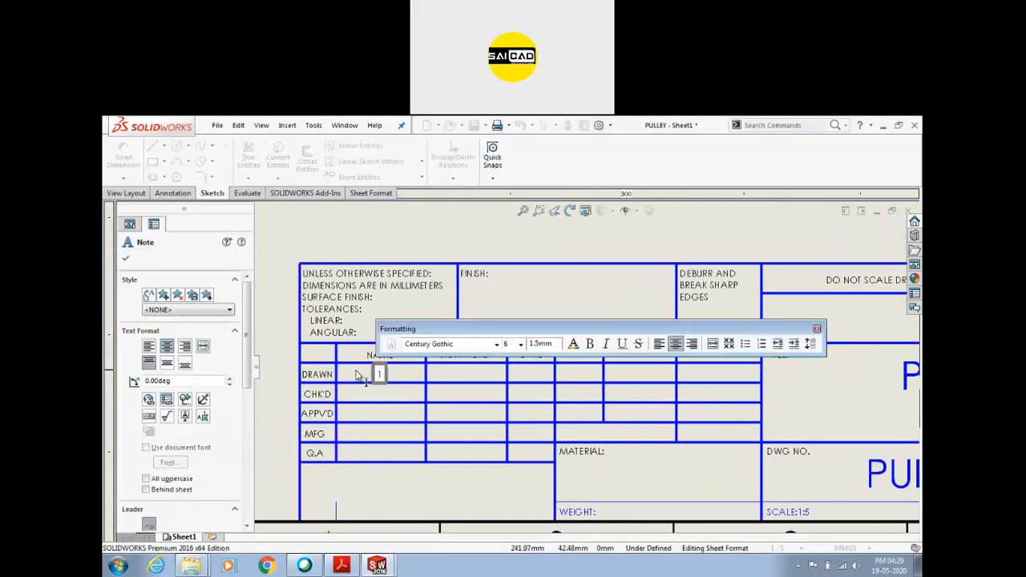
{"action": "type", "text": "19 May"}
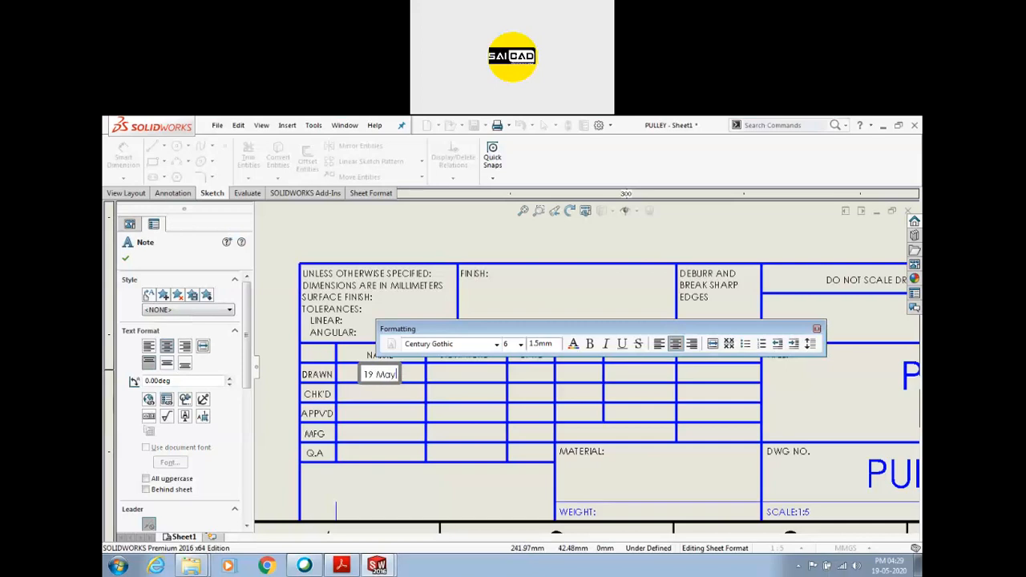
{"action": "key", "text": "Escape"}
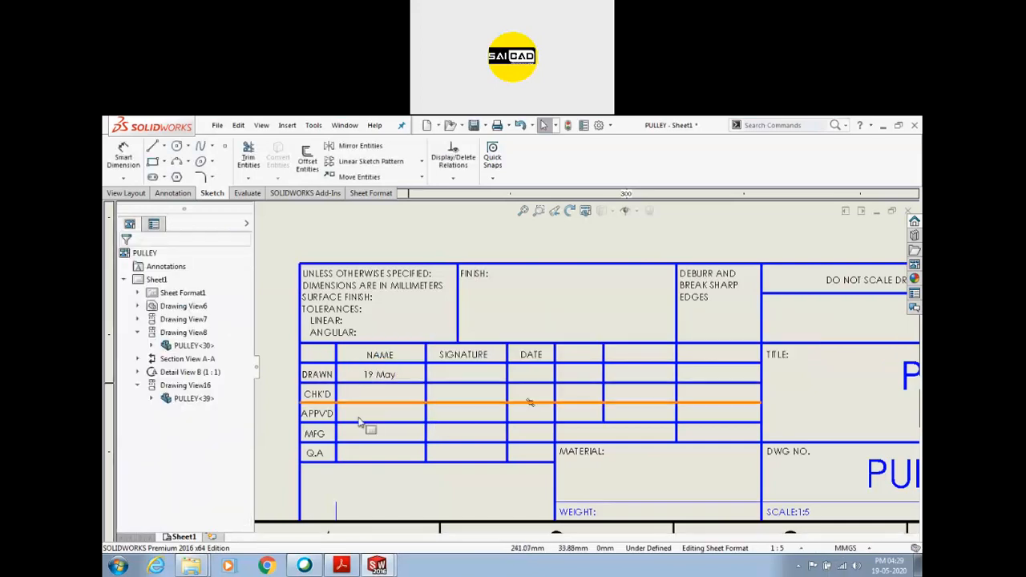
Step: Replace the DWG NO. text in the title block with 02
{"action": "scroll", "coordinate": [595, 411], "scroll_direction": "down", "scroll_amount": 3}
{"action": "scroll", "coordinate": [879, 393], "scroll_direction": "down", "scroll_amount": 2}
{"action": "left_click", "coordinate": [717, 427]}
{"action": "double_click", "coordinate": [655, 437]}
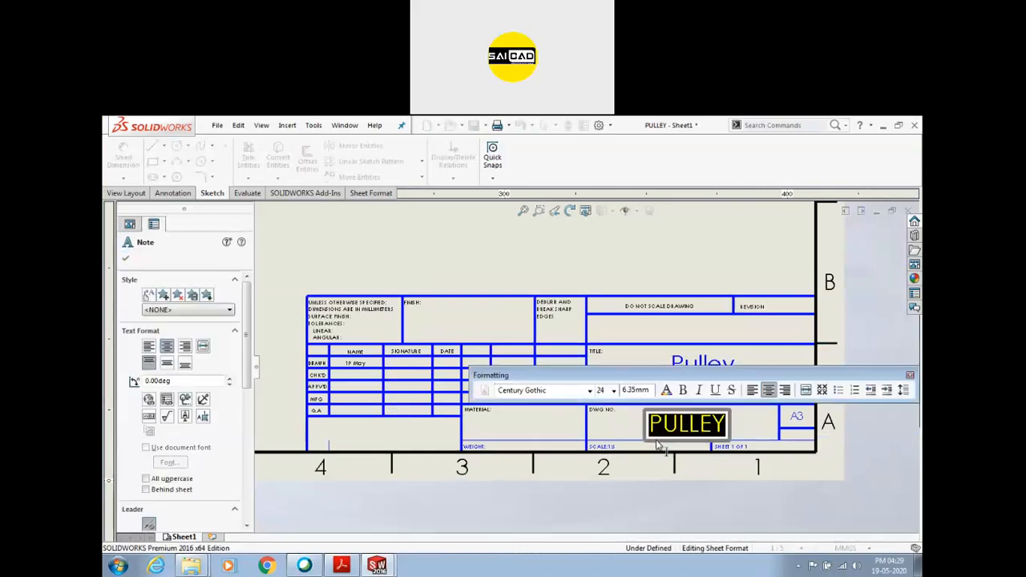
{"action": "type", "text": "02"}
{"action": "left_click", "coordinate": [601, 455]}
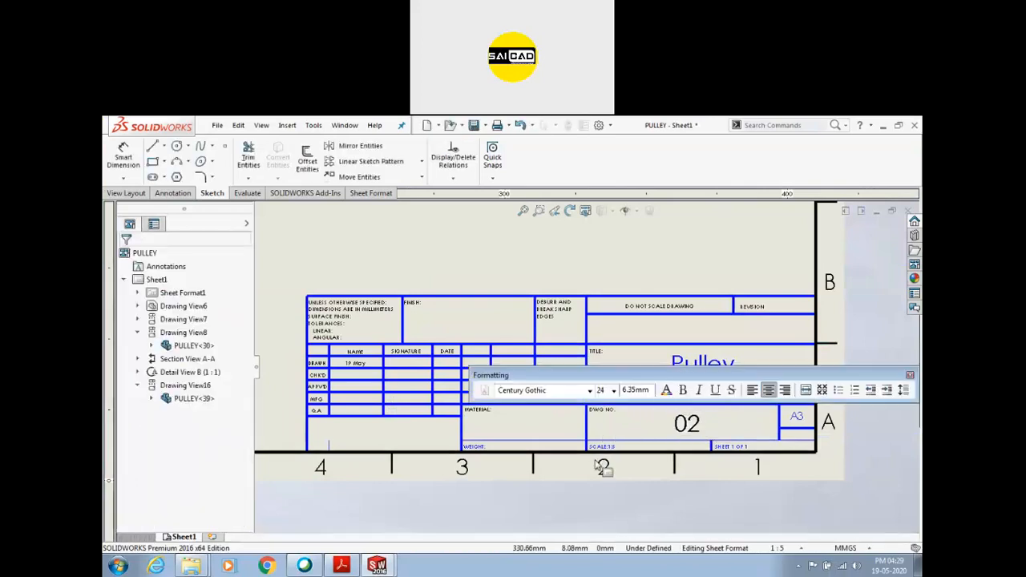
Step: Leave sheet format editing and return to editing the drawing sheet
{"action": "scroll", "coordinate": [710, 436], "scroll_direction": "down", "scroll_amount": 4}
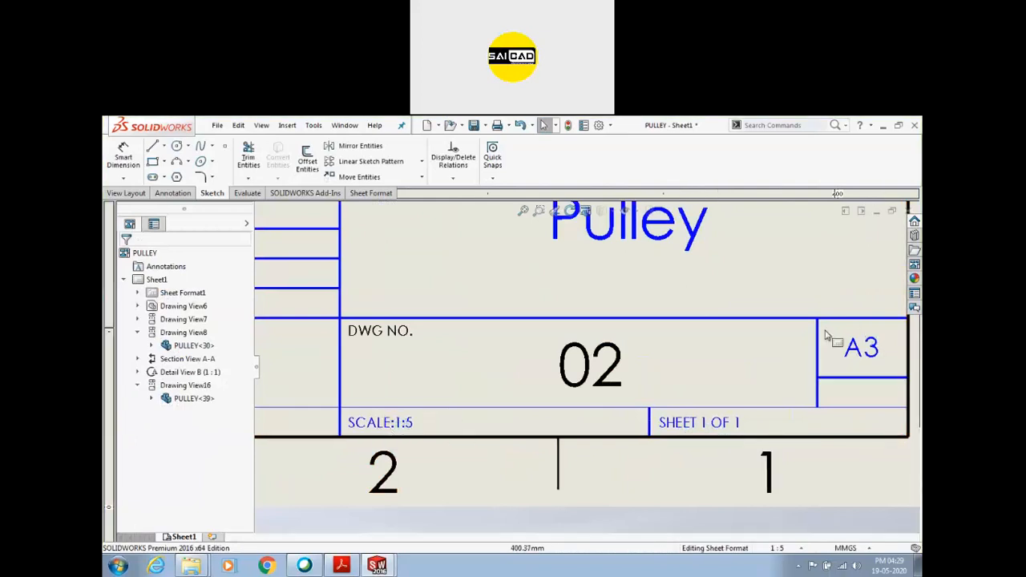
{"action": "scroll", "coordinate": [561, 360], "scroll_direction": "up", "scroll_amount": 8}
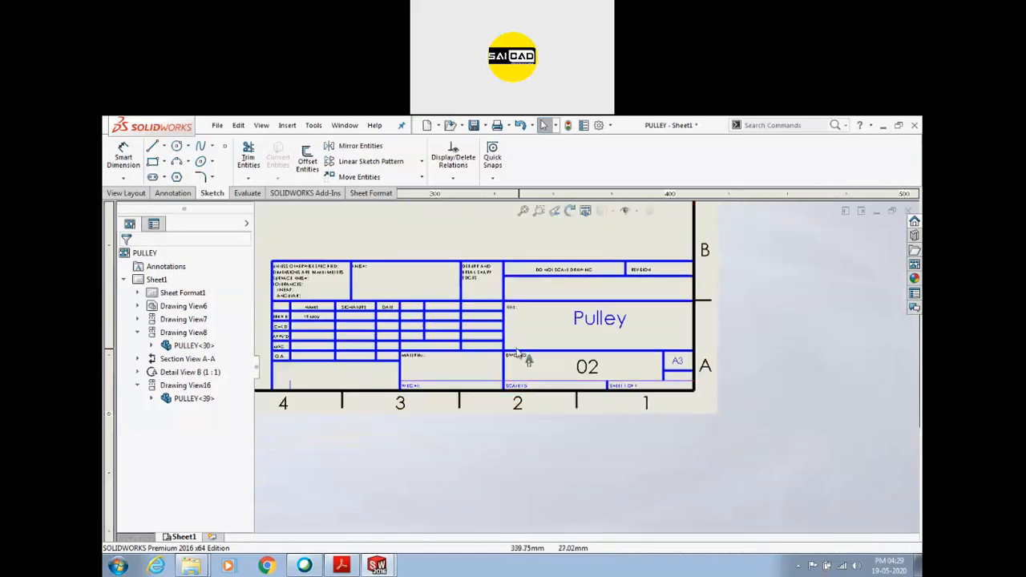
{"action": "scroll", "coordinate": [539, 315], "scroll_direction": "down", "scroll_amount": 2}
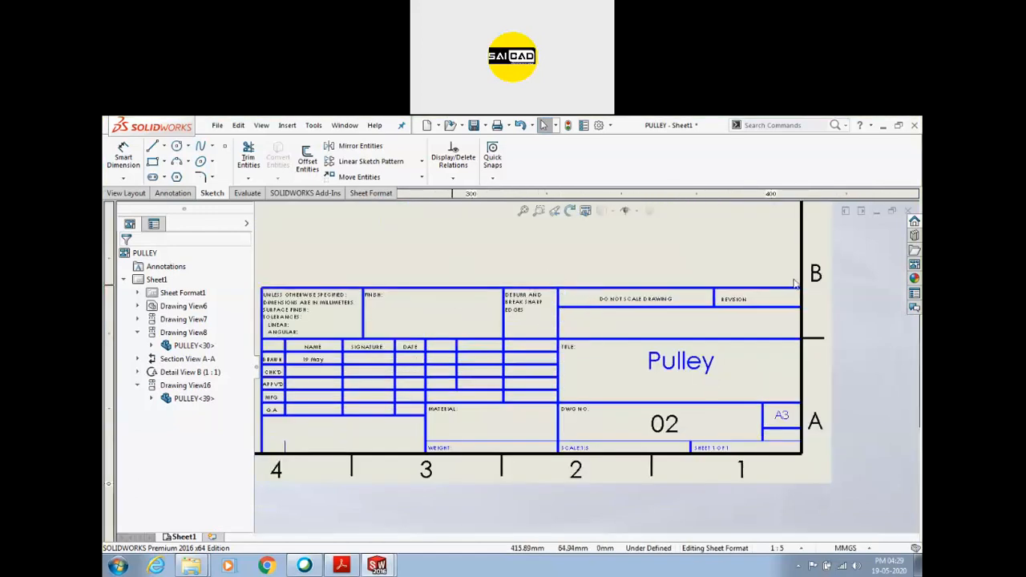
{"action": "scroll", "coordinate": [611, 371], "scroll_direction": "up", "scroll_amount": 6}
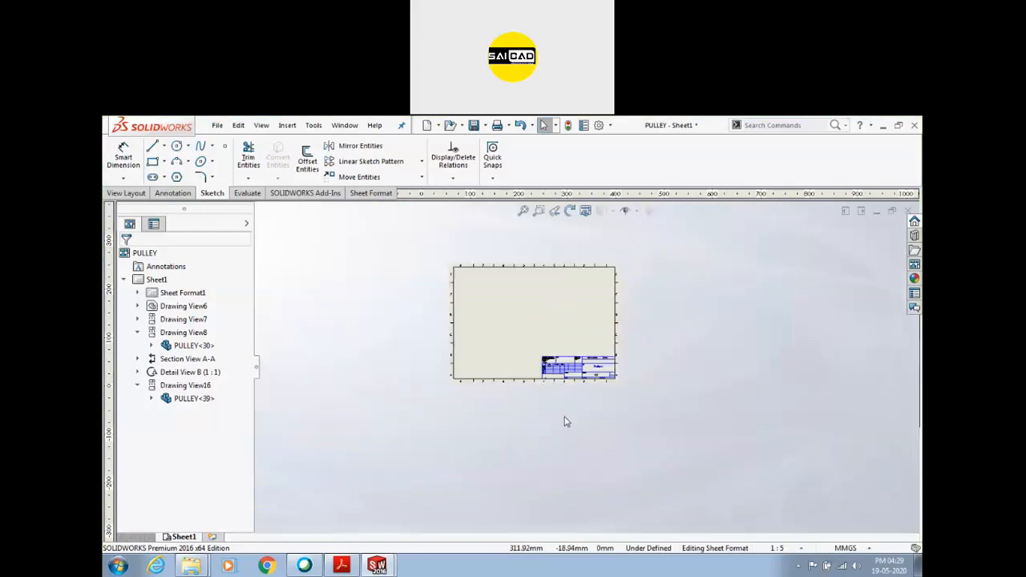
{"action": "scroll", "coordinate": [570, 344], "scroll_direction": "down", "scroll_amount": 1}
{"action": "right_click", "coordinate": [573, 328]}
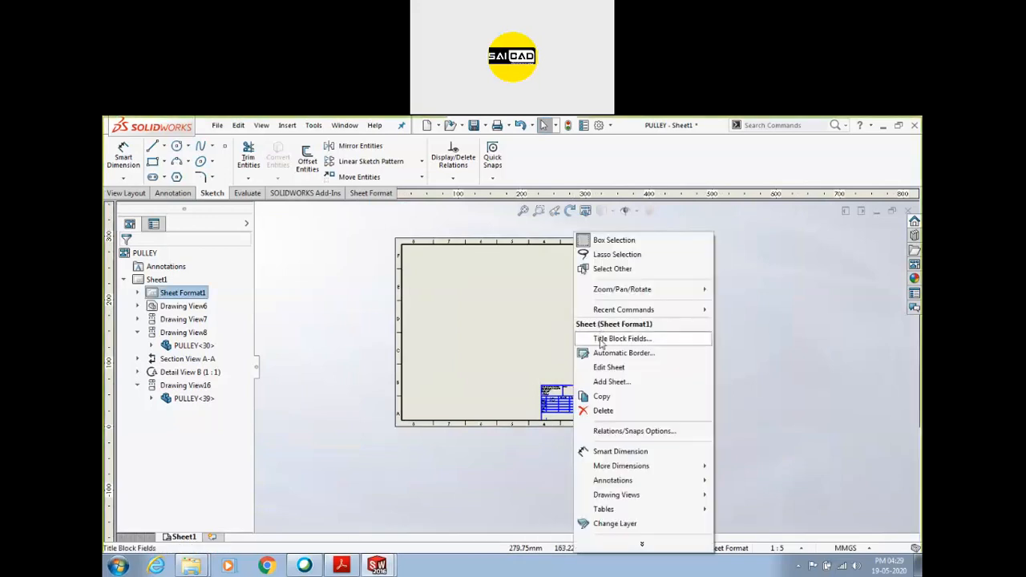
{"action": "left_click", "coordinate": [606, 365]}
Step: Check the completed title block and full sheet layout, and view the print settings without printing
{"action": "scroll", "coordinate": [581, 397], "scroll_direction": "down", "scroll_amount": 2}
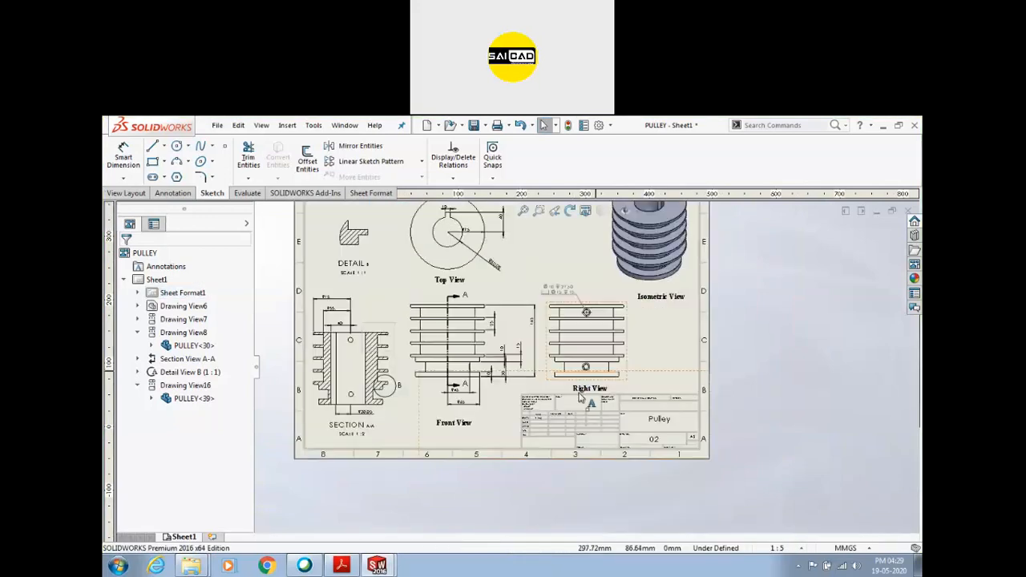
{"action": "scroll", "coordinate": [593, 449], "scroll_direction": "down", "scroll_amount": 4}
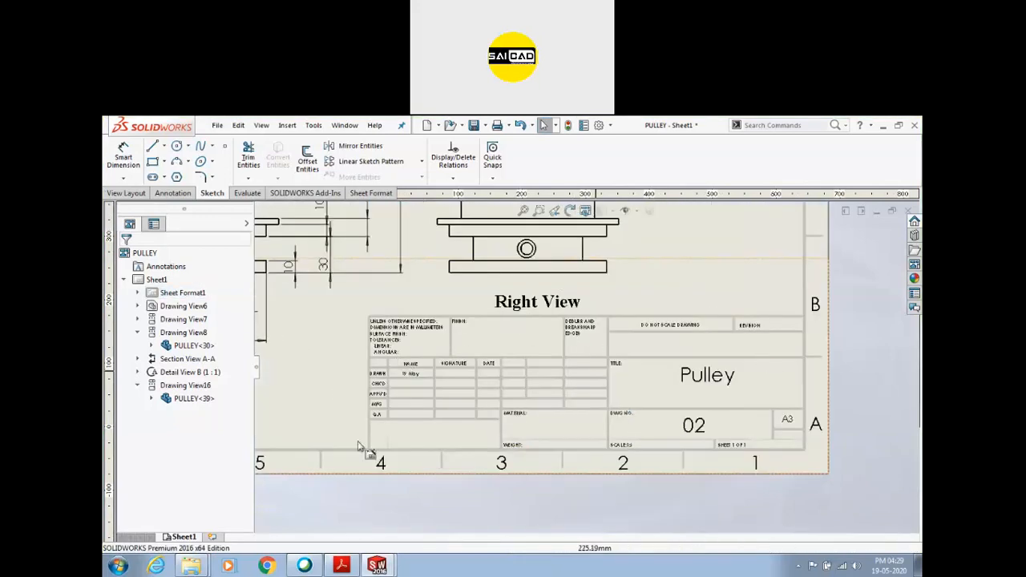
{"action": "scroll", "coordinate": [485, 464], "scroll_direction": "up", "scroll_amount": 6}
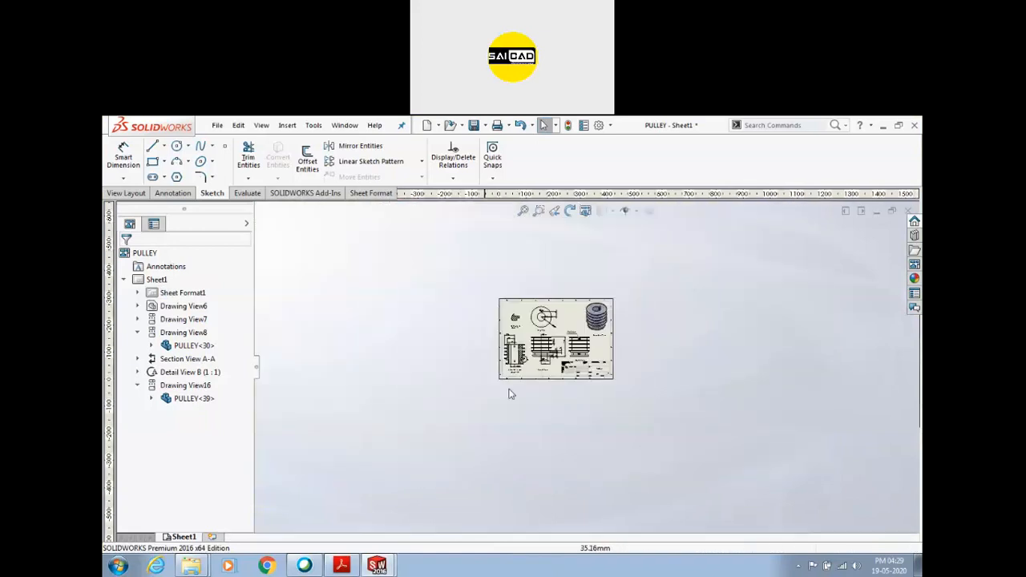
{"action": "scroll", "coordinate": [671, 436], "scroll_direction": "down", "scroll_amount": 3}
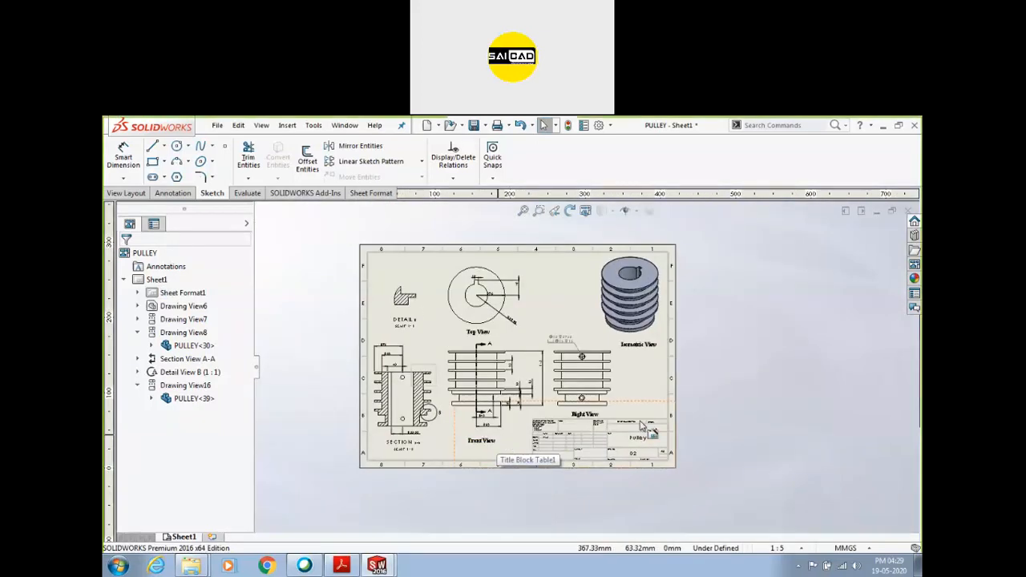
{"action": "key", "text": "ctrl+p"}
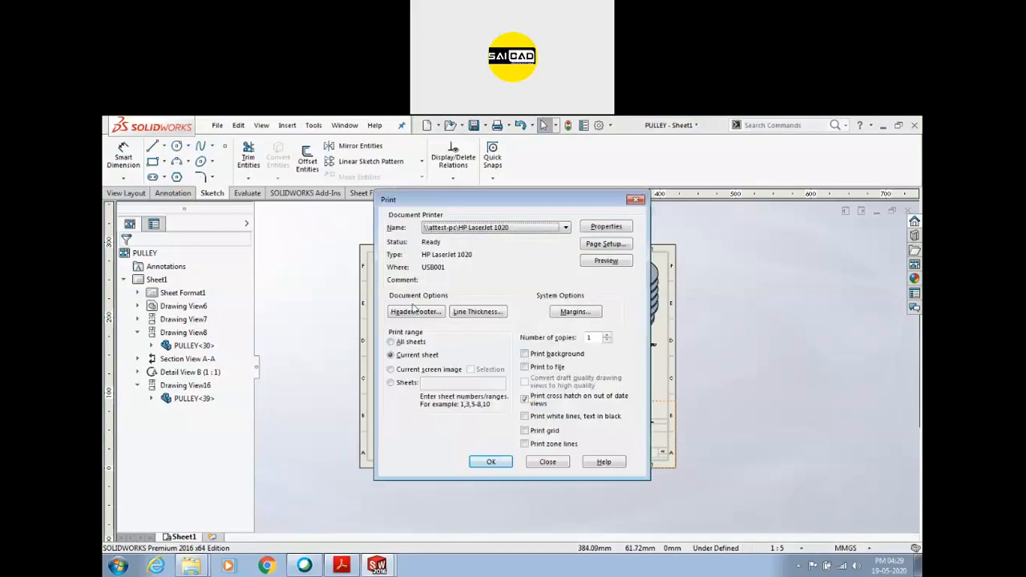
{"action": "left_click", "coordinate": [635, 200]}
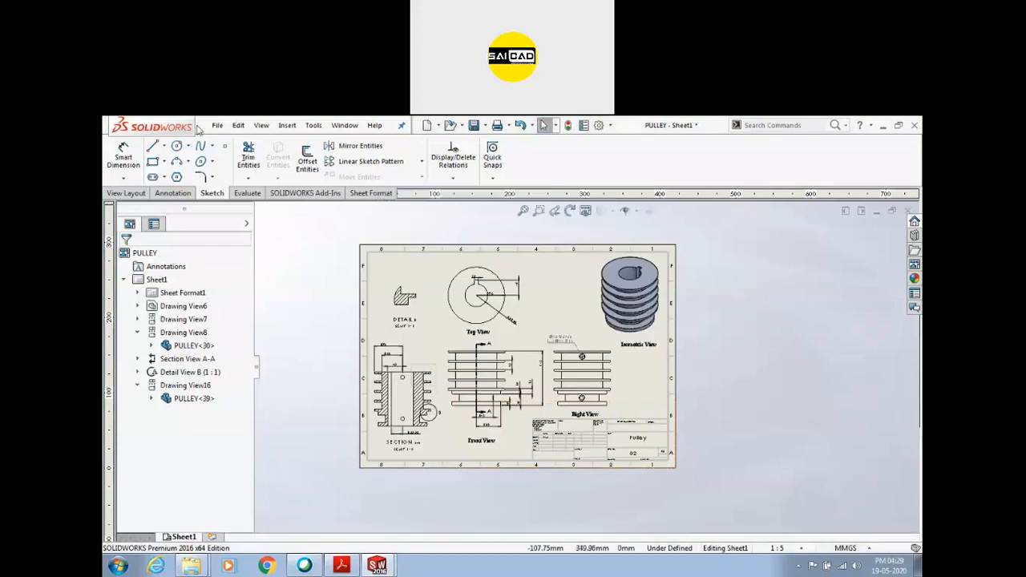
Step: Save the drawing as an Adobe PDF named PULLEY in the Animal Feeder Machine folder
{"action": "left_click", "coordinate": [217, 126]}
{"action": "left_click", "coordinate": [241, 222]}
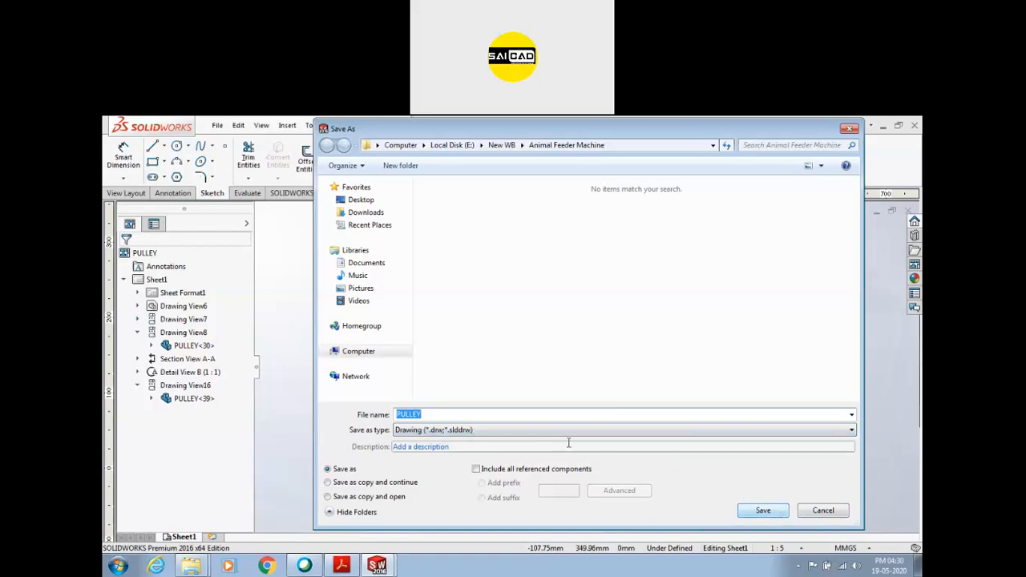
{"action": "left_click", "coordinate": [473, 430]}
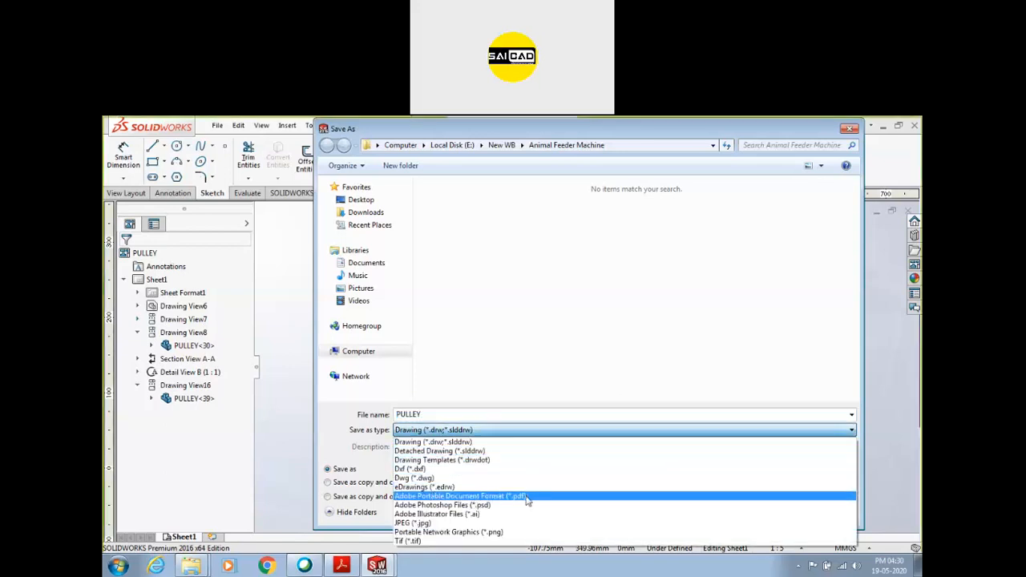
{"action": "left_click", "coordinate": [543, 497]}
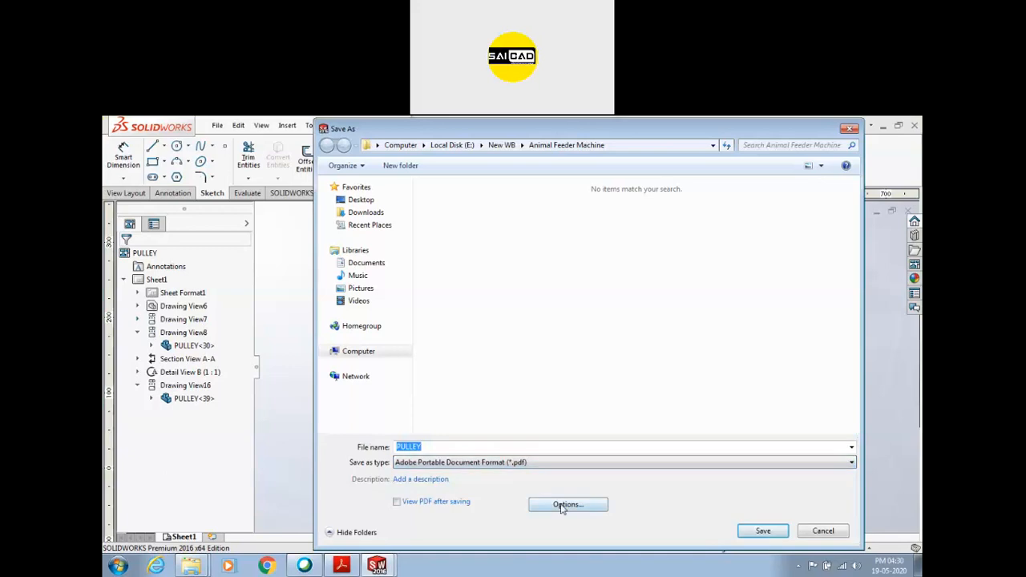
{"action": "left_click", "coordinate": [755, 533]}
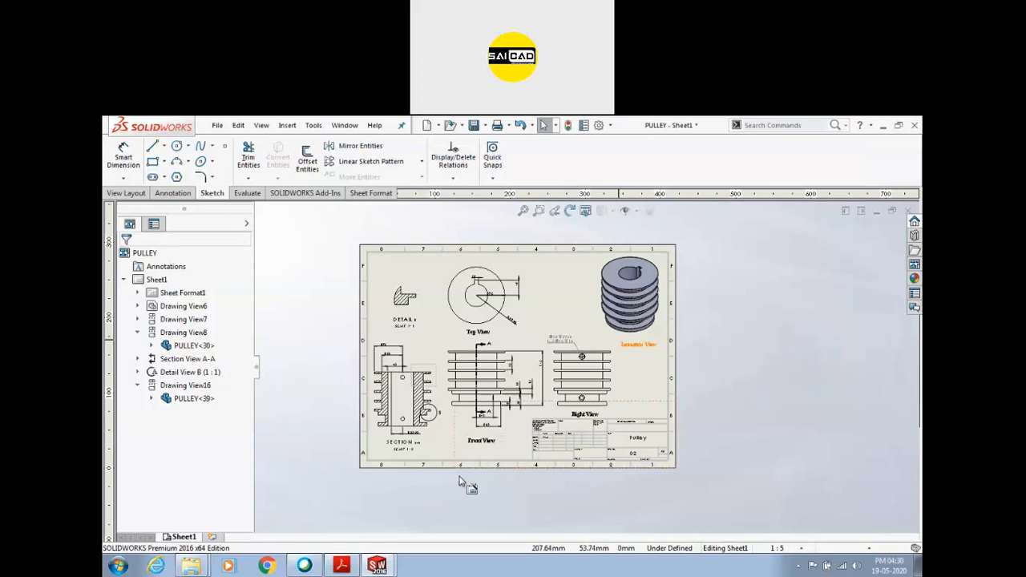
Step: Open the exported PULLEY PDF from the Animal Feeder Machine folder
{"action": "left_click", "coordinate": [341, 566]}
{"action": "left_click", "coordinate": [340, 566]}
{"action": "left_click", "coordinate": [190, 565]}
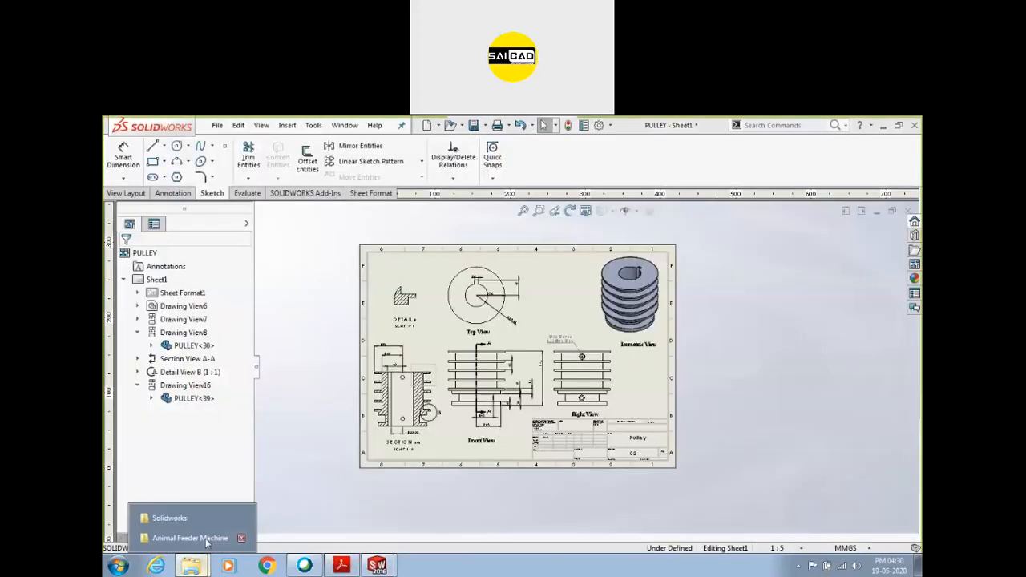
{"action": "left_click", "coordinate": [200, 538]}
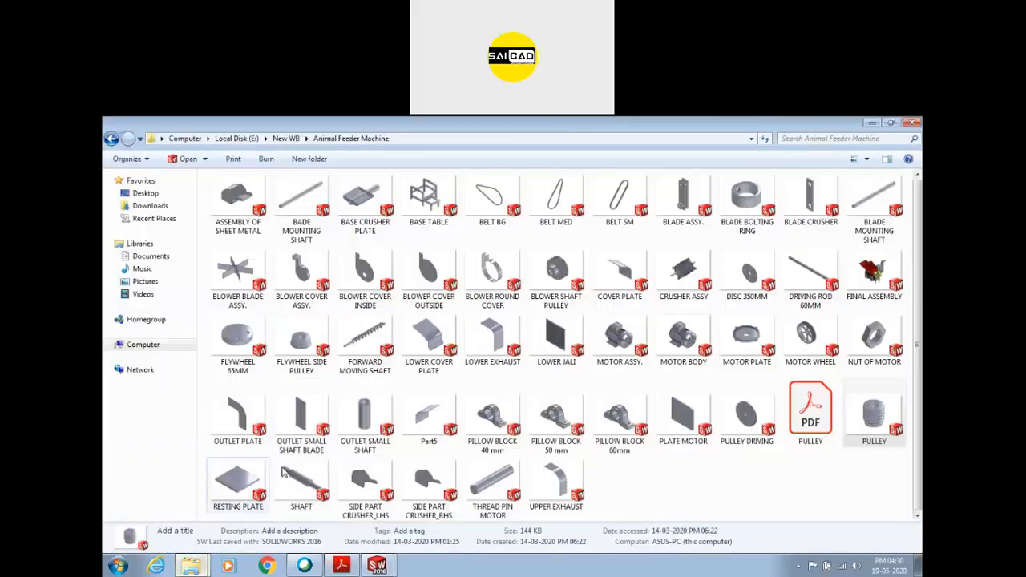
{"action": "double_click", "coordinate": [810, 411]}
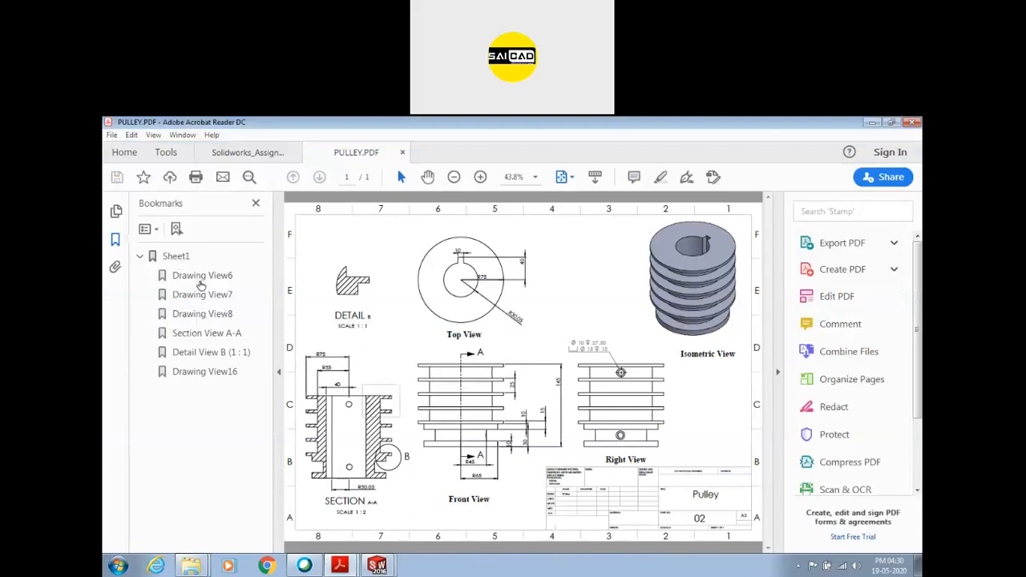
Step: Examine the individual drawing views in the PDF through their bookmarks, including Detail View B, and return to Sheet1
{"action": "left_click", "coordinate": [202, 276]}
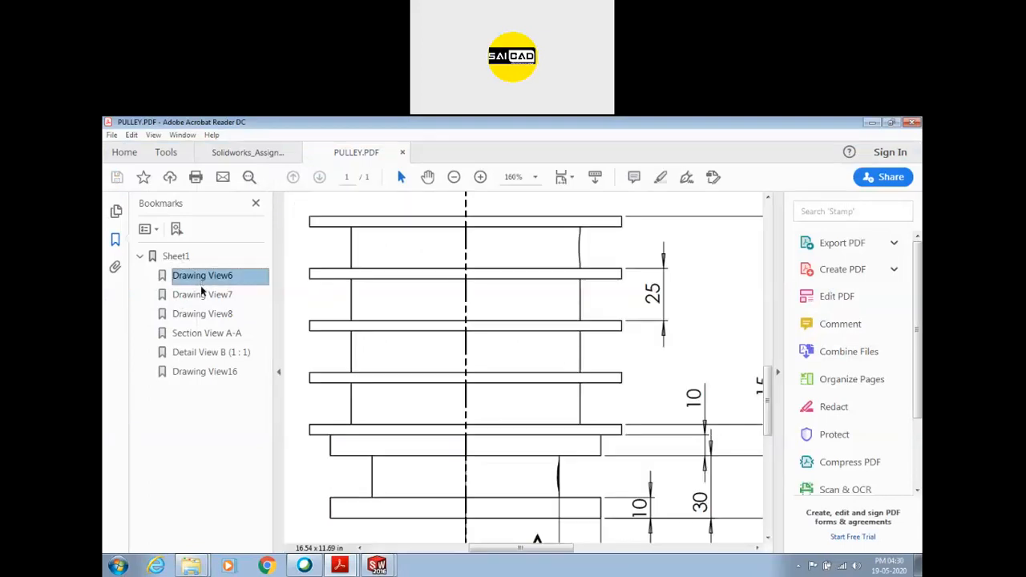
{"action": "left_click", "coordinate": [204, 295]}
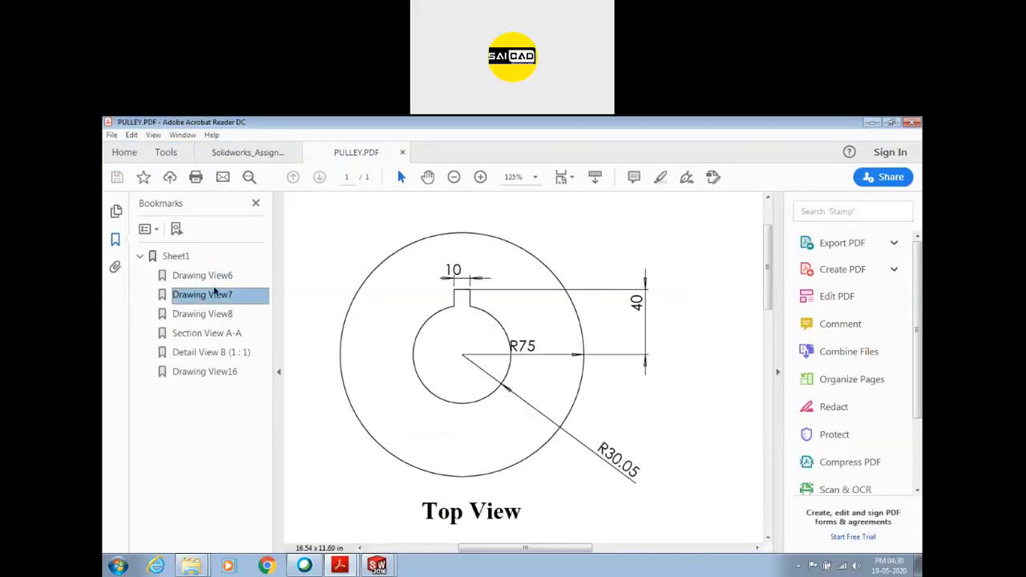
{"action": "left_click", "coordinate": [204, 313]}
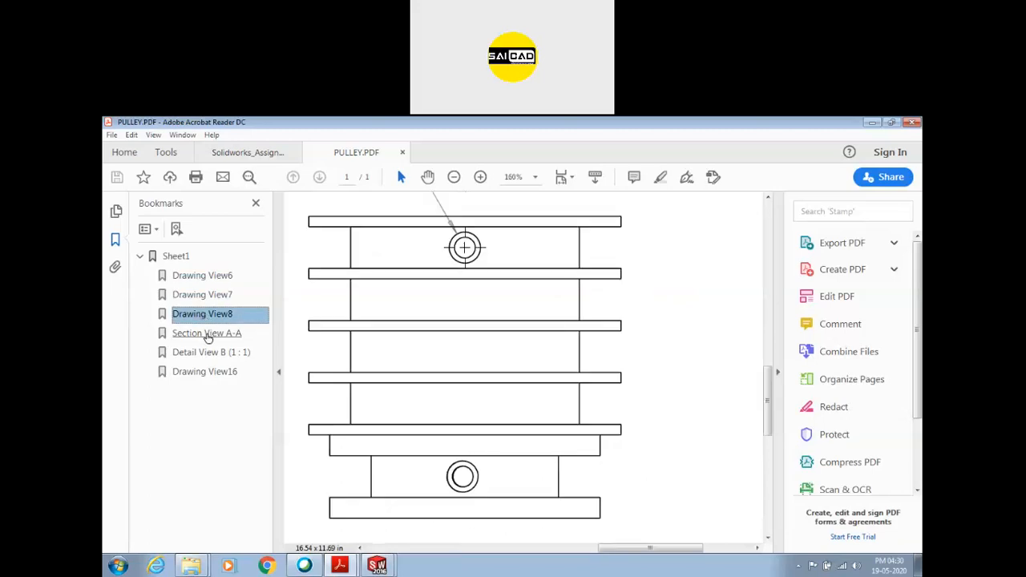
{"action": "left_click", "coordinate": [207, 337]}
{"action": "left_click", "coordinate": [201, 354]}
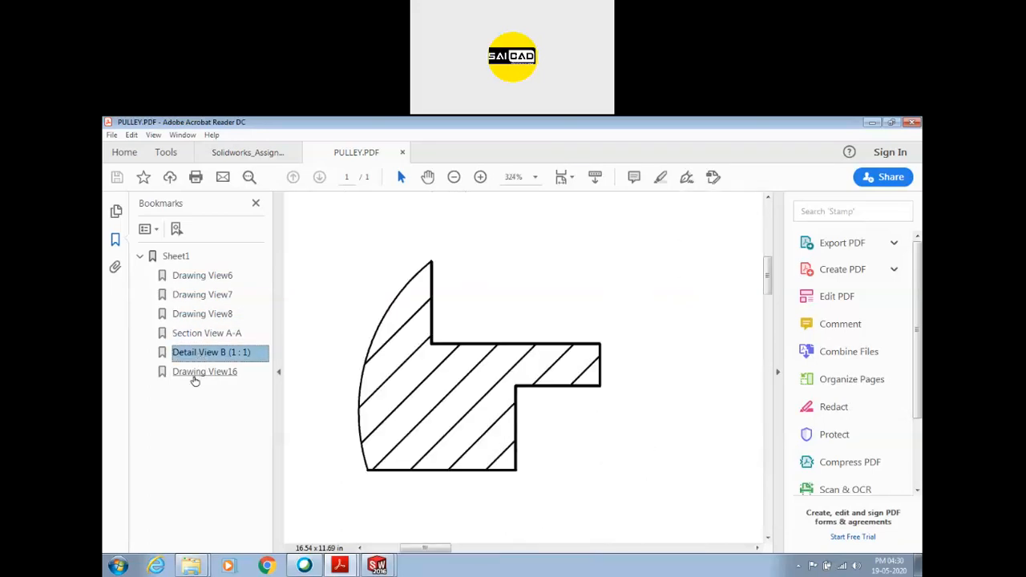
{"action": "left_click", "coordinate": [194, 375]}
{"action": "left_click", "coordinate": [197, 354]}
{"action": "left_click", "coordinate": [203, 294]}
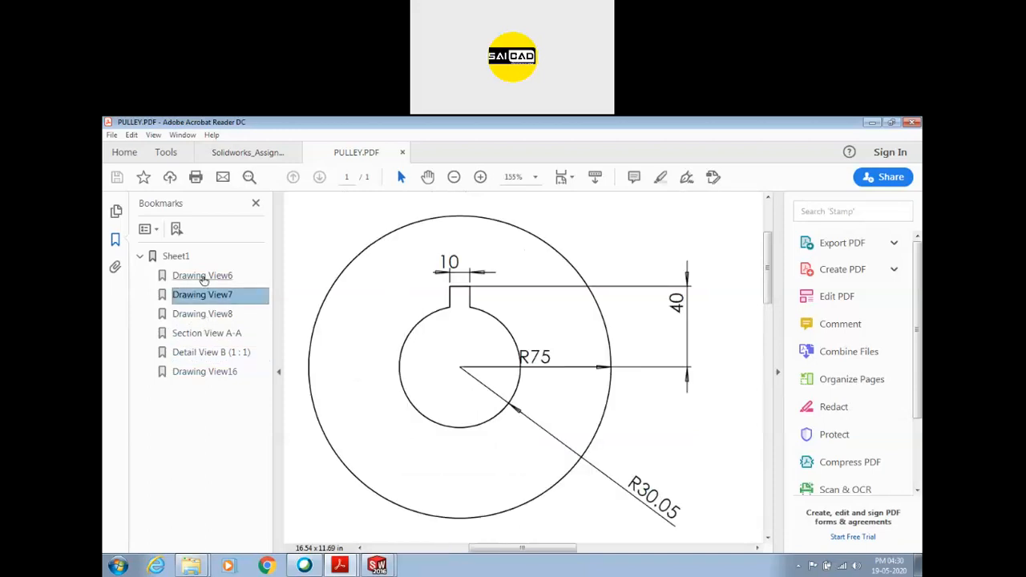
{"action": "left_click", "coordinate": [185, 258]}
Step: Hide the bookmarks and tools panes and display the PDF sheet in Read Mode
{"action": "left_click", "coordinate": [280, 374]}
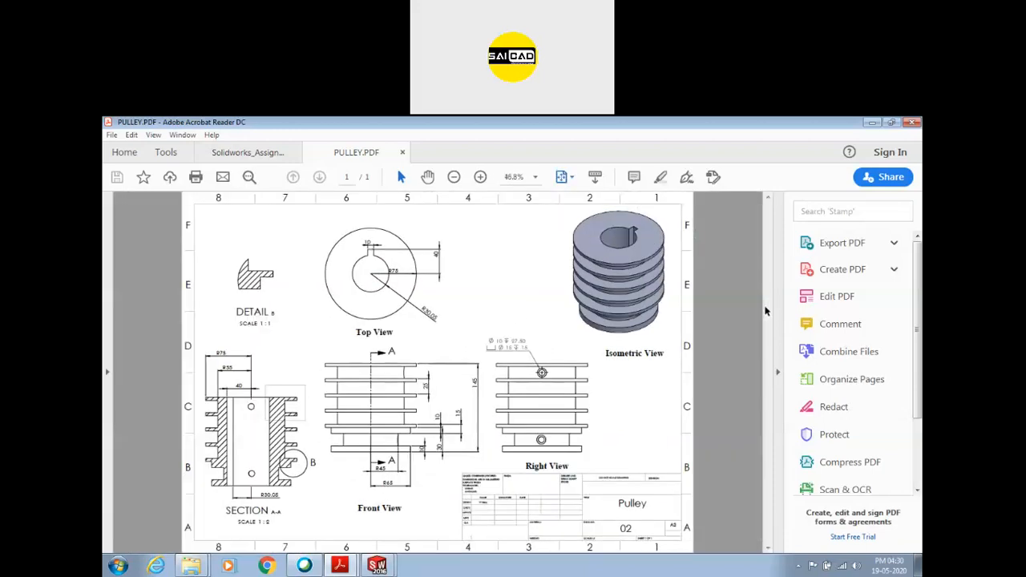
{"action": "left_click", "coordinate": [777, 372]}
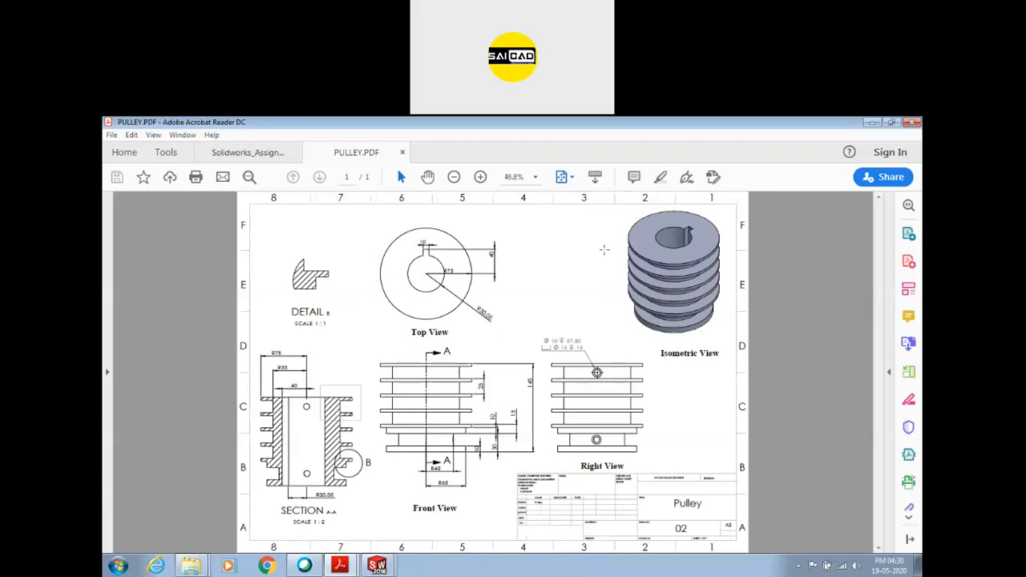
{"action": "left_click", "coordinate": [567, 180]}
{"action": "left_click", "coordinate": [577, 230]}
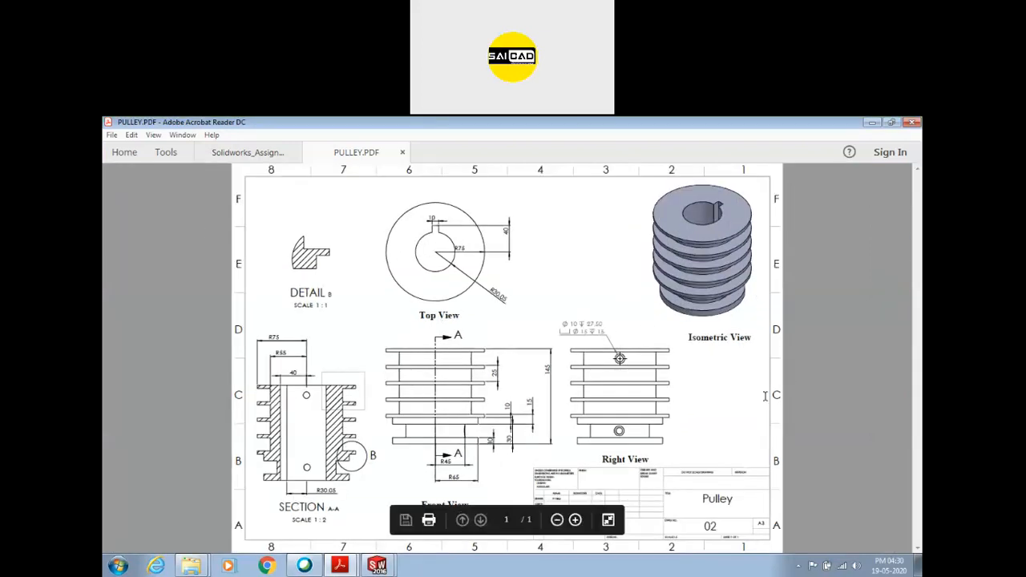
Step: Examine the PDF's front, right and section views, dimensions, hole callout and title block up close
{"action": "scroll", "coordinate": [731, 545], "scroll_direction": "up", "scroll_amount": 5, "text": "ctrl"}
{"action": "scroll", "coordinate": [659, 471], "scroll_direction": "down", "scroll_amount": 5, "text": "ctrl"}
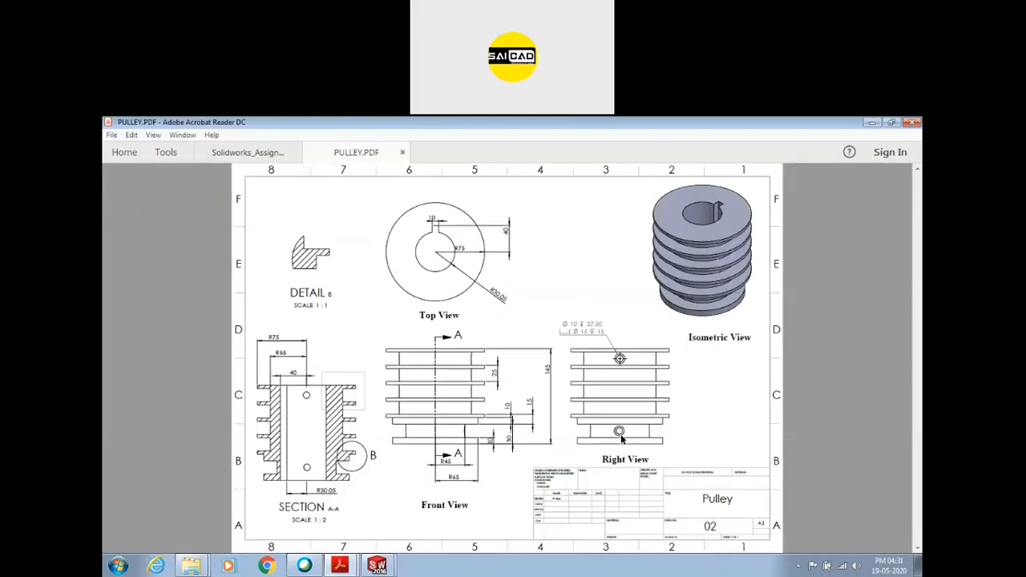
{"action": "scroll", "coordinate": [590, 407], "scroll_direction": "up", "scroll_amount": 5, "text": "ctrl"}
{"action": "scroll", "coordinate": [591, 407], "scroll_direction": "down", "scroll_amount": 5, "text": "ctrl"}
{"action": "scroll", "coordinate": [489, 417], "scroll_direction": "up", "scroll_amount": 7, "text": "ctrl"}
{"action": "scroll", "coordinate": [495, 454], "scroll_direction": "down", "scroll_amount": 2, "text": "ctrl"}
{"action": "scroll", "coordinate": [488, 418], "scroll_direction": "up", "scroll_amount": 3, "text": "ctrl"}
{"action": "scroll", "coordinate": [494, 396], "scroll_direction": "down", "scroll_amount": 3, "text": "ctrl"}
{"action": "scroll", "coordinate": [549, 288], "scroll_direction": "up", "scroll_amount": 3, "text": "ctrl"}
{"action": "scroll", "coordinate": [482, 398], "scroll_direction": "down", "scroll_amount": 4, "text": "ctrl"}
{"action": "scroll", "coordinate": [482, 398], "scroll_direction": "down", "scroll_amount": 4, "text": "ctrl"}
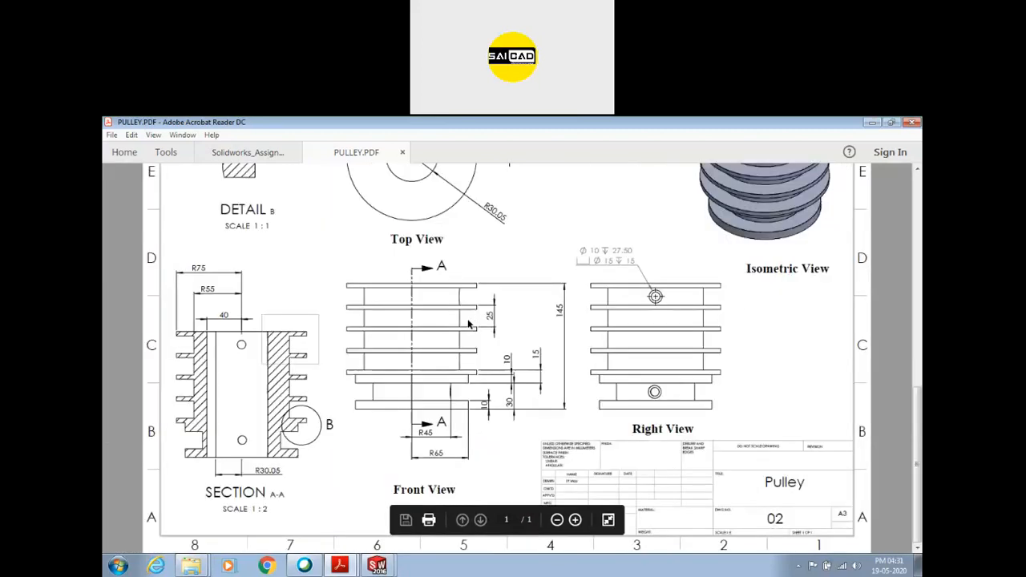
{"action": "scroll", "coordinate": [705, 329], "scroll_direction": "up", "scroll_amount": 2, "text": "ctrl"}
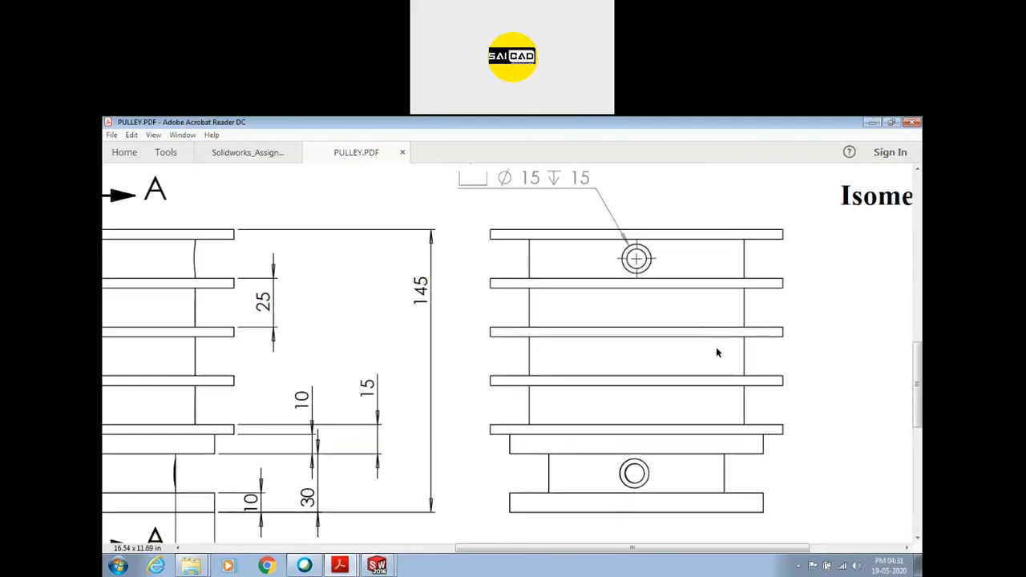
{"action": "scroll", "coordinate": [717, 353], "scroll_direction": "up", "scroll_amount": 2, "text": "ctrl"}
{"action": "scroll", "coordinate": [698, 355], "scroll_direction": "down", "scroll_amount": 5, "text": "ctrl"}
{"action": "scroll", "coordinate": [696, 351], "scroll_direction": "up", "scroll_amount": 2, "text": "ctrl"}
{"action": "scroll", "coordinate": [662, 341], "scroll_direction": "down", "scroll_amount": 3, "text": "ctrl"}
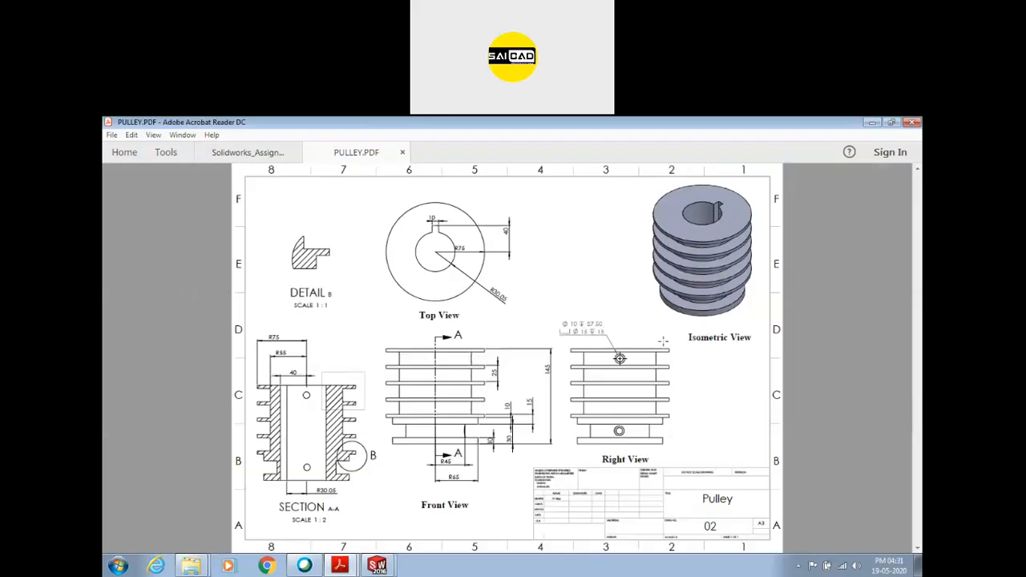
{"action": "scroll", "coordinate": [663, 343], "scroll_direction": "down", "scroll_amount": 1, "text": "ctrl"}
{"action": "scroll", "coordinate": [672, 367], "scroll_direction": "up", "scroll_amount": 1, "text": "ctrl"}
Step: Minimize the PDF viewer and switch back to the PULLEY drawing in SOLIDWORKS
{"action": "left_click", "coordinate": [647, 145]}
{"action": "left_click", "coordinate": [872, 121]}
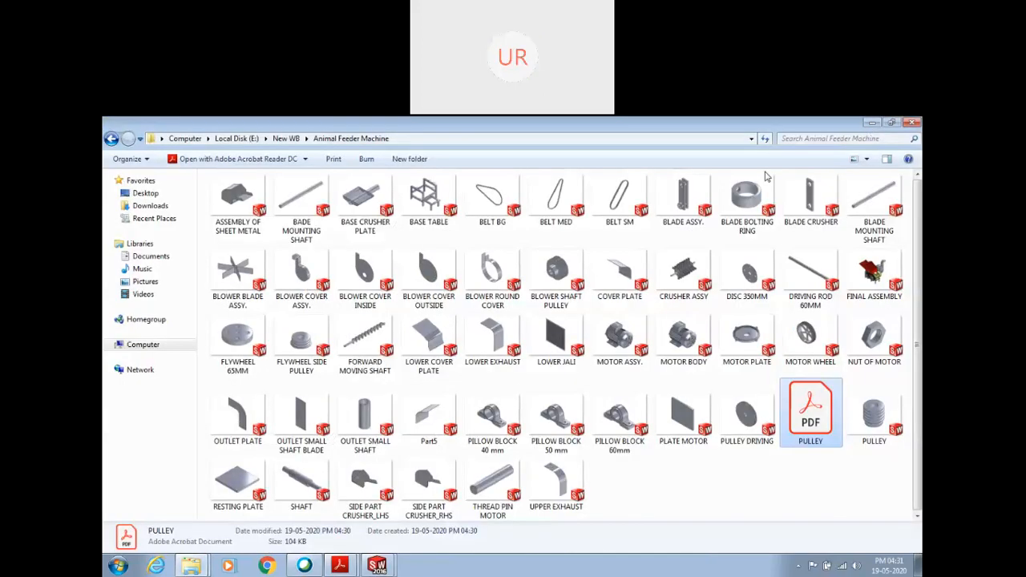
{"action": "left_click", "coordinate": [377, 566]}
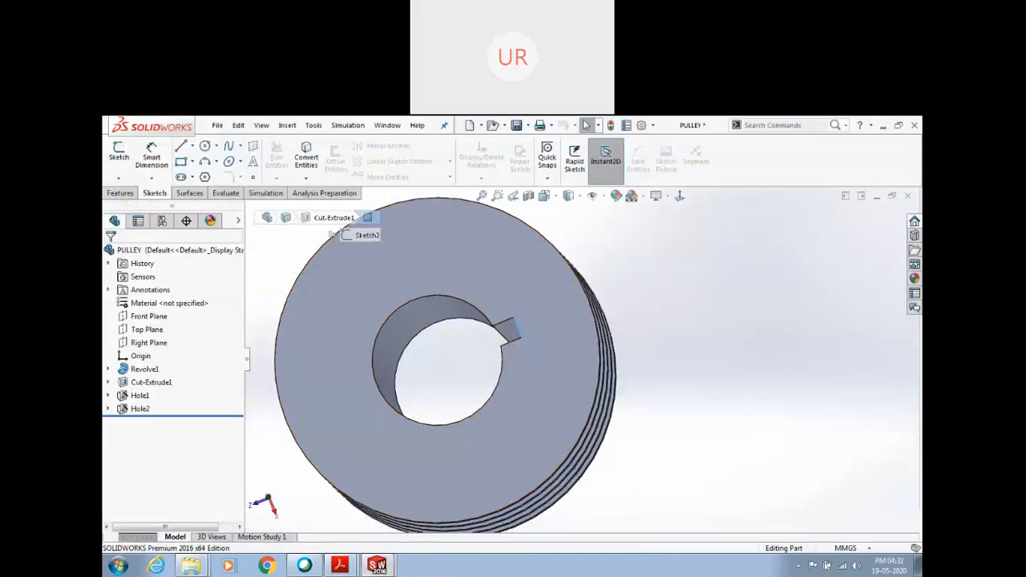
{"action": "mouse_move", "coordinate": [383, 566]}
{"action": "left_click", "coordinate": [360, 520]}
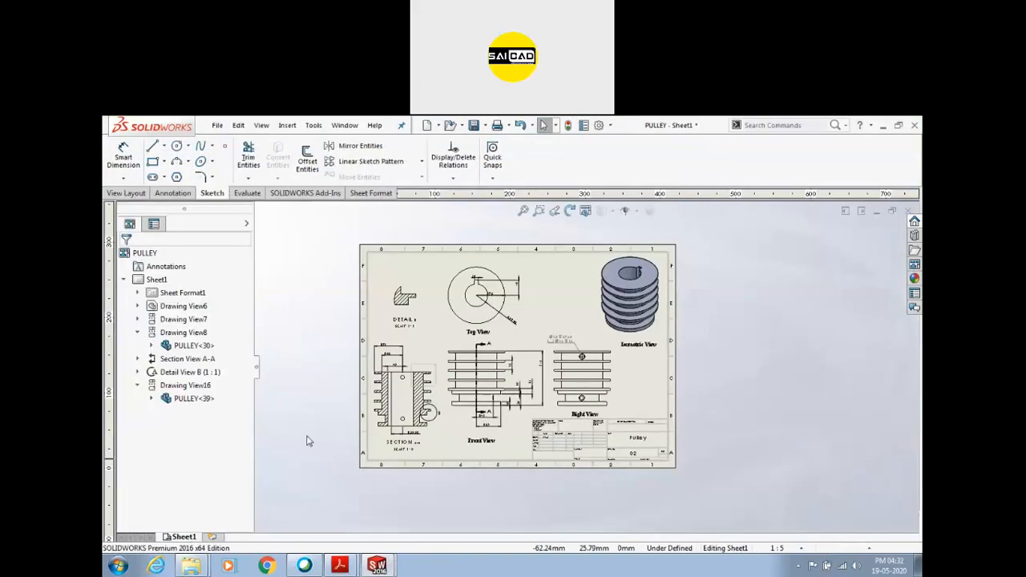
{"action": "right_click", "coordinate": [168, 434]}
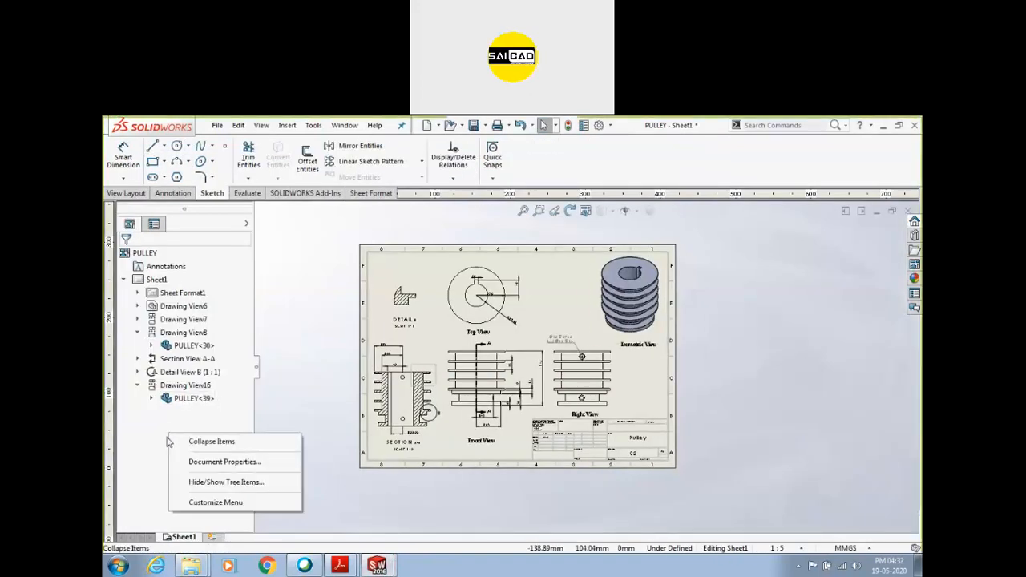
{"action": "left_click", "coordinate": [158, 436]}
{"action": "left_click", "coordinate": [130, 195]}
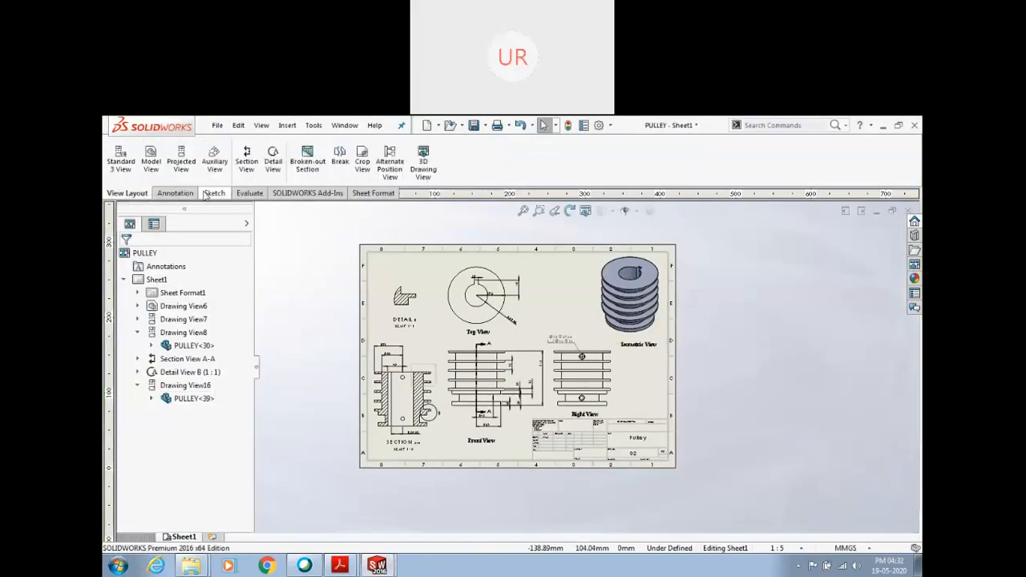
{"action": "left_click", "coordinate": [358, 195]}
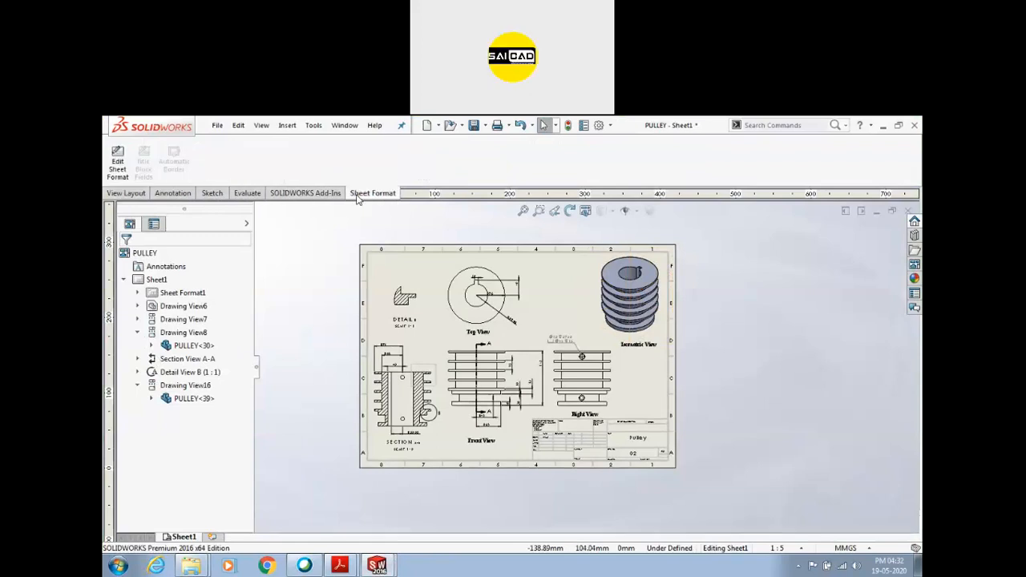
{"action": "left_click", "coordinate": [128, 194]}
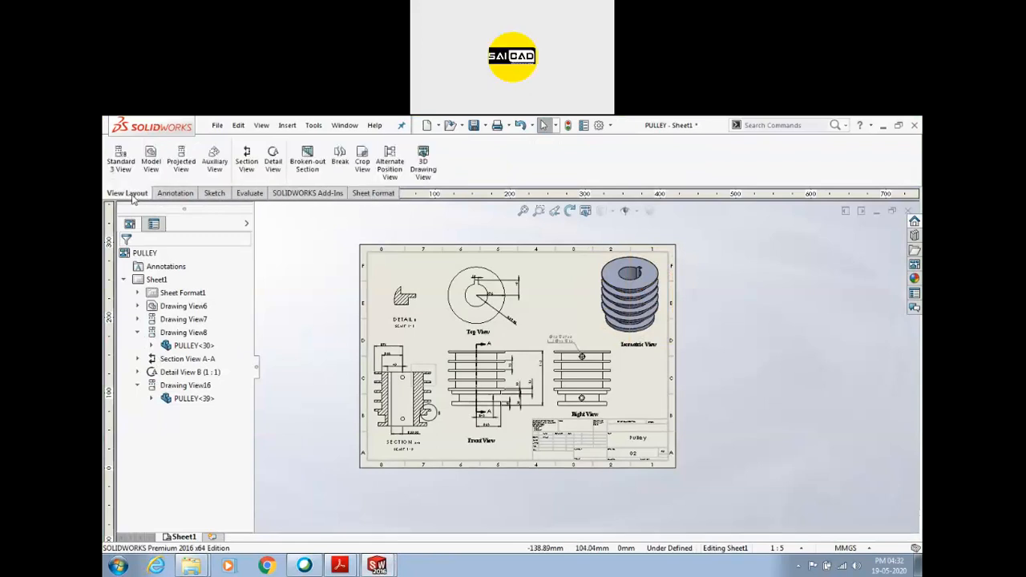
Step: Collapse the drawing tree and add a new sheet after Sheet1
{"action": "right_click", "coordinate": [142, 416]}
{"action": "left_click", "coordinate": [123, 280]}
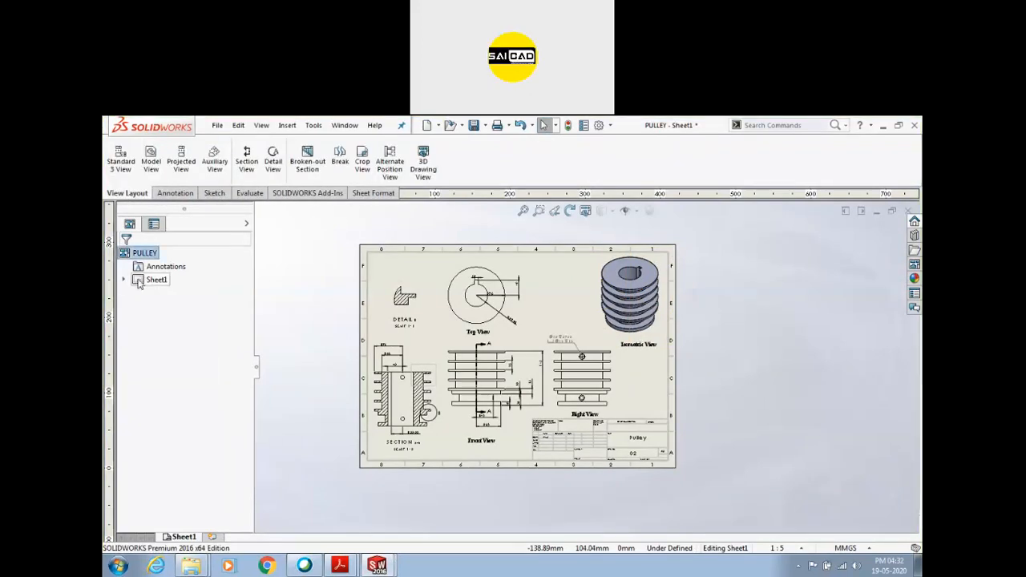
{"action": "right_click", "coordinate": [138, 281]}
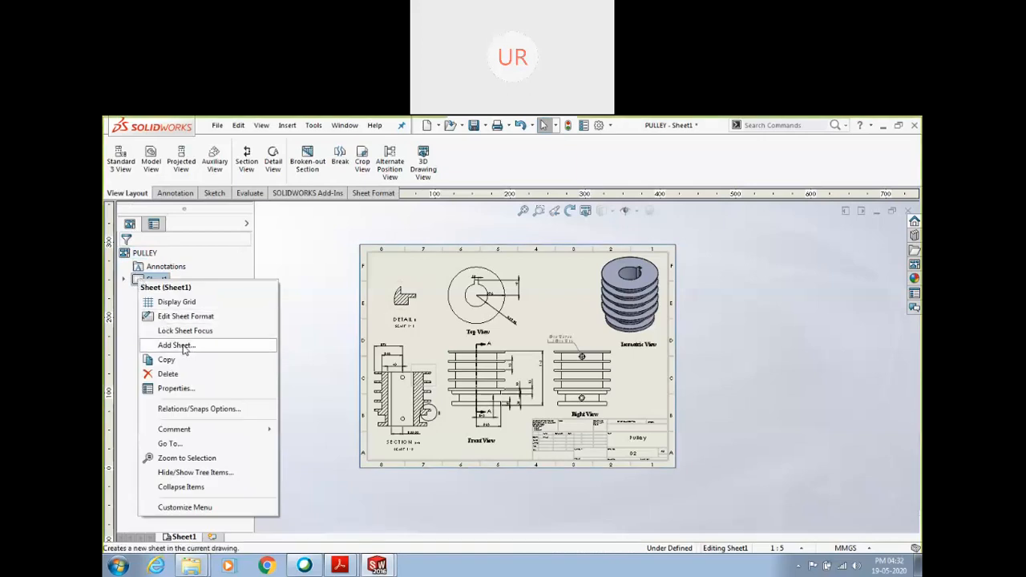
{"action": "left_click", "coordinate": [147, 282]}
{"action": "right_click", "coordinate": [147, 283]}
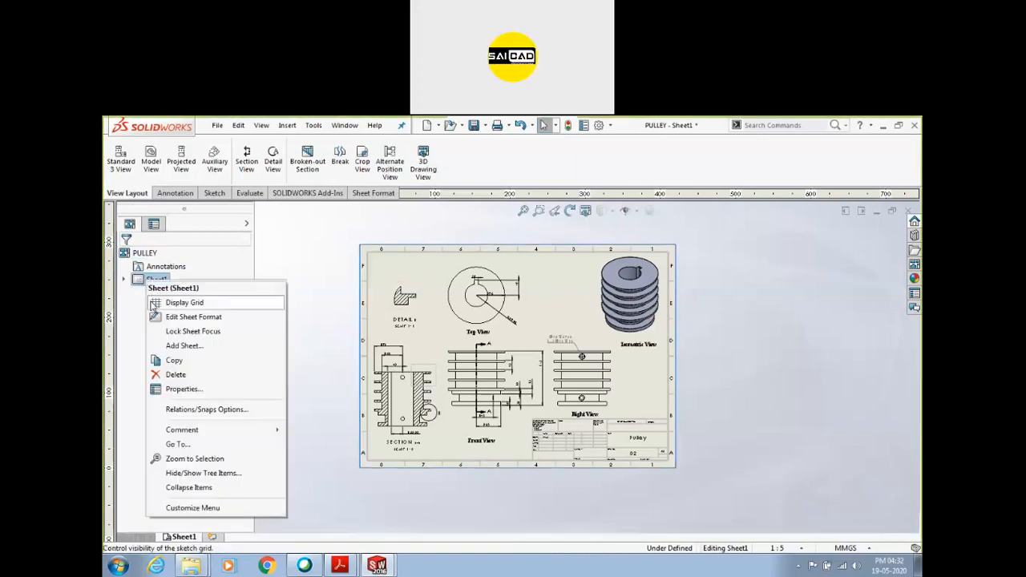
{"action": "left_click", "coordinate": [175, 345]}
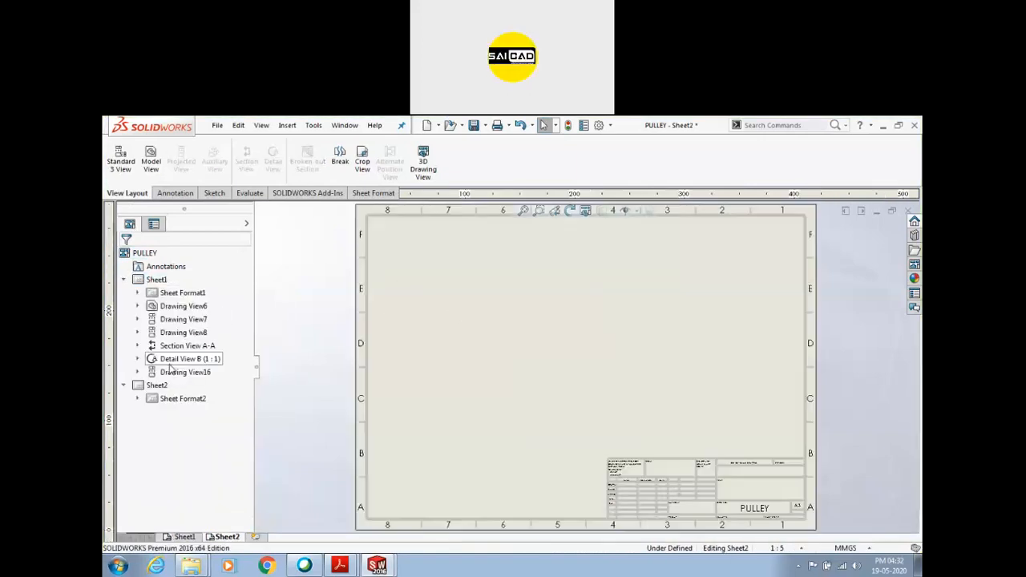
Step: Open the sheet properties of Sheet2 and review the standard sheet sizes
{"action": "left_click", "coordinate": [163, 399]}
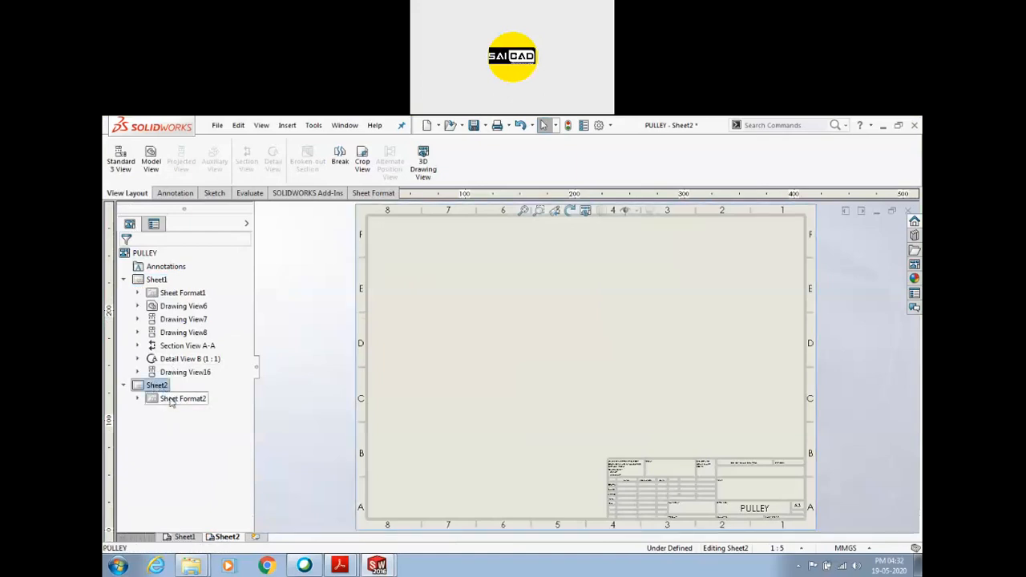
{"action": "left_click", "coordinate": [156, 386]}
{"action": "left_click", "coordinate": [158, 281]}
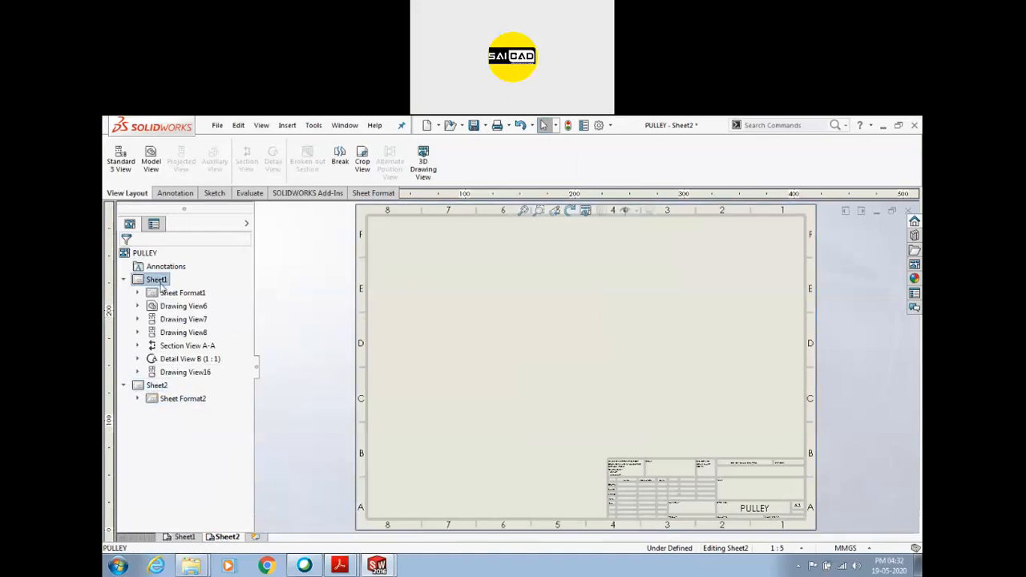
{"action": "right_click", "coordinate": [167, 402]}
{"action": "left_click", "coordinate": [205, 287]}
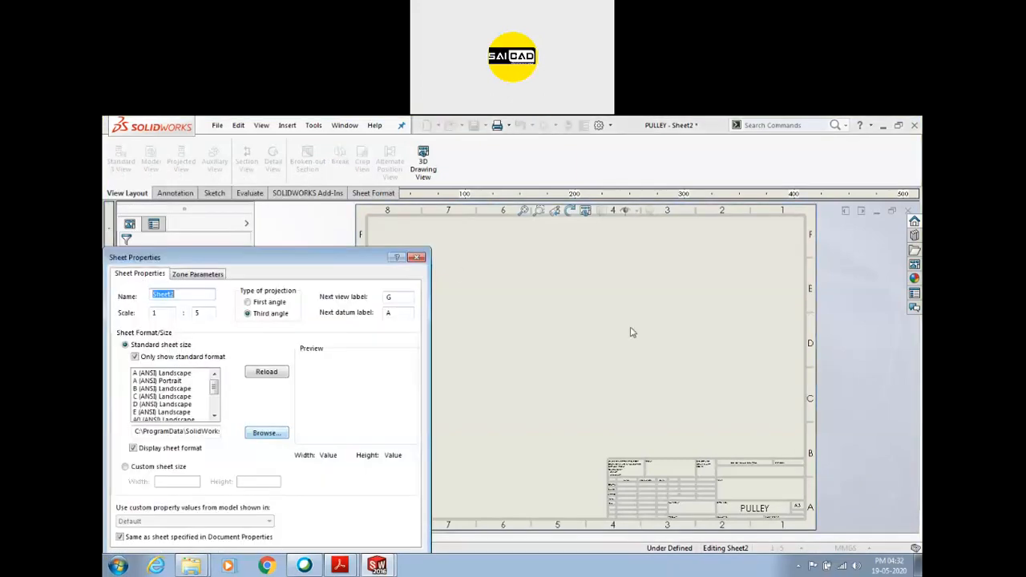
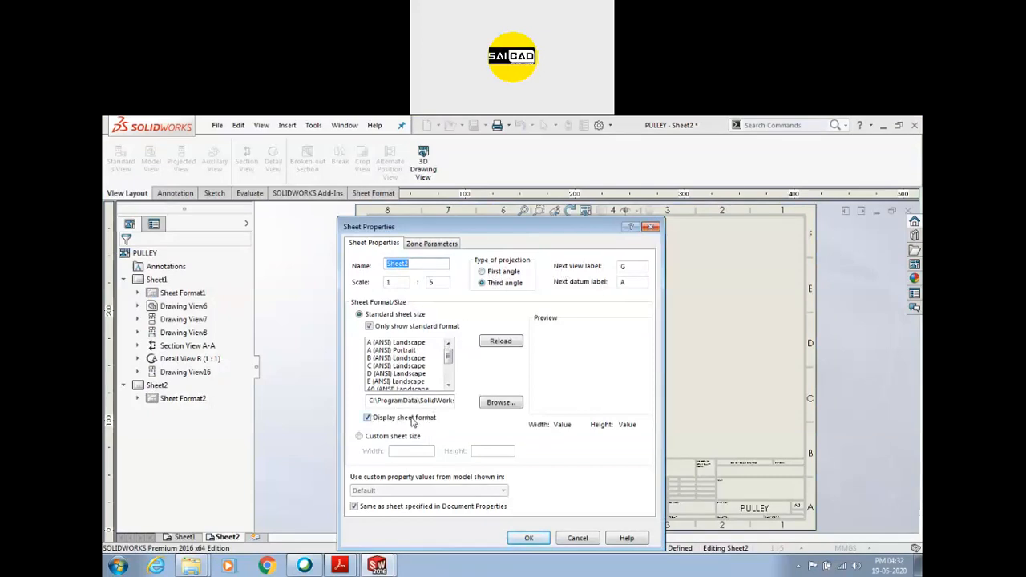
{"action": "scroll", "coordinate": [449, 365], "scroll_direction": "down", "scroll_amount": 2}
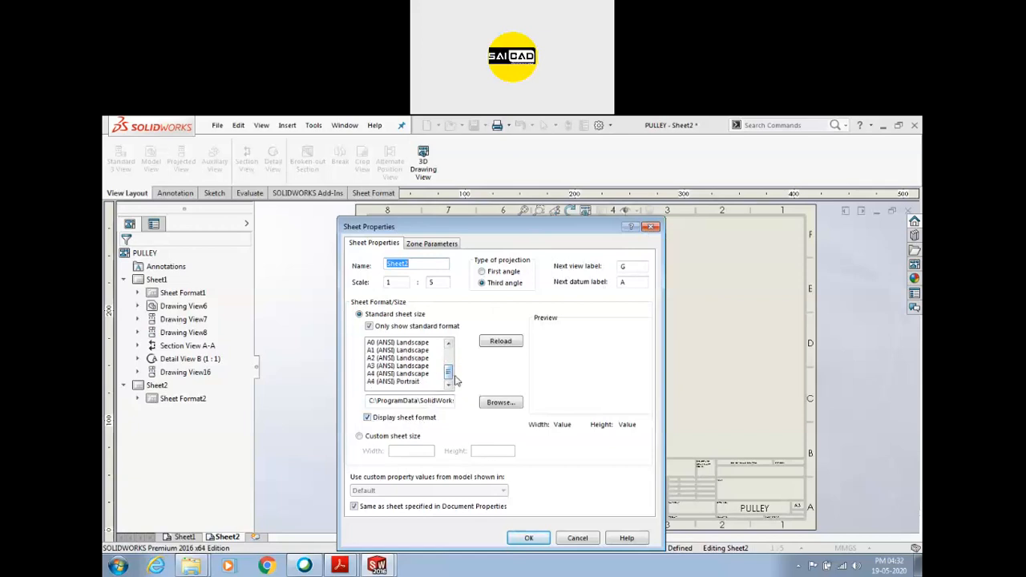
{"action": "scroll", "coordinate": [449, 364], "scroll_direction": "up", "scroll_amount": 2}
Step: Look through the available sheet format files without loading one and close the sheet properties
{"action": "left_click", "coordinate": [501, 402]}
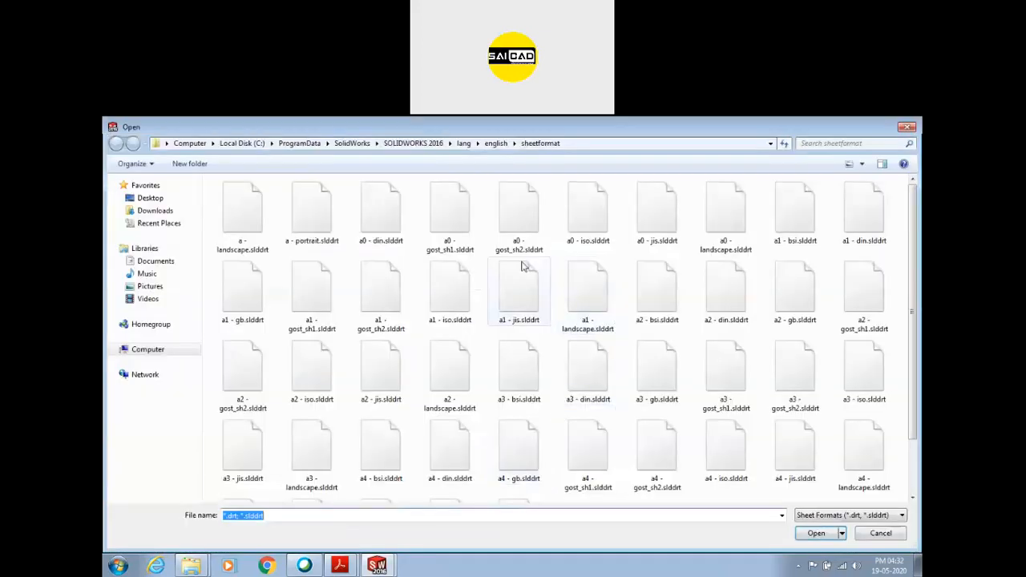
{"action": "left_click_drag", "start_coordinate": [913, 298], "coordinate": [903, 389]}
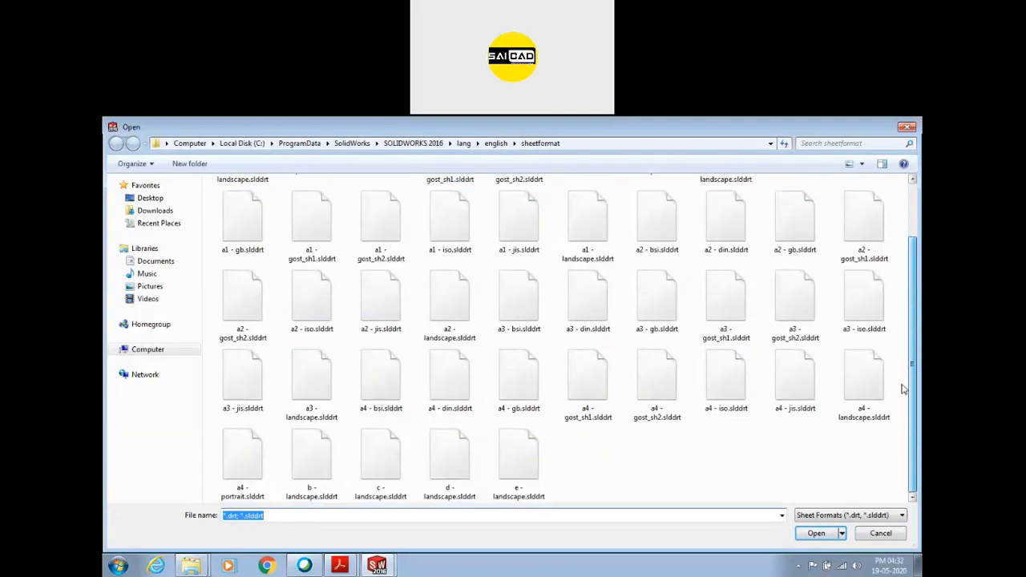
{"action": "left_click", "coordinate": [909, 128]}
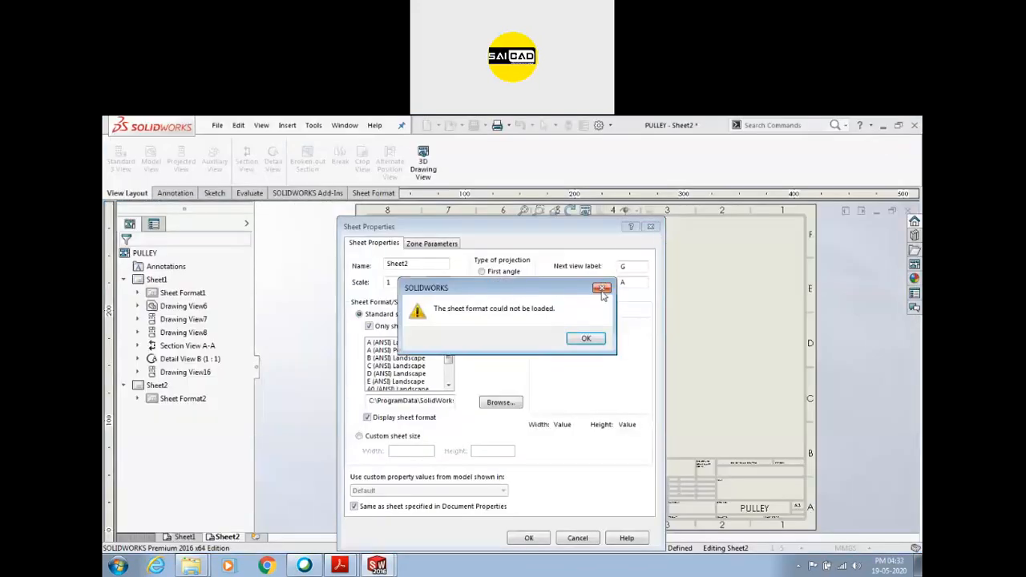
{"action": "key", "text": "Return"}
{"action": "key", "text": "Return"}
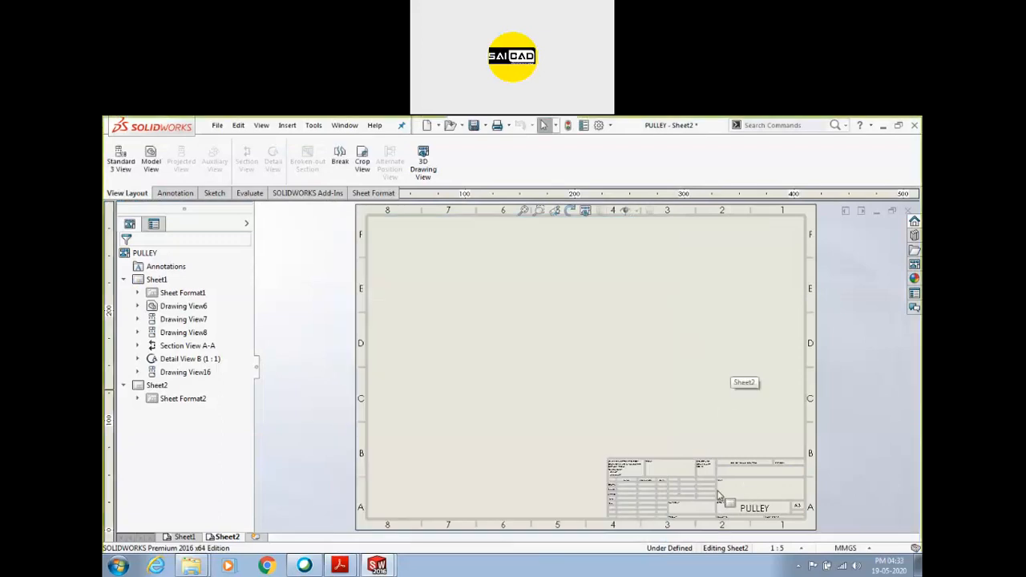
Step: Open the sheet format of Sheet2 for editing
{"action": "scroll", "coordinate": [725, 497], "scroll_direction": "up", "scroll_amount": 2}
{"action": "right_click", "coordinate": [671, 473]}
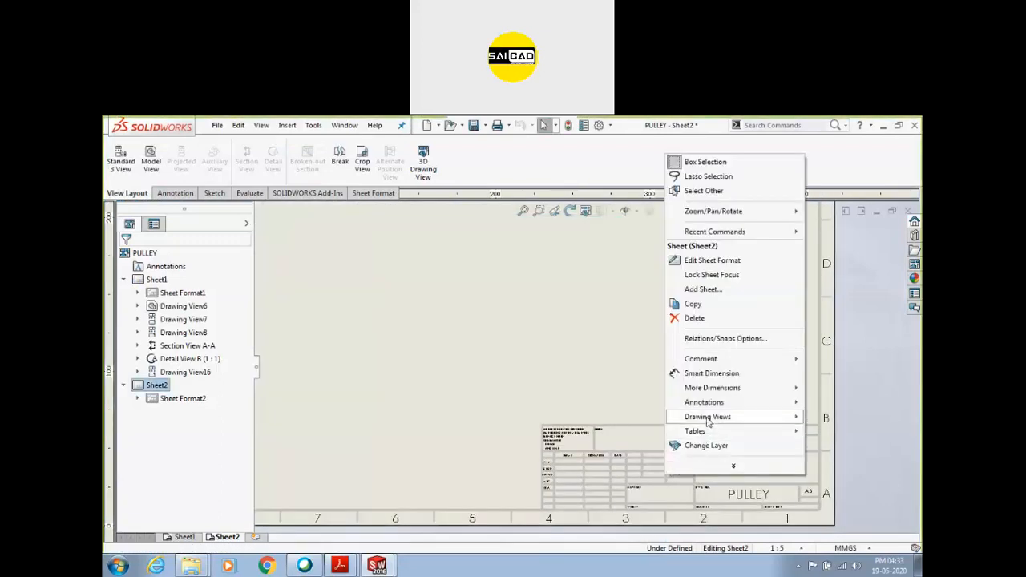
{"action": "left_click", "coordinate": [712, 260]}
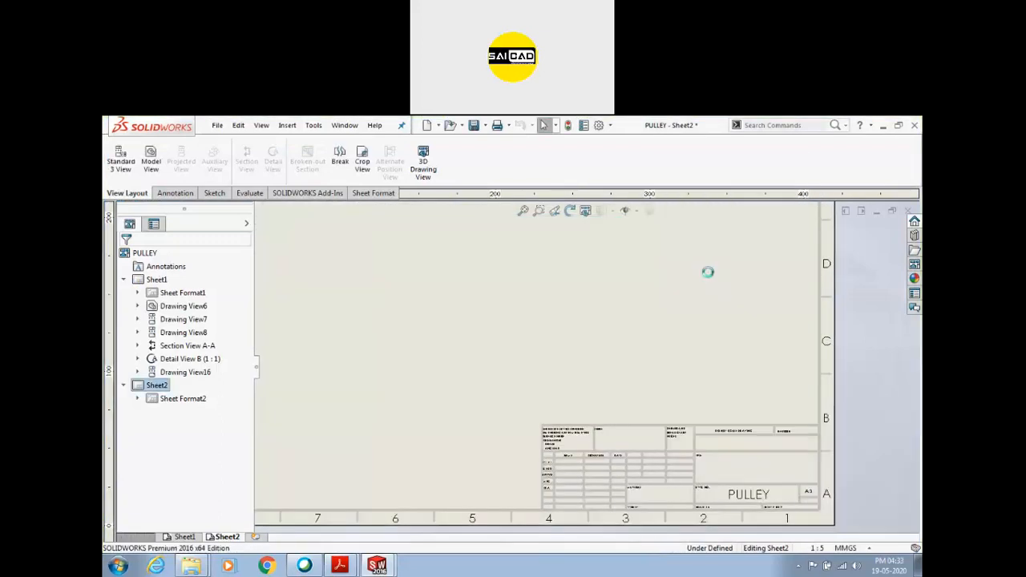
{"action": "scroll", "coordinate": [679, 386], "scroll_direction": "up", "scroll_amount": 2}
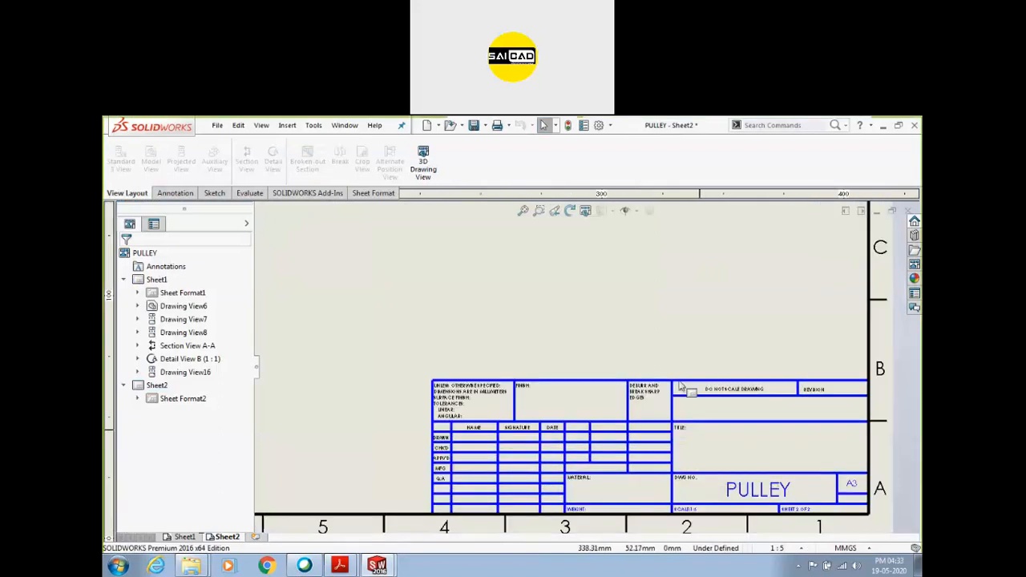
Step: Power-trim the row and column lines of the empty cells below the Q.A row in the title block
{"action": "left_click", "coordinate": [214, 194]}
{"action": "left_click", "coordinate": [249, 157]}
{"action": "scroll", "coordinate": [605, 493], "scroll_direction": "up", "scroll_amount": 3}
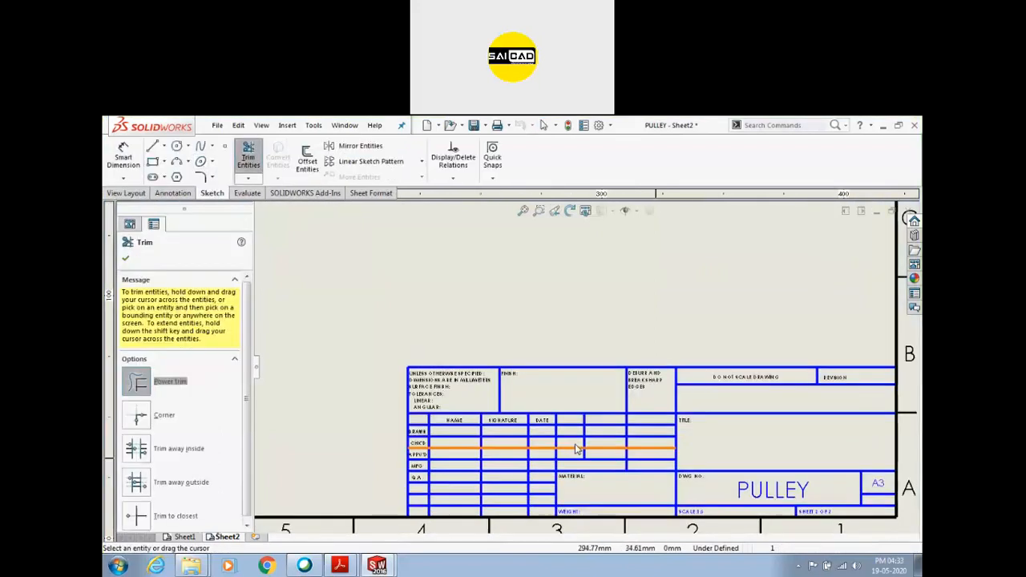
{"action": "scroll", "coordinate": [498, 511], "scroll_direction": "down", "scroll_amount": 2}
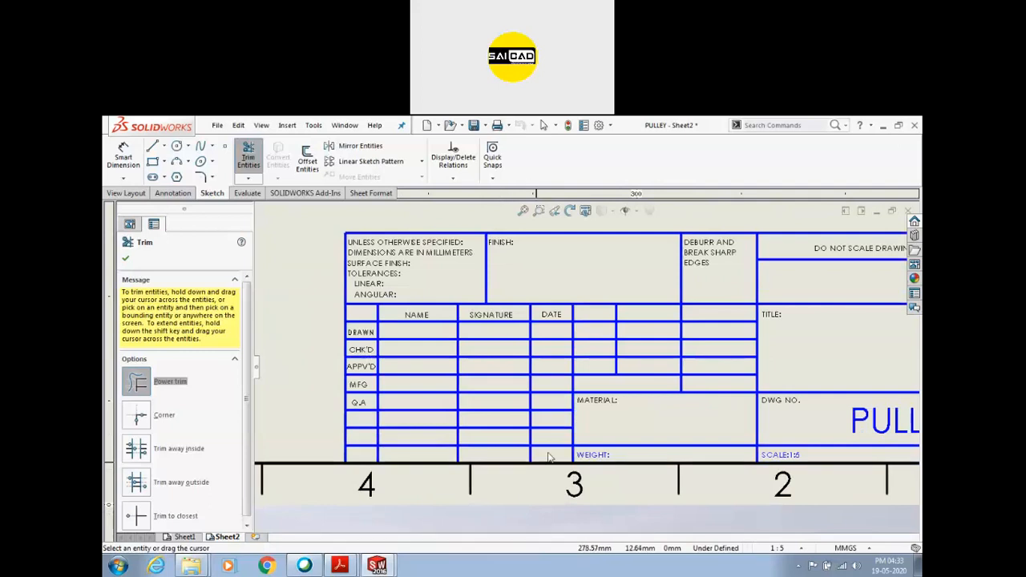
{"action": "mouse_move", "coordinate": [366, 422]}
{"action": "left_mouse_down"}
{"action": "mouse_move", "coordinate": [553, 425]}
{"action": "mouse_move", "coordinate": [531, 437]}
{"action": "mouse_move", "coordinate": [457, 435]}
{"action": "mouse_move", "coordinate": [376, 451]}
{"action": "mouse_move", "coordinate": [495, 433]}
{"action": "left_mouse_up"}
{"action": "scroll", "coordinate": [454, 443], "scroll_direction": "down", "scroll_amount": 4}
{"action": "scroll", "coordinate": [501, 305], "scroll_direction": "down", "scroll_amount": 1}
{"action": "left_click", "coordinate": [125, 260]}
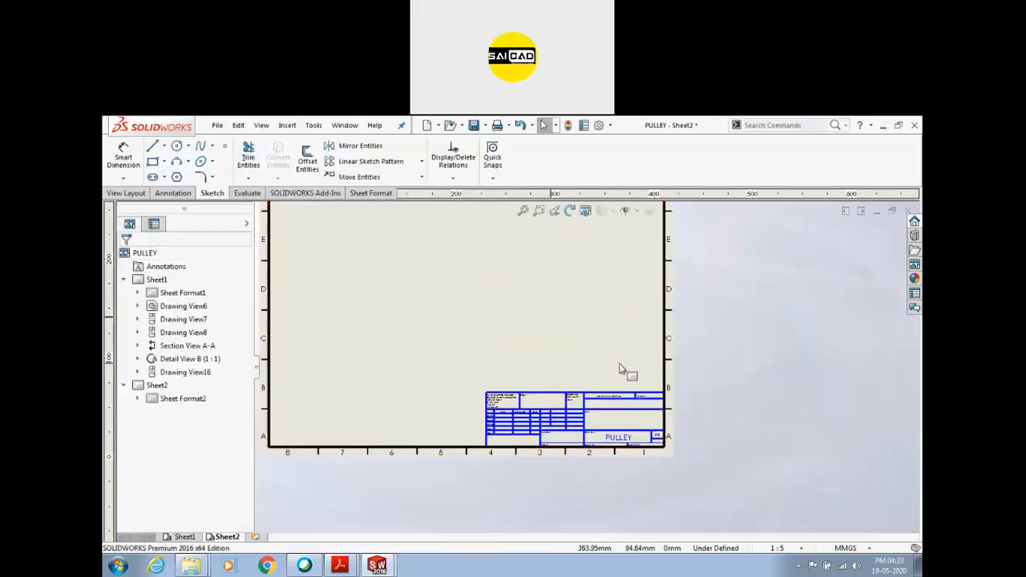
Step: Save the drawing as a Drawing Template (*.drwdot) named PULLEY in the templates folder, accept the removal of views, and close it
{"action": "scroll", "coordinate": [627, 371], "scroll_direction": "down", "scroll_amount": 1}
{"action": "left_click", "coordinate": [223, 126]}
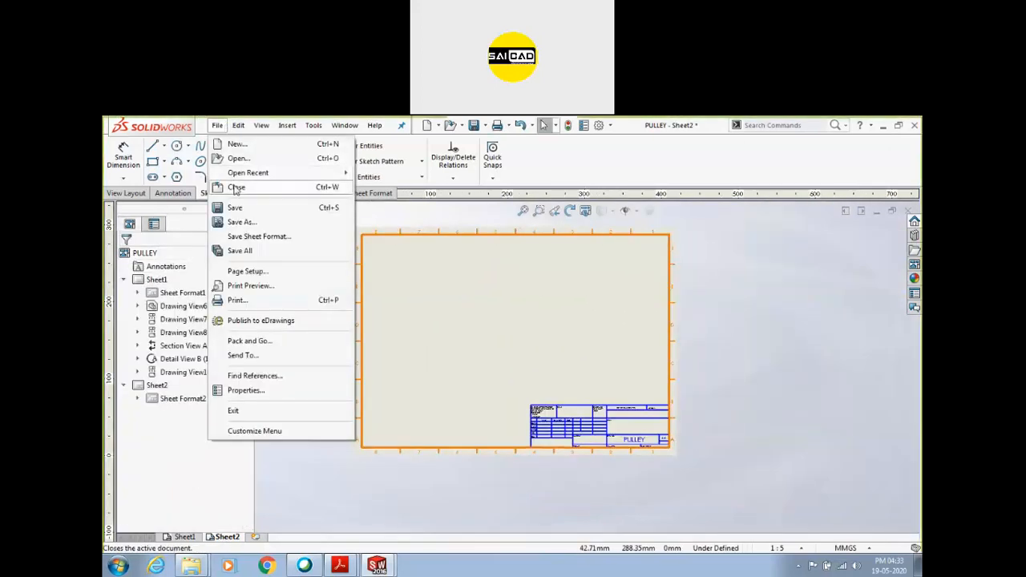
{"action": "left_click", "coordinate": [241, 222]}
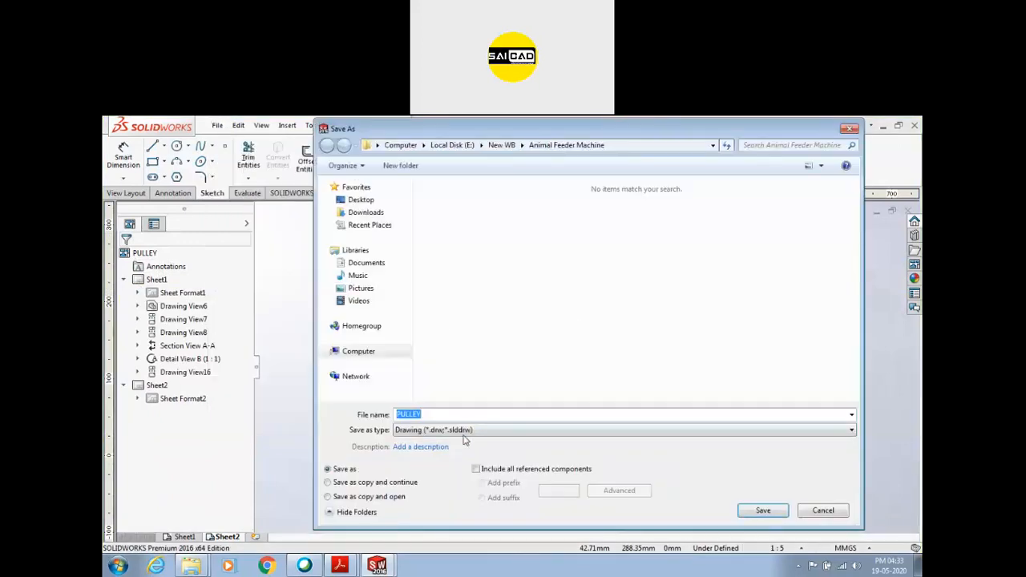
{"action": "left_click", "coordinate": [462, 433]}
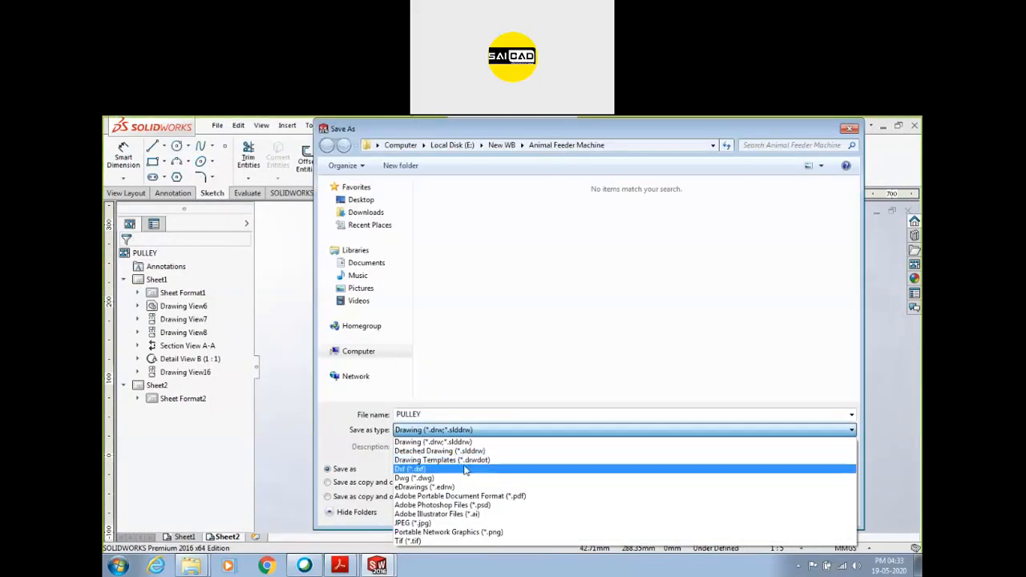
{"action": "left_click", "coordinate": [436, 460]}
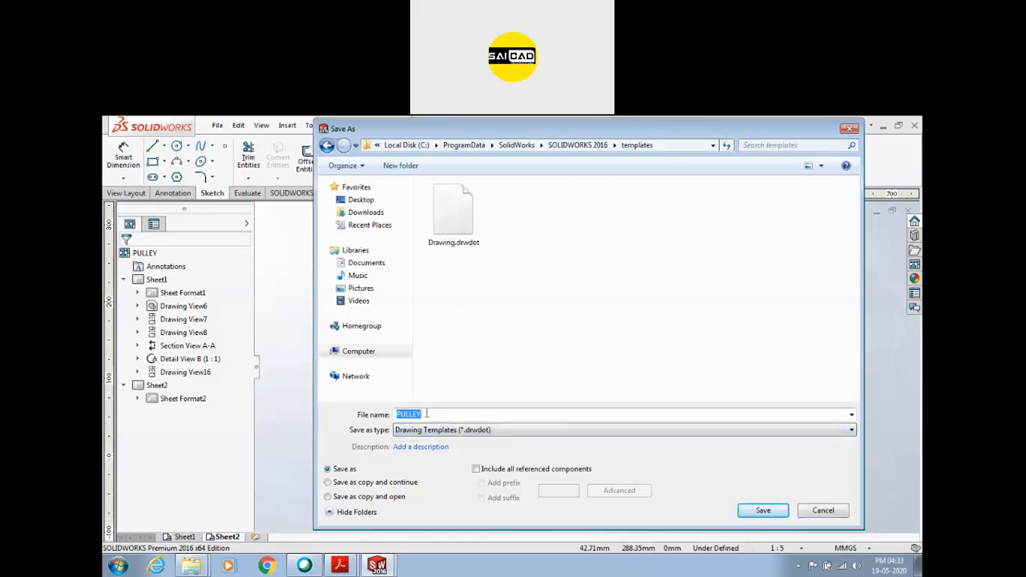
{"action": "left_click", "coordinate": [762, 511]}
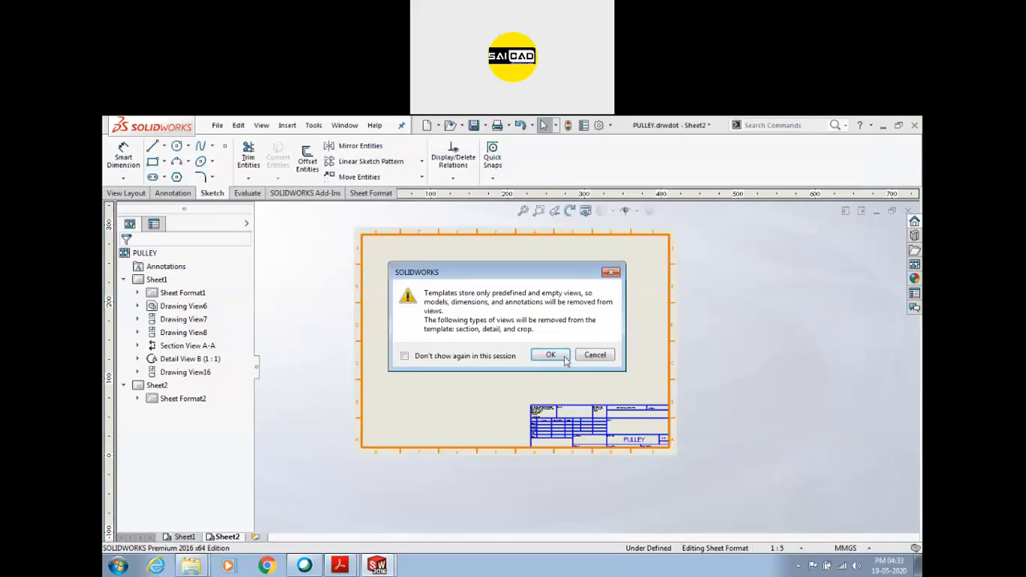
{"action": "left_click", "coordinate": [563, 358]}
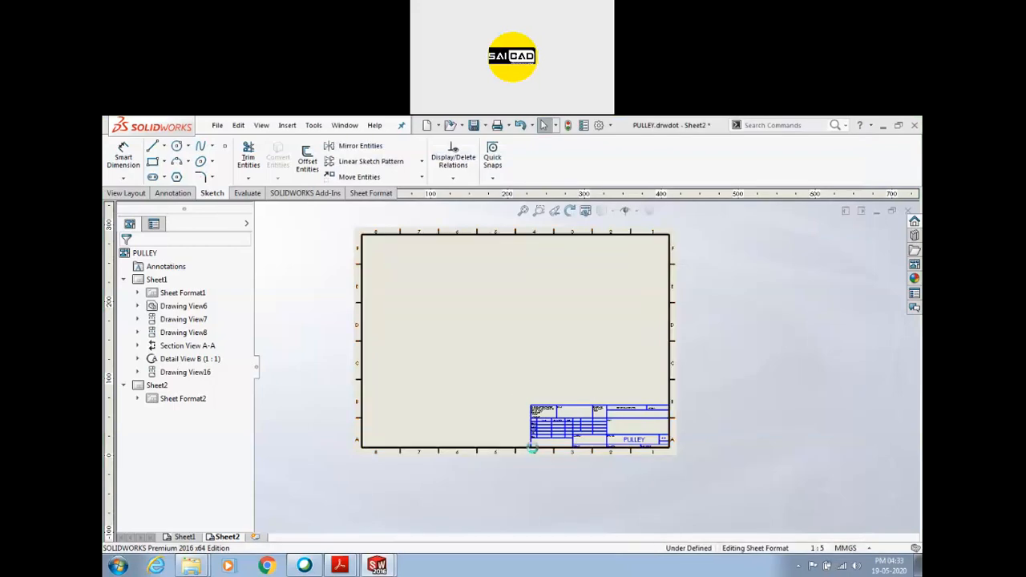
{"action": "left_click", "coordinate": [909, 212]}
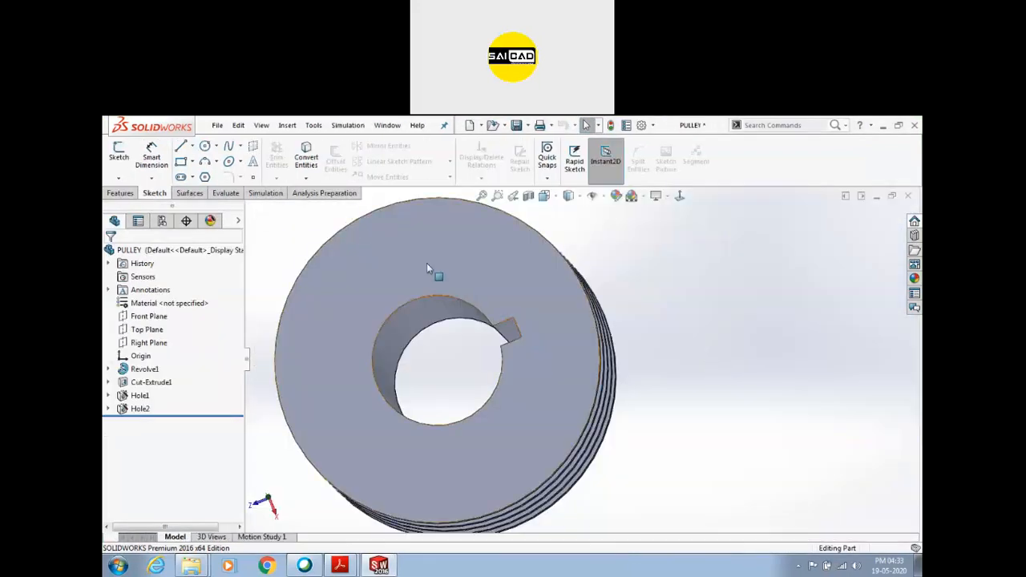
Step: Make a drawing from the pulley part and review the standard sheet sizes offered for it
{"action": "left_click", "coordinate": [217, 126]}
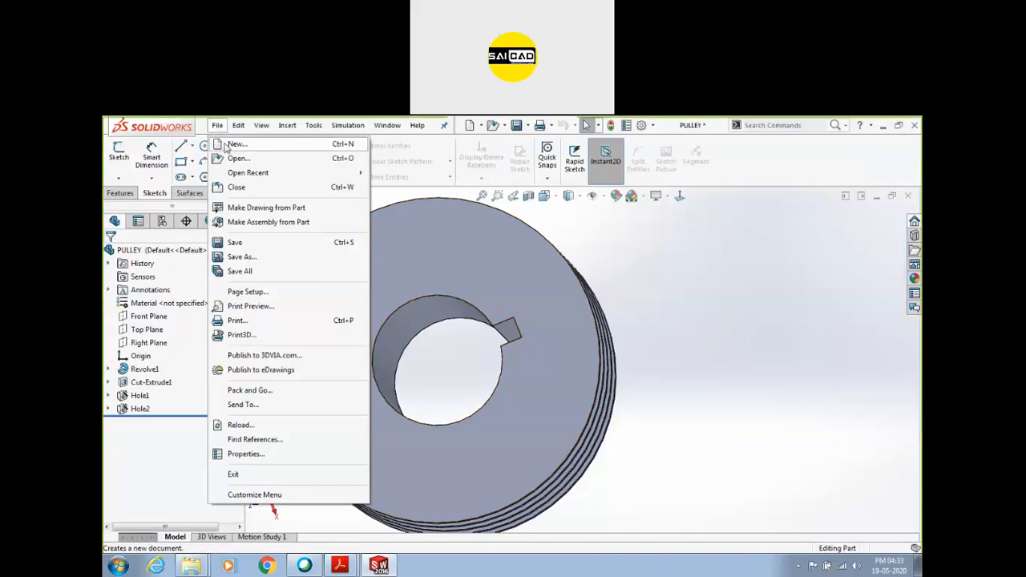
{"action": "left_click", "coordinate": [248, 210]}
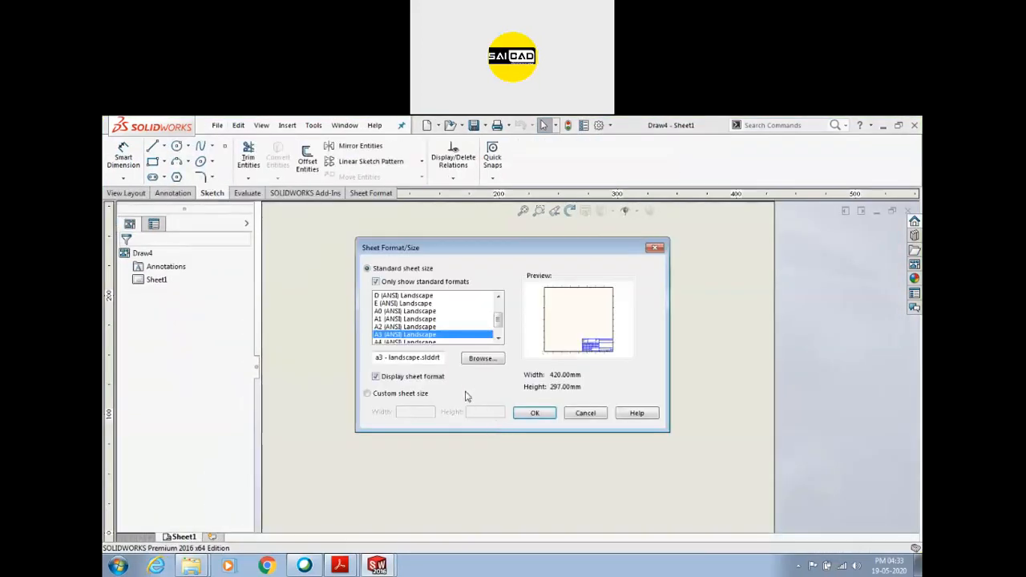
{"action": "mouse_move", "coordinate": [496, 317]}
{"action": "left_mouse_down"}
{"action": "mouse_move", "coordinate": [497, 331]}
{"action": "mouse_move", "coordinate": [499, 302]}
{"action": "mouse_move", "coordinate": [500, 333]}
{"action": "left_mouse_up"}
Step: Look through the sheet format files without loading one and close the sheet format selection
{"action": "left_click", "coordinate": [483, 358]}
{"action": "left_click", "coordinate": [472, 368]}
{"action": "scroll", "coordinate": [594, 449], "scroll_direction": "down", "scroll_amount": 1}
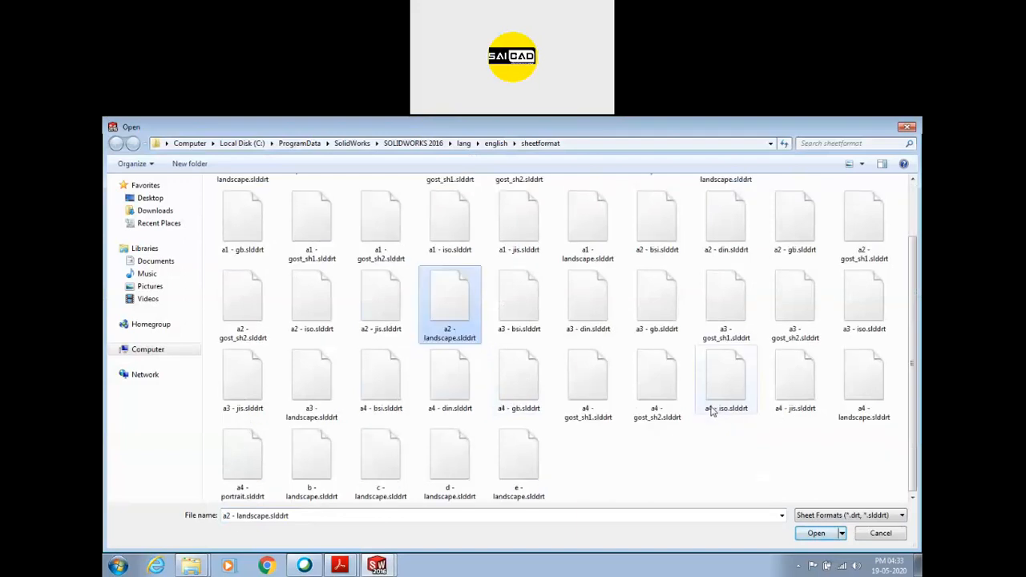
{"action": "scroll", "coordinate": [409, 453], "scroll_direction": "up", "scroll_amount": 1}
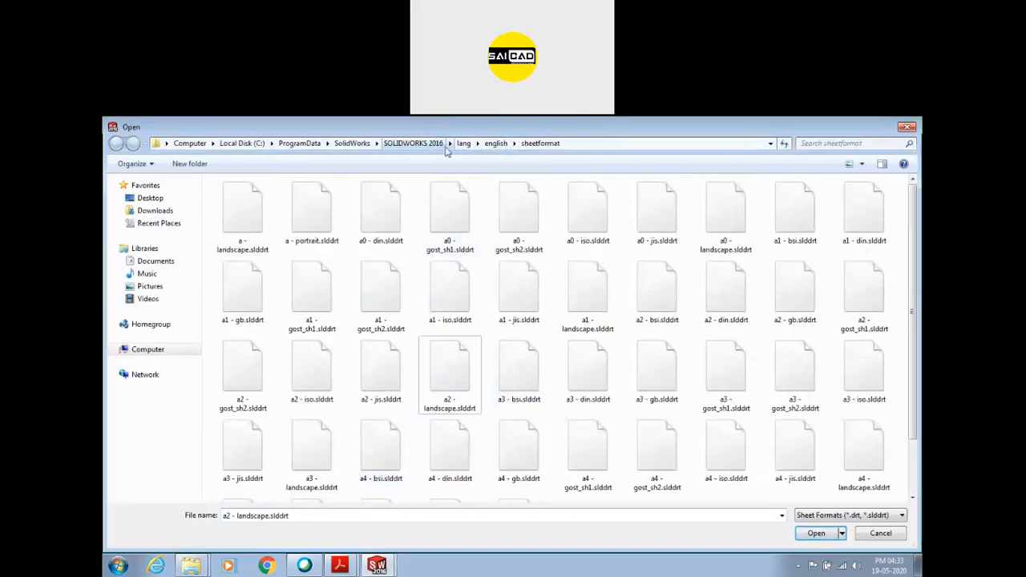
{"action": "scroll", "coordinate": [447, 279], "scroll_direction": "down", "scroll_amount": 1}
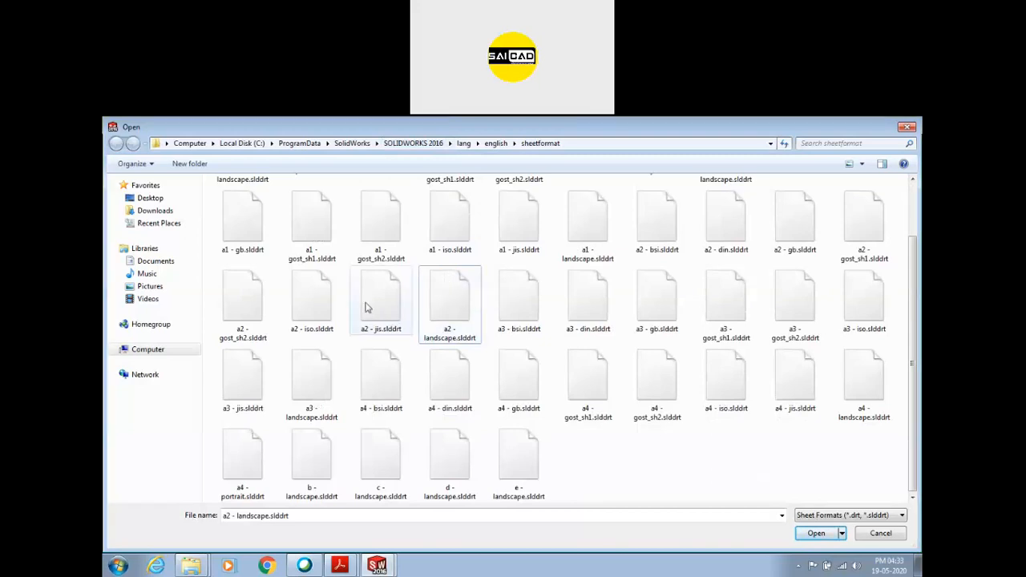
{"action": "scroll", "coordinate": [366, 304], "scroll_direction": "up", "scroll_amount": 1}
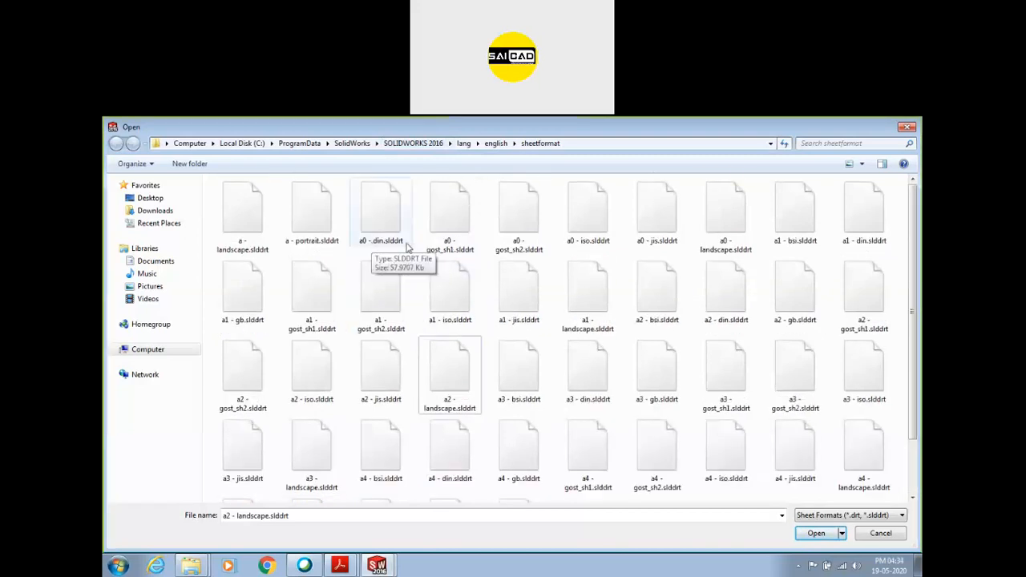
{"action": "left_click", "coordinate": [906, 129]}
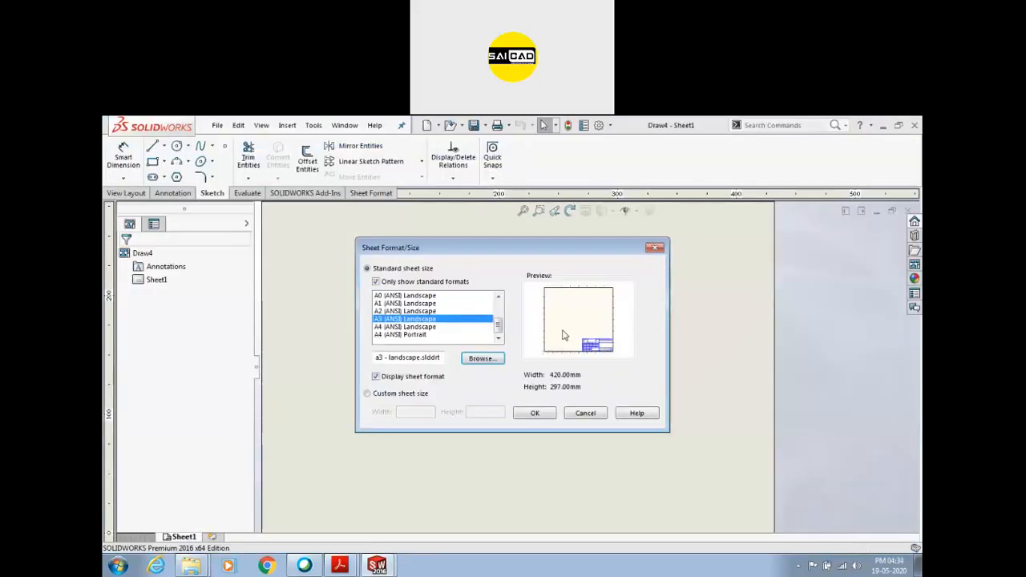
{"action": "left_click", "coordinate": [655, 249]}
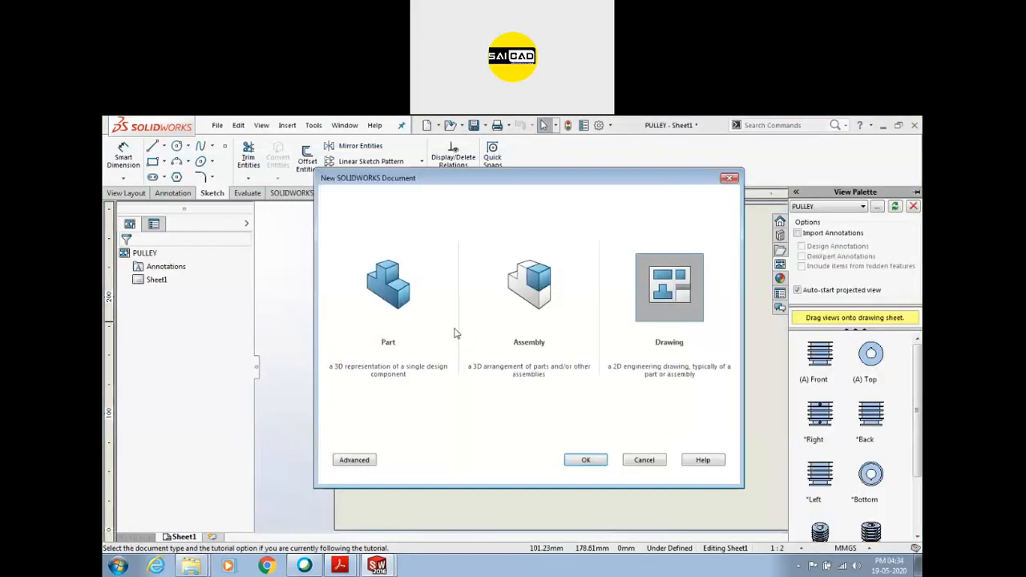
Step: Create a new drawing from the PULLEY template in the advanced template list
{"action": "left_click", "coordinate": [363, 460]}
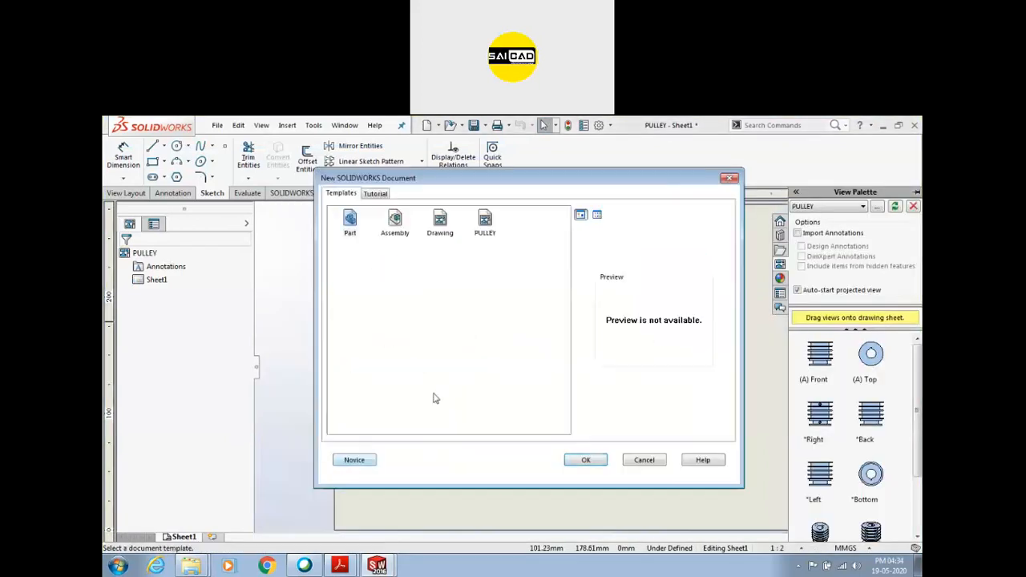
{"action": "left_click", "coordinate": [485, 221]}
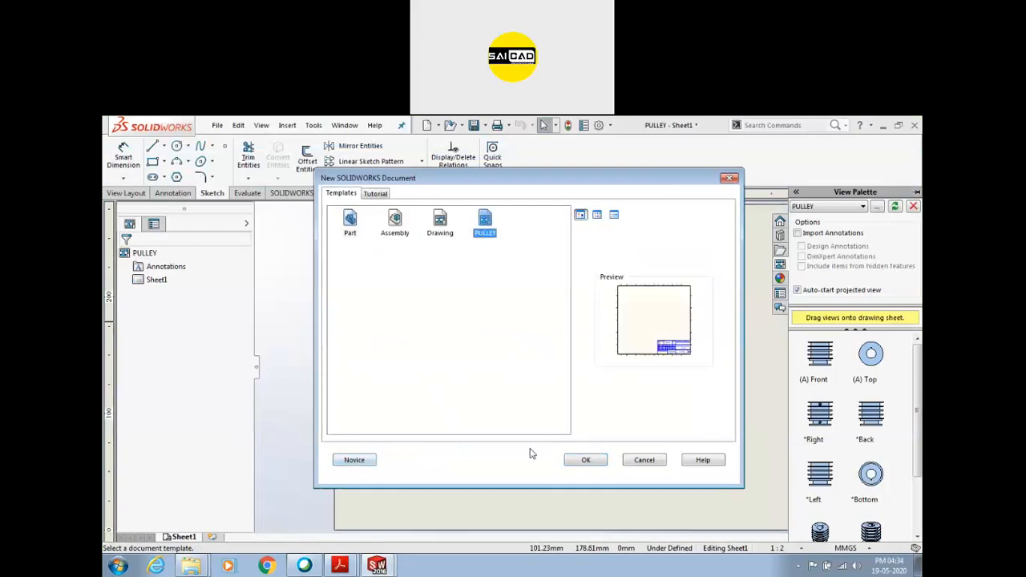
{"action": "left_click", "coordinate": [586, 463]}
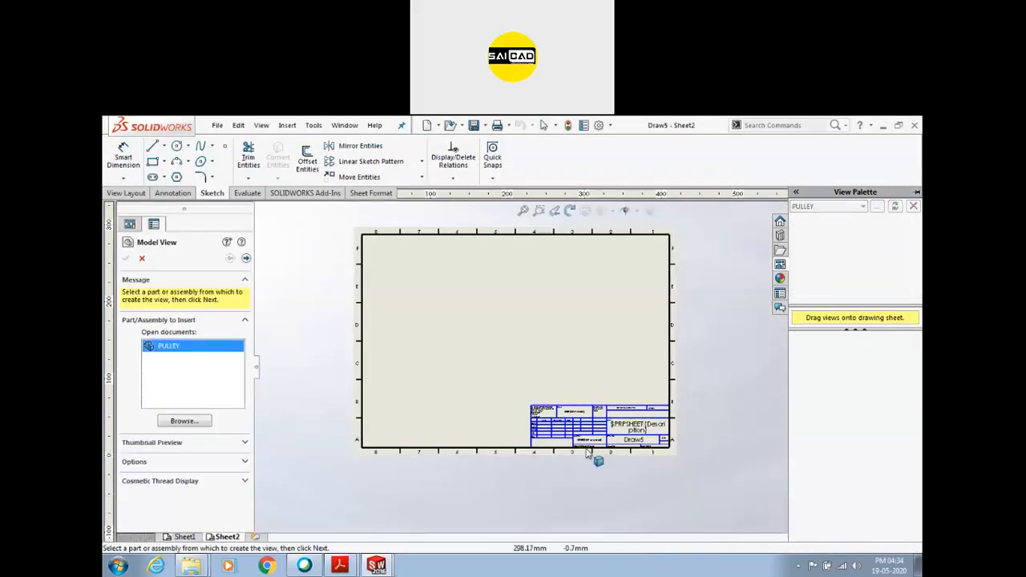
Step: Examine the sheet and title block of the template-based drawing, cancelling the model view insertion
{"action": "scroll", "coordinate": [400, 305], "scroll_direction": "down", "scroll_amount": 2}
{"action": "scroll", "coordinate": [636, 419], "scroll_direction": "up", "scroll_amount": 3}
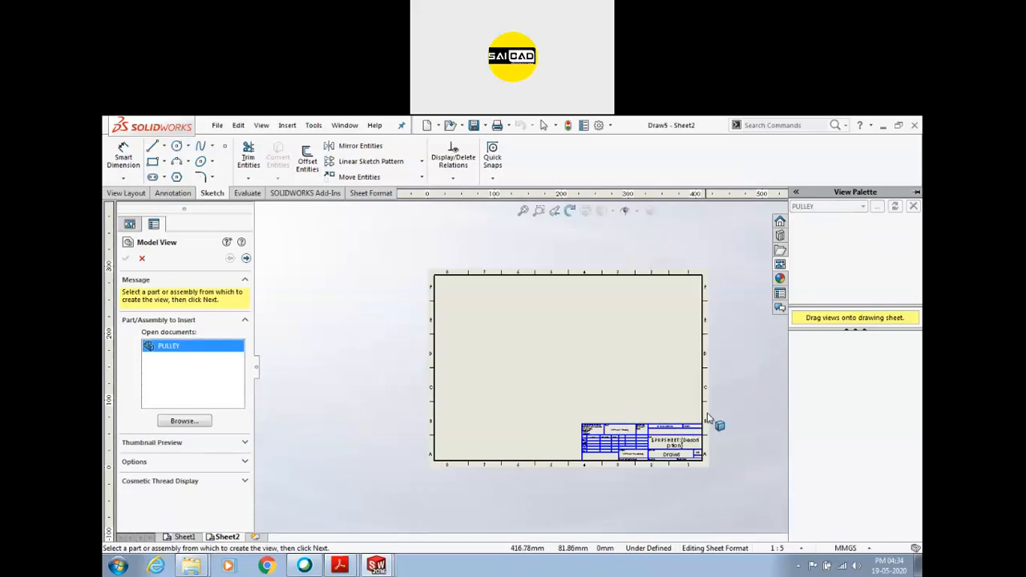
{"action": "scroll", "coordinate": [717, 423], "scroll_direction": "down", "scroll_amount": 3}
{"action": "scroll", "coordinate": [550, 472], "scroll_direction": "down", "scroll_amount": 2}
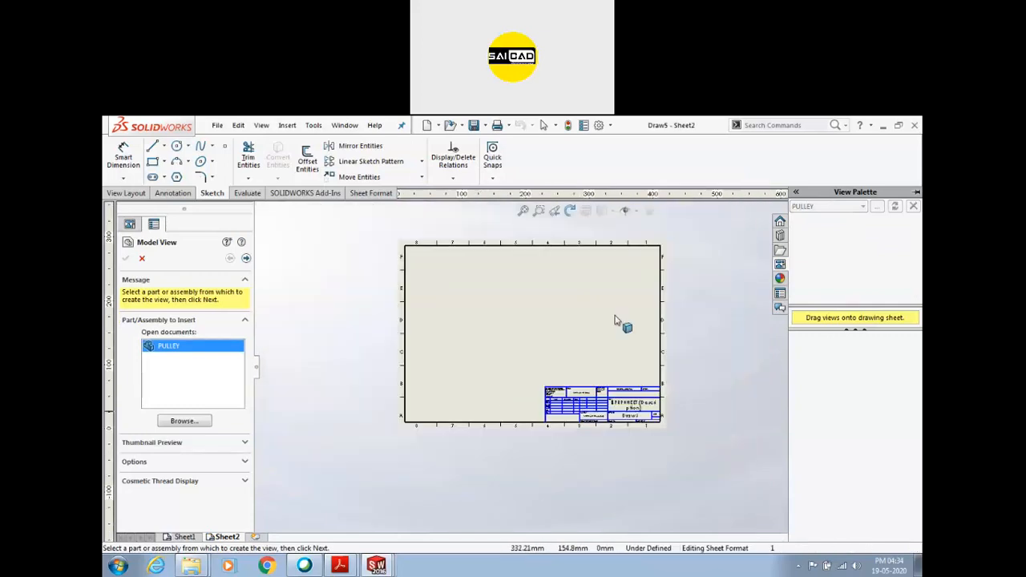
{"action": "scroll", "coordinate": [624, 324], "scroll_direction": "up", "scroll_amount": 3}
{"action": "left_click", "coordinate": [141, 259]}
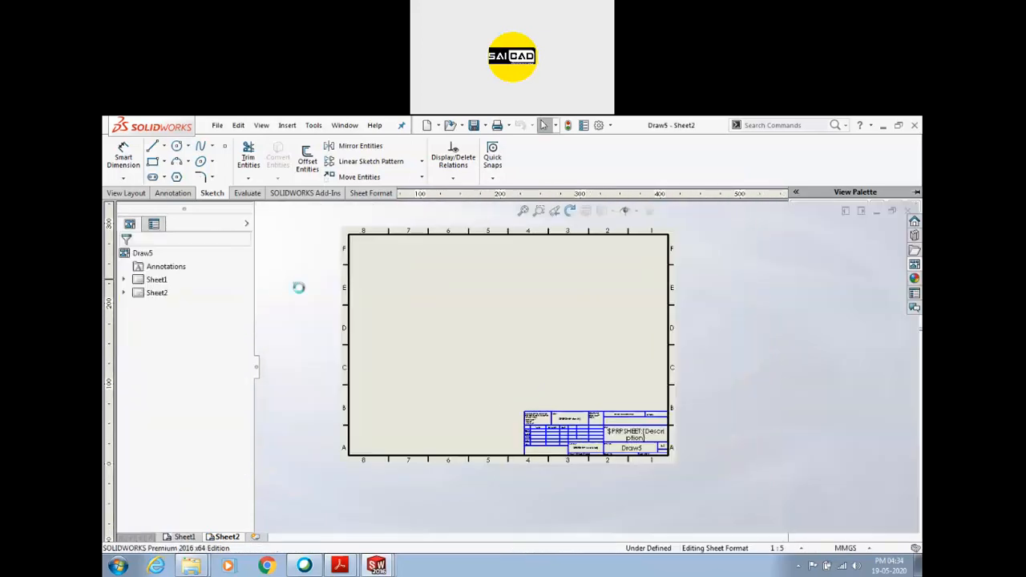
{"action": "scroll", "coordinate": [650, 368], "scroll_direction": "up", "scroll_amount": 1}
{"action": "scroll", "coordinate": [478, 324], "scroll_direction": "down", "scroll_amount": 1}
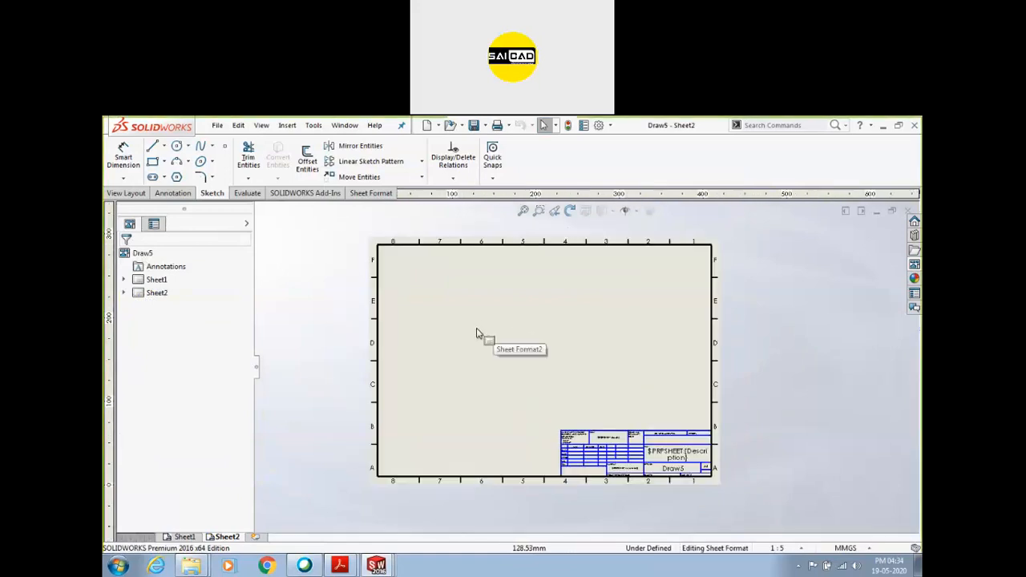
{"action": "left_click", "coordinate": [126, 193]}
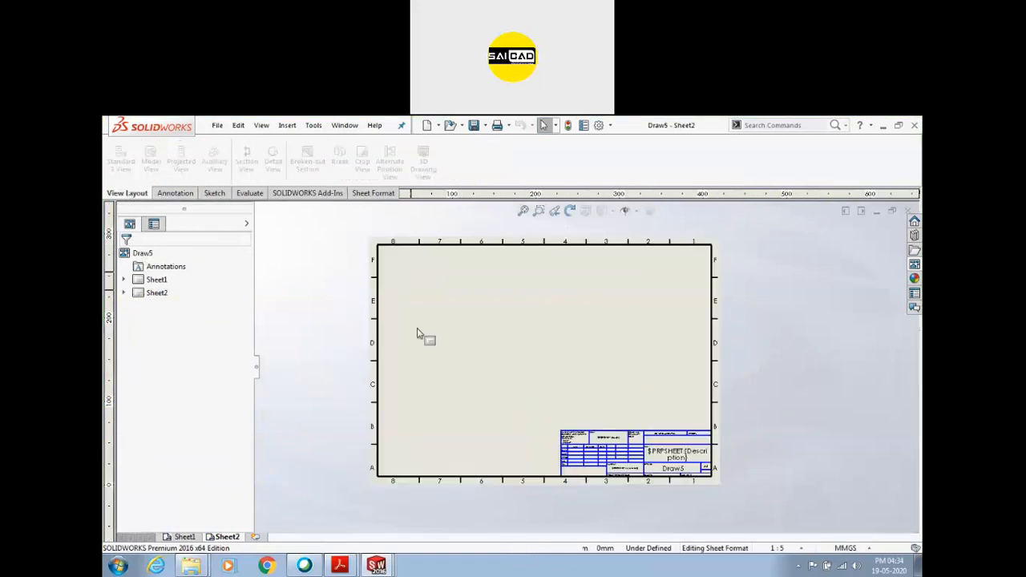
Step: Close the template-based drawing and the blank PULLEY drawing without saving changes
{"action": "left_click", "coordinate": [908, 211]}
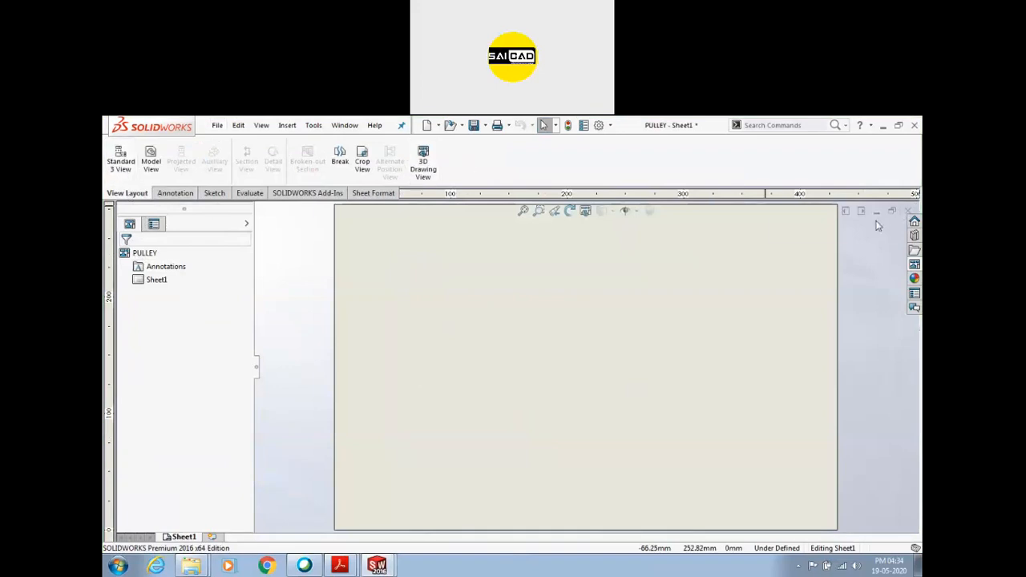
{"action": "left_click", "coordinate": [909, 212]}
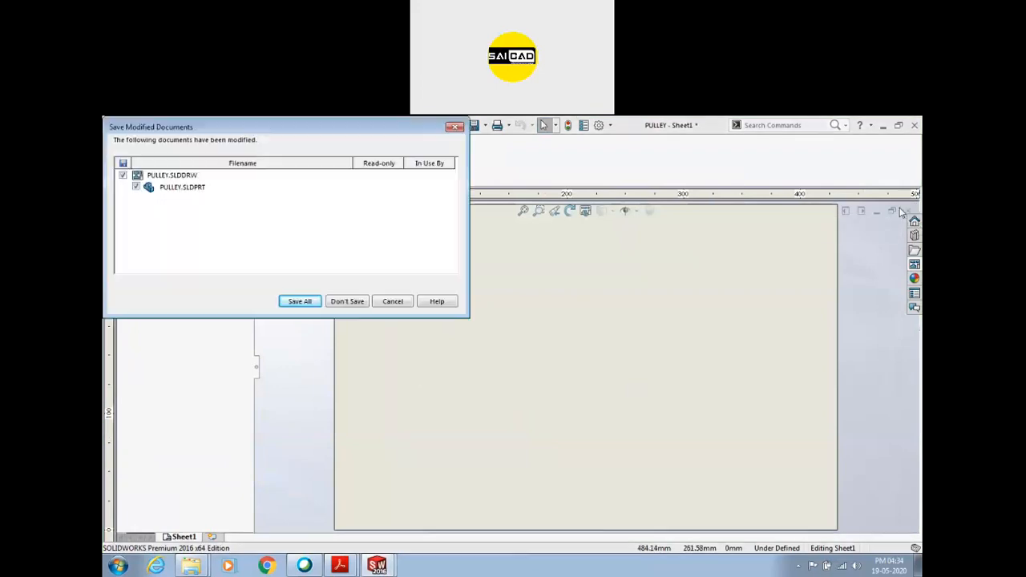
{"action": "left_click", "coordinate": [347, 302]}
Step: Compare the Drawing and PULLEY template previews in the advanced template list and create a new drawing from PULLEY
{"action": "left_click", "coordinate": [217, 125]}
{"action": "left_click", "coordinate": [228, 145]}
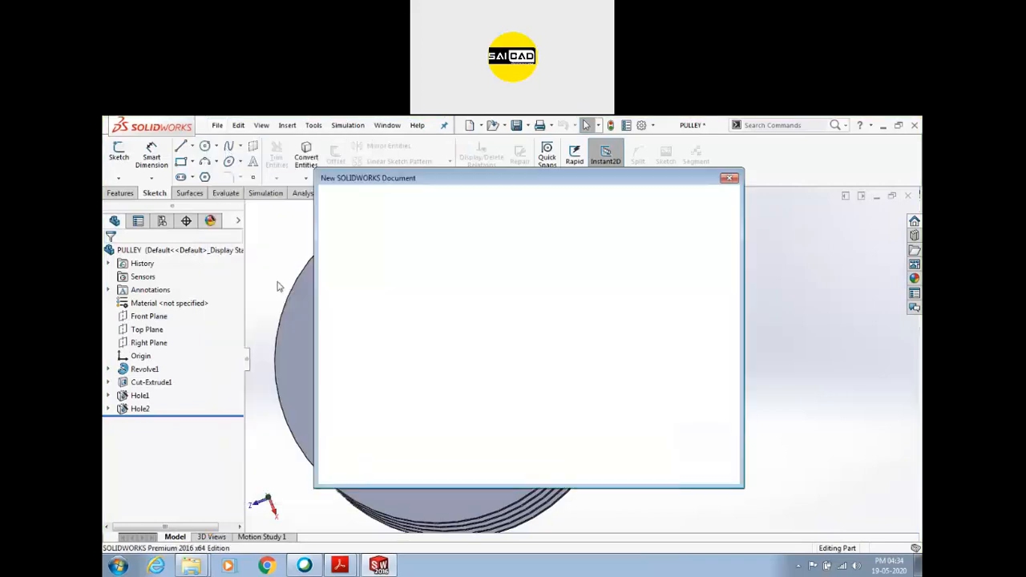
{"action": "left_click", "coordinate": [354, 460]}
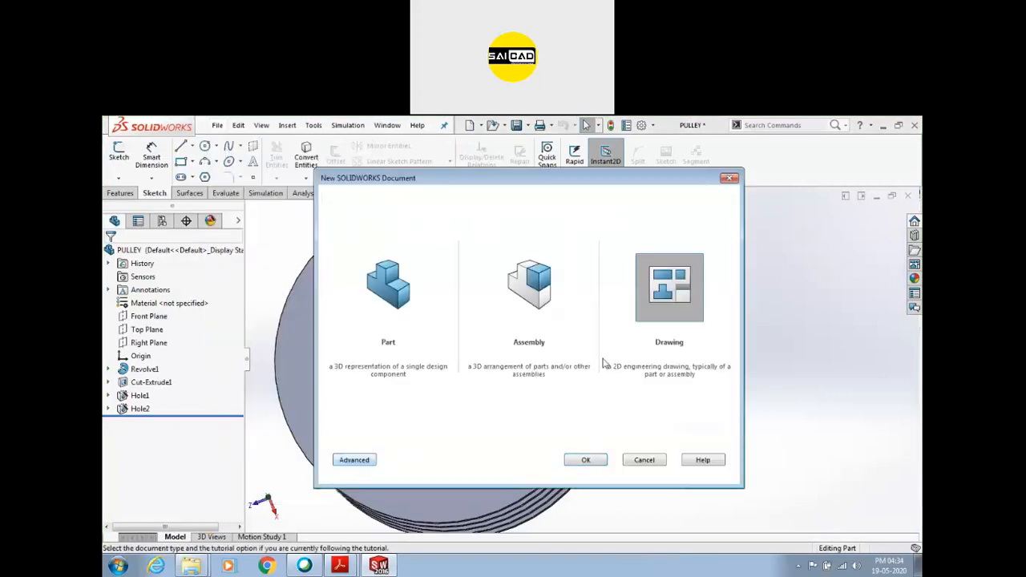
{"action": "left_click", "coordinate": [354, 460]}
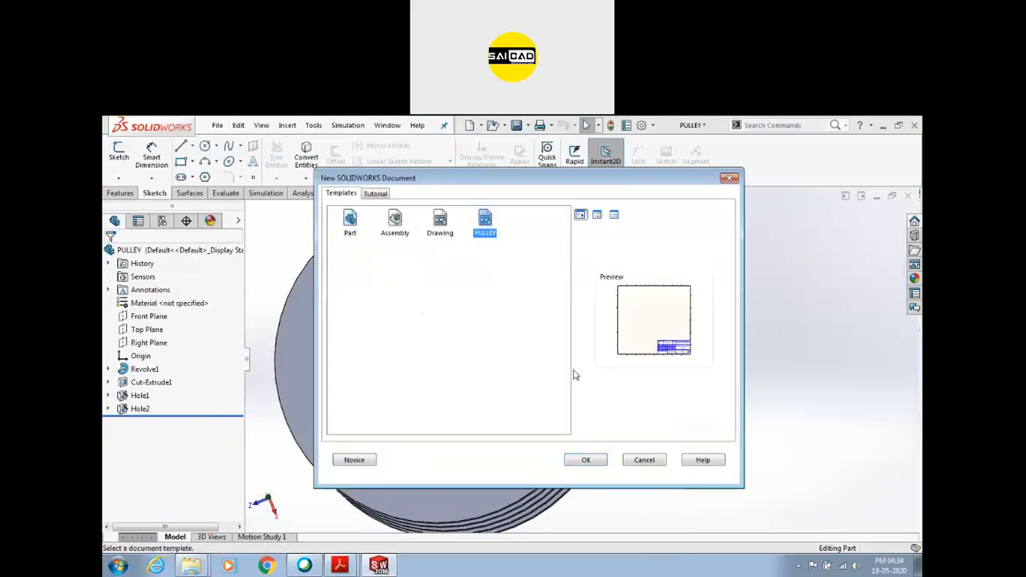
{"action": "left_click", "coordinate": [439, 225]}
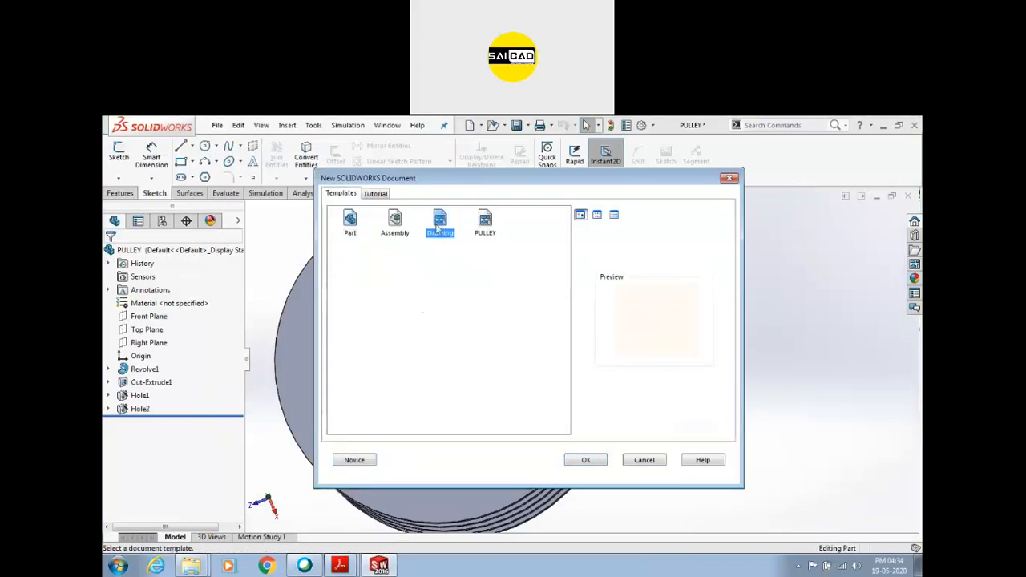
{"action": "left_click", "coordinate": [485, 223]}
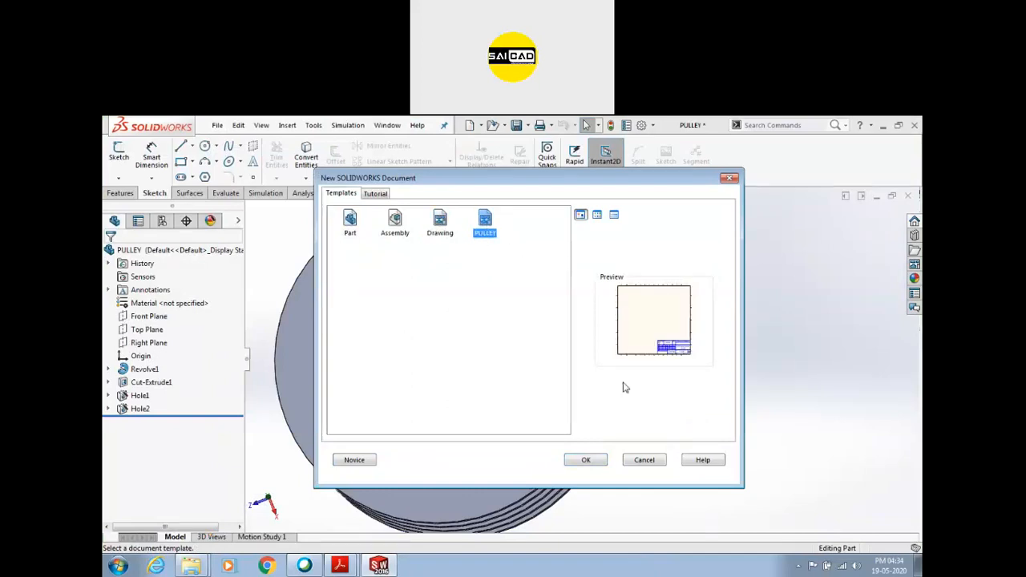
{"action": "left_click", "coordinate": [574, 462]}
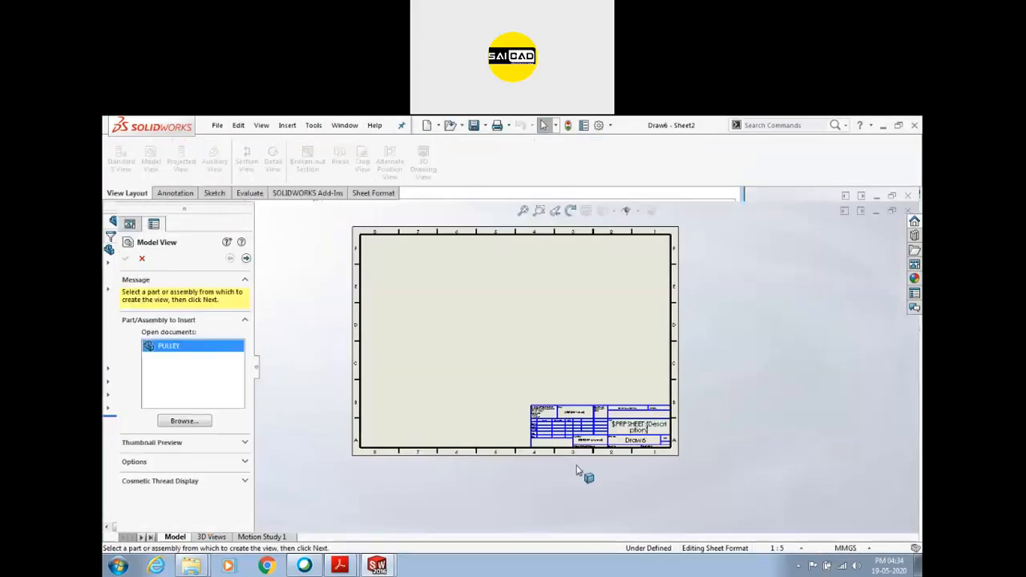
Step: Cancel the model view insertion, switch Sheet2 from sheet format editing to sheet editing, and close the drawing
{"action": "scroll", "coordinate": [559, 447], "scroll_direction": "down", "scroll_amount": 2}
{"action": "scroll", "coordinate": [595, 318], "scroll_direction": "up", "scroll_amount": 4}
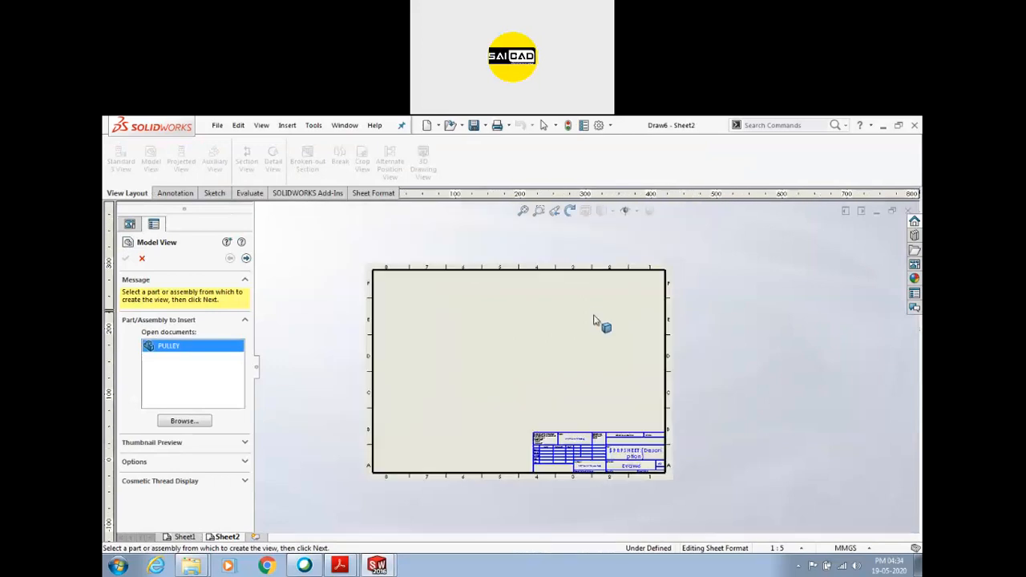
{"action": "left_click", "coordinate": [142, 258]}
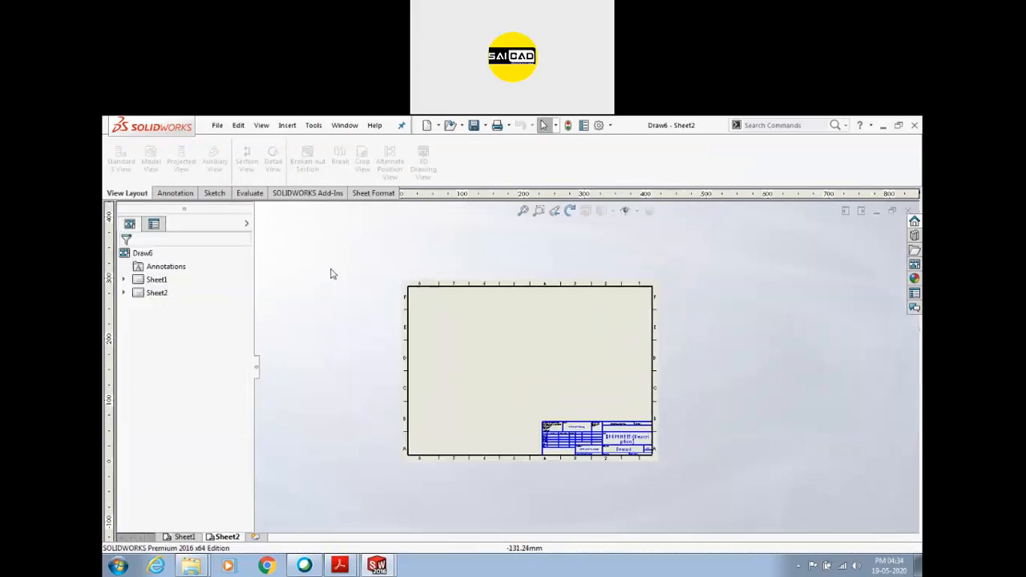
{"action": "right_click", "coordinate": [335, 272]}
{"action": "left_click", "coordinate": [260, 326]}
{"action": "left_click", "coordinate": [155, 281]}
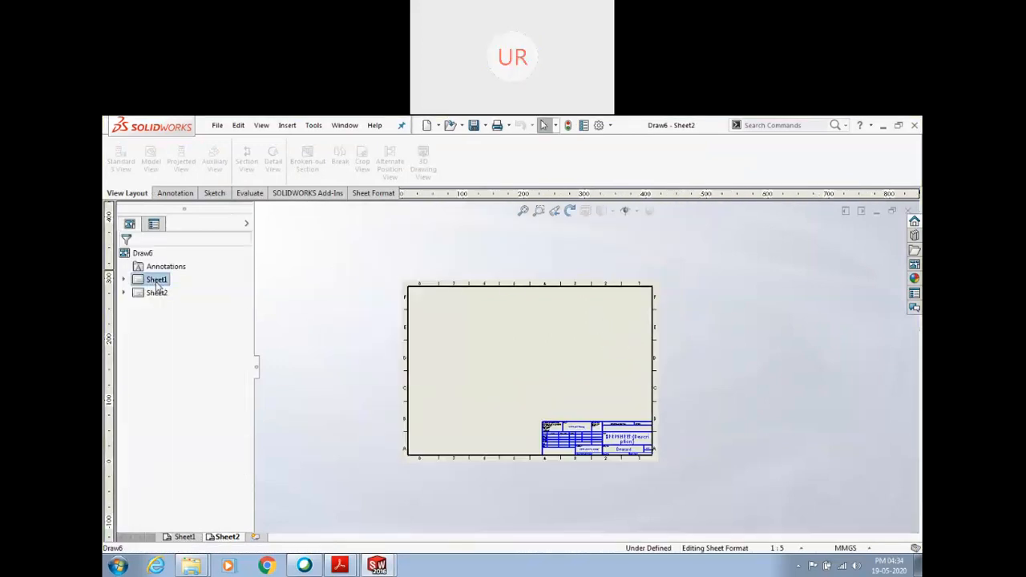
{"action": "right_click", "coordinate": [432, 366]}
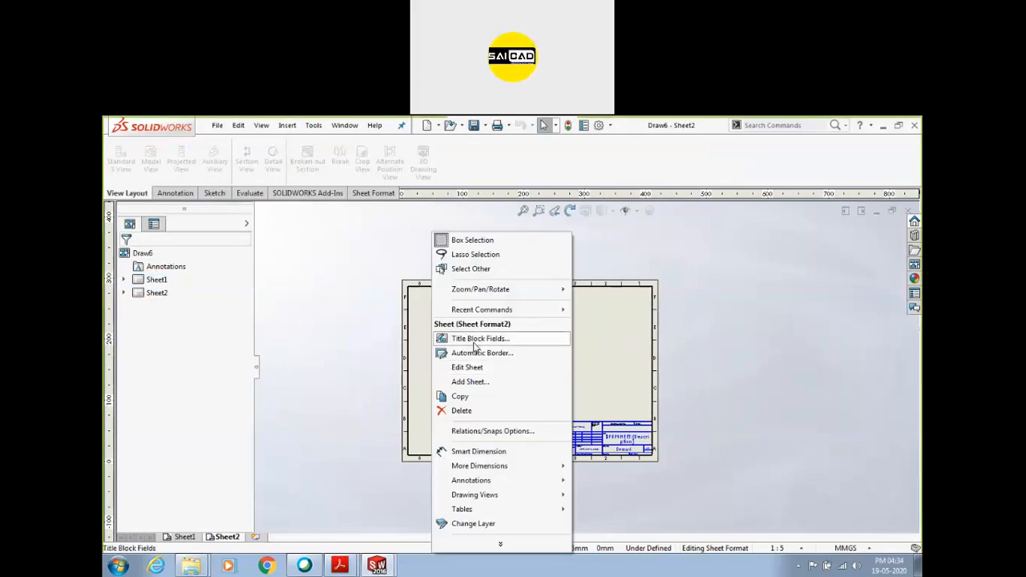
{"action": "left_click", "coordinate": [469, 367]}
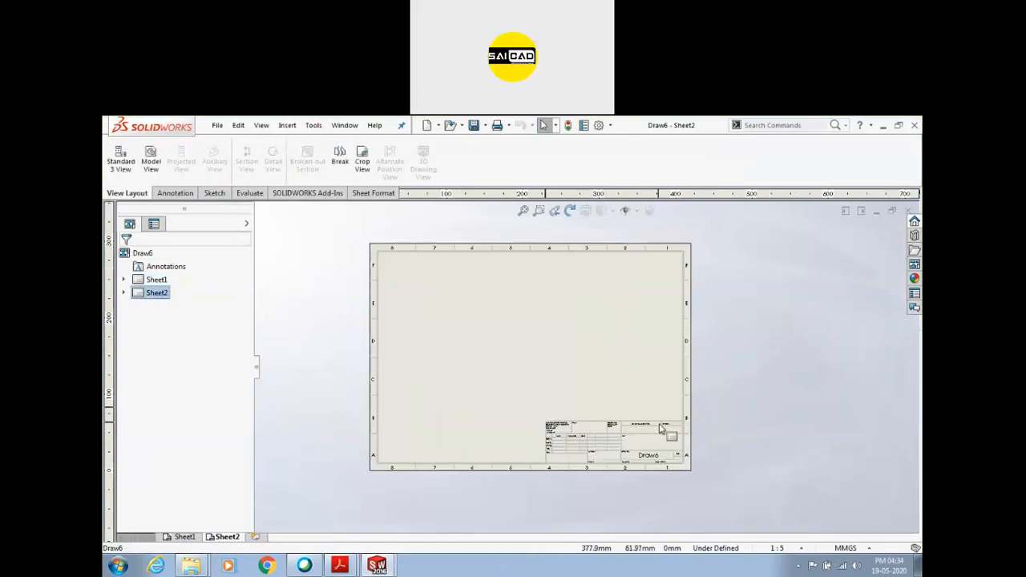
{"action": "scroll", "coordinate": [638, 427], "scroll_direction": "up", "scroll_amount": 2}
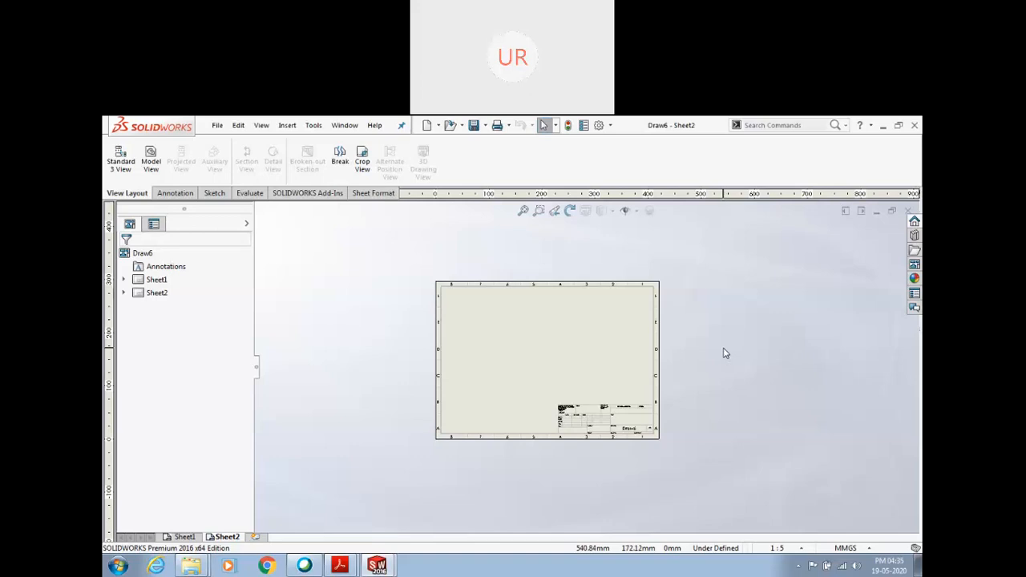
{"action": "left_click", "coordinate": [905, 210]}
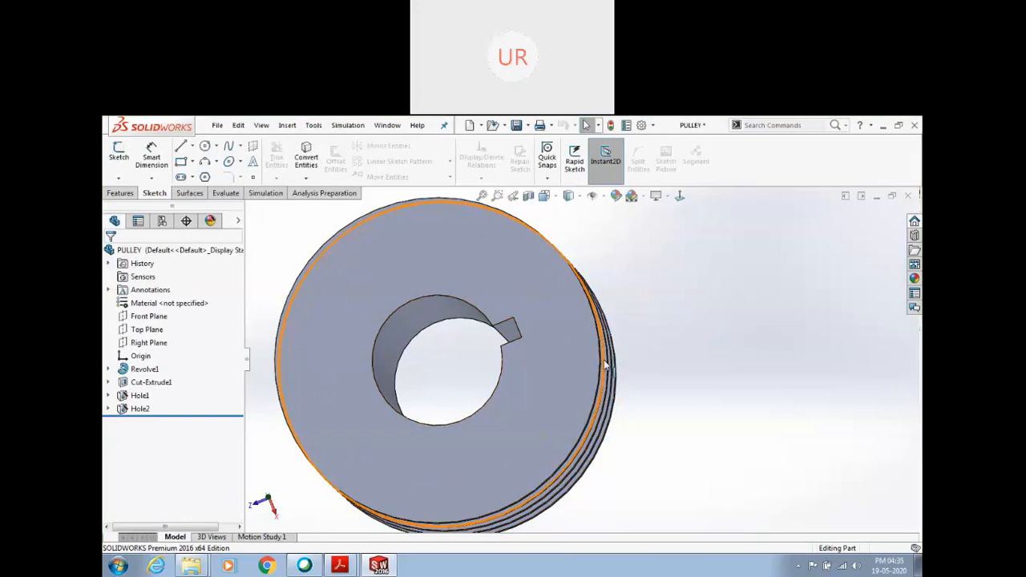
{"action": "mouse_move", "coordinate": [341, 564]}
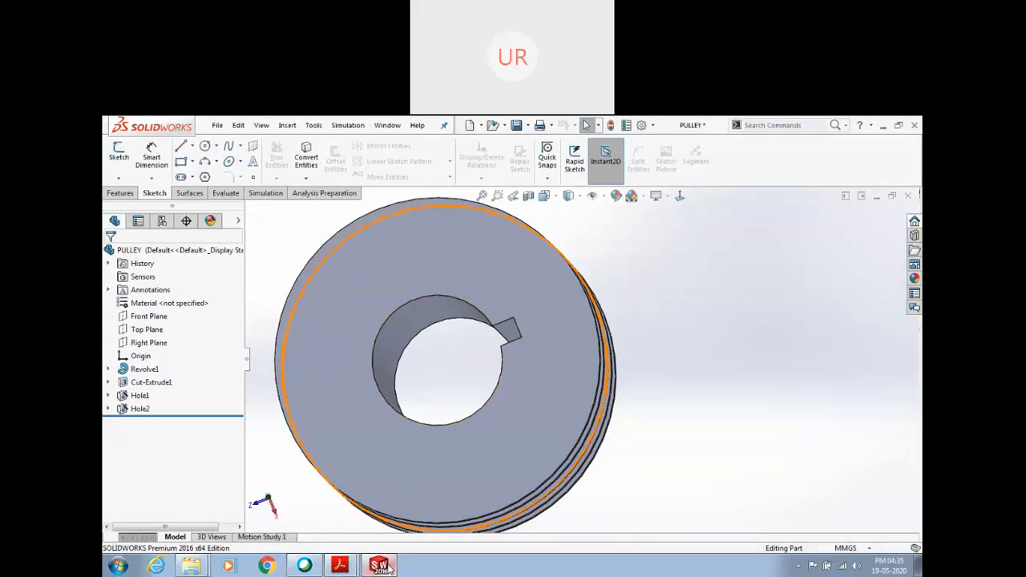
{"action": "middle_click_drag", "start_coordinate": [706, 359], "coordinate": [511, 403]}
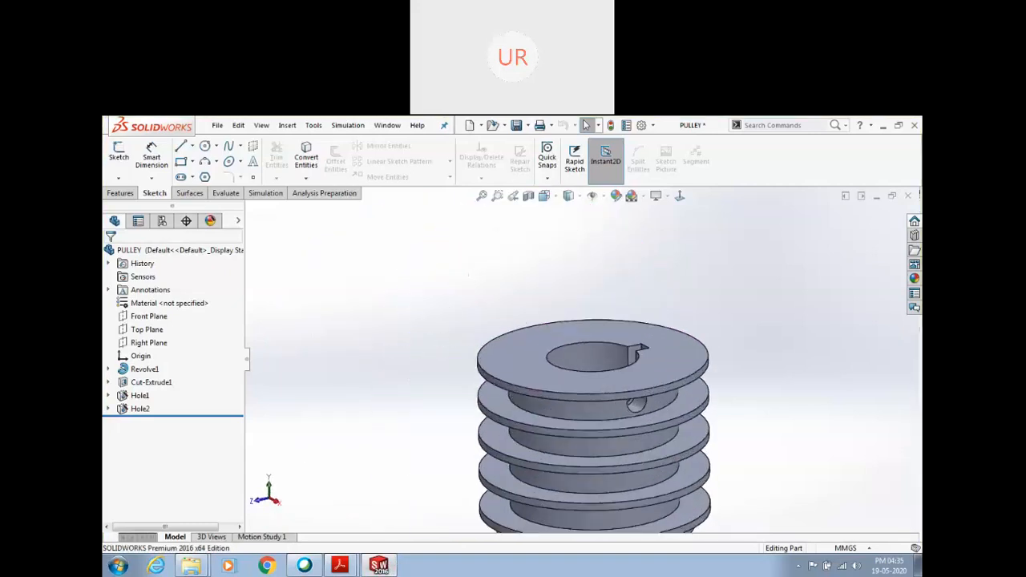
{"action": "left_click", "coordinate": [216, 126]}
{"action": "left_click", "coordinate": [437, 380]}
{"action": "scroll", "coordinate": [566, 424], "scroll_direction": "up", "scroll_amount": 2}
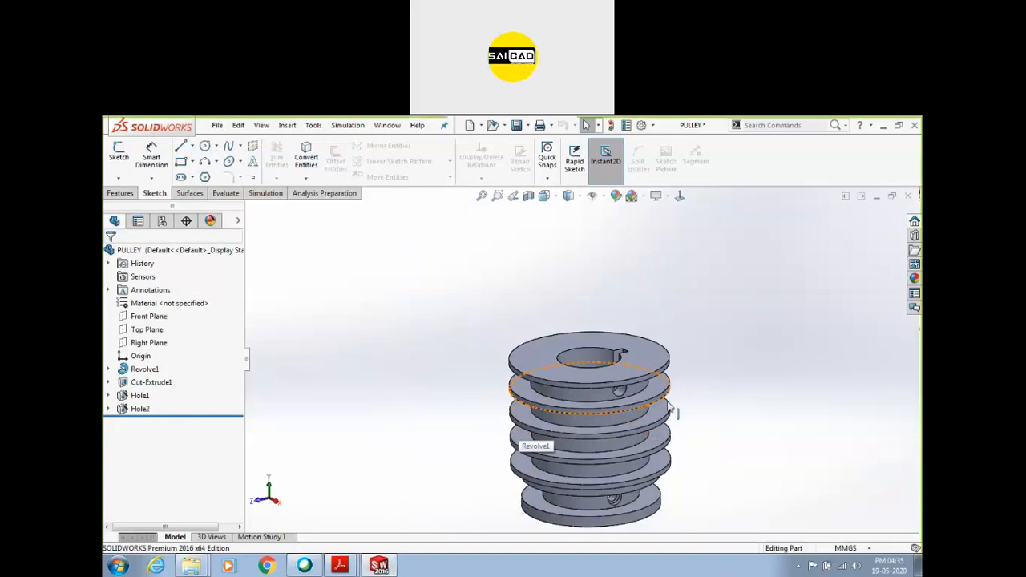
{"action": "scroll", "coordinate": [669, 402], "scroll_direction": "down", "scroll_amount": 2}
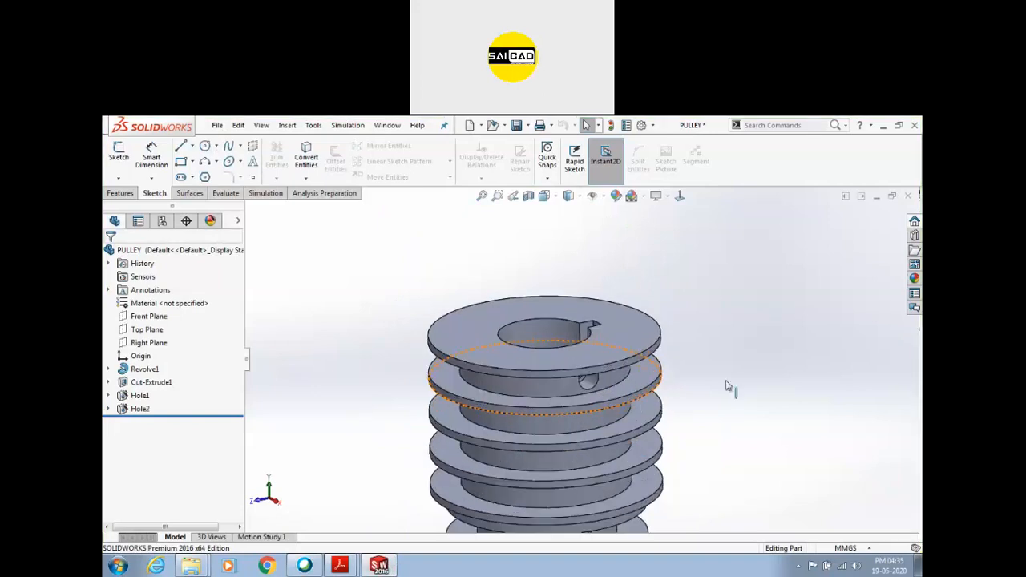
Step: Make a drawing from the PULLEY part in novice template mode, using the A3 (ANSI) Landscape sheet with its format displayed
{"action": "left_click", "coordinate": [216, 125]}
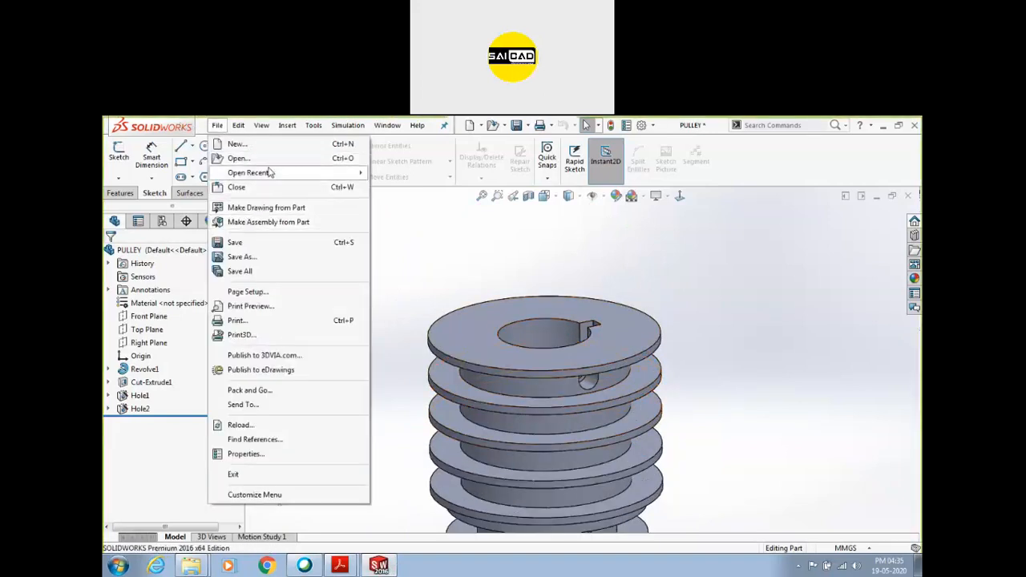
{"action": "left_click", "coordinate": [248, 209]}
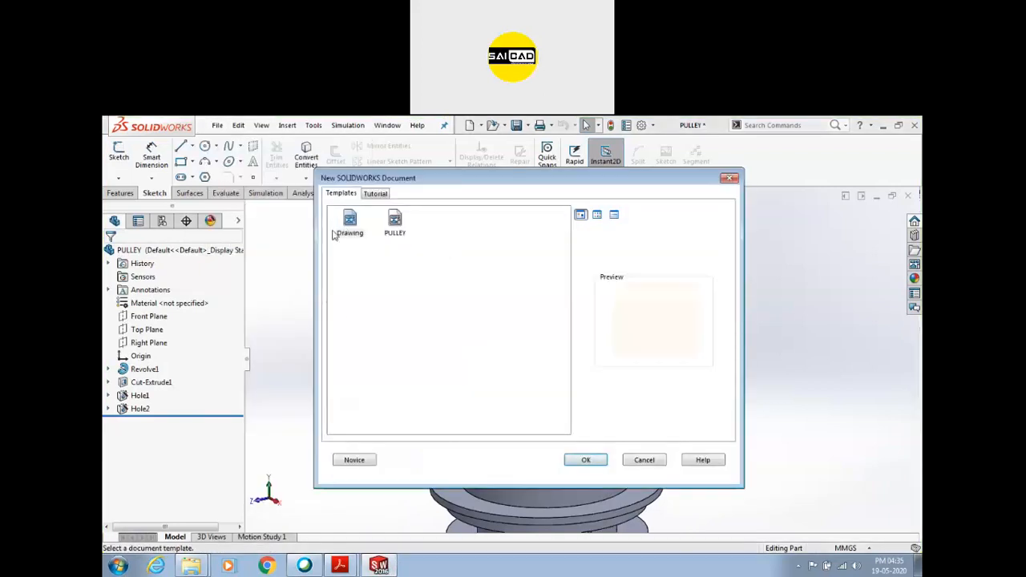
{"action": "left_click", "coordinate": [359, 458]}
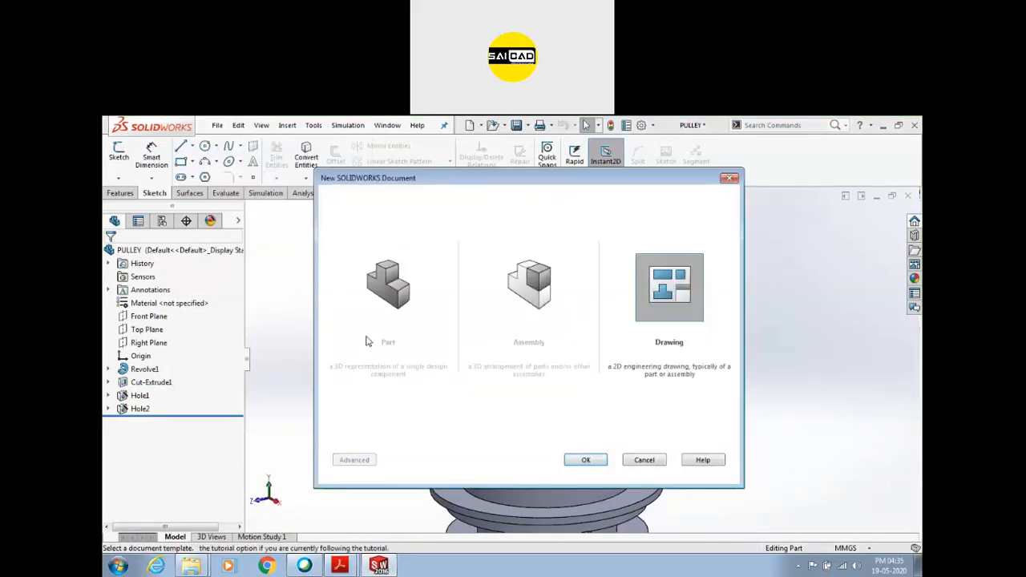
{"action": "left_click", "coordinate": [601, 465]}
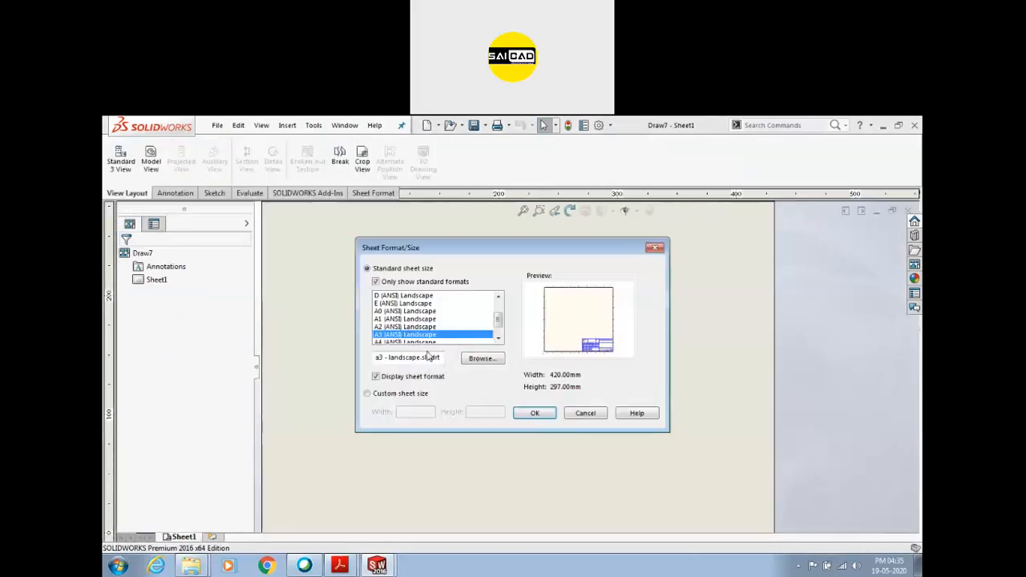
{"action": "left_click", "coordinate": [535, 412]}
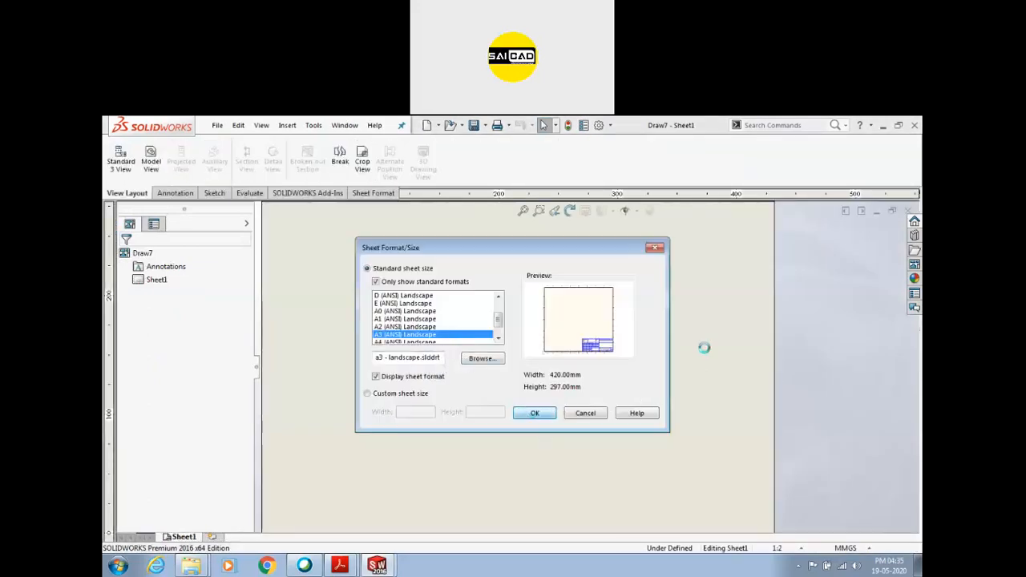
Step: Place a base view of the pulley on the sheet, with one projected view above it and one beside it
{"action": "left_click_drag", "start_coordinate": [811, 362], "coordinate": [487, 374]}
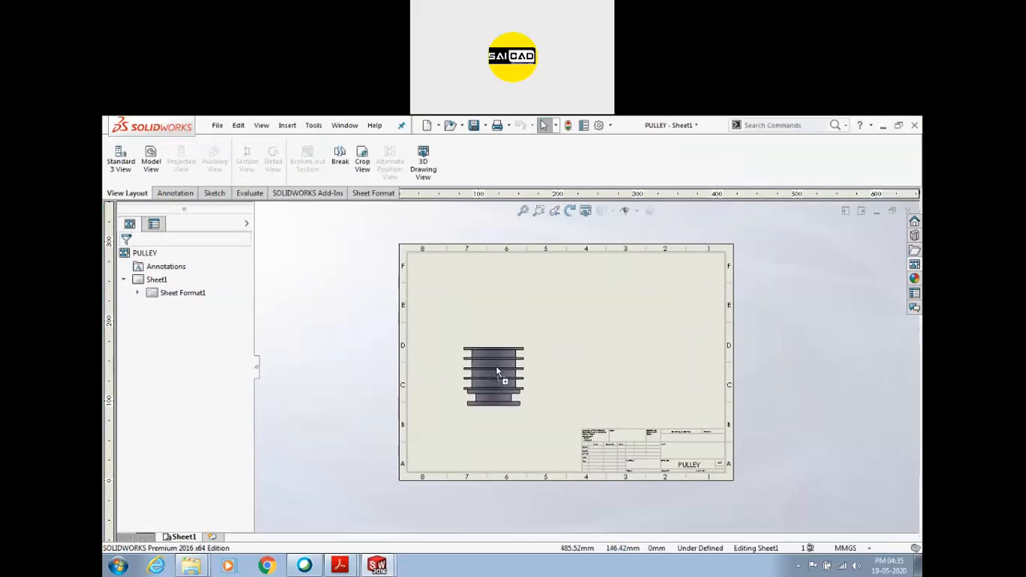
{"action": "left_click", "coordinate": [497, 310]}
{"action": "left_click", "coordinate": [585, 376]}
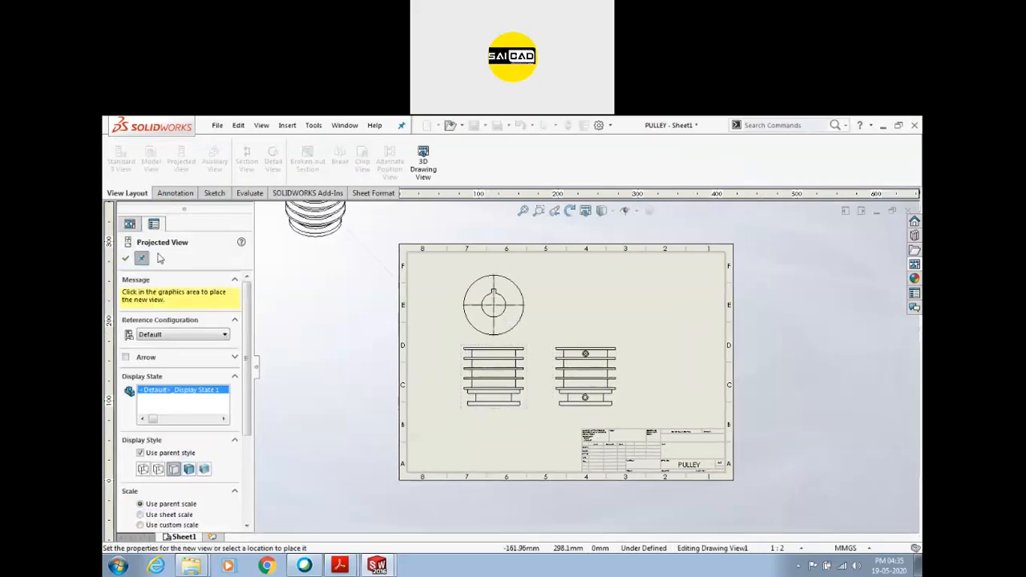
{"action": "left_click", "coordinate": [126, 258]}
Step: Save the drawing as PULLEY in the templates folder together with its modified part, and close the drawing
{"action": "left_click", "coordinate": [217, 125]}
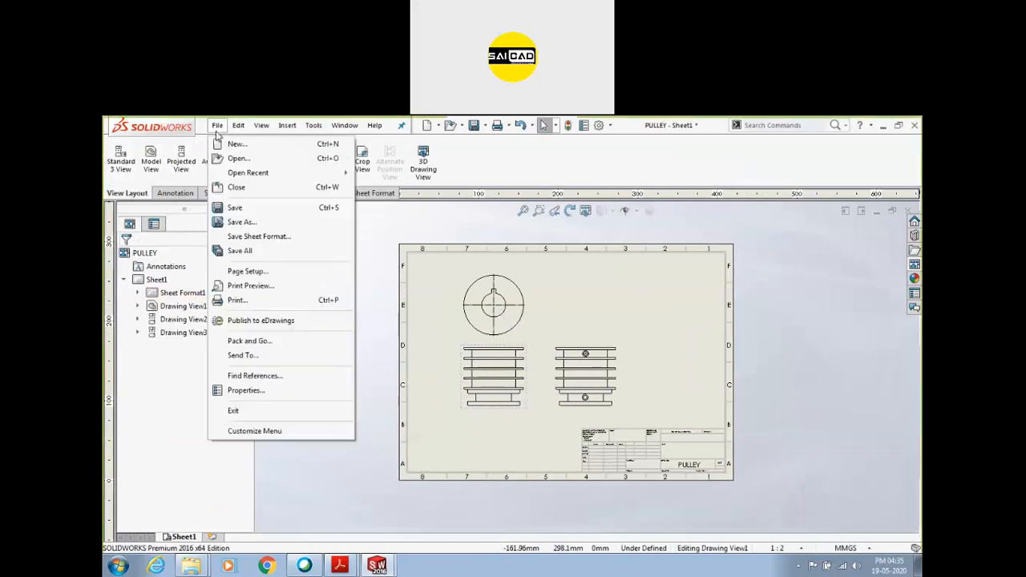
{"action": "left_click", "coordinate": [240, 222]}
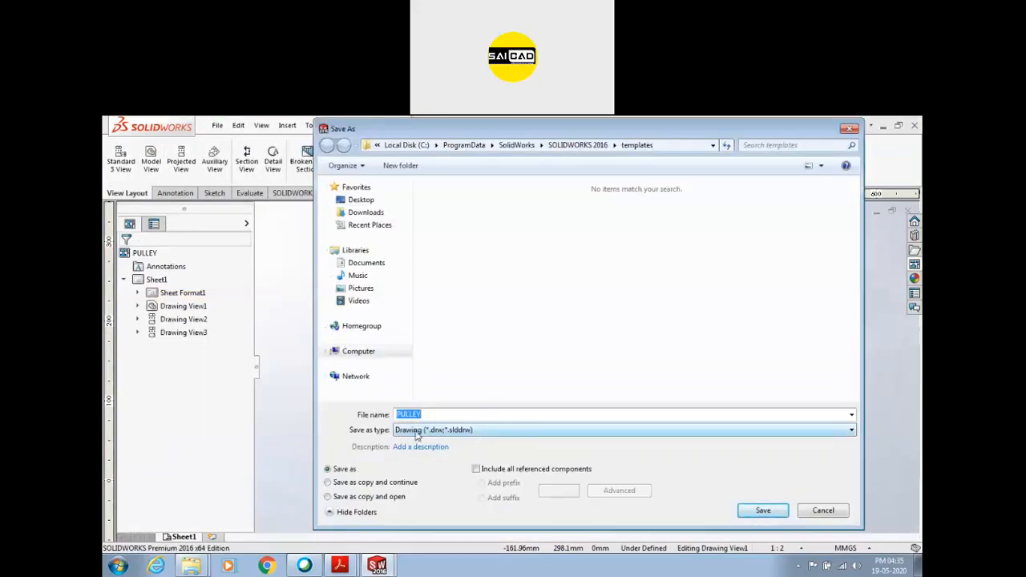
{"action": "left_click", "coordinate": [762, 510]}
{"action": "left_click", "coordinate": [538, 356]}
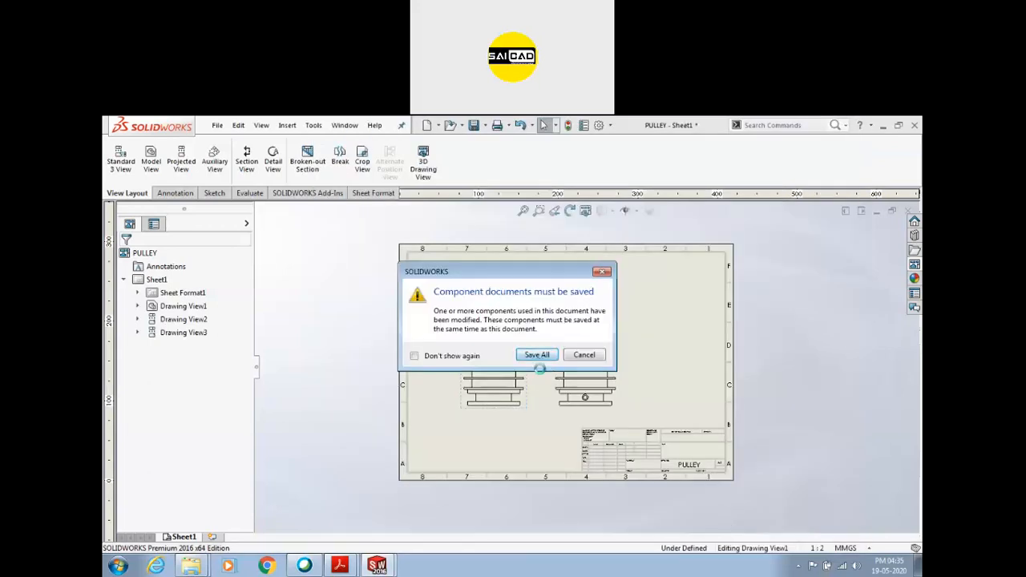
{"action": "left_click", "coordinate": [907, 211]}
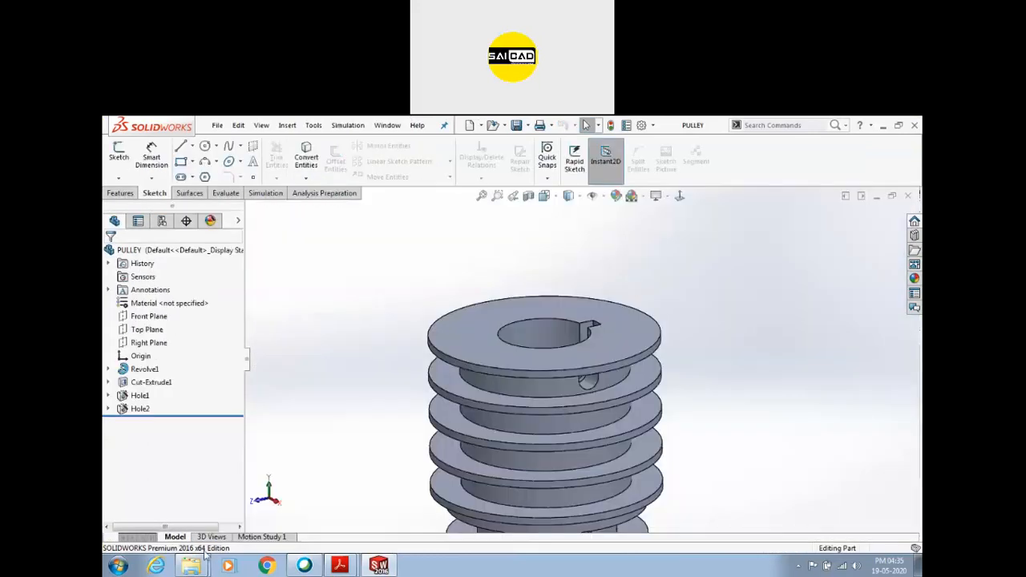
Step: Switch to File Explorer and look for the saved PULLEY drawing in the Animal Feeder Machine folder
{"action": "left_click", "coordinate": [208, 540]}
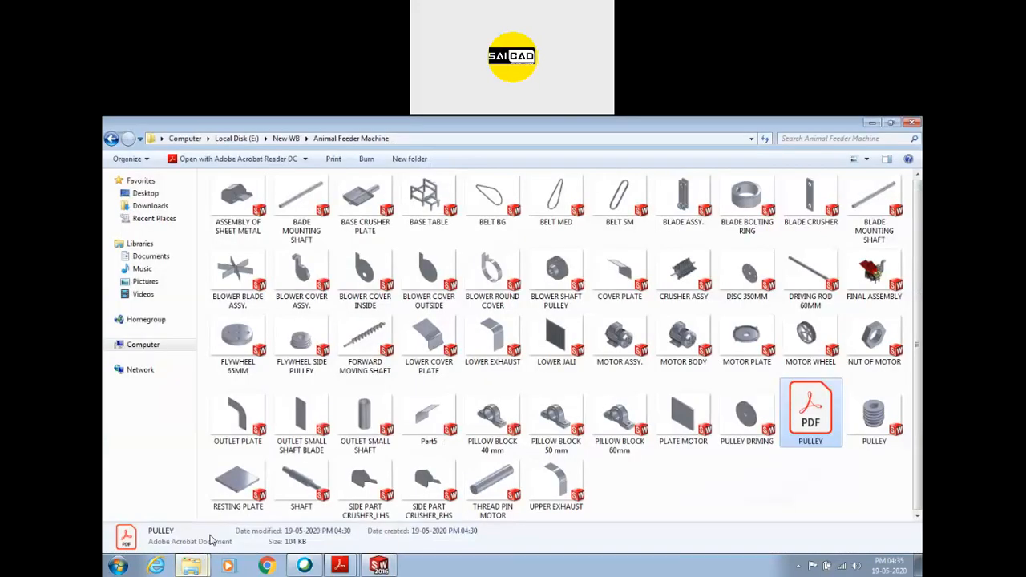
{"action": "left_click", "coordinate": [632, 491]}
{"action": "right_click", "coordinate": [703, 474]}
{"action": "left_click", "coordinate": [681, 500]}
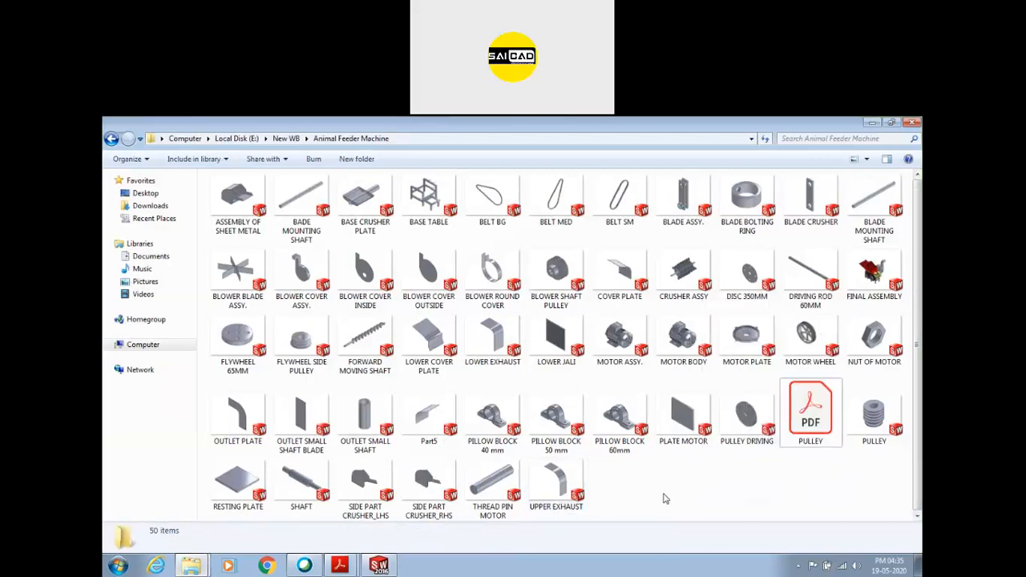
{"action": "right_click", "coordinate": [678, 499]}
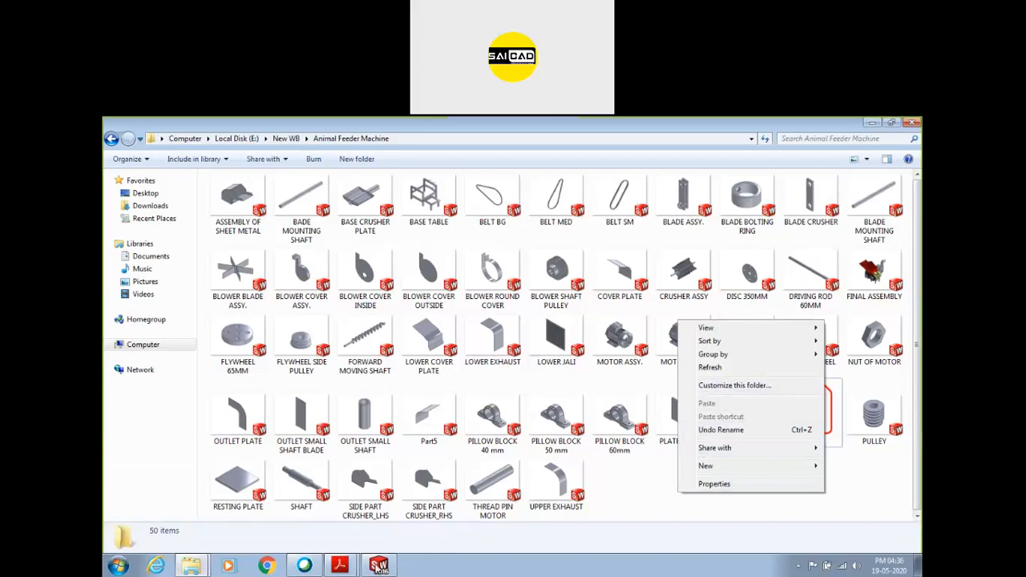
Step: Switch back to SOLIDWORKS and look at the files in the templates folder through the Open dialog
{"action": "left_click", "coordinate": [378, 566]}
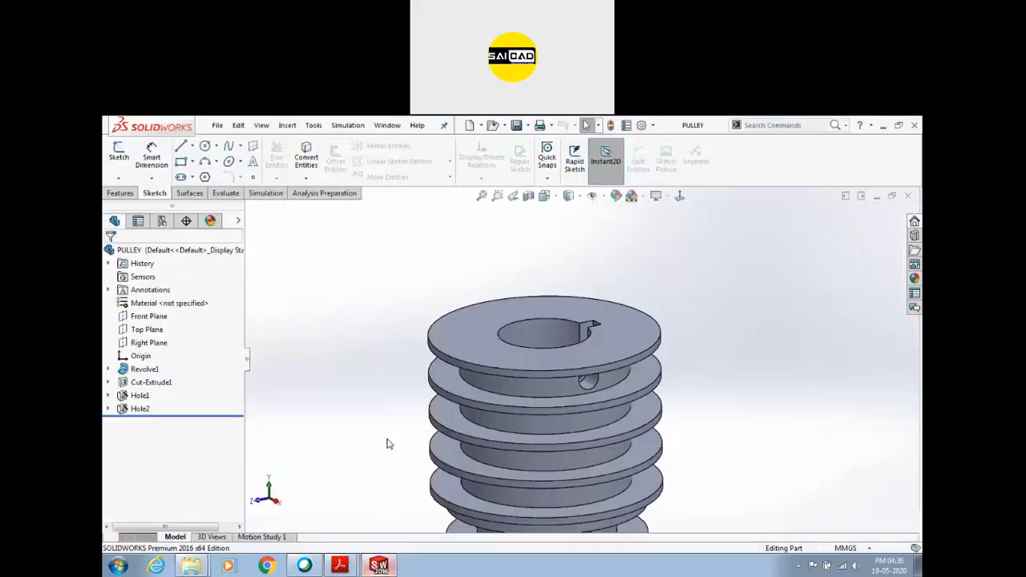
{"action": "left_click", "coordinate": [218, 125]}
{"action": "left_click", "coordinate": [240, 160]}
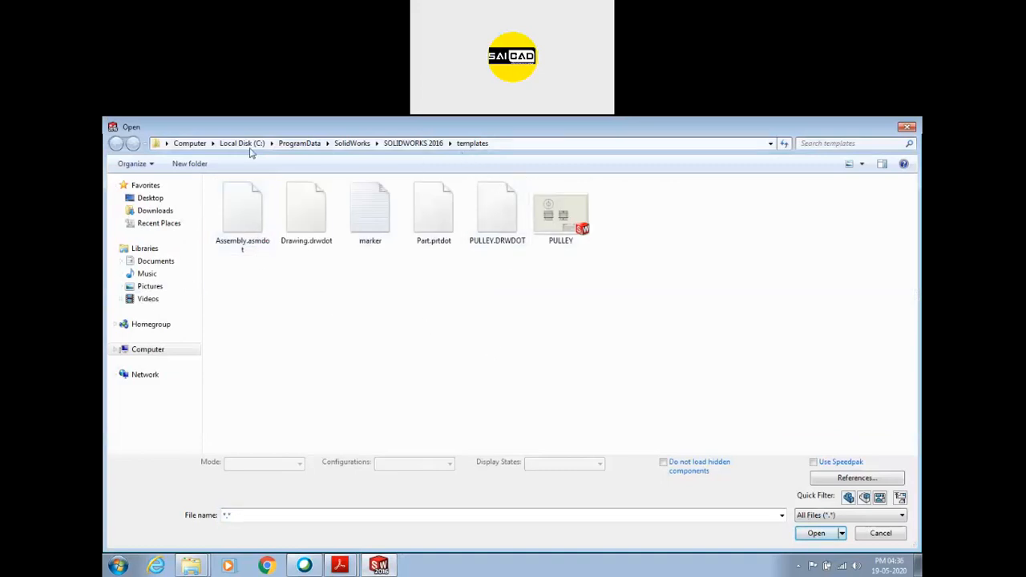
Step: Switch to File Explorer, sort the Animal Feeder Machine folder by type and look for the PULLEY drawing
{"action": "mouse_move", "coordinate": [207, 567]}
{"action": "left_click", "coordinate": [213, 532]}
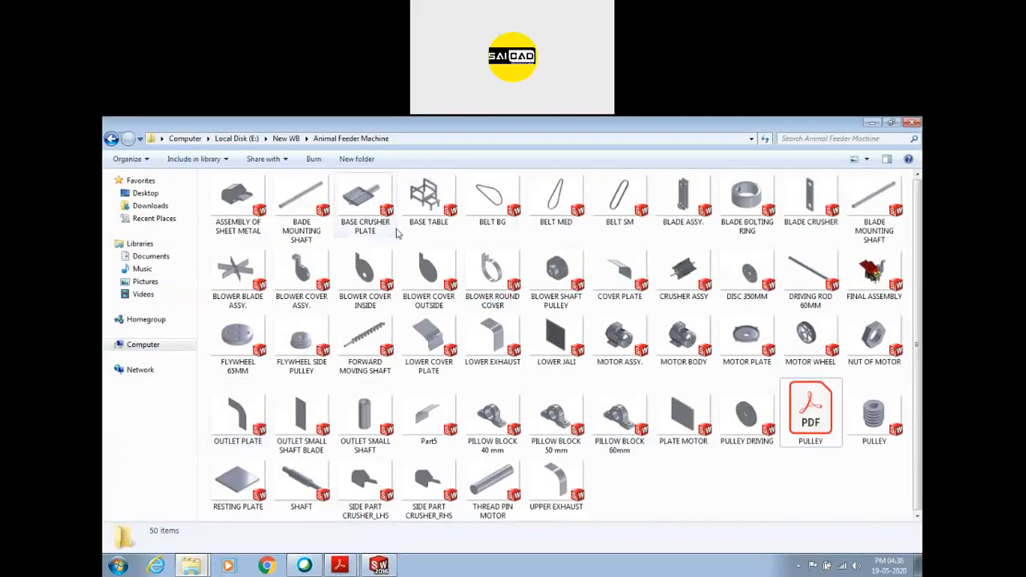
{"action": "right_click", "coordinate": [730, 498]}
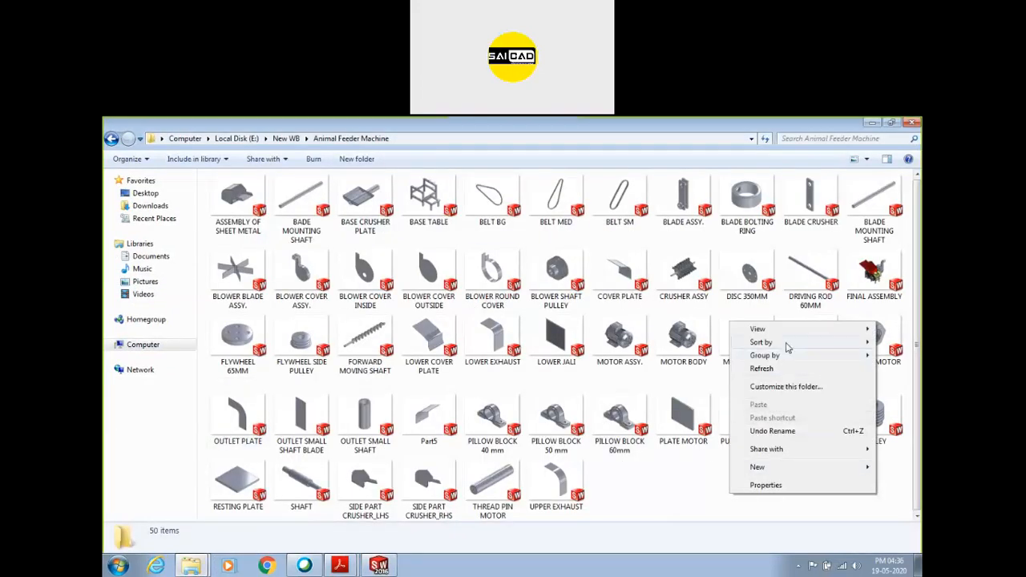
{"action": "mouse_move", "coordinate": [765, 343]}
{"action": "left_click", "coordinate": [691, 369]}
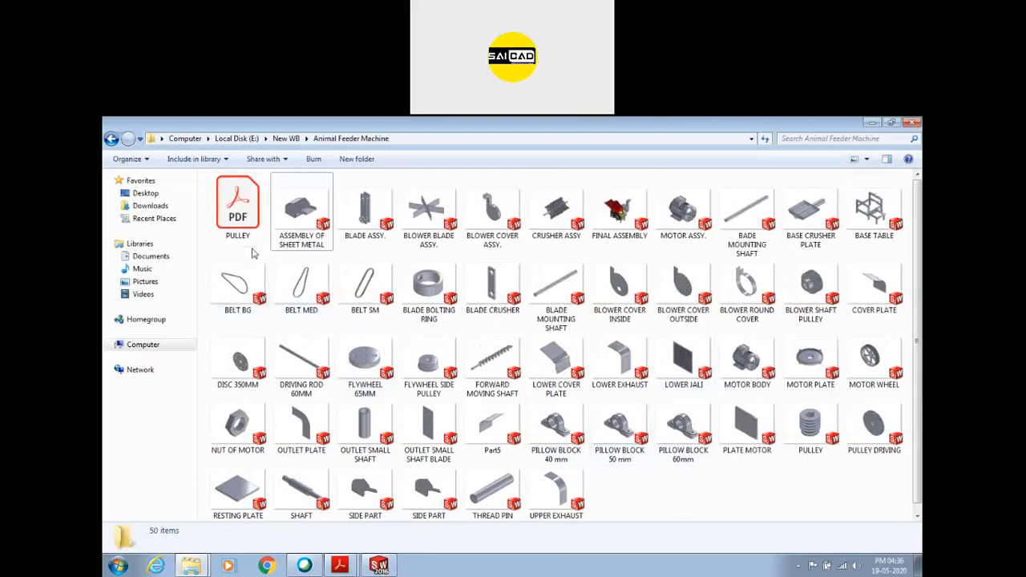
{"action": "left_click", "coordinate": [320, 241]}
{"action": "left_click", "coordinate": [429, 215]}
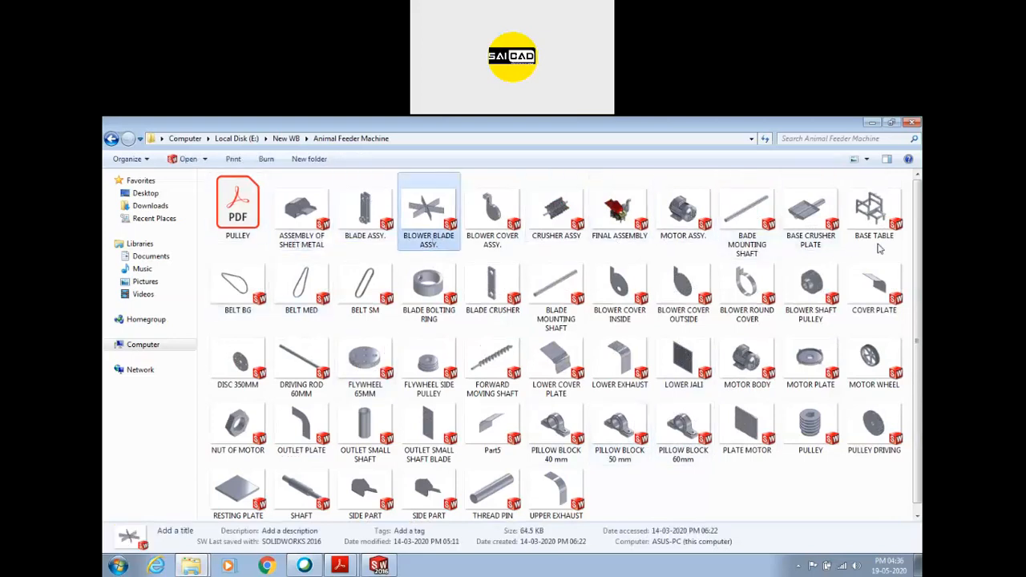
{"action": "left_click", "coordinate": [761, 516]}
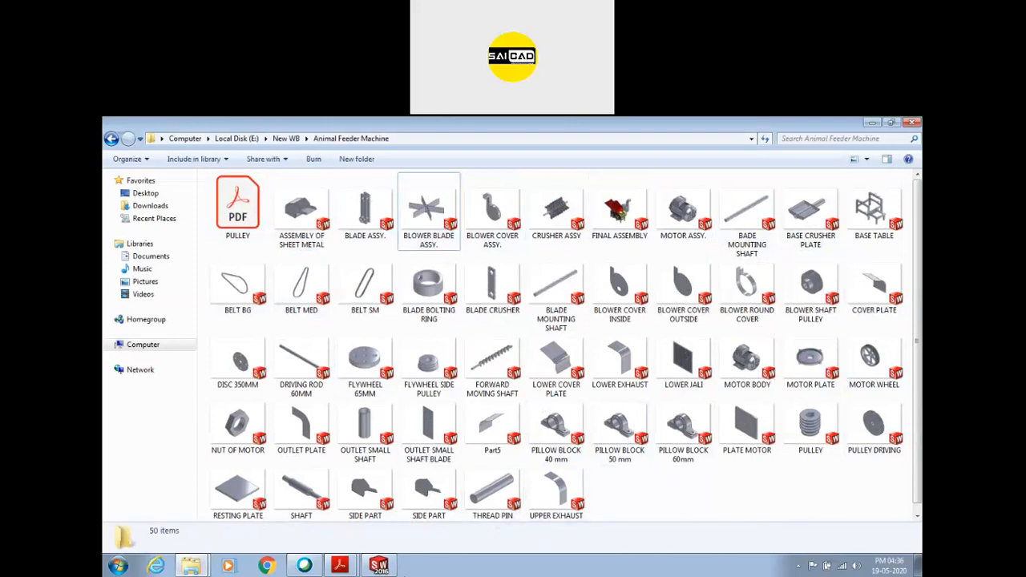
Step: Switch back to SOLIDWORKS and open the PULLEY drawing from the templates folder
{"action": "left_click", "coordinate": [380, 565]}
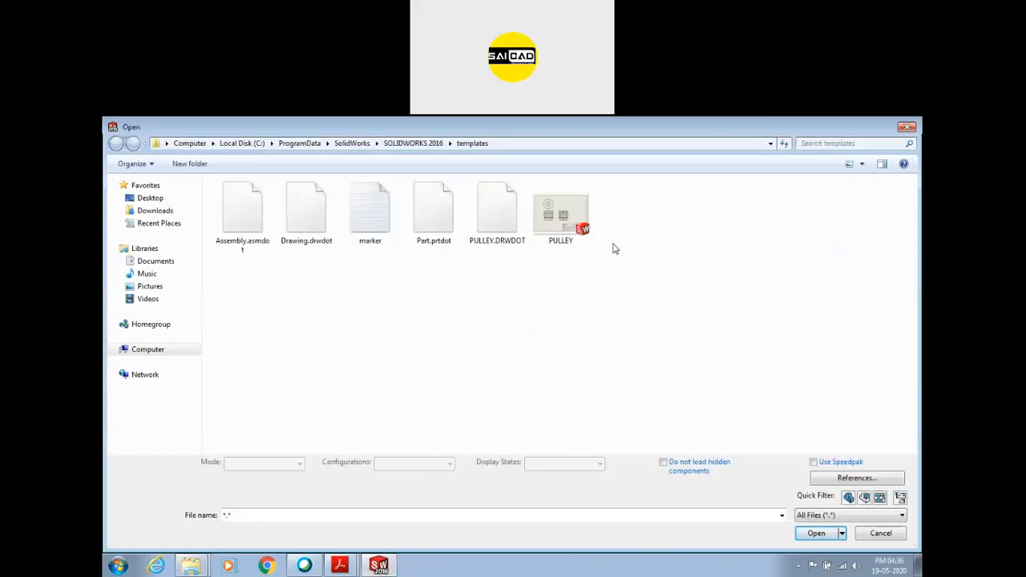
{"action": "left_click", "coordinate": [561, 221]}
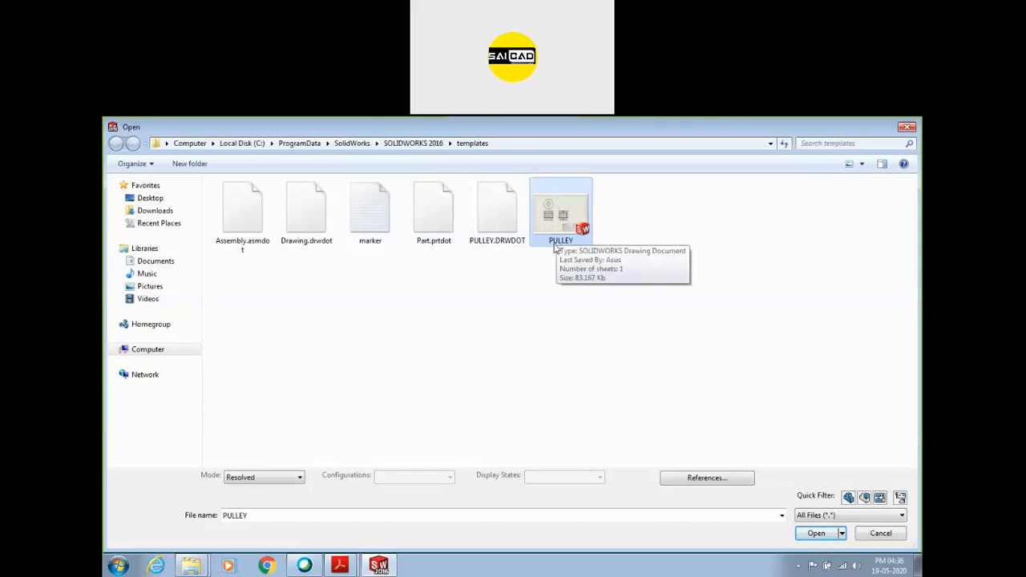
{"action": "double_click", "coordinate": [554, 220]}
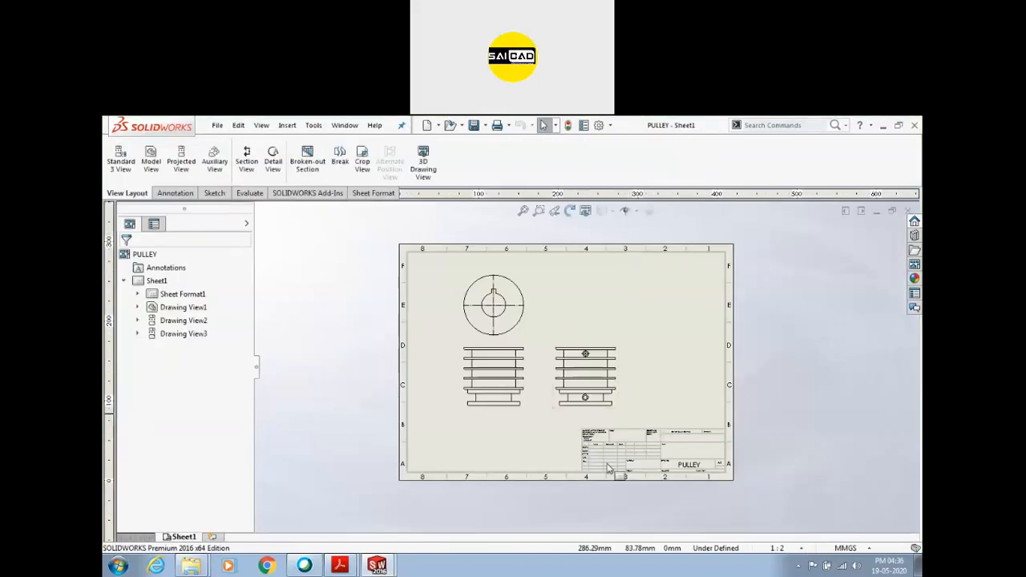
{"action": "scroll", "coordinate": [740, 351], "scroll_direction": "up", "scroll_amount": 2}
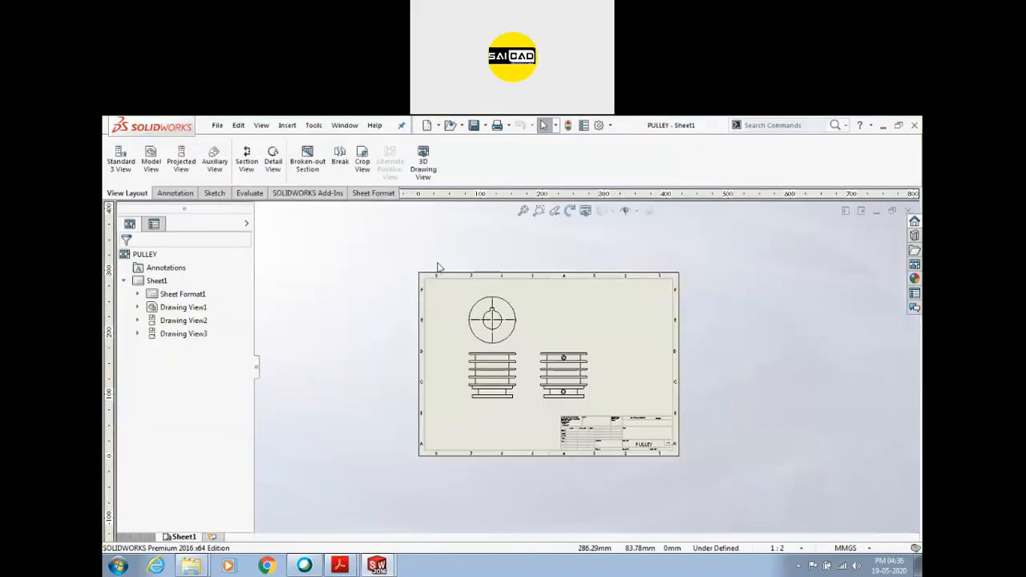
Step: Save the drawing as PULLEY in Drawing format on the Desktop and close the drawing
{"action": "left_click", "coordinate": [217, 126]}
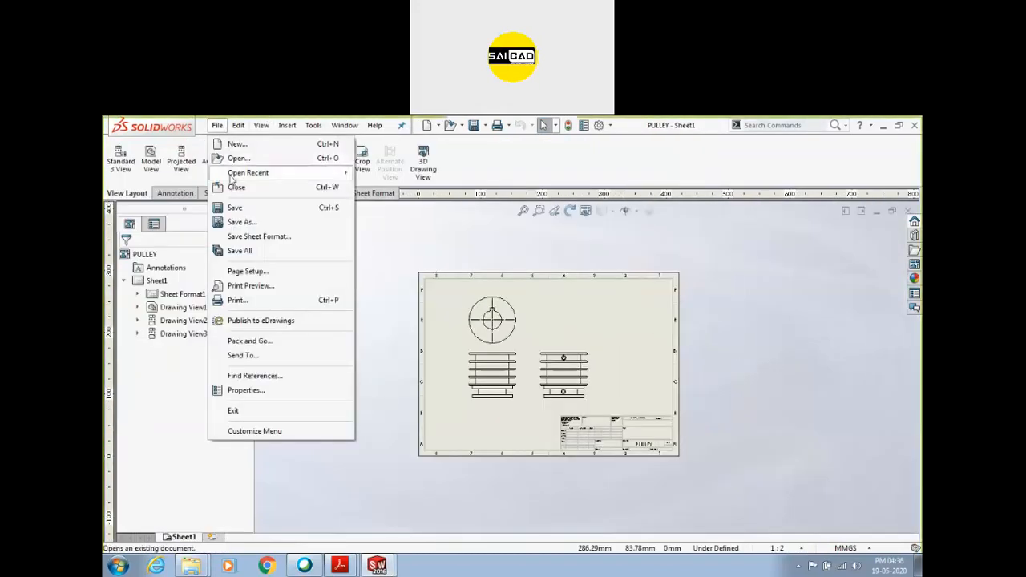
{"action": "left_click", "coordinate": [237, 213]}
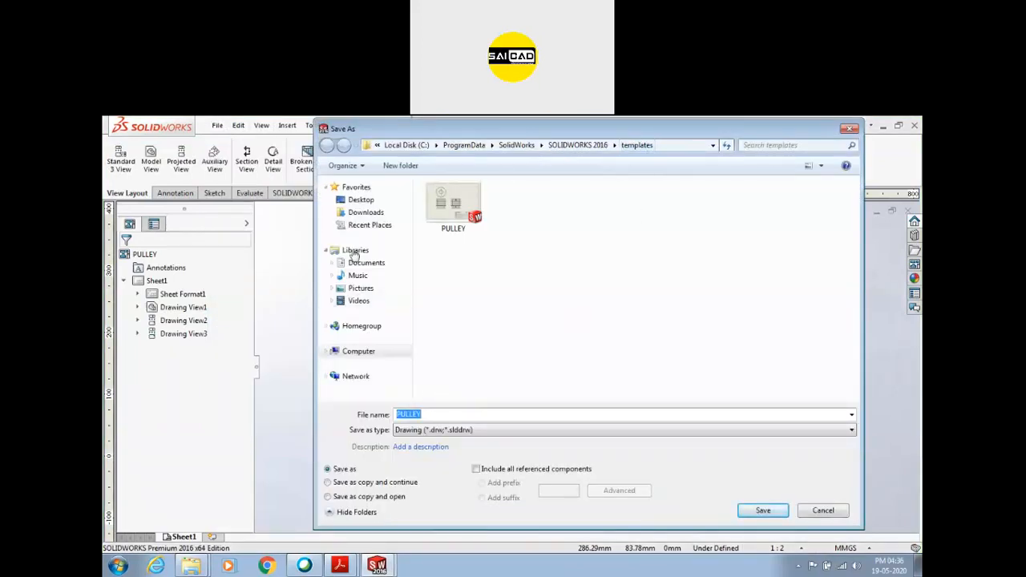
{"action": "left_click", "coordinate": [361, 200]}
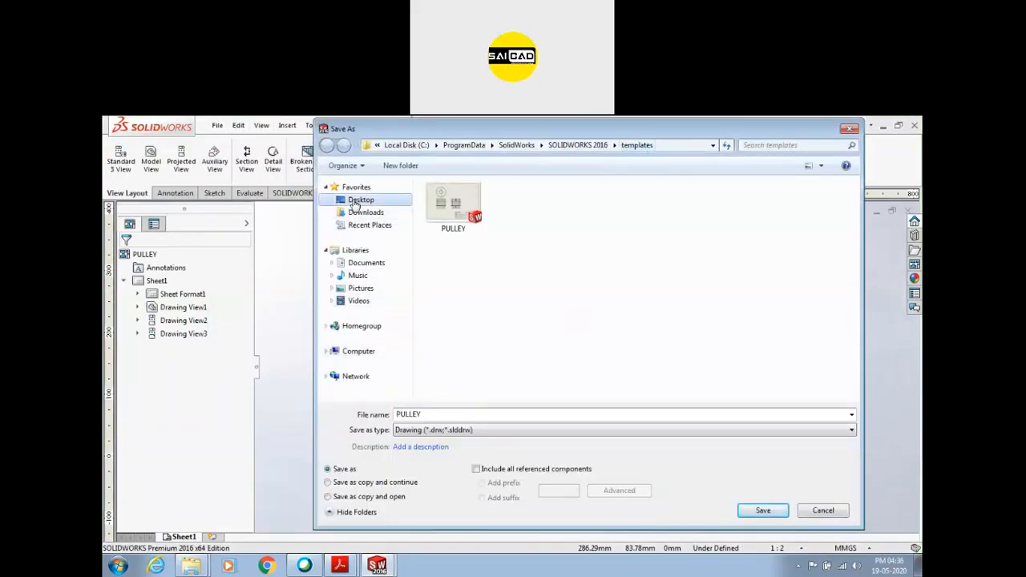
{"action": "left_click", "coordinate": [766, 510]}
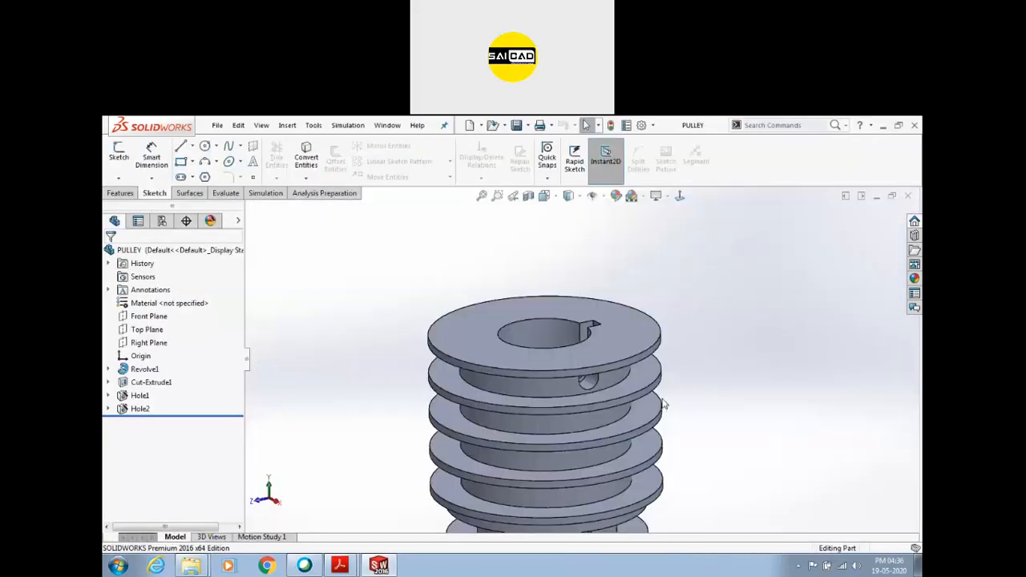
Step: Browse the Desktop files for opening a document and select the PULLEY drawing there
{"action": "left_click", "coordinate": [217, 126]}
{"action": "left_click", "coordinate": [239, 182]}
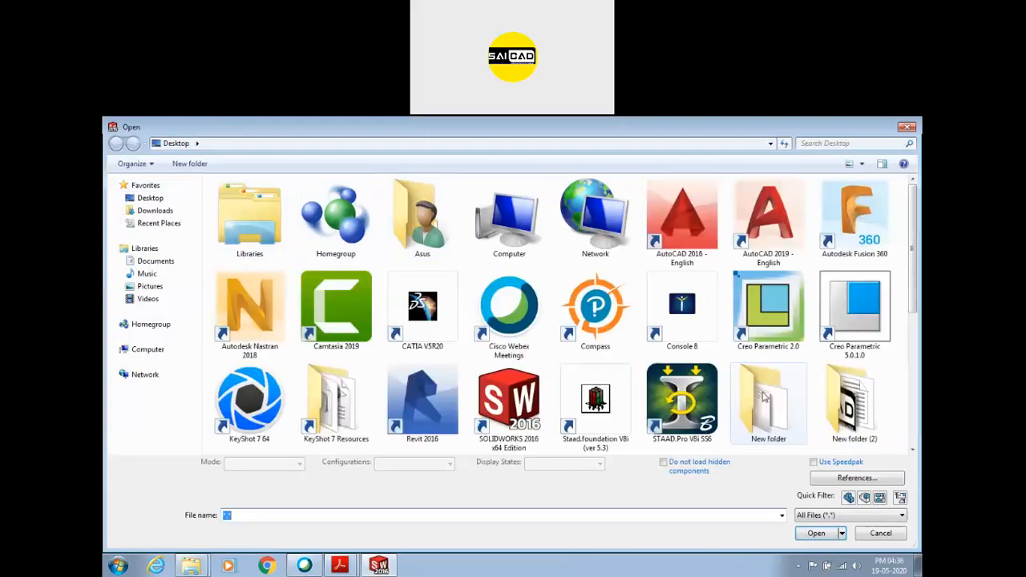
{"action": "scroll", "coordinate": [896, 305], "scroll_direction": "down", "scroll_amount": 5}
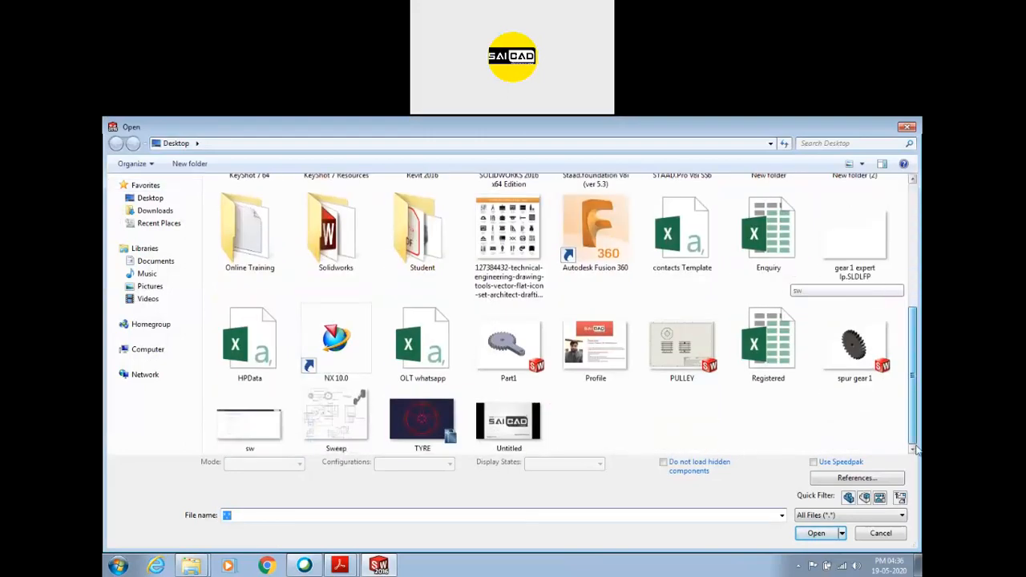
{"action": "left_click", "coordinate": [684, 376]}
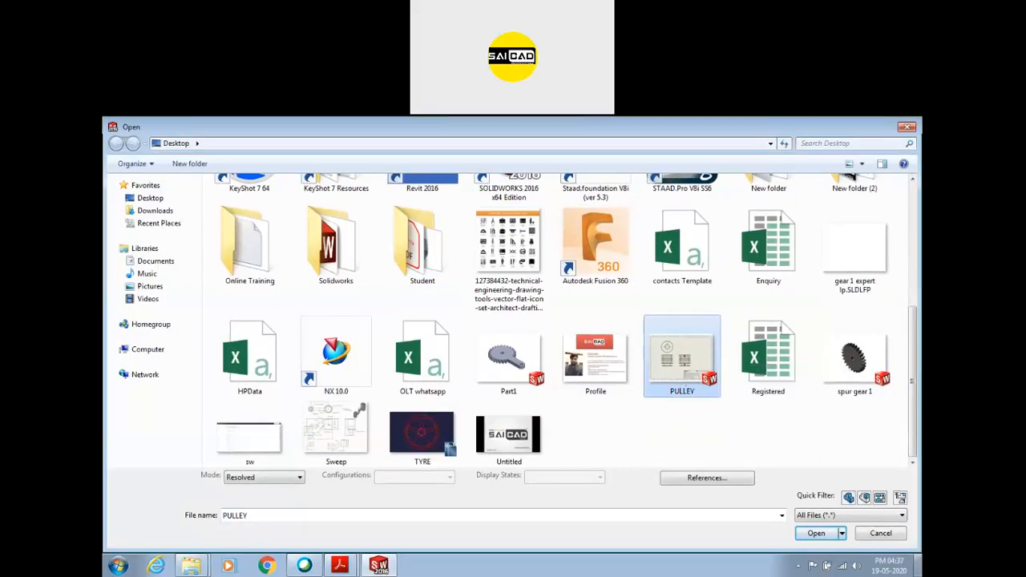
Step: Try to open the PULLEY drawing directly from the Windows desktop, and dismiss the dialogs left open
{"action": "left_click", "coordinate": [918, 566]}
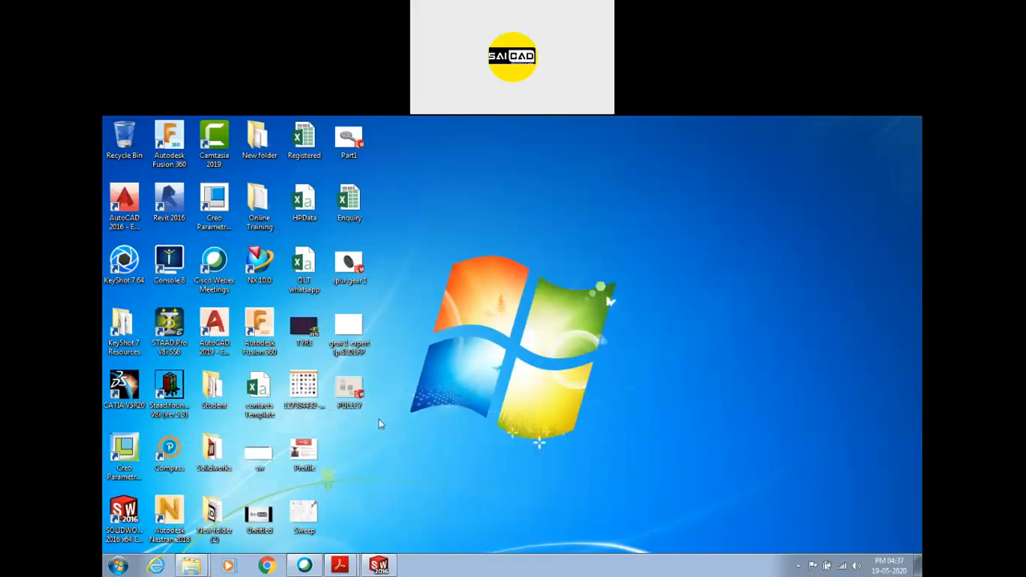
{"action": "double_click", "coordinate": [350, 391]}
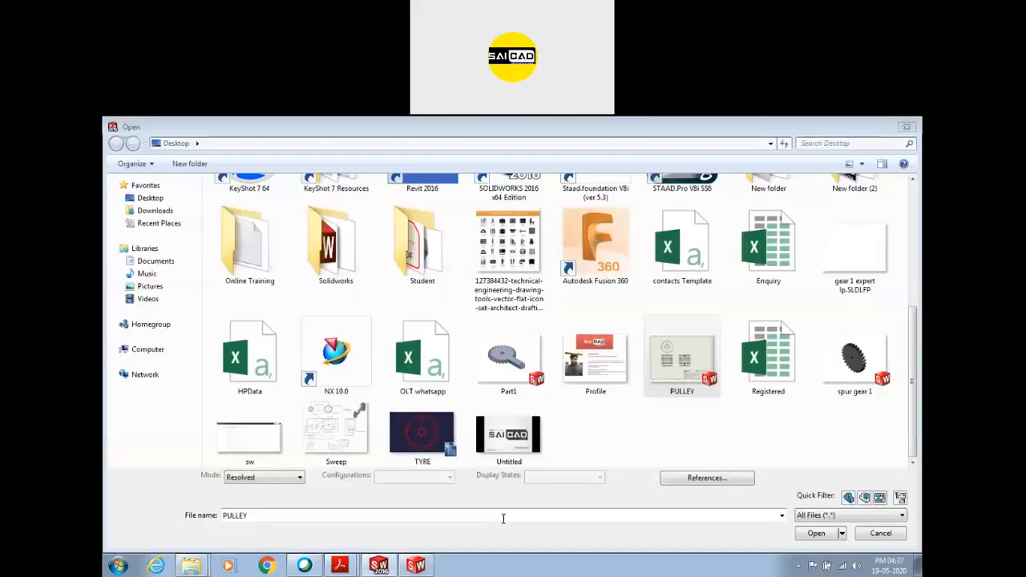
{"action": "left_click", "coordinate": [906, 129]}
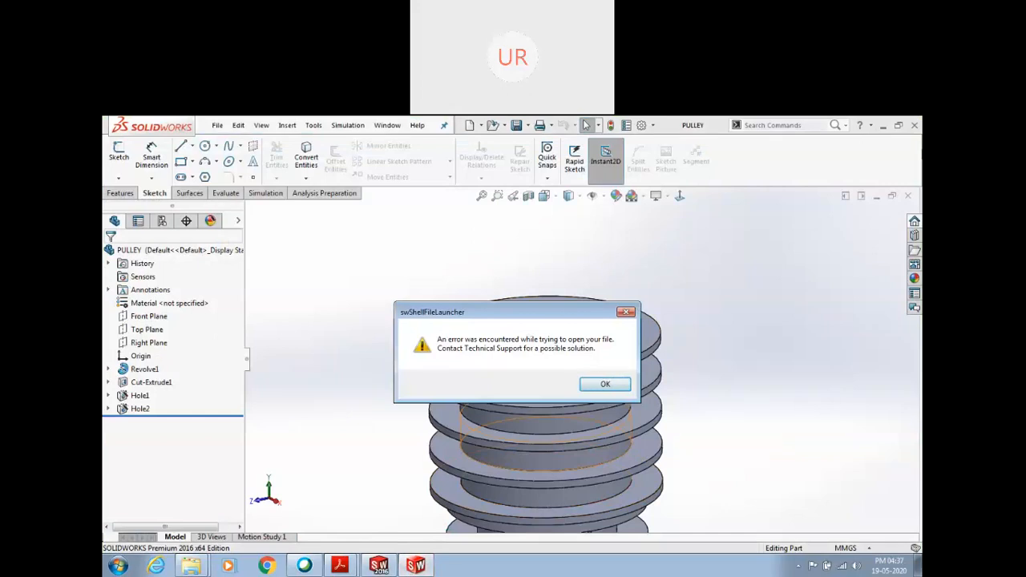
{"action": "left_click", "coordinate": [605, 384]}
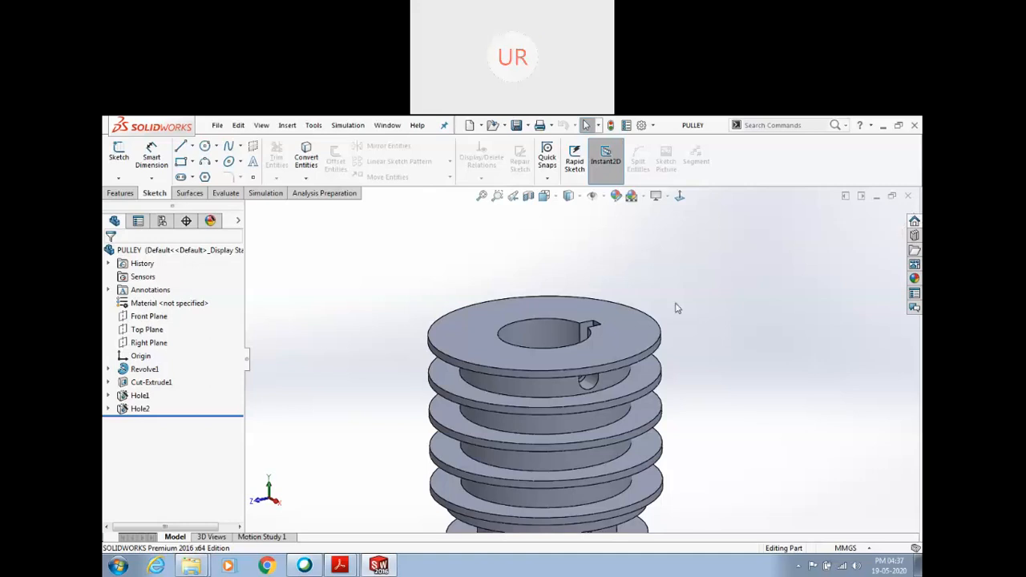
Step: View PULLEY.PDF in Adobe Acrobat Reader, return to SOLIDWORKS and close the pulley part
{"action": "scroll", "coordinate": [676, 308], "scroll_direction": "up", "scroll_amount": 3}
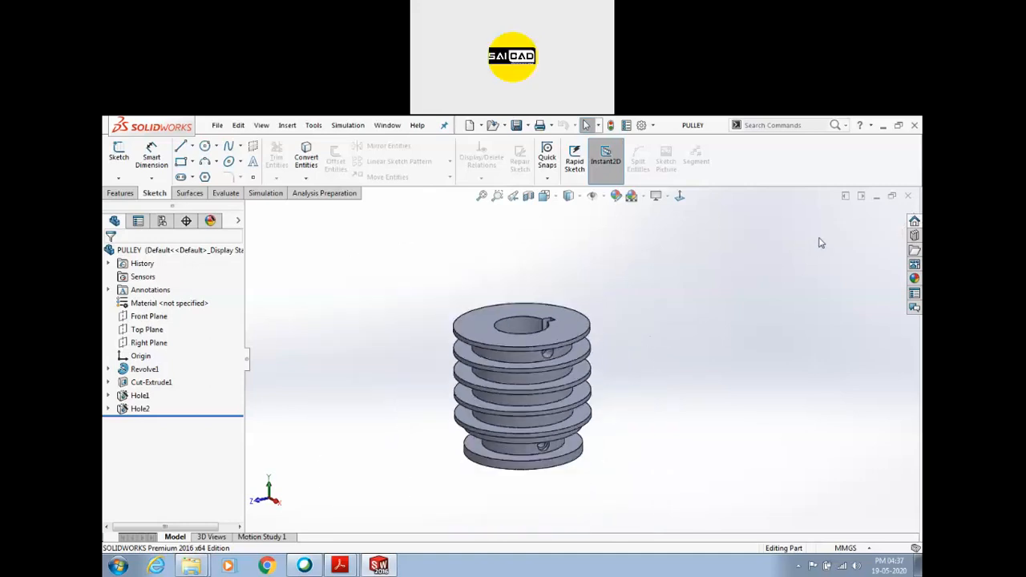
{"action": "left_click", "coordinate": [339, 565]}
{"action": "left_click", "coordinate": [348, 532]}
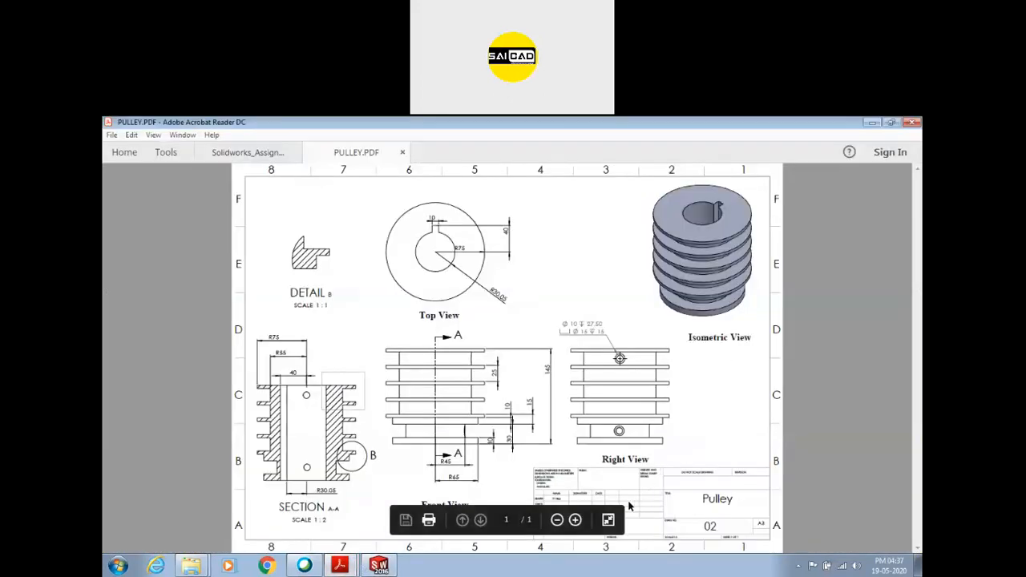
{"action": "left_click", "coordinate": [872, 122]}
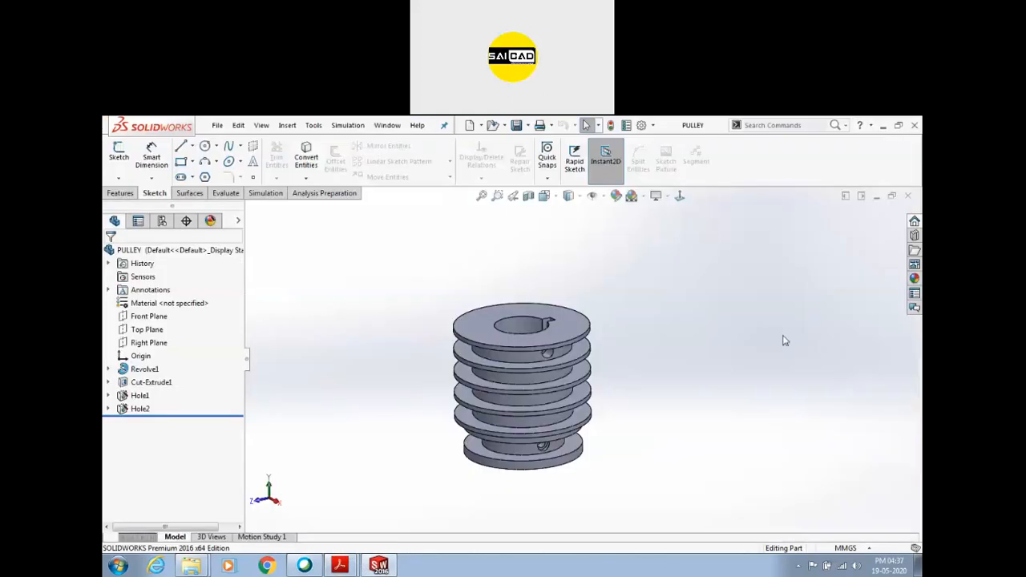
{"action": "left_click", "coordinate": [907, 195]}
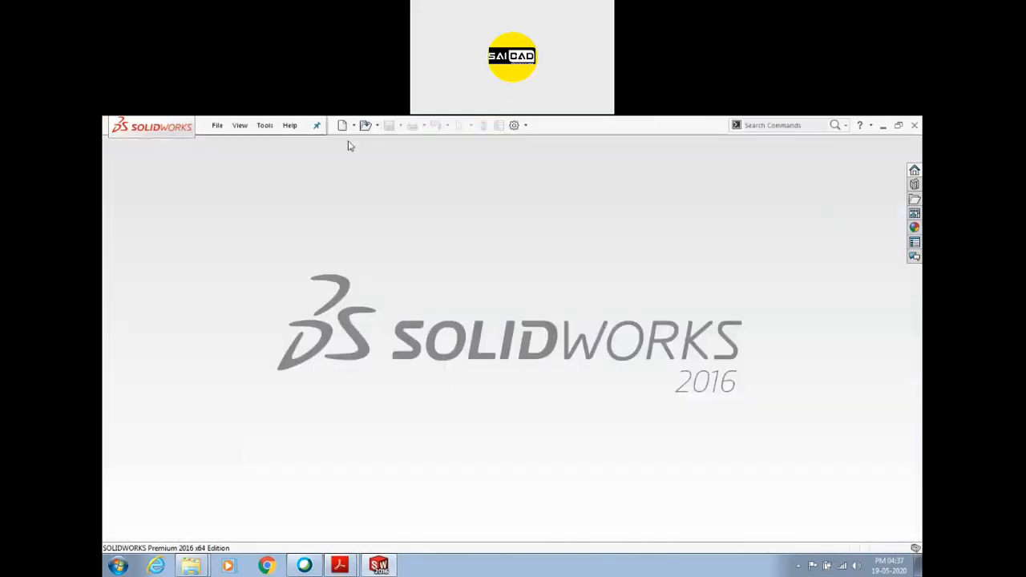
Step: Check the recent documents list, and switch to File Explorer to look through the Animal Feeder Machine parts and assemblies
{"action": "left_click", "coordinate": [217, 126]}
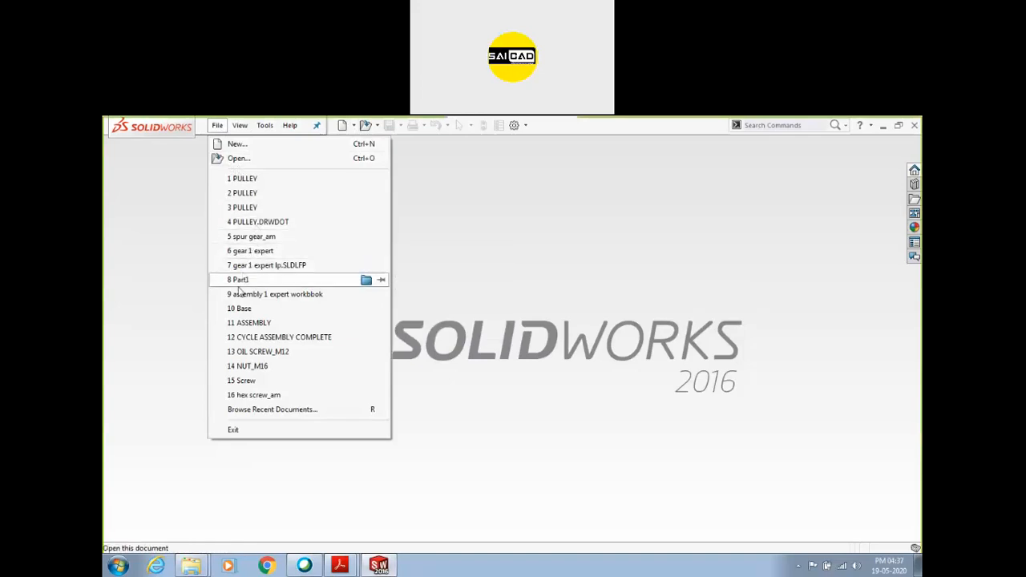
{"action": "mouse_move", "coordinate": [202, 566]}
{"action": "left_click", "coordinate": [202, 533]}
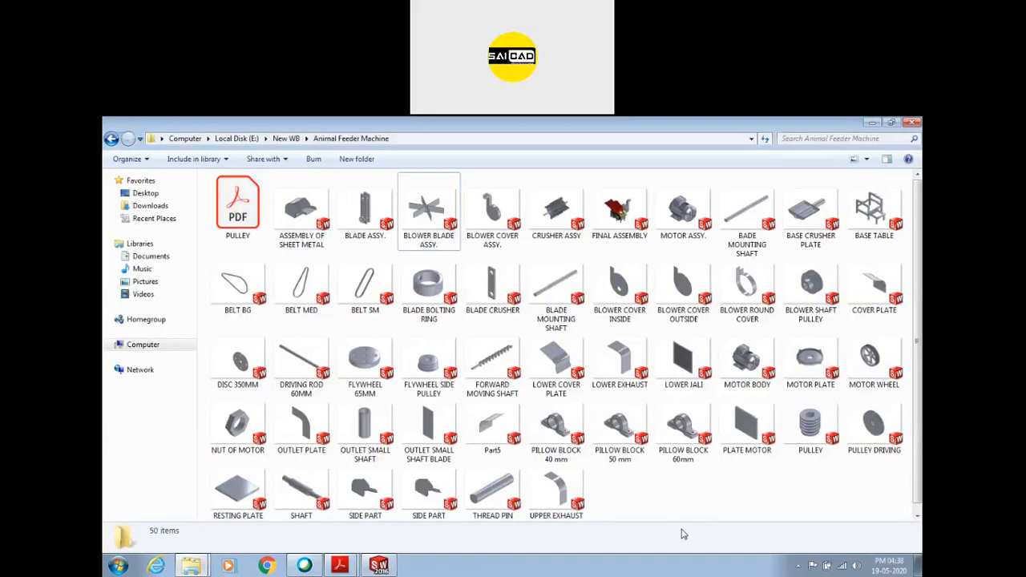
{"action": "left_click", "coordinate": [874, 210]}
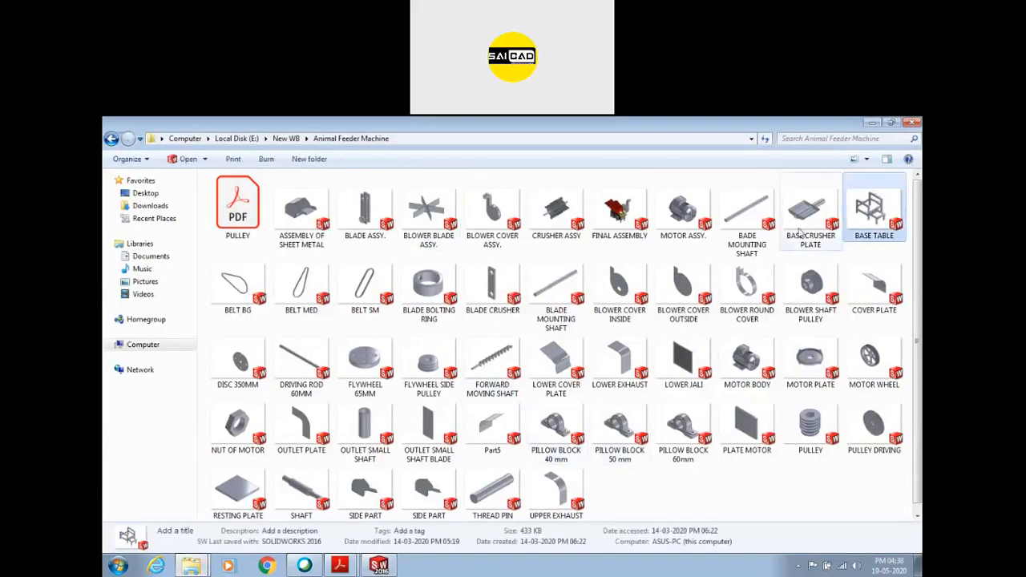
{"action": "left_click", "coordinate": [285, 210]}
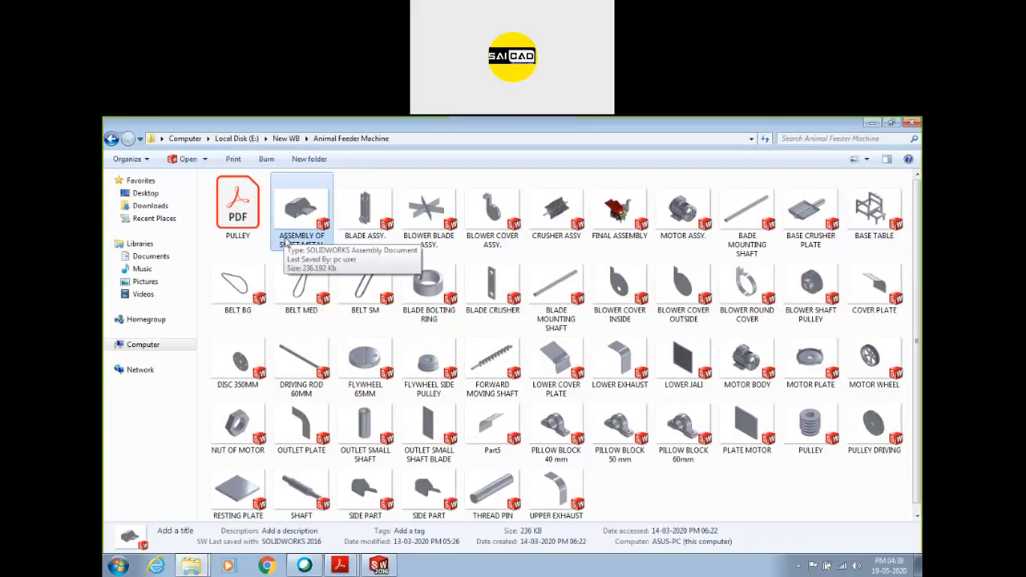
{"action": "left_click", "coordinate": [503, 317]}
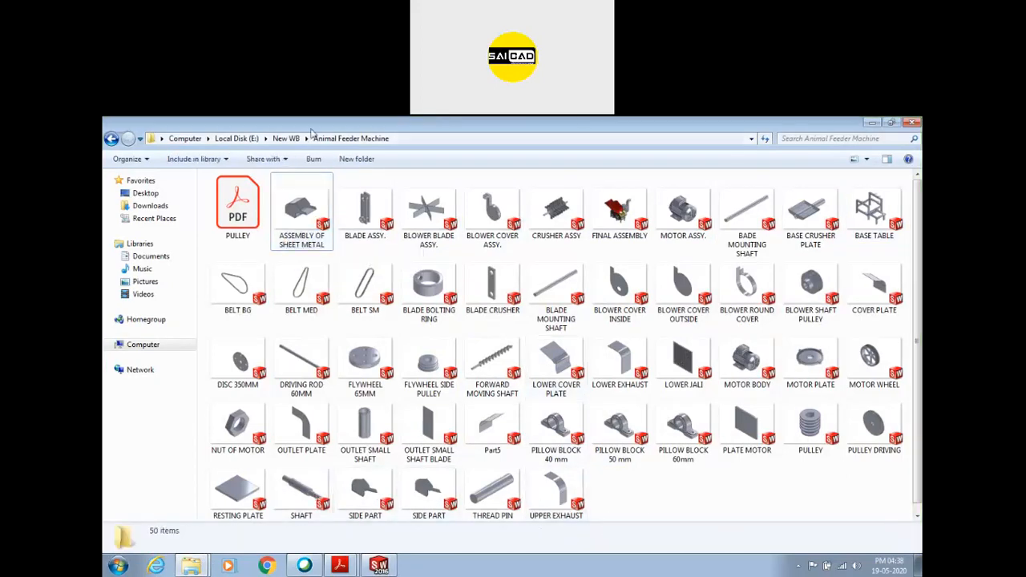
Step: Open the SUPPORT PLATE LH part from the Drilling MC ASSY folder in New WB and inspect its shape
{"action": "left_click", "coordinate": [287, 139]}
{"action": "left_click", "coordinate": [305, 222]}
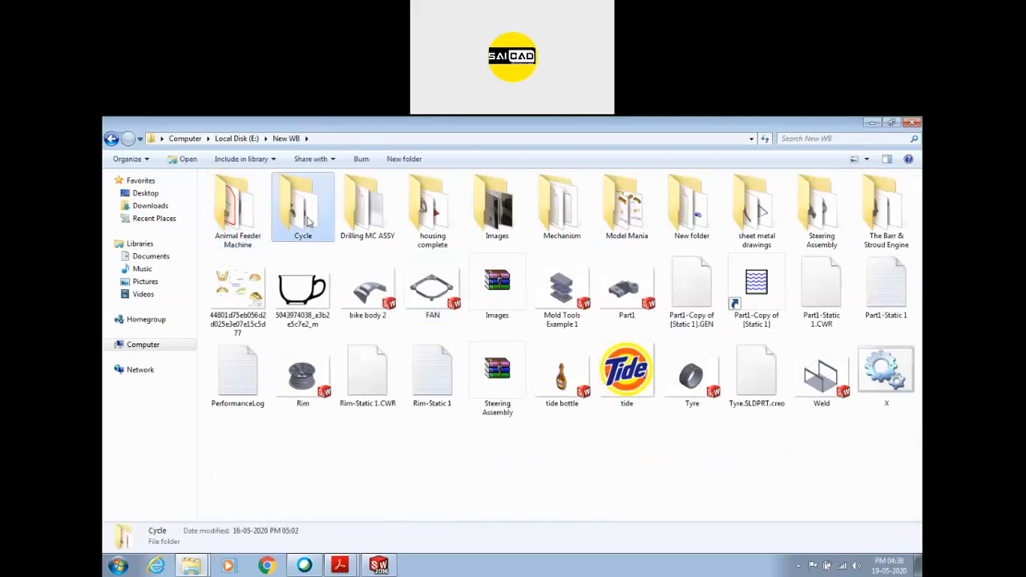
{"action": "double_click", "coordinate": [355, 223]}
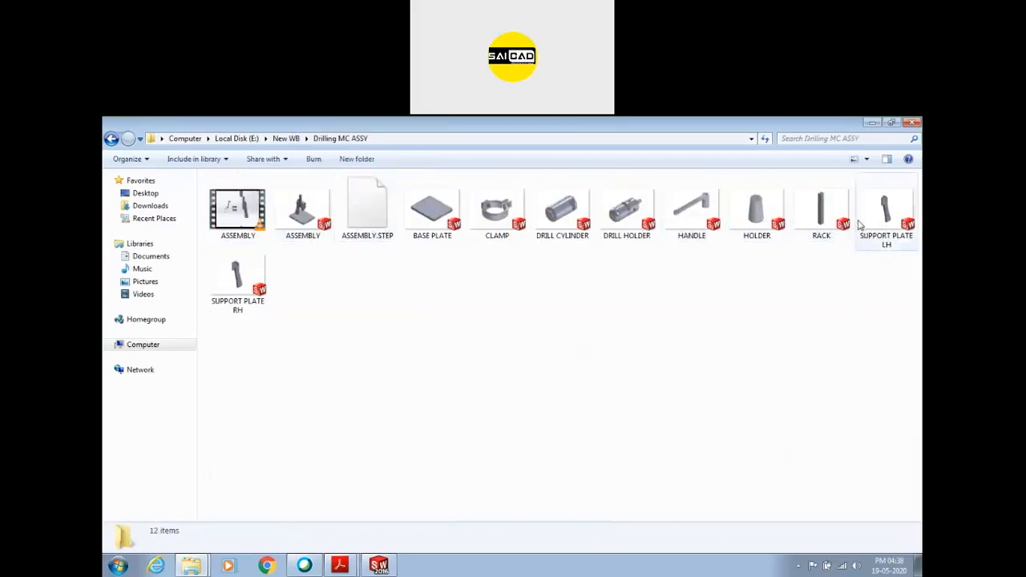
{"action": "double_click", "coordinate": [887, 210]}
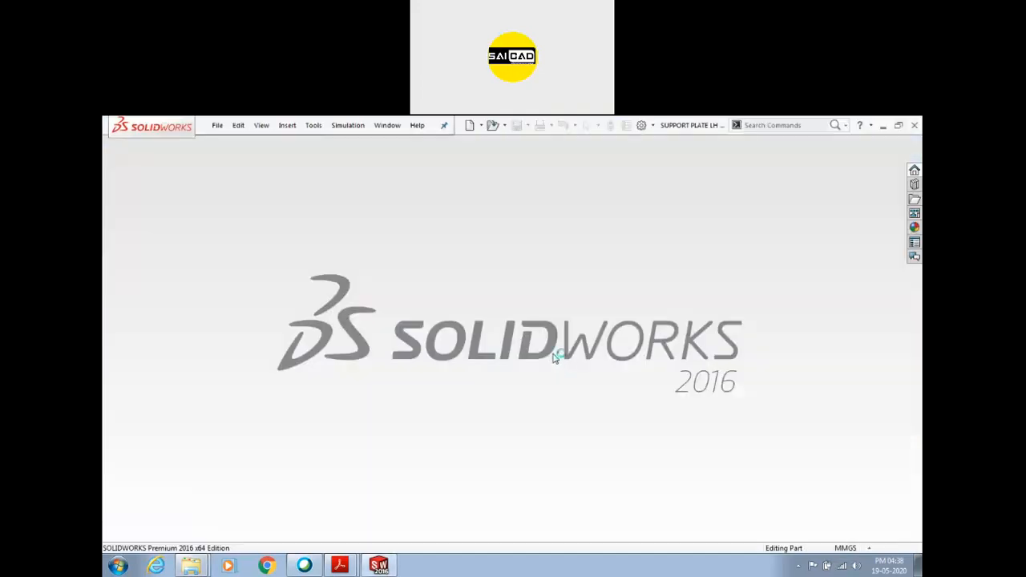
{"action": "scroll", "coordinate": [579, 329], "scroll_direction": "down", "scroll_amount": 3}
{"action": "scroll", "coordinate": [612, 319], "scroll_direction": "up", "scroll_amount": 3}
{"action": "middle_click_drag", "start_coordinate": [621, 319], "coordinate": [602, 385]}
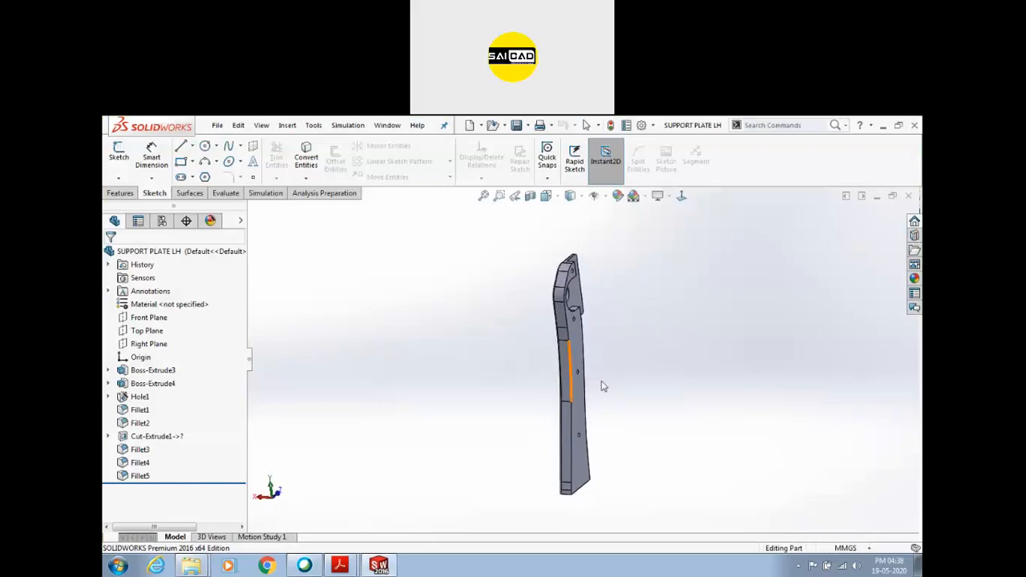
{"action": "scroll", "coordinate": [560, 276], "scroll_direction": "down", "scroll_amount": 4}
{"action": "middle_click_drag", "start_coordinate": [545, 277], "coordinate": [619, 367]}
{"action": "scroll", "coordinate": [593, 362], "scroll_direction": "down", "scroll_amount": 2}
{"action": "scroll", "coordinate": [562, 310], "scroll_direction": "up", "scroll_amount": 2}
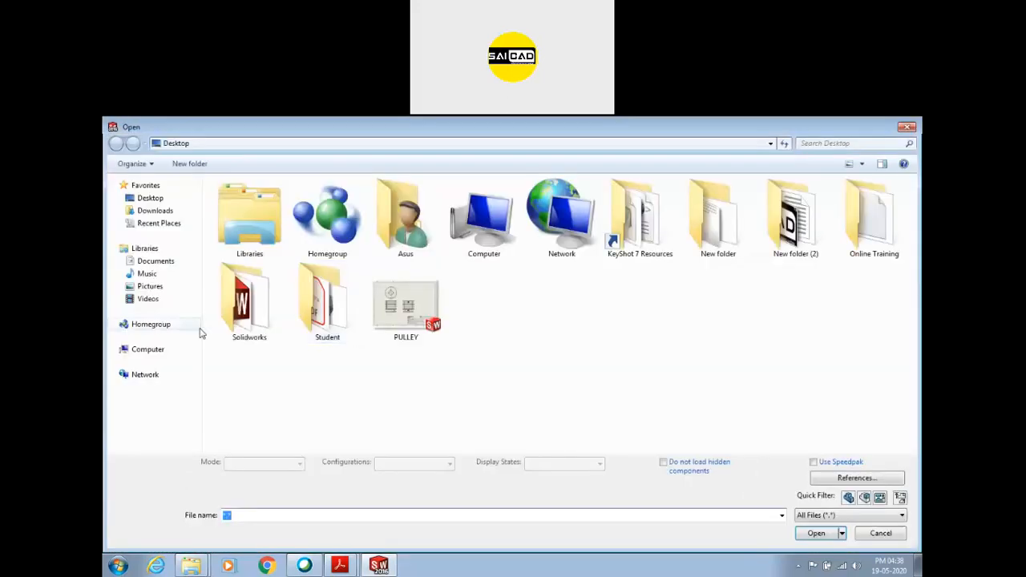
Step: Browse the Student Project folder in WB on Local Disk (E:), and open the Base part from Mech WB > Uni
{"action": "left_click", "coordinate": [147, 349]}
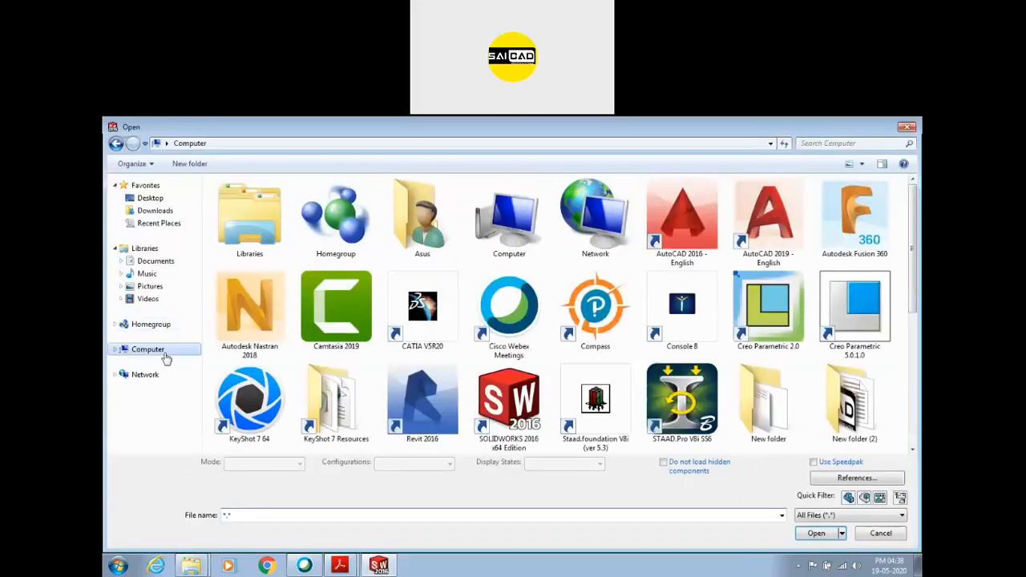
{"action": "double_click", "coordinate": [600, 222]}
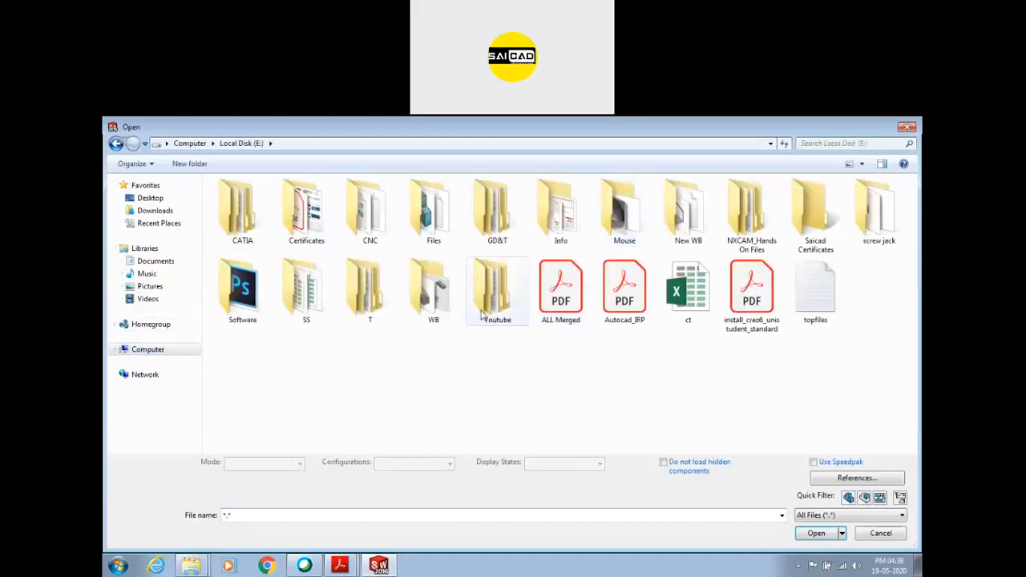
{"action": "double_click", "coordinate": [432, 289]}
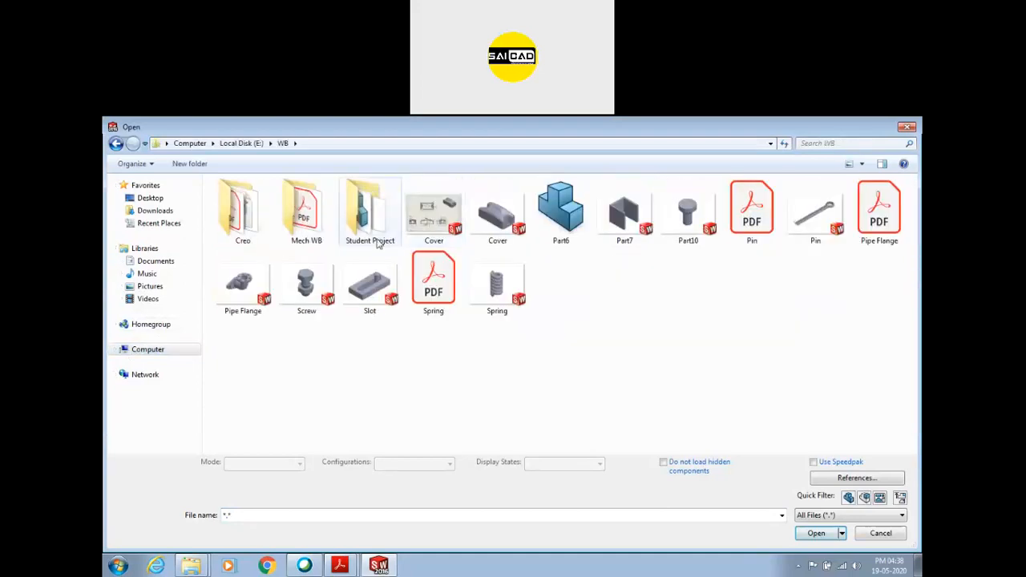
{"action": "double_click", "coordinate": [370, 210]}
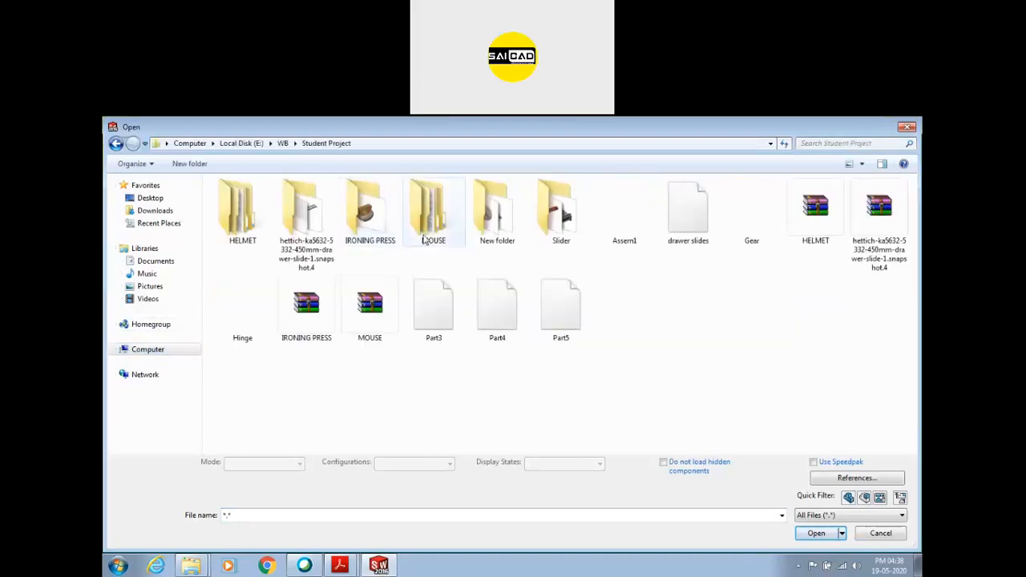
{"action": "double_click", "coordinate": [484, 237]}
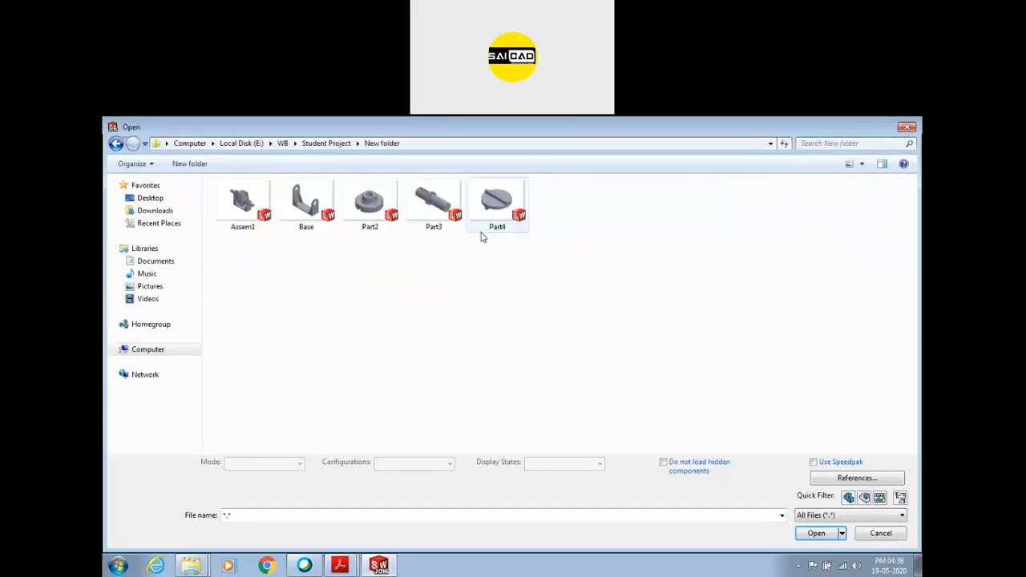
{"action": "key", "text": "BackSpace"}
{"action": "key", "text": "BackSpace"}
{"action": "double_click", "coordinate": [311, 235]}
{"action": "double_click", "coordinate": [495, 224]}
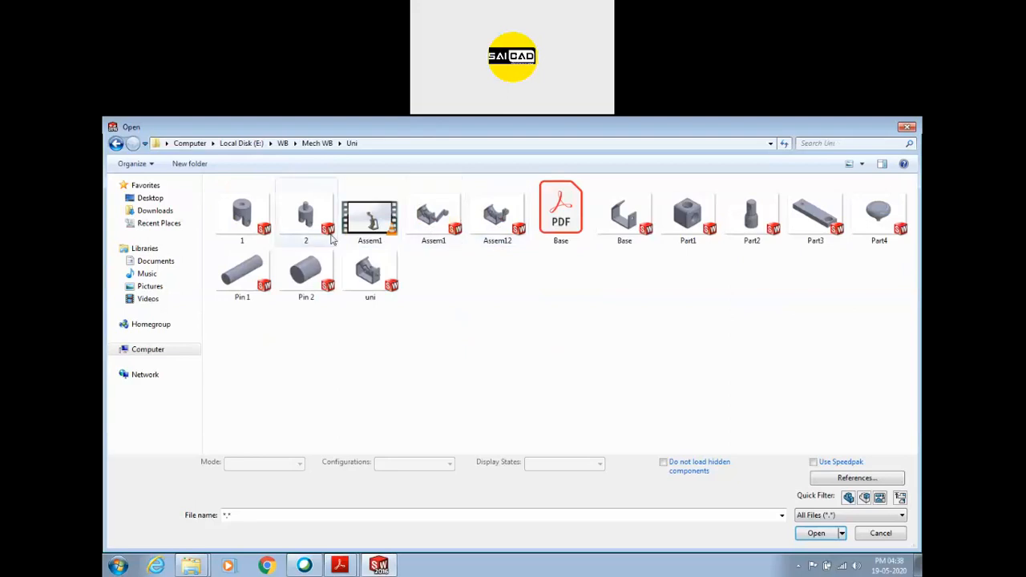
{"action": "double_click", "coordinate": [622, 218]}
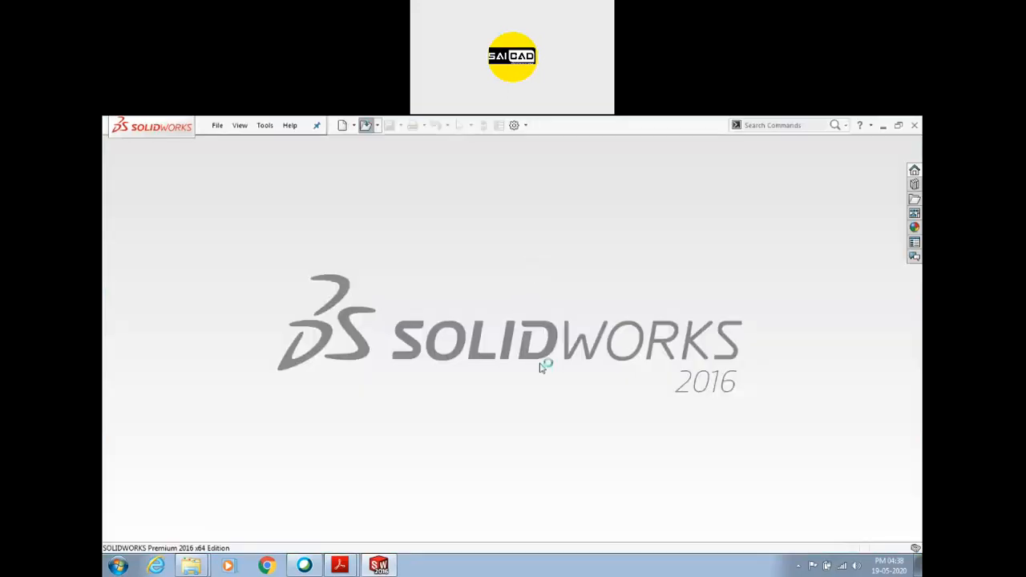
Step: Examine the Base part's angled upper flange and the hole through it
{"action": "middle_click_drag", "start_coordinate": [586, 376], "coordinate": [521, 340]}
{"action": "scroll", "coordinate": [527, 317], "scroll_direction": "down", "scroll_amount": 4}
{"action": "left_click", "coordinate": [544, 314]}
{"action": "scroll", "coordinate": [563, 356], "scroll_direction": "up", "scroll_amount": 5}
{"action": "scroll", "coordinate": [565, 353], "scroll_direction": "down", "scroll_amount": 6}
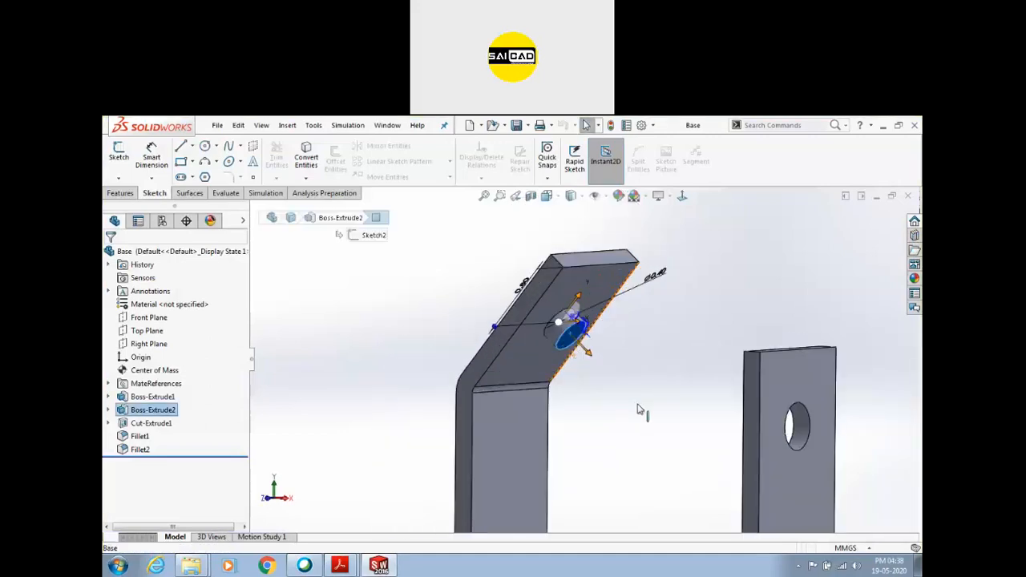
{"action": "left_click", "coordinate": [573, 333]}
{"action": "scroll", "coordinate": [575, 350], "scroll_direction": "up", "scroll_amount": 5}
{"action": "left_click", "coordinate": [678, 416]}
{"action": "middle_click_drag", "start_coordinate": [642, 410], "coordinate": [529, 327]}
Step: Examine the Base part's side faces, bends and overall bracket shape from several directions
{"action": "left_click", "coordinate": [527, 326]}
{"action": "scroll", "coordinate": [527, 326], "scroll_direction": "up", "scroll_amount": 4}
{"action": "middle_click_drag", "start_coordinate": [735, 380], "coordinate": [659, 357]}
{"action": "scroll", "coordinate": [641, 387], "scroll_direction": "down", "scroll_amount": 2}
{"action": "left_click", "coordinate": [640, 387]}
{"action": "middle_click_drag", "start_coordinate": [596, 280], "coordinate": [628, 334]}
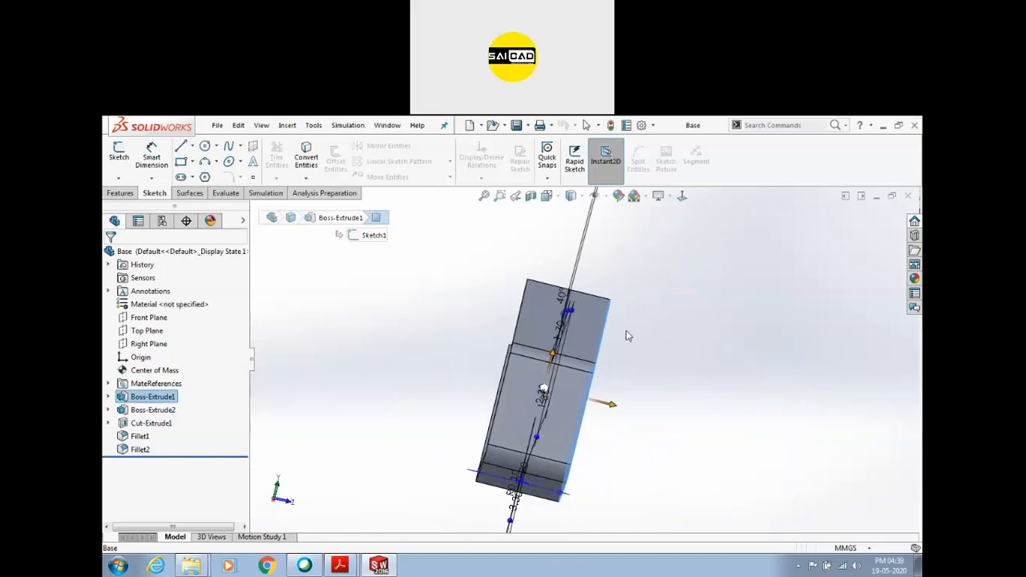
{"action": "scroll", "coordinate": [568, 347], "scroll_direction": "down", "scroll_amount": 2}
{"action": "middle_click_drag", "start_coordinate": [560, 307], "coordinate": [496, 371]}
{"action": "left_click", "coordinate": [562, 368]}
{"action": "scroll", "coordinate": [625, 379], "scroll_direction": "up", "scroll_amount": 3}
{"action": "left_click", "coordinate": [696, 380]}
{"action": "scroll", "coordinate": [634, 380], "scroll_direction": "down", "scroll_amount": 2}
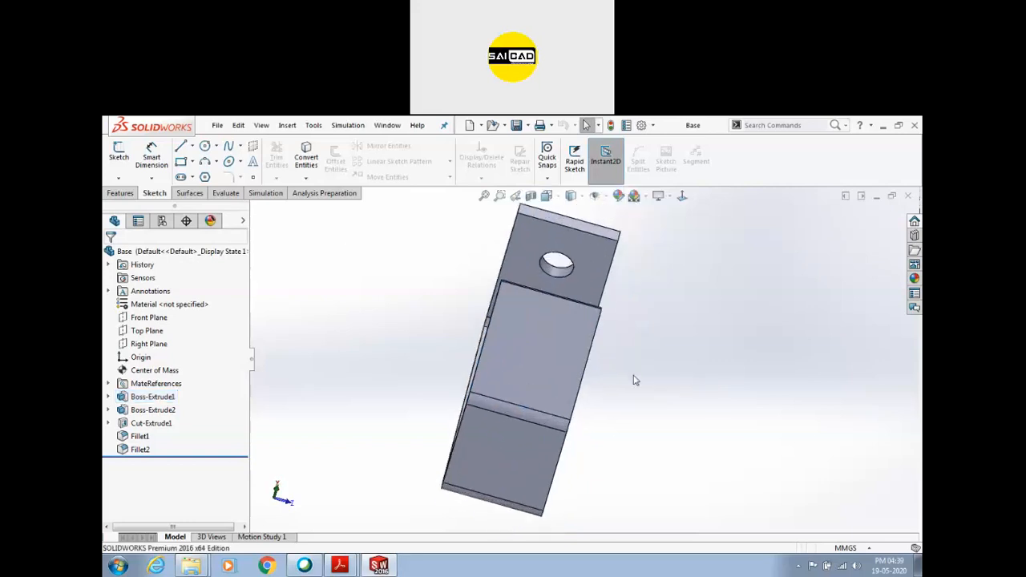
{"action": "middle_click_drag", "start_coordinate": [634, 380], "coordinate": [605, 316]}
{"action": "left_click", "coordinate": [423, 295]}
Step: Create a new drawing with the A3 (ANSI) Landscape sheet format and display the View Palette
{"action": "left_click", "coordinate": [221, 126]}
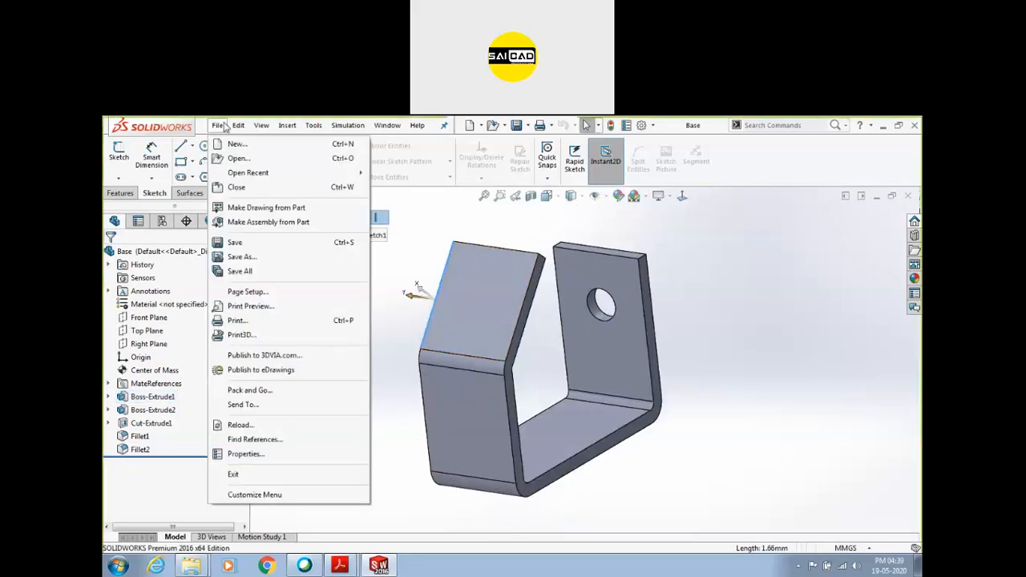
{"action": "left_click", "coordinate": [228, 142]}
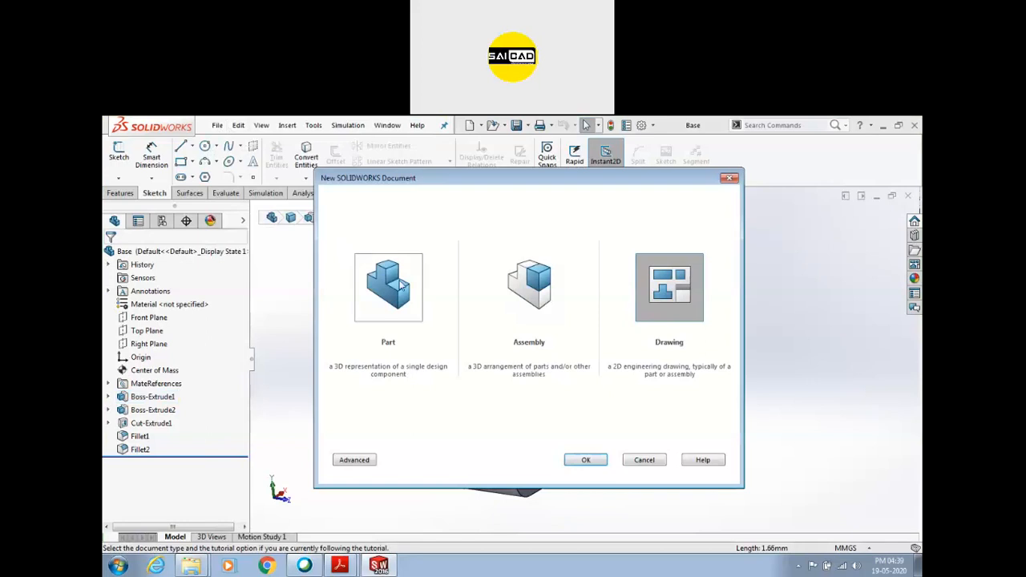
{"action": "double_click", "coordinate": [662, 303]}
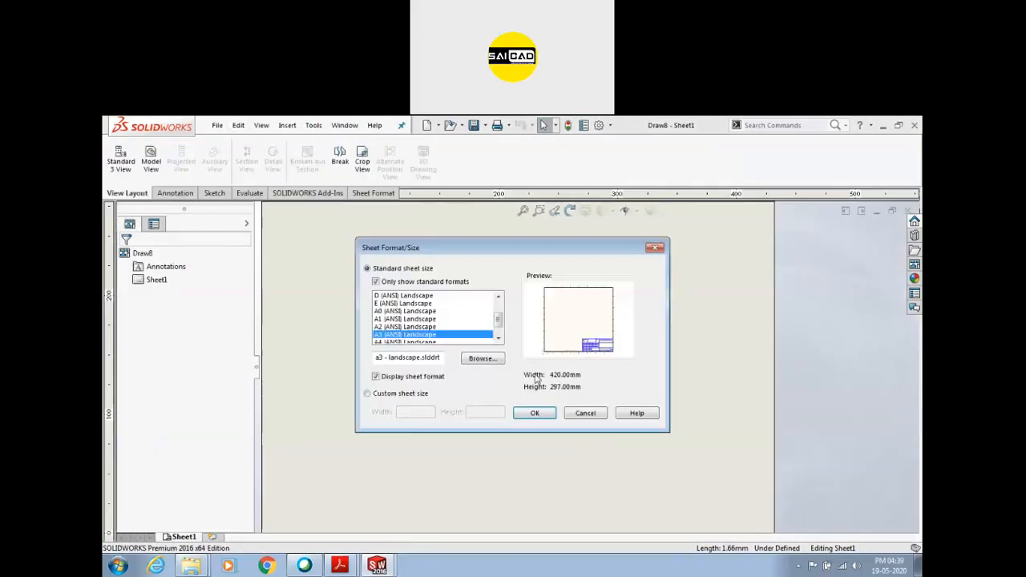
{"action": "left_click", "coordinate": [534, 413]}
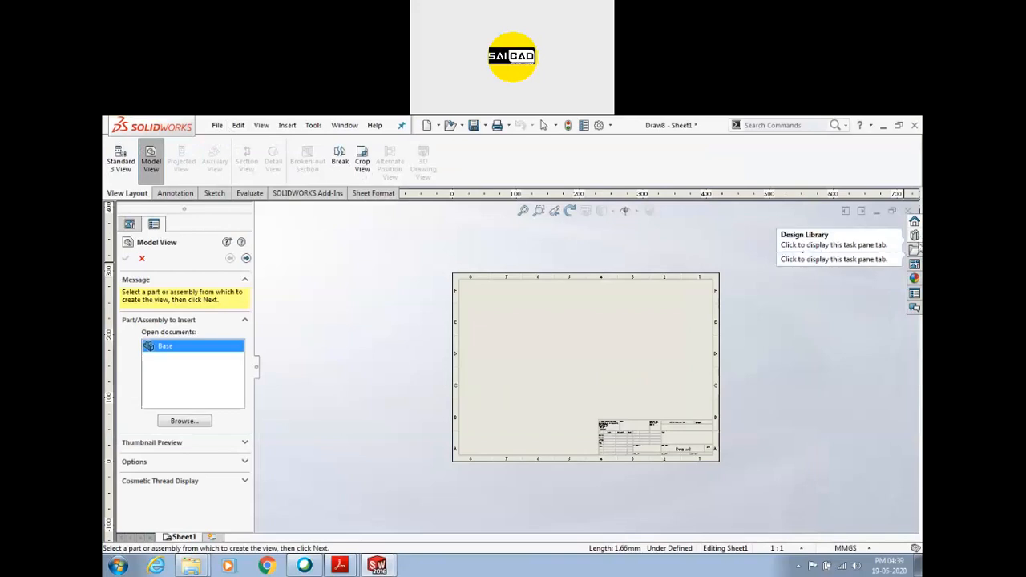
{"action": "left_click", "coordinate": [915, 264]}
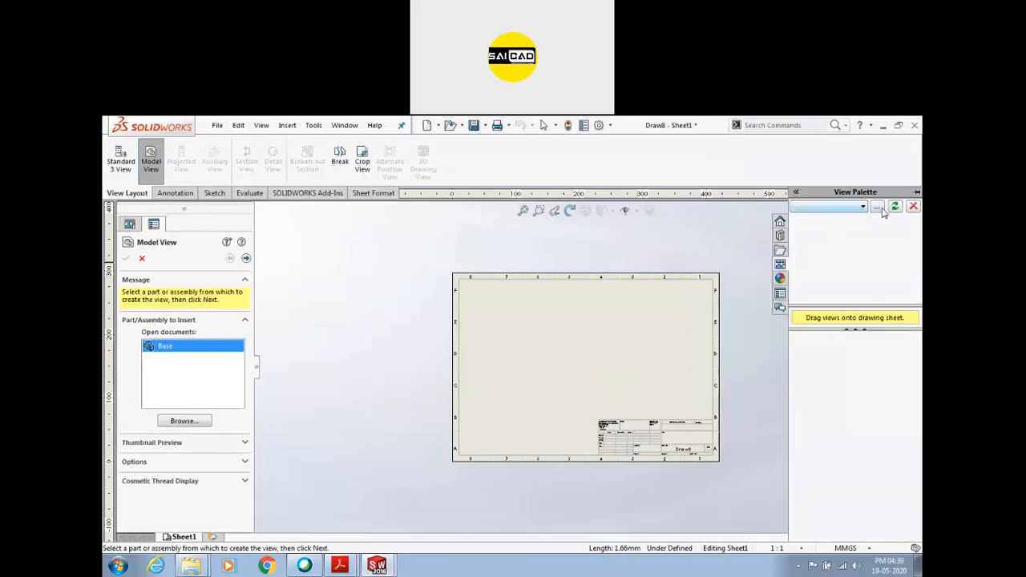
Step: Insert the Base model's front view together with projected right, top and isometric views on the drawing sheet
{"action": "left_click", "coordinate": [521, 341]}
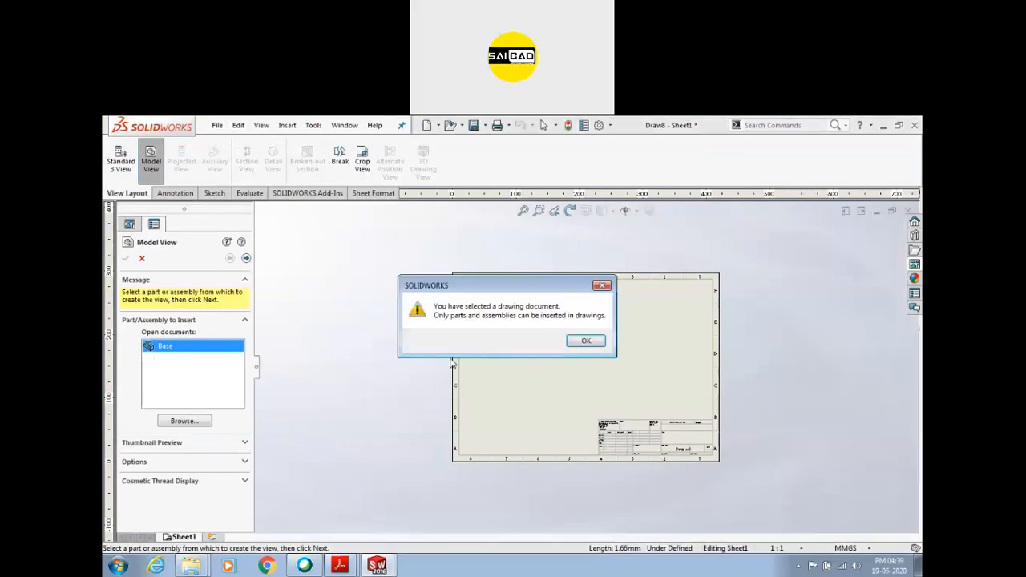
{"action": "left_click", "coordinate": [584, 342]}
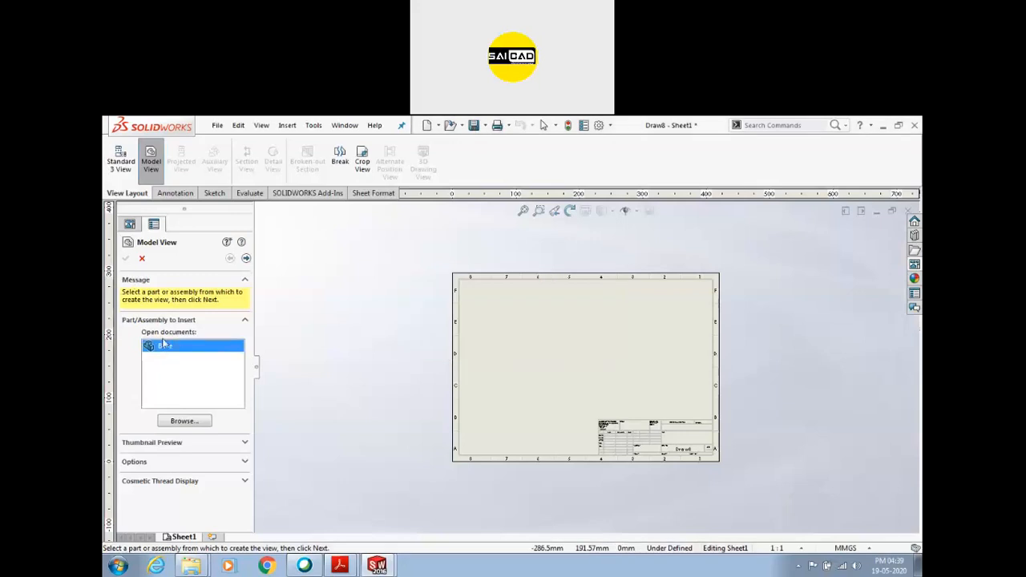
{"action": "double_click", "coordinate": [168, 350]}
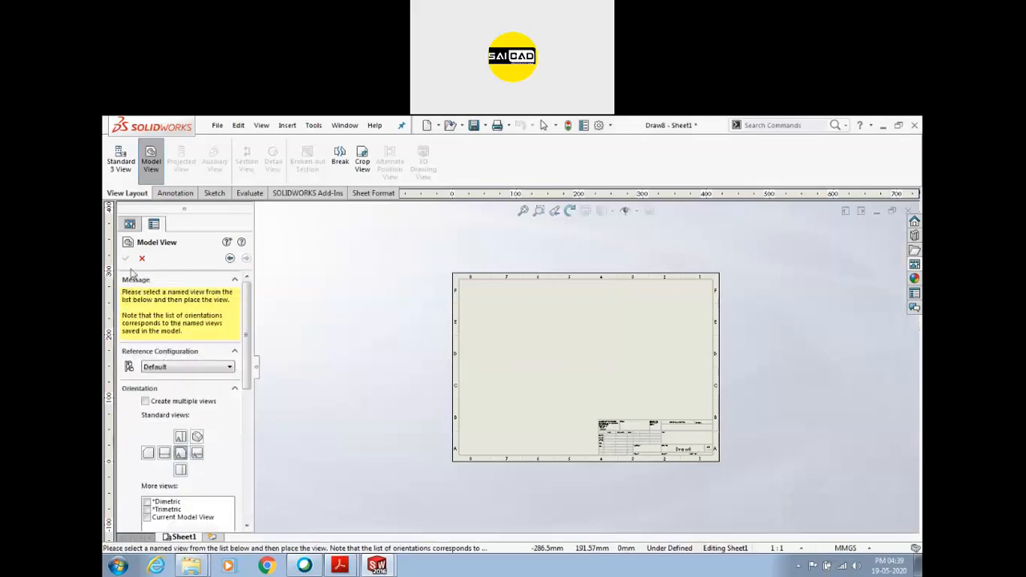
{"action": "left_click", "coordinate": [521, 370]}
{"action": "left_click", "coordinate": [632, 378]}
{"action": "left_click", "coordinate": [513, 274]}
{"action": "left_click", "coordinate": [573, 268]}
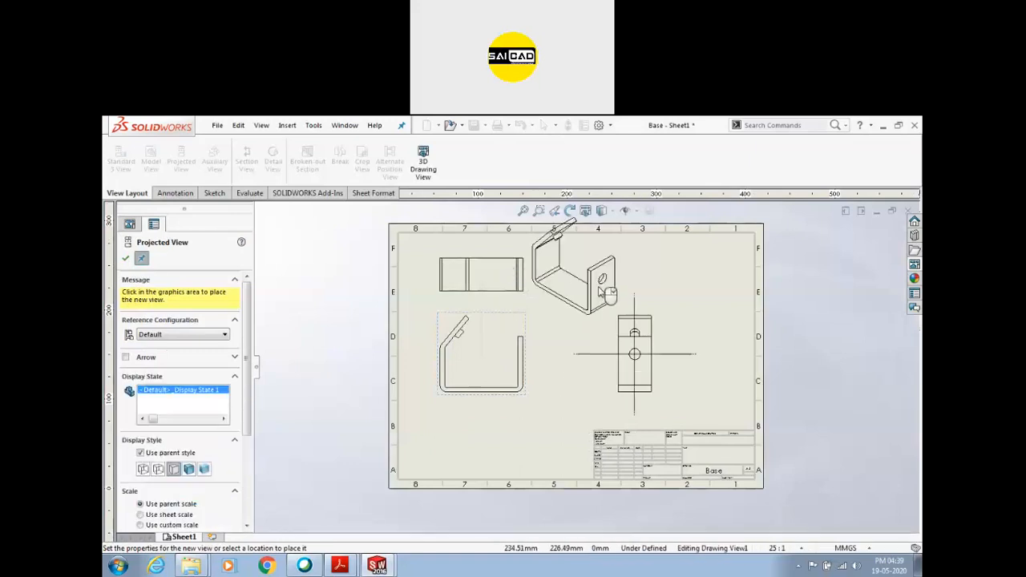
{"action": "key", "text": "Escape"}
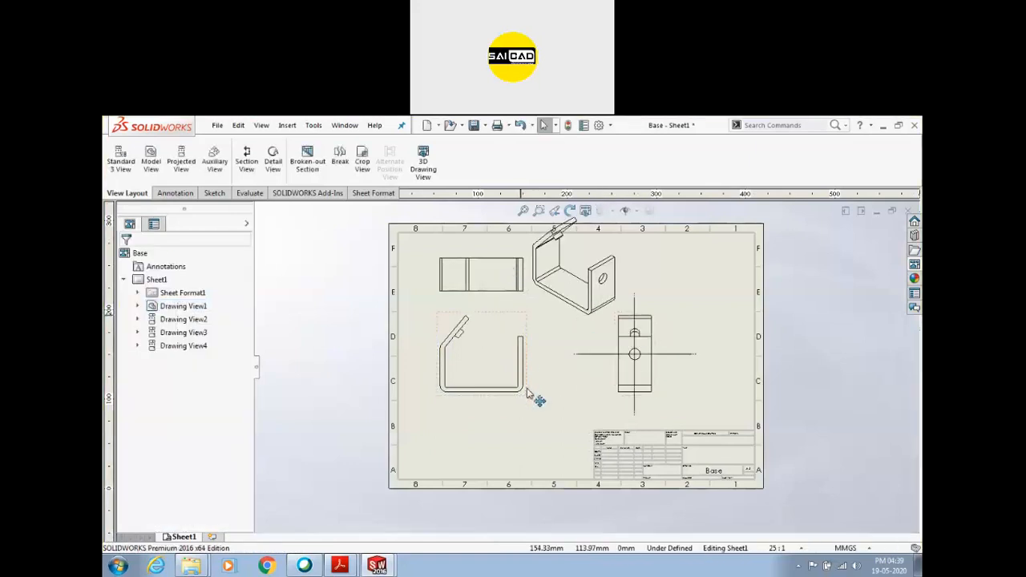
Step: Shift the front view toward the middle of the sheet and move the isometric view to the sheet's upper-right corner
{"action": "left_click_drag", "start_coordinate": [534, 404], "coordinate": [592, 410]}
{"action": "left_click", "coordinate": [618, 305]}
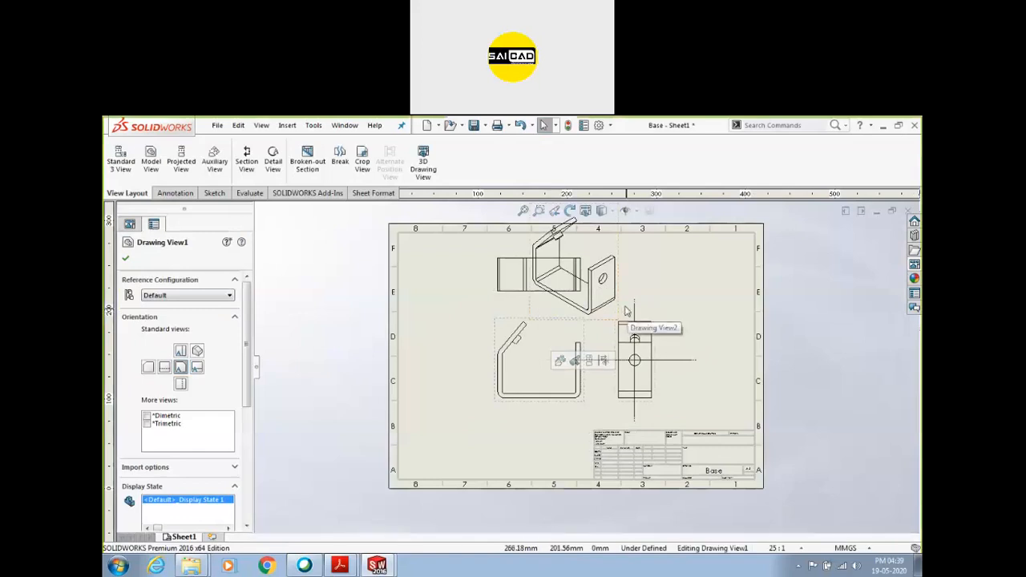
{"action": "mouse_move", "coordinate": [618, 304]}
{"action": "left_mouse_down"}
{"action": "mouse_move", "coordinate": [699, 301]}
{"action": "mouse_move", "coordinate": [748, 328]}
{"action": "left_mouse_up"}
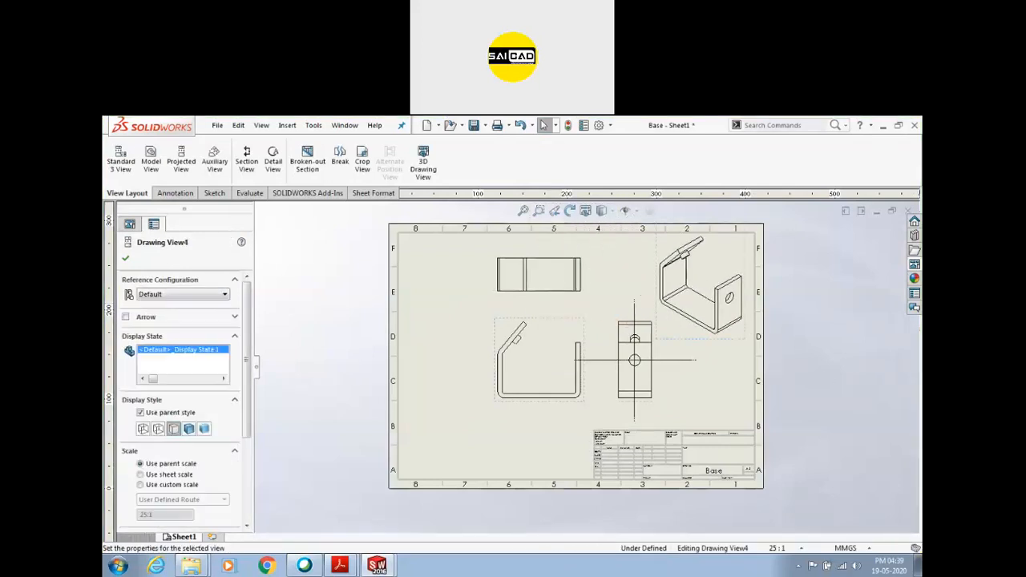
{"action": "left_click", "coordinate": [483, 377]}
Step: Create an auxiliary view from the front view's slanted flange edge and place it above and left of the front view
{"action": "scroll", "coordinate": [486, 374], "scroll_direction": "down", "scroll_amount": 1}
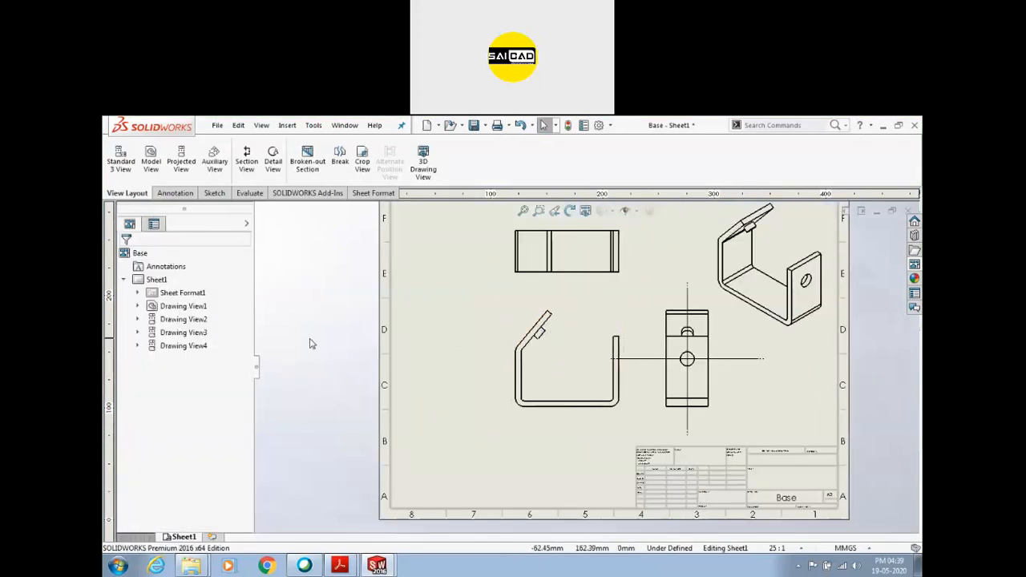
{"action": "left_click", "coordinate": [213, 160]}
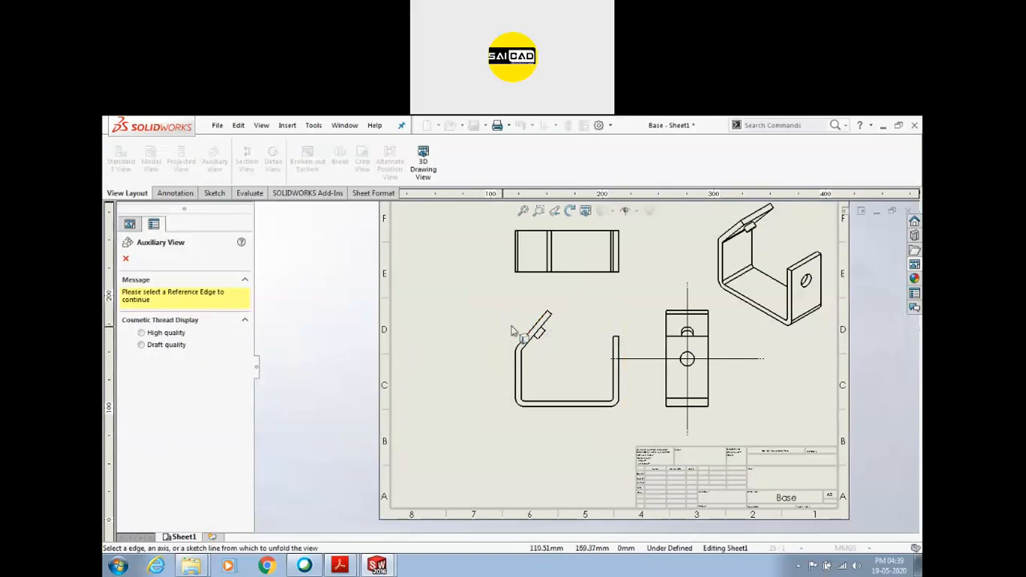
{"action": "left_click", "coordinate": [535, 329]}
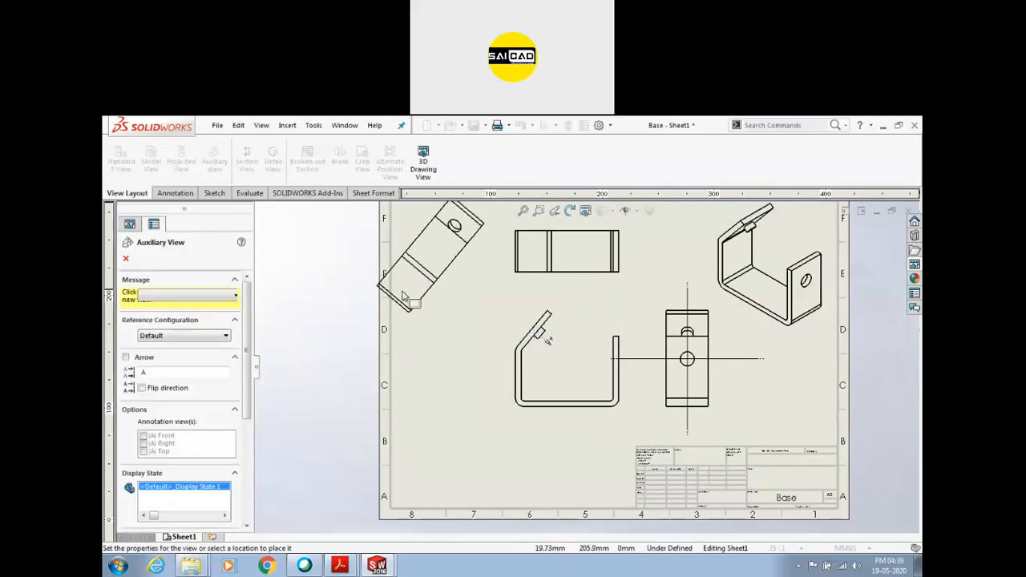
{"action": "left_click", "coordinate": [434, 316]}
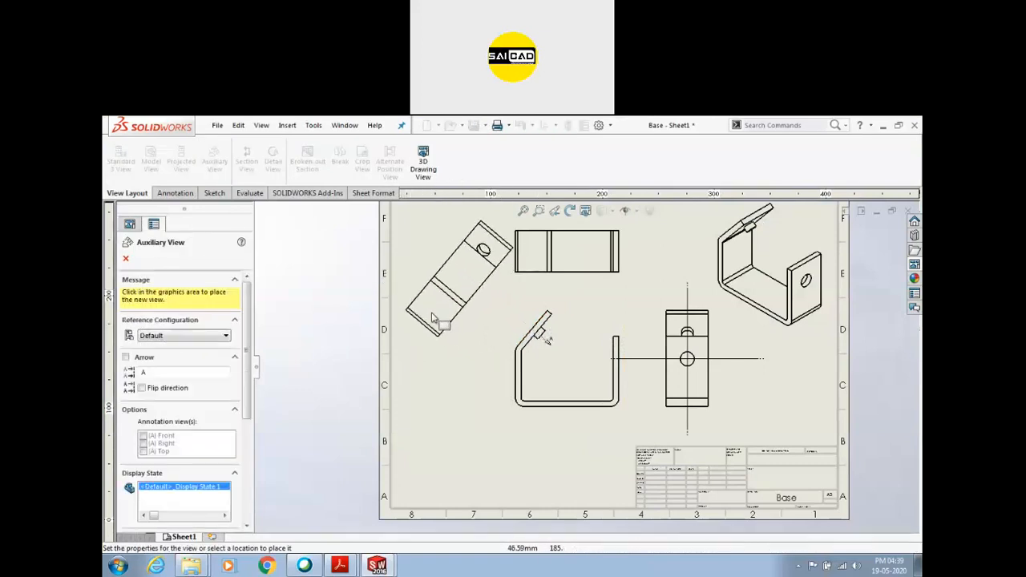
{"action": "left_click", "coordinate": [451, 347]}
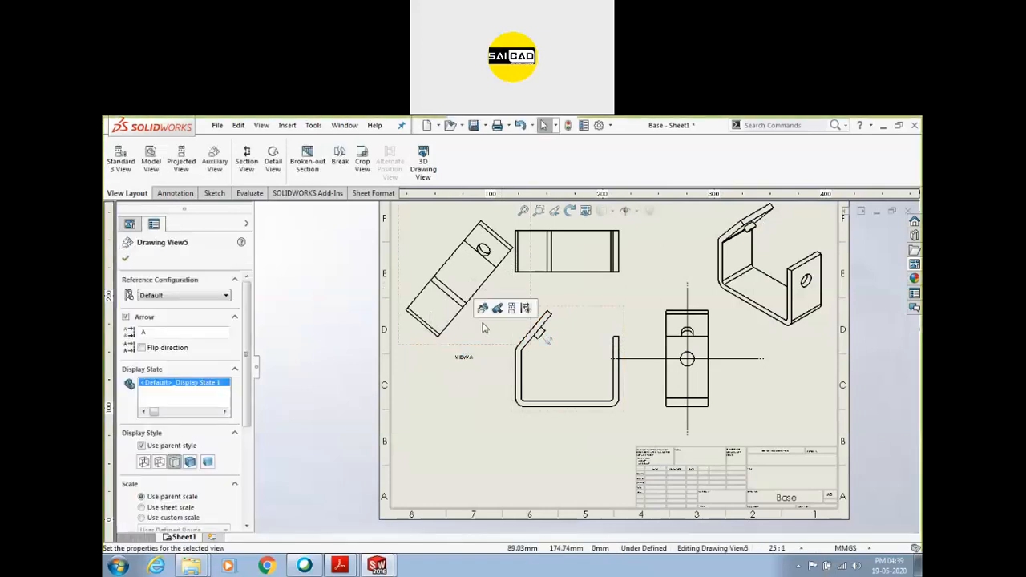
Step: Break the auxiliary view's alignment and move it to the sheet's lower-left corner
{"action": "right_click", "coordinate": [488, 304]}
{"action": "mouse_move", "coordinate": [551, 295]}
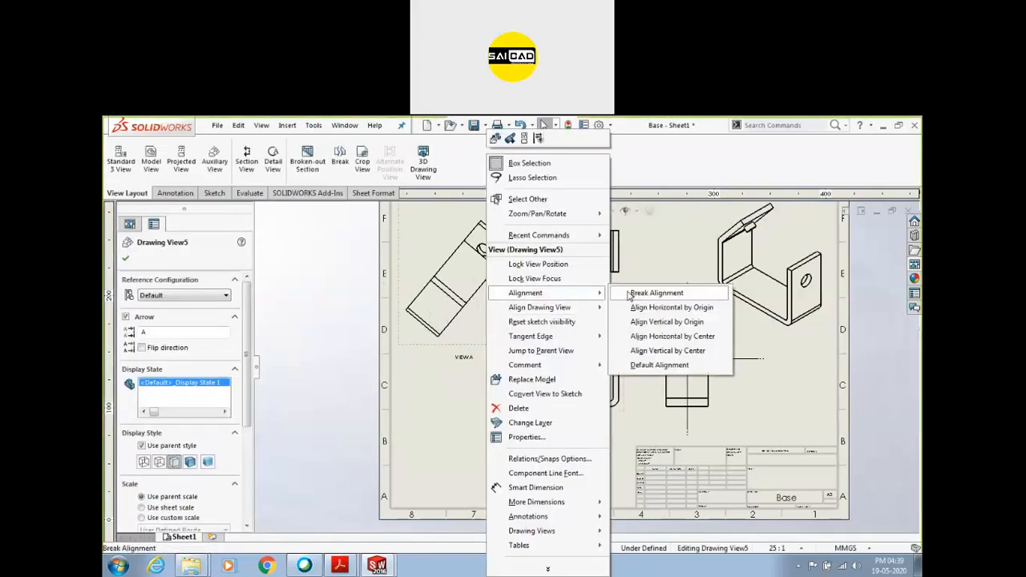
{"action": "left_click", "coordinate": [634, 293]}
{"action": "left_click_drag", "start_coordinate": [507, 357], "coordinate": [497, 513]}
{"action": "left_click", "coordinate": [556, 470]}
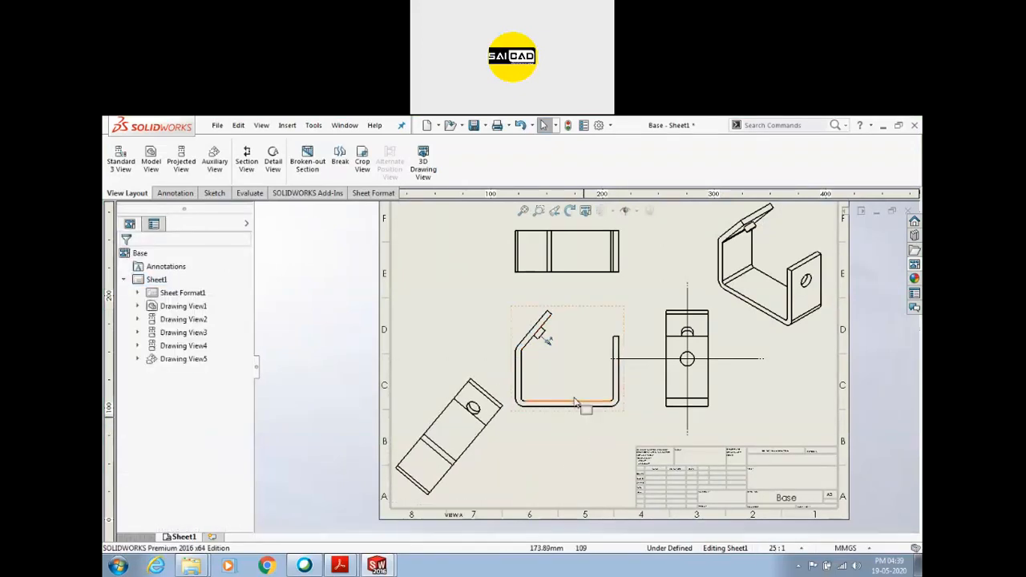
Step: Set the auxiliary view's display style to Hidden Lines Visible
{"action": "scroll", "coordinate": [533, 413], "scroll_direction": "down", "scroll_amount": 4}
{"action": "left_click", "coordinate": [529, 393]}
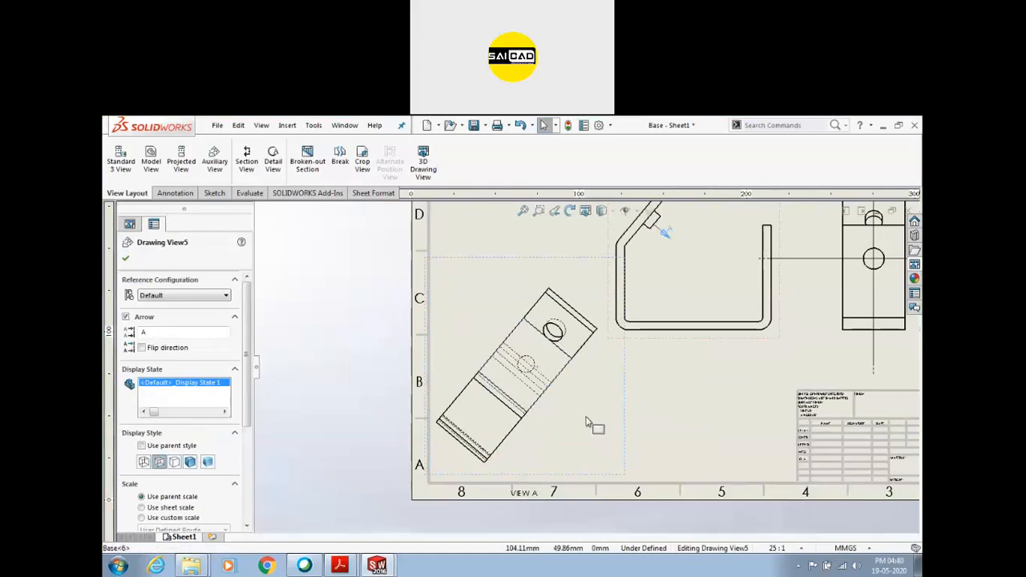
{"action": "scroll", "coordinate": [533, 373], "scroll_direction": "down", "scroll_amount": 3}
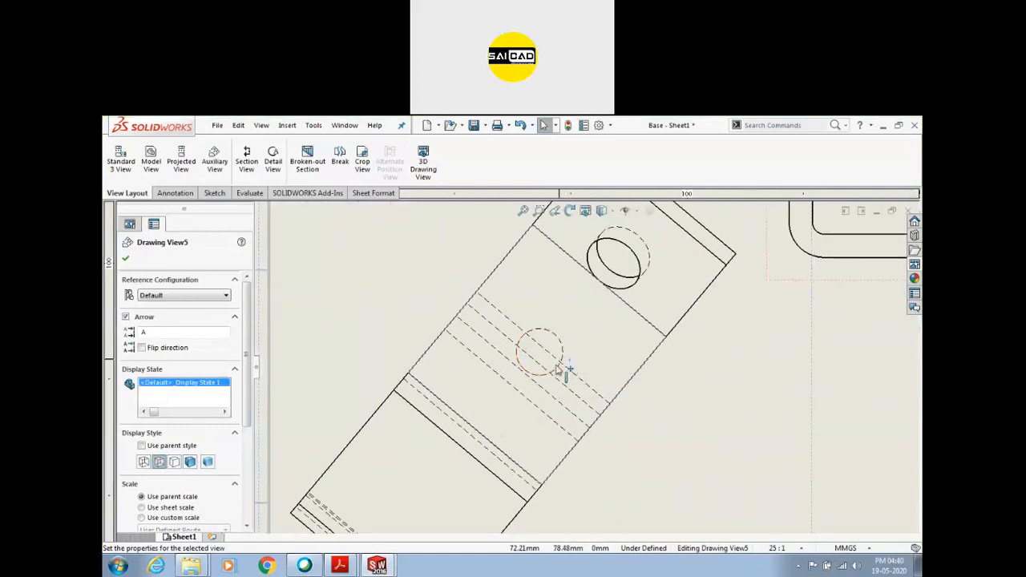
{"action": "scroll", "coordinate": [517, 337], "scroll_direction": "up", "scroll_amount": 3}
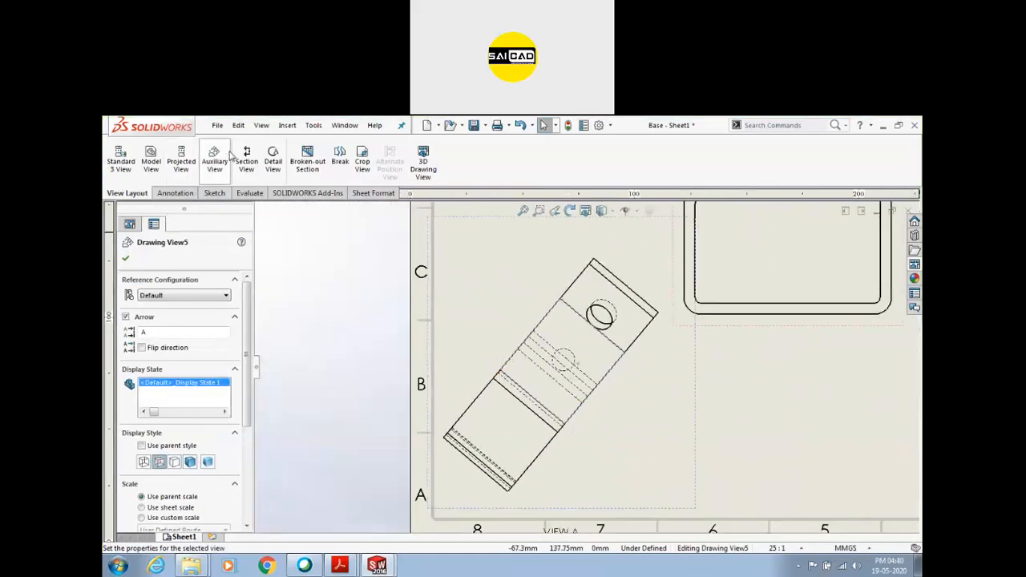
Step: Dimension the diameter of the hidden boss circle in the auxiliary view, placing the text beside the part
{"action": "left_click", "coordinate": [214, 193]}
{"action": "left_click", "coordinate": [123, 156]}
{"action": "scroll", "coordinate": [530, 306], "scroll_direction": "down", "scroll_amount": 2}
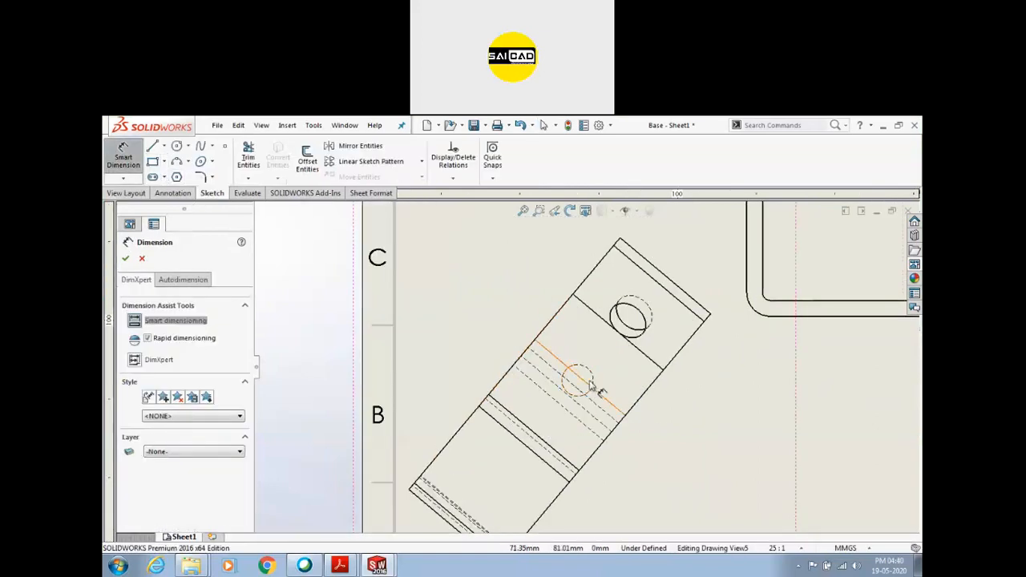
{"action": "left_click", "coordinate": [593, 383]}
{"action": "left_click", "coordinate": [689, 417]}
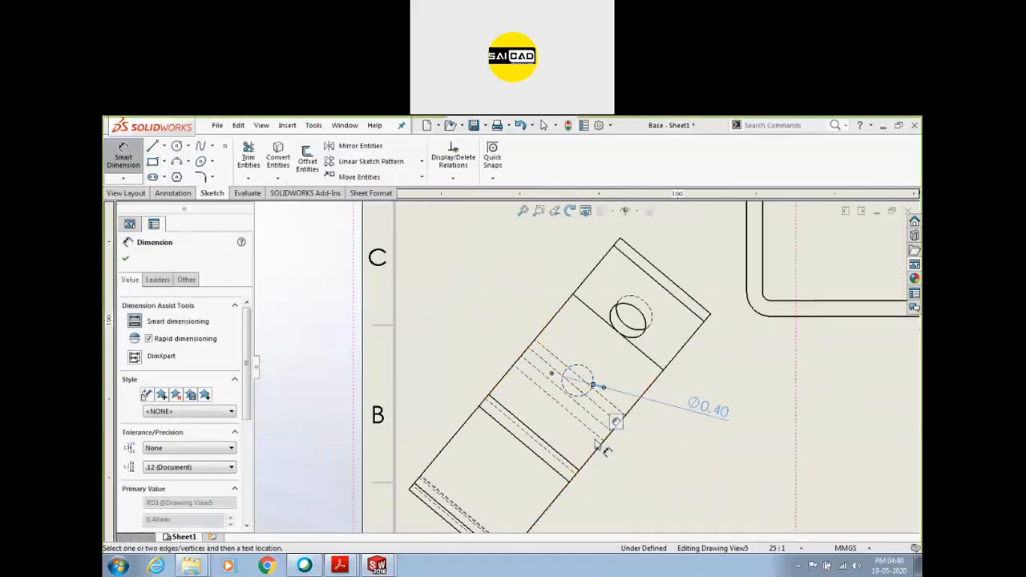
Step: Dimension the distance from the auxiliary view's long side edge to the centre of the hidden boss circle
{"action": "scroll", "coordinate": [593, 373], "scroll_direction": "up", "scroll_amount": 3}
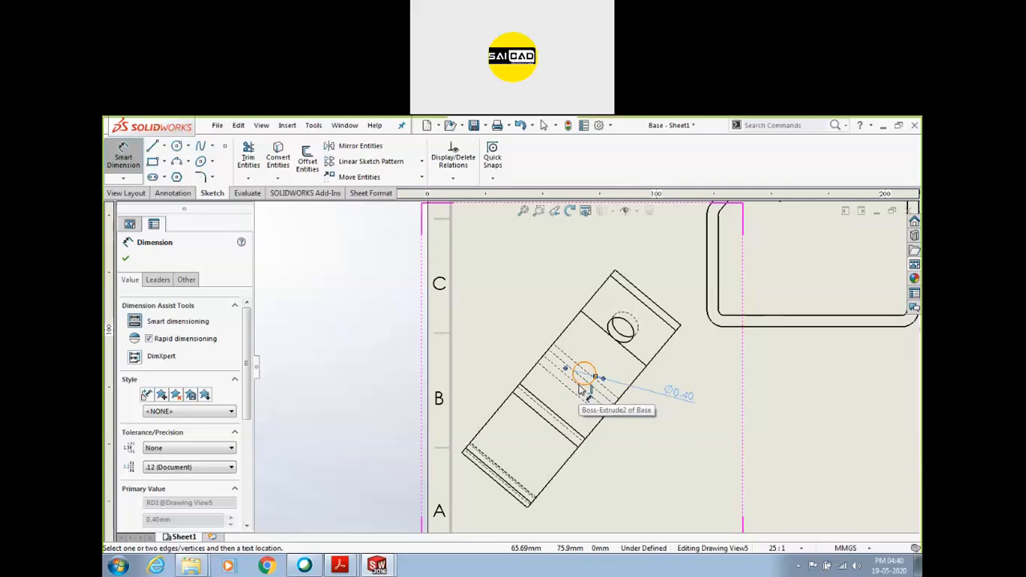
{"action": "scroll", "coordinate": [614, 362], "scroll_direction": "down", "scroll_amount": 2}
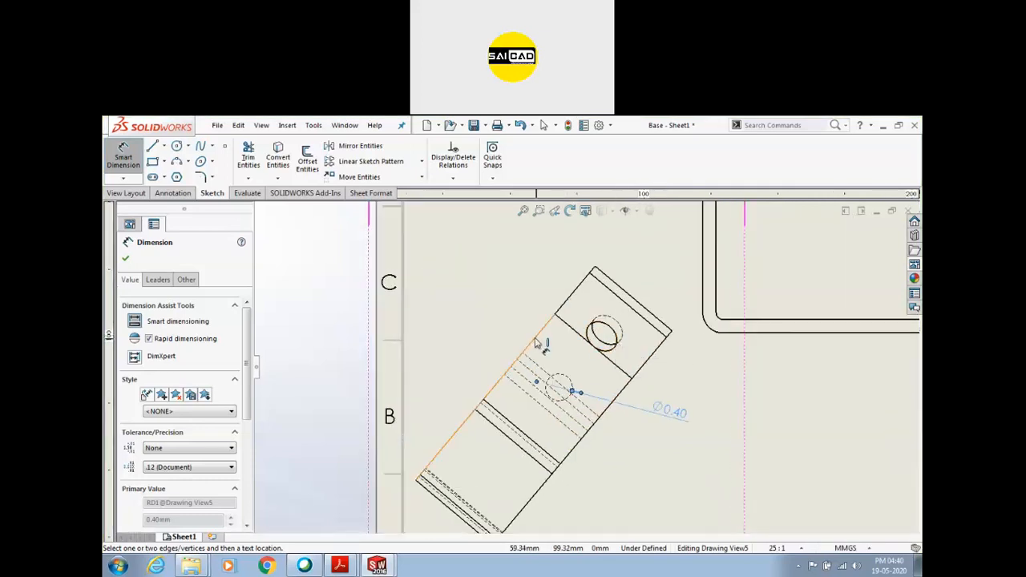
{"action": "left_click", "coordinate": [535, 344]}
{"action": "left_click", "coordinate": [561, 386]}
{"action": "left_click", "coordinate": [567, 343]}
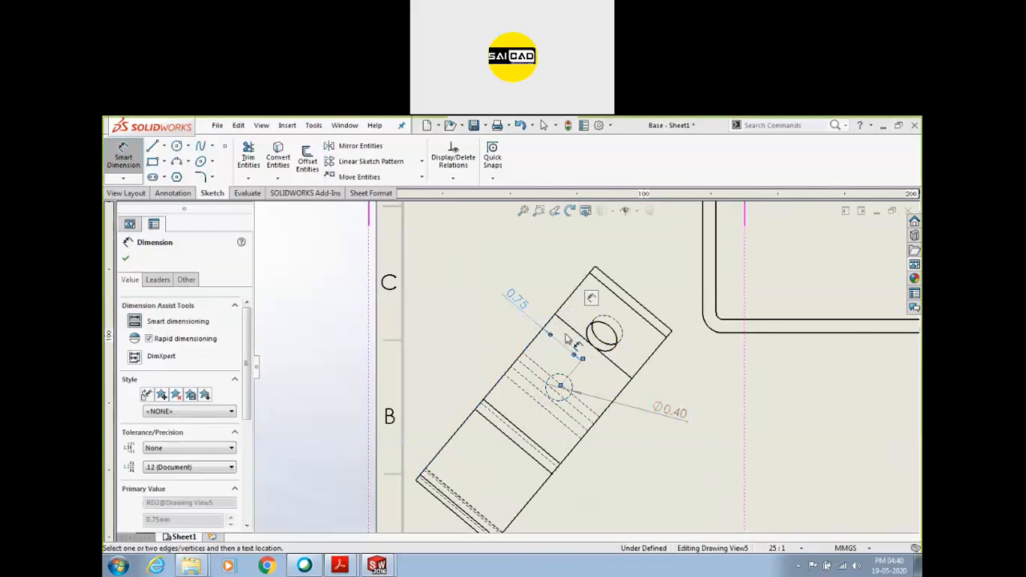
Step: Dimension the boss circle's distance from the cross line below the elliptical hole, and reposition the side-edge dimension inside the auxiliary view
{"action": "left_click", "coordinate": [572, 333]}
{"action": "left_click", "coordinate": [560, 387]}
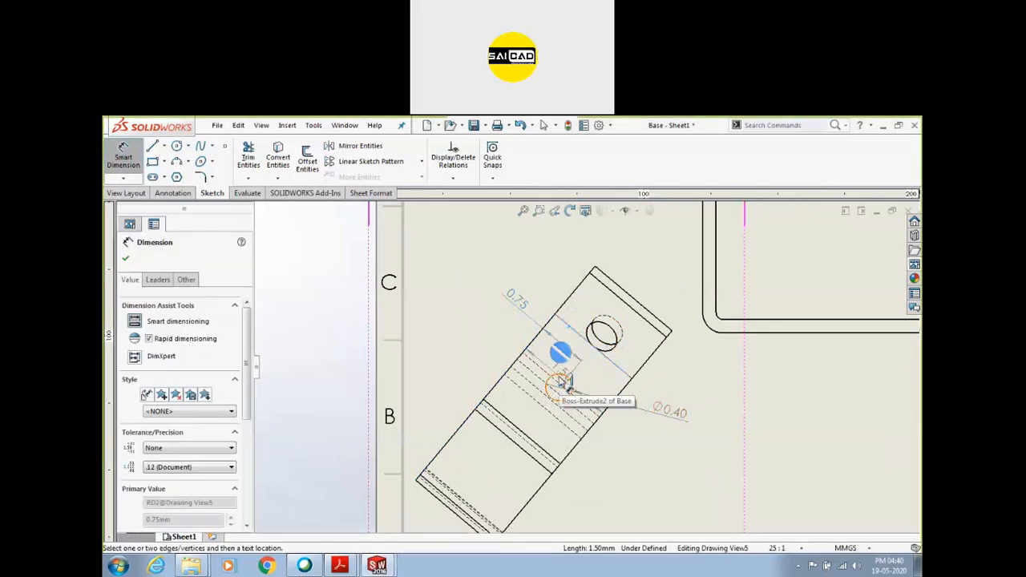
{"action": "left_click", "coordinate": [473, 314]}
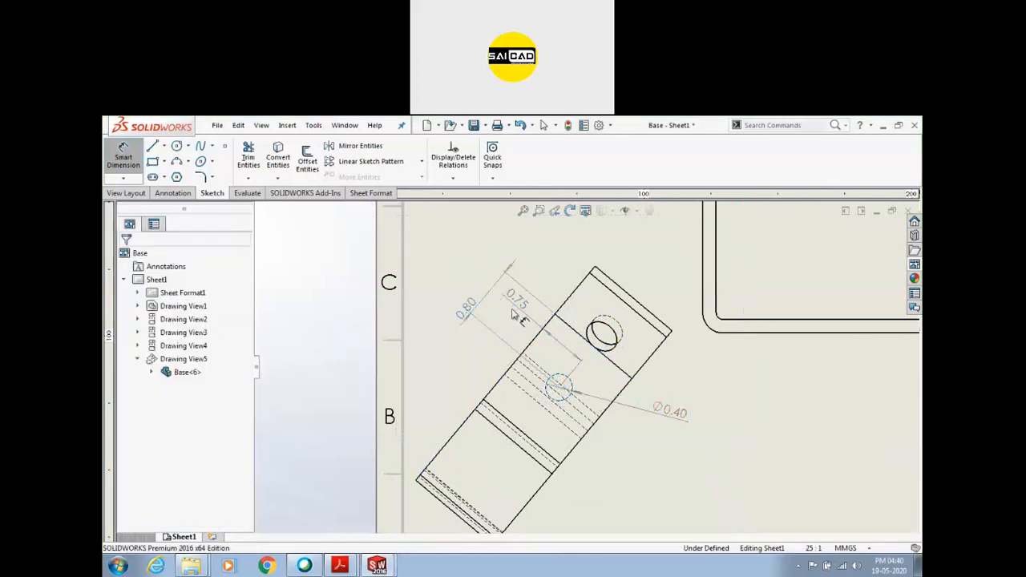
{"action": "key", "text": "Escape"}
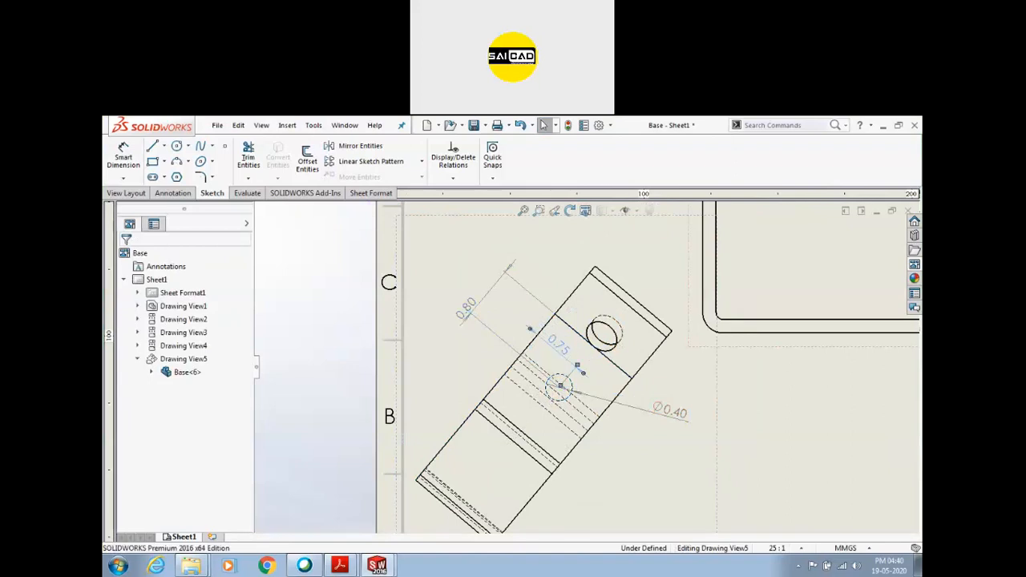
{"action": "left_click", "coordinate": [471, 351]}
{"action": "scroll", "coordinate": [579, 372], "scroll_direction": "down", "scroll_amount": 1}
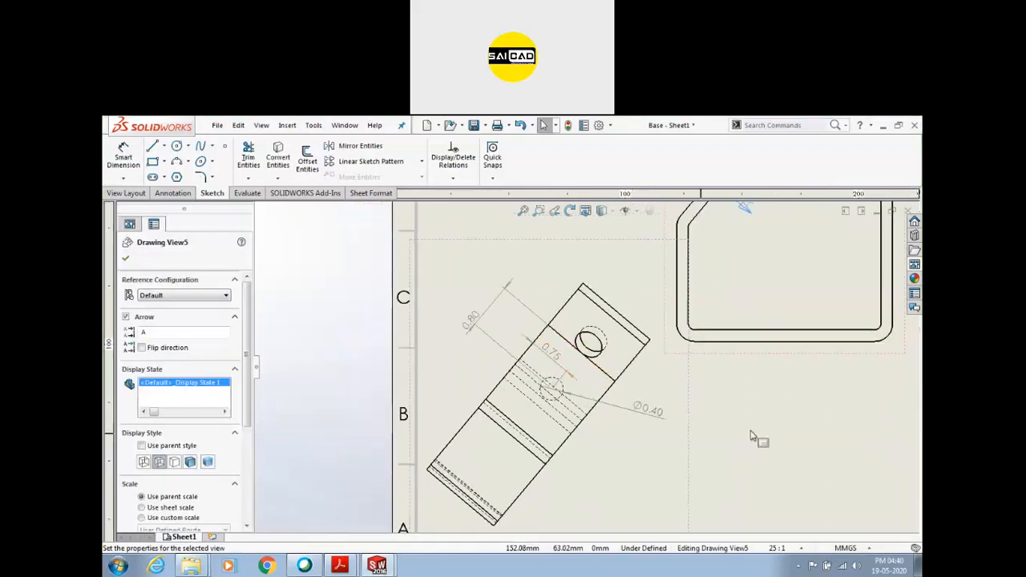
{"action": "left_click", "coordinate": [751, 433]}
Step: Examine the whole sheet and the front view's slanted flange with its auxiliary view arrow
{"action": "scroll", "coordinate": [609, 439], "scroll_direction": "down", "scroll_amount": 3}
{"action": "scroll", "coordinate": [664, 367], "scroll_direction": "down", "scroll_amount": 1}
{"action": "scroll", "coordinate": [678, 257], "scroll_direction": "down", "scroll_amount": 1}
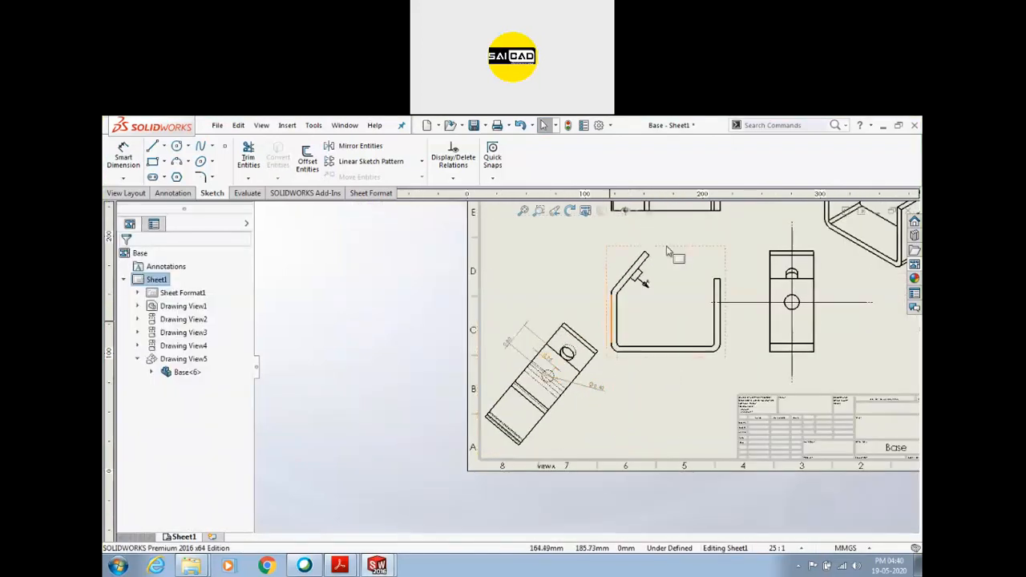
{"action": "scroll", "coordinate": [678, 265], "scroll_direction": "down", "scroll_amount": 1}
{"action": "key", "text": "f"}
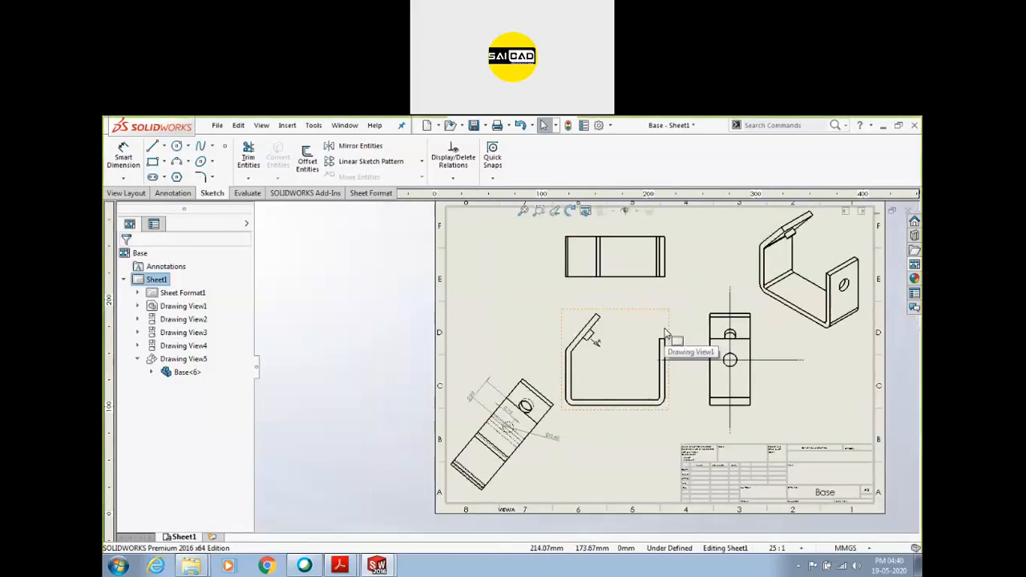
{"action": "left_click", "coordinate": [133, 194]}
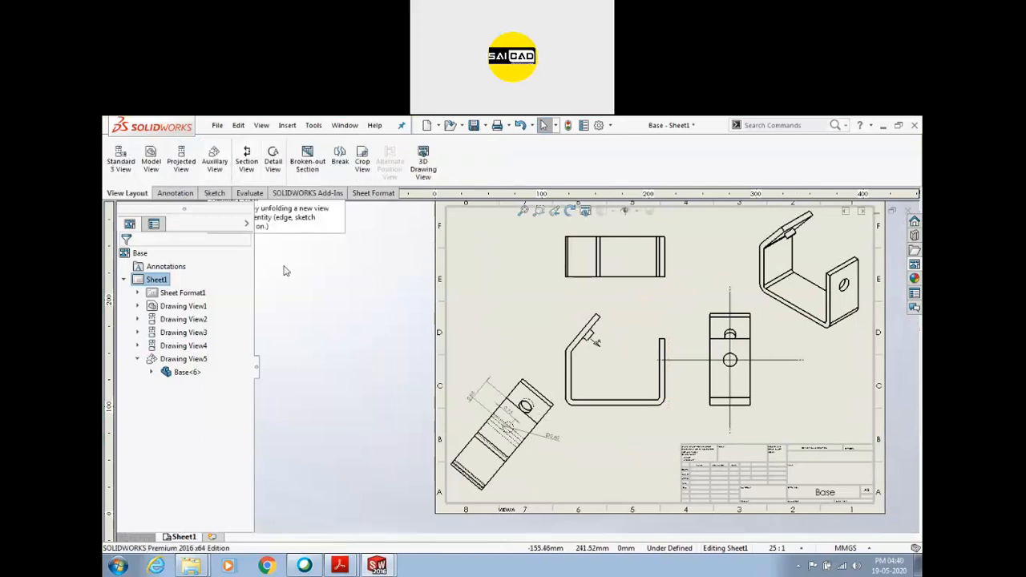
{"action": "scroll", "coordinate": [591, 337], "scroll_direction": "up", "scroll_amount": 3}
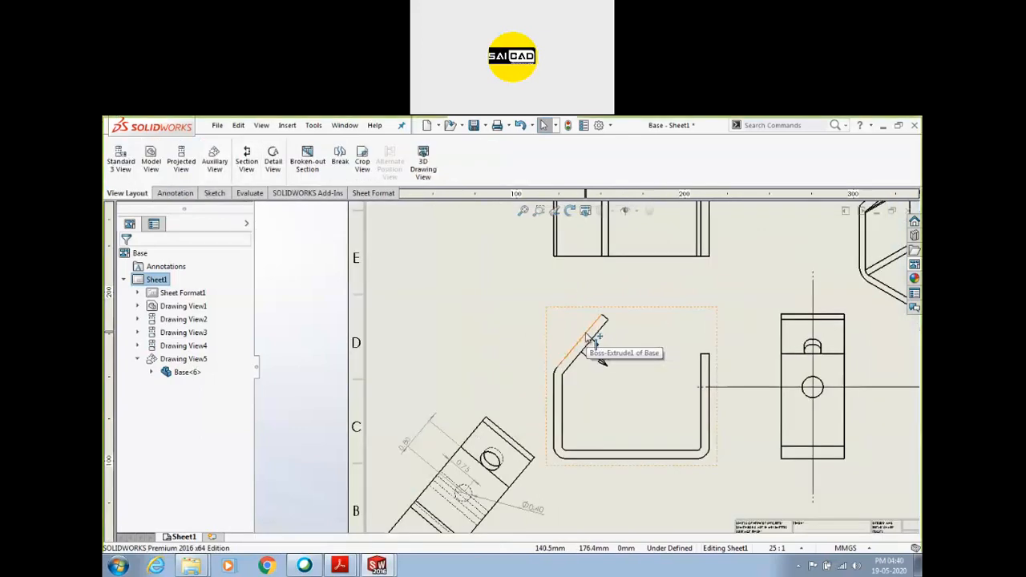
{"action": "scroll", "coordinate": [550, 347], "scroll_direction": "down", "scroll_amount": 5}
{"action": "scroll", "coordinate": [529, 385], "scroll_direction": "up", "scroll_amount": 5}
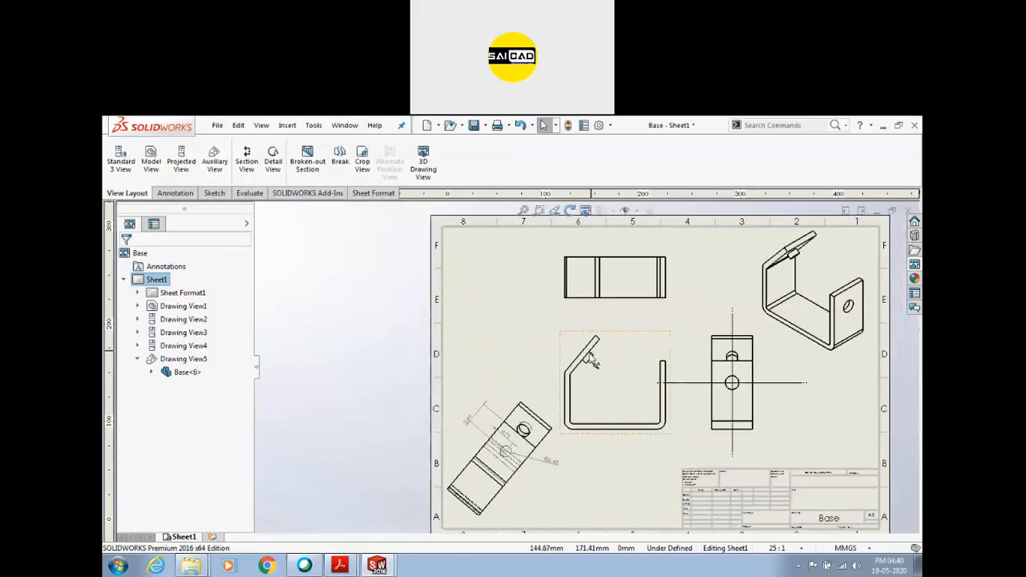
{"action": "scroll", "coordinate": [510, 399], "scroll_direction": "down", "scroll_amount": 5}
Step: Move the auxiliary view's VIEW A label up from the sheet border into the drawing area
{"action": "scroll", "coordinate": [572, 449], "scroll_direction": "up", "scroll_amount": 6}
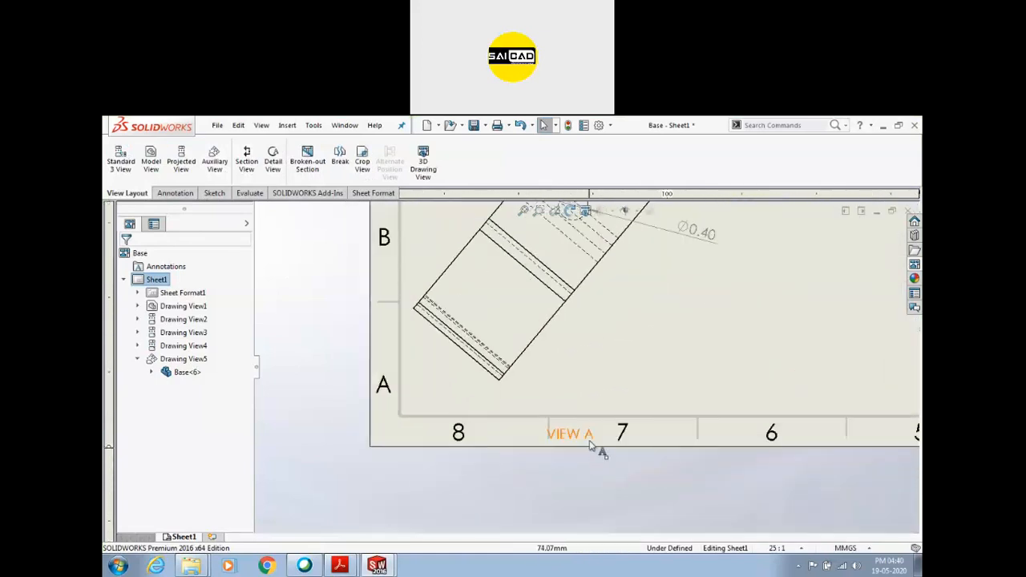
{"action": "left_click_drag", "start_coordinate": [583, 430], "coordinate": [590, 397]}
{"action": "scroll", "coordinate": [584, 370], "scroll_direction": "down", "scroll_amount": 4}
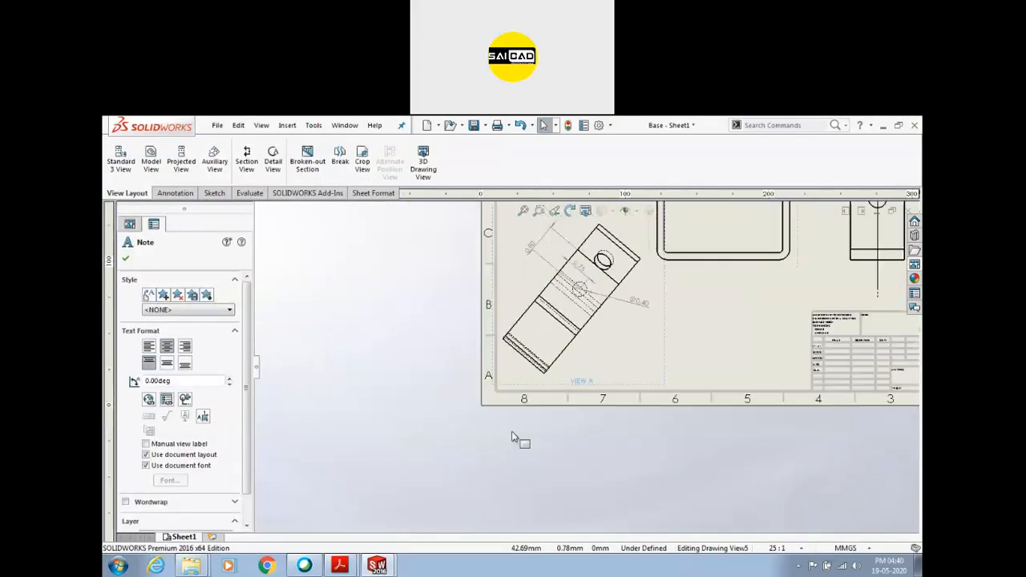
{"action": "left_click", "coordinate": [687, 343]}
{"action": "scroll", "coordinate": [570, 422], "scroll_direction": "down", "scroll_amount": 4}
{"action": "scroll", "coordinate": [638, 293], "scroll_direction": "up", "scroll_amount": 7}
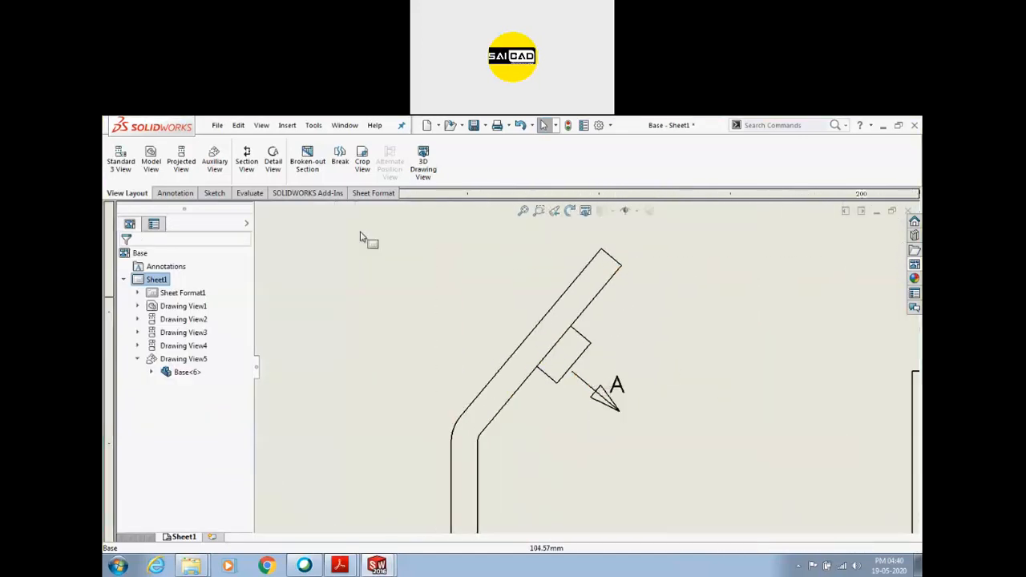
{"action": "scroll", "coordinate": [488, 355], "scroll_direction": "down", "scroll_amount": 5}
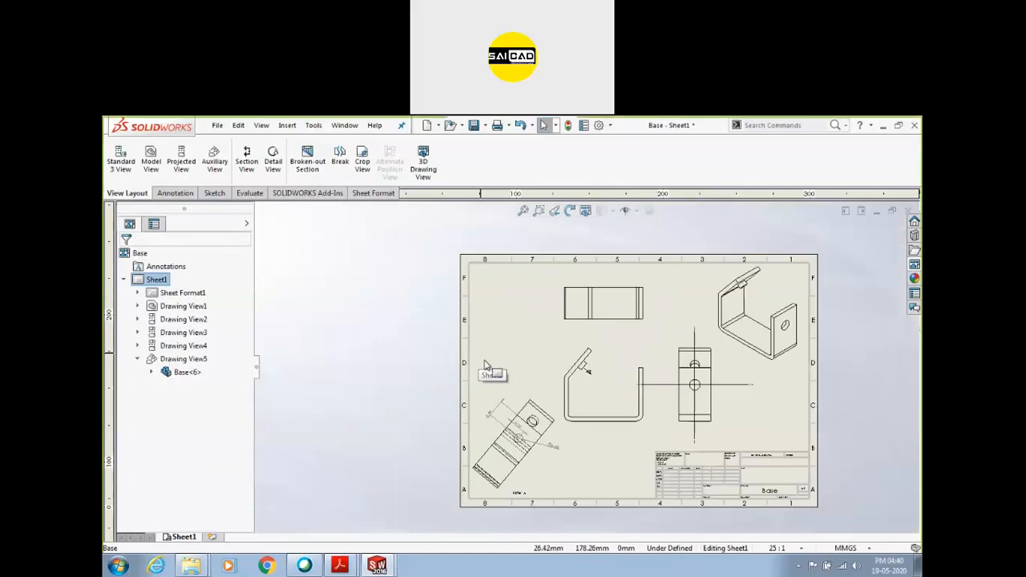
Step: Close the Base drawing and the Base part
{"action": "scroll", "coordinate": [538, 462], "scroll_direction": "up", "scroll_amount": 2}
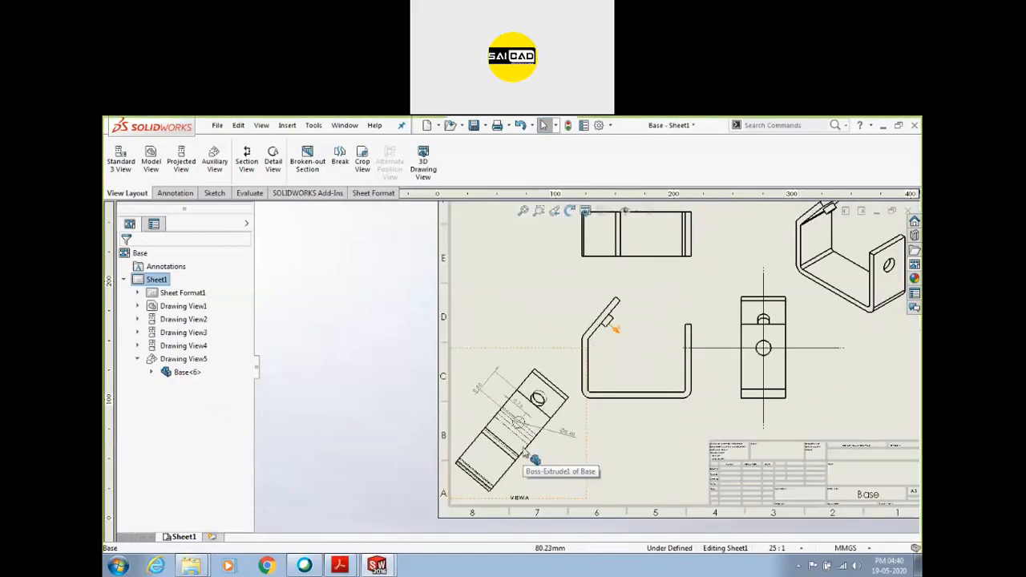
{"action": "scroll", "coordinate": [396, 480], "scroll_direction": "down", "scroll_amount": 4}
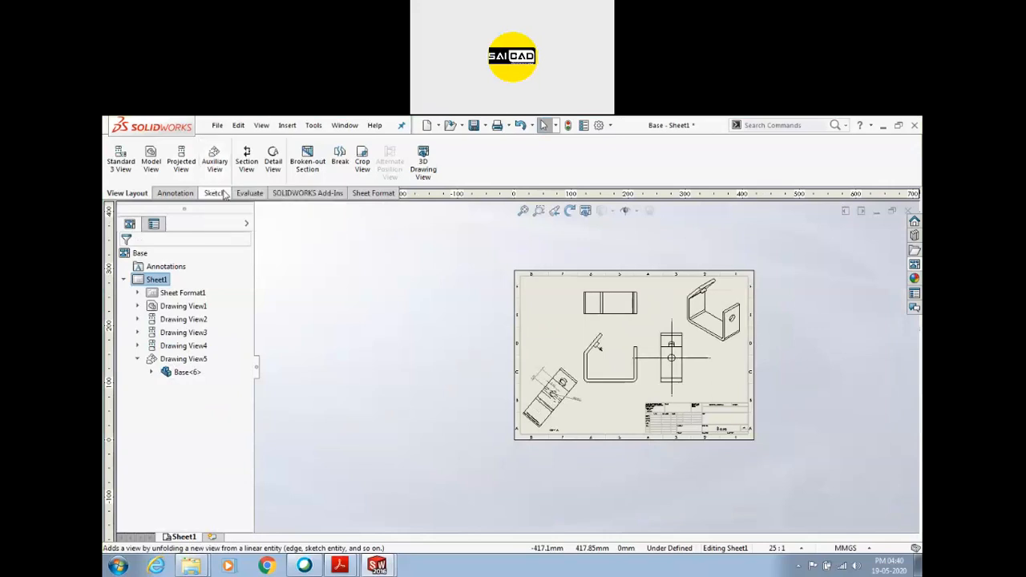
{"action": "scroll", "coordinate": [838, 302], "scroll_direction": "down", "scroll_amount": 1}
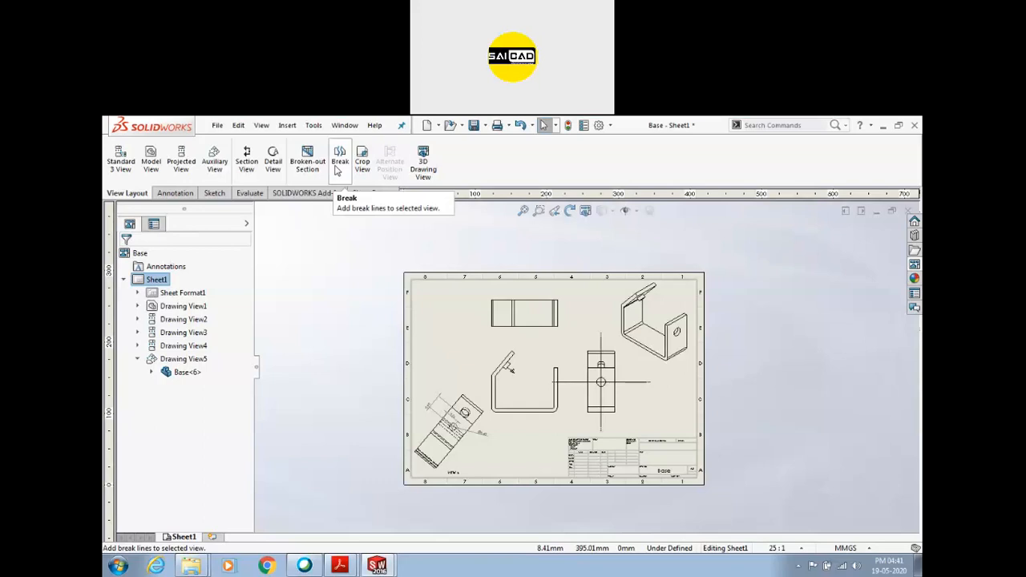
{"action": "left_click", "coordinate": [327, 300]}
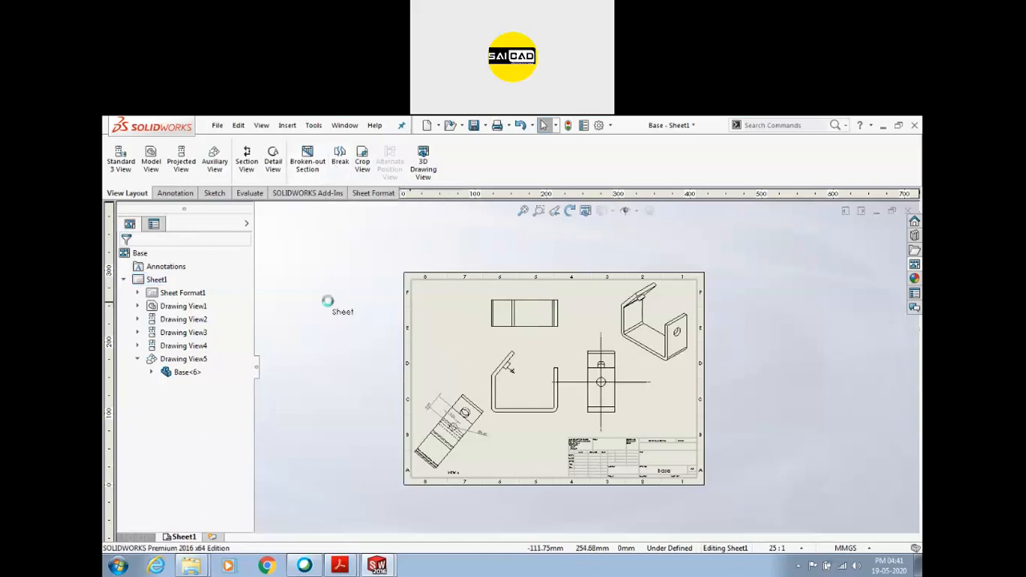
{"action": "left_click", "coordinate": [906, 211]}
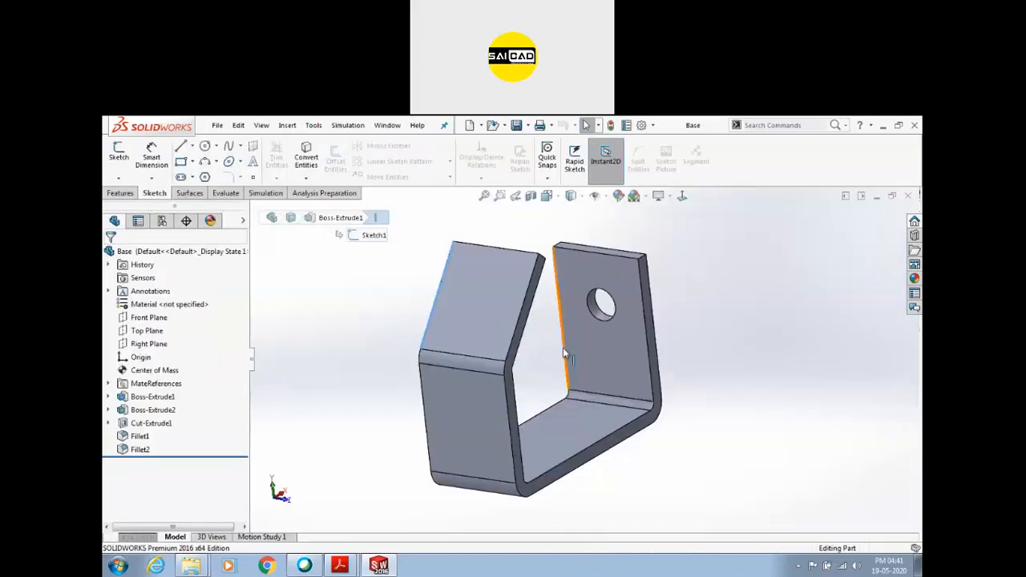
{"action": "left_click", "coordinate": [907, 195]}
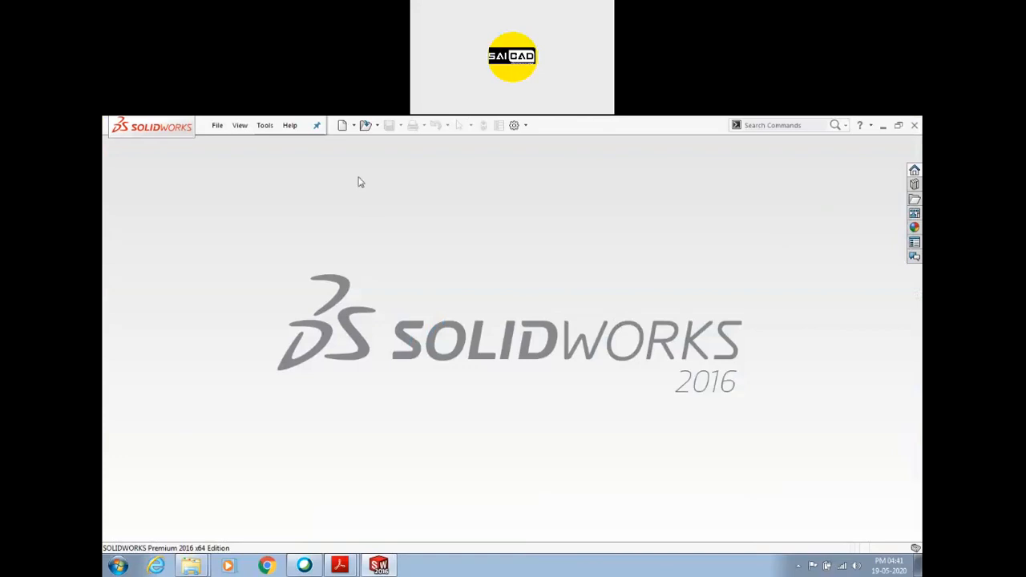
{"action": "left_click", "coordinate": [218, 125]}
{"action": "left_click", "coordinate": [241, 163]}
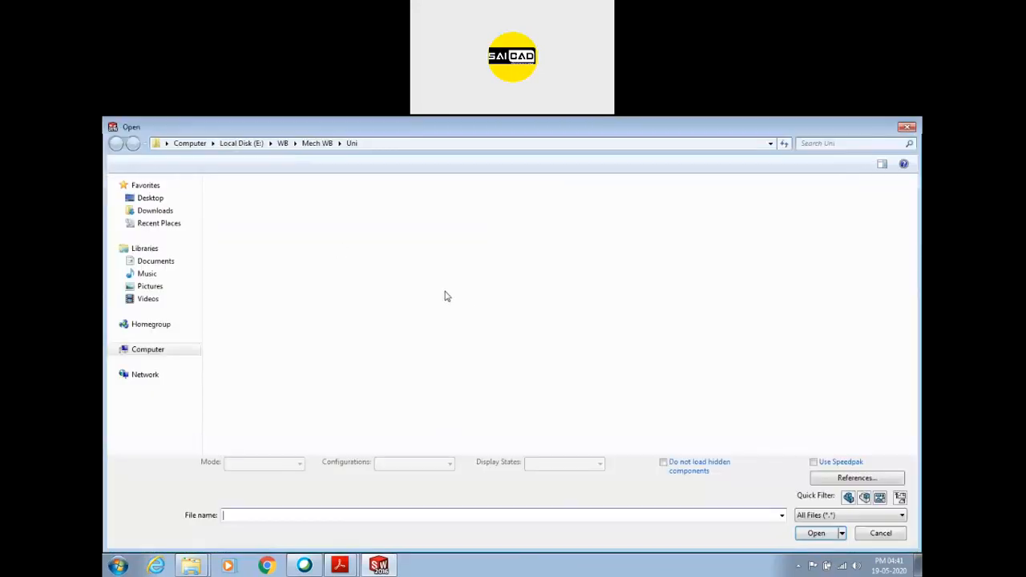
{"action": "left_click", "coordinate": [150, 198]}
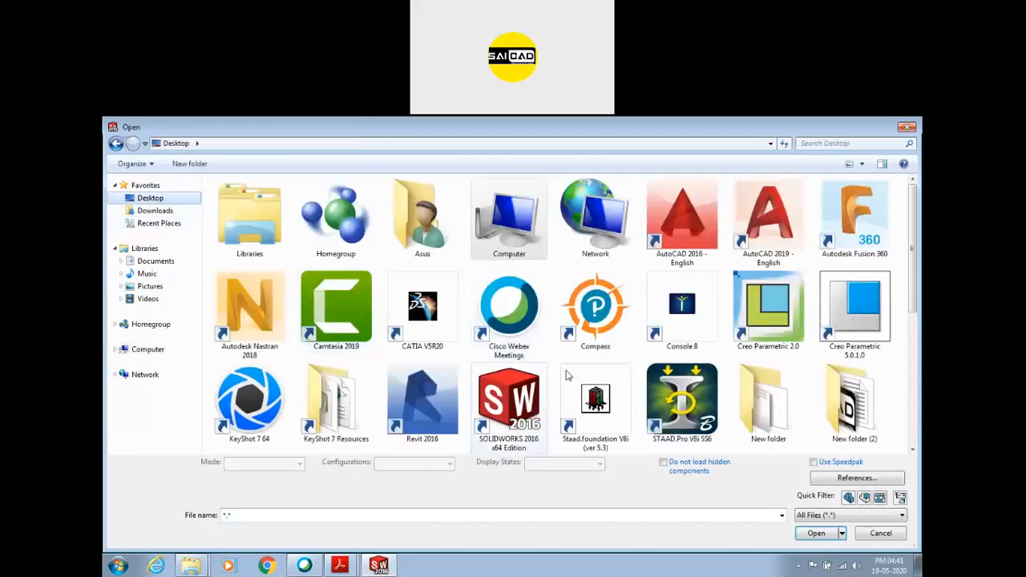
{"action": "scroll", "coordinate": [741, 380], "scroll_direction": "down", "scroll_amount": 3}
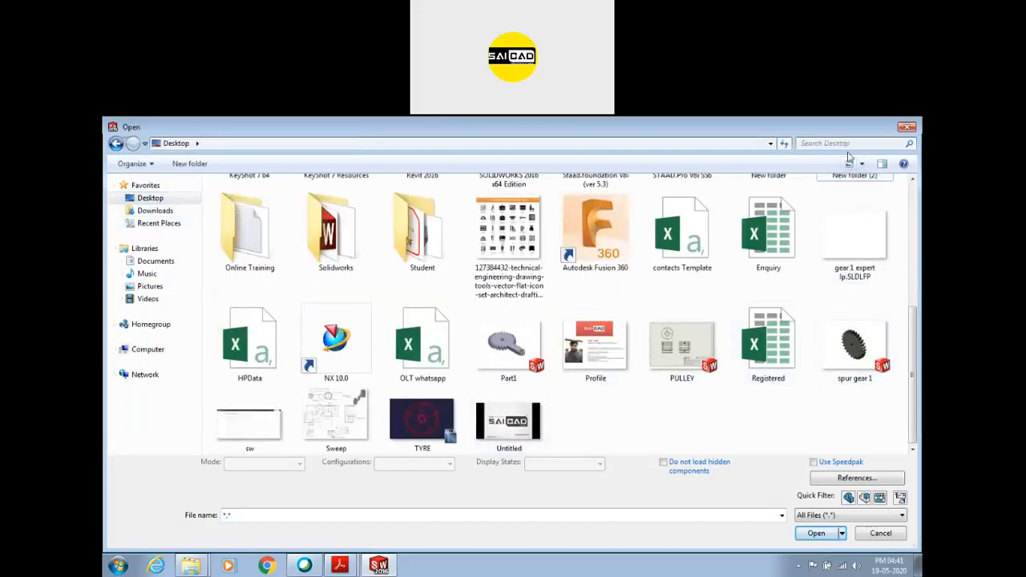
{"action": "left_click", "coordinate": [907, 128]}
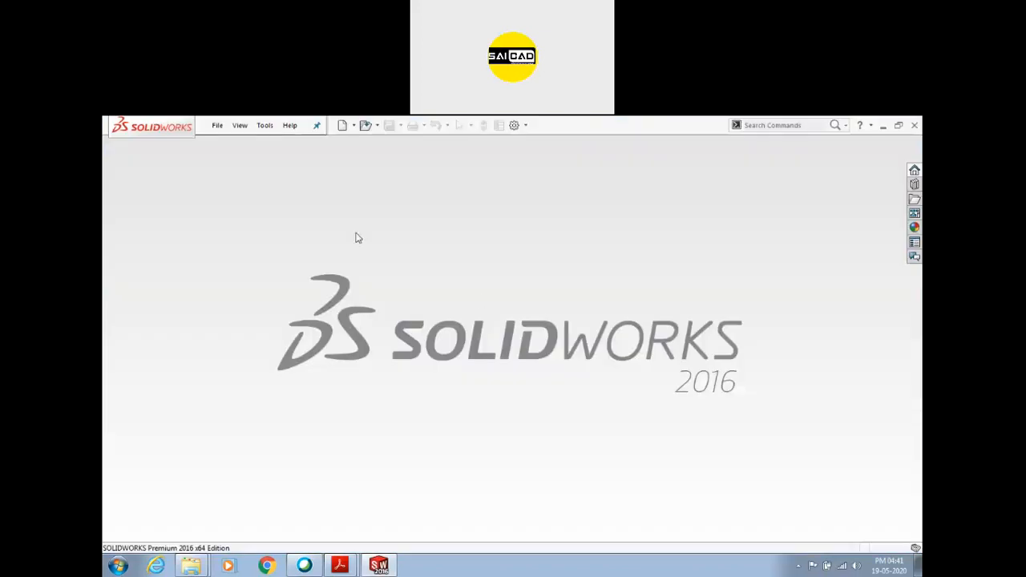
Step: Create a new part and sketch a circle about 39 mm in diameter on the Front Plane, centred on the origin
{"action": "left_click", "coordinate": [343, 126]}
{"action": "double_click", "coordinate": [399, 298]}
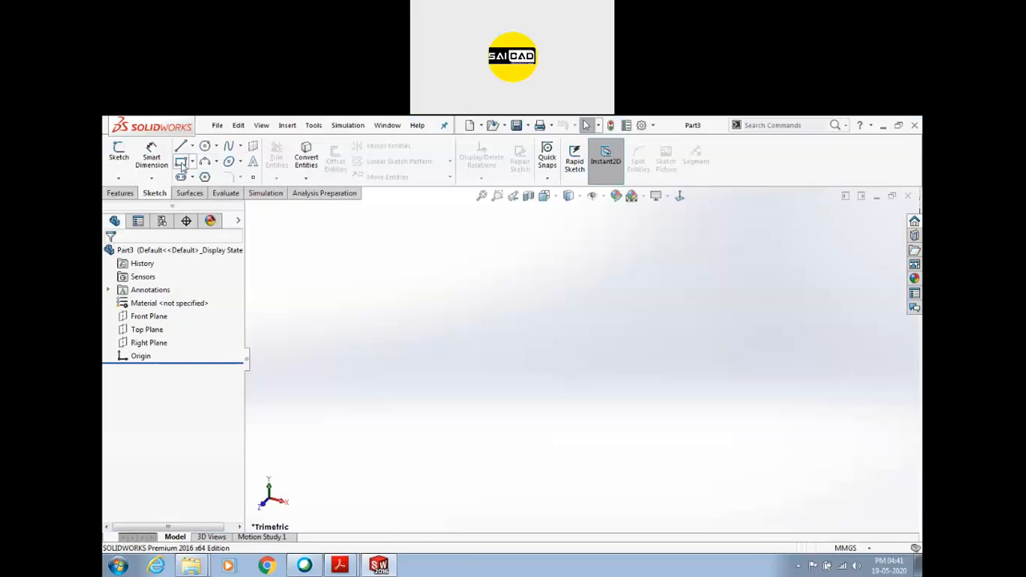
{"action": "left_click", "coordinate": [205, 147]}
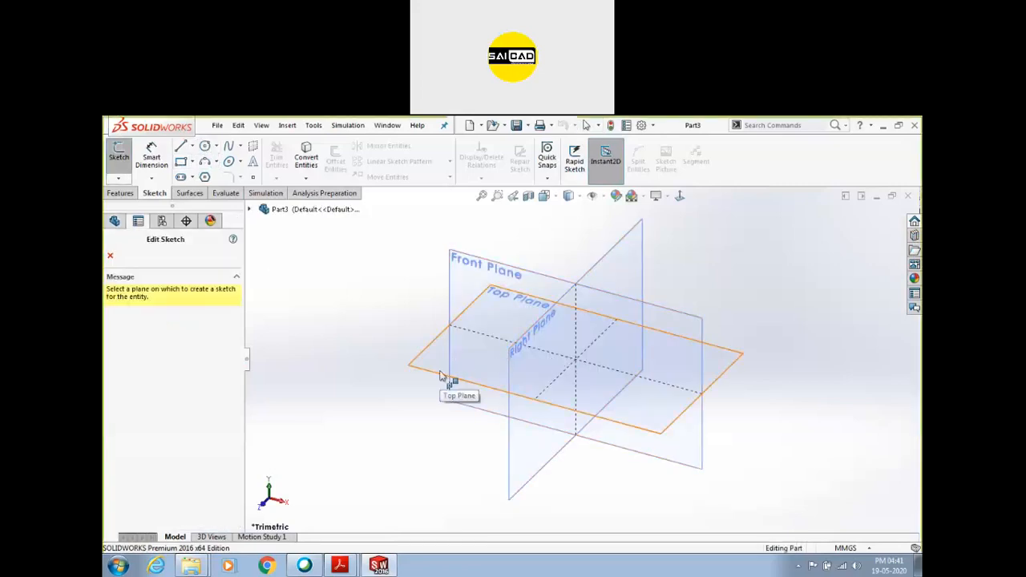
{"action": "left_click", "coordinate": [461, 277]}
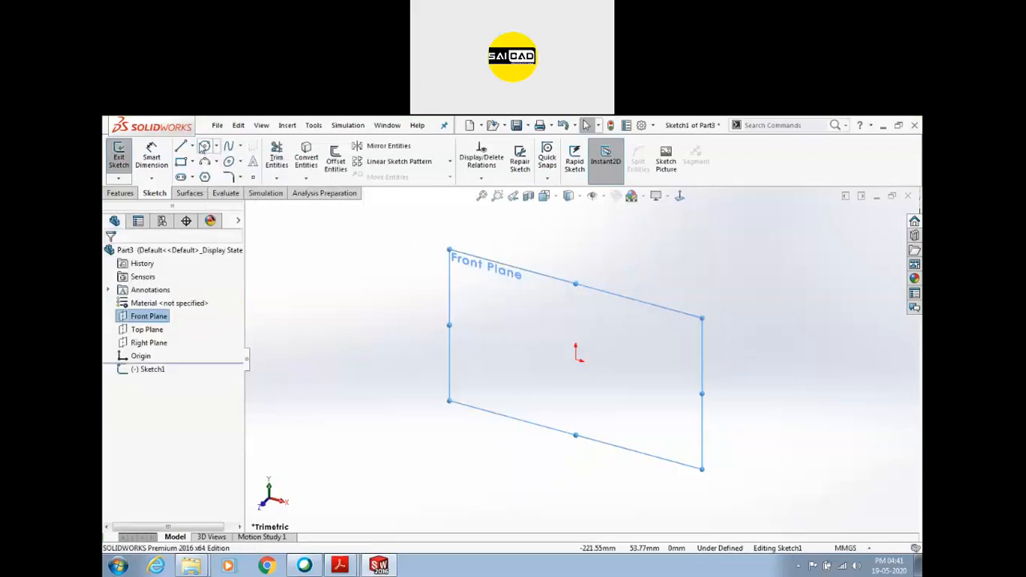
{"action": "left_click", "coordinate": [575, 357]}
{"action": "left_click", "coordinate": [595, 336]}
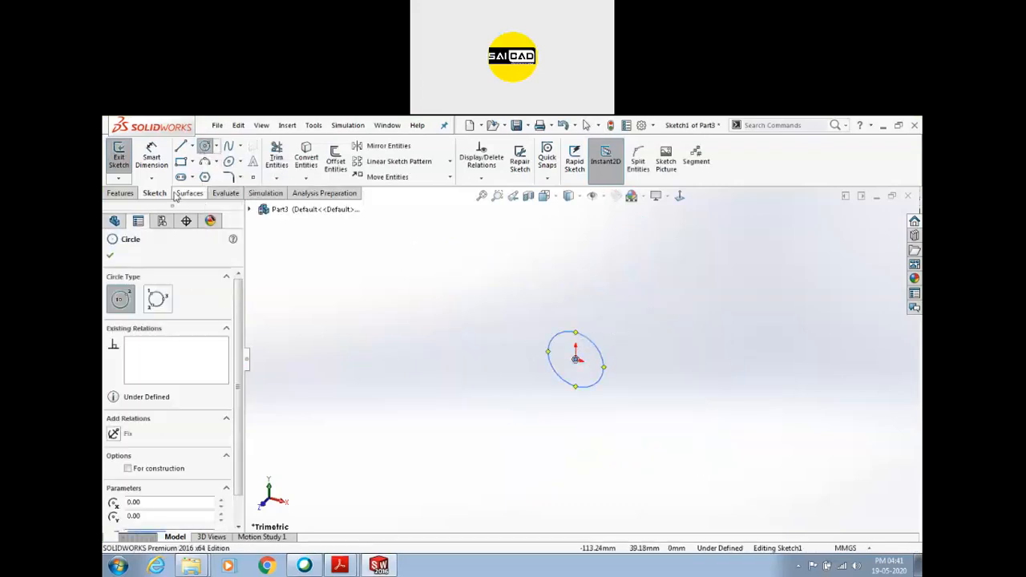
Step: Dimension the circle's diameter as 50 mm and exit the sketch
{"action": "left_click", "coordinate": [150, 157]}
{"action": "left_click", "coordinate": [604, 357]}
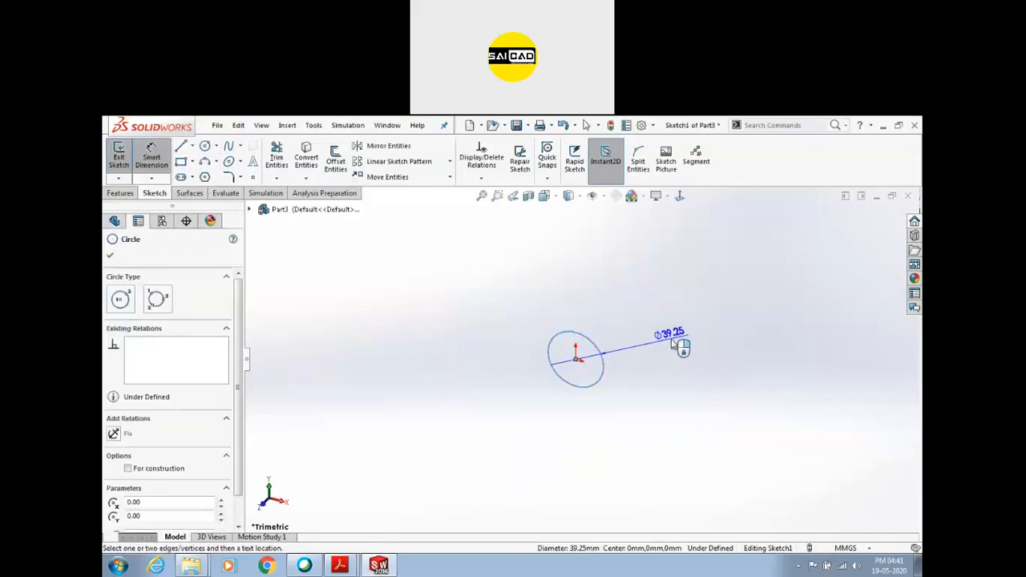
{"action": "left_click", "coordinate": [674, 345]}
{"action": "type", "text": "50"}
{"action": "key", "text": "Return"}
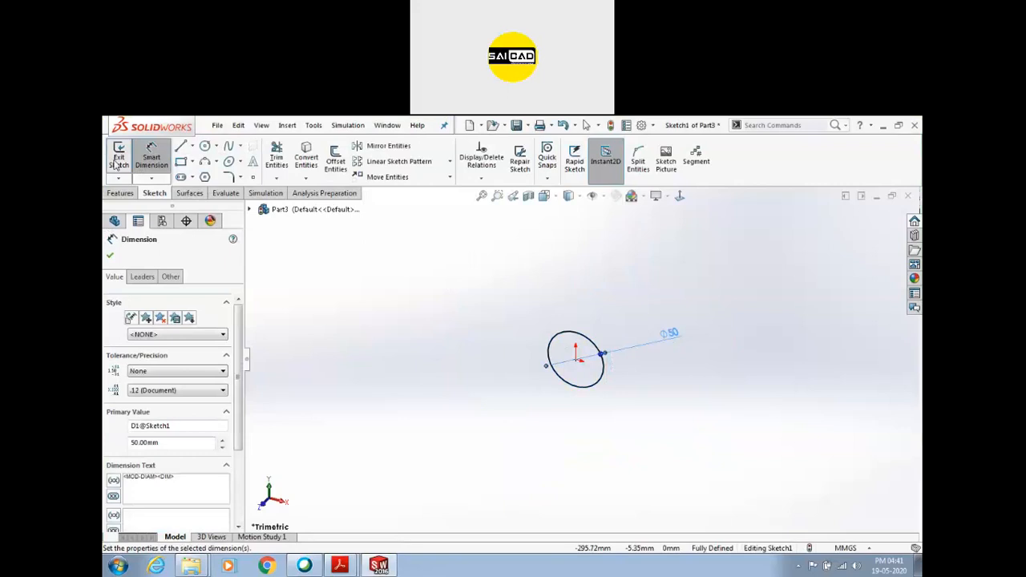
{"action": "left_click", "coordinate": [119, 157]}
Step: Extrude the circle as a boss to a blind depth of 1000 mm
{"action": "left_click", "coordinate": [121, 193]}
{"action": "left_click", "coordinate": [124, 157]}
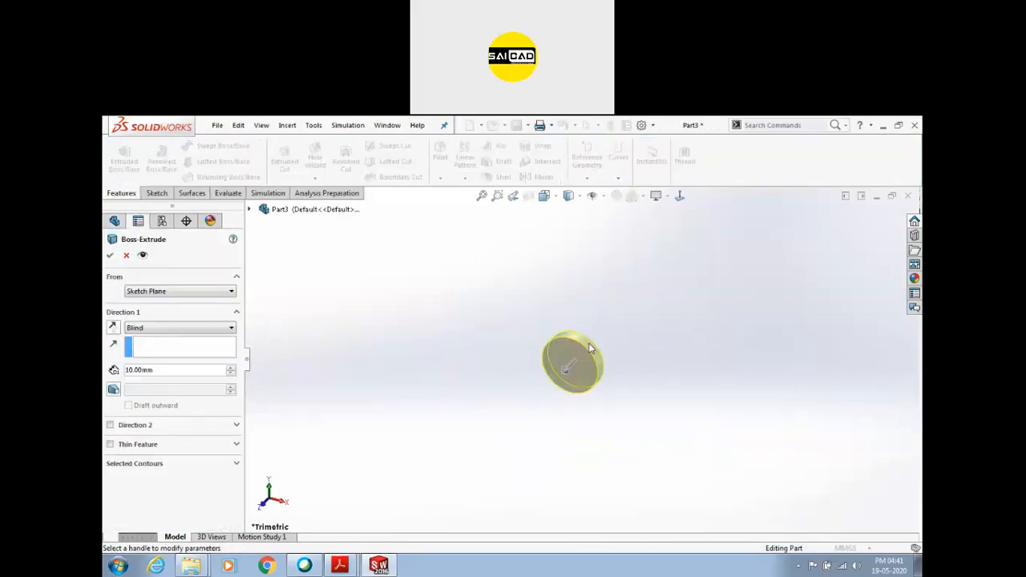
{"action": "type", "text": "1000"}
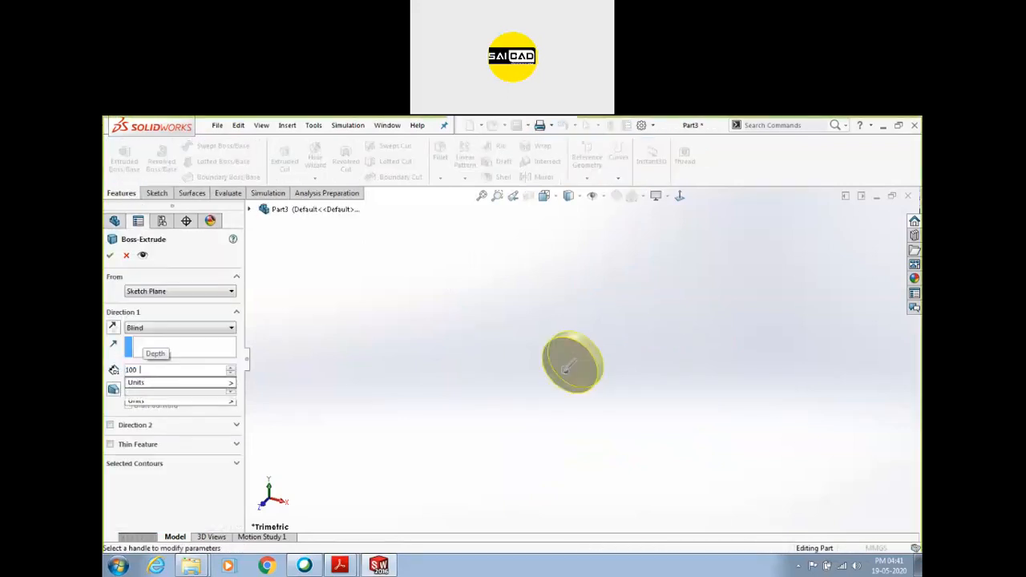
{"action": "key", "text": "Return"}
Step: Start an extruded cut on the rod's end face at the origin, using a smaller concentric circle as its sketch
{"action": "scroll", "coordinate": [577, 329], "scroll_direction": "up", "scroll_amount": 5}
{"action": "middle_click_drag", "start_coordinate": [589, 316], "coordinate": [549, 390]}
{"action": "scroll", "coordinate": [528, 373], "scroll_direction": "down", "scroll_amount": 4}
{"action": "scroll", "coordinate": [552, 350], "scroll_direction": "up", "scroll_amount": 2}
{"action": "scroll", "coordinate": [721, 331], "scroll_direction": "down", "scroll_amount": 3}
{"action": "left_click", "coordinate": [698, 344]}
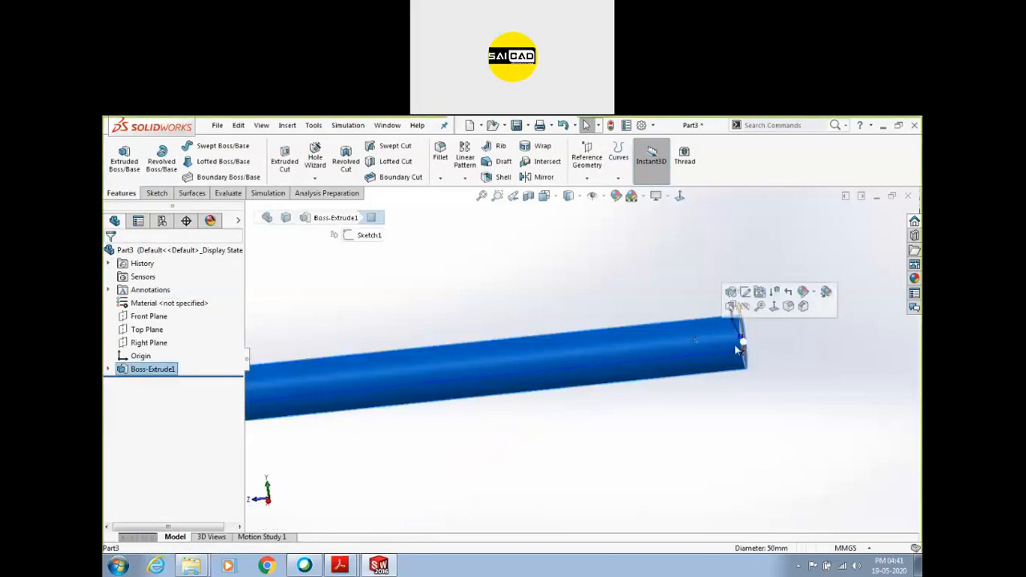
{"action": "scroll", "coordinate": [737, 345], "scroll_direction": "down", "scroll_amount": 4}
{"action": "left_click", "coordinate": [776, 360]}
{"action": "left_click", "coordinate": [718, 338]}
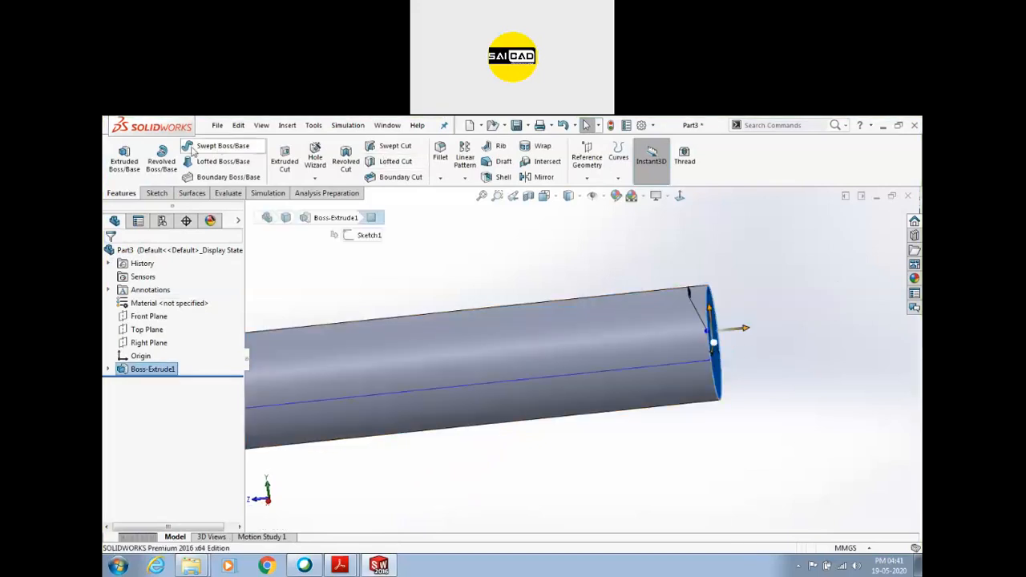
{"action": "left_click", "coordinate": [285, 160]}
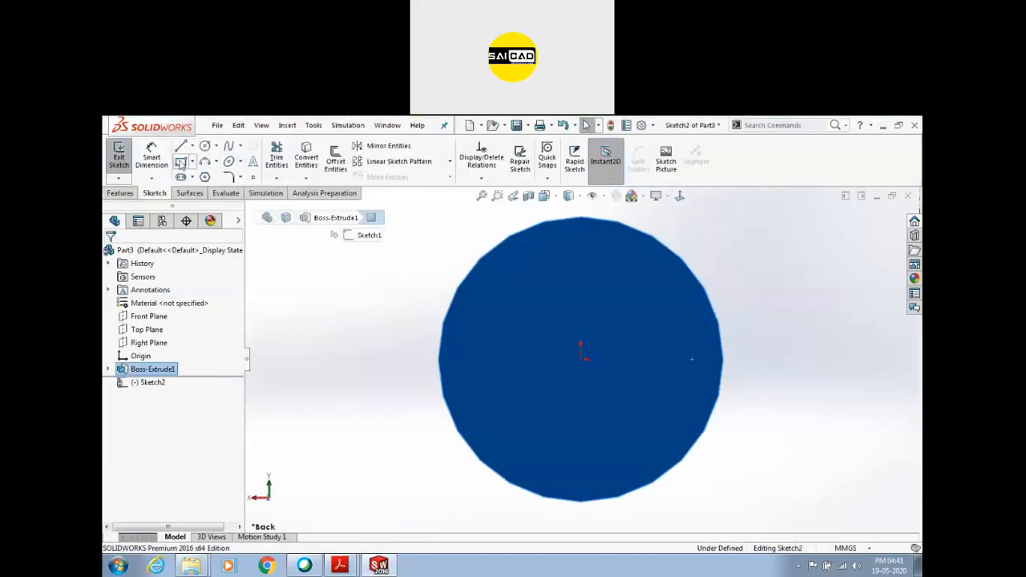
{"action": "left_click", "coordinate": [206, 147]}
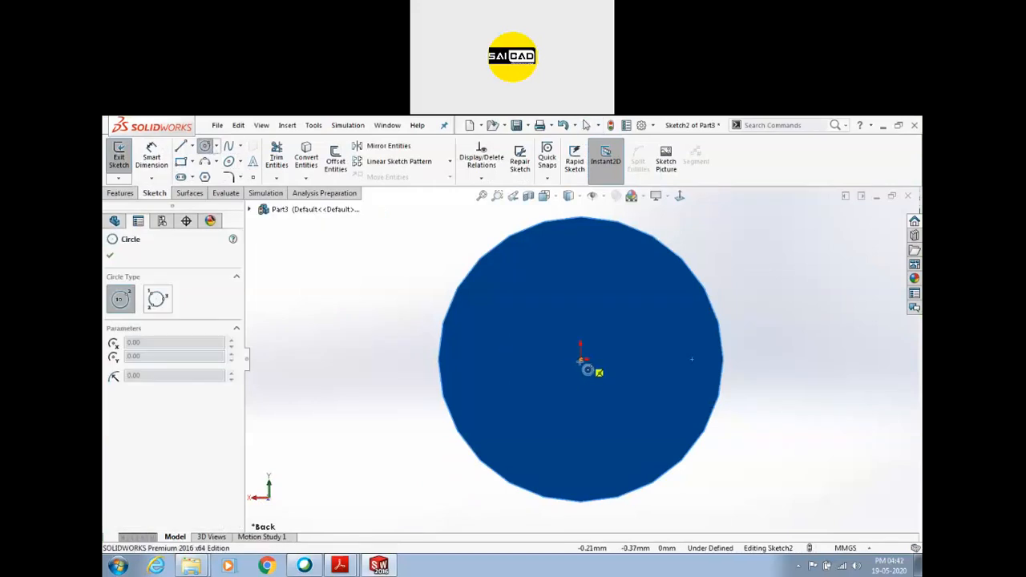
{"action": "left_click", "coordinate": [580, 360]}
{"action": "left_click", "coordinate": [606, 251]}
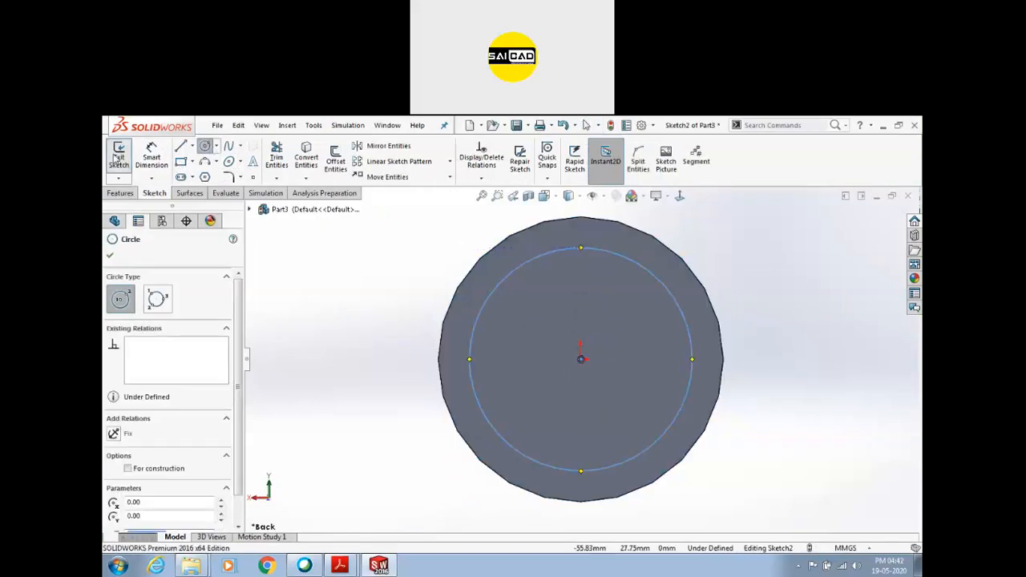
{"action": "left_click", "coordinate": [117, 160]}
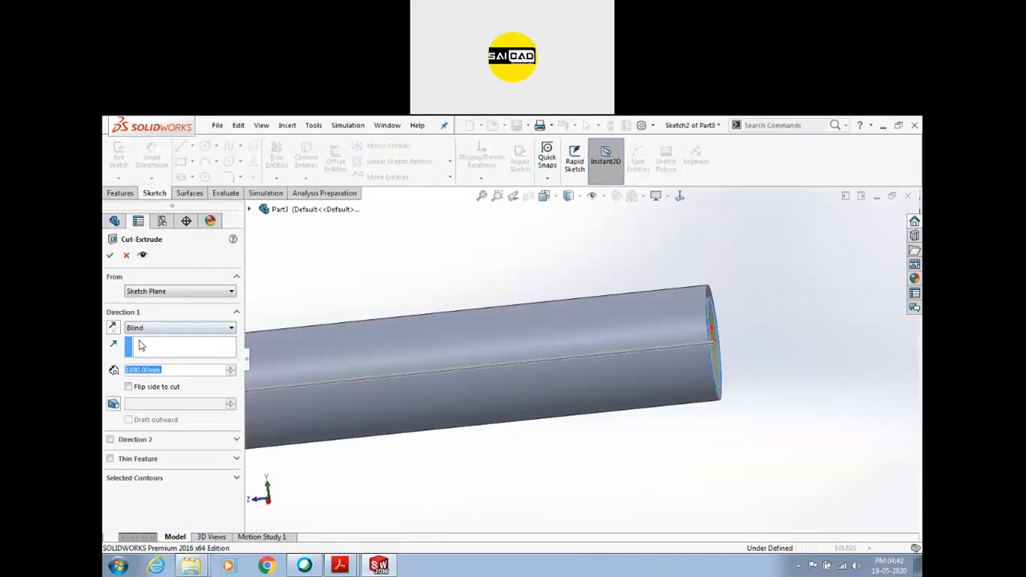
Step: Start the cut from a 30 mm offset reversed into the rod, and flip the side to cut
{"action": "left_click", "coordinate": [152, 293]}
{"action": "left_click", "coordinate": [150, 328]}
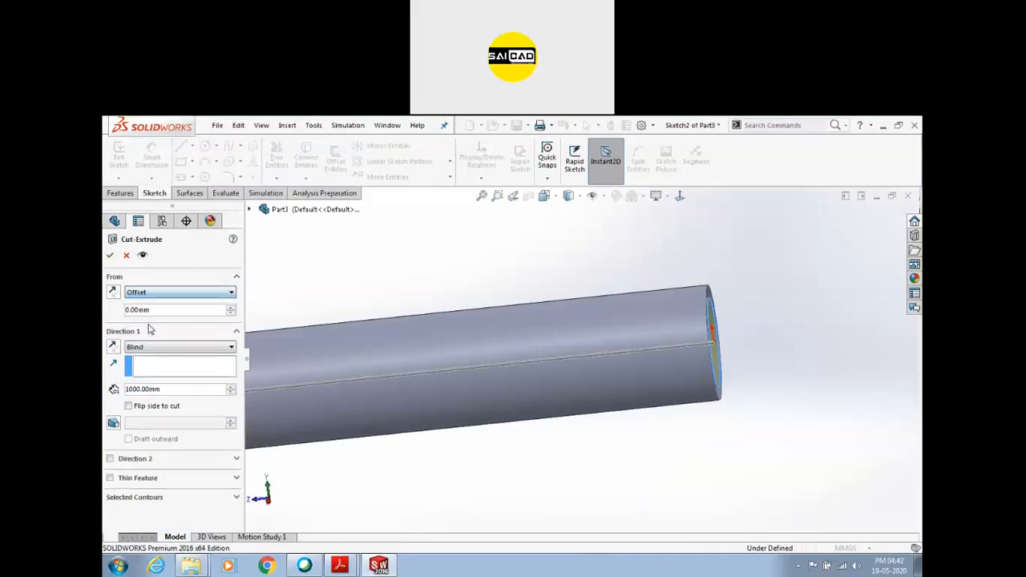
{"action": "left_click", "coordinate": [230, 308]}
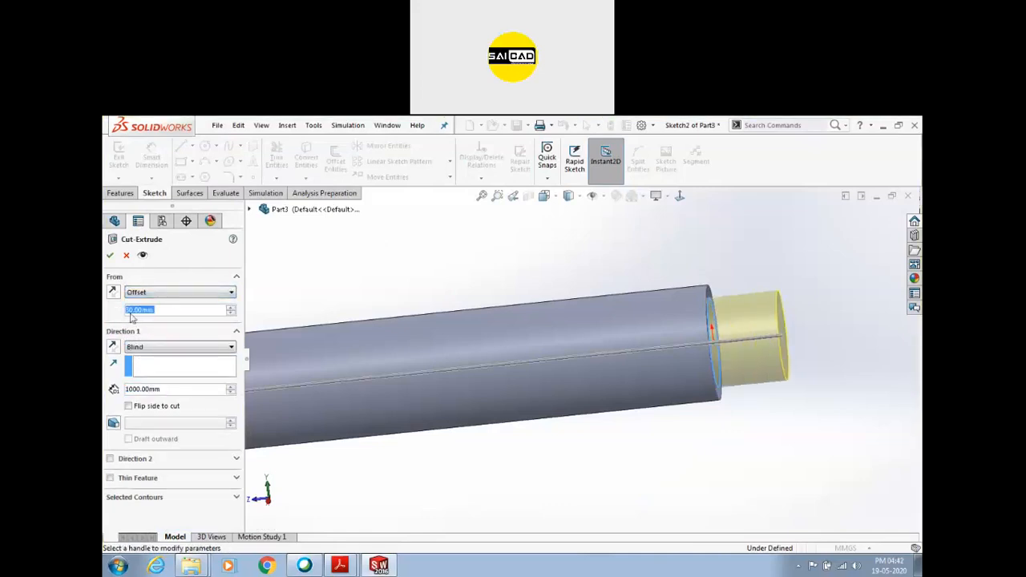
{"action": "left_click", "coordinate": [115, 294]}
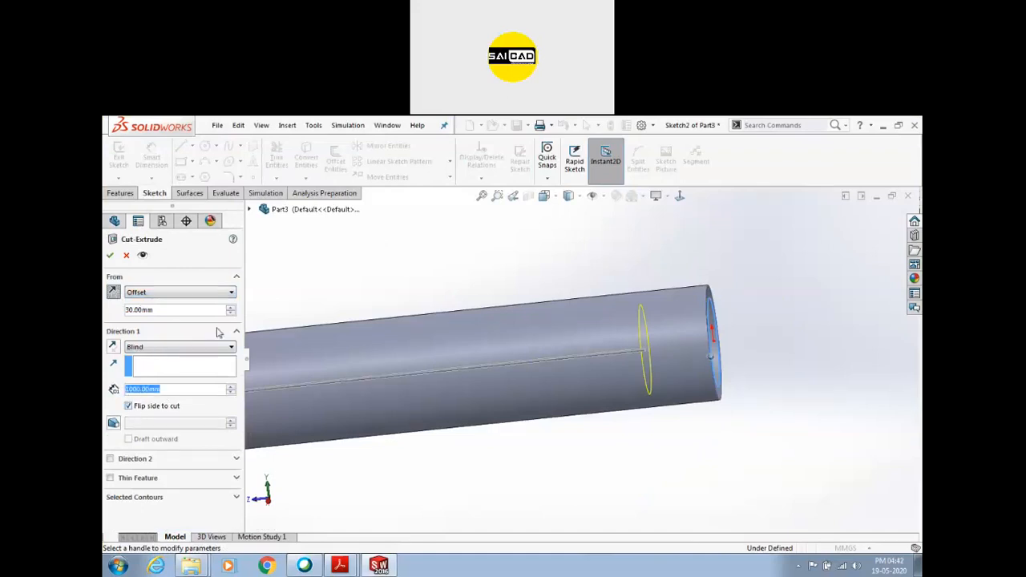
Step: Set the cut's blind depth to 50 mm and apply it to form the neck near the rod's end
{"action": "type", "text": "5"}
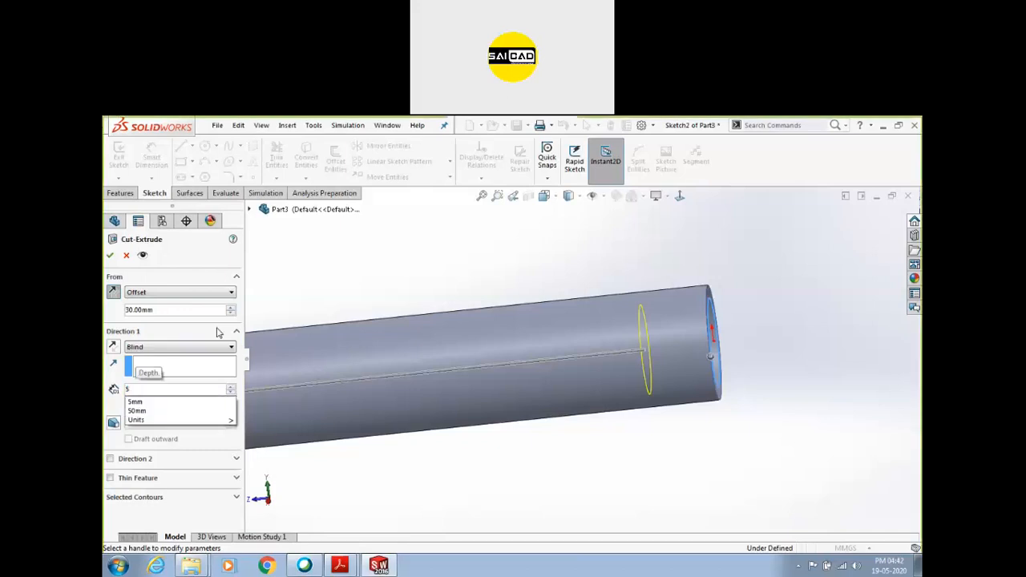
{"action": "type", "text": "0"}
{"action": "key", "text": "Return"}
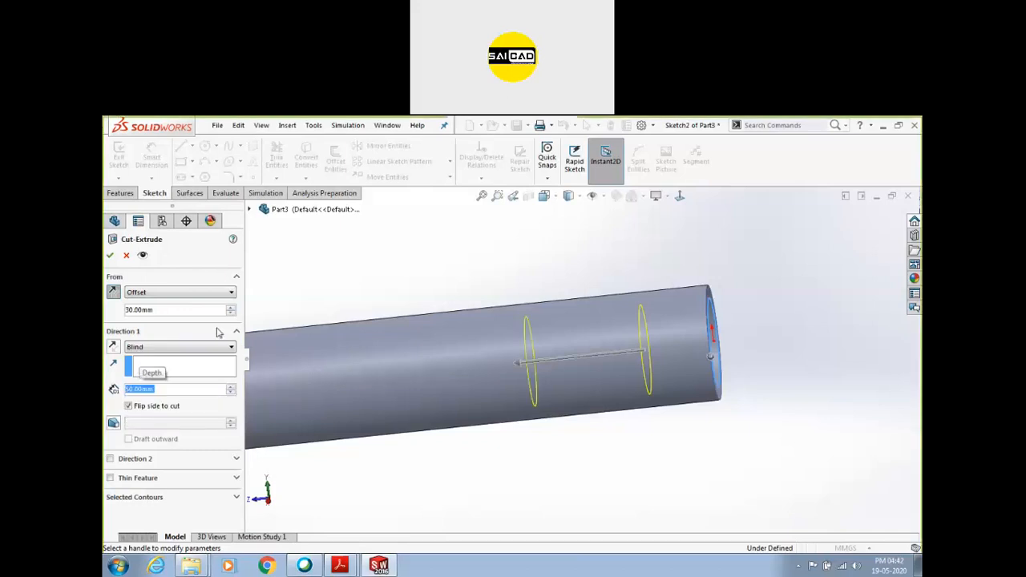
{"action": "scroll", "coordinate": [758, 325], "scroll_direction": "up", "scroll_amount": 3}
{"action": "middle_click_drag", "start_coordinate": [759, 325], "coordinate": [682, 333]}
{"action": "scroll", "coordinate": [681, 334], "scroll_direction": "down", "scroll_amount": 2}
{"action": "scroll", "coordinate": [422, 336], "scroll_direction": "down", "scroll_amount": 2}
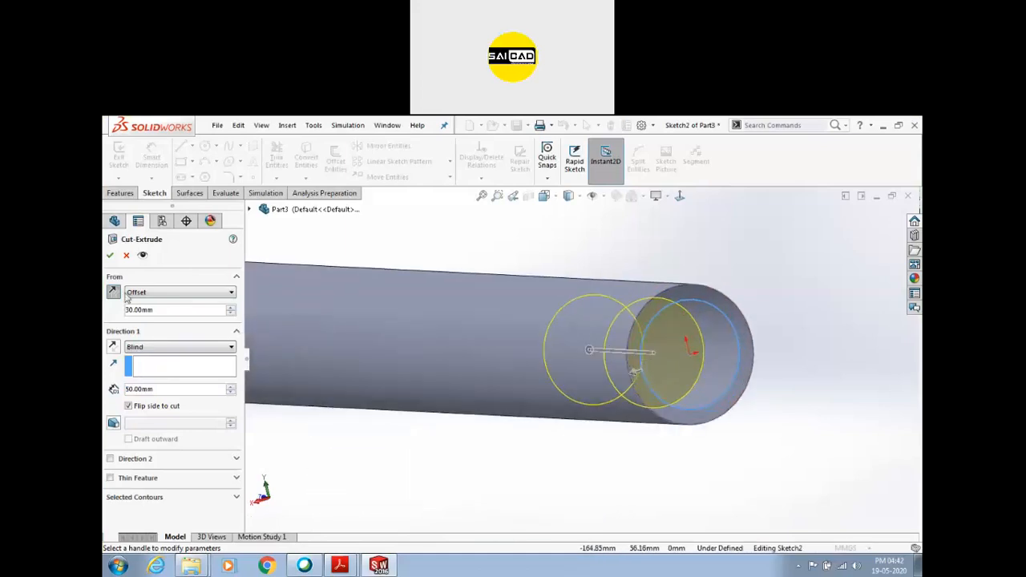
{"action": "left_click", "coordinate": [111, 256]}
{"action": "middle_click_drag", "start_coordinate": [446, 327], "coordinate": [646, 321]}
{"action": "scroll", "coordinate": [744, 326], "scroll_direction": "up", "scroll_amount": 3}
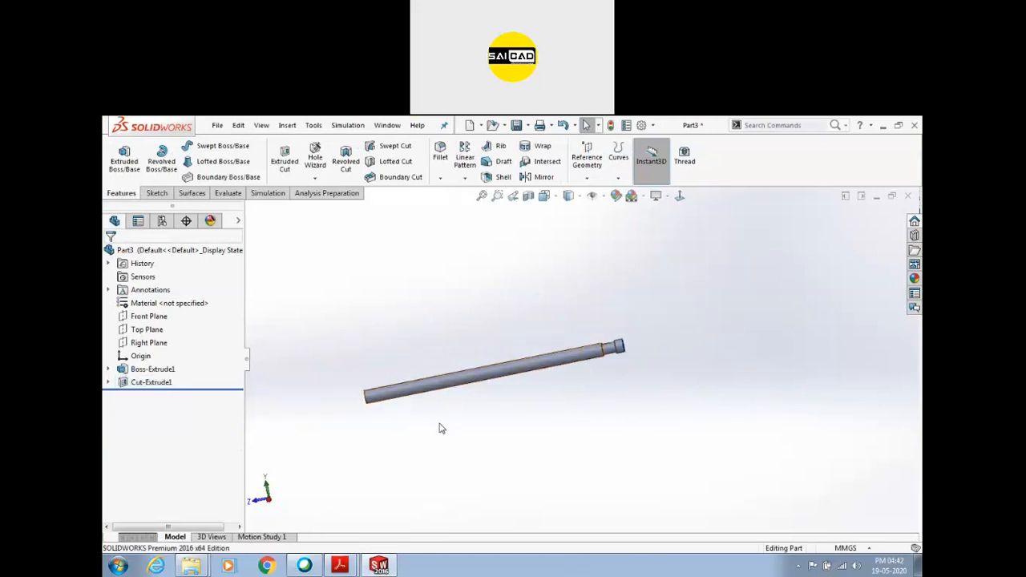
Step: Sketch a small circle on the Right Plane near the rod's plain end, opposite the neck, and exit the sketch
{"action": "scroll", "coordinate": [353, 350], "scroll_direction": "down", "scroll_amount": 3}
{"action": "left_click", "coordinate": [353, 350]}
{"action": "left_click", "coordinate": [342, 399]}
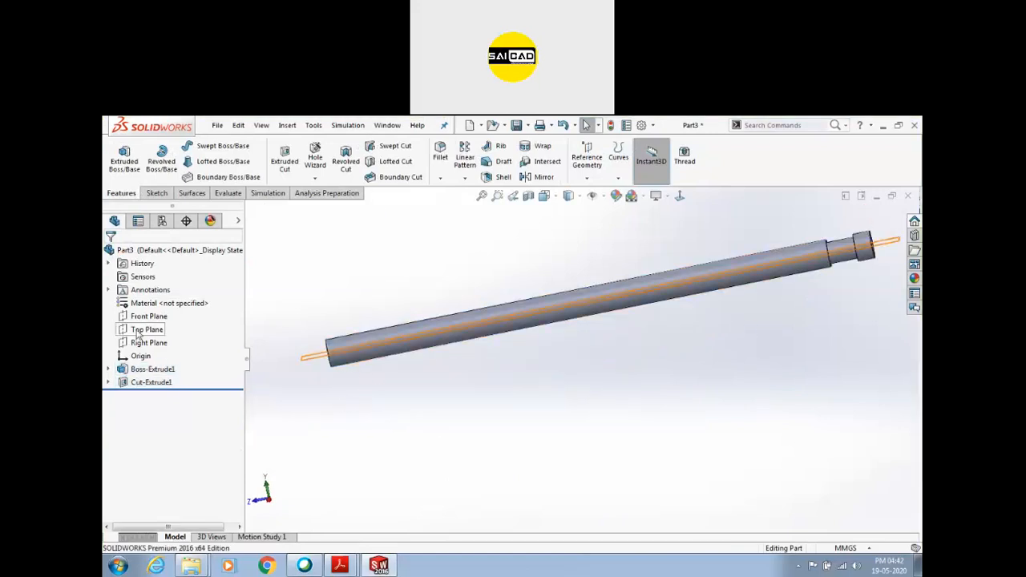
{"action": "left_click", "coordinate": [144, 330]}
{"action": "left_click", "coordinate": [149, 343]}
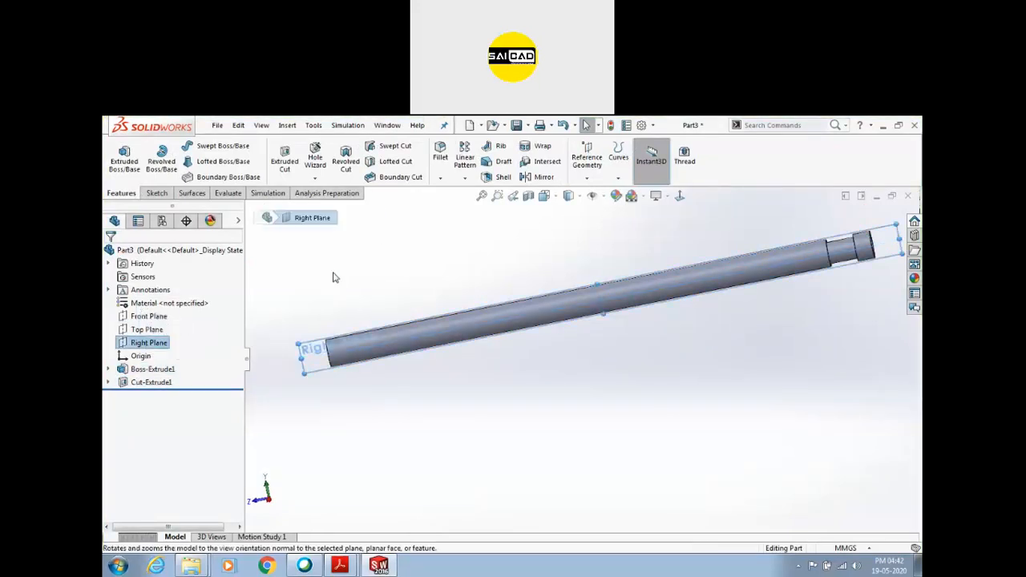
{"action": "left_click", "coordinate": [155, 193]}
{"action": "left_click", "coordinate": [122, 160]}
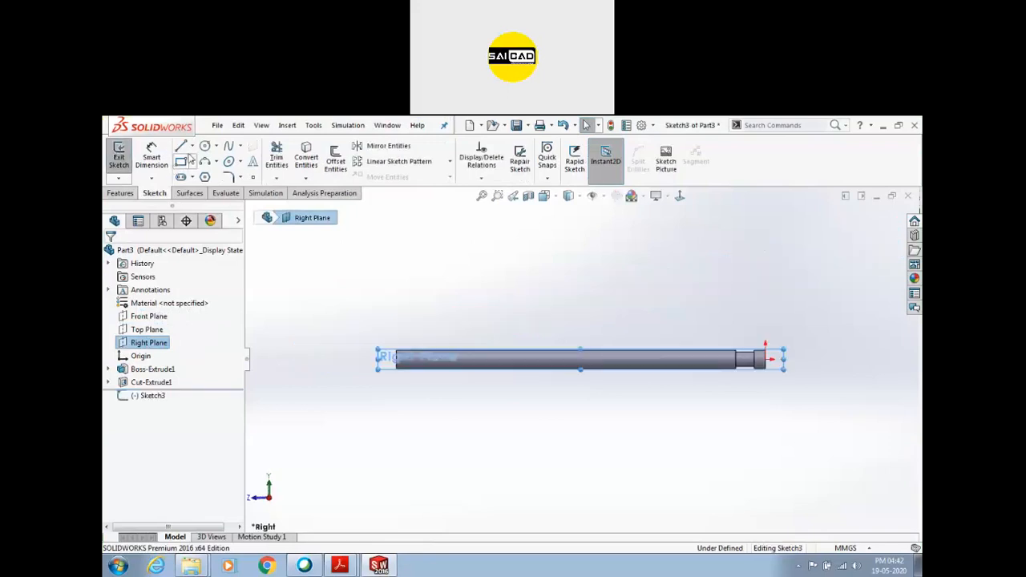
{"action": "left_click", "coordinate": [204, 147]}
{"action": "scroll", "coordinate": [384, 356], "scroll_direction": "down", "scroll_amount": 5}
{"action": "left_click", "coordinate": [388, 344]}
{"action": "left_click", "coordinate": [404, 343]}
{"action": "left_click", "coordinate": [119, 156]}
{"action": "left_click", "coordinate": [125, 192]}
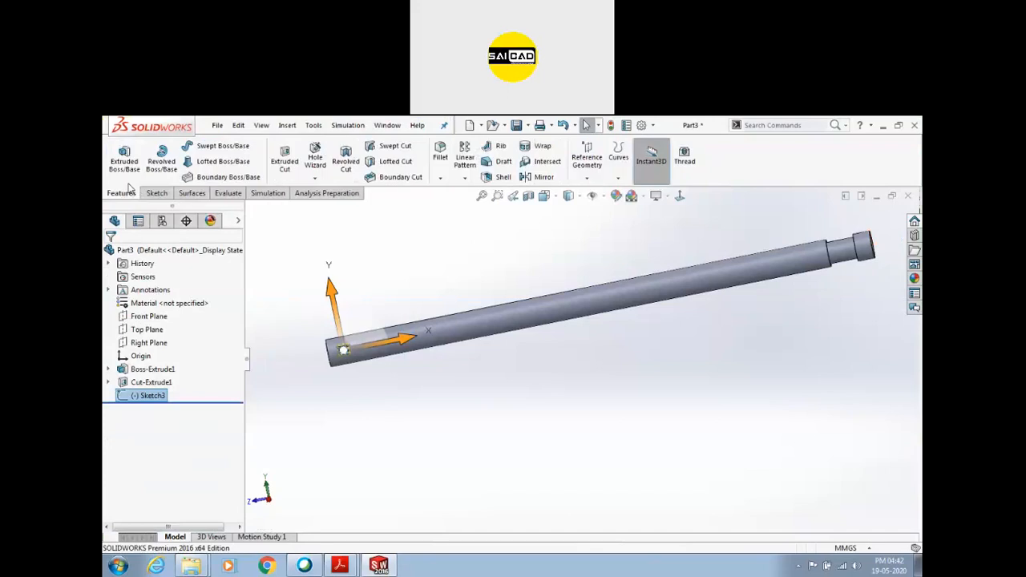
Step: Cut the small circle near the rod's plain end as an extruded cut with the Through All - Both end condition
{"action": "left_click", "coordinate": [285, 157]}
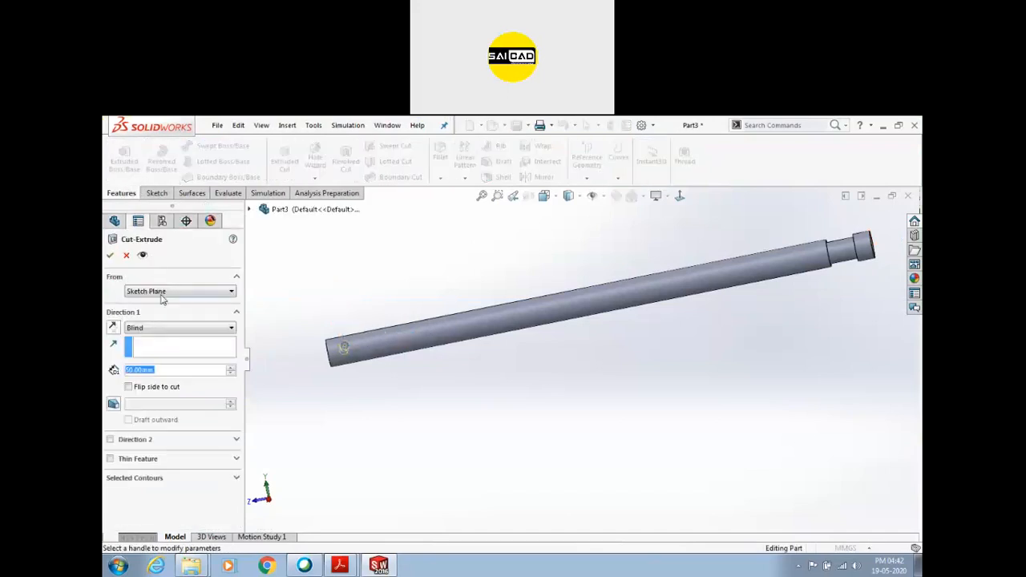
{"action": "left_click", "coordinate": [167, 329]}
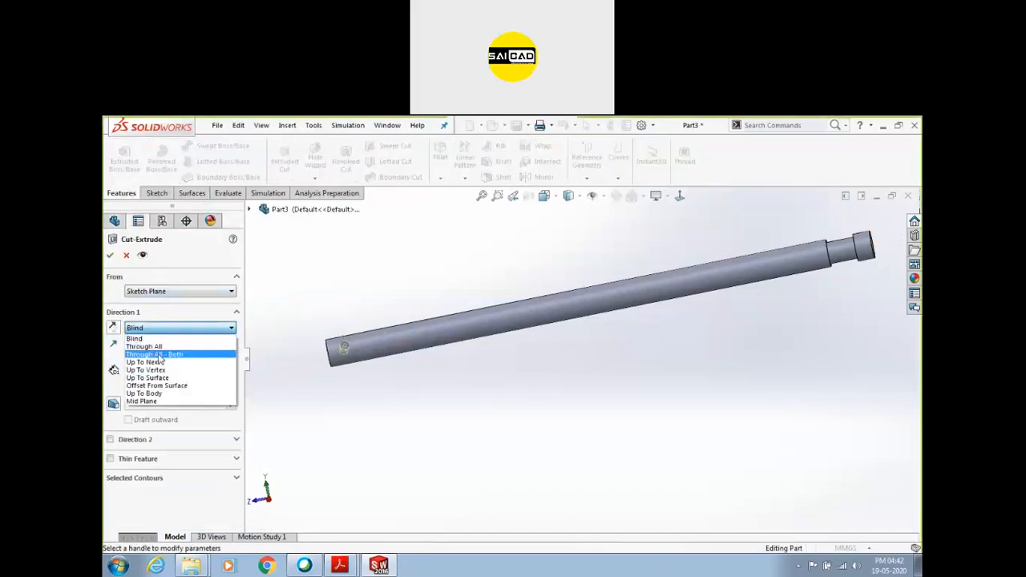
{"action": "left_click", "coordinate": [161, 354]}
{"action": "left_click", "coordinate": [110, 255]}
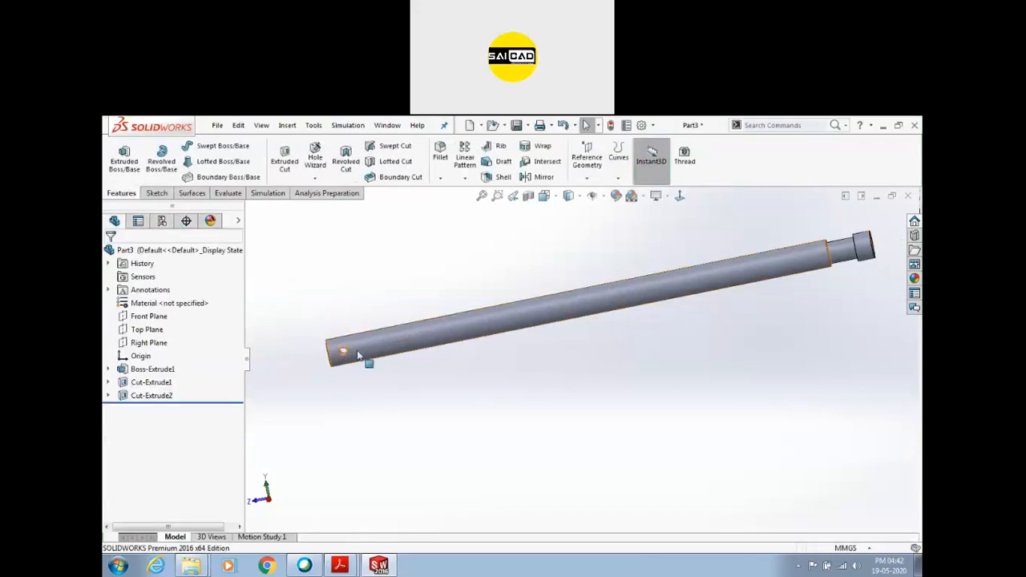
Step: Make a drawing from the part, saving the part to the Desktop and choosing the A3 (ANSI) Landscape sheet format
{"action": "left_click", "coordinate": [217, 125]}
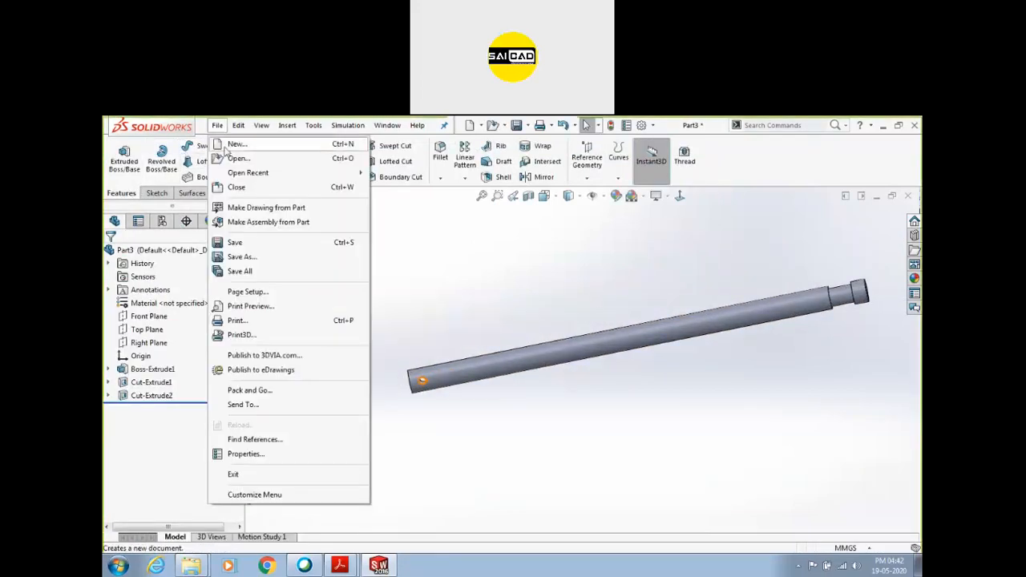
{"action": "left_click", "coordinate": [270, 209]}
{"action": "left_click", "coordinate": [534, 357]}
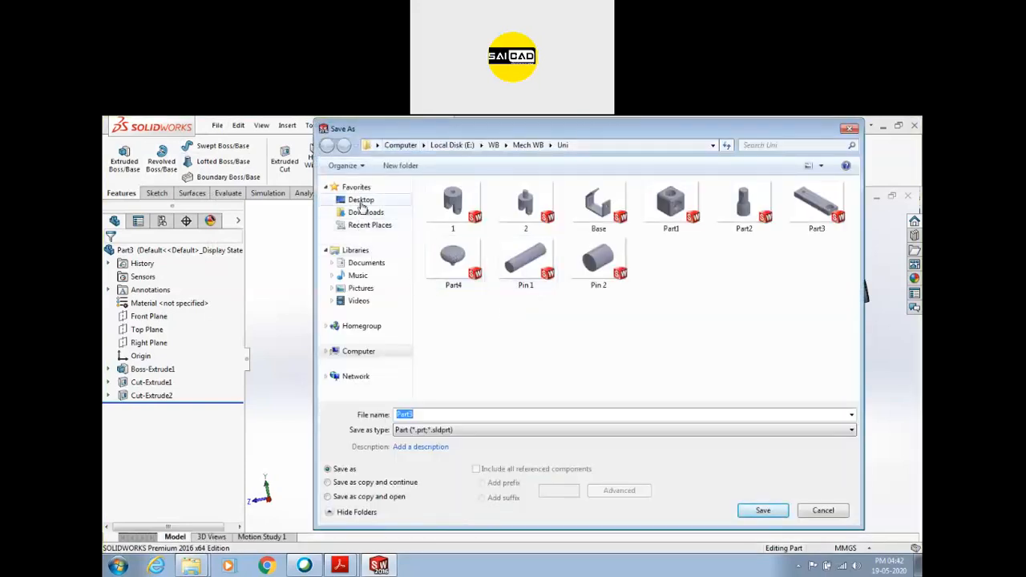
{"action": "left_click", "coordinate": [361, 200]}
{"action": "left_click", "coordinate": [765, 513]}
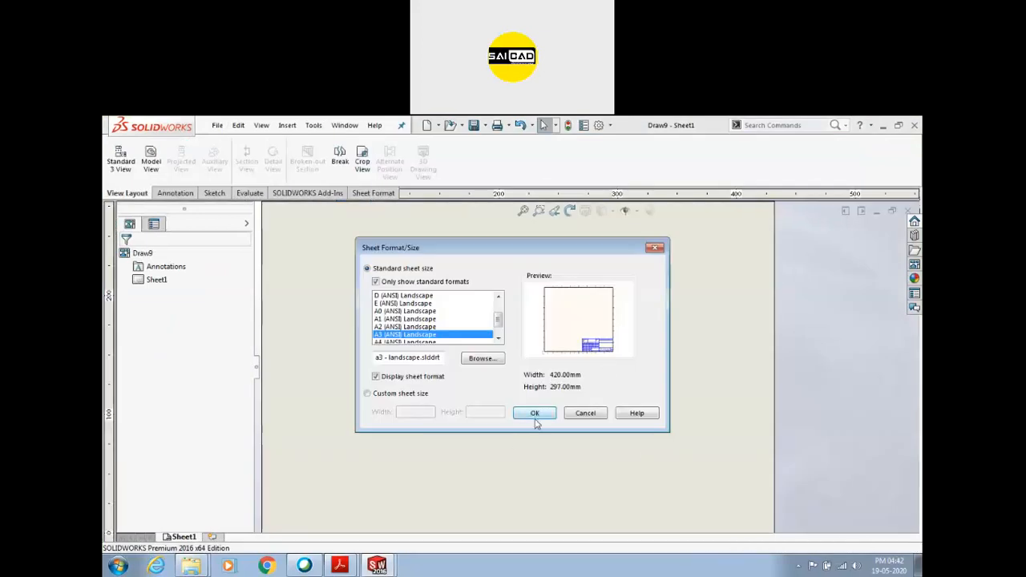
{"action": "left_click", "coordinate": [533, 413]}
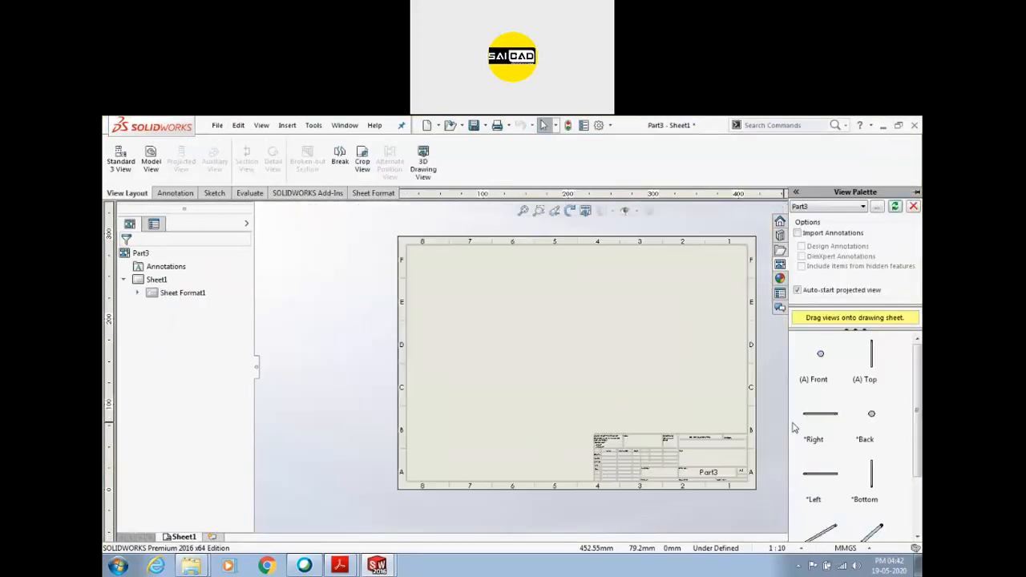
Step: Place a horizontal side view of the rod on the left half of the sheet, without any projected views
{"action": "left_click_drag", "start_coordinate": [743, 406], "coordinate": [491, 383]}
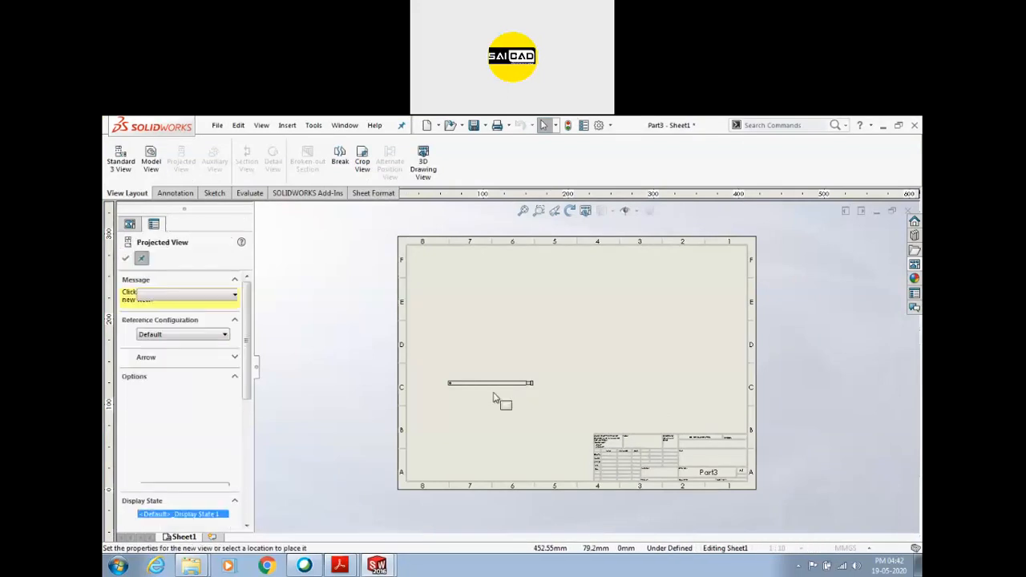
{"action": "scroll", "coordinate": [486, 393], "scroll_direction": "down", "scroll_amount": 3}
{"action": "key", "text": "Escape"}
{"action": "scroll", "coordinate": [563, 399], "scroll_direction": "up", "scroll_amount": 3}
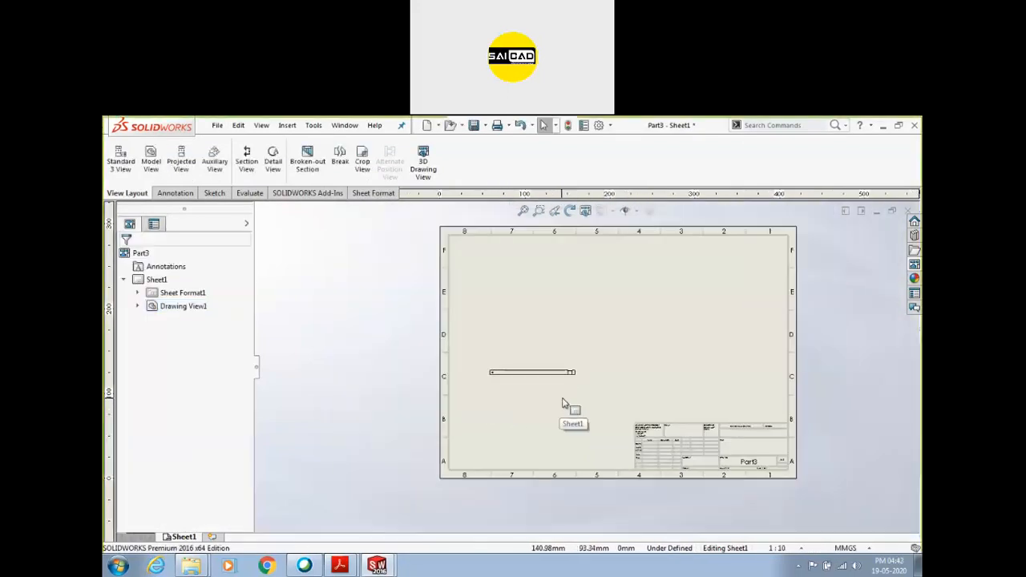
Step: Set the sheet scale to 1:2 and shift the rod view to centre it across the sheet
{"action": "scroll", "coordinate": [577, 379], "scroll_direction": "down", "scroll_amount": 1}
{"action": "left_click", "coordinate": [575, 374]}
{"action": "scroll", "coordinate": [576, 373], "scroll_direction": "up", "scroll_amount": 2}
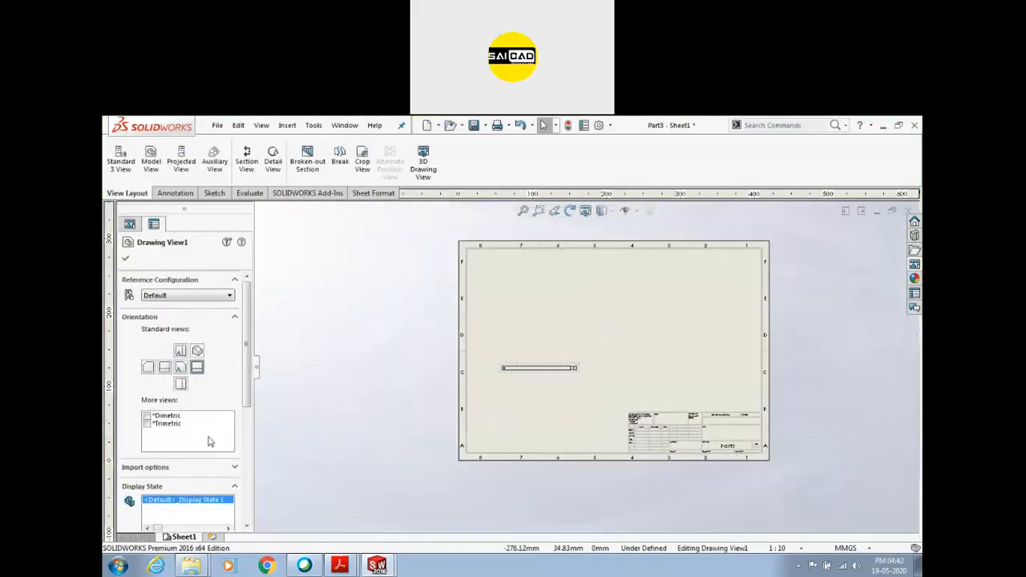
{"action": "scroll", "coordinate": [248, 365], "scroll_direction": "down", "scroll_amount": 5}
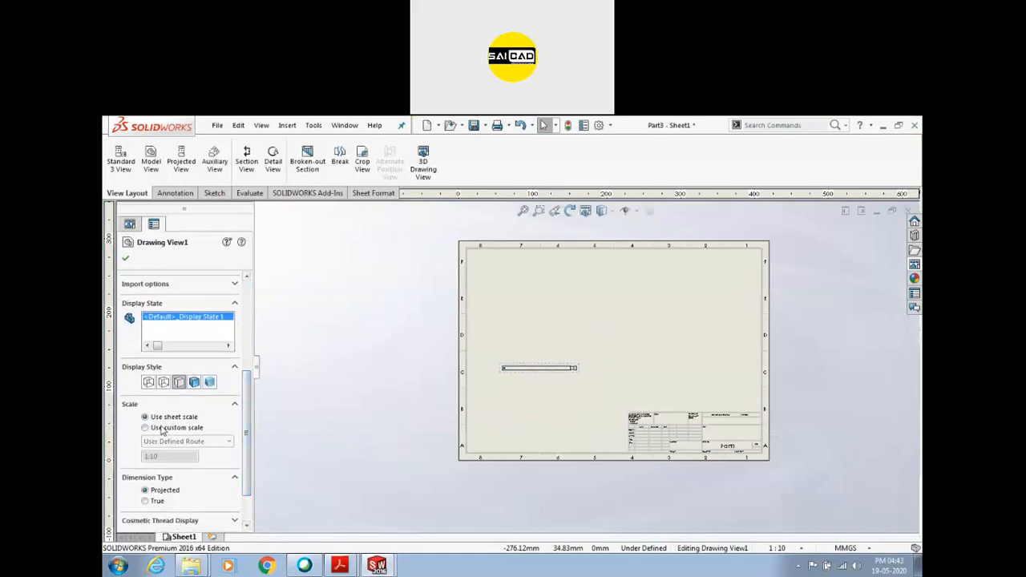
{"action": "left_click", "coordinate": [776, 548]}
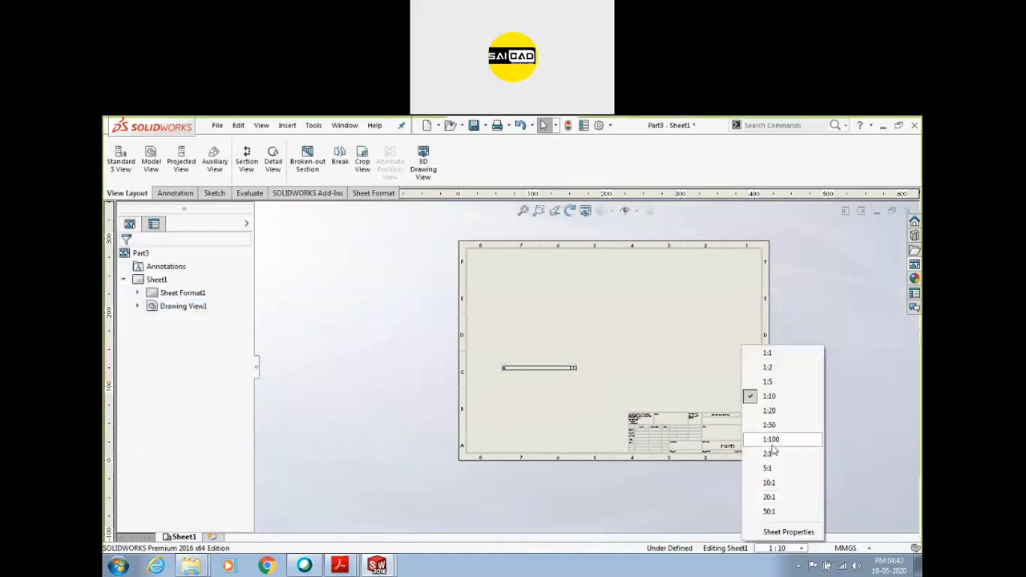
{"action": "left_click", "coordinate": [765, 370]}
{"action": "left_click_drag", "start_coordinate": [547, 387], "coordinate": [618, 383]}
{"action": "left_click", "coordinate": [580, 398]}
{"action": "scroll", "coordinate": [692, 363], "scroll_direction": "down", "scroll_amount": 1}
{"action": "scroll", "coordinate": [593, 410], "scroll_direction": "up", "scroll_amount": 2}
{"action": "scroll", "coordinate": [592, 410], "scroll_direction": "down", "scroll_amount": 1}
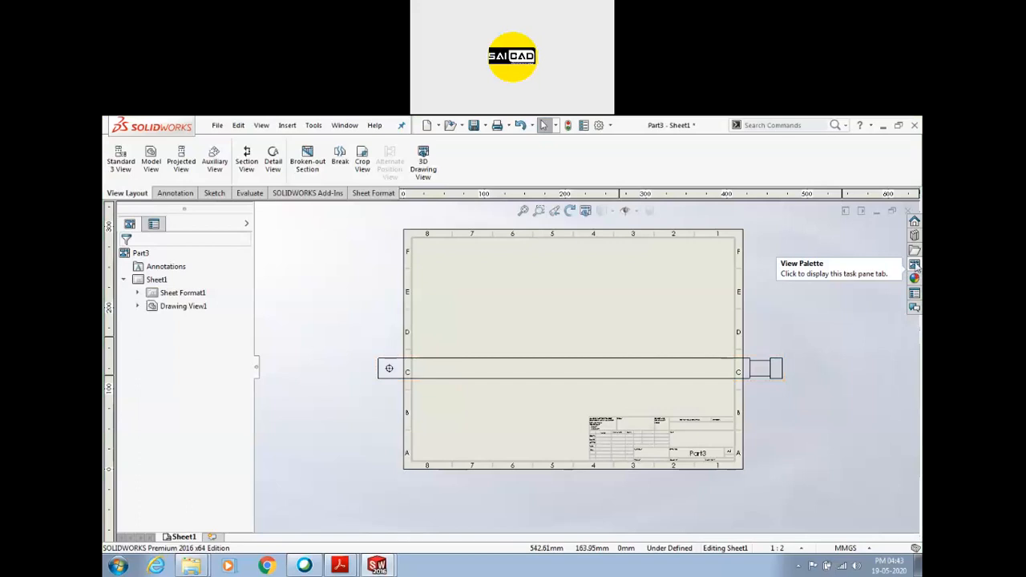
Step: Project a circular end view from the rod's side view, placed beyond the necked end outside the sheet
{"action": "left_click", "coordinate": [181, 160]}
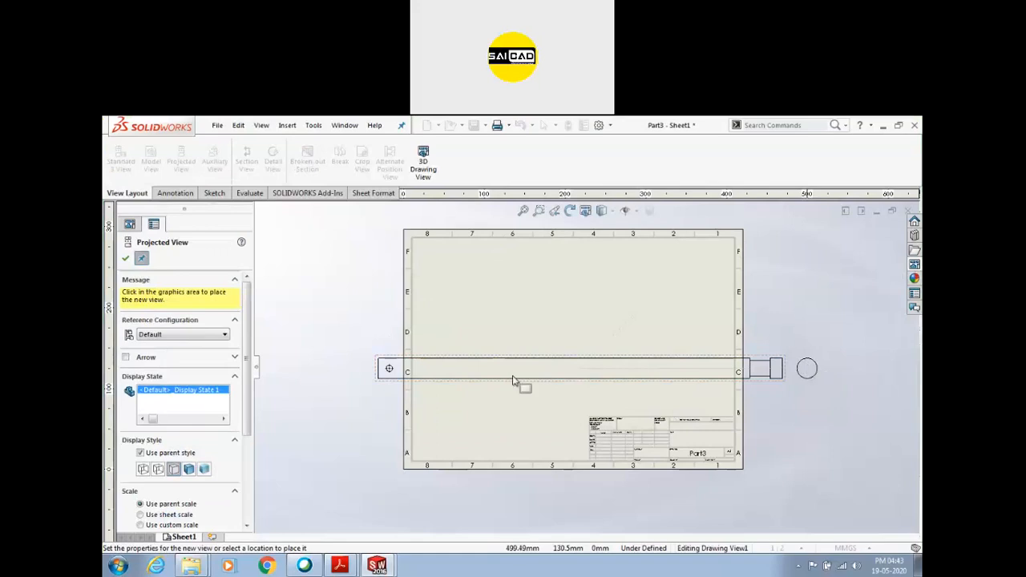
{"action": "left_click", "coordinate": [818, 382]}
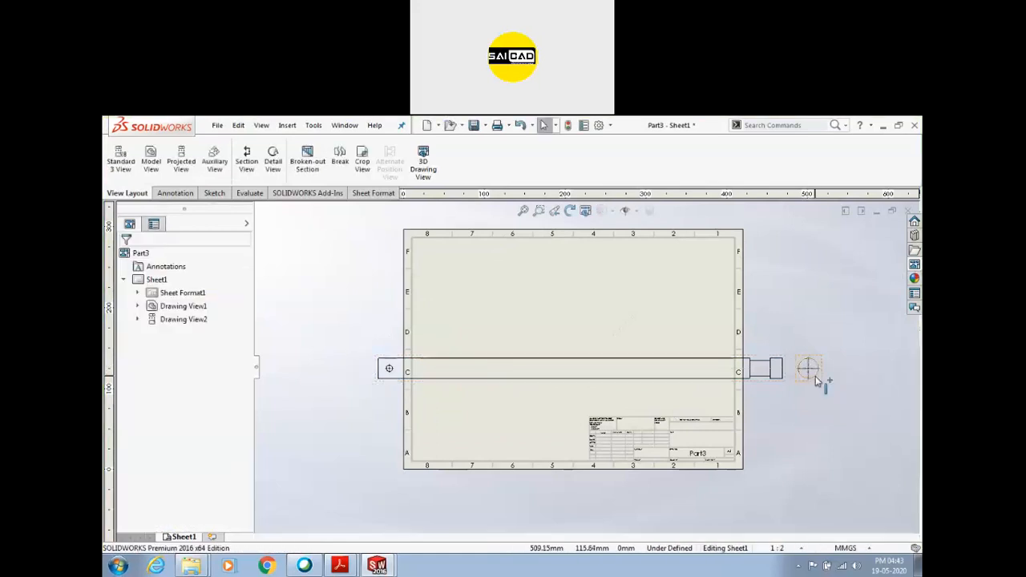
{"action": "left_click", "coordinate": [806, 365]}
{"action": "left_click", "coordinate": [825, 403]}
Step: Delete the long side view and move the circular end view onto the left part of the sheet
{"action": "left_click", "coordinate": [784, 382]}
{"action": "key", "text": "Delete"}
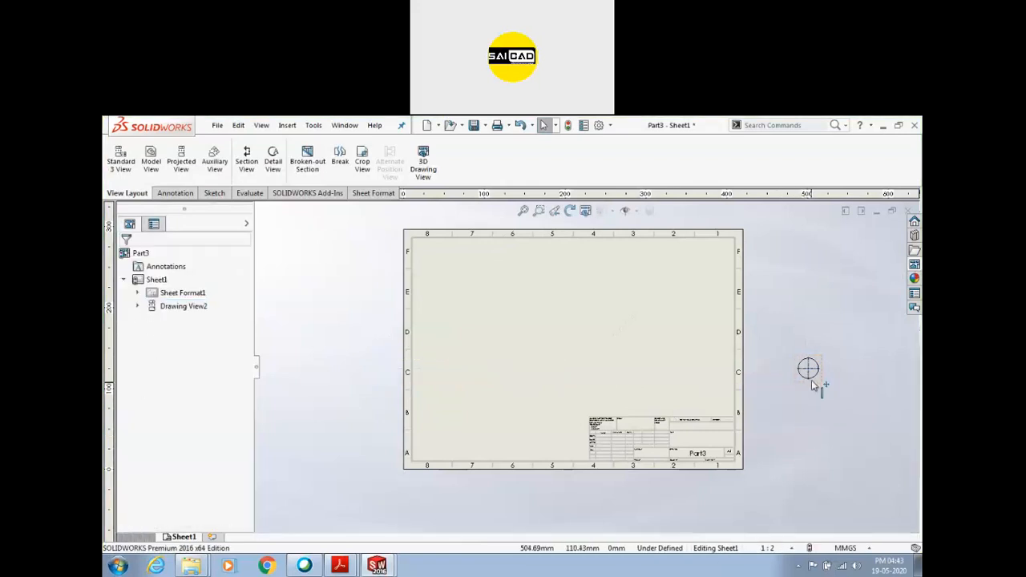
{"action": "left_click_drag", "start_coordinate": [832, 392], "coordinate": [473, 382]}
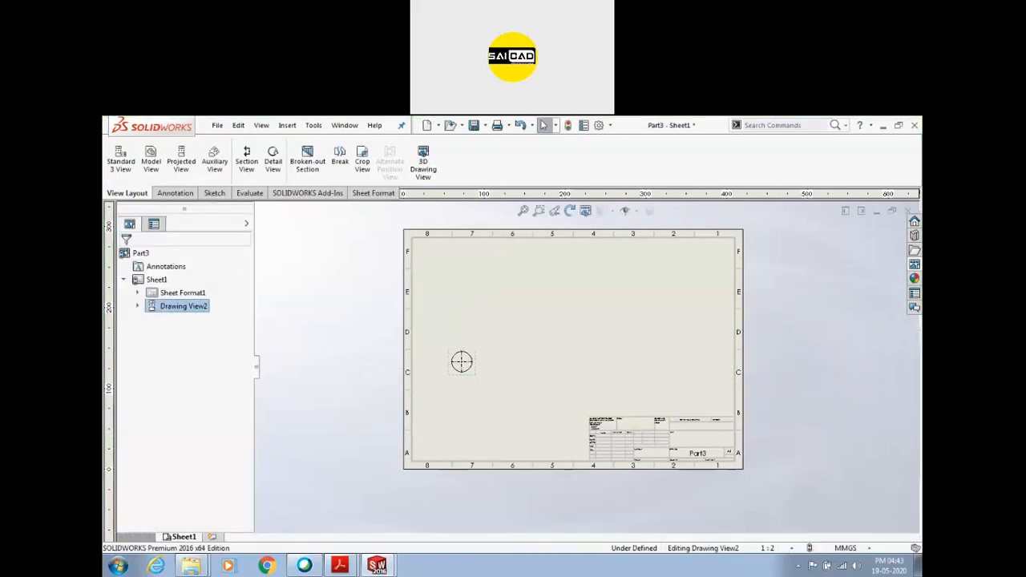
Step: Project a long side view from the circular end view, placed to its right with the necked end nearest
{"action": "left_click", "coordinate": [181, 160]}
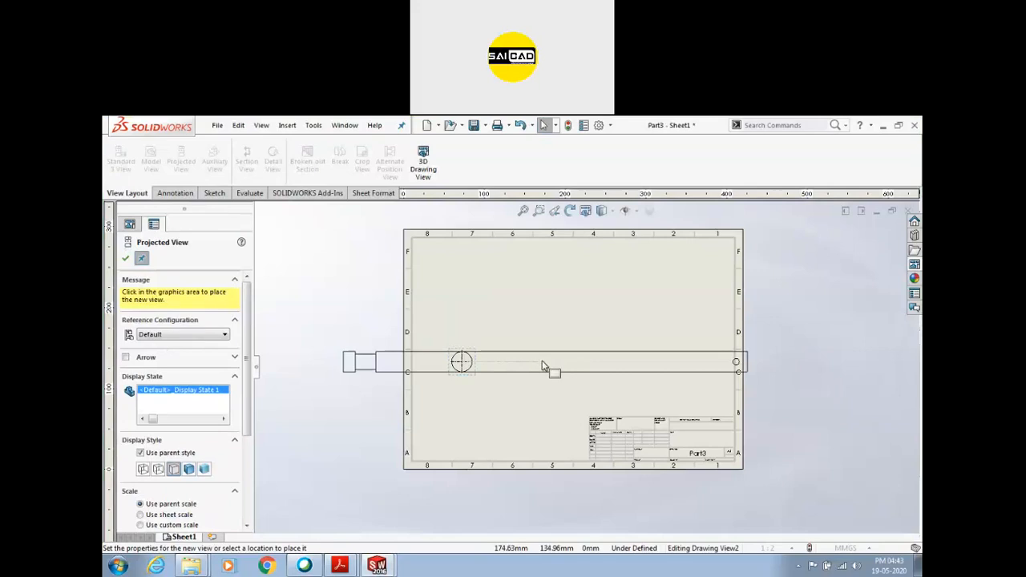
{"action": "left_click", "coordinate": [715, 374]}
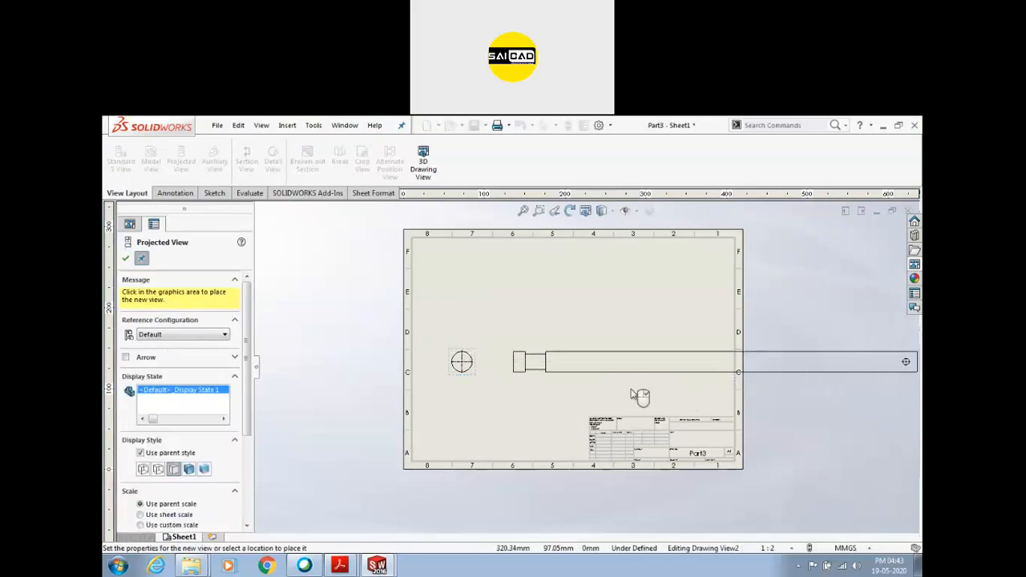
{"action": "key", "text": "Escape"}
{"action": "scroll", "coordinate": [446, 363], "scroll_direction": "down", "scroll_amount": 2}
{"action": "scroll", "coordinate": [420, 426], "scroll_direction": "up", "scroll_amount": 3}
{"action": "scroll", "coordinate": [707, 378], "scroll_direction": "up", "scroll_amount": 2}
{"action": "scroll", "coordinate": [721, 381], "scroll_direction": "down", "scroll_amount": 1}
{"action": "scroll", "coordinate": [648, 359], "scroll_direction": "down", "scroll_amount": 2}
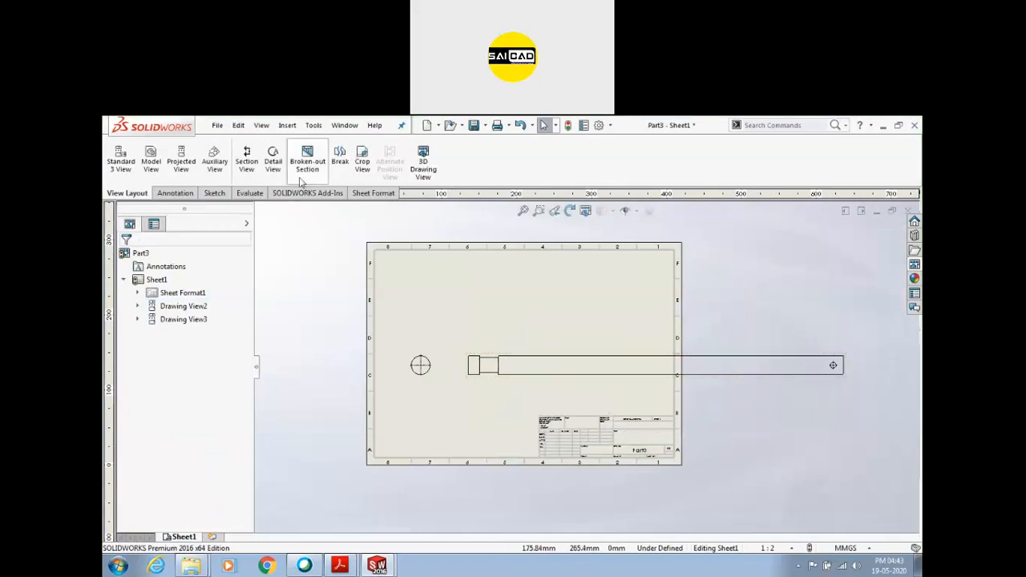
Step: Break the long rod view between the neck and the hole, using vertical Zig Zag Cut lines with a 10 mm gap
{"action": "left_click", "coordinate": [340, 160]}
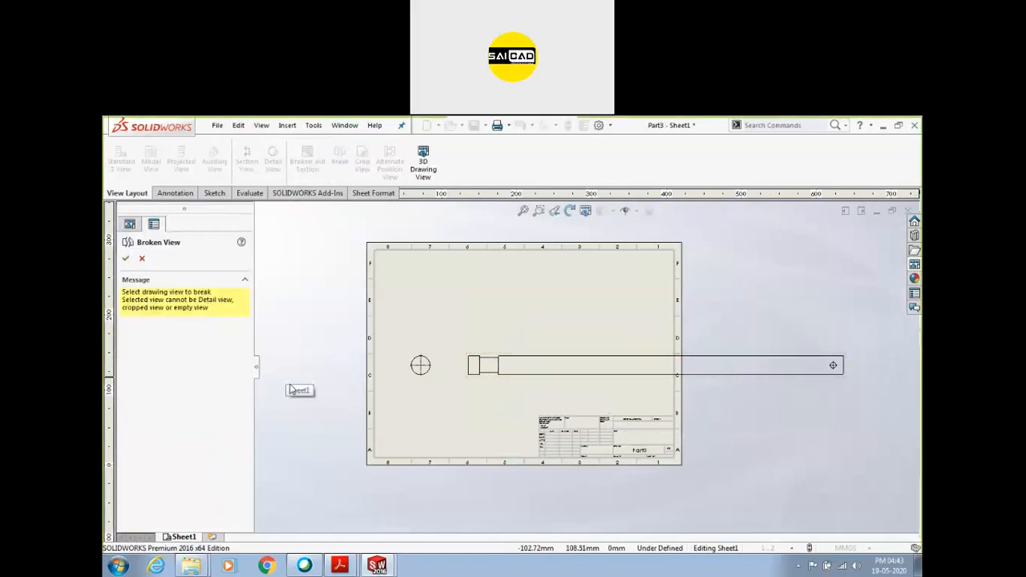
{"action": "left_click", "coordinate": [559, 380]}
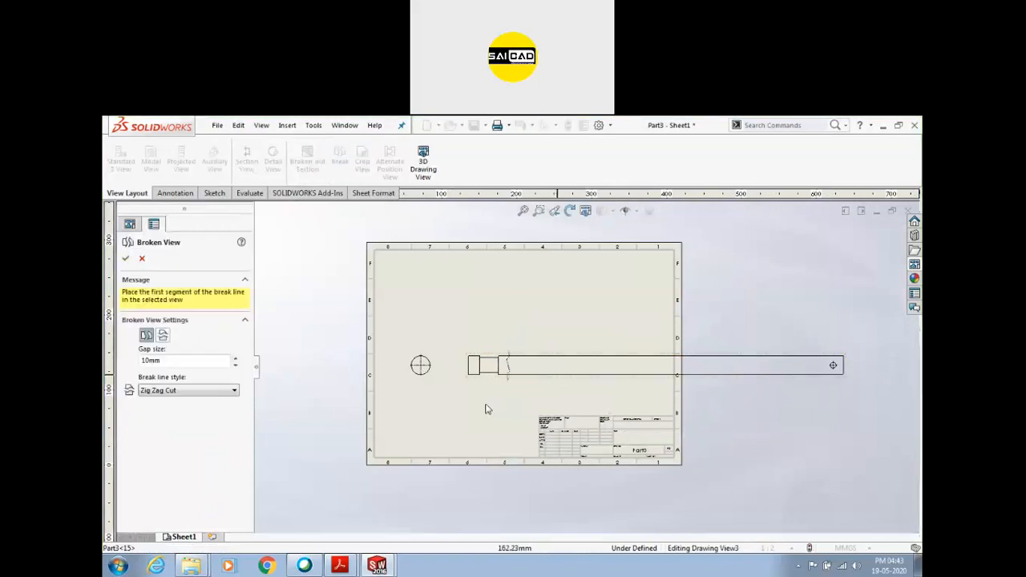
{"action": "scroll", "coordinate": [562, 383], "scroll_direction": "down", "scroll_amount": 2}
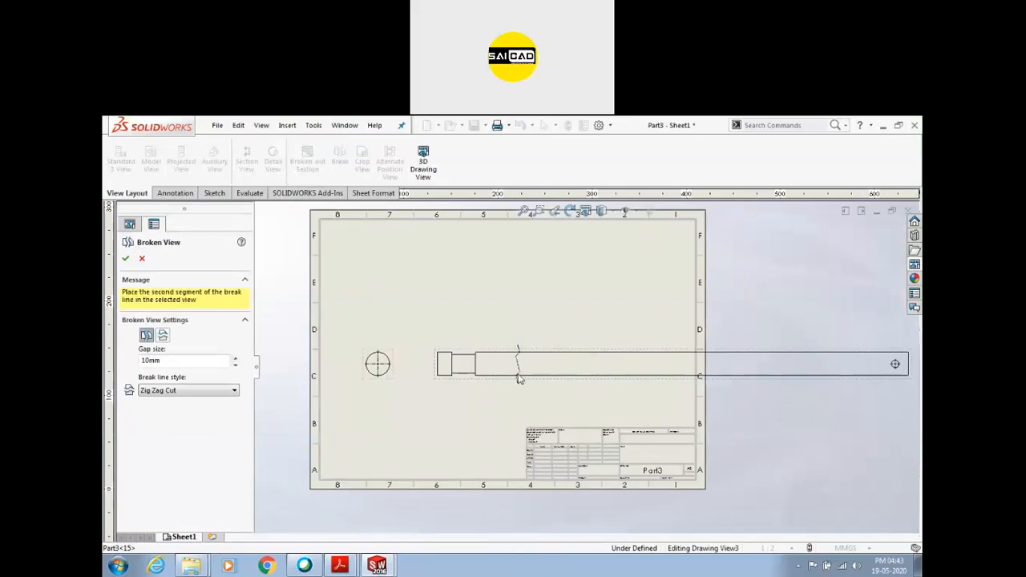
{"action": "left_click", "coordinate": [787, 379]}
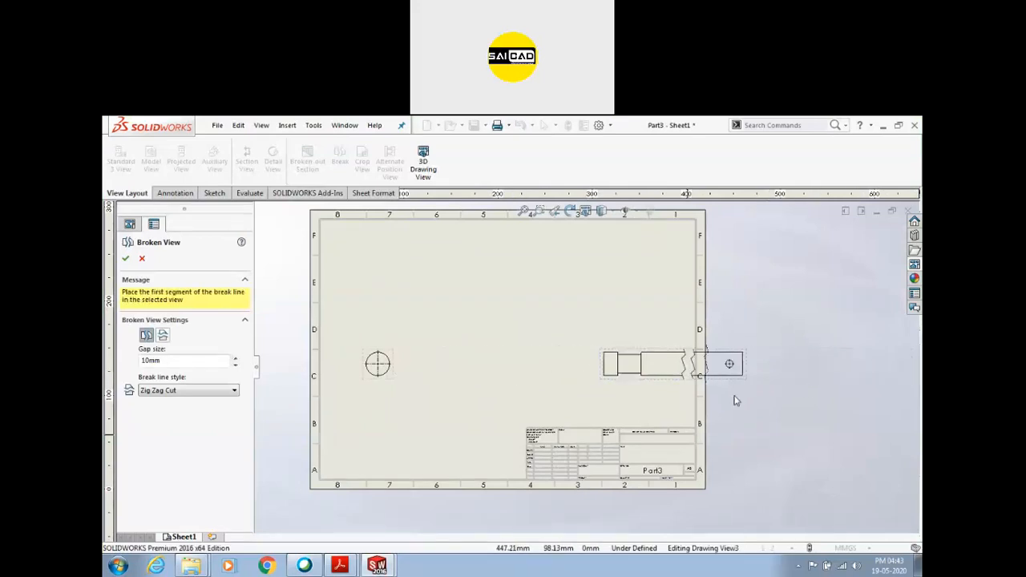
{"action": "scroll", "coordinate": [736, 399], "scroll_direction": "down", "scroll_amount": 2}
{"action": "left_click", "coordinate": [126, 259]}
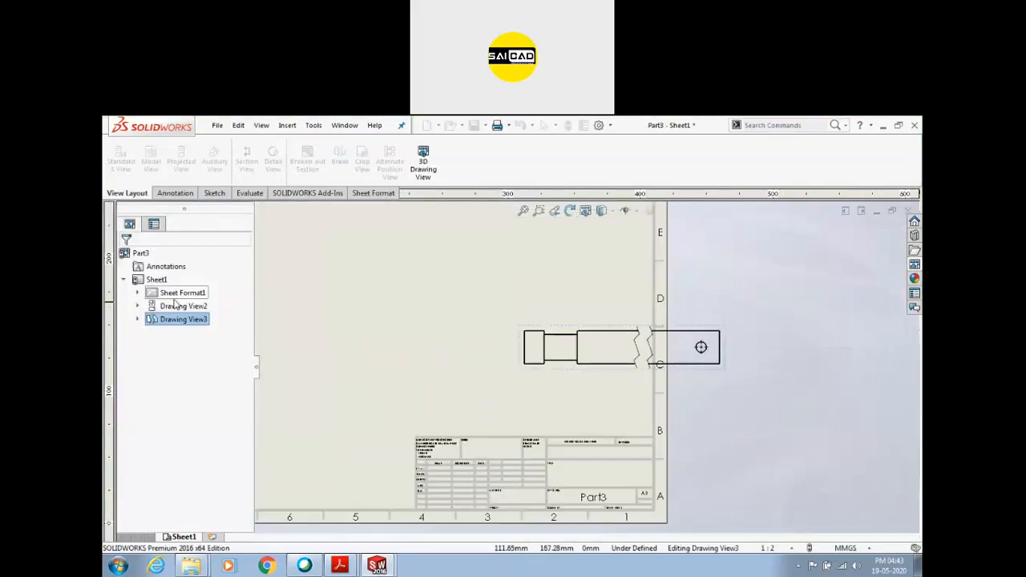
Step: Move the broken rod view inside the sheet border, in line with the circular end view
{"action": "left_click_drag", "start_coordinate": [728, 378], "coordinate": [525, 372]}
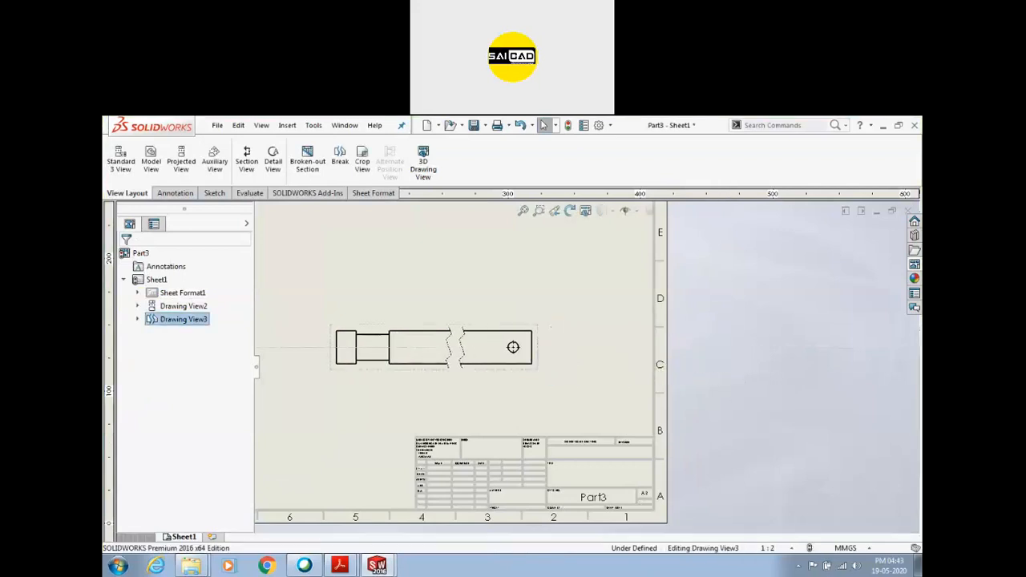
{"action": "scroll", "coordinate": [775, 404], "scroll_direction": "up", "scroll_amount": 3}
{"action": "left_click", "coordinate": [774, 404]}
{"action": "scroll", "coordinate": [357, 353], "scroll_direction": "down", "scroll_amount": 2}
{"action": "scroll", "coordinate": [568, 374], "scroll_direction": "down", "scroll_amount": 2}
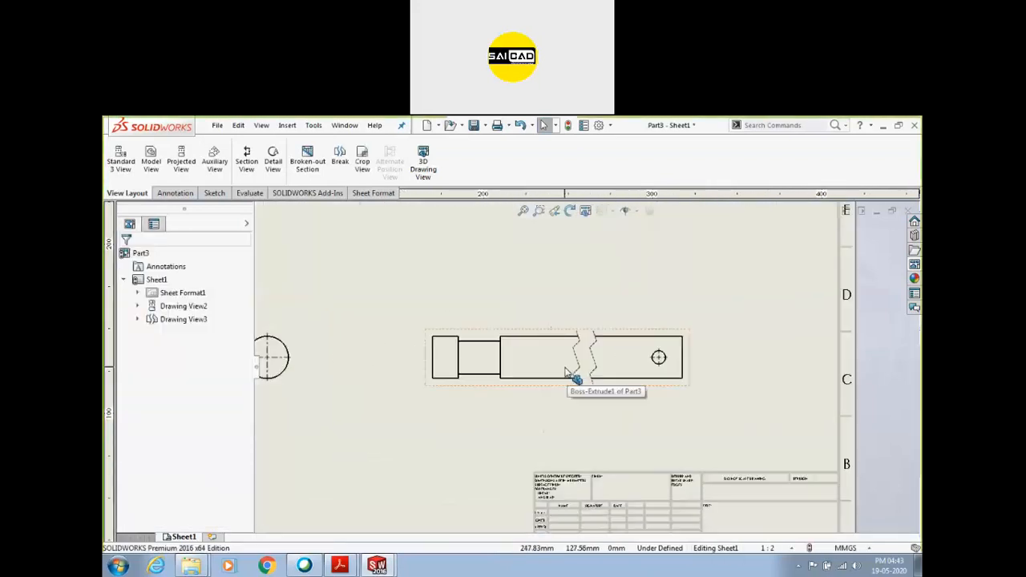
{"action": "scroll", "coordinate": [618, 415], "scroll_direction": "up", "scroll_amount": 2}
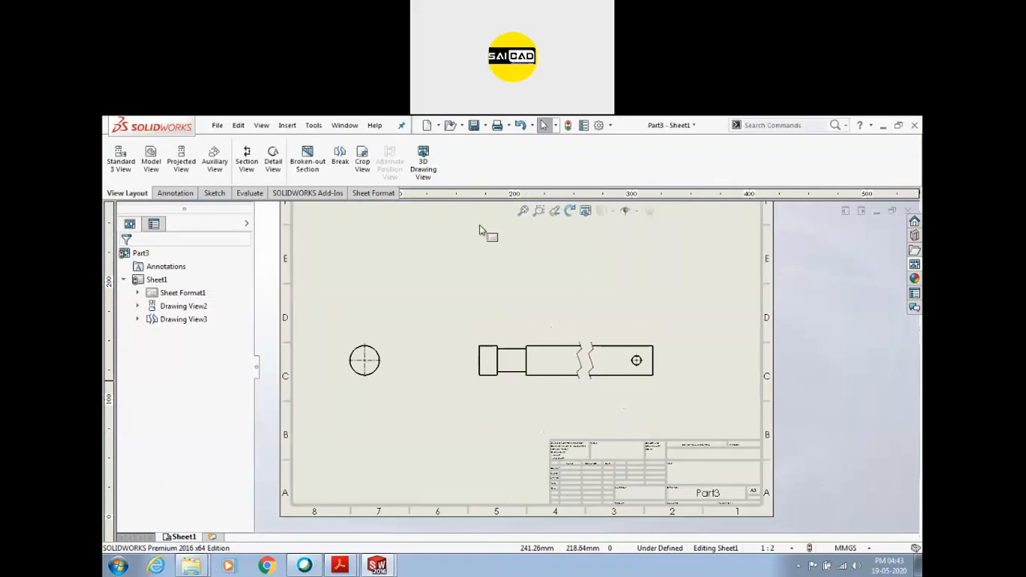
Step: Insert the model dimensions into the broken rod view only, using Model Items
{"action": "left_click", "coordinate": [173, 193]}
{"action": "left_click", "coordinate": [156, 160]}
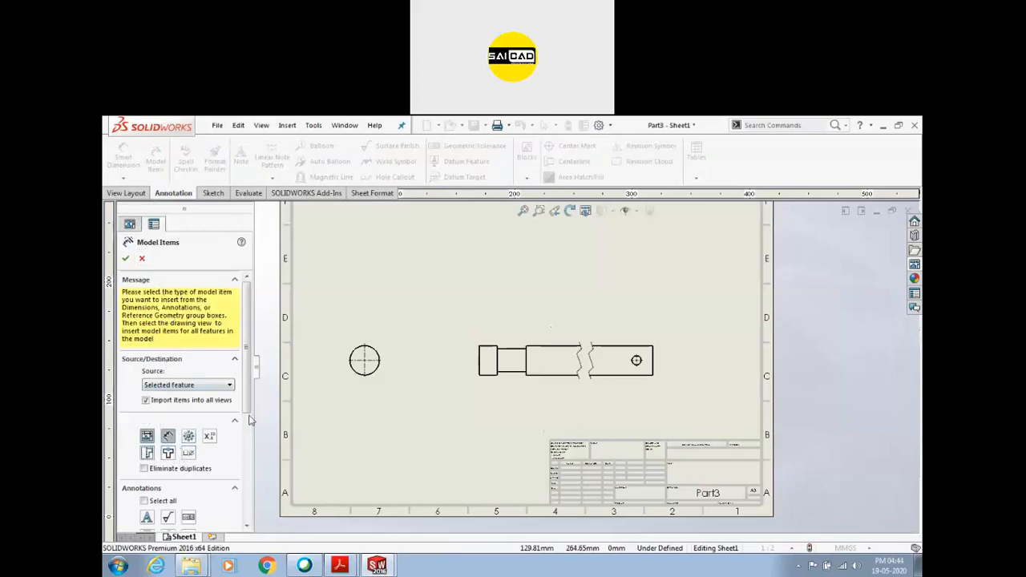
{"action": "left_click", "coordinate": [487, 388]}
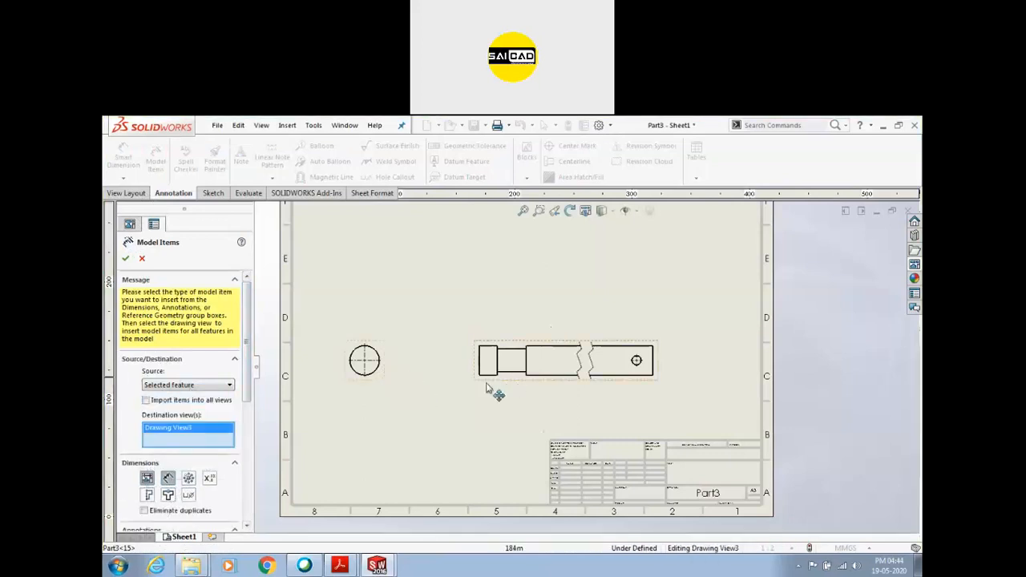
{"action": "left_click", "coordinate": [125, 258]}
{"action": "left_click", "coordinate": [541, 347]}
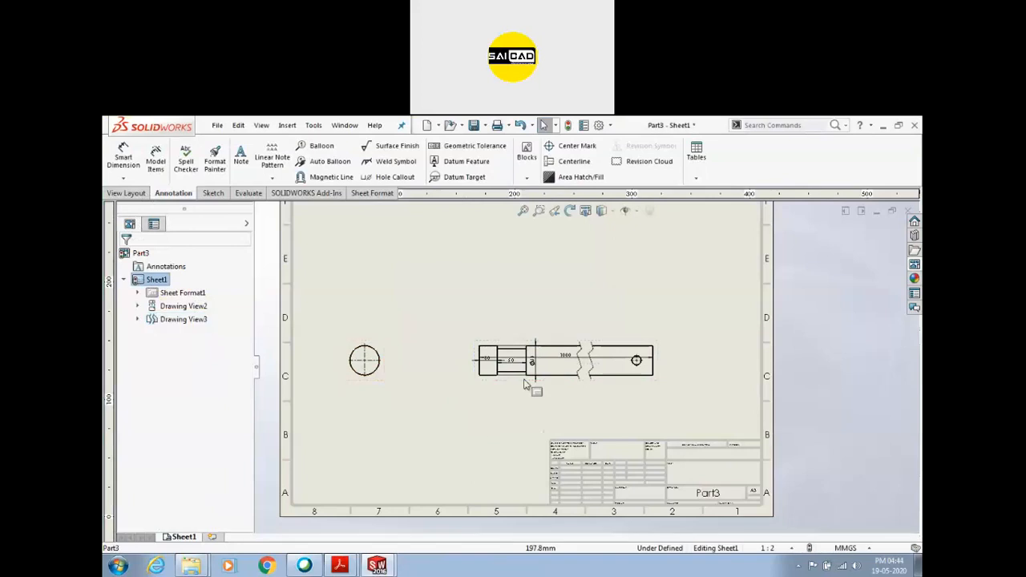
Step: Arrange the broken view's dimensions: overall length above the rod, diameter on its body, and the 30 and 50 mm neck dimensions below
{"action": "scroll", "coordinate": [507, 379], "scroll_direction": "down", "scroll_amount": 3}
{"action": "left_click_drag", "start_coordinate": [602, 350], "coordinate": [593, 281]}
{"action": "left_click", "coordinate": [675, 286]}
{"action": "left_click_drag", "start_coordinate": [547, 349], "coordinate": [577, 367]}
{"action": "left_click_drag", "start_coordinate": [509, 350], "coordinate": [504, 433]}
{"action": "left_click_drag", "start_coordinate": [480, 353], "coordinate": [431, 418]}
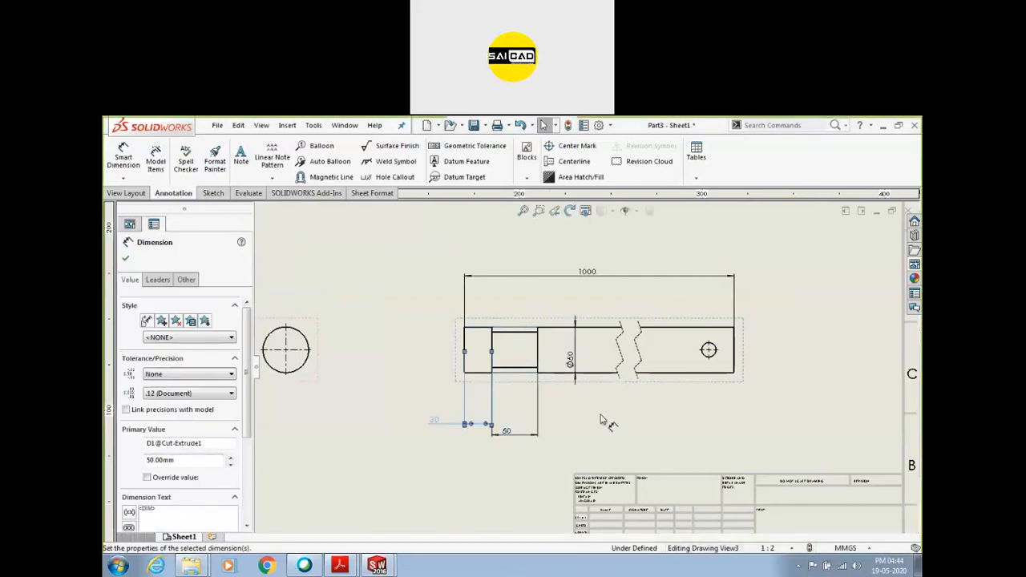
{"action": "left_click", "coordinate": [633, 401]}
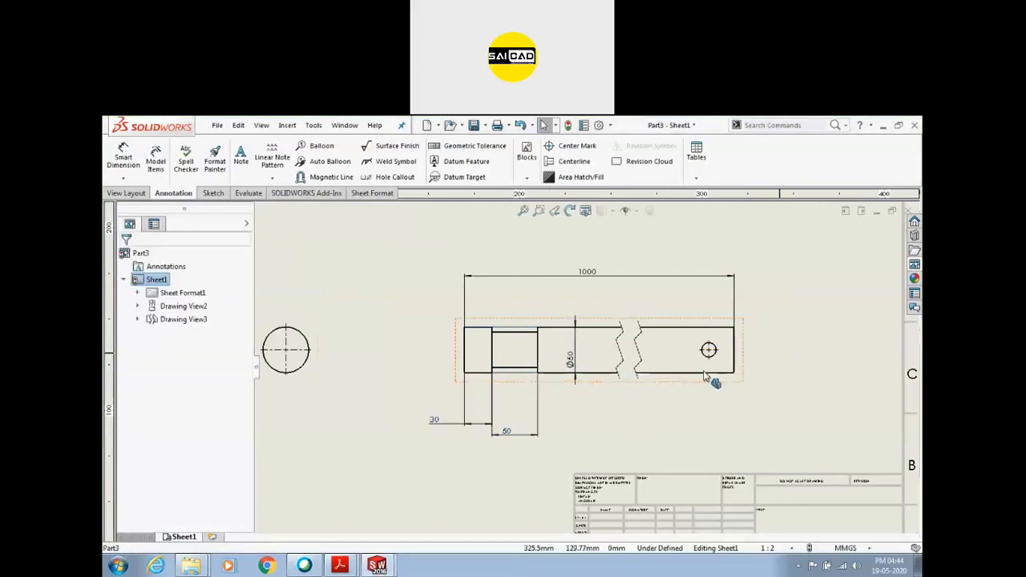
{"action": "scroll", "coordinate": [580, 395], "scroll_direction": "up", "scroll_amount": 2}
{"action": "scroll", "coordinate": [581, 299], "scroll_direction": "down", "scroll_amount": 1}
{"action": "scroll", "coordinate": [584, 355], "scroll_direction": "up", "scroll_amount": 3}
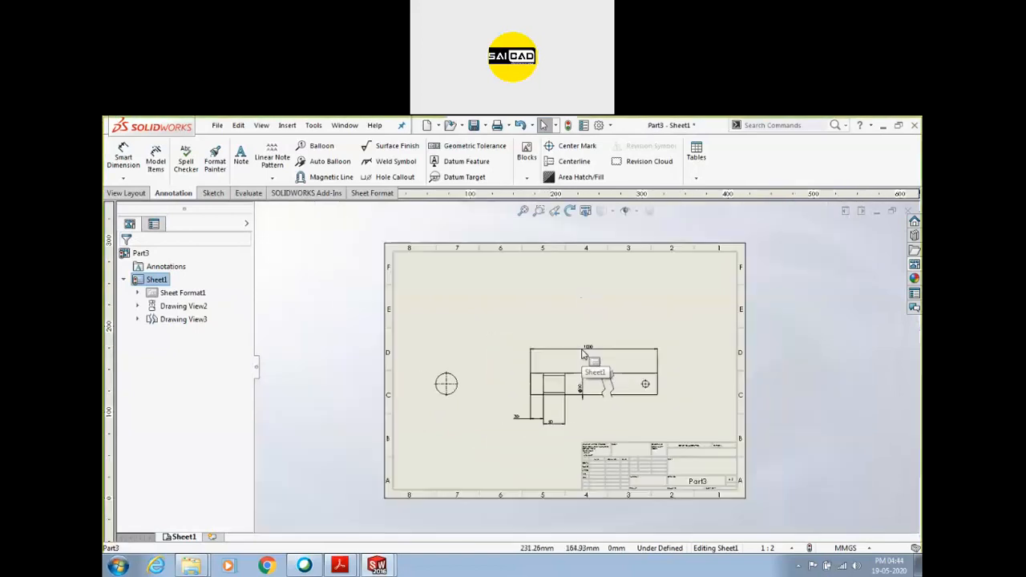
{"action": "scroll", "coordinate": [582, 392], "scroll_direction": "down", "scroll_amount": 2}
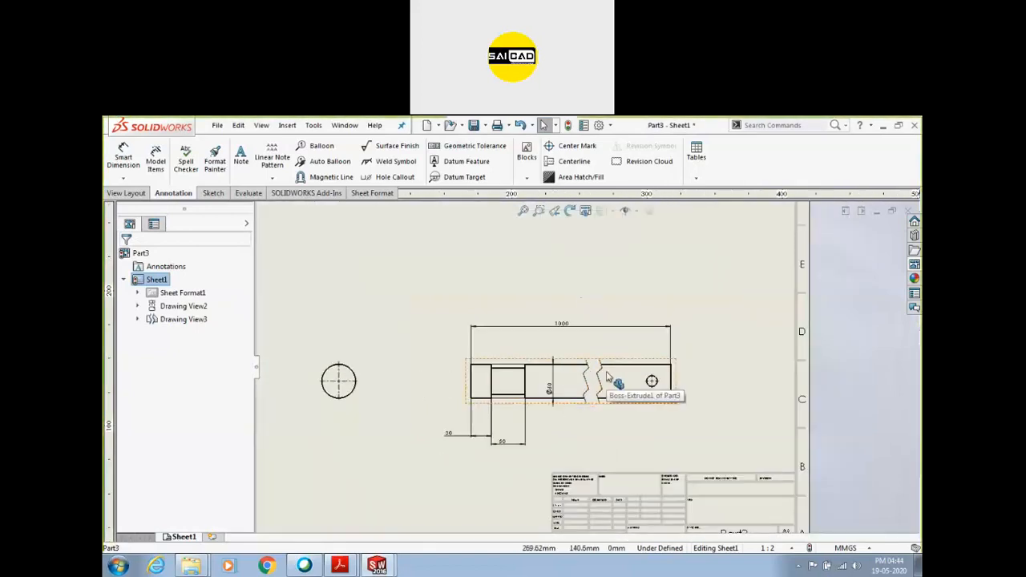
{"action": "left_click", "coordinate": [127, 194]}
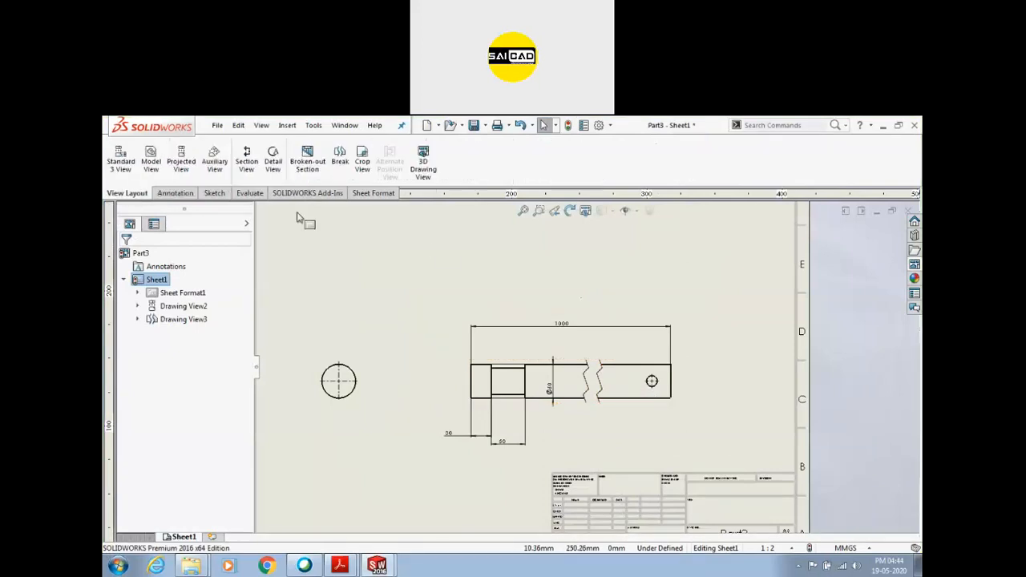
{"action": "scroll", "coordinate": [653, 330], "scroll_direction": "up", "scroll_amount": 1}
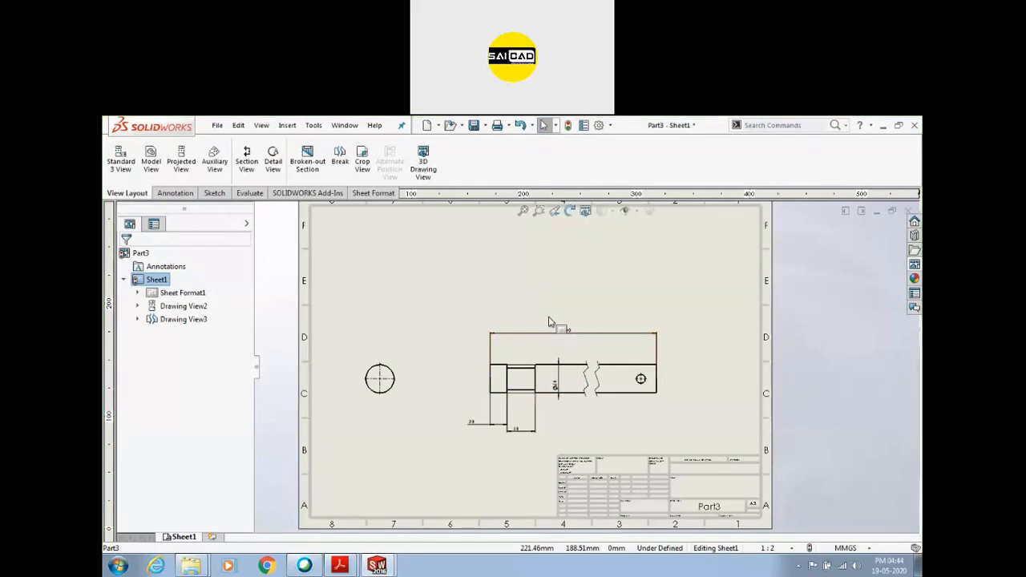
Step: Add a Smart Dimension for the diameter of the circular end view, placed diagonally above the circle
{"action": "left_click", "coordinate": [169, 193]}
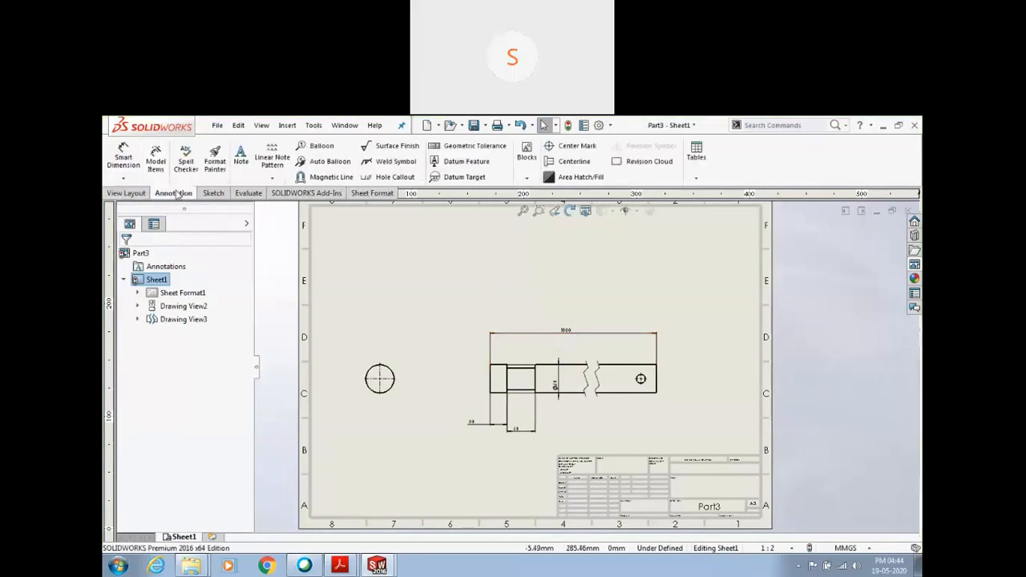
{"action": "left_click", "coordinate": [126, 163]}
{"action": "scroll", "coordinate": [501, 407], "scroll_direction": "down", "scroll_amount": 1}
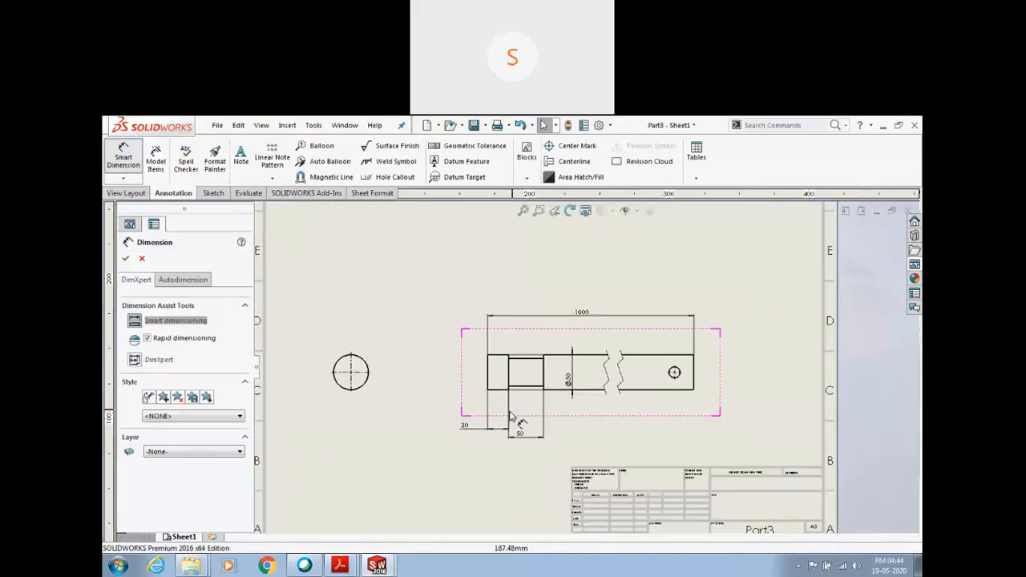
{"action": "left_click", "coordinate": [369, 371]}
{"action": "left_click", "coordinate": [395, 327]}
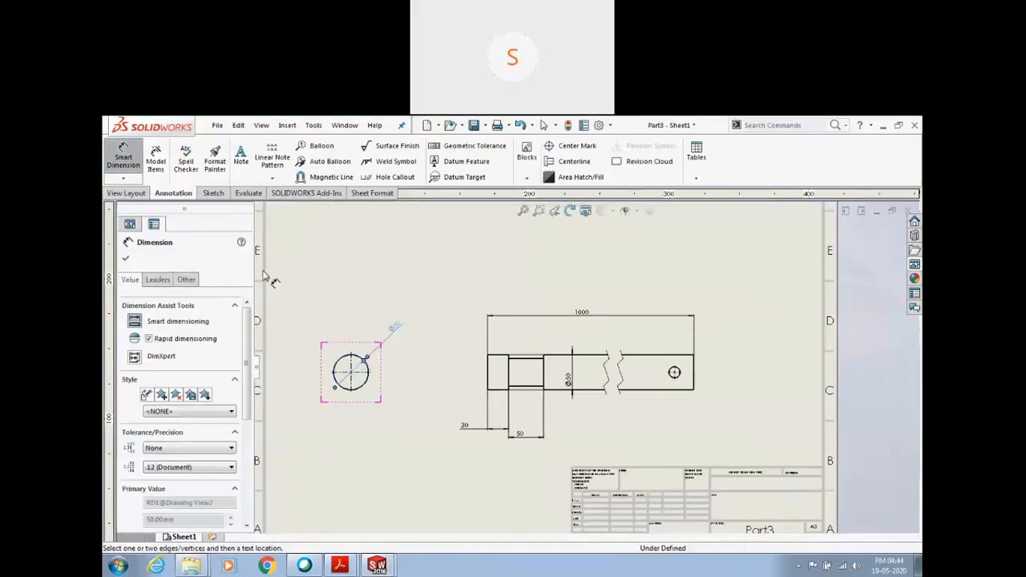
{"action": "right_click", "coordinate": [343, 266]}
{"action": "left_click", "coordinate": [372, 316]}
{"action": "scroll", "coordinate": [301, 363], "scroll_direction": "down", "scroll_amount": 2}
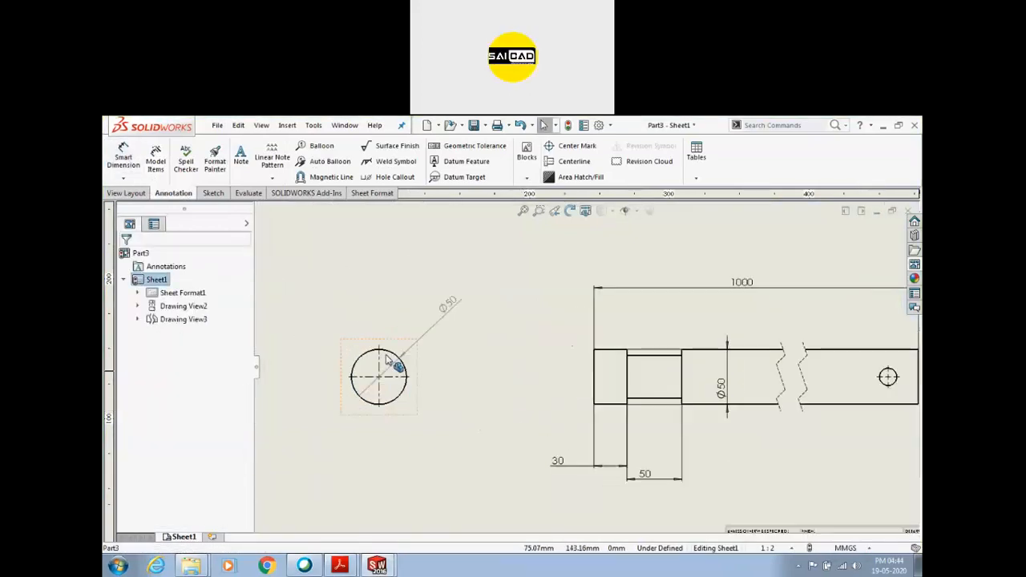
{"action": "left_click", "coordinate": [449, 306]}
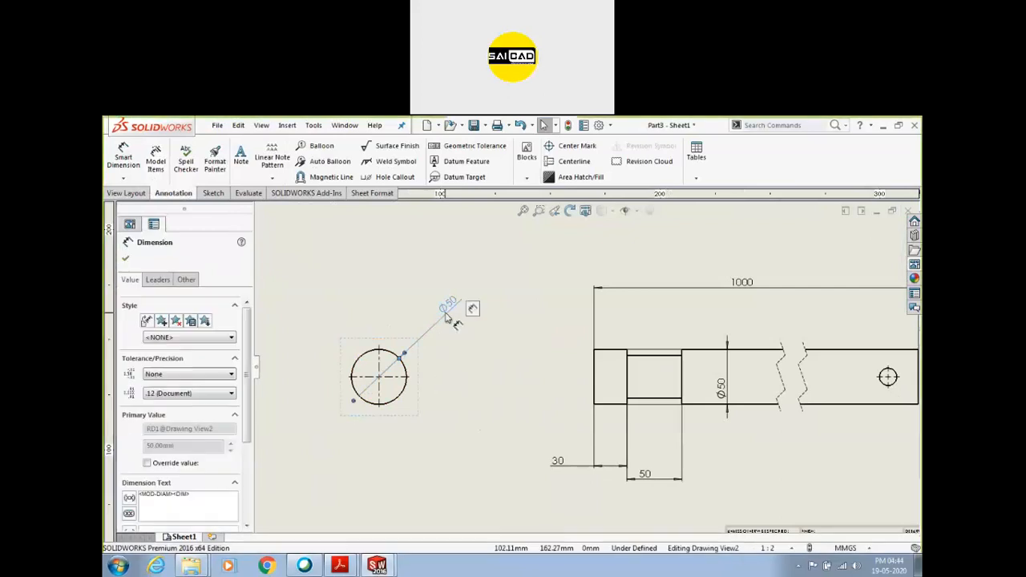
{"action": "left_click", "coordinate": [469, 346]}
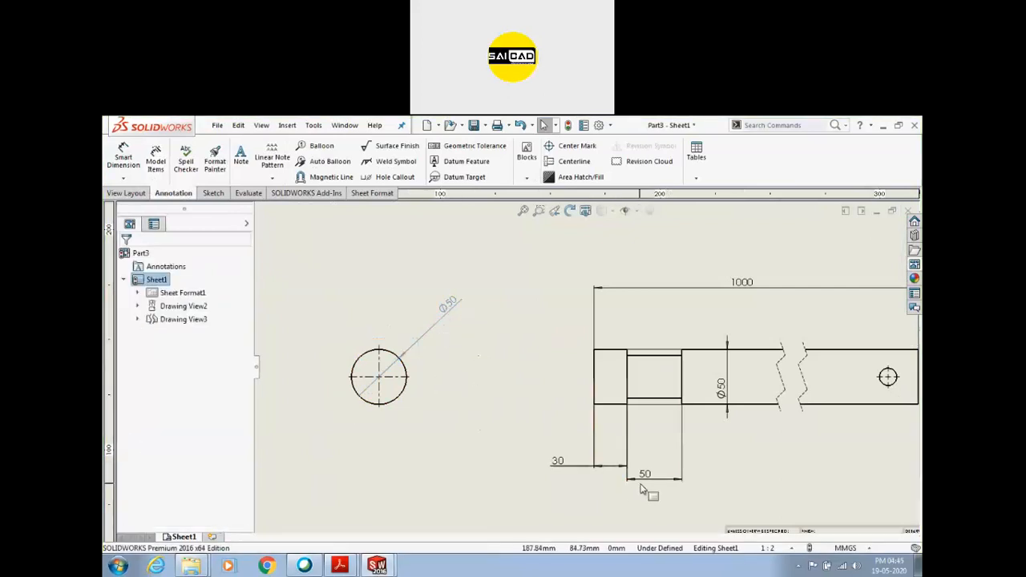
Step: Set the neck's width dimension in the broken rod view to 20 mm and rebuild the drawing
{"action": "double_click", "coordinate": [645, 474]}
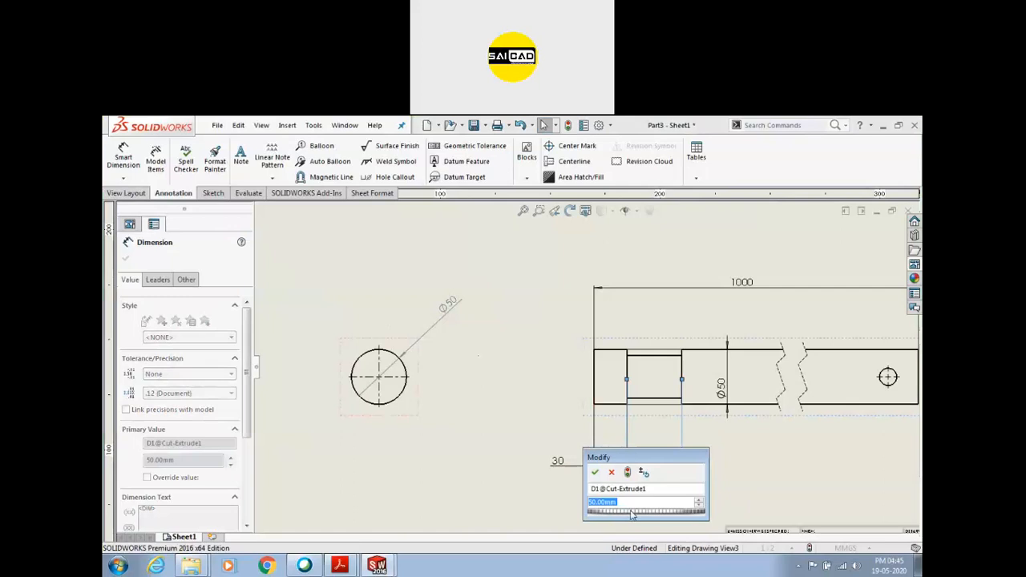
{"action": "type", "text": "20"}
{"action": "key", "text": "Return"}
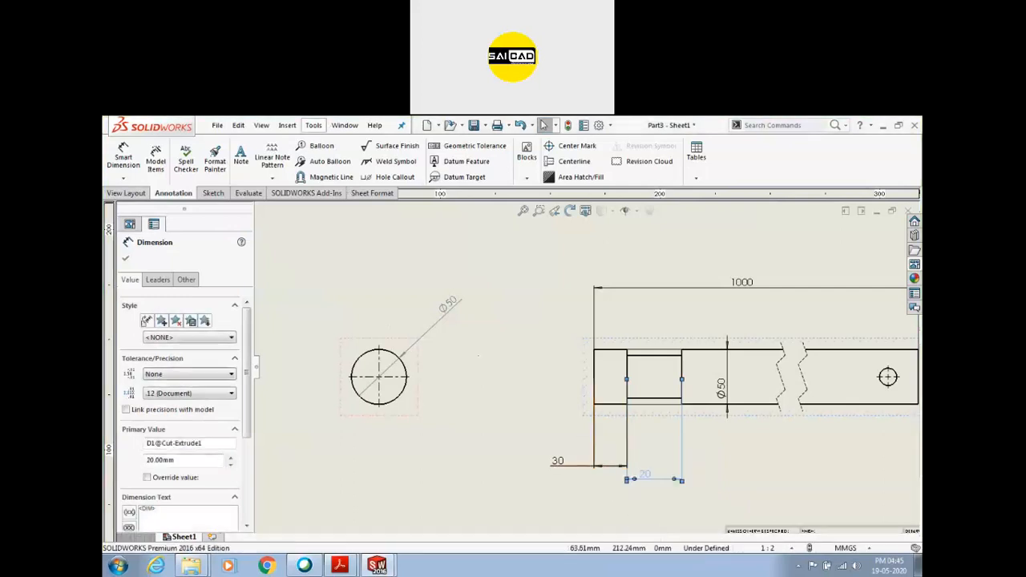
{"action": "key", "text": "ctrl+b"}
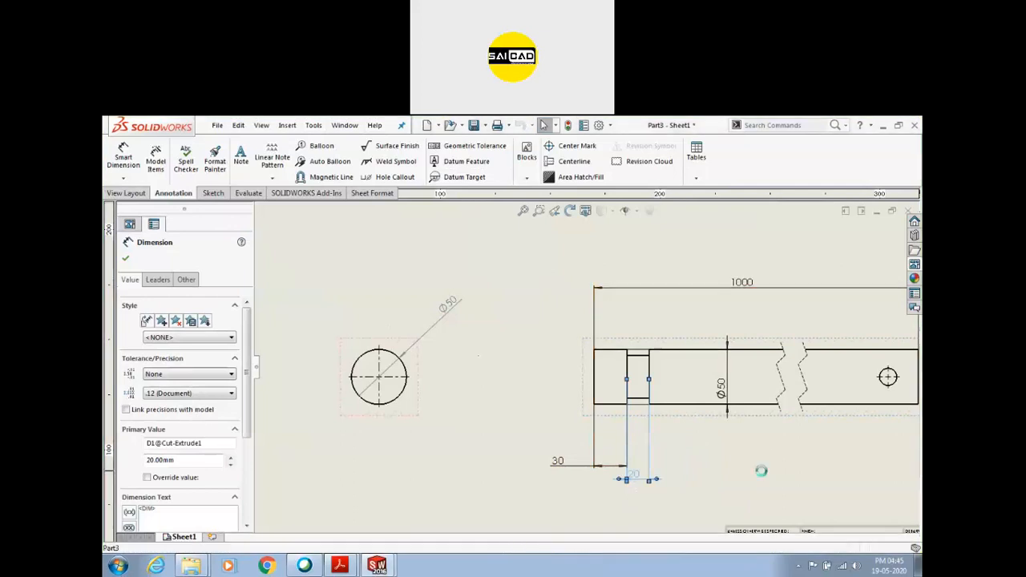
{"action": "key", "text": "Escape"}
{"action": "scroll", "coordinate": [641, 393], "scroll_direction": "down", "scroll_amount": 2}
{"action": "key", "text": "f"}
{"action": "scroll", "coordinate": [615, 385], "scroll_direction": "down", "scroll_amount": 2}
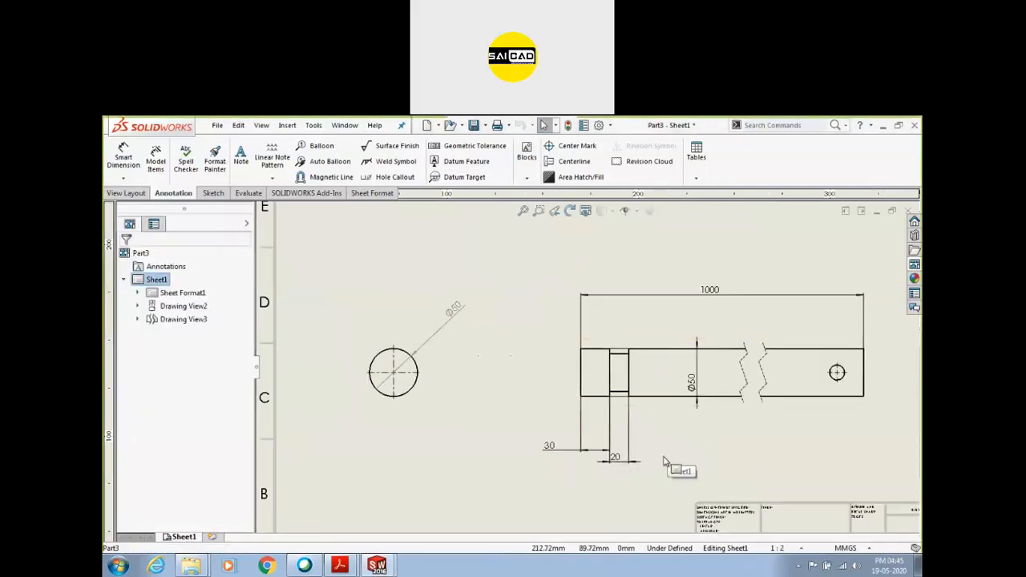
{"action": "scroll", "coordinate": [664, 462], "scroll_direction": "down", "scroll_amount": 1}
{"action": "scroll", "coordinate": [641, 454], "scroll_direction": "up", "scroll_amount": 2}
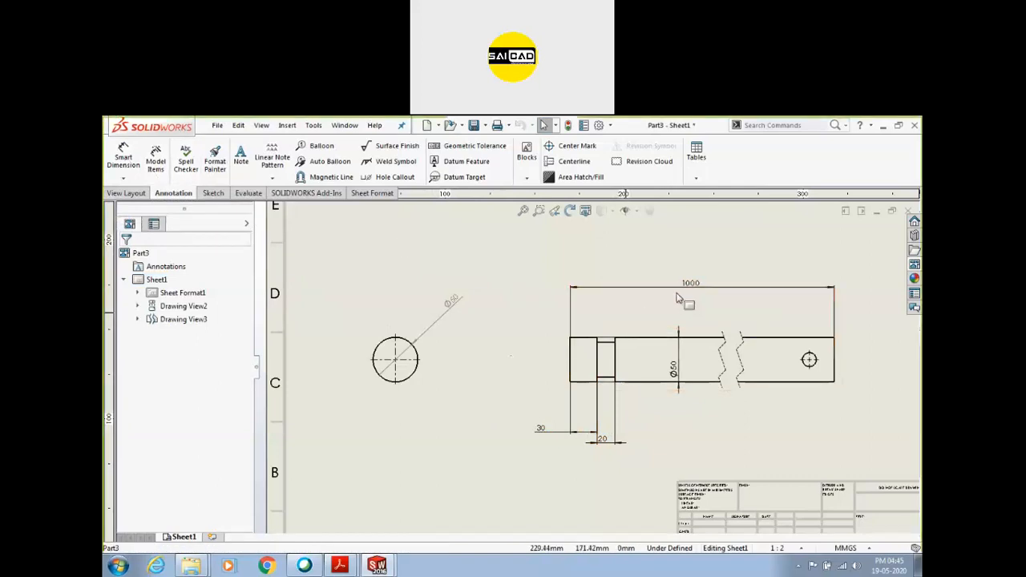
Step: Delete all dimensions from the broken rod view and the circular end view
{"action": "left_click", "coordinate": [522, 391]}
{"action": "left_click_drag", "start_coordinate": [637, 421], "coordinate": [507, 442]}
{"action": "key", "text": "Delete"}
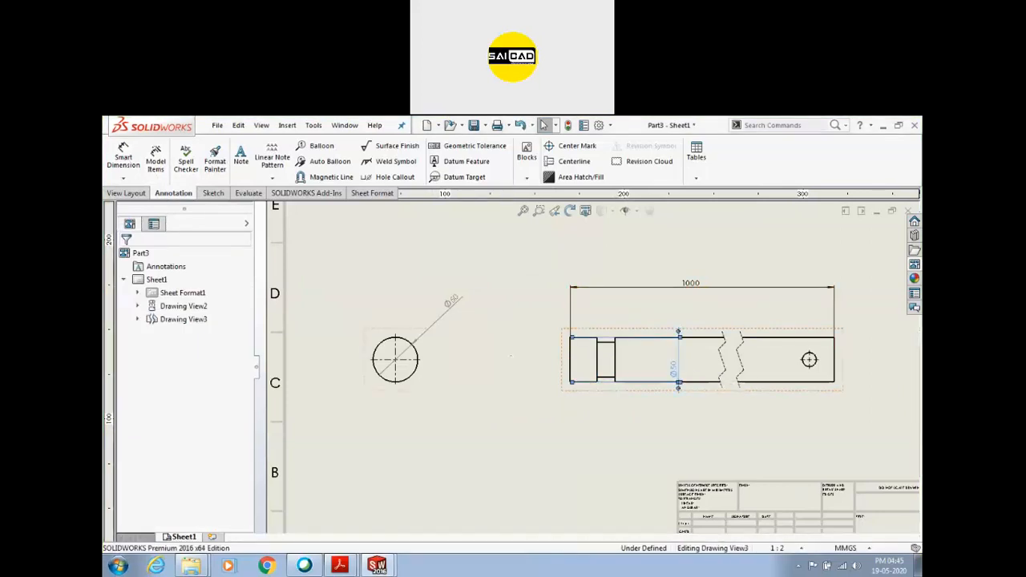
{"action": "key", "text": "Delete"}
{"action": "left_click", "coordinate": [444, 307]}
{"action": "key", "text": "Delete"}
{"action": "left_click", "coordinate": [363, 259]}
Step: Insert the model dimensions into the circular end view only, using Model Items with the entire model as source
{"action": "left_click", "coordinate": [154, 163]}
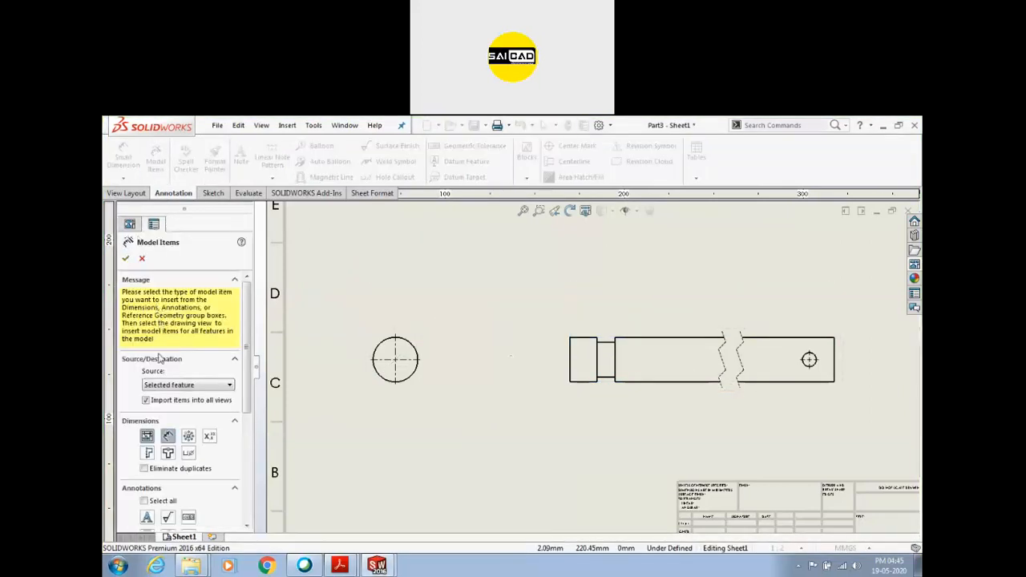
{"action": "left_click", "coordinate": [412, 353]}
{"action": "left_click", "coordinate": [125, 259]}
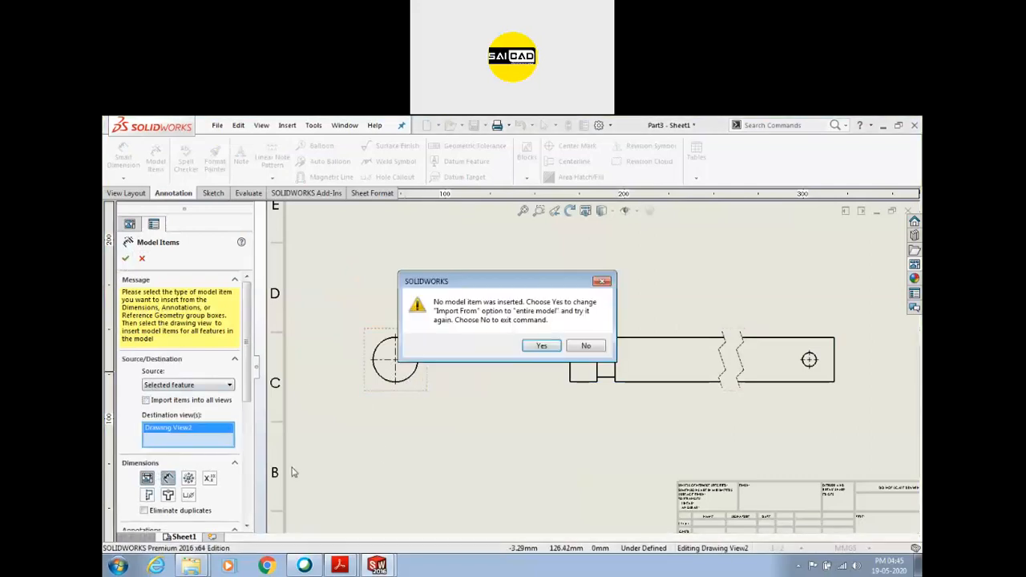
{"action": "left_click", "coordinate": [541, 345]}
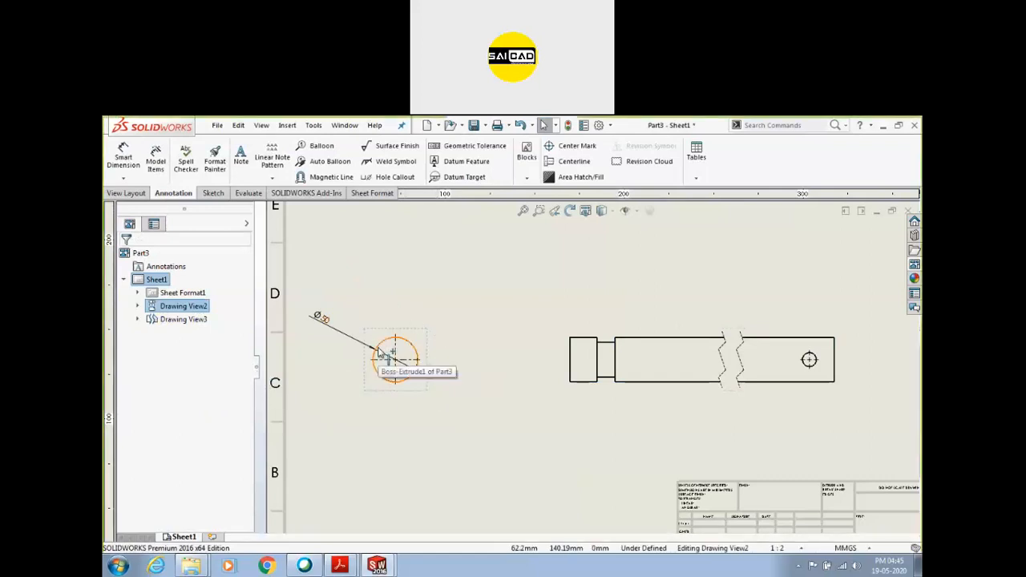
Step: Insert the model dimensions into the broken rod view as well, using Model Items with both views as destinations
{"action": "left_click", "coordinate": [162, 162]}
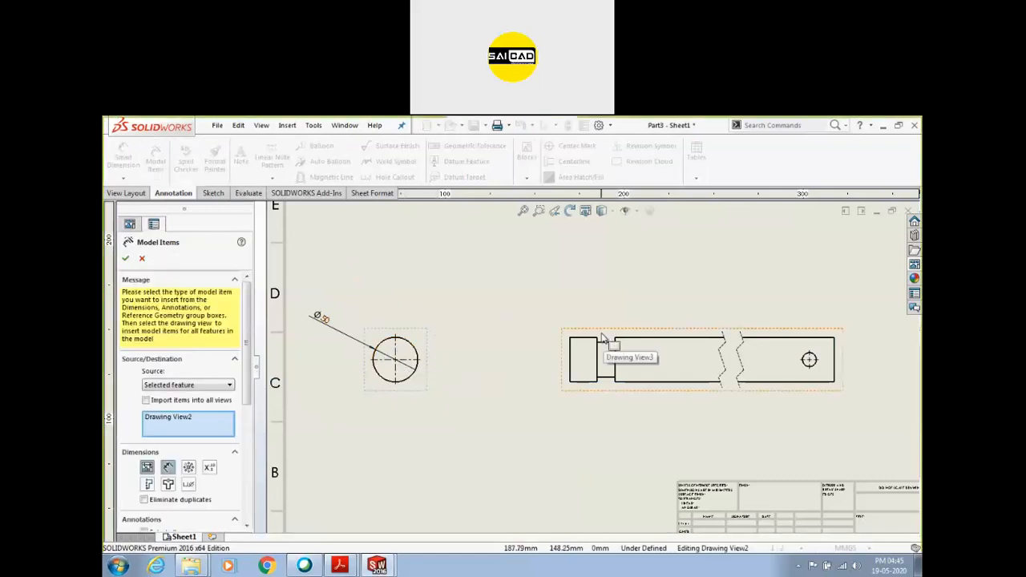
{"action": "left_click", "coordinate": [673, 353]}
{"action": "left_click", "coordinate": [125, 258]}
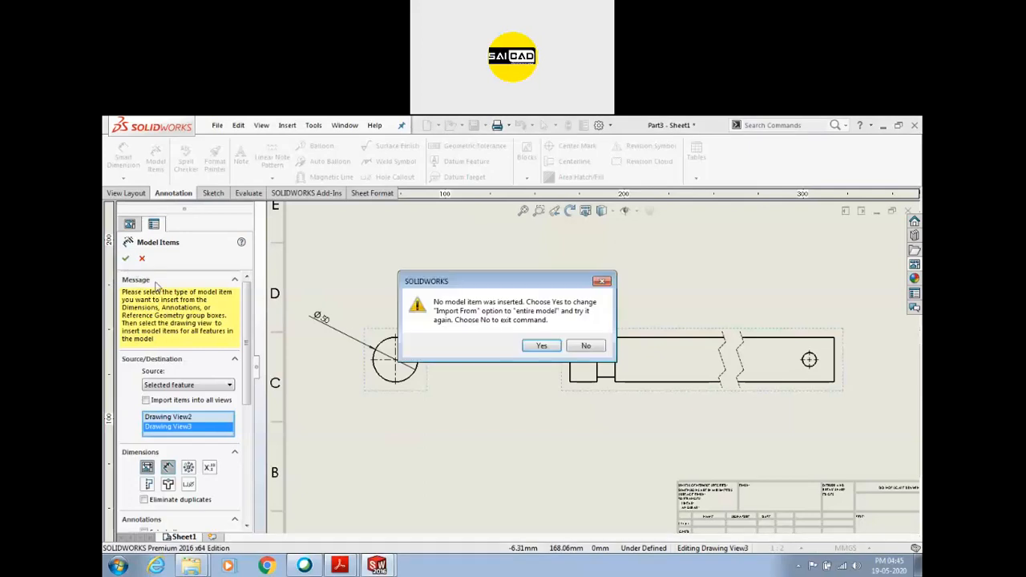
{"action": "left_click", "coordinate": [586, 345]}
{"action": "left_click", "coordinate": [593, 364]}
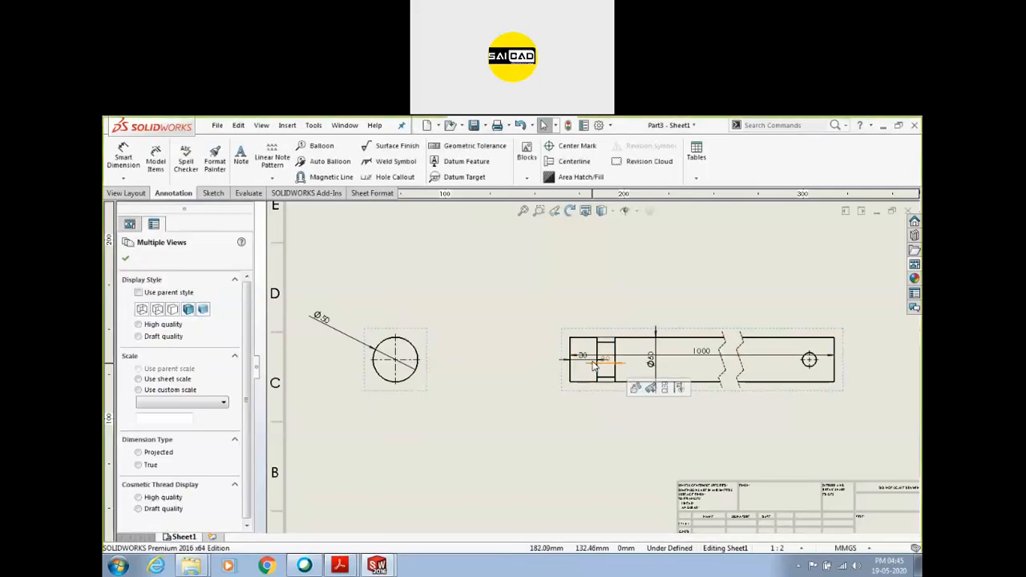
{"action": "left_click", "coordinate": [536, 420]}
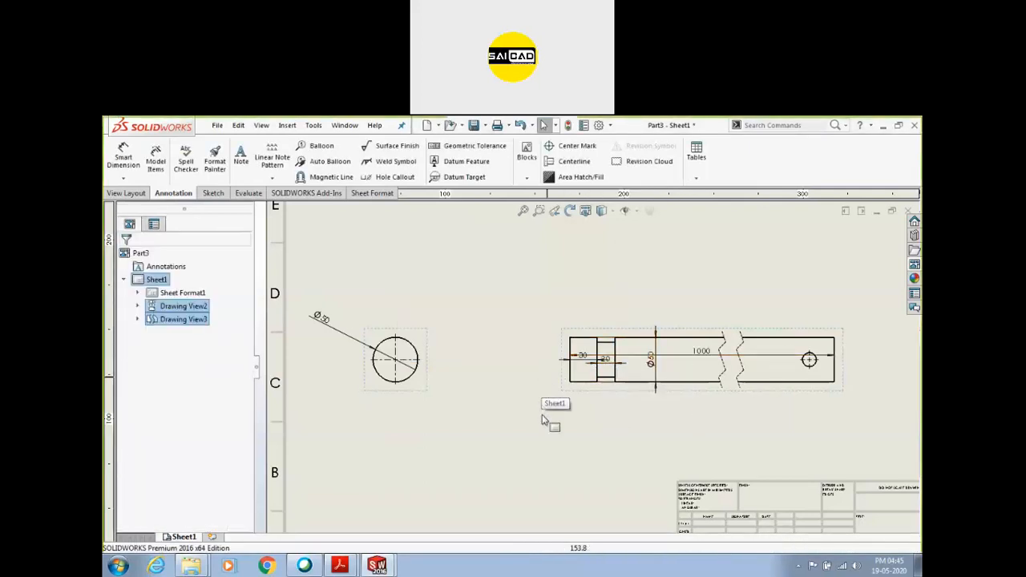
Step: Set the Model Items source to Entire model, leave the command, and delete the diameter dimension from the circular end view
{"action": "left_click", "coordinate": [155, 160]}
{"action": "left_click", "coordinate": [184, 385]}
{"action": "left_click", "coordinate": [170, 396]}
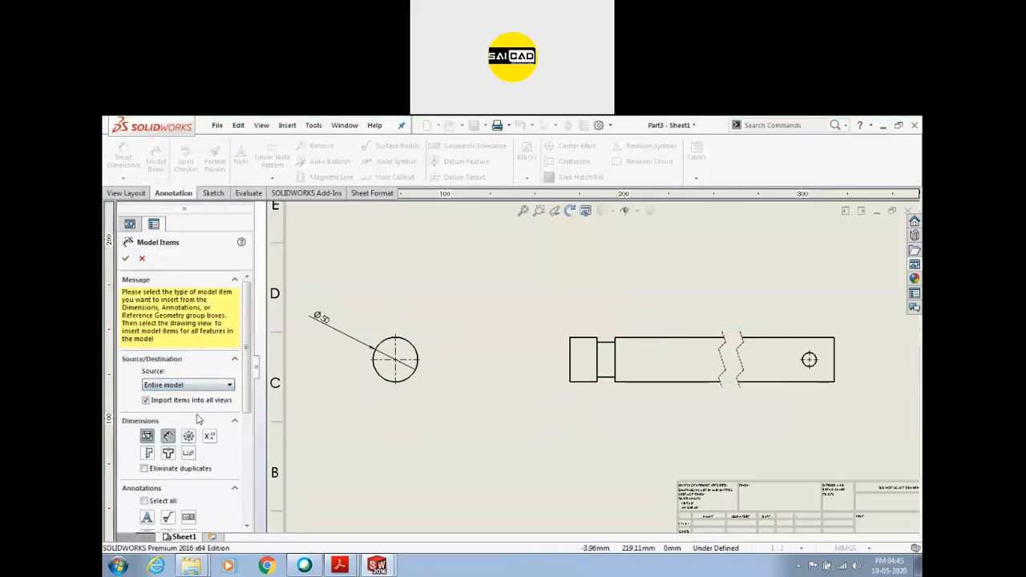
{"action": "left_click", "coordinate": [557, 390]}
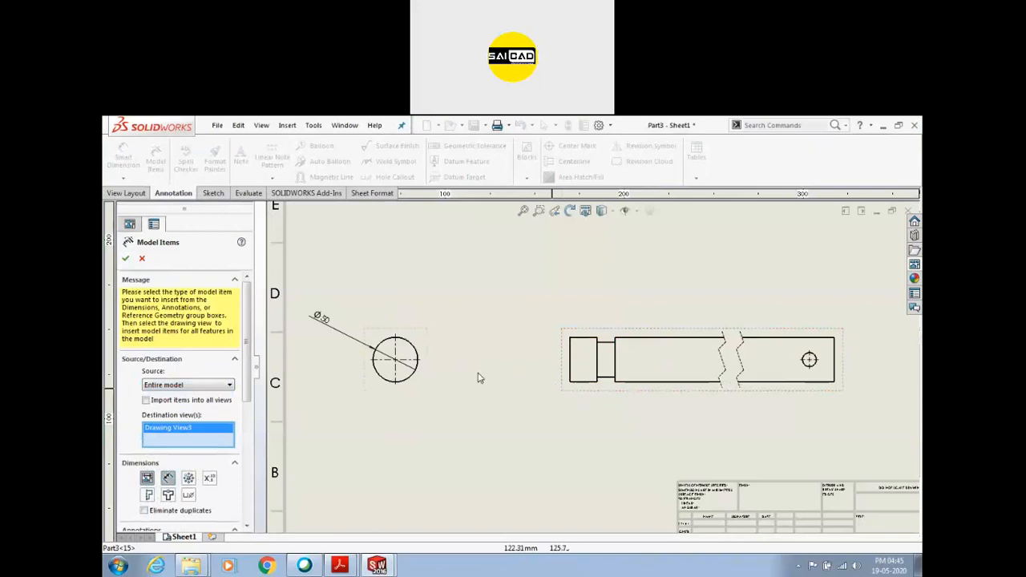
{"action": "key", "text": "Escape"}
{"action": "left_click", "coordinate": [333, 319]}
{"action": "key", "text": "Delete"}
Step: Insert the entire model's dimensions into the broken rod view and the circular end view, using Model Items
{"action": "left_click", "coordinate": [161, 159]}
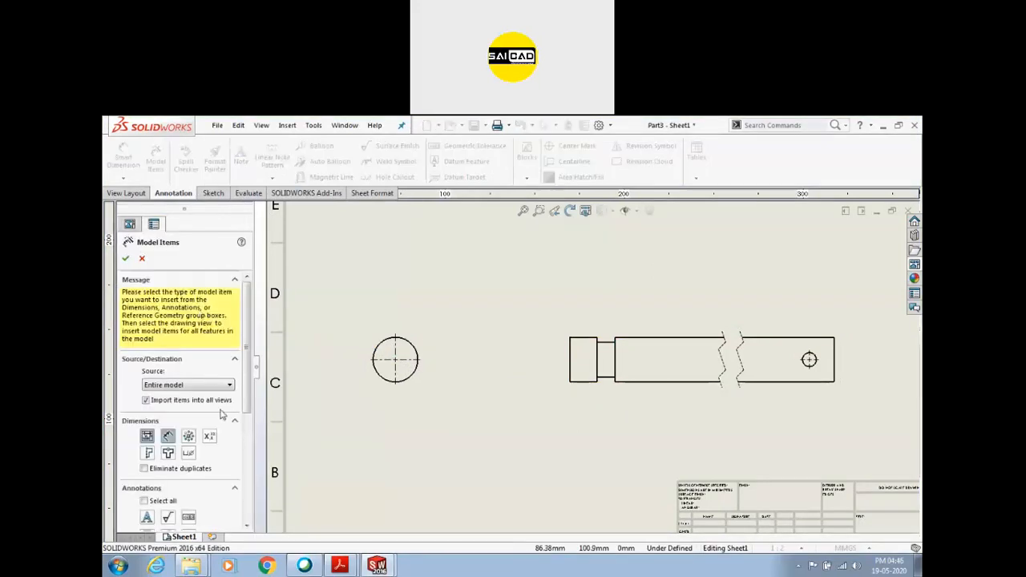
{"action": "left_click", "coordinate": [566, 403]}
{"action": "left_click", "coordinate": [433, 400]}
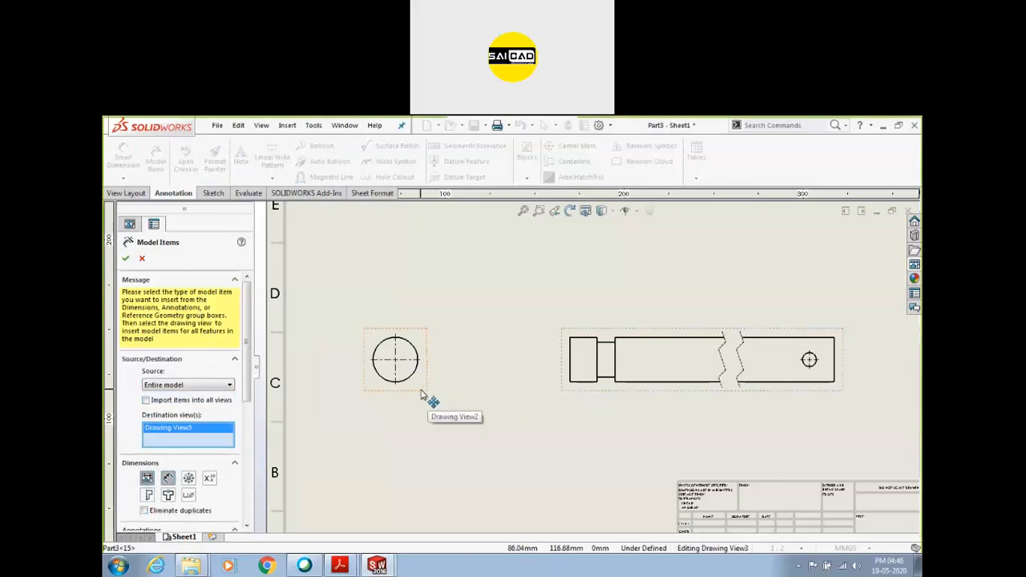
{"action": "left_click", "coordinate": [126, 259]}
Step: Move the 1000 mm length dimension above the rod and delete the diameter dimension from the broken rod view
{"action": "left_click_drag", "start_coordinate": [694, 355], "coordinate": [691, 298]}
{"action": "left_click", "coordinate": [630, 380]}
{"action": "mouse_move", "coordinate": [630, 380]}
{"action": "left_mouse_down"}
{"action": "mouse_move", "coordinate": [651, 365]}
{"action": "mouse_move", "coordinate": [604, 447]}
{"action": "mouse_move", "coordinate": [522, 430]}
{"action": "mouse_move", "coordinate": [529, 440]}
{"action": "left_mouse_up"}
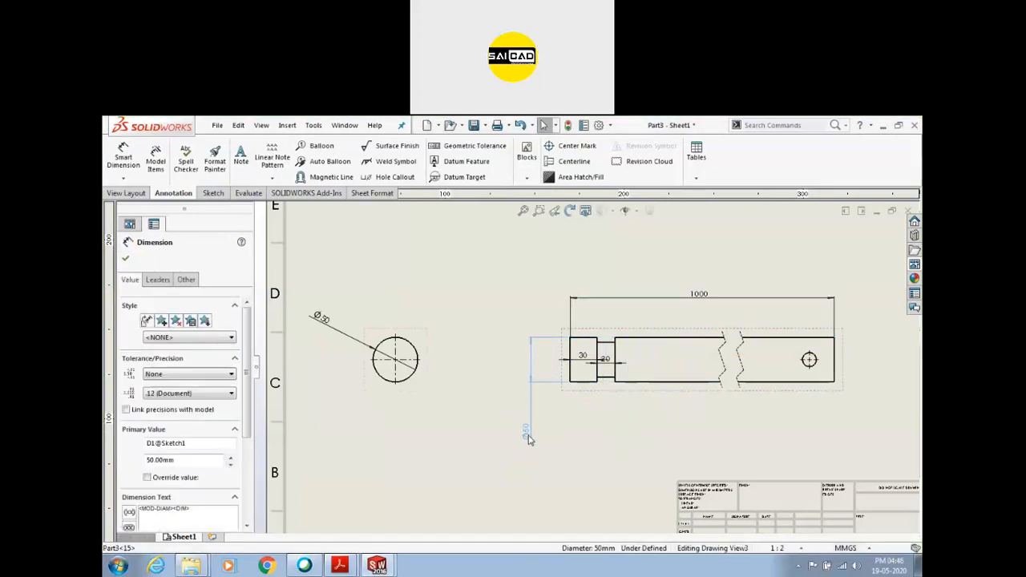
{"action": "left_click", "coordinate": [550, 457]}
{"action": "left_click", "coordinate": [525, 436]}
{"action": "key", "text": "Delete"}
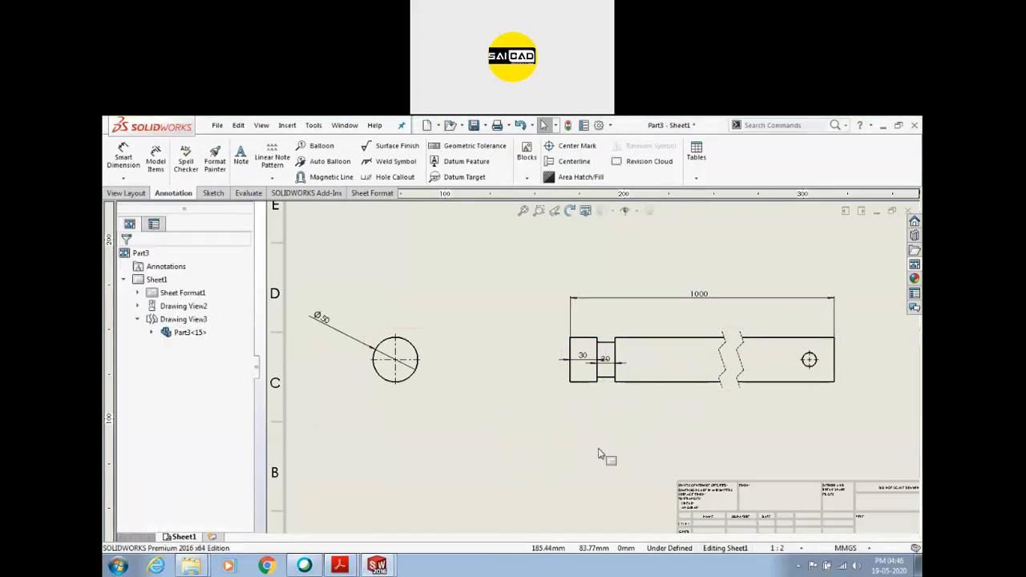
Step: Place the 30 mm end dimension and the 20 mm neck dimension below the rod, at staggered heights
{"action": "scroll", "coordinate": [607, 383], "scroll_direction": "down", "scroll_amount": 2}
{"action": "left_click_drag", "start_coordinate": [570, 350], "coordinate": [537, 477]}
{"action": "mouse_move", "coordinate": [624, 358]}
{"action": "left_mouse_down"}
{"action": "mouse_move", "coordinate": [614, 412]}
{"action": "mouse_move", "coordinate": [641, 455]}
{"action": "left_mouse_up"}
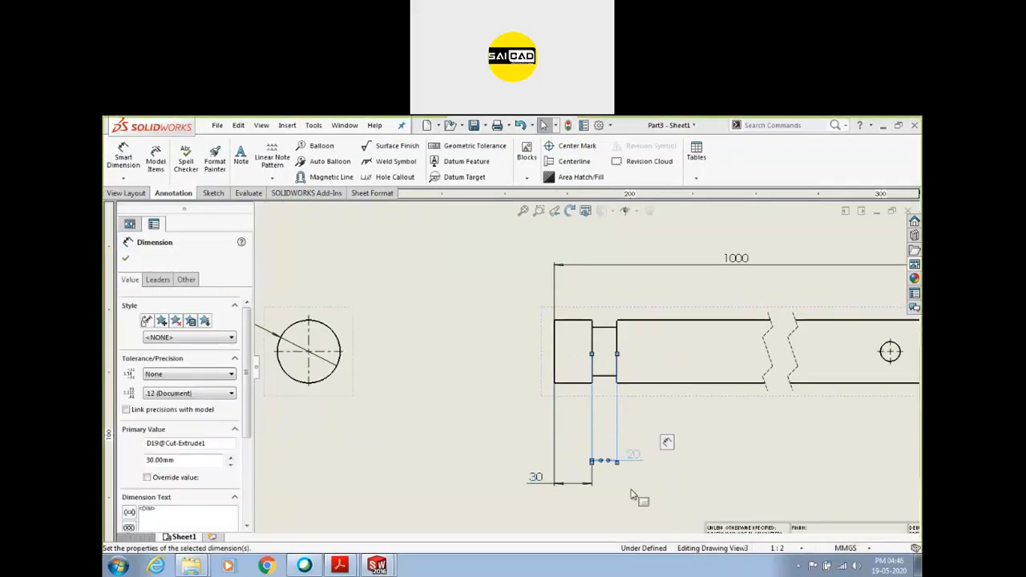
{"action": "left_click", "coordinate": [630, 491]}
{"action": "scroll", "coordinate": [492, 450], "scroll_direction": "up", "scroll_amount": 3}
{"action": "scroll", "coordinate": [722, 461], "scroll_direction": "down", "scroll_amount": 1}
{"action": "scroll", "coordinate": [744, 328], "scroll_direction": "down", "scroll_amount": 1}
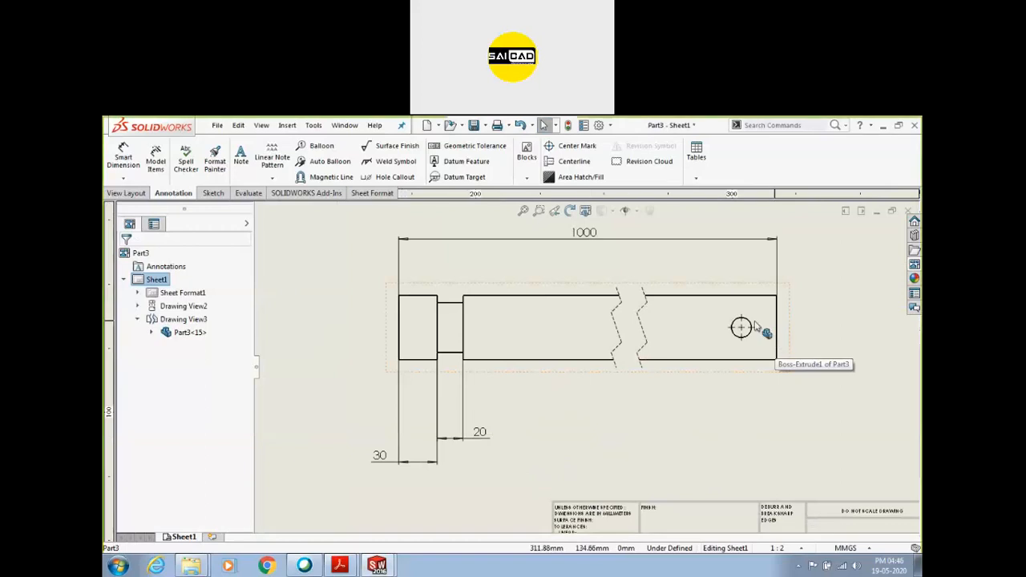
{"action": "scroll", "coordinate": [729, 333], "scroll_direction": "down", "scroll_amount": 1}
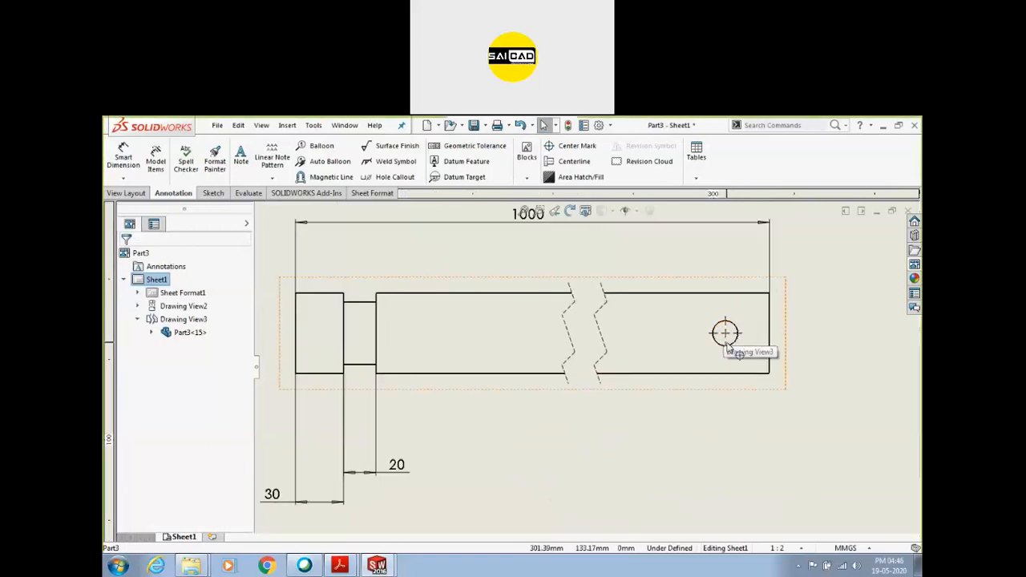
{"action": "left_click", "coordinate": [725, 333]}
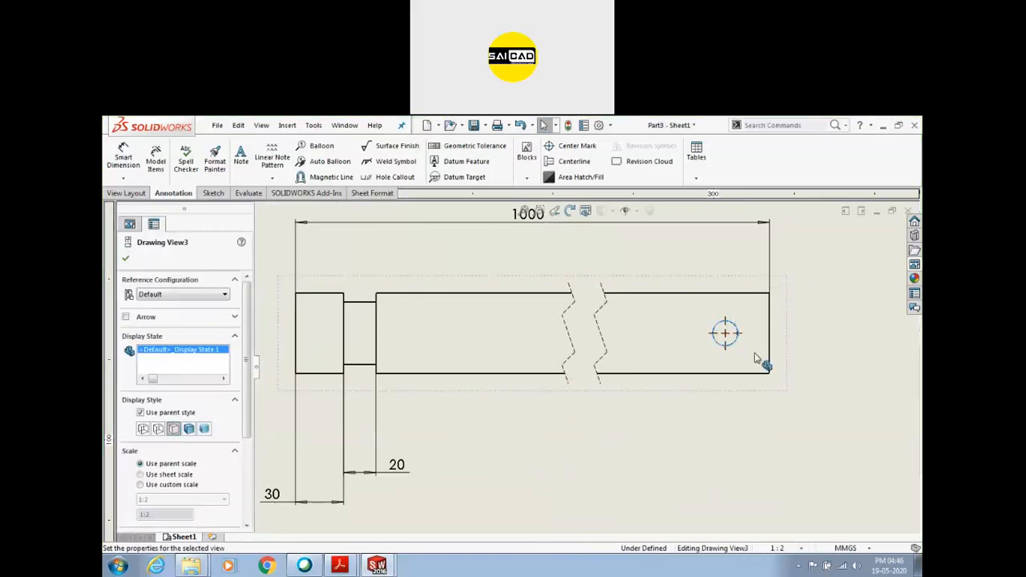
{"action": "left_click", "coordinate": [852, 382]}
{"action": "scroll", "coordinate": [802, 389], "scroll_direction": "up", "scroll_amount": 2}
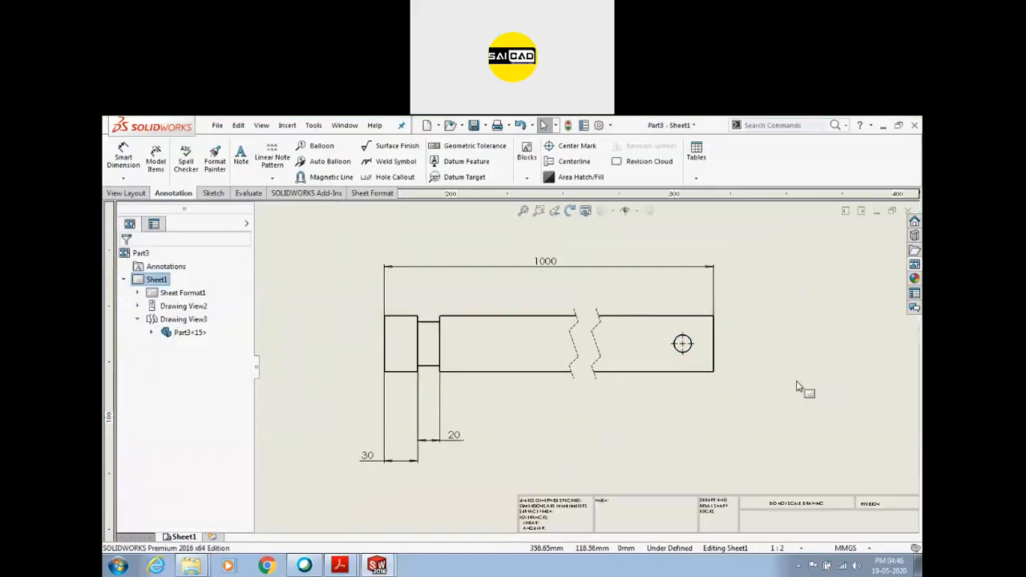
{"action": "scroll", "coordinate": [678, 346], "scroll_direction": "down", "scroll_amount": 1}
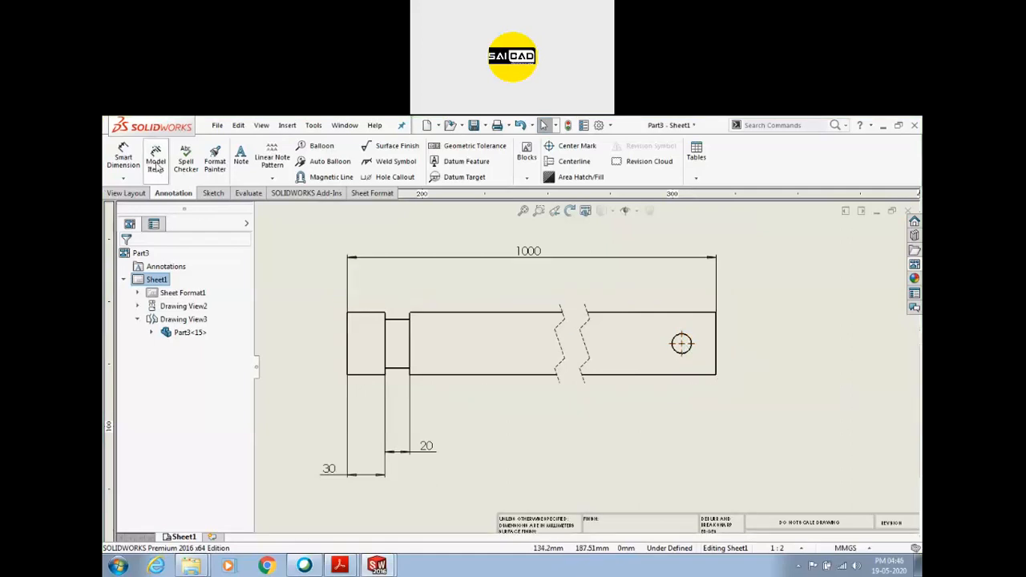
Step: Switch to the Part3 part model and open the cross hole's cut sketch for editing
{"action": "left_click", "coordinate": [377, 566]}
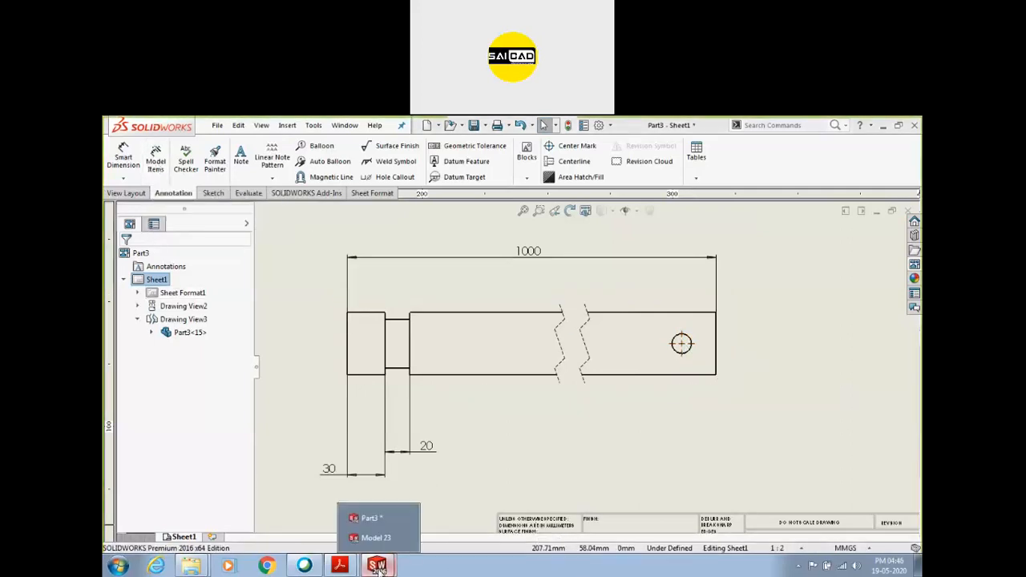
{"action": "left_click", "coordinate": [369, 519]}
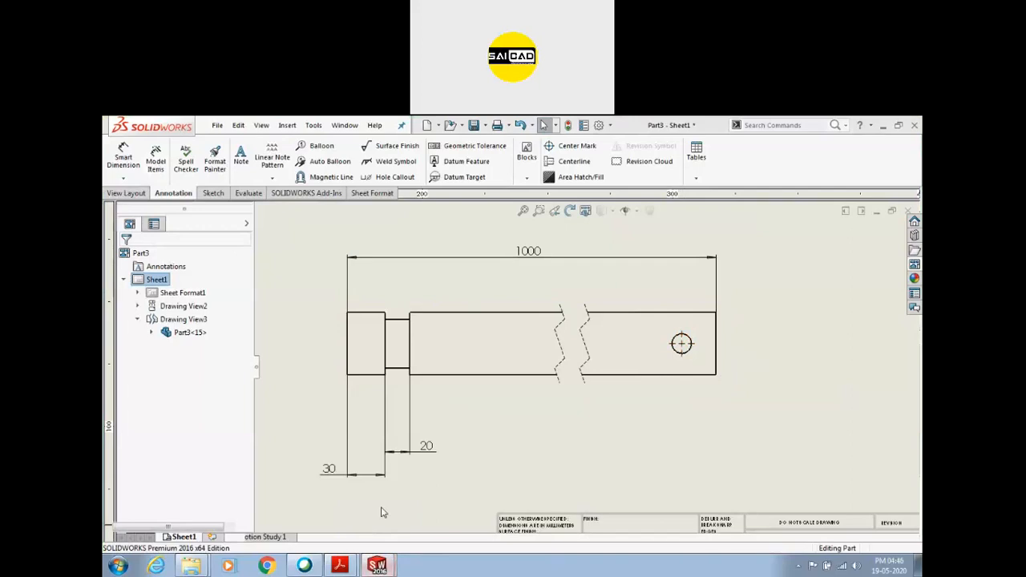
{"action": "left_click", "coordinate": [166, 396]}
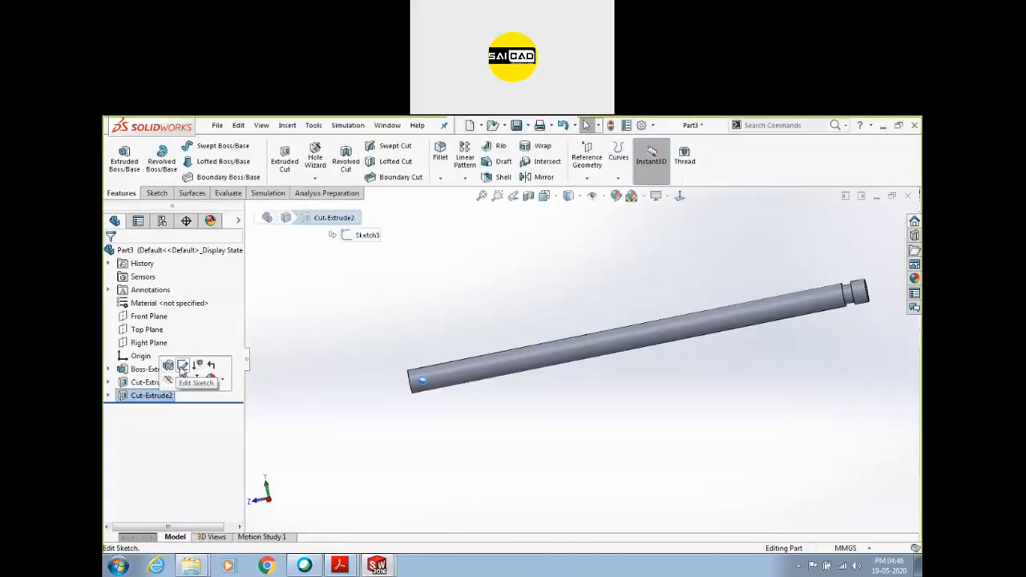
{"action": "left_click", "coordinate": [184, 363]}
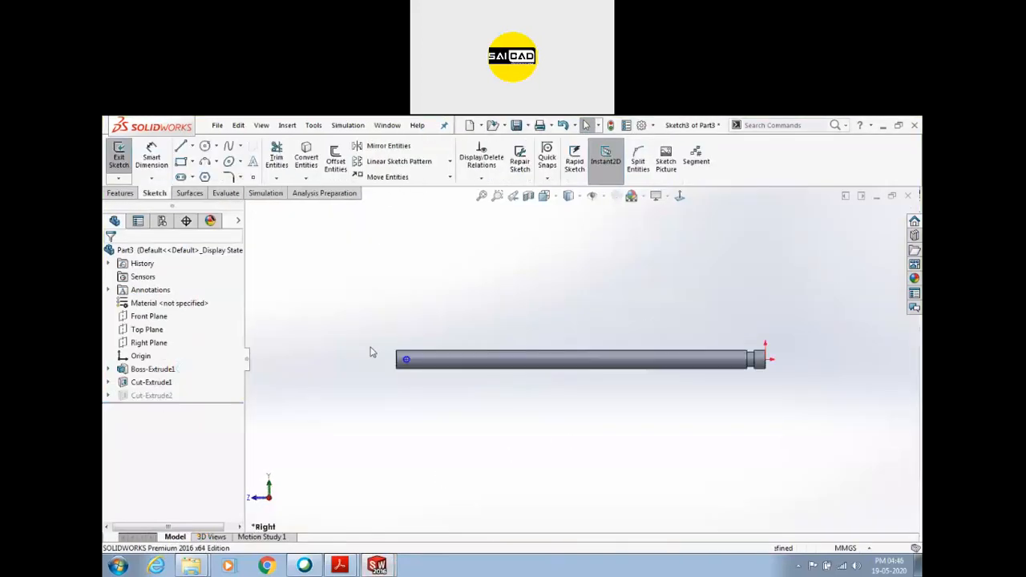
Step: Dimension the hole circle's centre at 30 mm from the rod's plain end edge
{"action": "scroll", "coordinate": [376, 355], "scroll_direction": "down", "scroll_amount": 9}
{"action": "left_click", "coordinate": [155, 163]}
{"action": "scroll", "coordinate": [385, 376], "scroll_direction": "down", "scroll_amount": 3}
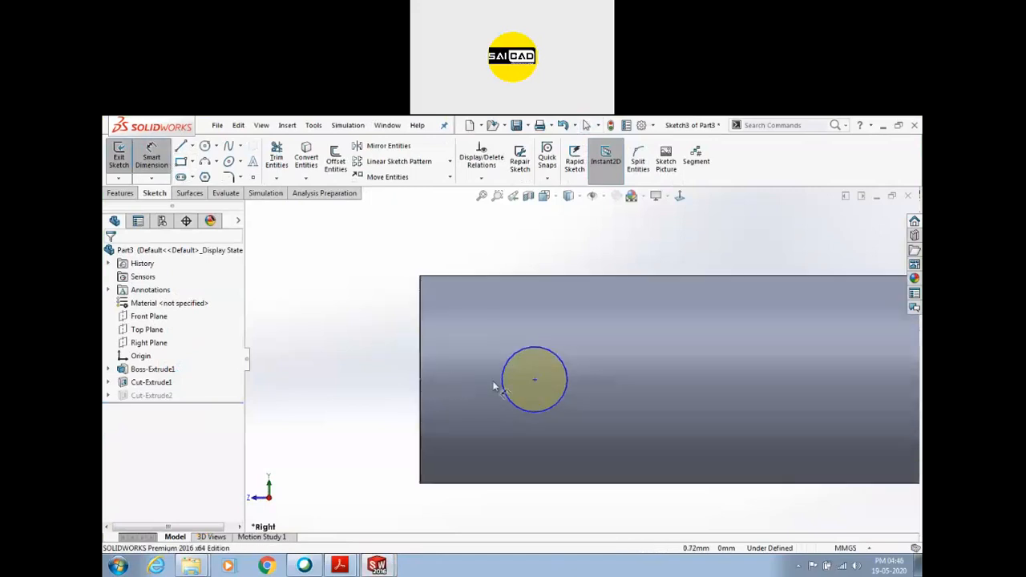
{"action": "left_click", "coordinate": [532, 382]}
{"action": "left_click", "coordinate": [420, 373]}
{"action": "left_click", "coordinate": [479, 237]}
{"action": "type", "text": "30"}
{"action": "key", "text": "Return"}
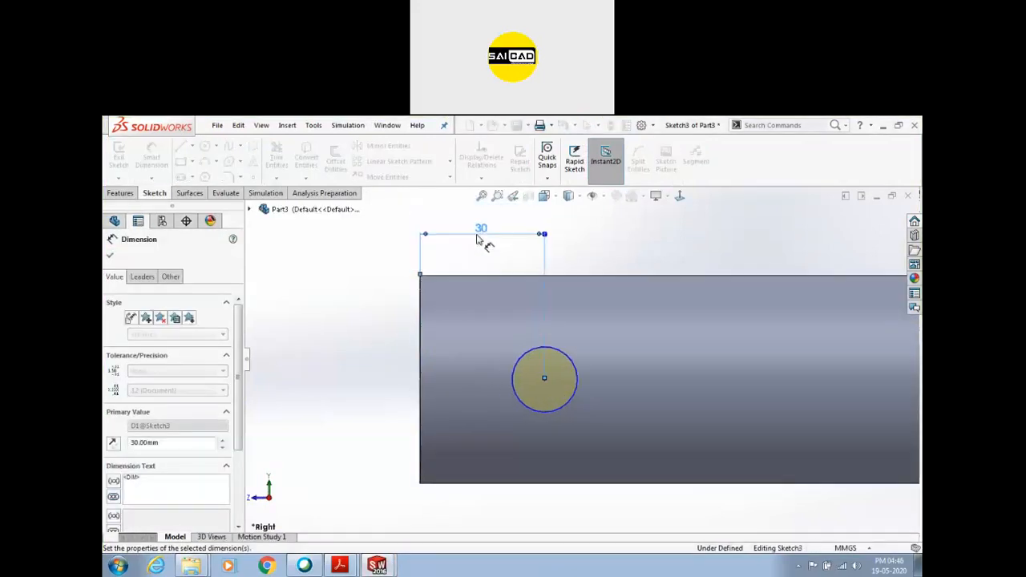
Step: Dimension the hole circle's diameter as 20 mm and leave the dimension command
{"action": "left_click", "coordinate": [572, 367]}
{"action": "left_click", "coordinate": [649, 297]}
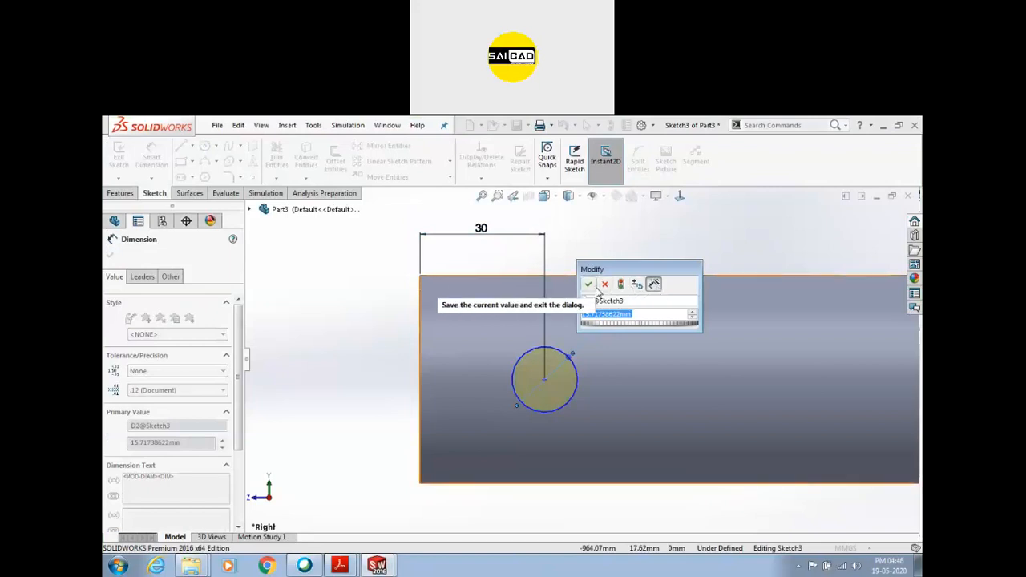
{"action": "type", "text": "20"}
{"action": "key", "text": "Return"}
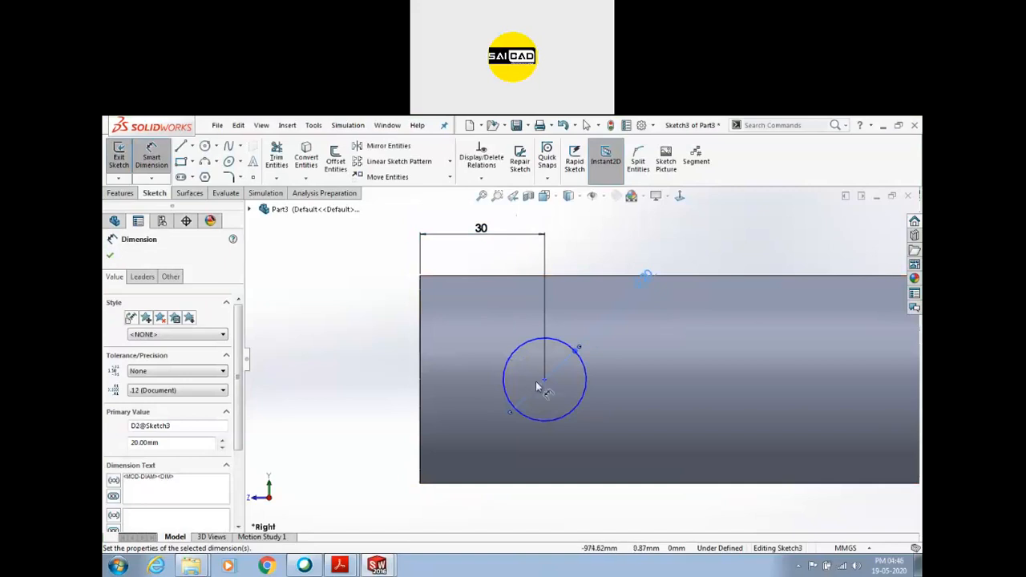
{"action": "key", "text": "Escape"}
Step: Add a sketch relation between the hole circle's centre point and the part origin, and exit the sketch
{"action": "left_click", "coordinate": [544, 381]}
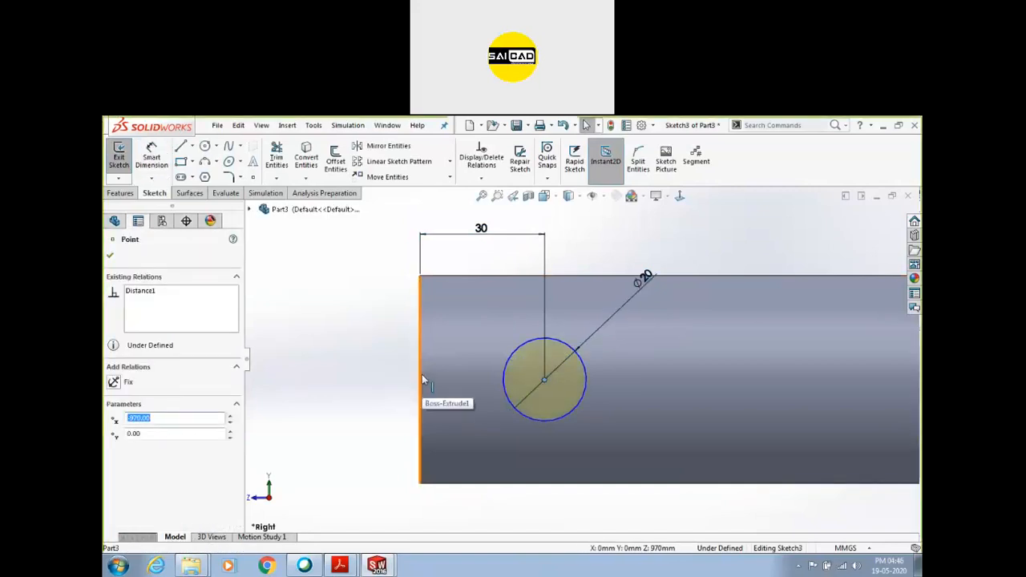
{"action": "scroll", "coordinate": [345, 389], "scroll_direction": "up", "scroll_amount": 6}
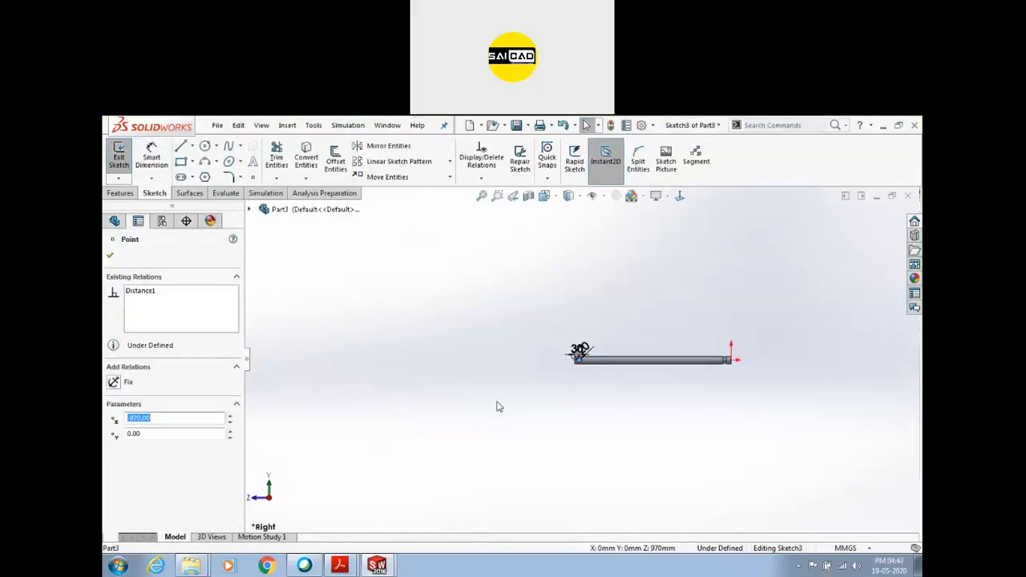
{"action": "scroll", "coordinate": [806, 370], "scroll_direction": "down", "scroll_amount": 3}
{"action": "left_click", "coordinate": [595, 358], "text": "ctrl"}
{"action": "left_click", "coordinate": [631, 308]}
{"action": "scroll", "coordinate": [294, 356], "scroll_direction": "down", "scroll_amount": 5}
{"action": "scroll", "coordinate": [294, 359], "scroll_direction": "down", "scroll_amount": 3}
{"action": "left_click", "coordinate": [119, 158]}
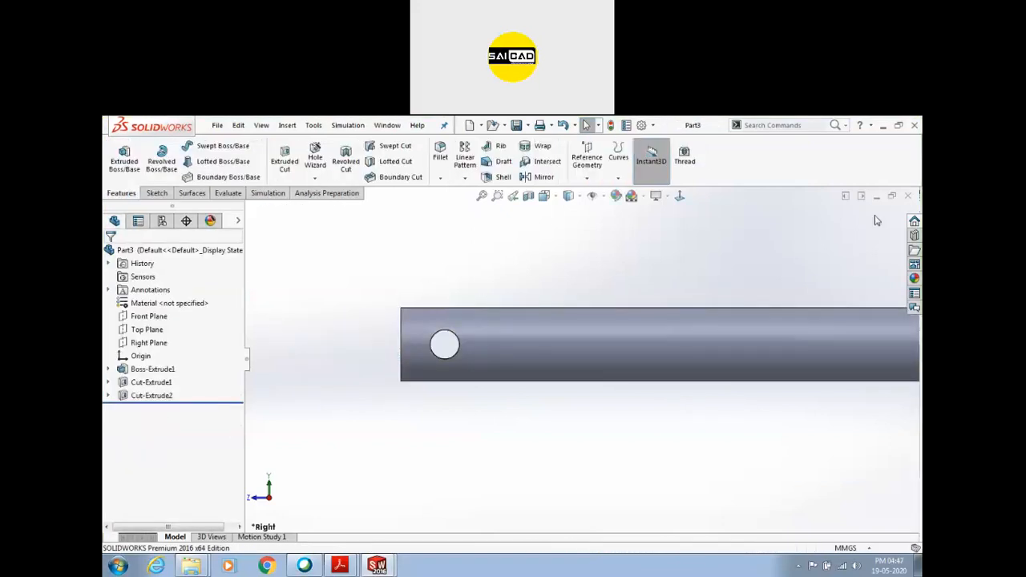
Step: Return to the Part3 drawing and insert the entire model's dimensions into all views again, using Model Items, to bring in the hole dimensions
{"action": "mouse_move", "coordinate": [383, 564]}
{"action": "left_click", "coordinate": [377, 537]}
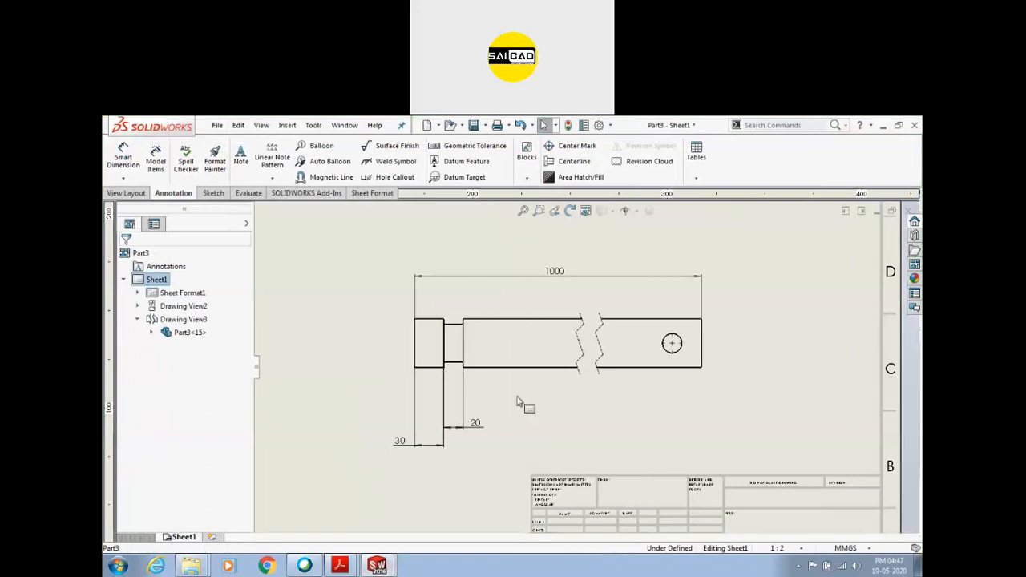
{"action": "left_click", "coordinate": [157, 163]}
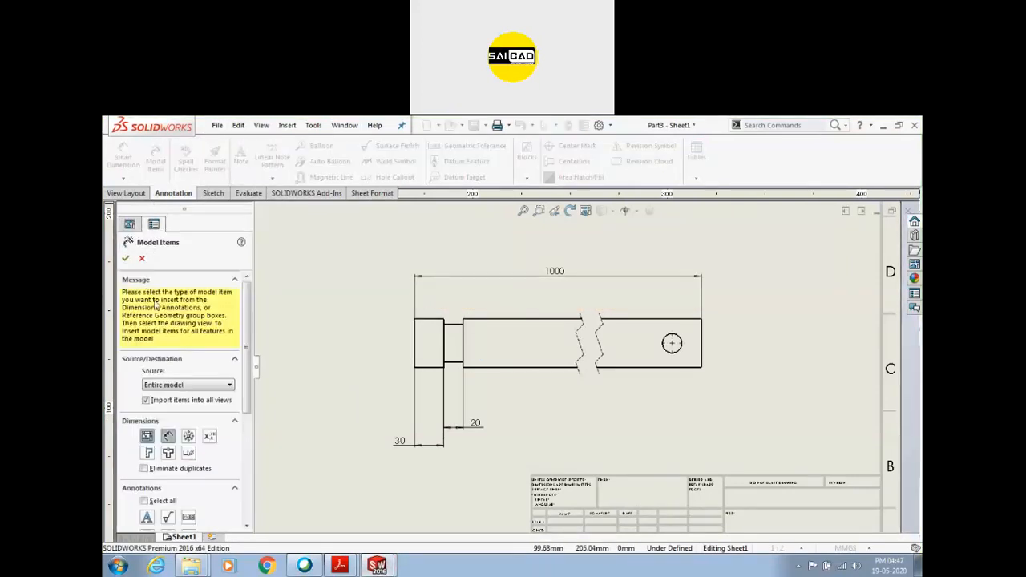
{"action": "left_click", "coordinate": [617, 377]}
{"action": "left_click", "coordinate": [138, 254]}
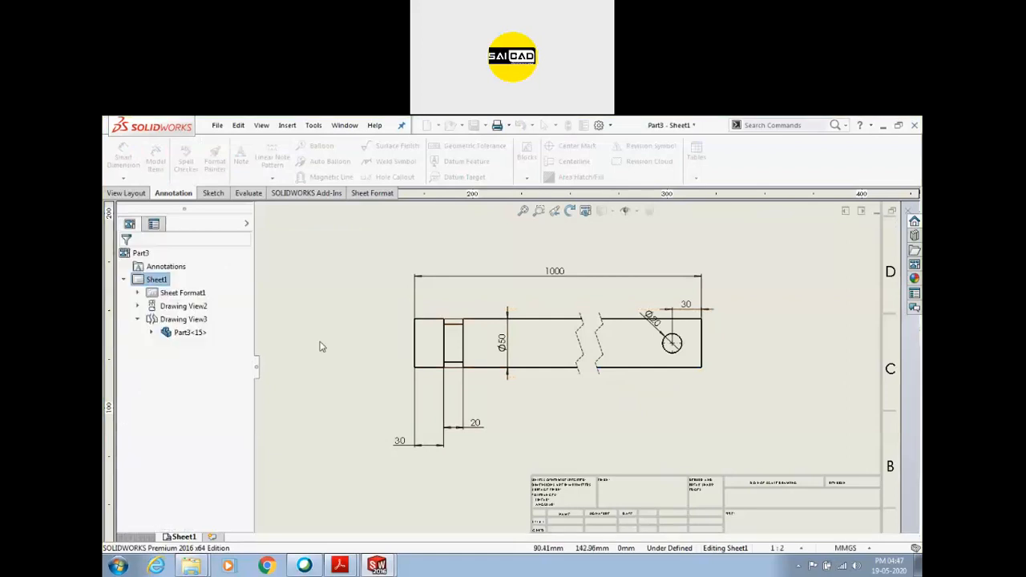
Step: Delete the 50 mm rod diameter dimension from the broken rod view
{"action": "scroll", "coordinate": [513, 361], "scroll_direction": "down", "scroll_amount": 2}
{"action": "left_click", "coordinate": [463, 353]}
{"action": "key", "text": "Delete"}
{"action": "left_click", "coordinate": [518, 470]}
{"action": "scroll", "coordinate": [590, 361], "scroll_direction": "down", "scroll_amount": 2}
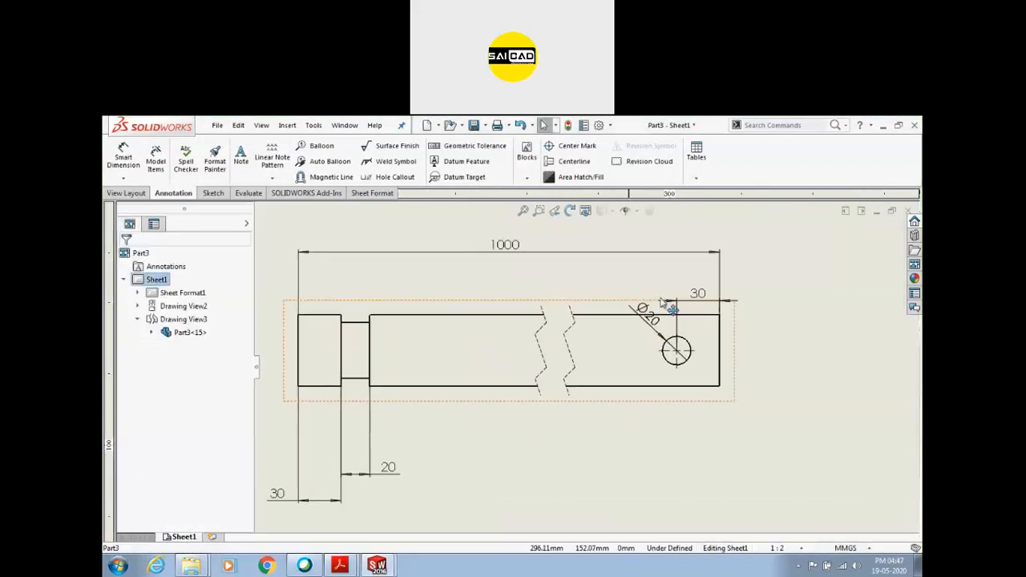
Step: Move the hole's diameter dimension below the rod and raise its end distance dimension clear of the rod's upper edge
{"action": "left_click_drag", "start_coordinate": [650, 318], "coordinate": [670, 452]}
{"action": "left_click_drag", "start_coordinate": [709, 301], "coordinate": [709, 286]}
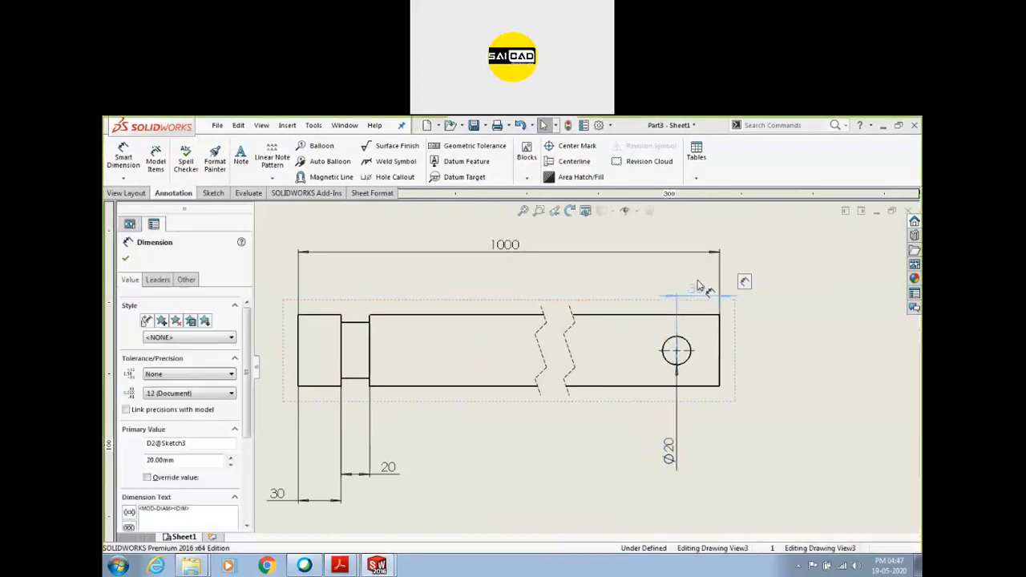
{"action": "left_click", "coordinate": [730, 433]}
Step: Set the hole's distance from the rod end to 50 mm in the drawing and rebuild
{"action": "double_click", "coordinate": [687, 286]}
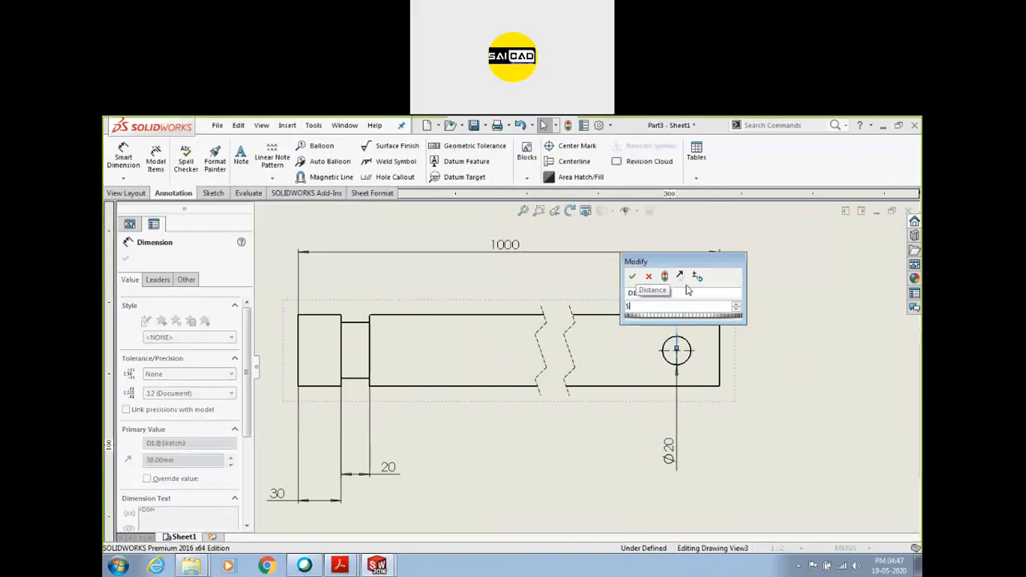
{"action": "type", "text": "50"}
{"action": "key", "text": "Return"}
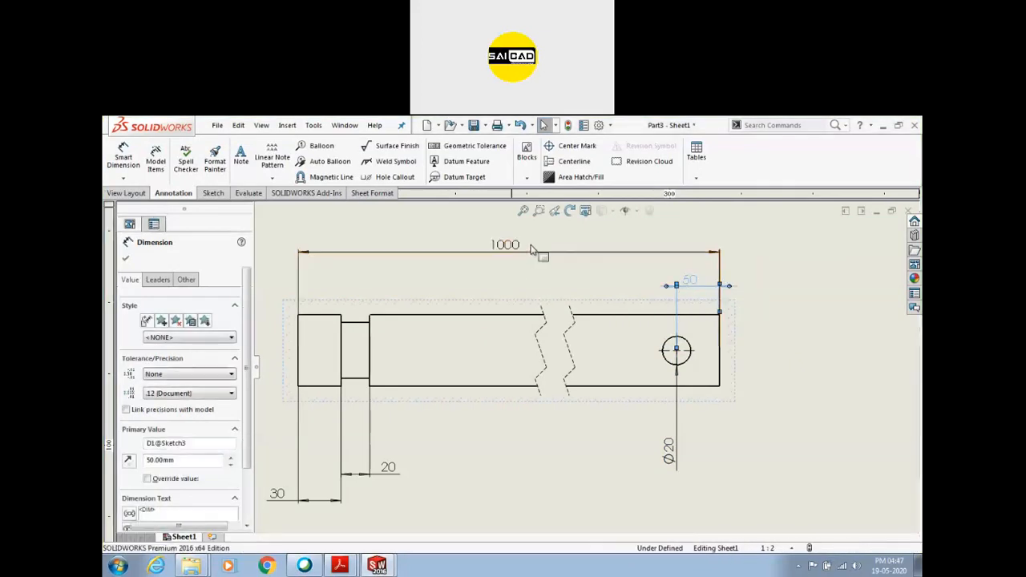
{"action": "left_click", "coordinate": [556, 247]}
{"action": "key", "text": "ctrl+b"}
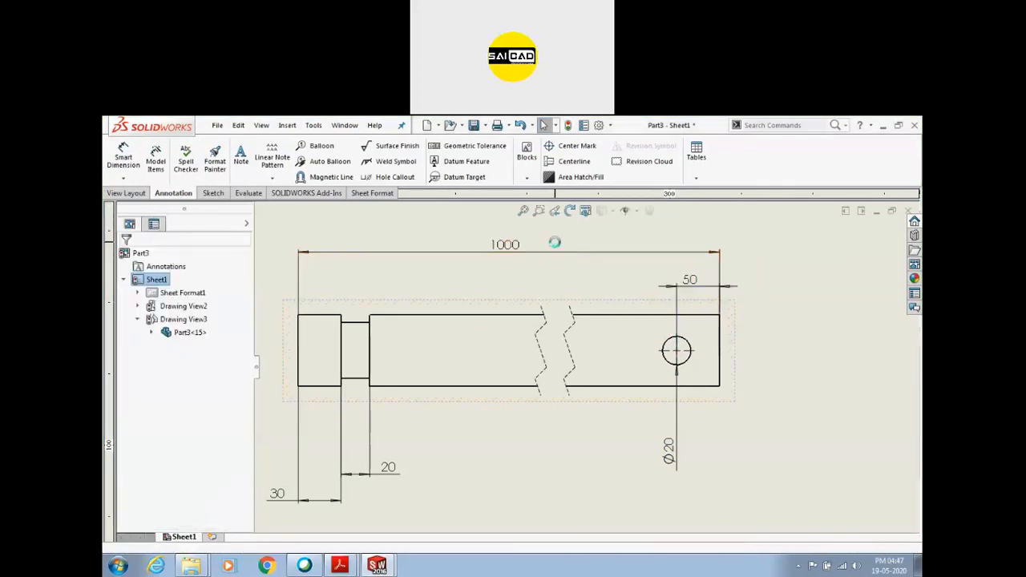
{"action": "scroll", "coordinate": [630, 394], "scroll_direction": "up", "scroll_amount": 3}
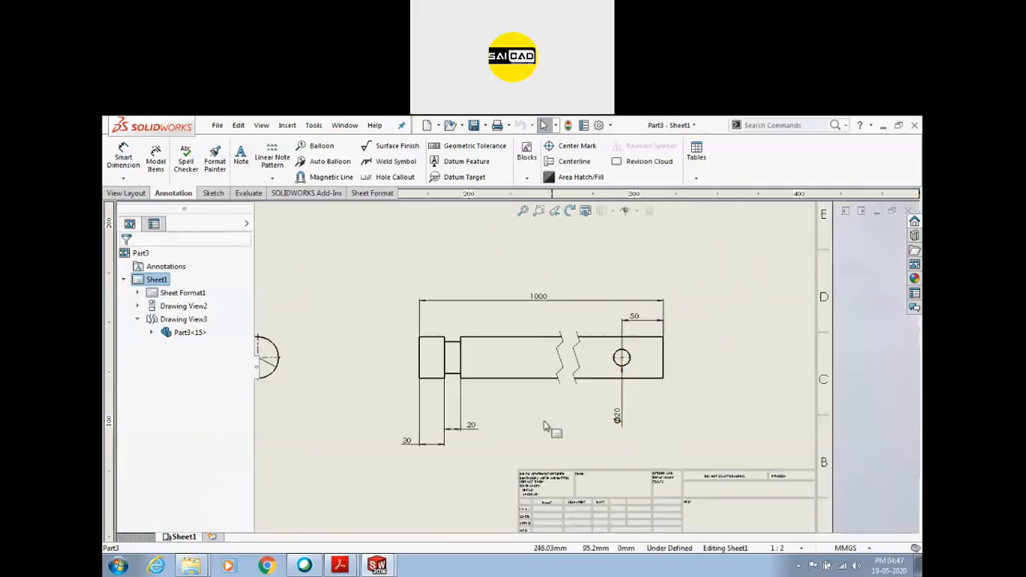
Step: Examine the hole's position and cut dimensions in the part model, and return to the drawing
{"action": "left_click", "coordinate": [374, 537]}
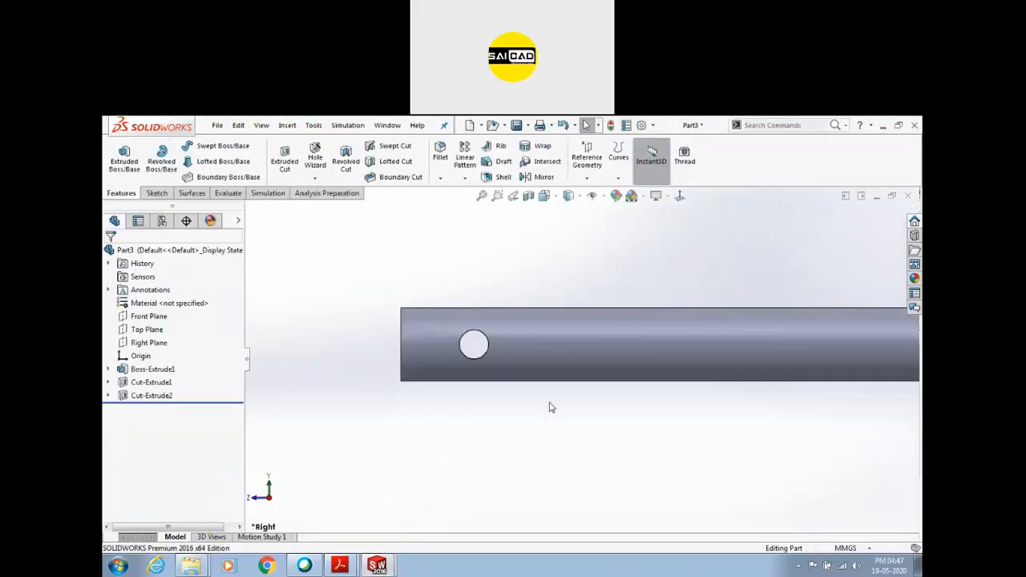
{"action": "left_click", "coordinate": [465, 344]}
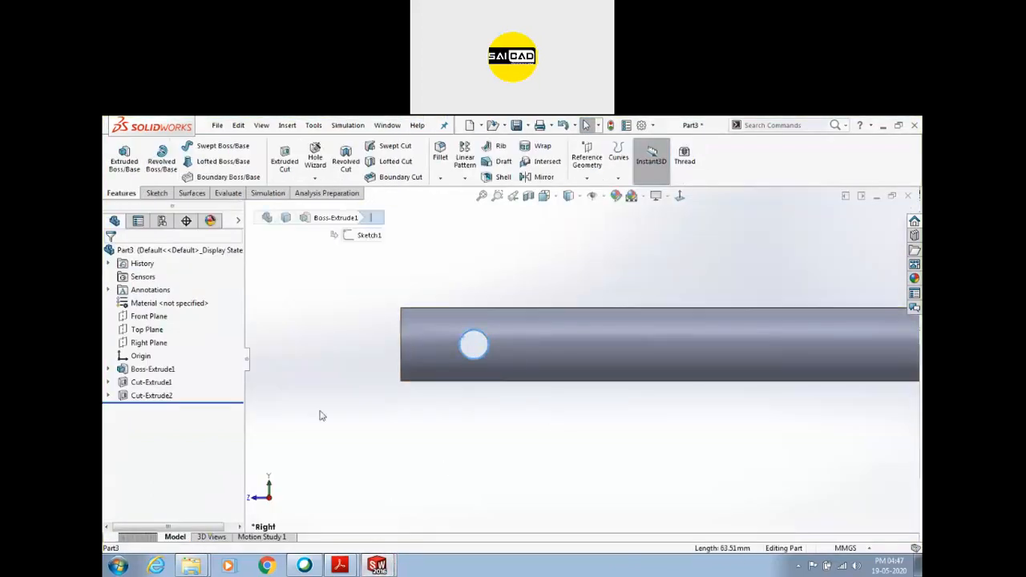
{"action": "left_click", "coordinate": [150, 395]}
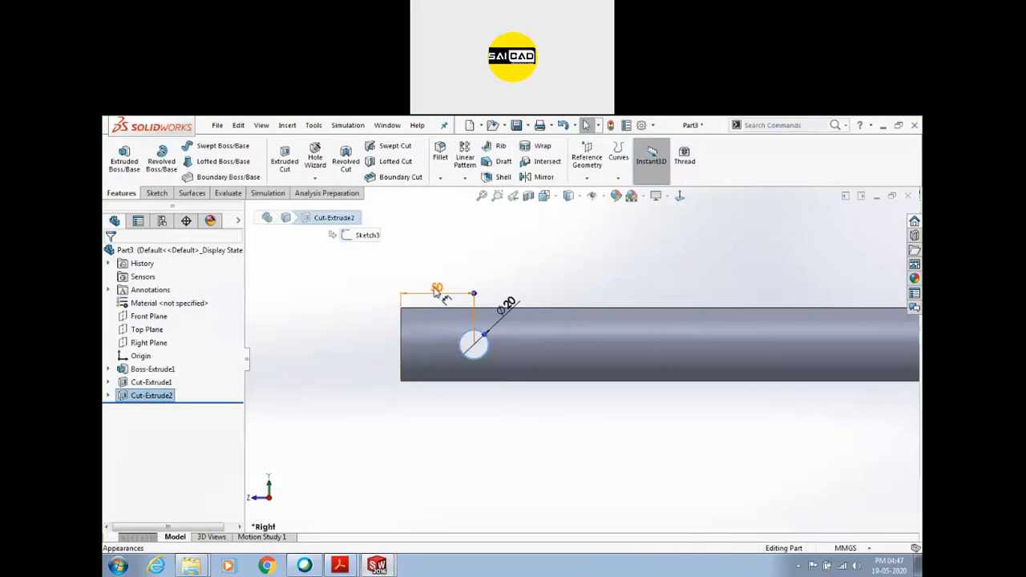
{"action": "left_click", "coordinate": [353, 416]}
{"action": "scroll", "coordinate": [312, 447], "scroll_direction": "up", "scroll_amount": 2}
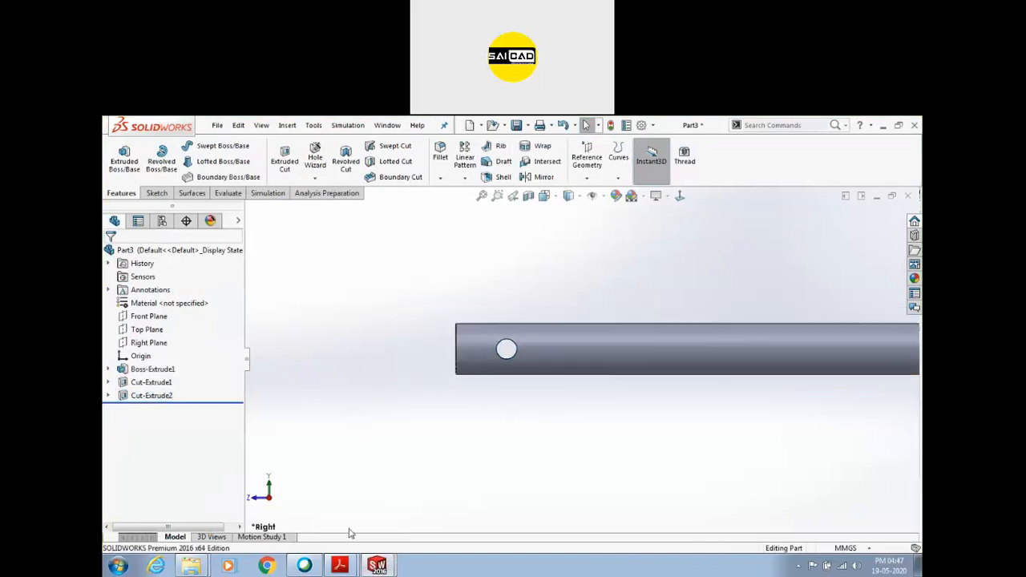
{"action": "left_click", "coordinate": [377, 565]}
{"action": "left_click", "coordinate": [376, 518]}
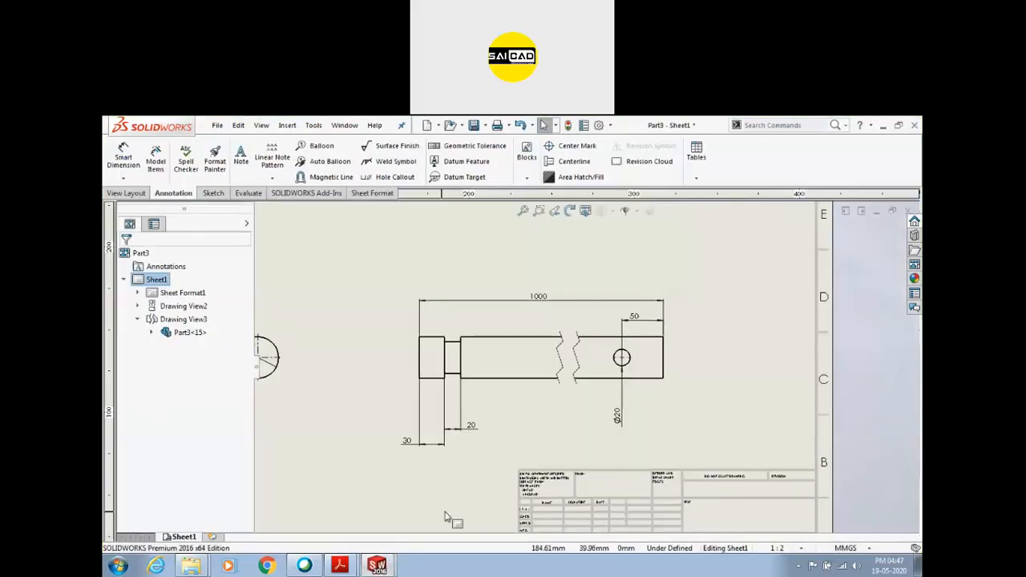
{"action": "scroll", "coordinate": [447, 517], "scroll_direction": "up", "scroll_amount": 4}
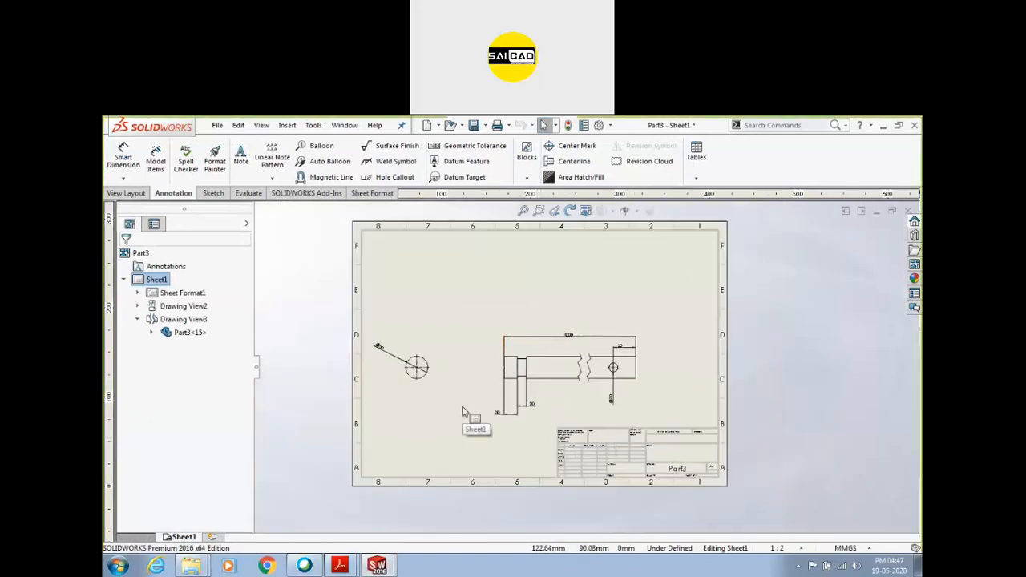
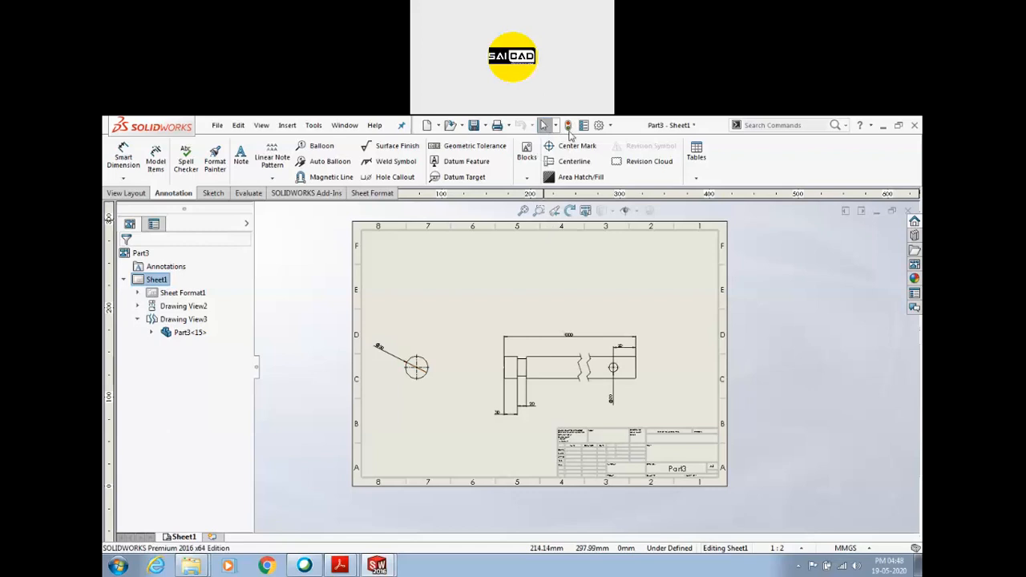
{"action": "left_click", "coordinate": [812, 290]}
{"action": "scroll", "coordinate": [561, 365], "scroll_direction": "down", "scroll_amount": 2}
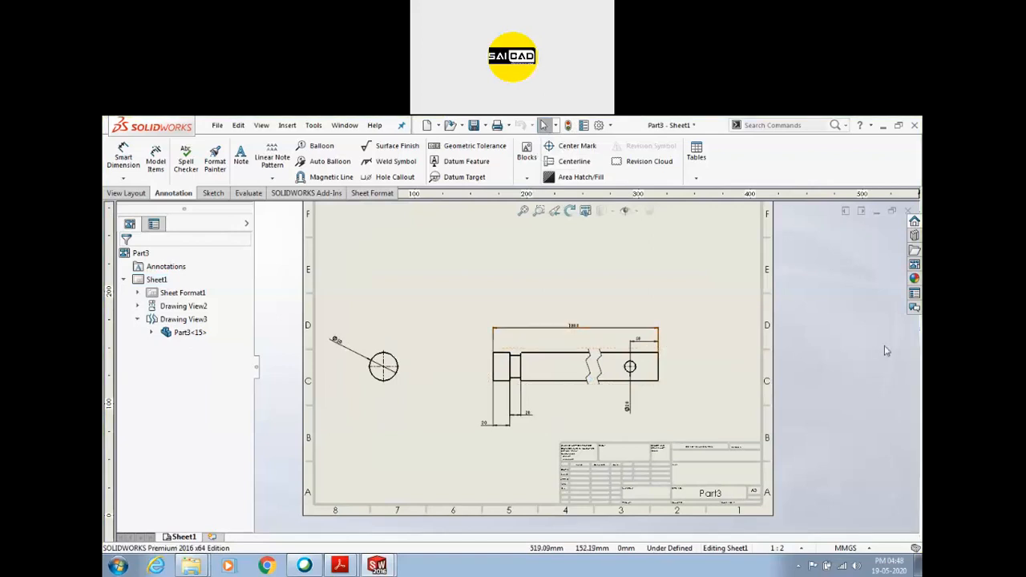
{"action": "scroll", "coordinate": [641, 377], "scroll_direction": "up", "scroll_amount": 2}
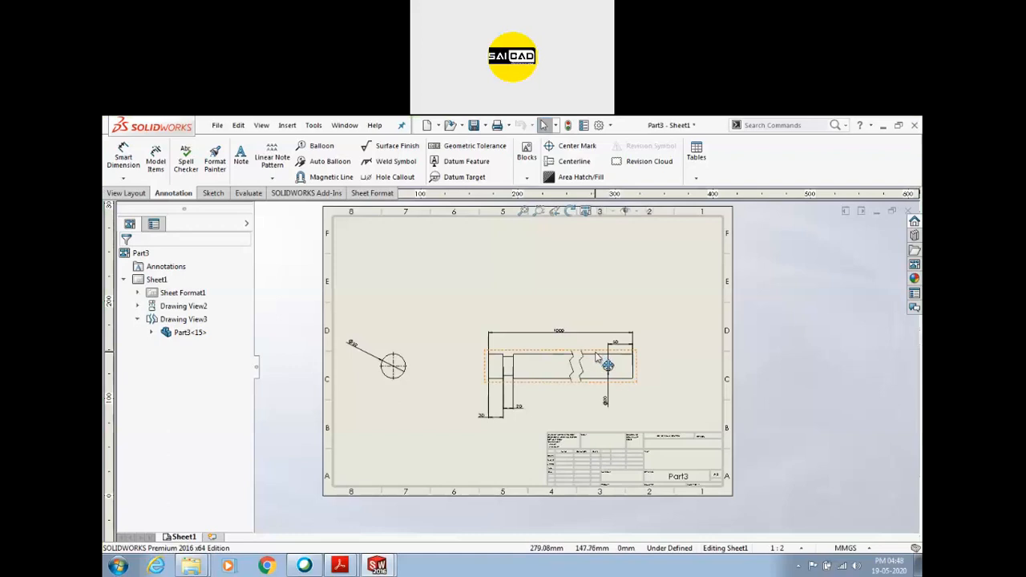
{"action": "left_click", "coordinate": [213, 193]}
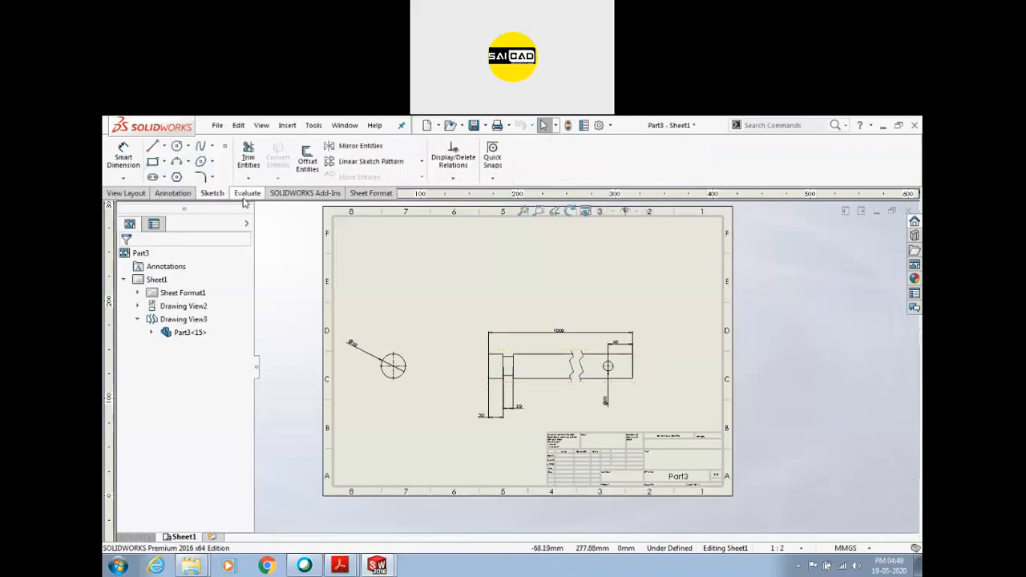
{"action": "left_click", "coordinate": [246, 195]}
{"action": "left_click", "coordinate": [128, 195]}
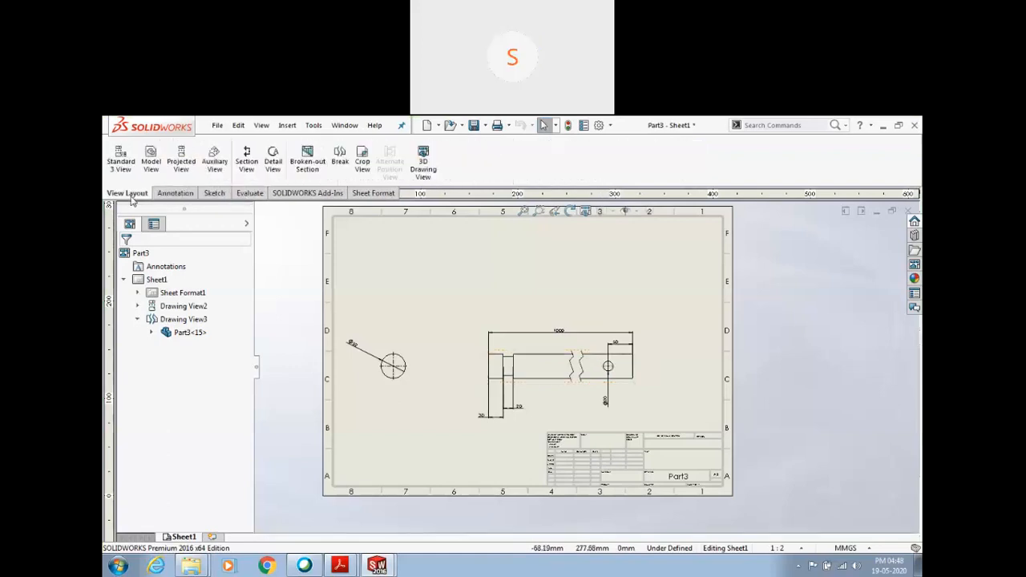
{"action": "left_click", "coordinate": [393, 290]}
Step: Place an angular dimension between the neck's shoulder edge and its upper edge, above the neck in the broken rod view
{"action": "scroll", "coordinate": [449, 365], "scroll_direction": "down", "scroll_amount": 3}
{"action": "scroll", "coordinate": [633, 383], "scroll_direction": "down", "scroll_amount": 2}
{"action": "scroll", "coordinate": [575, 358], "scroll_direction": "down", "scroll_amount": 4}
{"action": "left_click", "coordinate": [173, 194]}
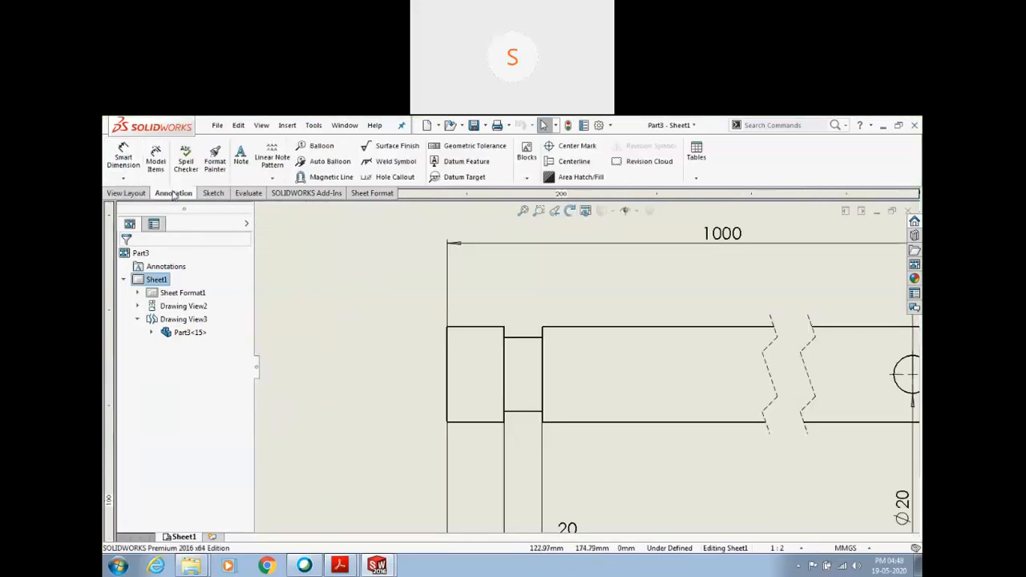
{"action": "left_click", "coordinate": [124, 156]}
{"action": "scroll", "coordinate": [484, 318], "scroll_direction": "down", "scroll_amount": 2}
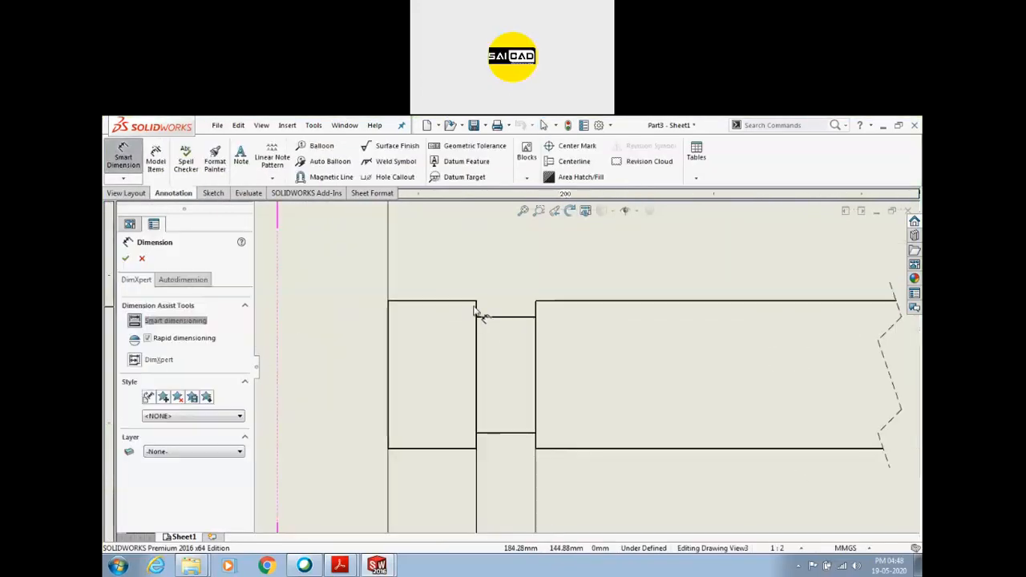
{"action": "left_click", "coordinate": [478, 320]}
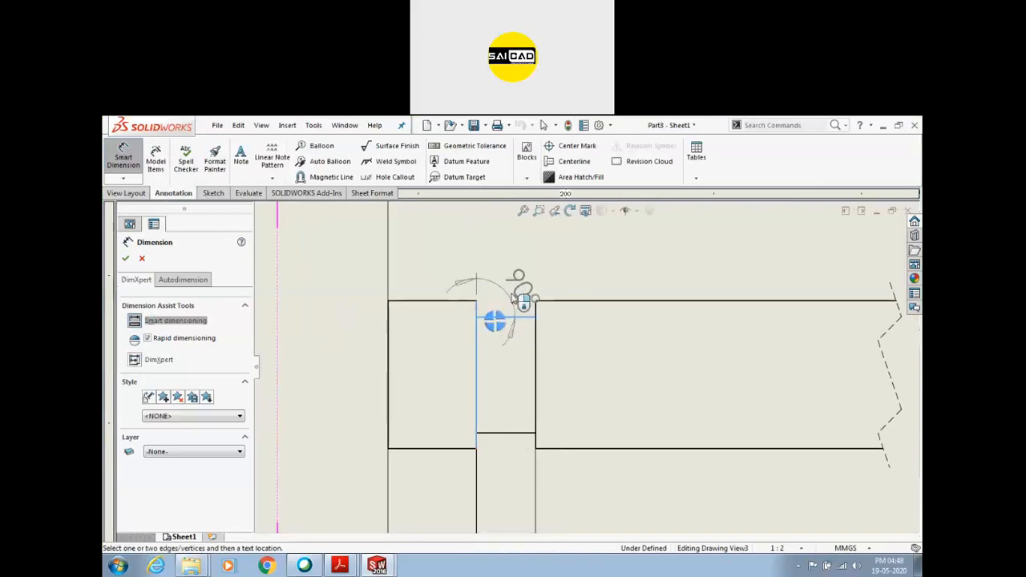
{"action": "left_click", "coordinate": [530, 266]}
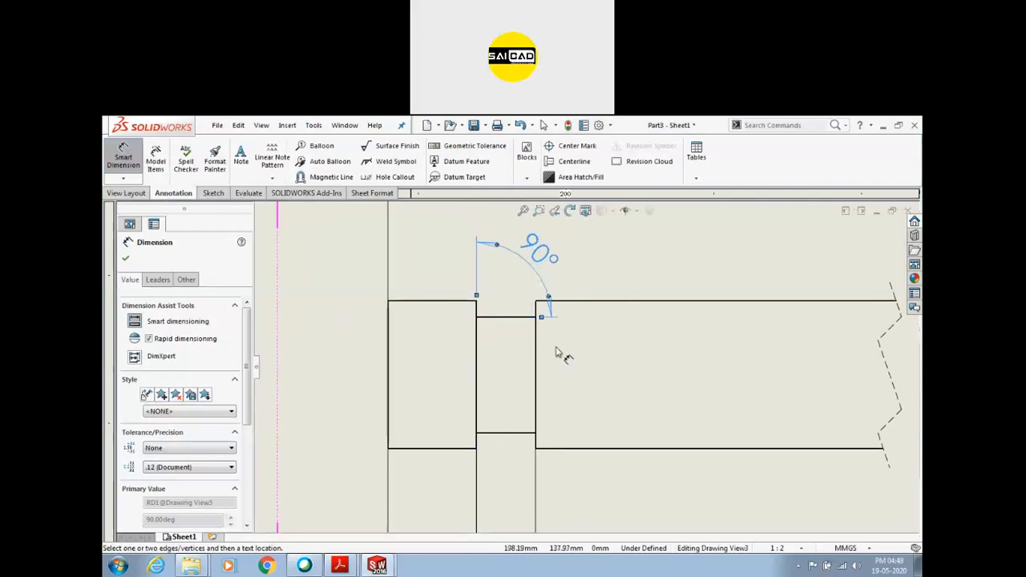
Step: Try to dimension the distance between the rod's upper and lower edges beside the neck in the broken view
{"action": "left_click", "coordinate": [604, 302]}
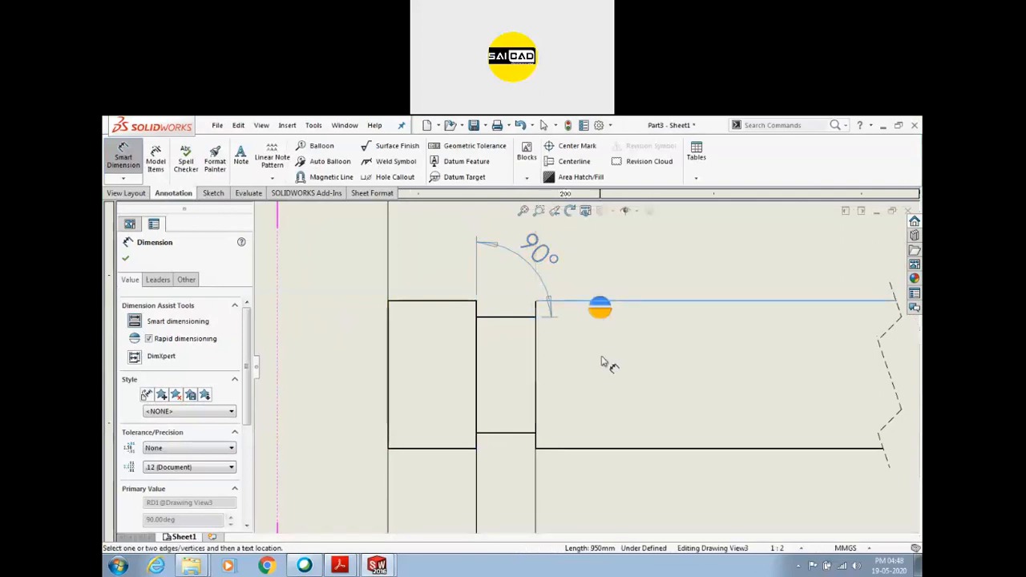
{"action": "left_click", "coordinate": [614, 454]}
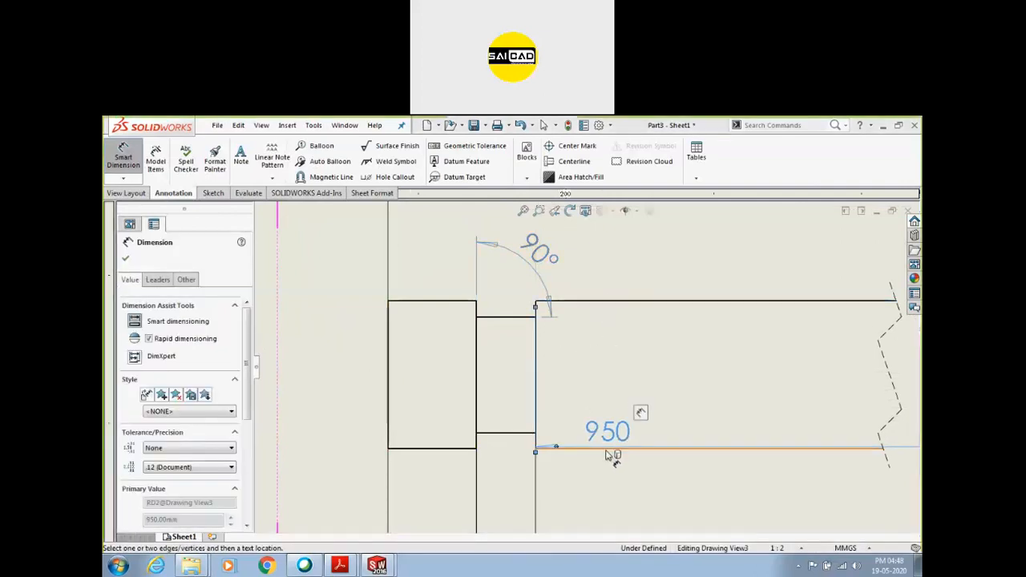
{"action": "key", "text": "Escape"}
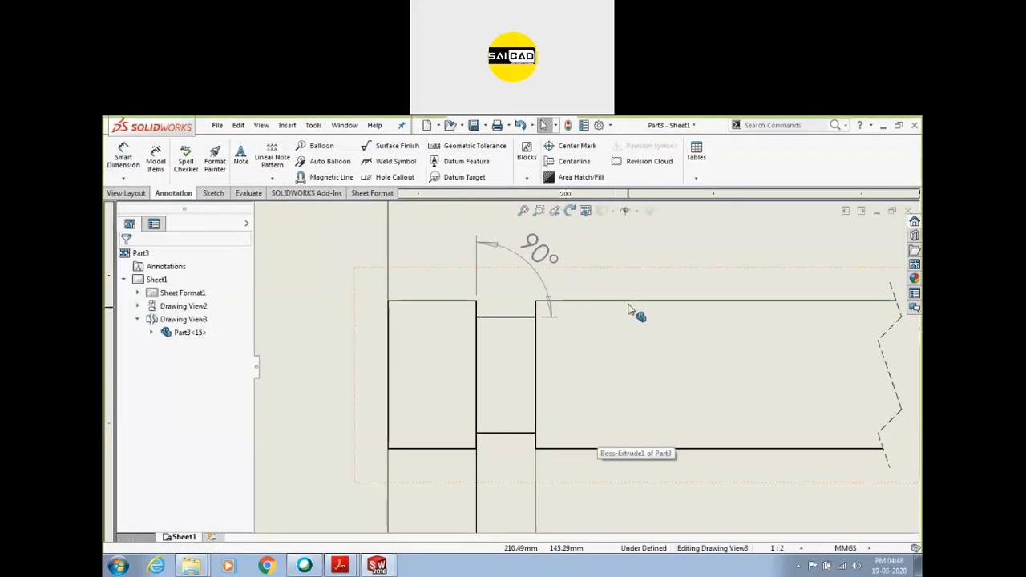
{"action": "left_click", "coordinate": [155, 157]}
{"action": "key", "text": "Escape"}
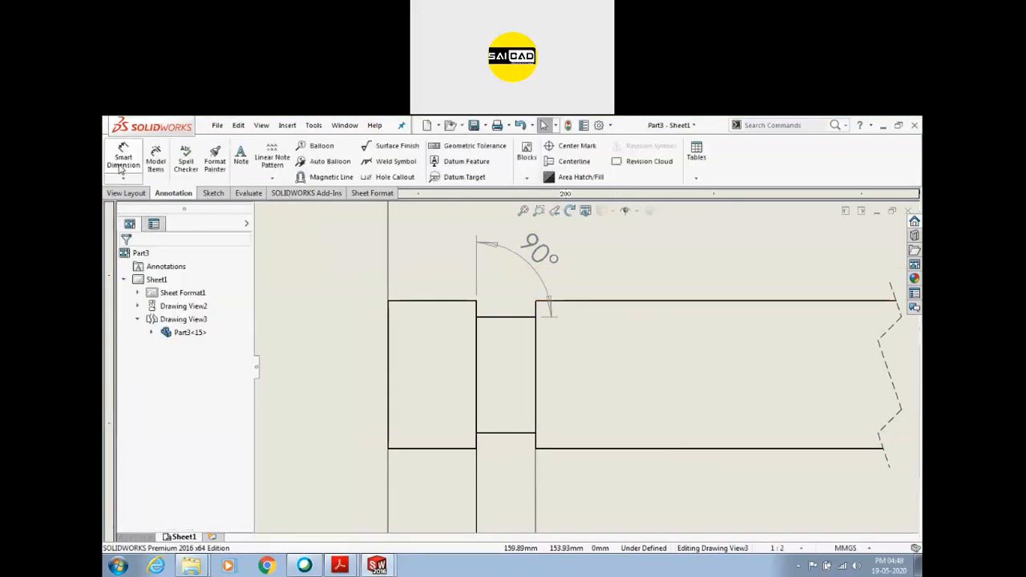
{"action": "left_click", "coordinate": [122, 157]}
{"action": "left_click", "coordinate": [614, 302]}
{"action": "left_click", "coordinate": [635, 448]}
{"action": "key", "text": "Escape"}
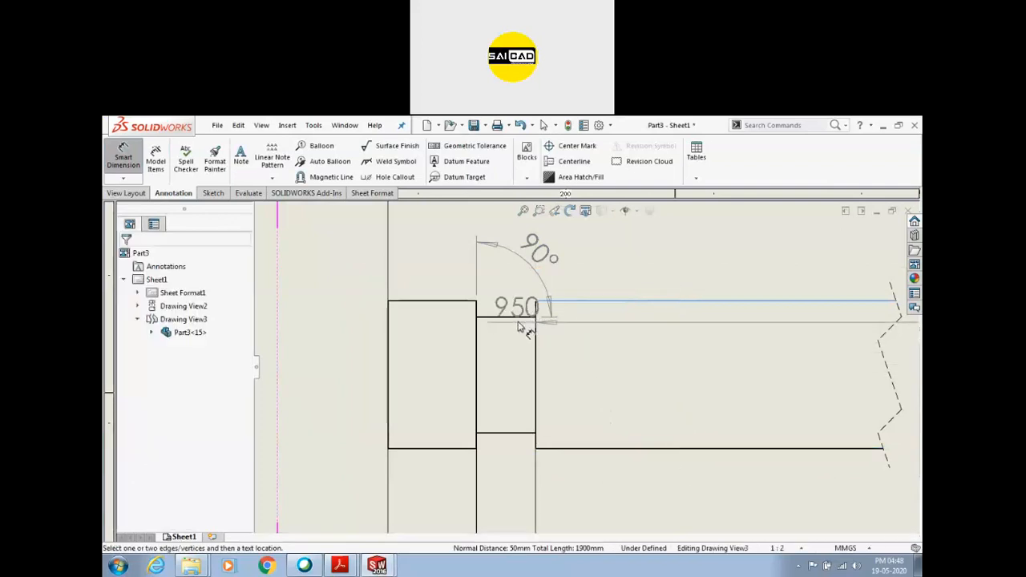
{"action": "scroll", "coordinate": [529, 325], "scroll_direction": "down", "scroll_amount": 1}
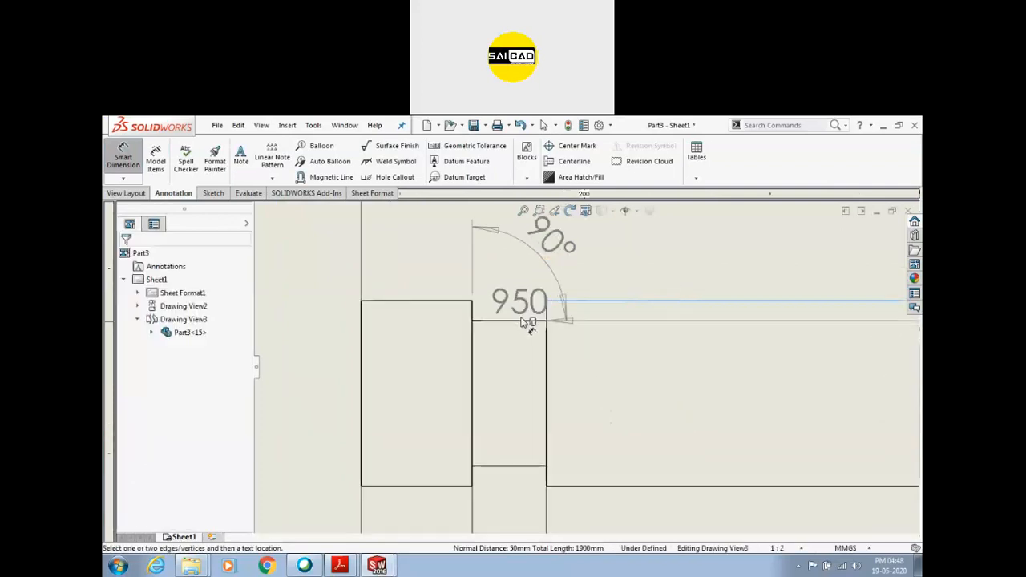
{"action": "left_click", "coordinate": [561, 329]}
{"action": "key", "text": "Escape"}
{"action": "key", "text": "Delete"}
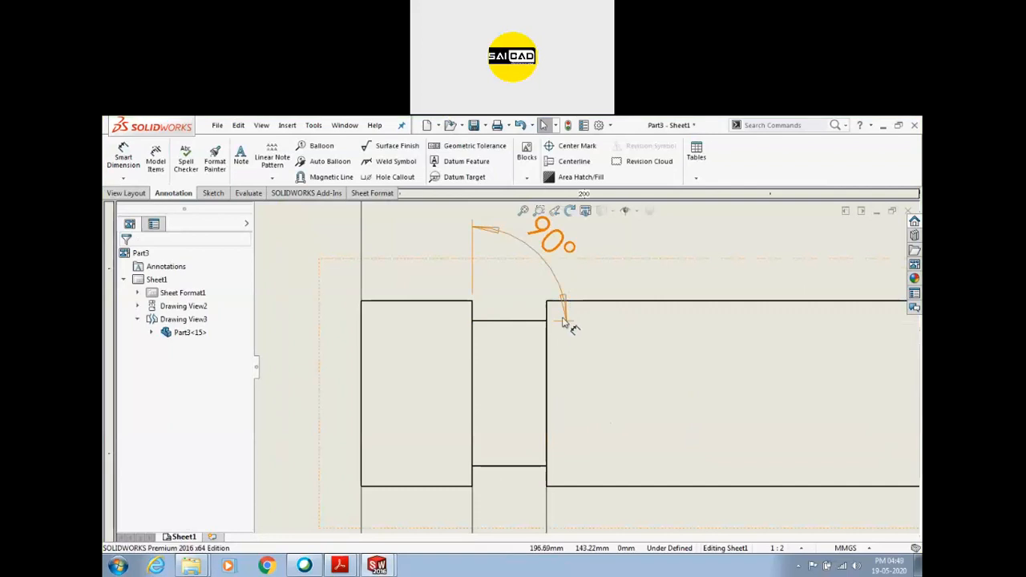
Step: Try to place an angular dimension between the rod's long upper edge and the adjoining neck shoulder edge
{"action": "left_click", "coordinate": [139, 154]}
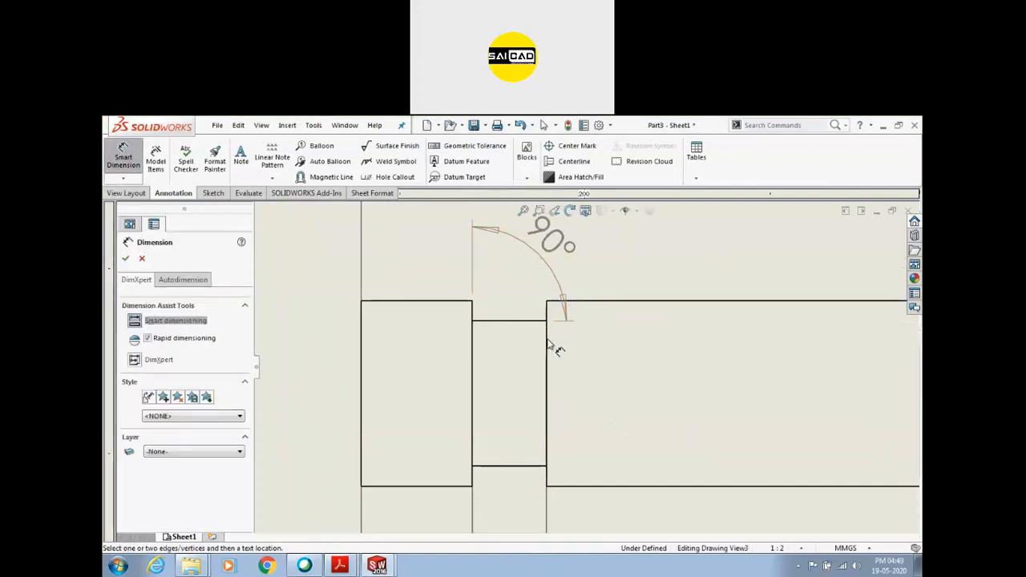
{"action": "left_click", "coordinate": [601, 303]}
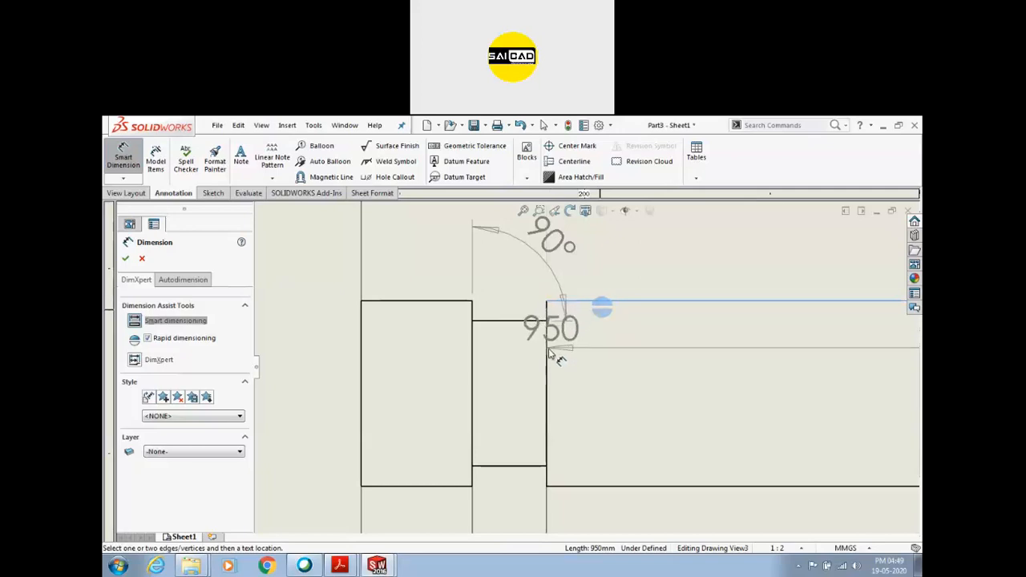
{"action": "left_click", "coordinate": [550, 350]}
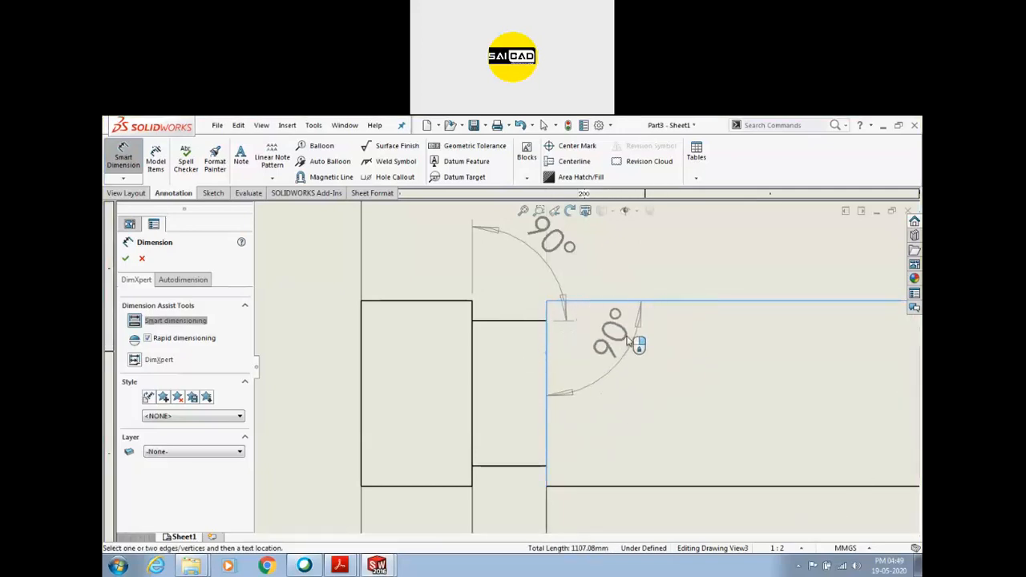
{"action": "key", "text": "Escape"}
{"action": "key", "text": "Escape"}
{"action": "left_click", "coordinate": [628, 305]}
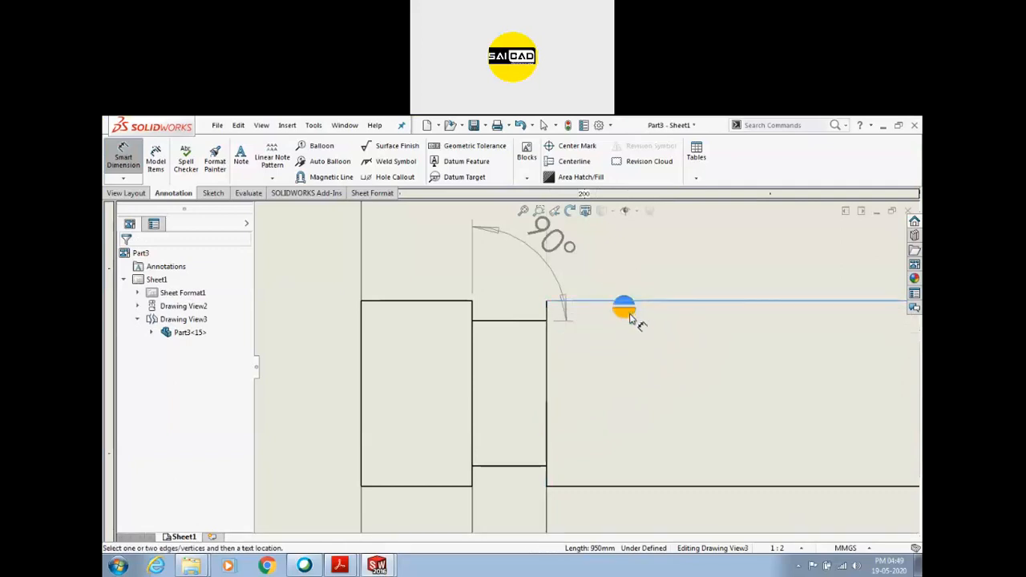
{"action": "scroll", "coordinate": [629, 319], "scroll_direction": "up", "scroll_amount": 2}
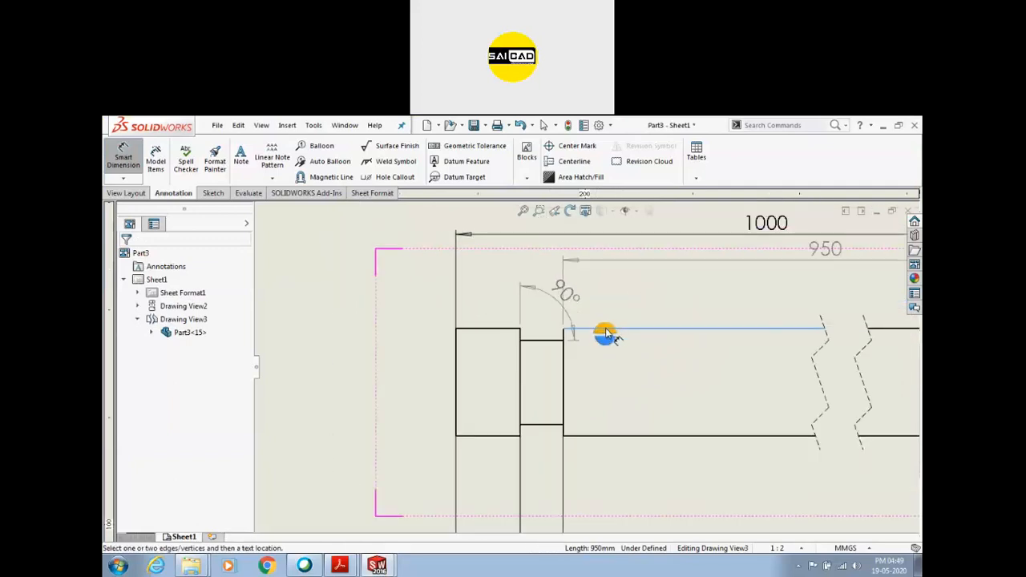
{"action": "scroll", "coordinate": [606, 341], "scroll_direction": "up", "scroll_amount": 2}
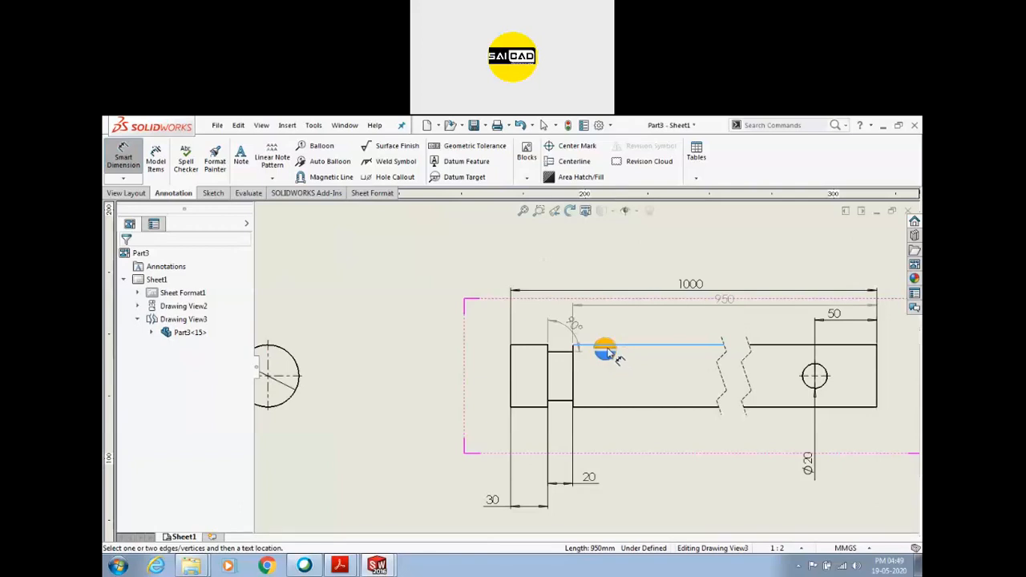
{"action": "key", "text": "Escape"}
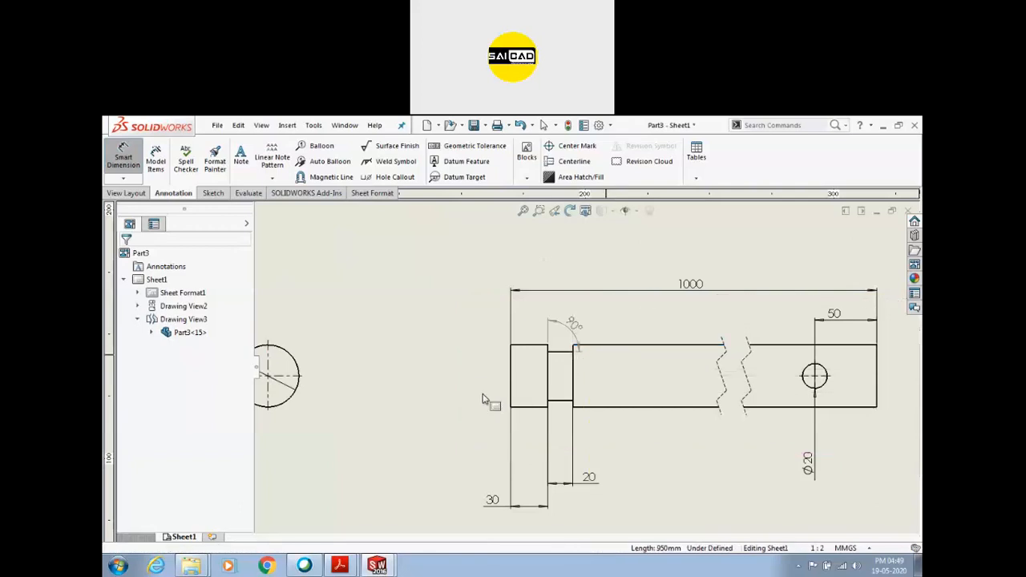
{"action": "scroll", "coordinate": [651, 395], "scroll_direction": "up", "scroll_amount": 4}
{"action": "left_click", "coordinate": [775, 393]}
{"action": "scroll", "coordinate": [745, 388], "scroll_direction": "down", "scroll_amount": 2}
{"action": "scroll", "coordinate": [614, 379], "scroll_direction": "up", "scroll_amount": 3}
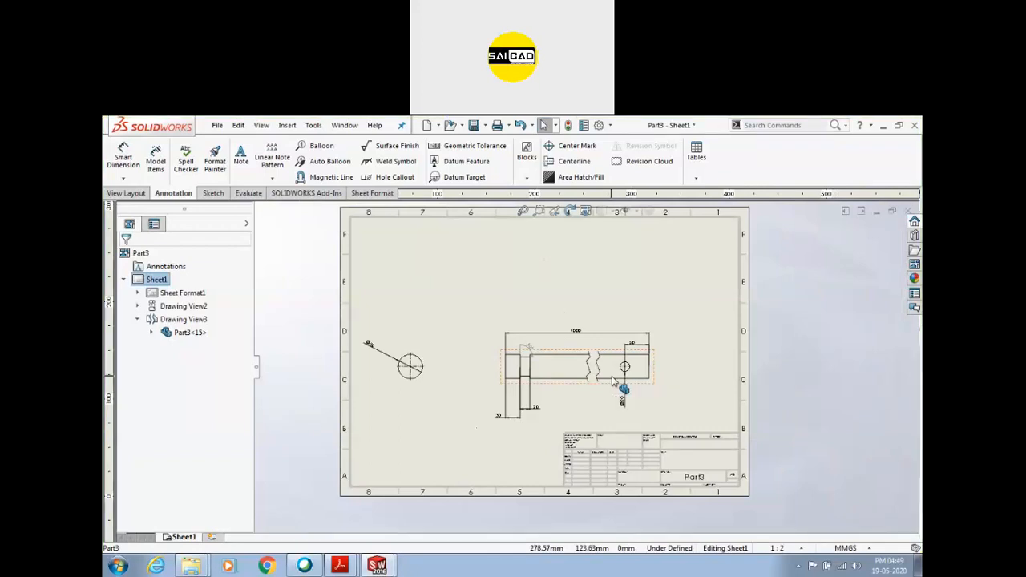
{"action": "left_click", "coordinate": [126, 194]}
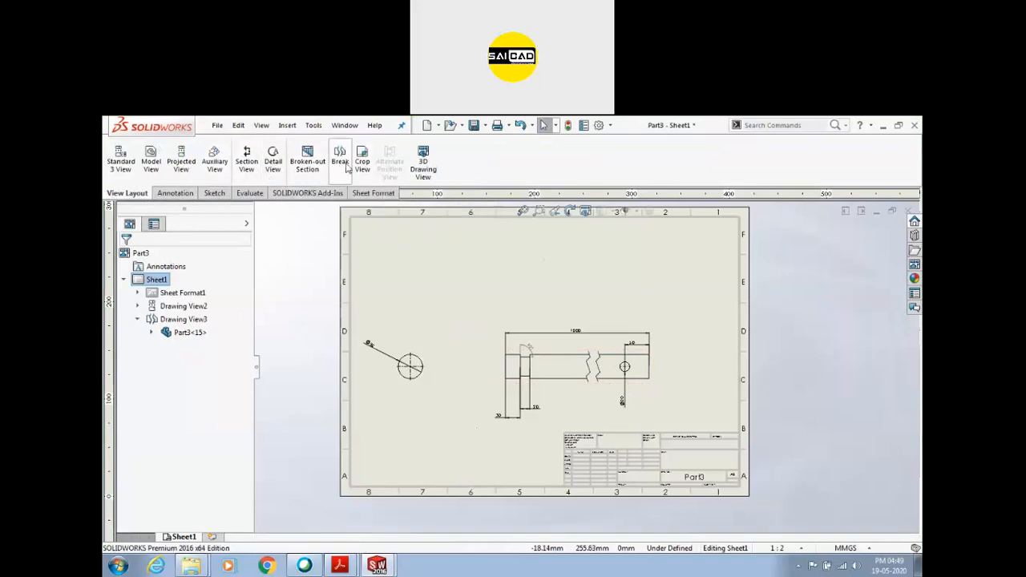
{"action": "left_click", "coordinate": [175, 193]}
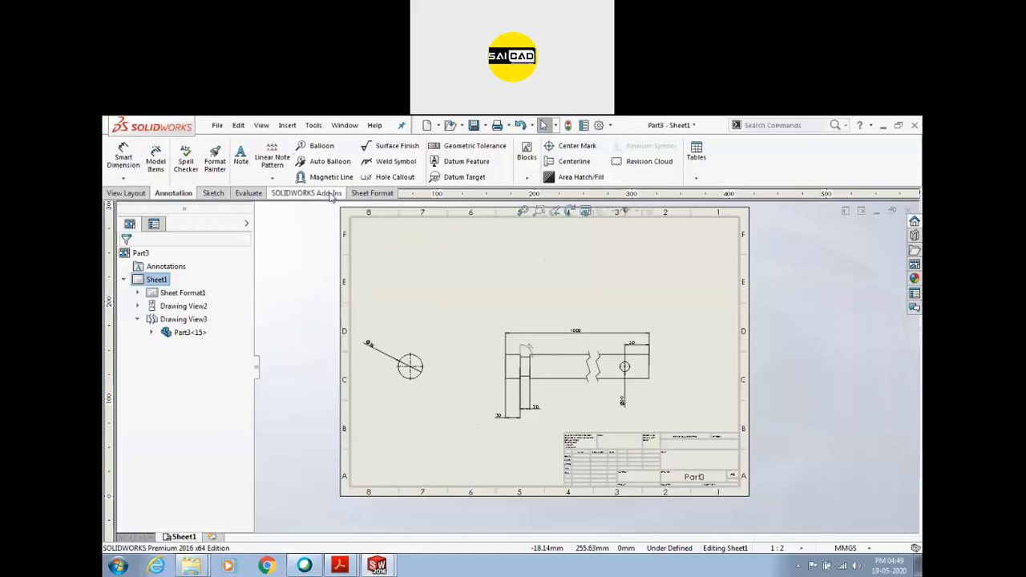
{"action": "left_click", "coordinate": [126, 194]}
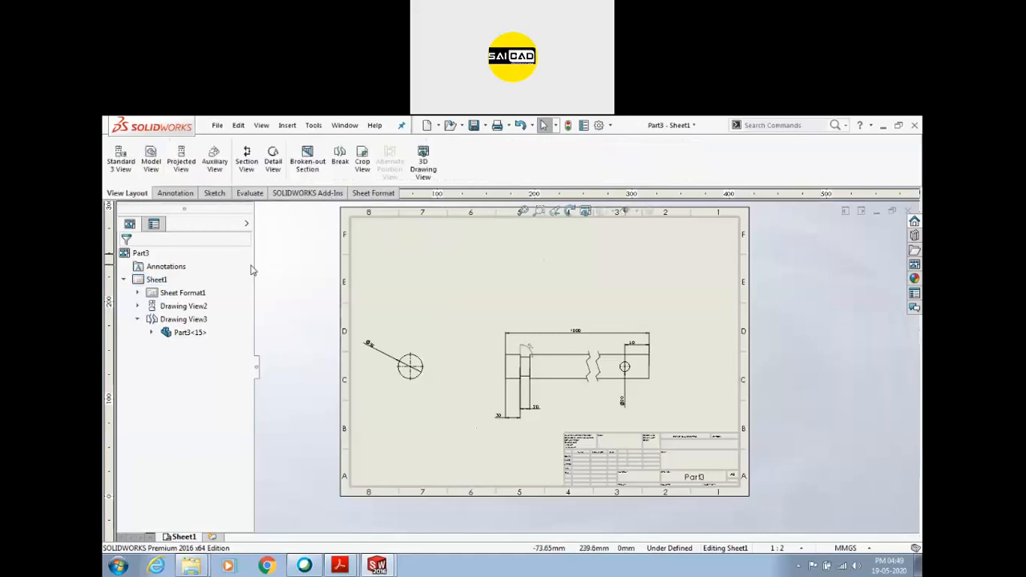
{"action": "key", "text": "z"}
{"action": "scroll", "coordinate": [784, 353], "scroll_direction": "up", "scroll_amount": 2}
{"action": "scroll", "coordinate": [793, 335], "scroll_direction": "down", "scroll_amount": 1}
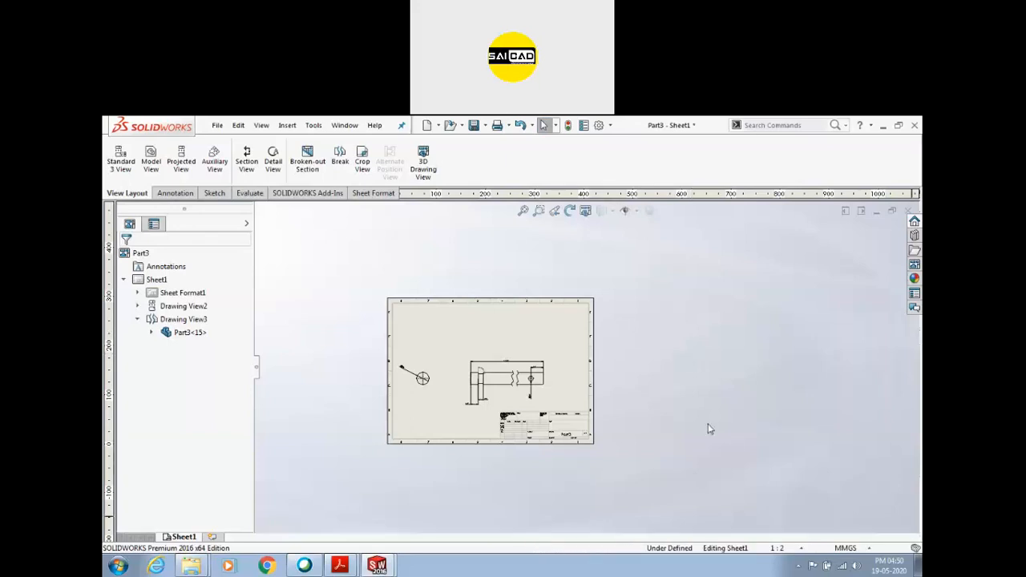
{"action": "scroll", "coordinate": [479, 396], "scroll_direction": "down", "scroll_amount": 2}
{"action": "scroll", "coordinate": [479, 396], "scroll_direction": "down", "scroll_amount": 3}
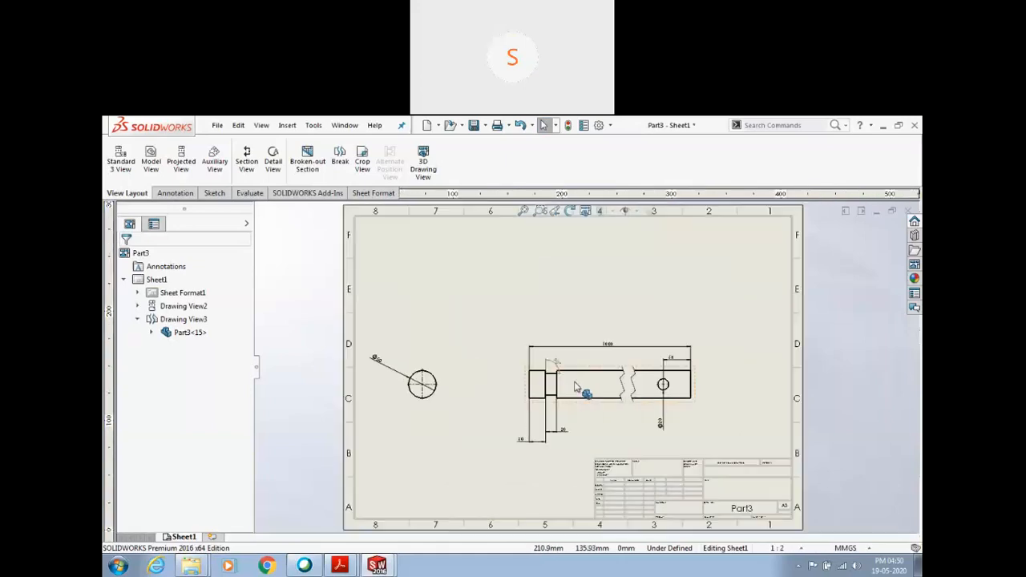
{"action": "left_click", "coordinate": [451, 460]}
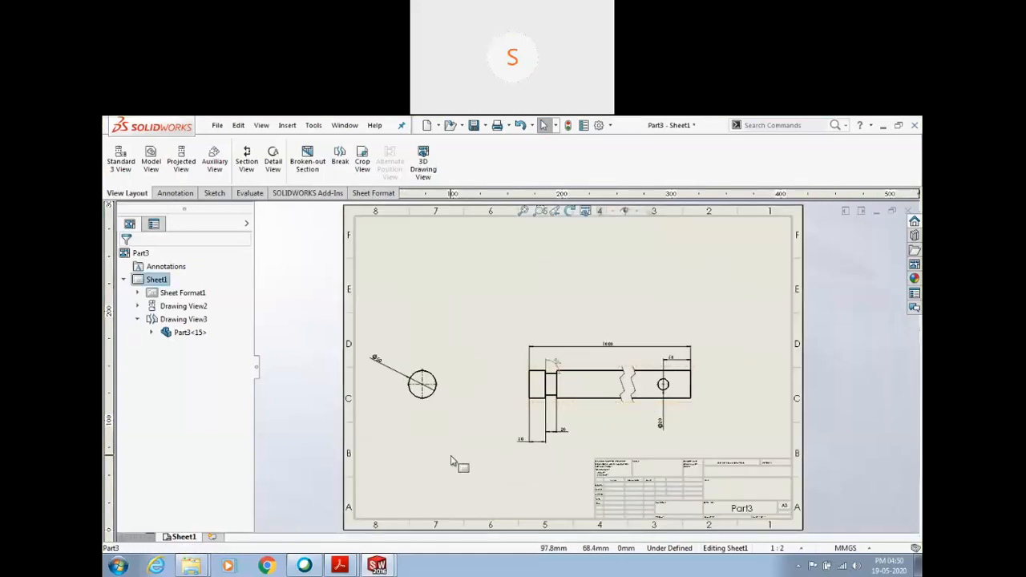
{"action": "scroll", "coordinate": [452, 457], "scroll_direction": "up", "scroll_amount": 3}
{"action": "scroll", "coordinate": [813, 329], "scroll_direction": "down", "scroll_amount": 1}
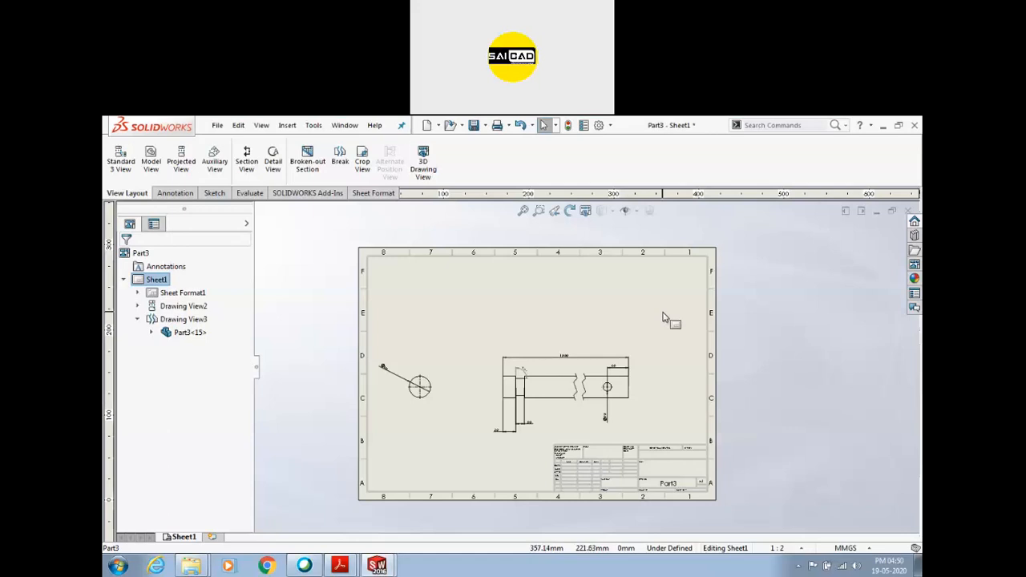
Step: Switch to the rod's part model and examine the neck and the end collar up close
{"action": "left_click", "coordinate": [377, 565]}
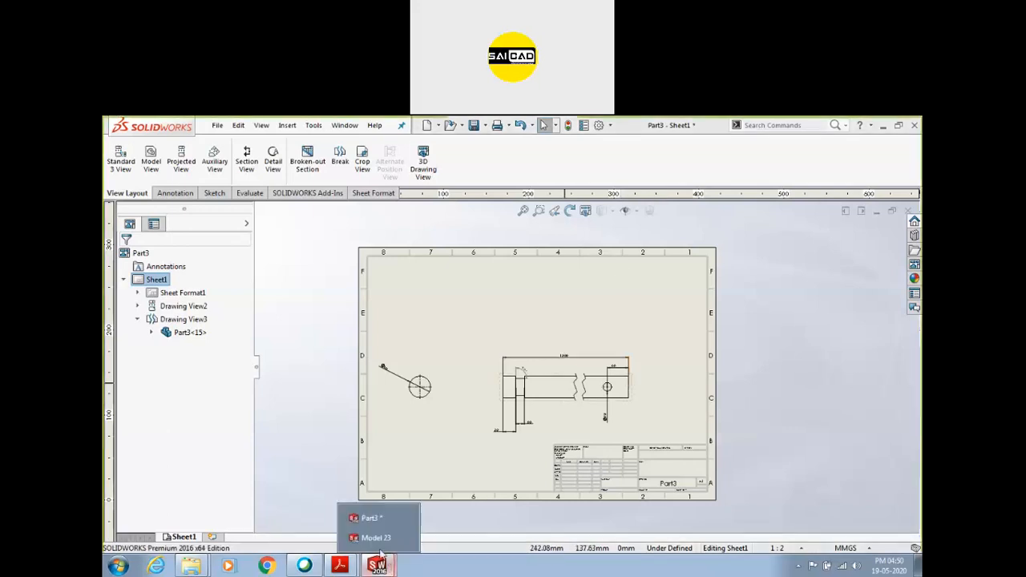
{"action": "left_click", "coordinate": [369, 521]}
{"action": "middle_click_drag", "start_coordinate": [508, 409], "coordinate": [608, 318]}
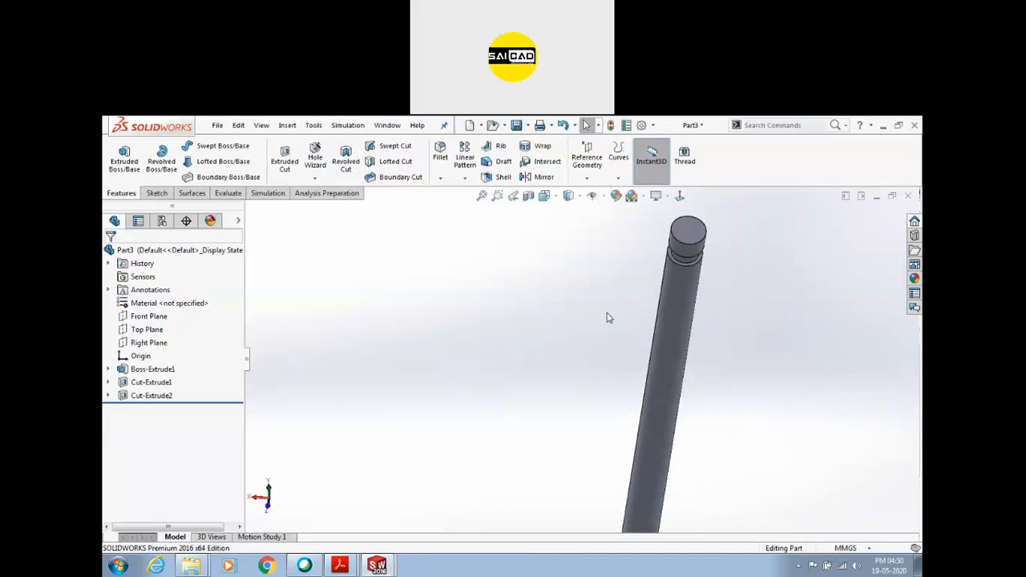
{"action": "scroll", "coordinate": [705, 305], "scroll_direction": "down", "scroll_amount": 5}
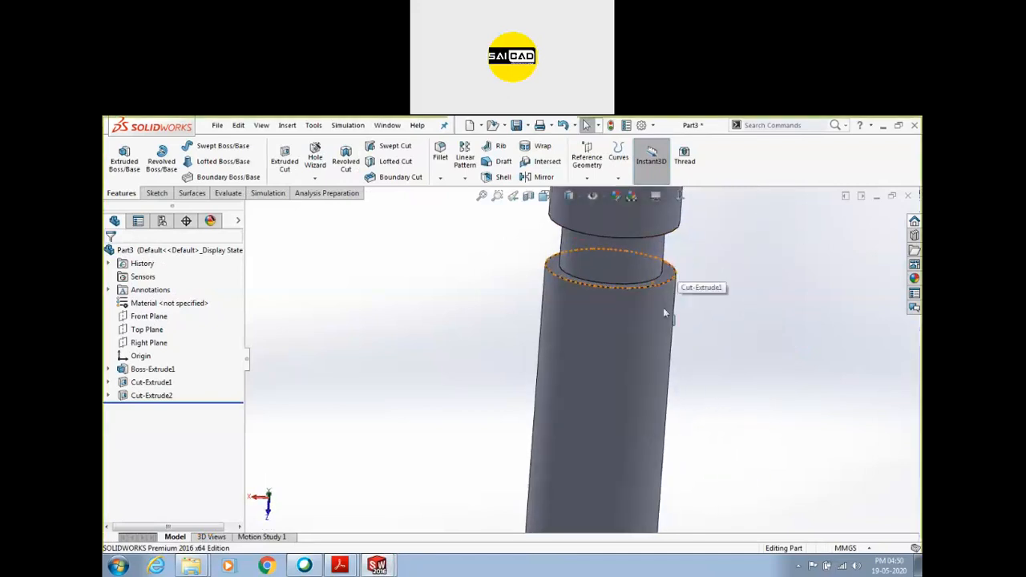
{"action": "left_click", "coordinate": [629, 329]}
{"action": "scroll", "coordinate": [629, 328], "scroll_direction": "up", "scroll_amount": 3}
{"action": "left_click", "coordinate": [598, 293]}
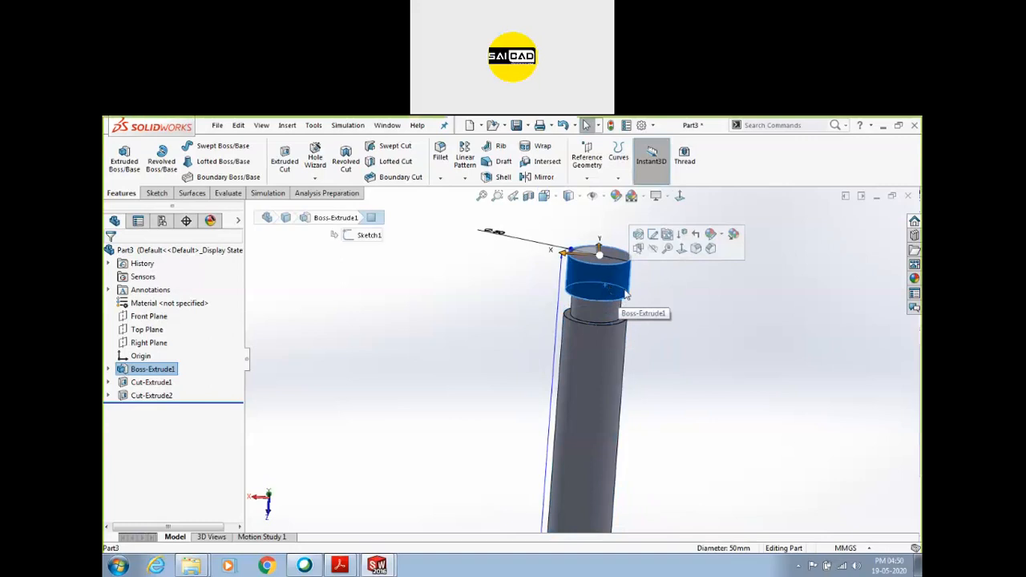
{"action": "scroll", "coordinate": [598, 302], "scroll_direction": "down", "scroll_amount": 2}
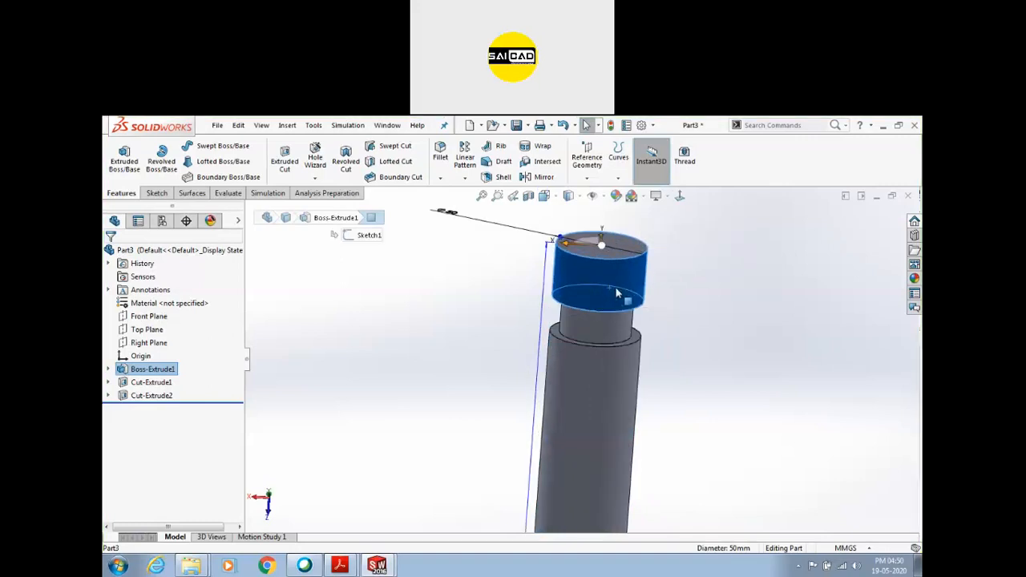
{"action": "left_click", "coordinate": [719, 316]}
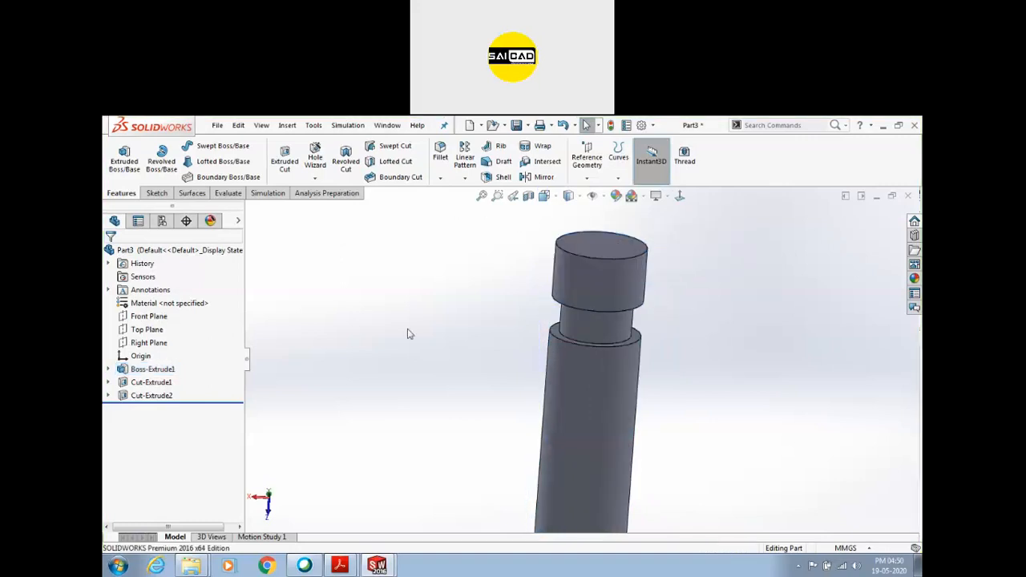
Step: Create a new part and sketch a center rectangle about the origin on the Top Plane for an extruded boss
{"action": "key", "text": "ctrl+n"}
{"action": "key", "text": "Return"}
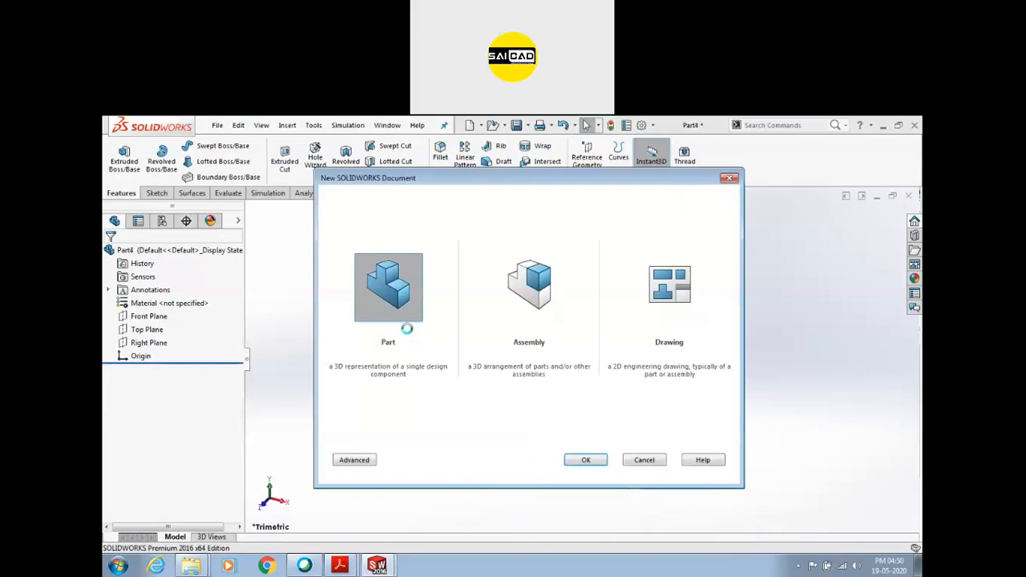
{"action": "left_click", "coordinate": [156, 194]}
{"action": "left_click", "coordinate": [121, 193]}
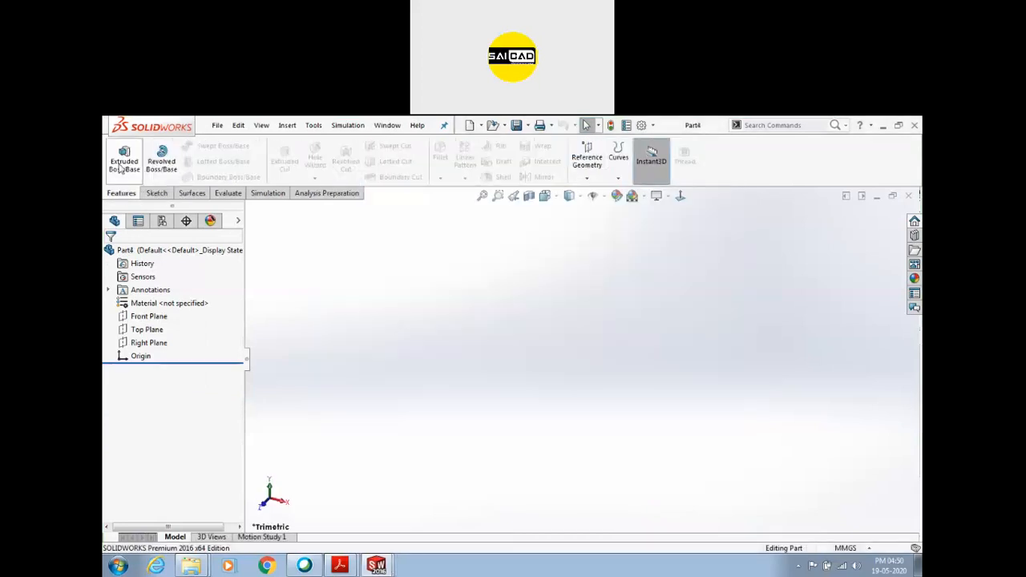
{"action": "left_click", "coordinate": [125, 157]}
{"action": "left_click", "coordinate": [425, 358]}
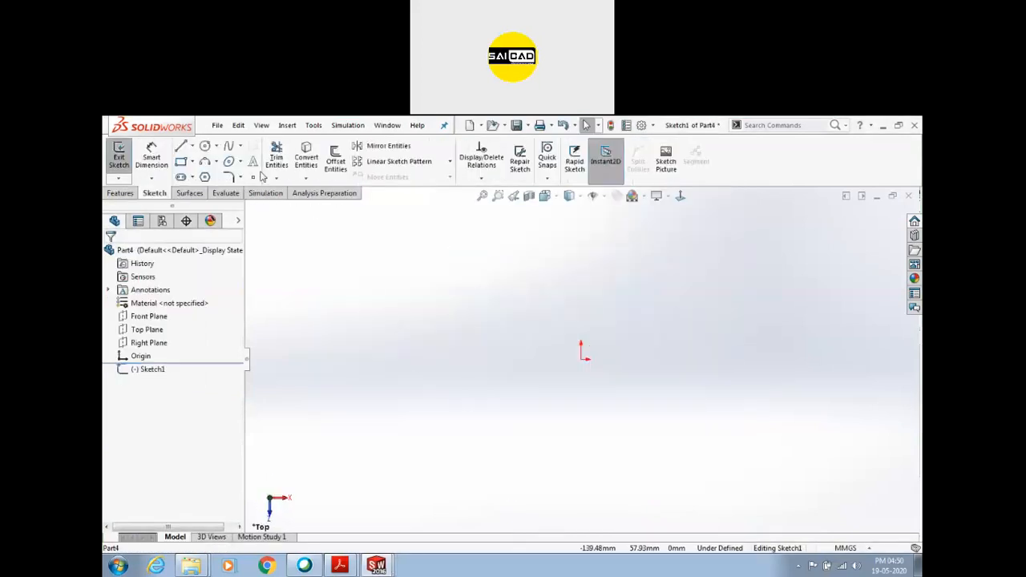
{"action": "left_click", "coordinate": [181, 161]}
{"action": "left_click", "coordinate": [156, 299]}
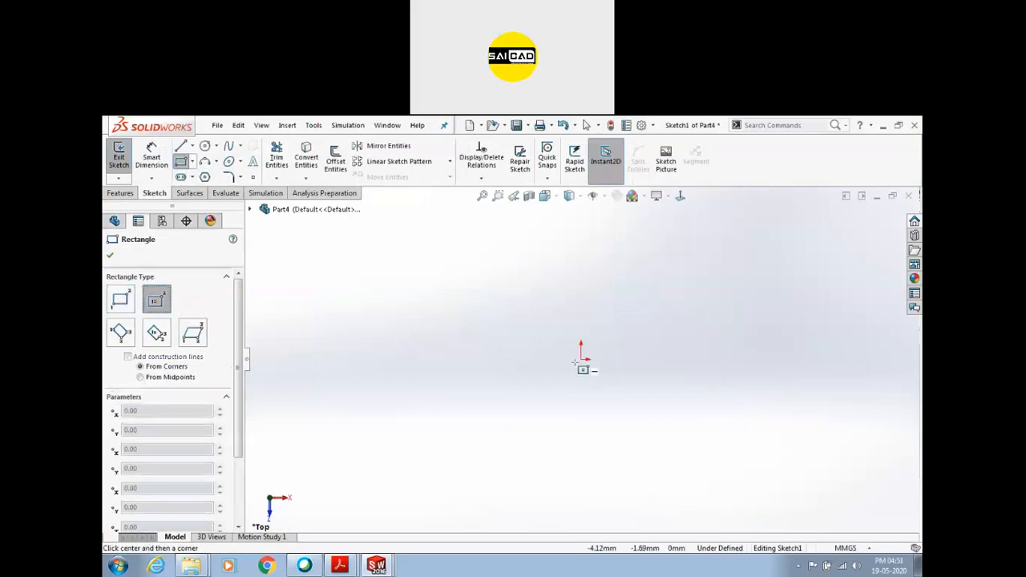
{"action": "left_click", "coordinate": [581, 359]}
{"action": "left_click", "coordinate": [676, 308]}
Step: Extrude the rectangle 54 mm upward into a solid block
{"action": "left_click", "coordinate": [120, 157]}
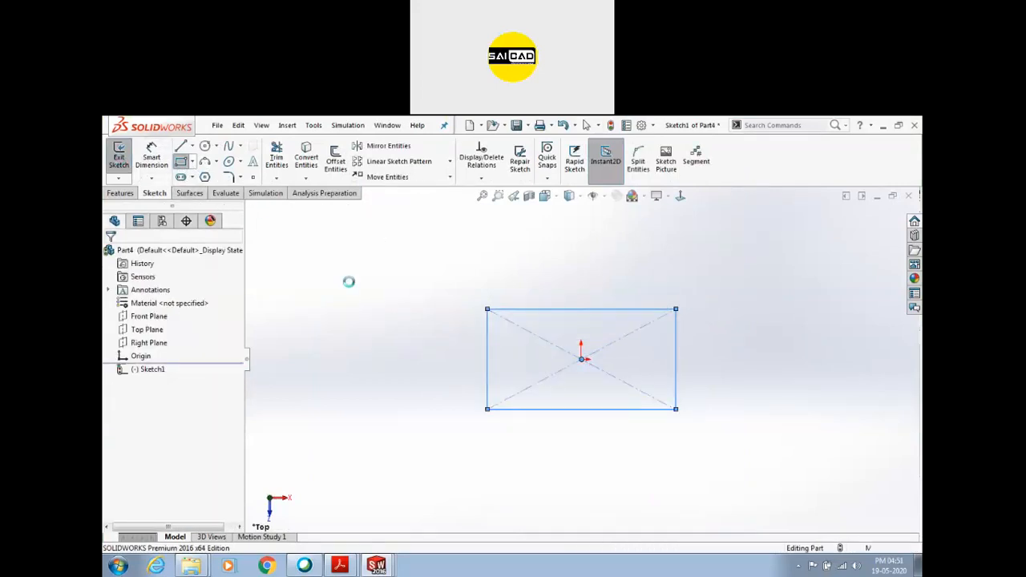
{"action": "left_click_drag", "start_coordinate": [581, 324], "coordinate": [581, 218]}
{"action": "left_click", "coordinate": [110, 255]}
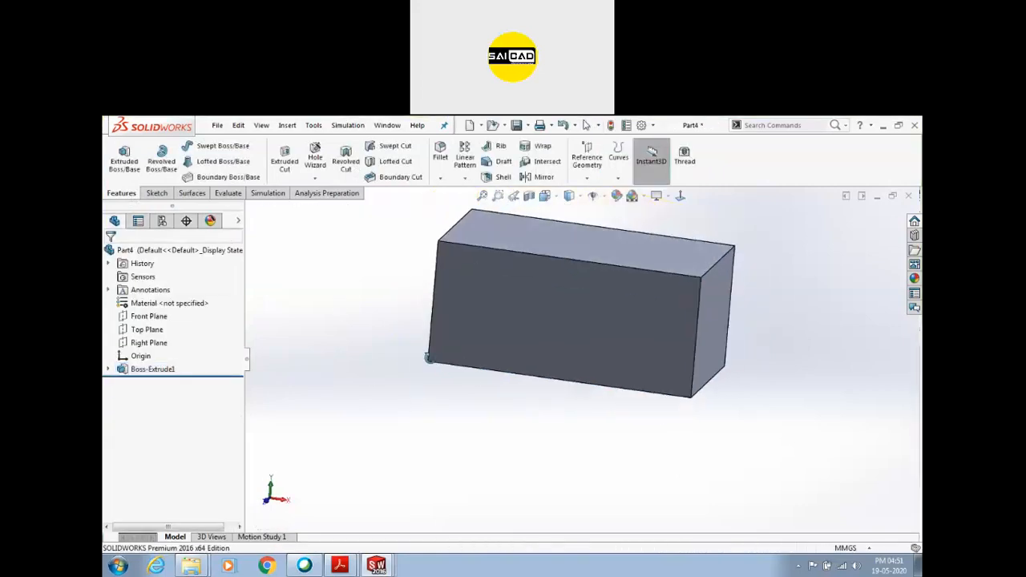
Step: Edit the block's extrusion to use a Mid Plane end condition about its sketch plane
{"action": "left_click", "coordinate": [149, 369]}
{"action": "left_click", "coordinate": [177, 345]}
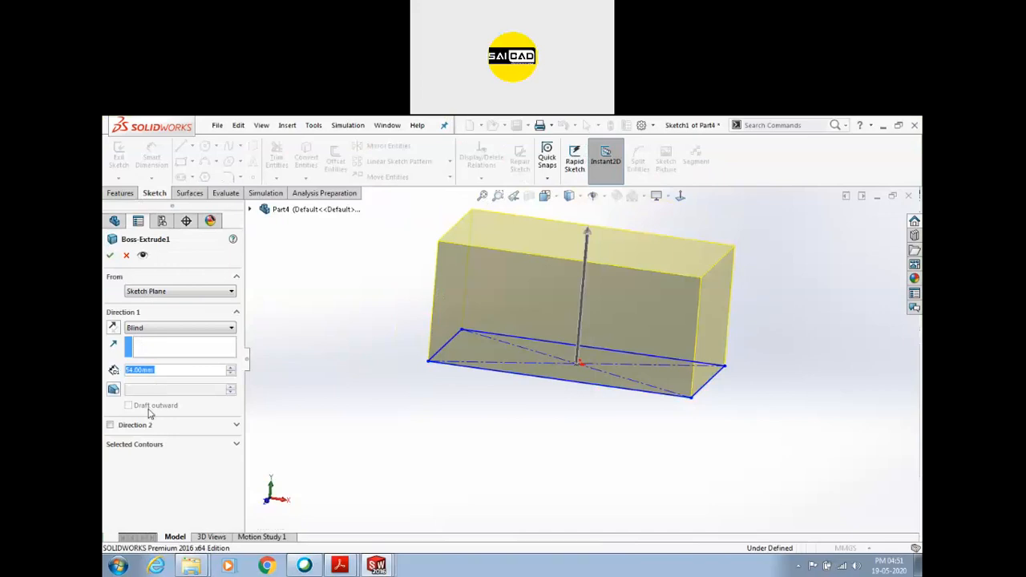
{"action": "left_click", "coordinate": [171, 331]}
{"action": "left_click", "coordinate": [154, 378]}
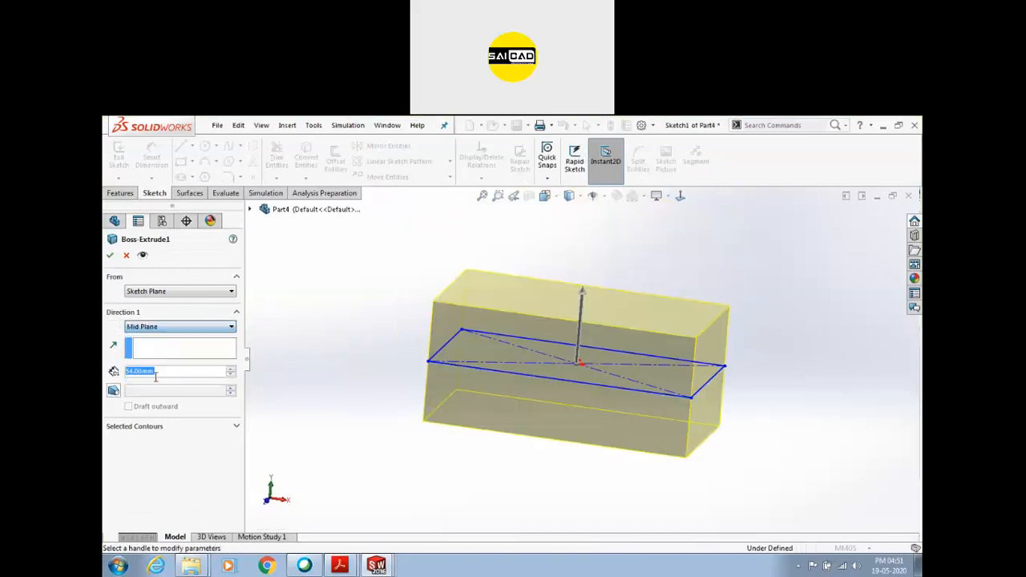
{"action": "left_click", "coordinate": [121, 255]}
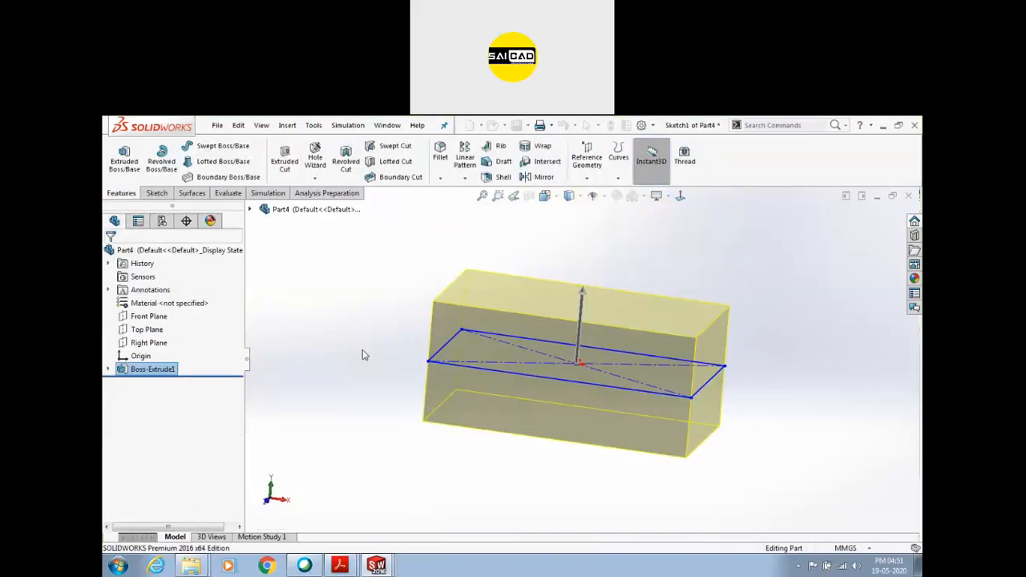
Step: Start a sketch on the block's long front face and draw a line across its middle, extending past both side edges
{"action": "left_click", "coordinate": [477, 335]}
{"action": "left_click", "coordinate": [156, 193]}
{"action": "left_click", "coordinate": [118, 156]}
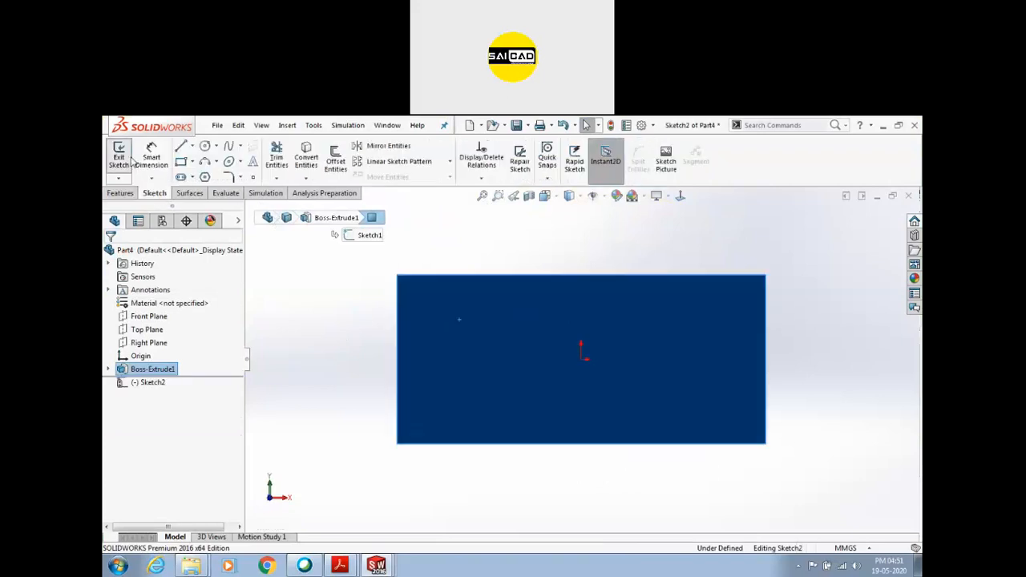
{"action": "left_click", "coordinate": [181, 146]}
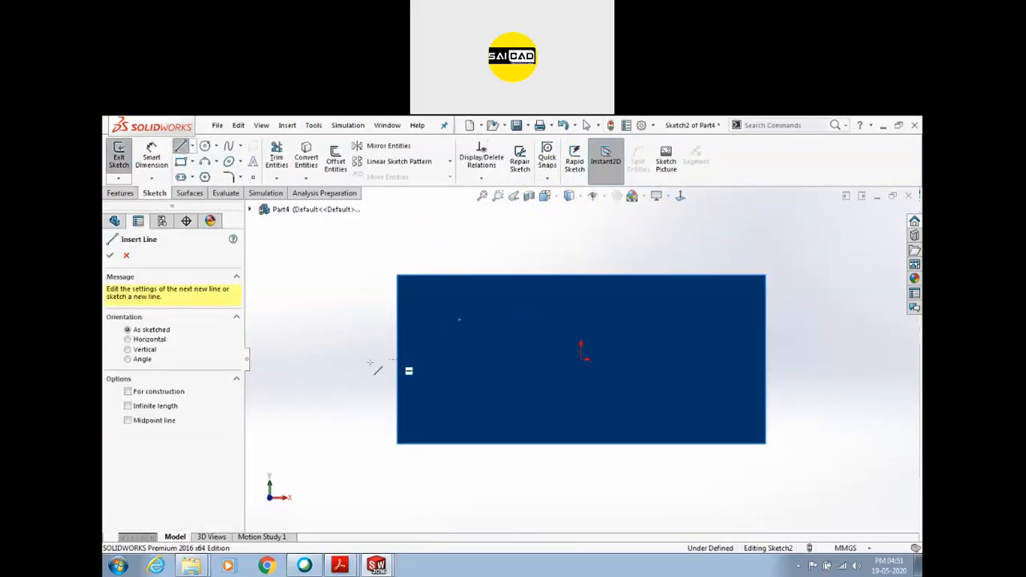
{"action": "left_click", "coordinate": [353, 358]}
{"action": "key", "text": "Escape"}
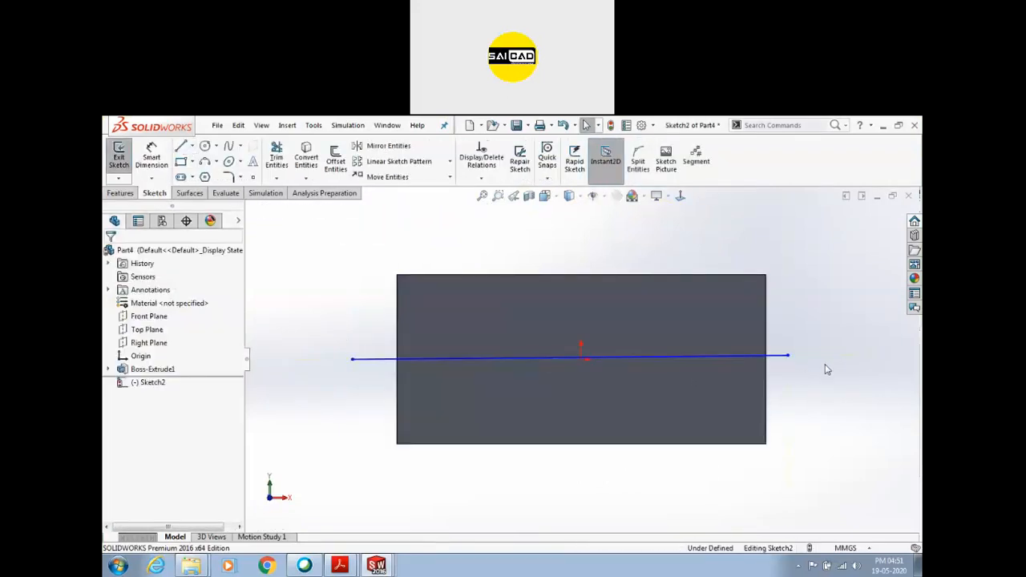
Step: Constrain the line with a Midpoint relation to the origin and a Horizontal relation, and finish the sketch
{"action": "left_click", "coordinate": [782, 358]}
{"action": "left_click", "coordinate": [581, 360], "text": "ctrl"}
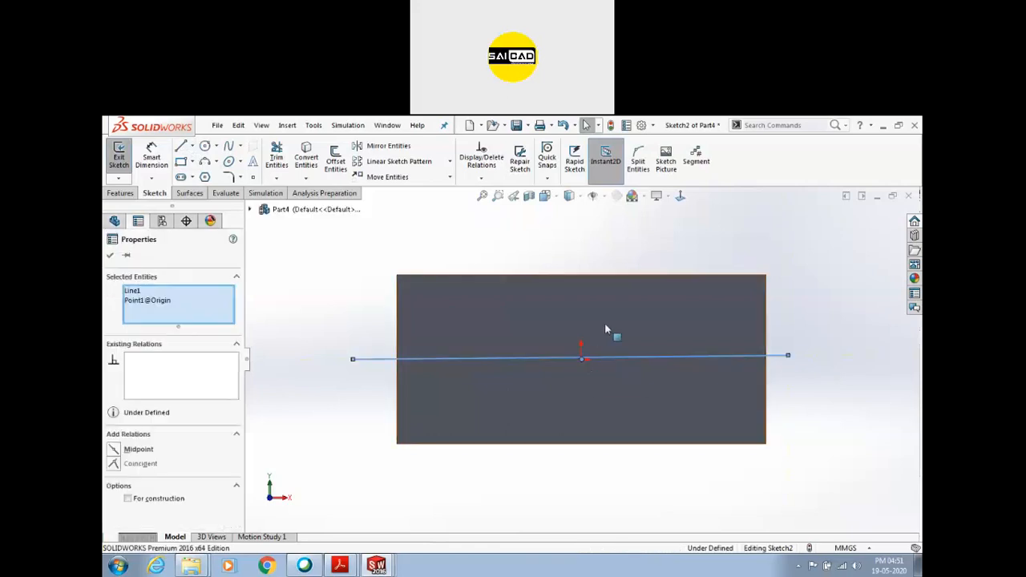
{"action": "left_click", "coordinate": [638, 323]}
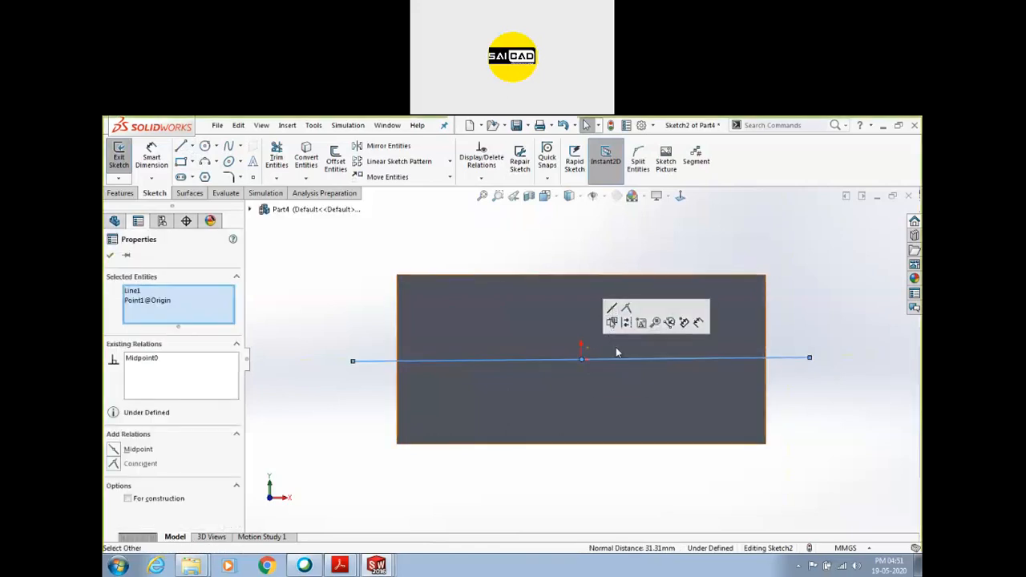
{"action": "left_click", "coordinate": [809, 406]}
{"action": "left_click", "coordinate": [785, 359]}
{"action": "left_click", "coordinate": [813, 306]}
{"action": "left_click", "coordinate": [825, 399]}
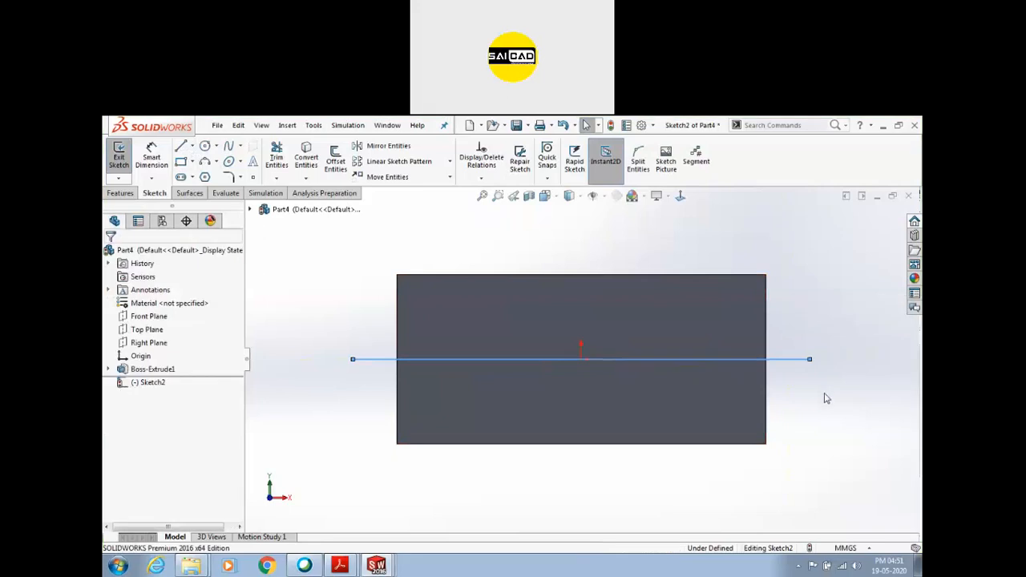
{"action": "scroll", "coordinate": [519, 355], "scroll_direction": "up", "scroll_amount": 3}
{"action": "left_click", "coordinate": [120, 158]}
Step: Split the block's front face with a Projection split line using the sketched horizontal line
{"action": "left_click", "coordinate": [121, 193]}
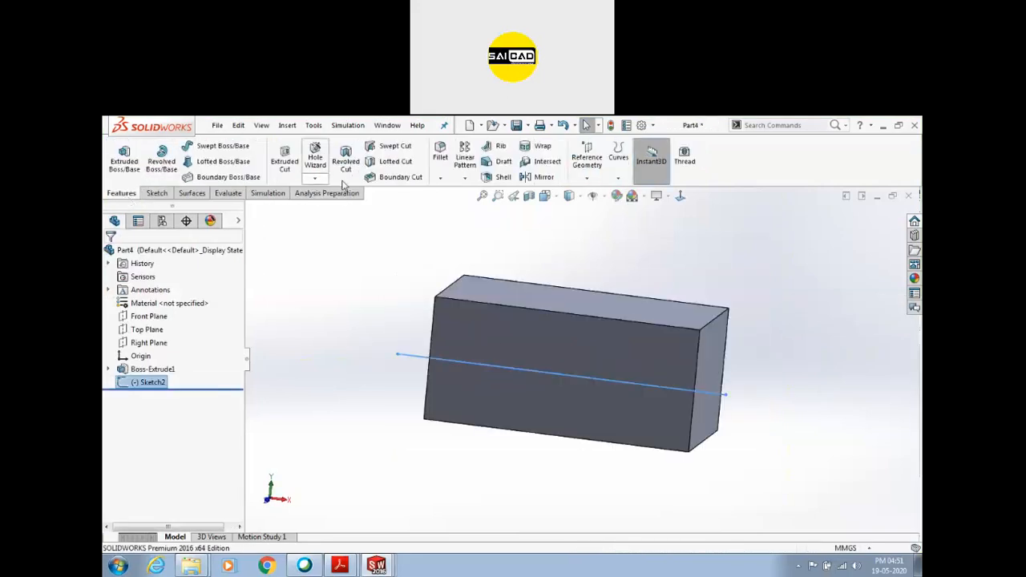
{"action": "left_click", "coordinate": [618, 154]}
{"action": "left_click", "coordinate": [640, 193]}
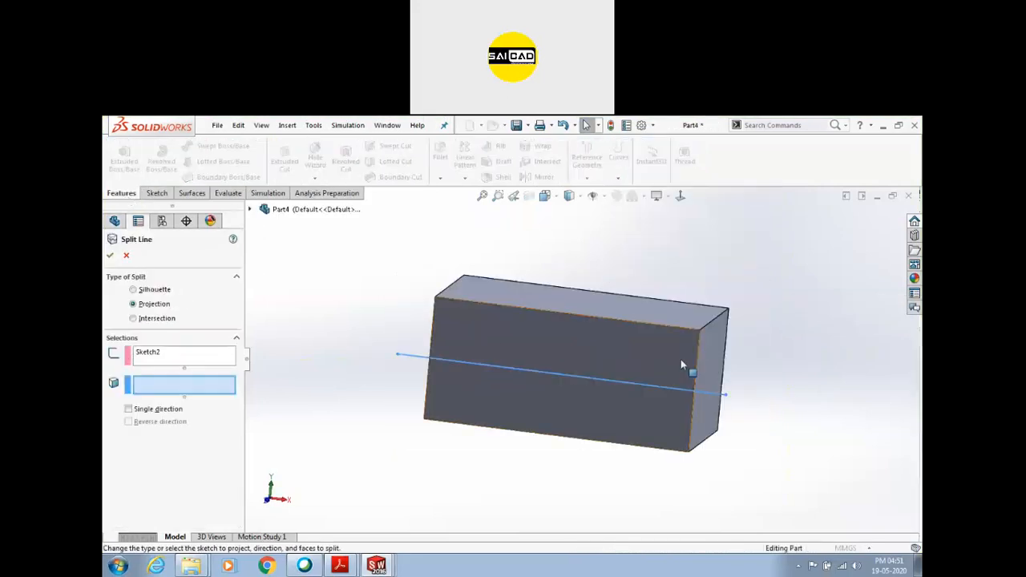
{"action": "left_click", "coordinate": [645, 383]}
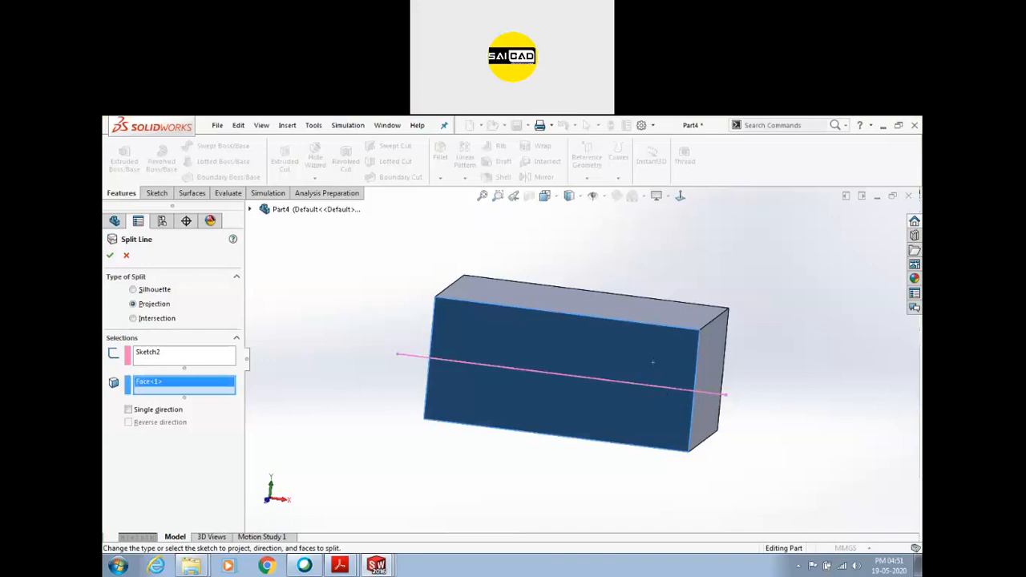
{"action": "left_click", "coordinate": [109, 256]}
Step: Examine the upper and lower halves of the split front face and the edge dividing them
{"action": "left_click", "coordinate": [545, 357]}
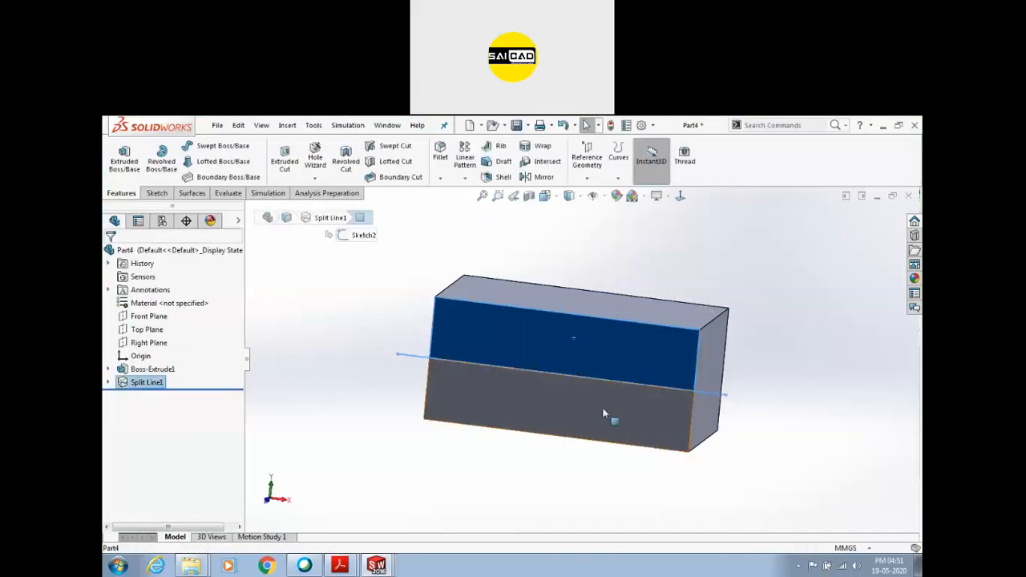
{"action": "left_click", "coordinate": [607, 407]}
{"action": "middle_click_drag", "start_coordinate": [603, 425], "coordinate": [545, 421]}
{"action": "left_click", "coordinate": [654, 417]}
{"action": "left_click", "coordinate": [565, 463]}
{"action": "left_click", "coordinate": [567, 429]}
{"action": "left_click", "coordinate": [504, 339]}
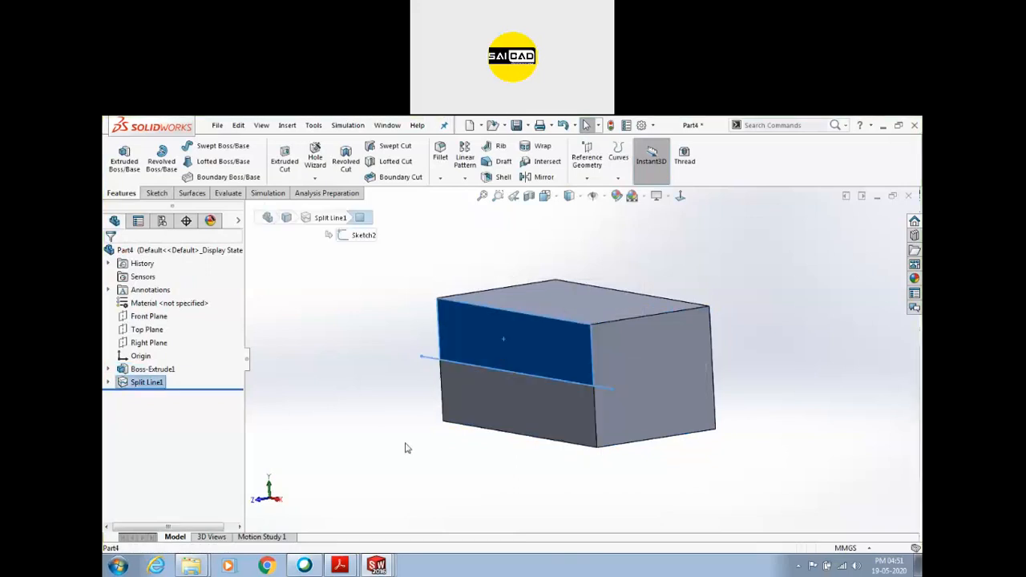
{"action": "middle_click_drag", "start_coordinate": [406, 446], "coordinate": [456, 435]}
{"action": "left_click", "coordinate": [405, 413]}
{"action": "left_click", "coordinate": [515, 366]}
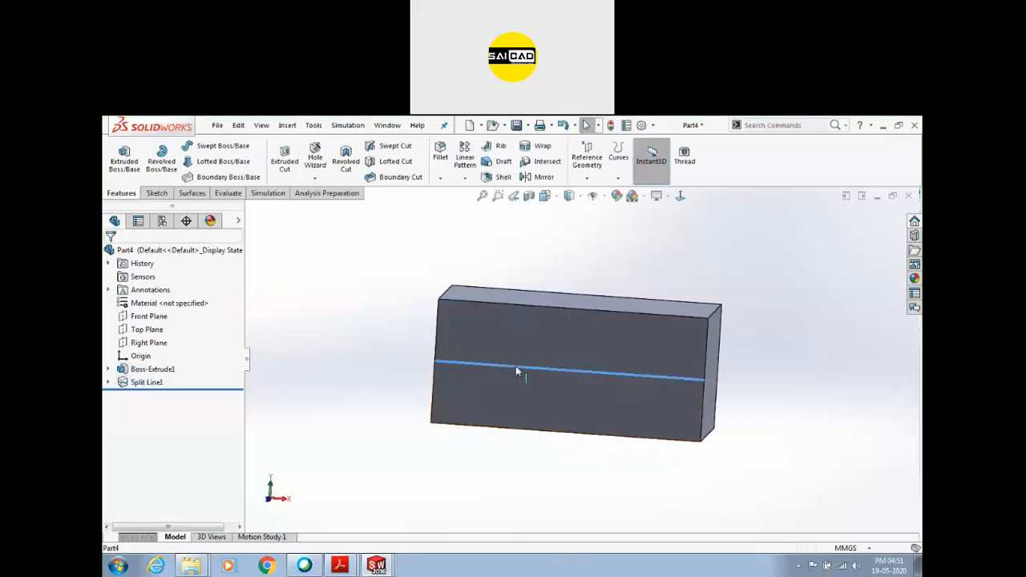
{"action": "middle_click_drag", "start_coordinate": [474, 454], "coordinate": [440, 451]}
{"action": "scroll", "coordinate": [573, 411], "scroll_direction": "down", "scroll_amount": 1}
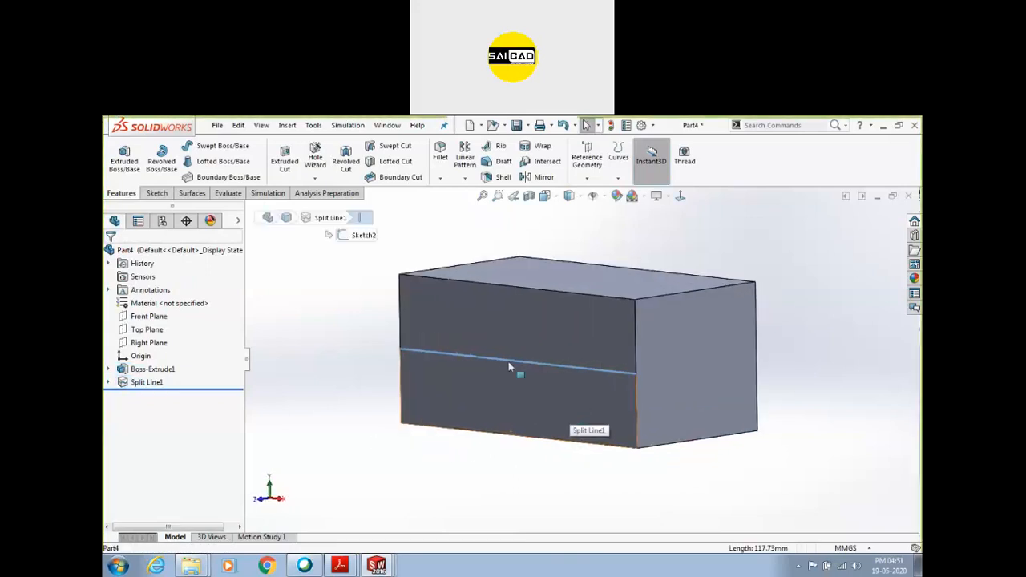
{"action": "left_click", "coordinate": [327, 330]}
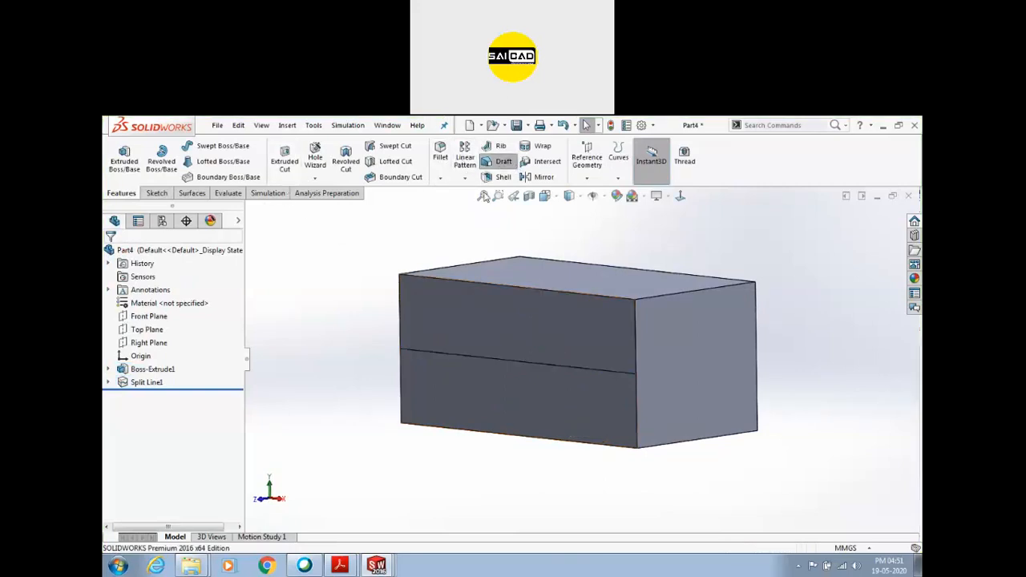
Step: Apply a 20-degree parting line draft along the split edge, with the block's top face as the direction of pull
{"action": "left_click", "coordinate": [499, 161]}
{"action": "left_click", "coordinate": [111, 317]}
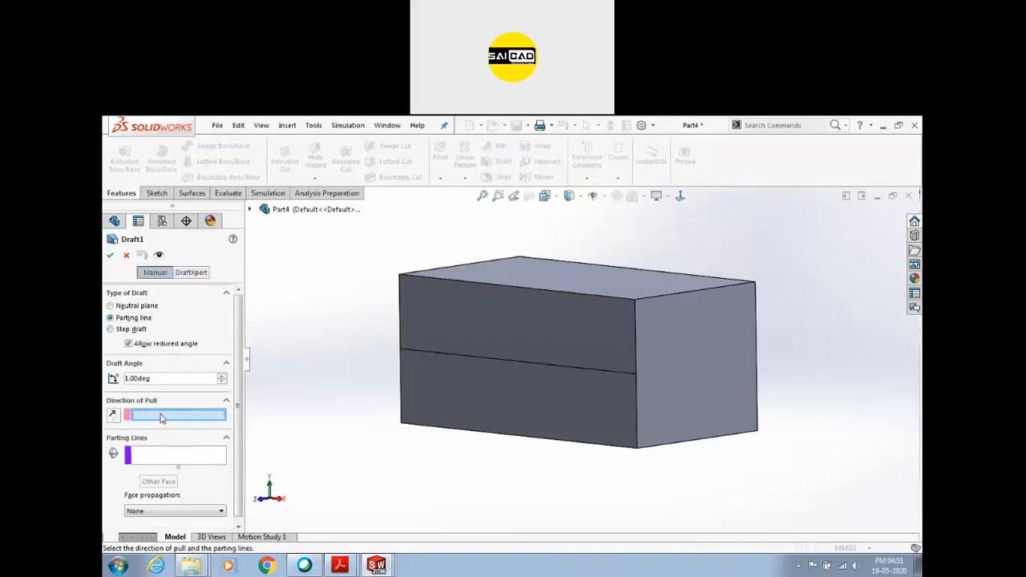
{"action": "left_click", "coordinate": [584, 290]}
{"action": "scroll", "coordinate": [545, 337], "scroll_direction": "up", "scroll_amount": 2}
{"action": "middle_click_drag", "start_coordinate": [639, 435], "coordinate": [521, 407]}
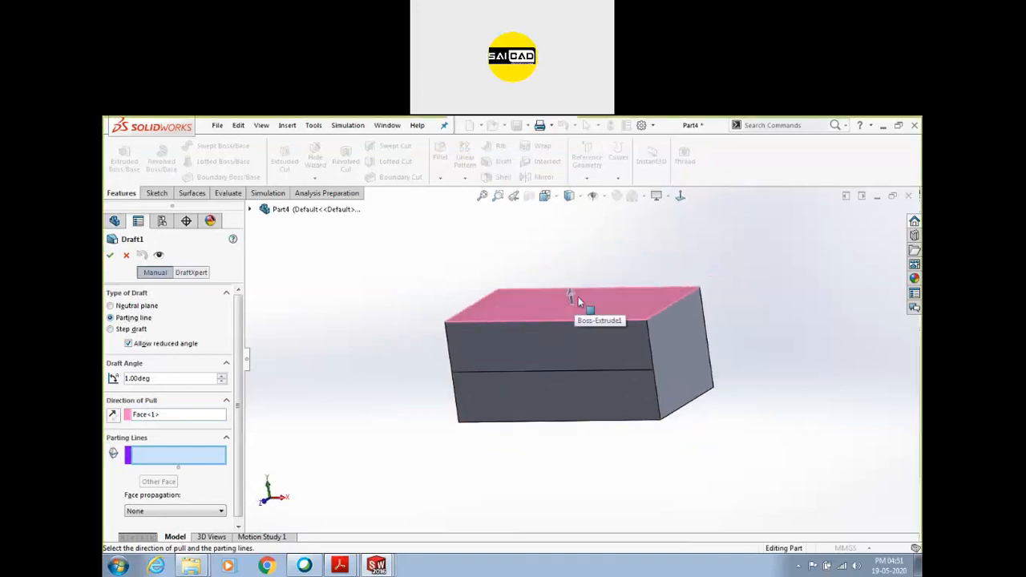
{"action": "left_click", "coordinate": [564, 372]}
{"action": "middle_click_drag", "start_coordinate": [369, 414], "coordinate": [543, 405]}
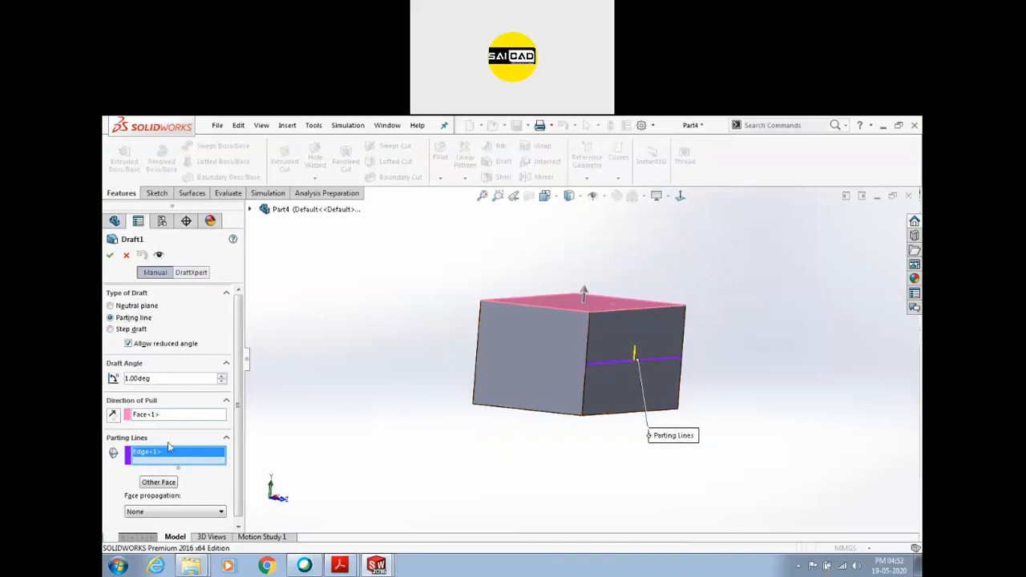
{"action": "type", "text": "20"}
{"action": "key", "text": "Return"}
{"action": "left_click", "coordinate": [110, 254]}
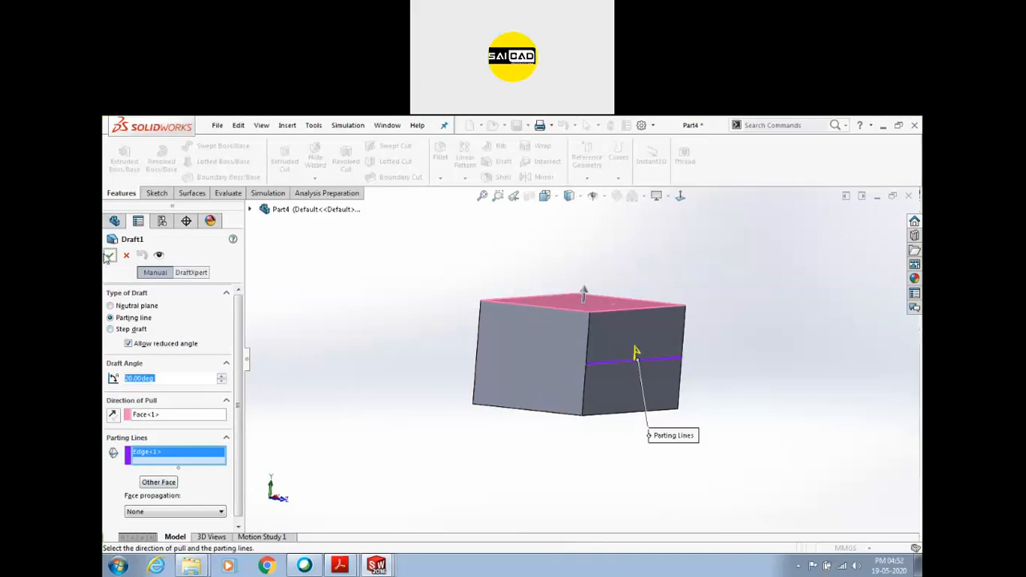
{"action": "middle_click_drag", "start_coordinate": [377, 393], "coordinate": [530, 387]}
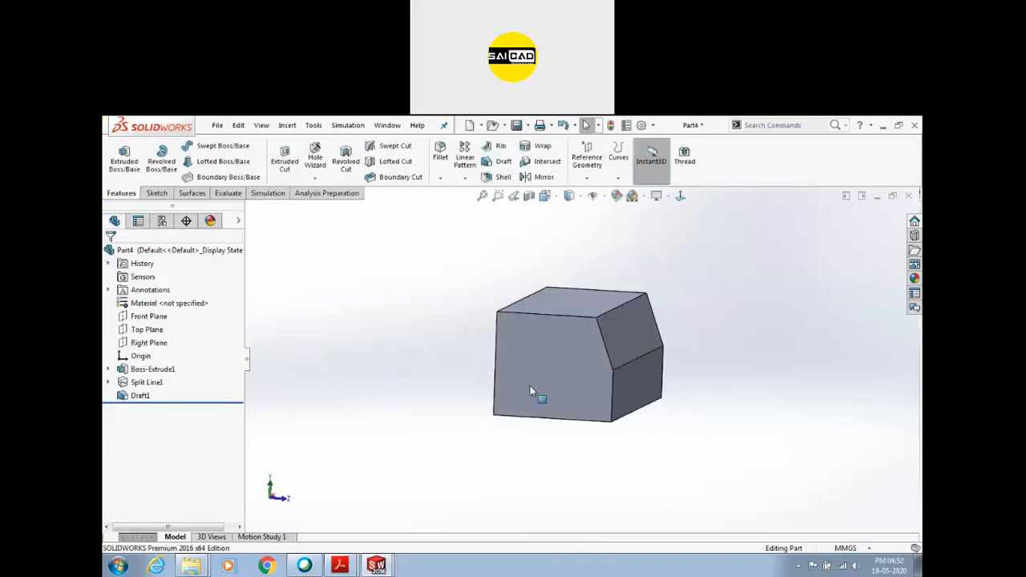
Step: Edit the parting line draft to reverse its direction of pull
{"action": "left_click", "coordinate": [628, 324]}
{"action": "left_click", "coordinate": [660, 274]}
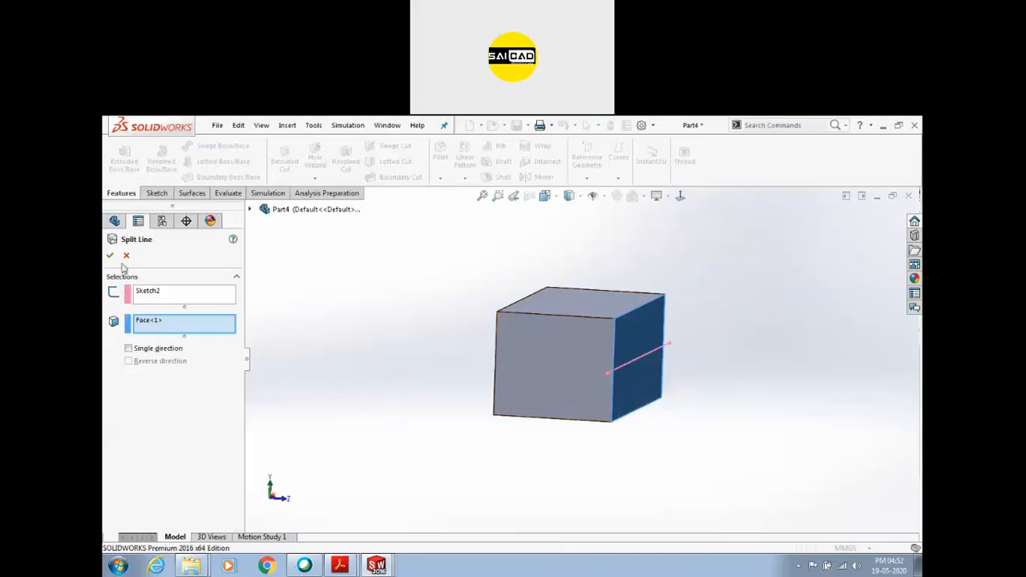
{"action": "left_click", "coordinate": [110, 255]}
{"action": "left_click", "coordinate": [141, 395]}
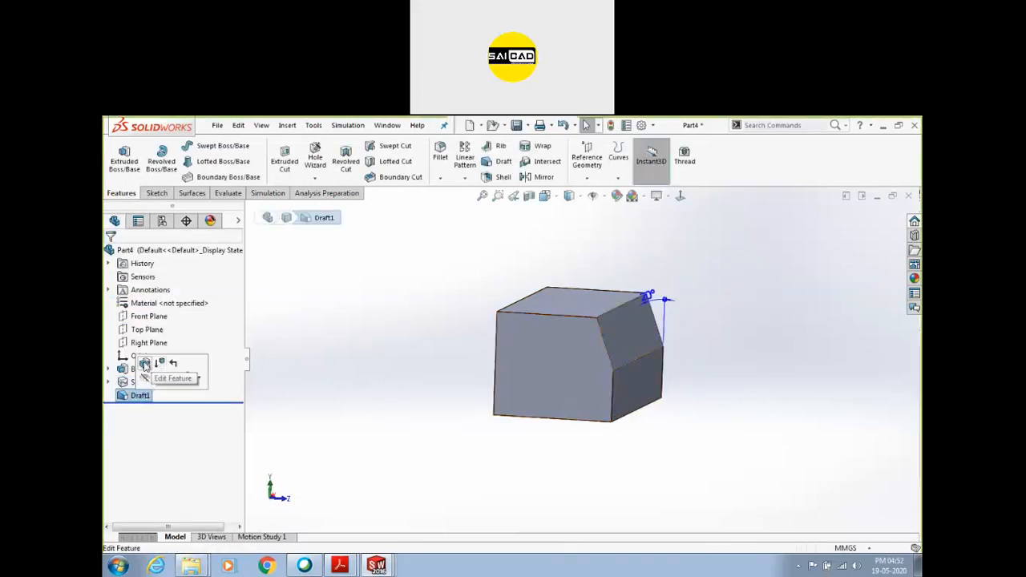
{"action": "left_click", "coordinate": [145, 365]}
{"action": "left_click", "coordinate": [110, 256]}
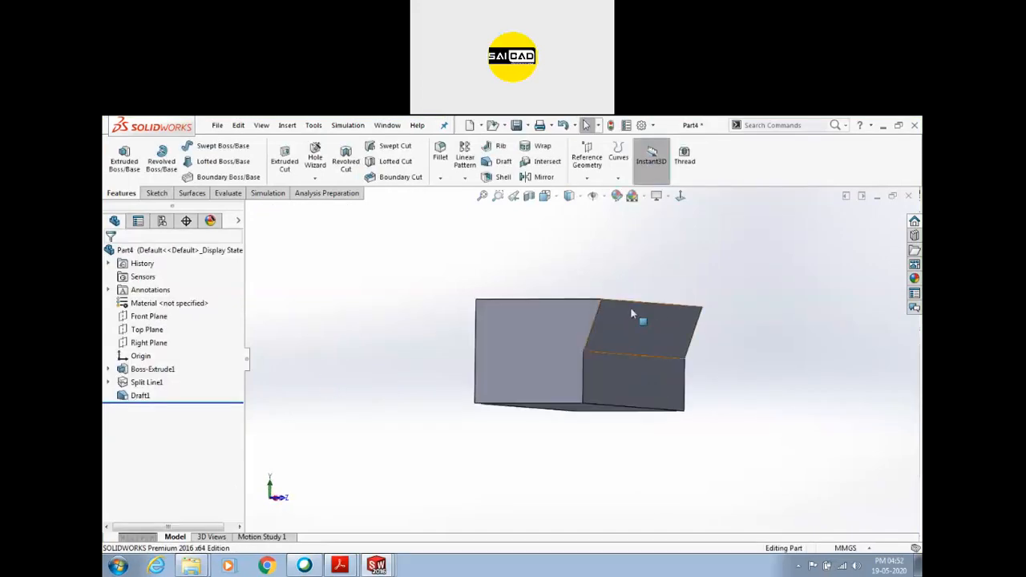
Step: Edit the parting line draft to taper the other face beside the split edge
{"action": "left_click", "coordinate": [141, 395]}
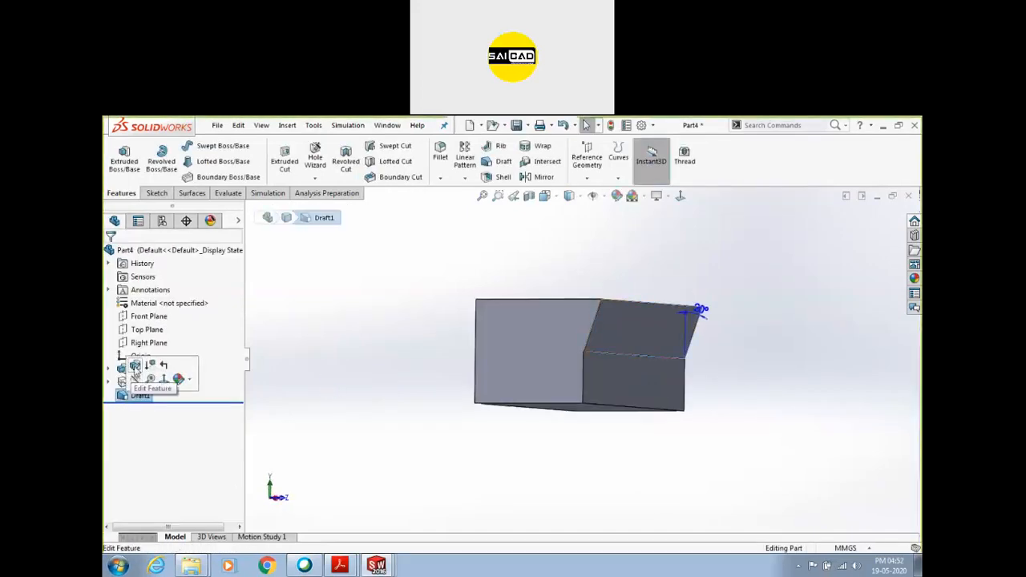
{"action": "left_click", "coordinate": [135, 368]}
{"action": "left_click", "coordinate": [162, 468]}
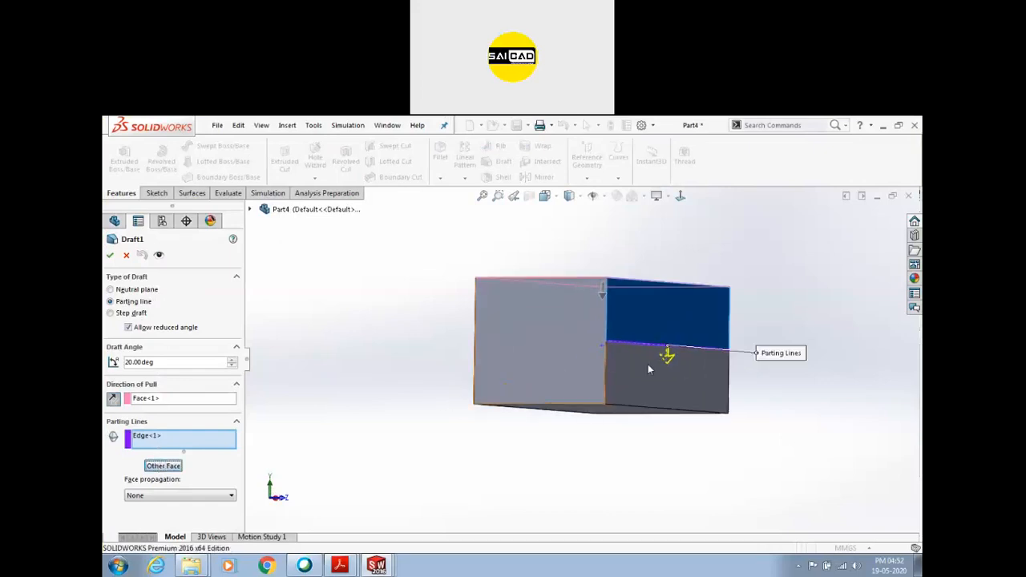
{"action": "scroll", "coordinate": [571, 343], "scroll_direction": "down", "scroll_amount": 2}
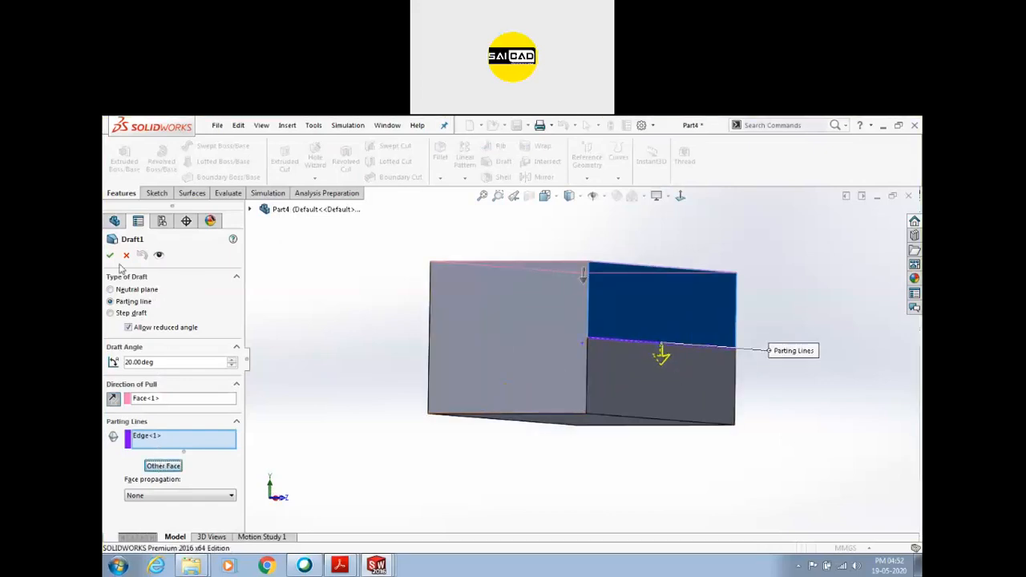
{"action": "mouse_move", "coordinate": [394, 415]}
{"action": "middle_mouse_down"}
{"action": "mouse_move", "coordinate": [419, 417]}
{"action": "mouse_move", "coordinate": [405, 418]}
{"action": "middle_mouse_up"}
{"action": "scroll", "coordinate": [593, 373], "scroll_direction": "up", "scroll_amount": 3}
{"action": "middle_click_drag", "start_coordinate": [747, 406], "coordinate": [666, 386]}
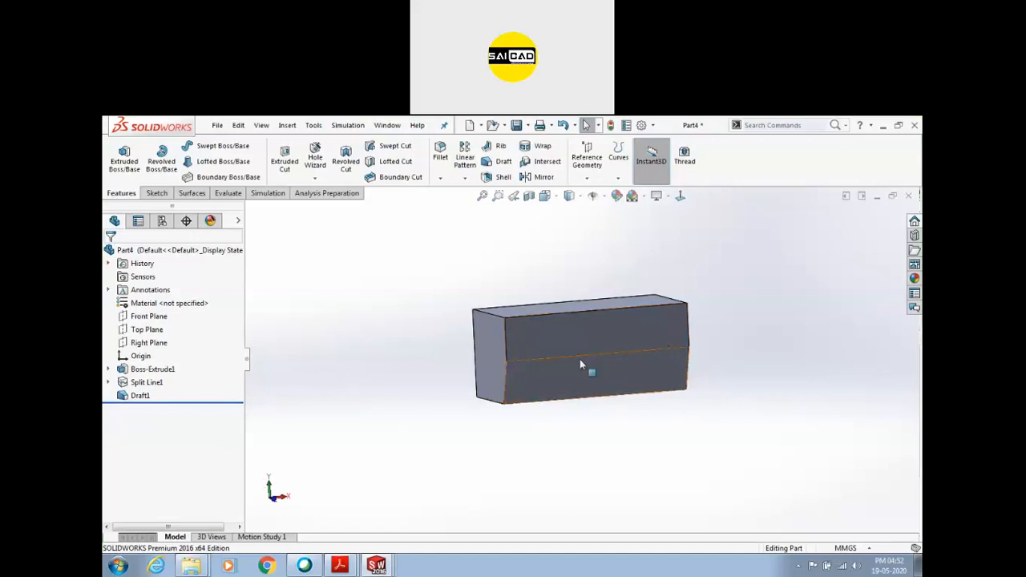
Step: Apply a 20-degree neutral plane draft to the block's long rear face, with the bottom face as the neutral plane
{"action": "scroll", "coordinate": [649, 350], "scroll_direction": "down", "scroll_amount": 2}
{"action": "middle_click_drag", "start_coordinate": [811, 354], "coordinate": [601, 379]}
{"action": "scroll", "coordinate": [634, 349], "scroll_direction": "up", "scroll_amount": 3}
{"action": "scroll", "coordinate": [667, 352], "scroll_direction": "down", "scroll_amount": 1}
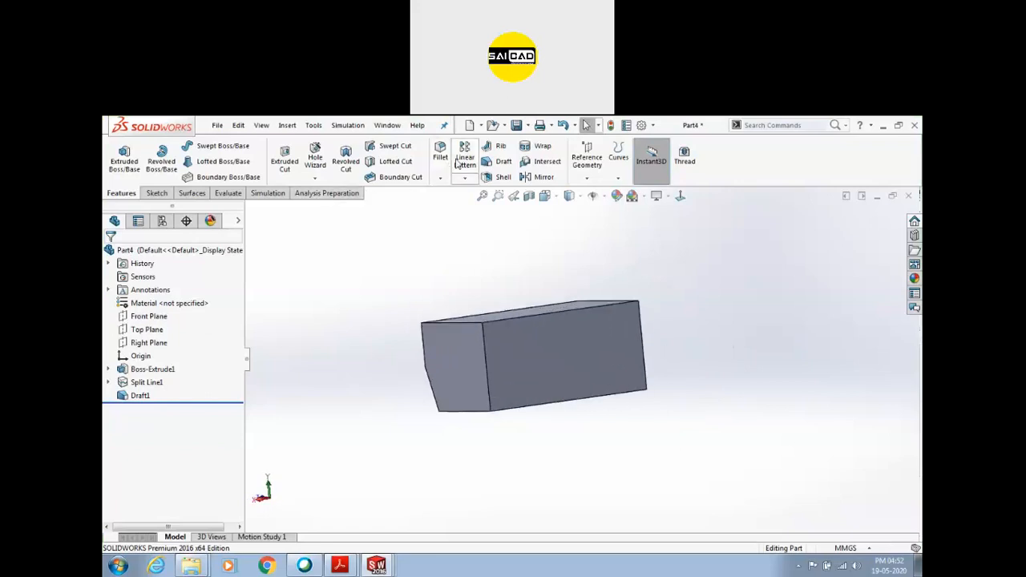
{"action": "left_click", "coordinate": [503, 163]}
{"action": "middle_click_drag", "start_coordinate": [568, 362], "coordinate": [512, 379]}
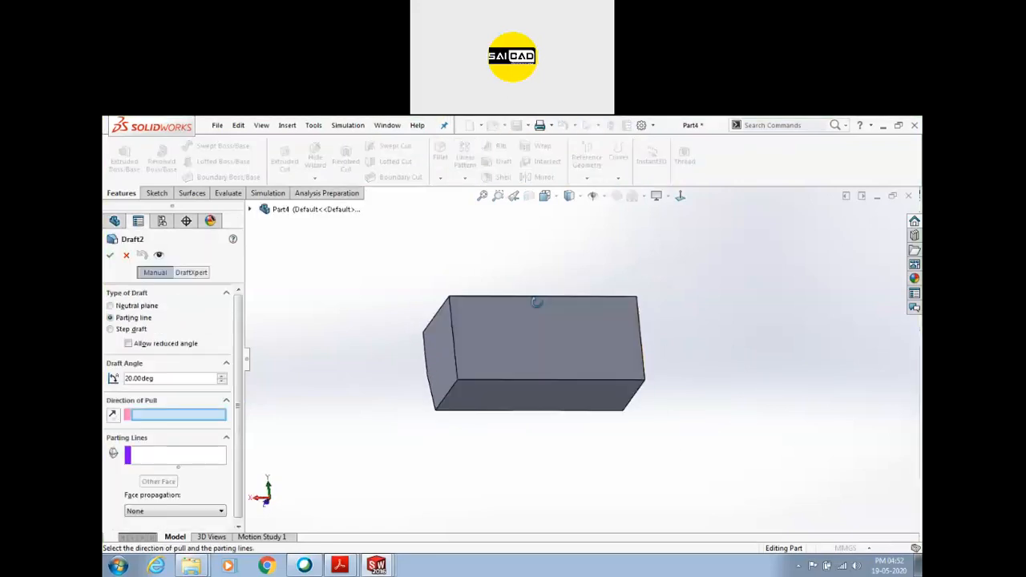
{"action": "left_click", "coordinate": [497, 388]}
{"action": "left_click", "coordinate": [133, 307]}
{"action": "middle_click_drag", "start_coordinate": [268, 291], "coordinate": [571, 337]}
{"action": "left_click", "coordinate": [571, 338]}
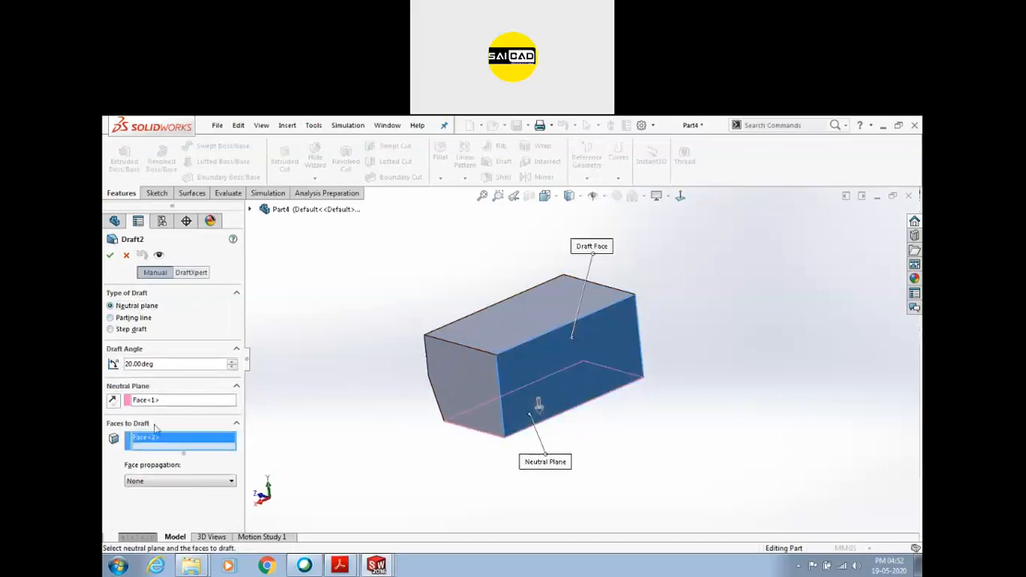
{"action": "left_click", "coordinate": [111, 255]}
Step: Examine the block from its end to compare the parting line draft with the neutral plane draft
{"action": "middle_click_drag", "start_coordinate": [332, 378], "coordinate": [417, 361]}
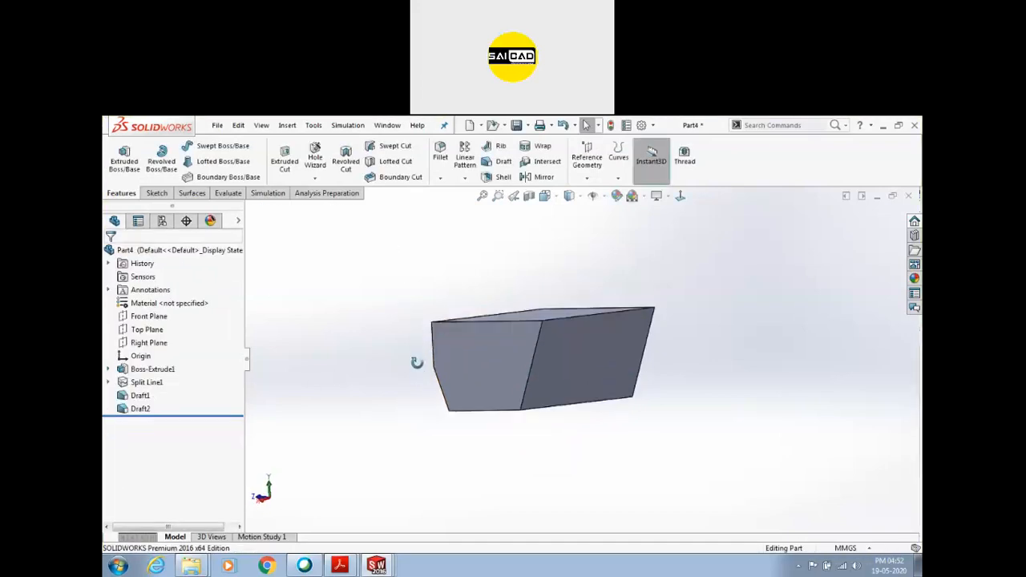
{"action": "middle_click_drag", "start_coordinate": [617, 353], "coordinate": [532, 339]}
{"action": "left_click", "coordinate": [521, 333]}
{"action": "key", "text": "Escape"}
{"action": "mouse_move", "coordinate": [469, 382]}
{"action": "middle_mouse_down"}
{"action": "mouse_move", "coordinate": [480, 396]}
{"action": "mouse_move", "coordinate": [452, 383]}
{"action": "middle_mouse_up"}
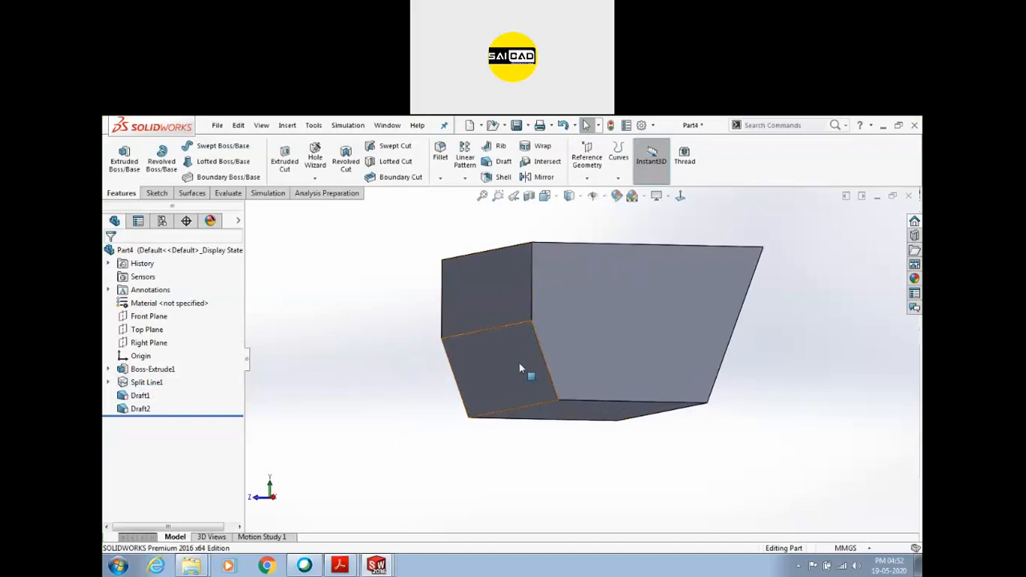
{"action": "scroll", "coordinate": [355, 394], "scroll_direction": "up", "scroll_amount": 3}
{"action": "middle_click_drag", "start_coordinate": [354, 396], "coordinate": [405, 383]}
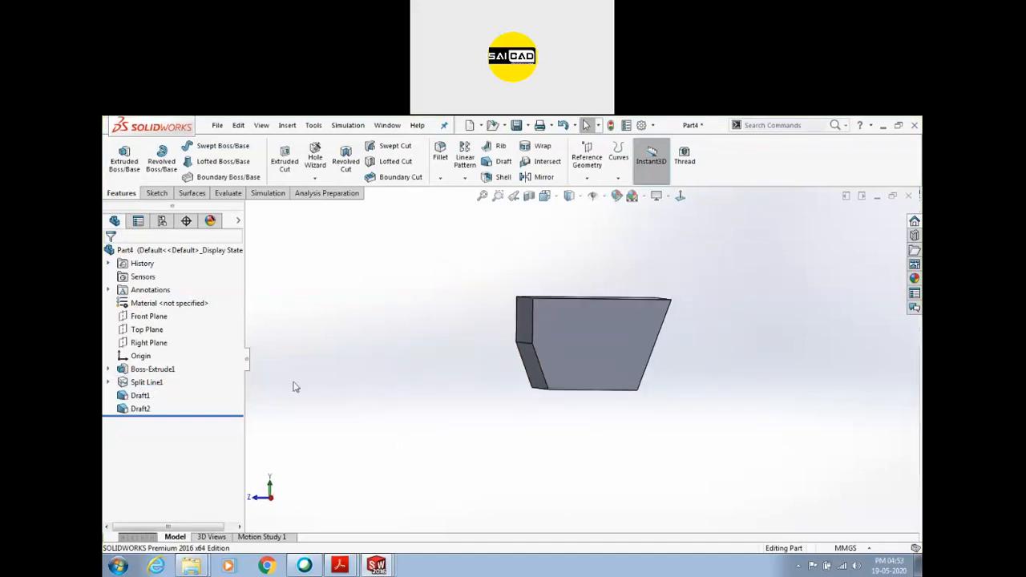
Step: Delete the split line together with its dependent parting line draft, keeping the line sketch on the long face
{"action": "left_click", "coordinate": [146, 383]}
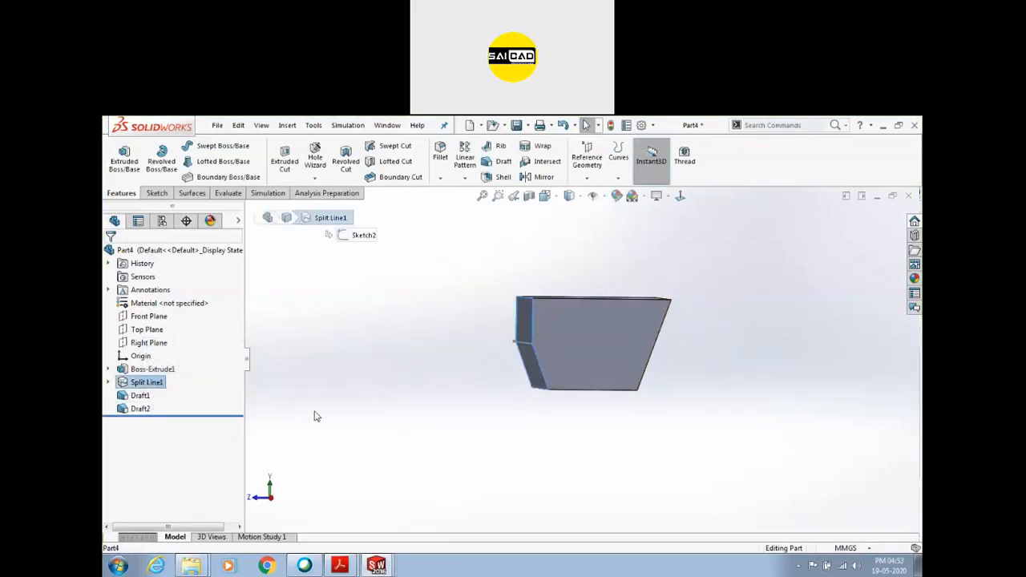
{"action": "middle_click_drag", "start_coordinate": [282, 395], "coordinate": [362, 352]}
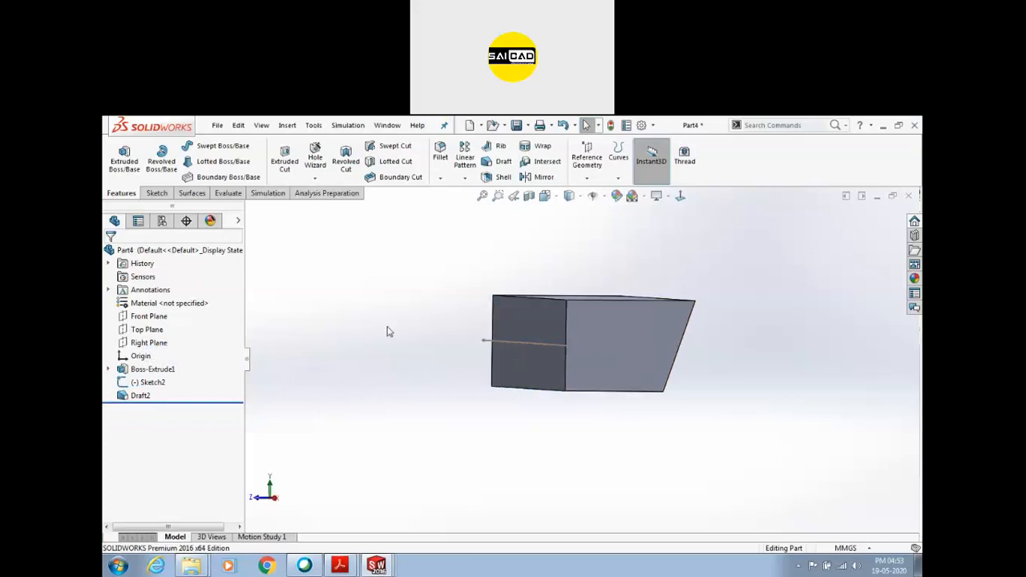
Step: Apply a 20-degree parting line draft to the block's end face, with the top face as direction of pull and the end face's top edge as parting line
{"action": "left_click", "coordinate": [503, 162]}
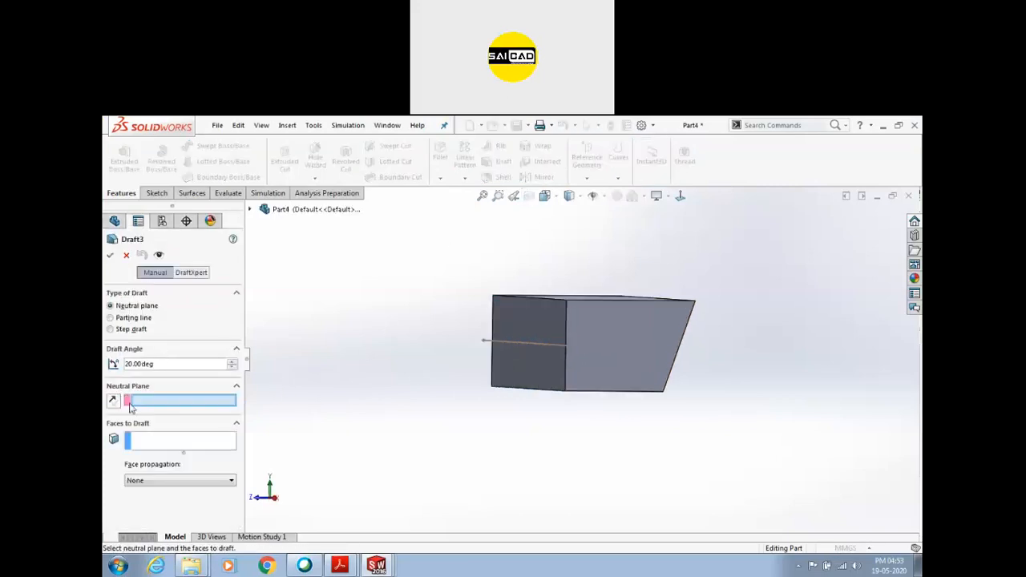
{"action": "left_click", "coordinate": [133, 318]}
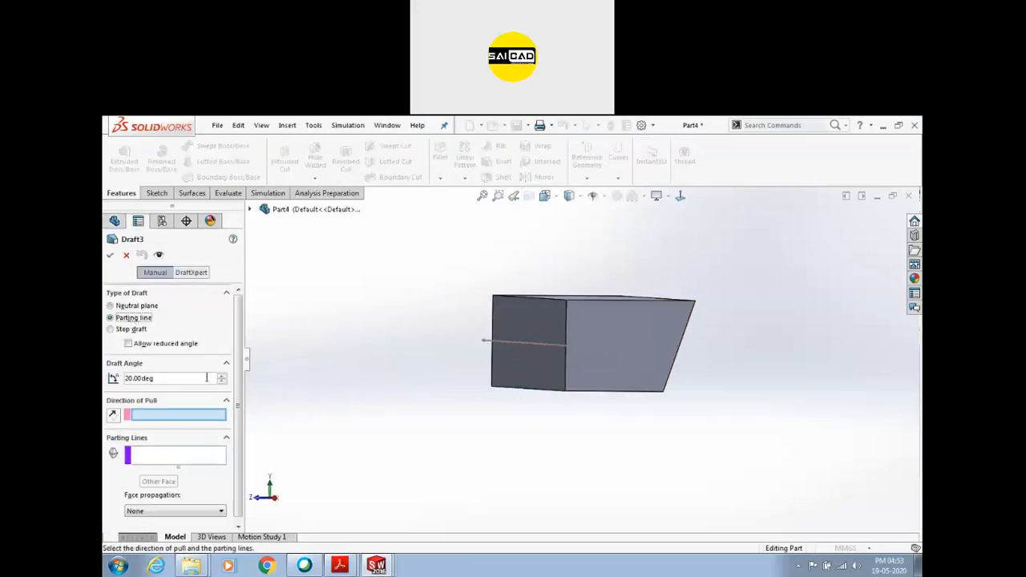
{"action": "middle_click_drag", "start_coordinate": [384, 378], "coordinate": [403, 380]}
{"action": "left_click", "coordinate": [565, 303]}
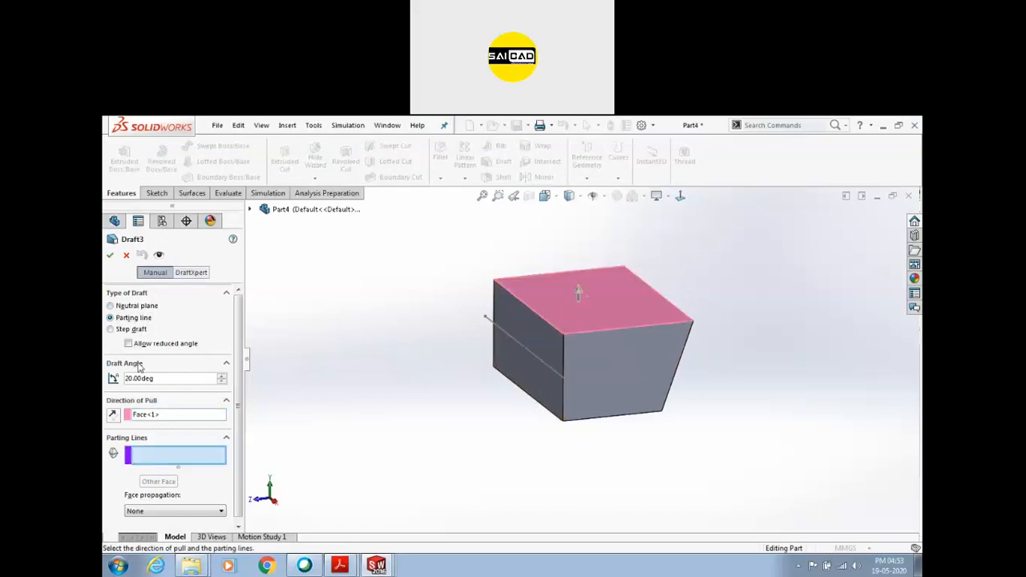
{"action": "left_click", "coordinate": [250, 210]}
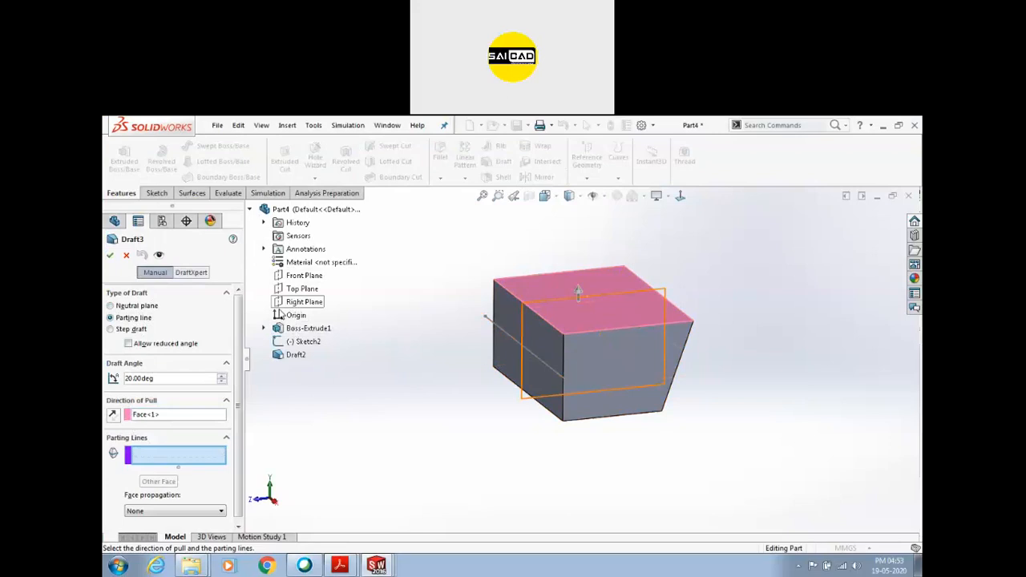
{"action": "left_click", "coordinate": [285, 291]}
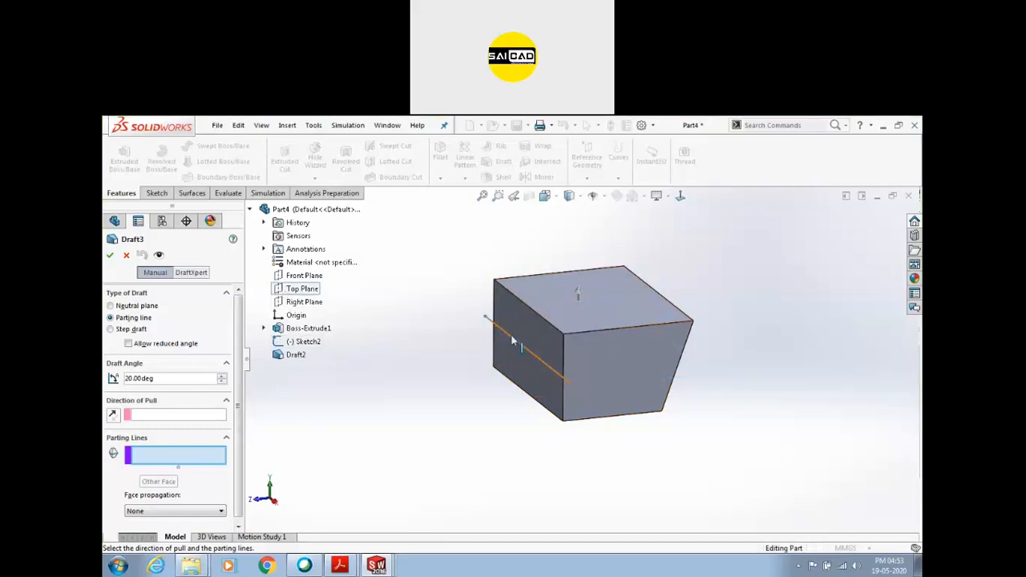
{"action": "left_click", "coordinate": [606, 331]}
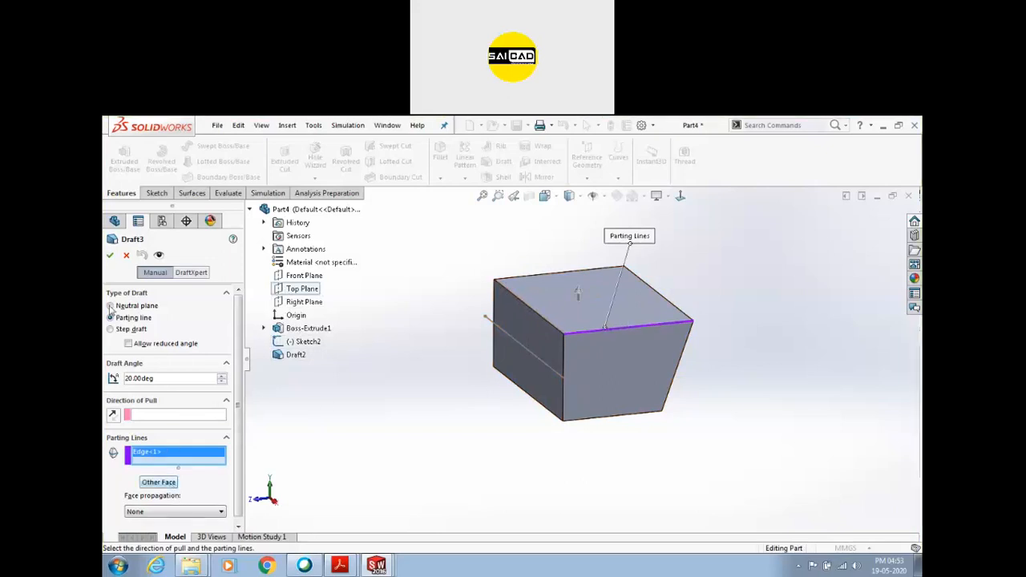
{"action": "left_click", "coordinate": [110, 256]}
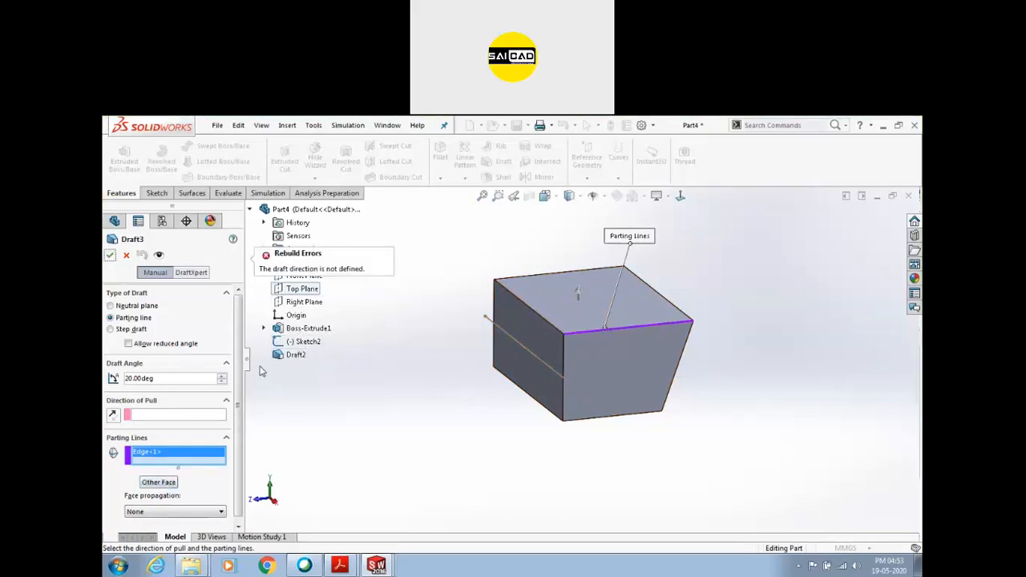
{"action": "left_click", "coordinate": [213, 416]}
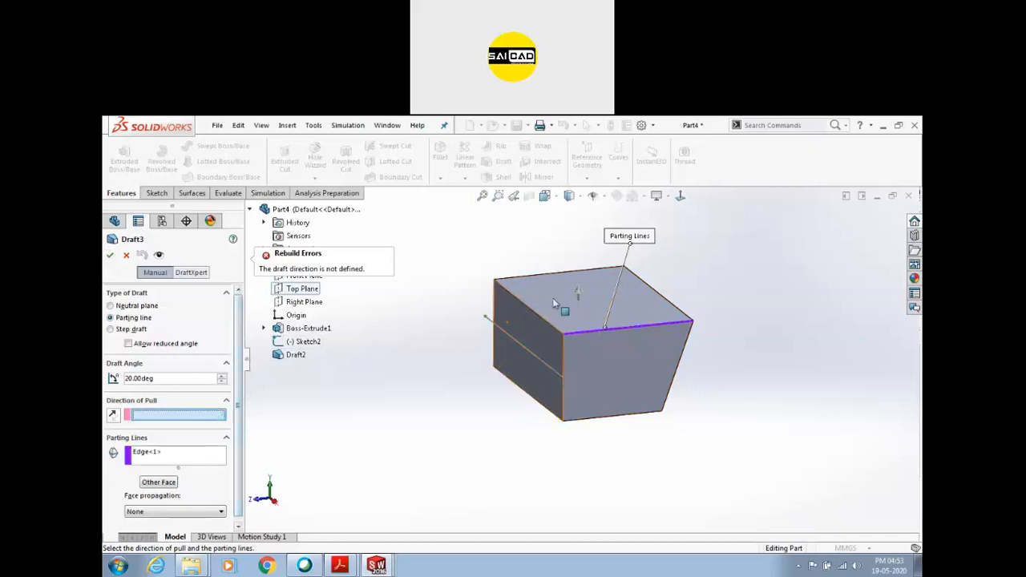
{"action": "left_click", "coordinate": [569, 309]}
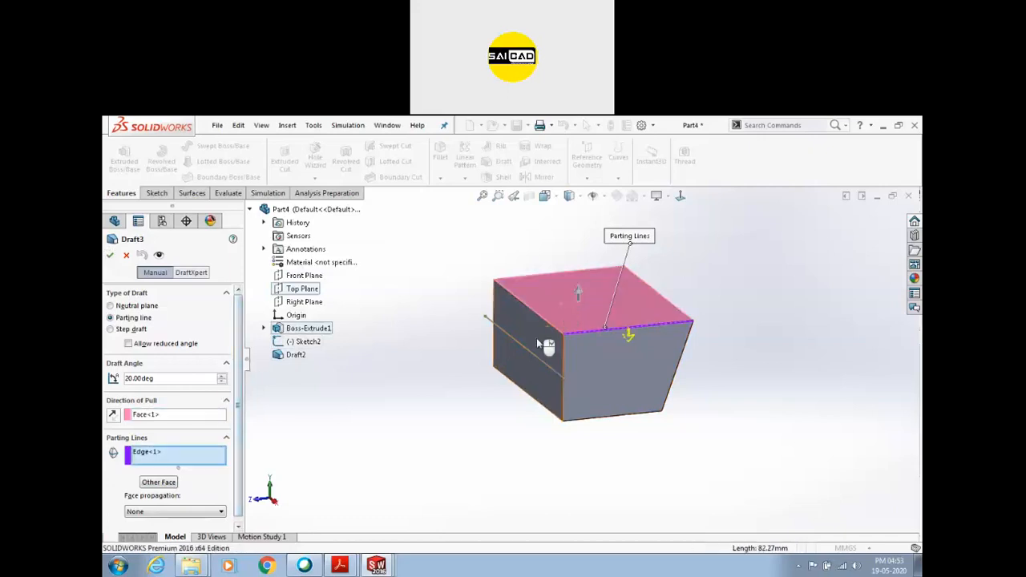
{"action": "left_click", "coordinate": [111, 256]}
{"action": "mouse_move", "coordinate": [568, 391]}
{"action": "middle_mouse_down"}
{"action": "mouse_move", "coordinate": [589, 393]}
{"action": "mouse_move", "coordinate": [580, 391]}
{"action": "middle_mouse_up"}
{"action": "scroll", "coordinate": [648, 346], "scroll_direction": "down", "scroll_amount": 1}
{"action": "scroll", "coordinate": [645, 340], "scroll_direction": "down", "scroll_amount": 2}
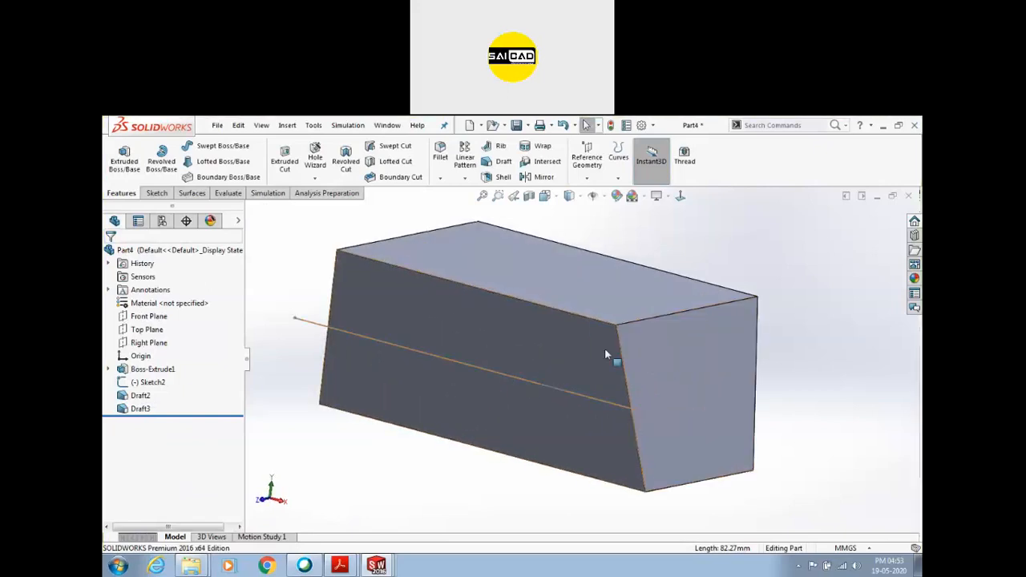
{"action": "scroll", "coordinate": [689, 345], "scroll_direction": "up", "scroll_amount": 2}
{"action": "mouse_move", "coordinate": [725, 378]}
{"action": "middle_mouse_down"}
{"action": "mouse_move", "coordinate": [723, 359]}
{"action": "mouse_move", "coordinate": [690, 371]}
{"action": "mouse_move", "coordinate": [705, 381]}
{"action": "mouse_move", "coordinate": [664, 387]}
{"action": "mouse_move", "coordinate": [767, 387]}
{"action": "mouse_move", "coordinate": [763, 395]}
{"action": "mouse_move", "coordinate": [754, 360]}
{"action": "mouse_move", "coordinate": [725, 346]}
{"action": "mouse_move", "coordinate": [652, 339]}
{"action": "mouse_move", "coordinate": [707, 378]}
{"action": "middle_mouse_up"}
Step: Replace the line in the long face's sketch with a three-point arc between the face's two bottom corners, radius about 78 mm
{"action": "left_click", "coordinate": [149, 382]}
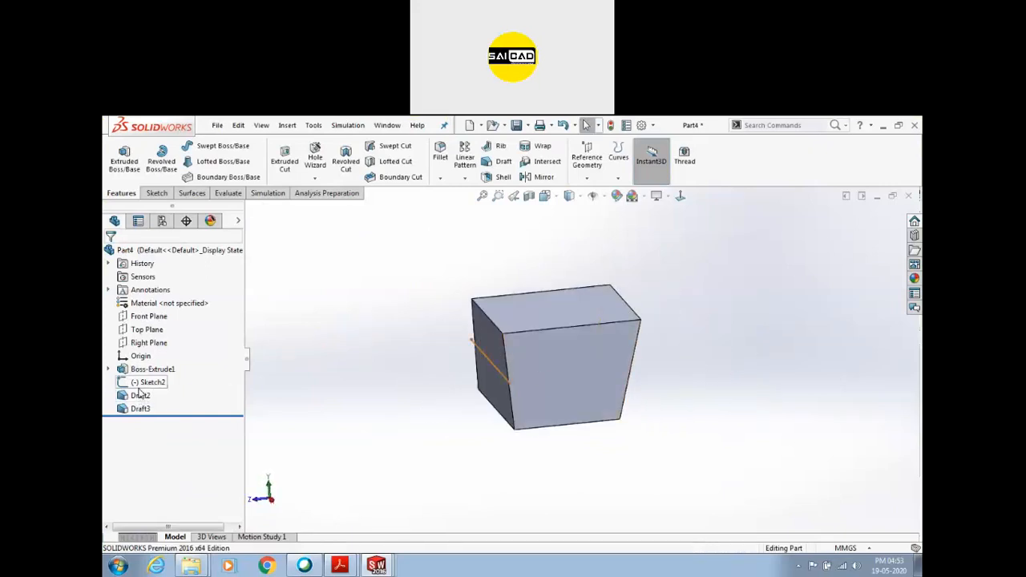
{"action": "left_click", "coordinate": [168, 362]}
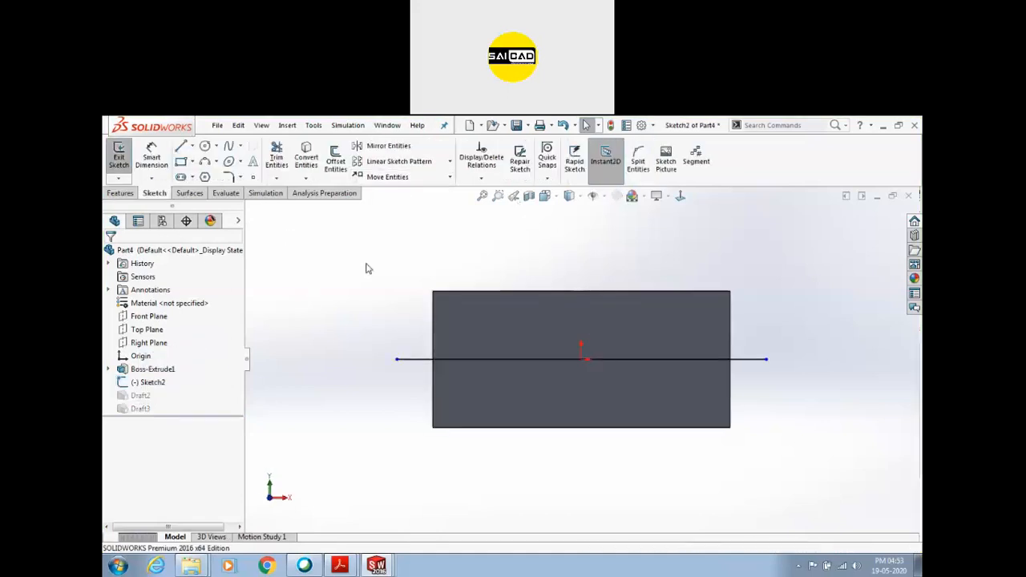
{"action": "left_click", "coordinate": [544, 366]}
{"action": "key", "text": "Delete"}
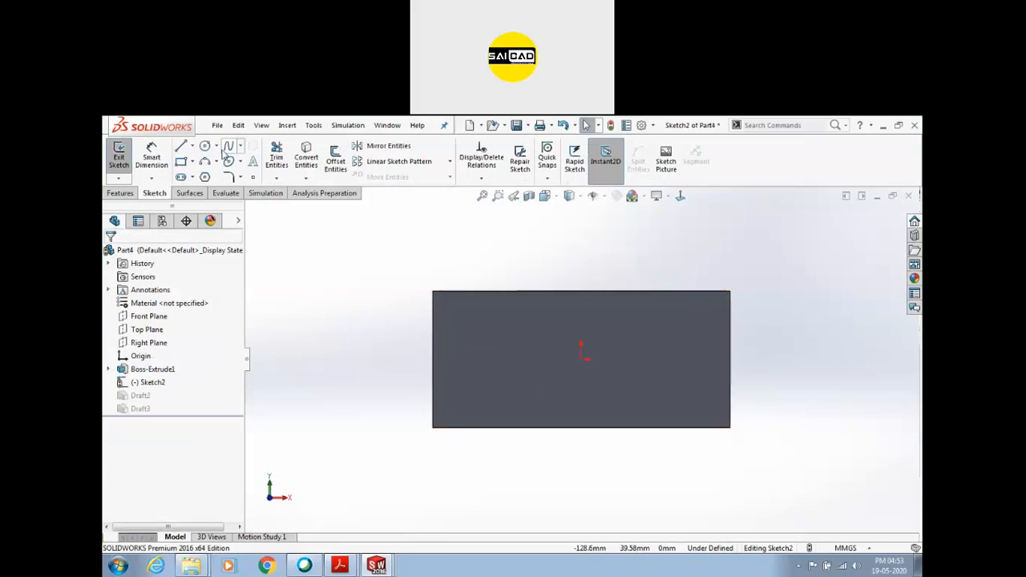
{"action": "left_click", "coordinate": [206, 162]}
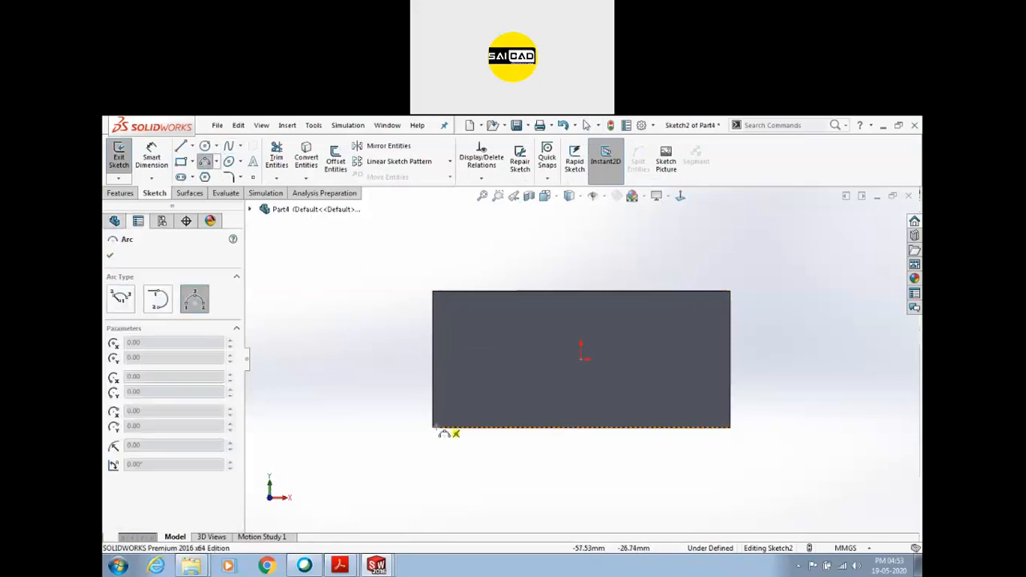
{"action": "left_click", "coordinate": [435, 427]}
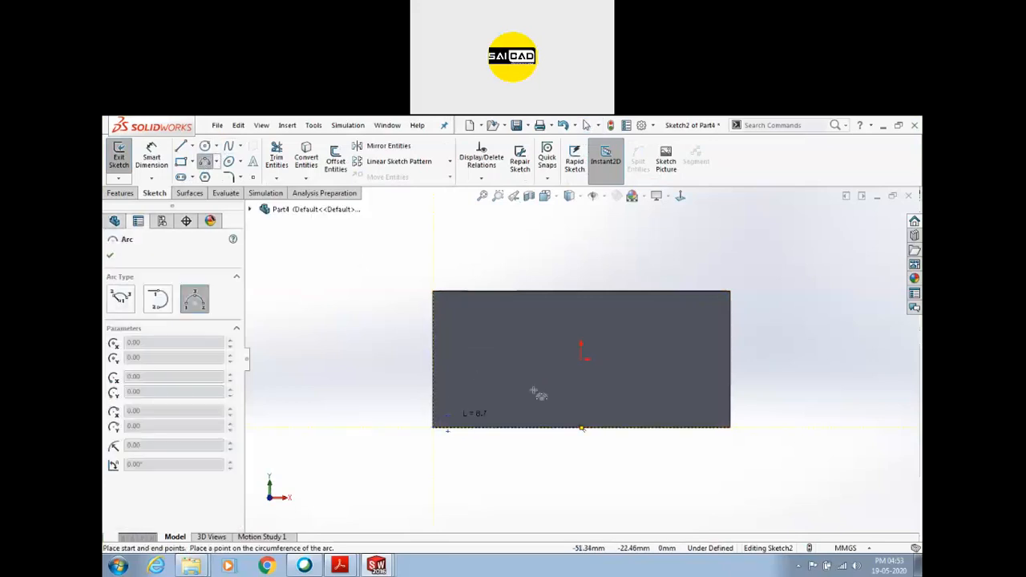
{"action": "left_click", "coordinate": [729, 427]}
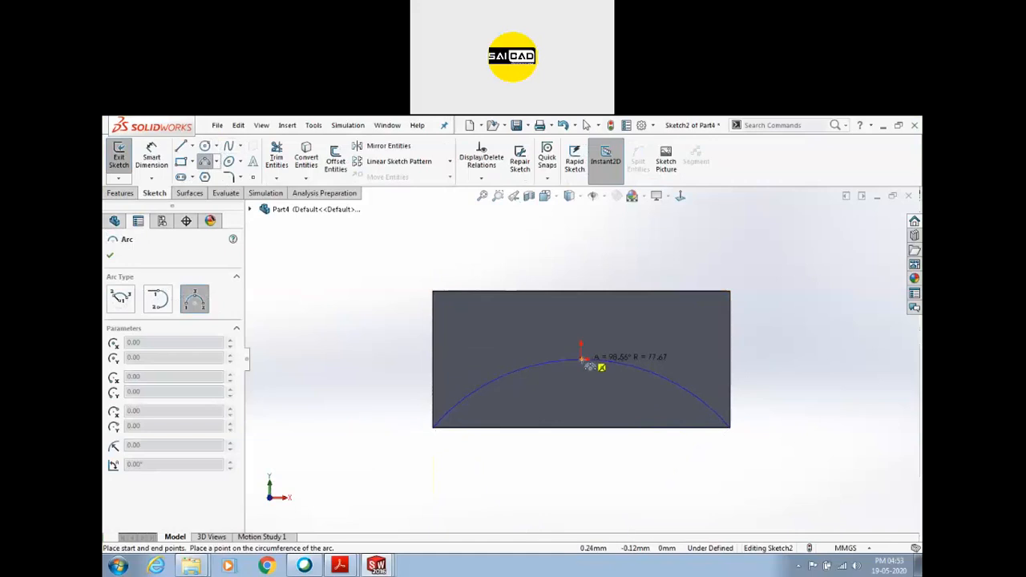
{"action": "left_click", "coordinate": [599, 362]}
{"action": "key", "text": "Escape"}
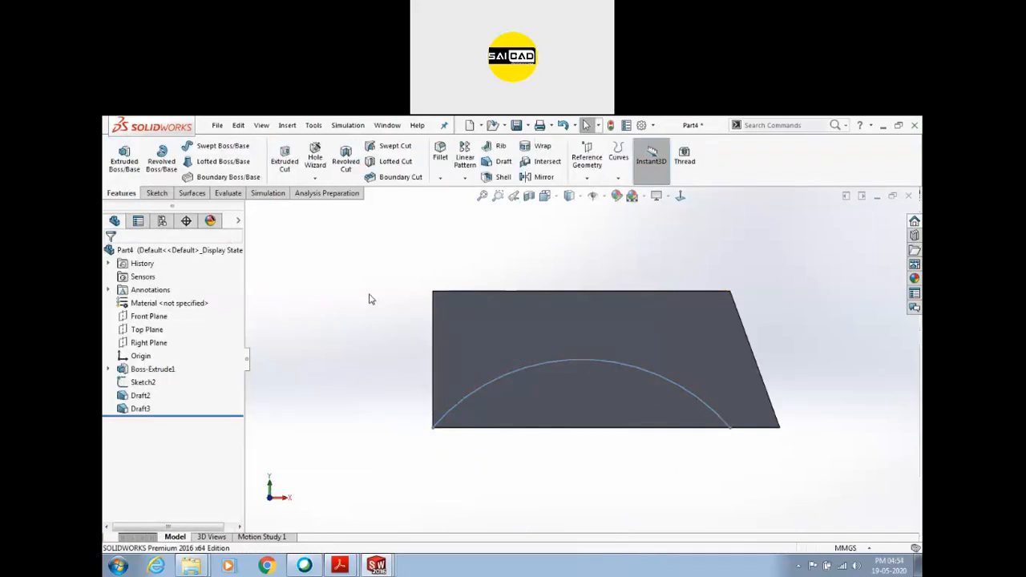
Step: Split the block's long front face by projecting the arc sketch onto it
{"action": "left_click", "coordinate": [617, 160]}
{"action": "left_click", "coordinate": [625, 192]}
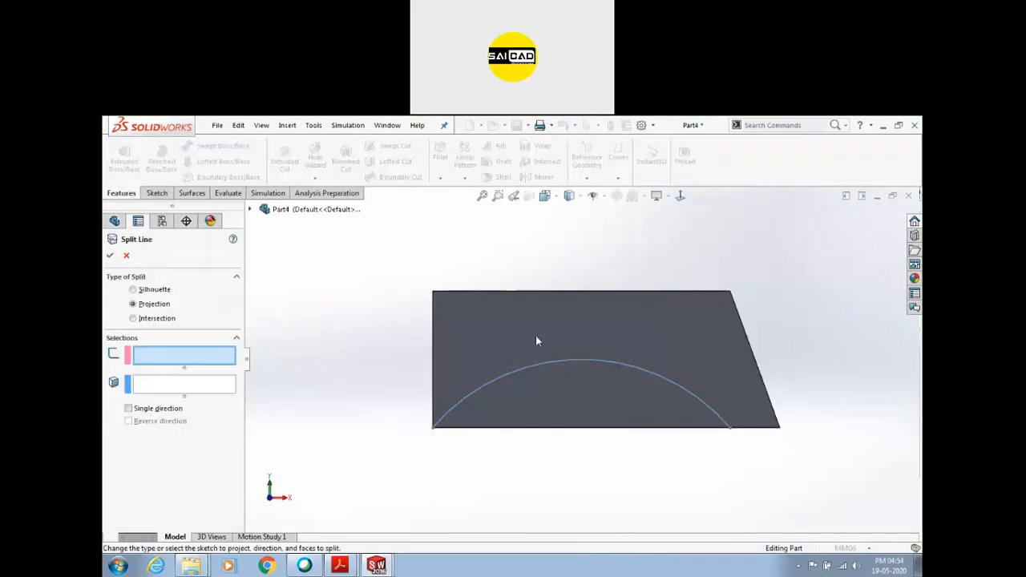
{"action": "left_click", "coordinate": [551, 368]}
{"action": "left_click", "coordinate": [529, 327]}
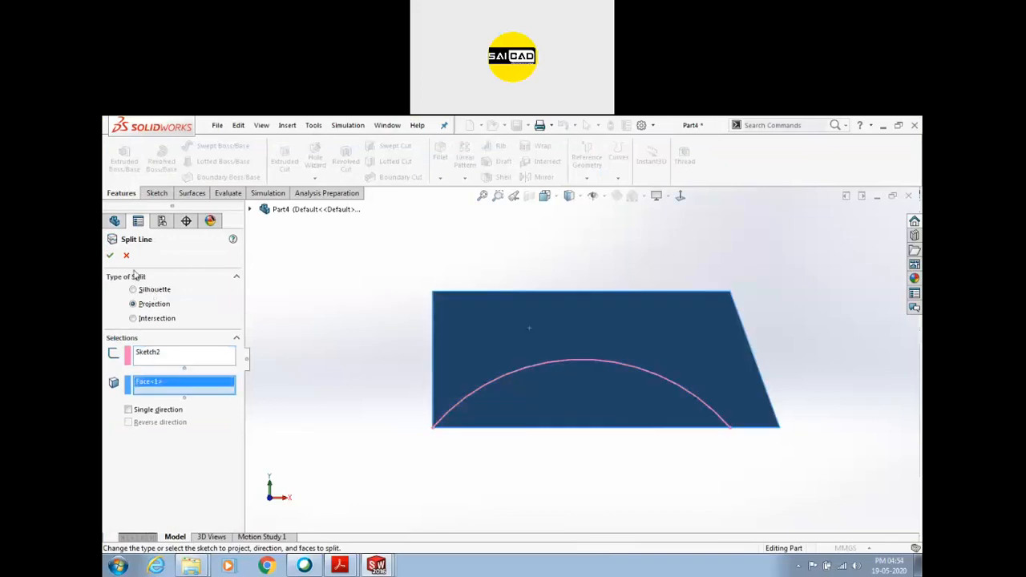
{"action": "left_click", "coordinate": [111, 255]}
{"action": "middle_click_drag", "start_coordinate": [441, 368], "coordinate": [367, 398]}
{"action": "left_click", "coordinate": [367, 399]}
Step: Delete both remaining draft features, leaving the extruded block with its arc split line
{"action": "left_click", "coordinate": [141, 395]}
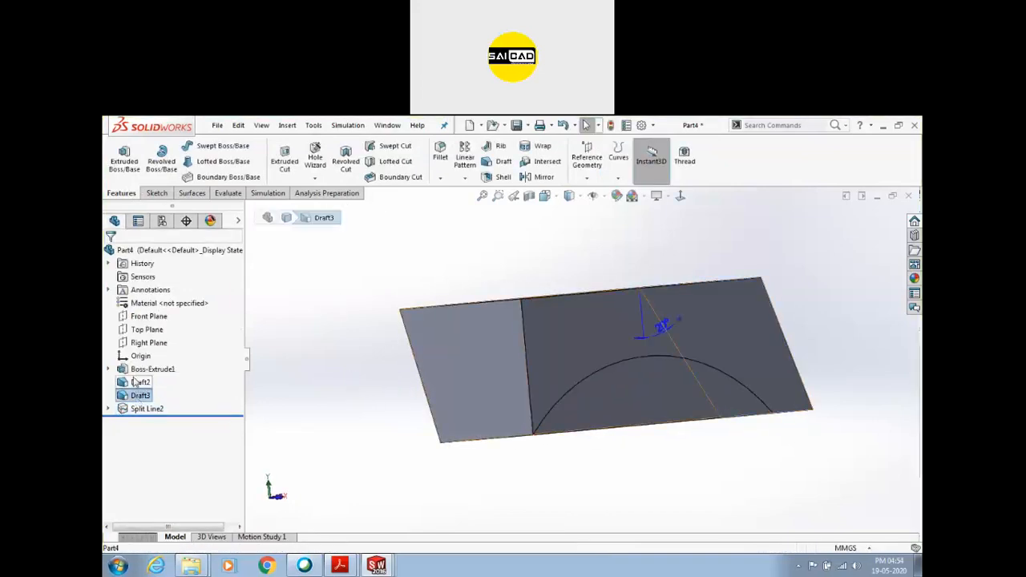
{"action": "key", "text": "Delete"}
{"action": "key", "text": "Return"}
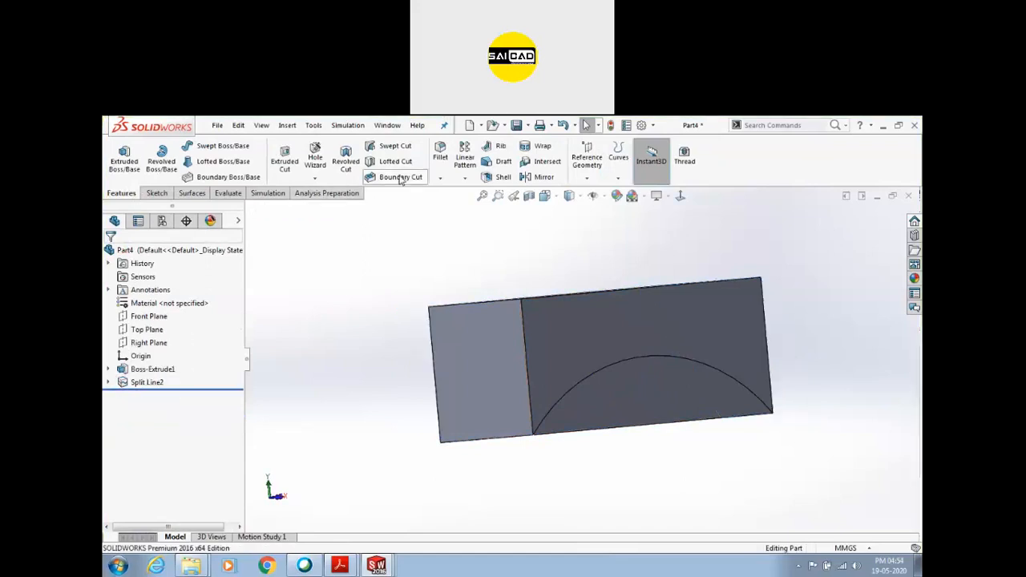
Step: Apply a 20-degree parting line draft with the top face as direction of pull and the arc split edge as the parting line
{"action": "left_click", "coordinate": [498, 161]}
{"action": "left_click", "coordinate": [549, 311]}
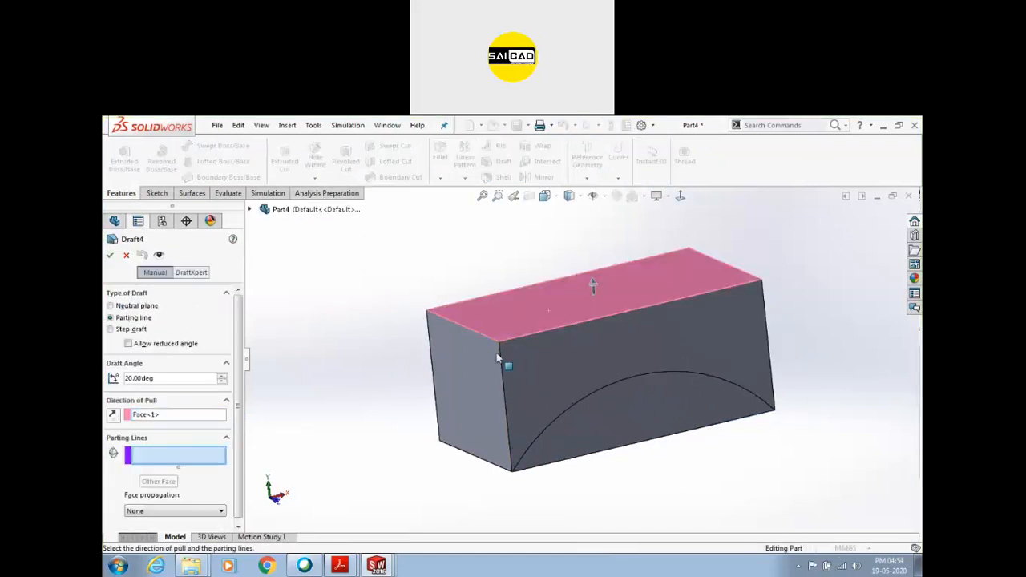
{"action": "left_click", "coordinate": [577, 403]}
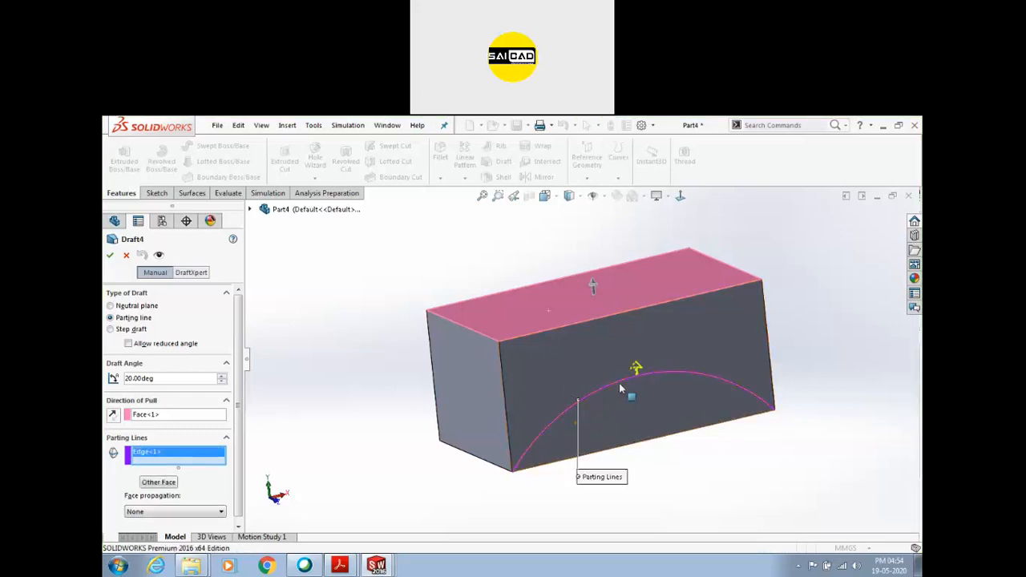
{"action": "left_click", "coordinate": [110, 255]}
{"action": "middle_click_drag", "start_coordinate": [377, 321], "coordinate": [405, 341]}
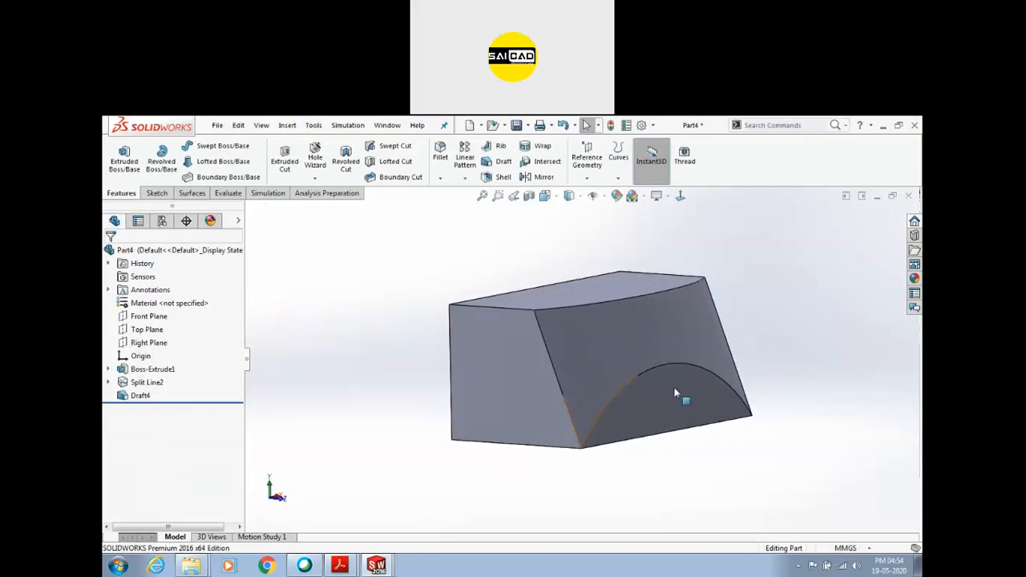
{"action": "middle_click_drag", "start_coordinate": [442, 402], "coordinate": [437, 295]}
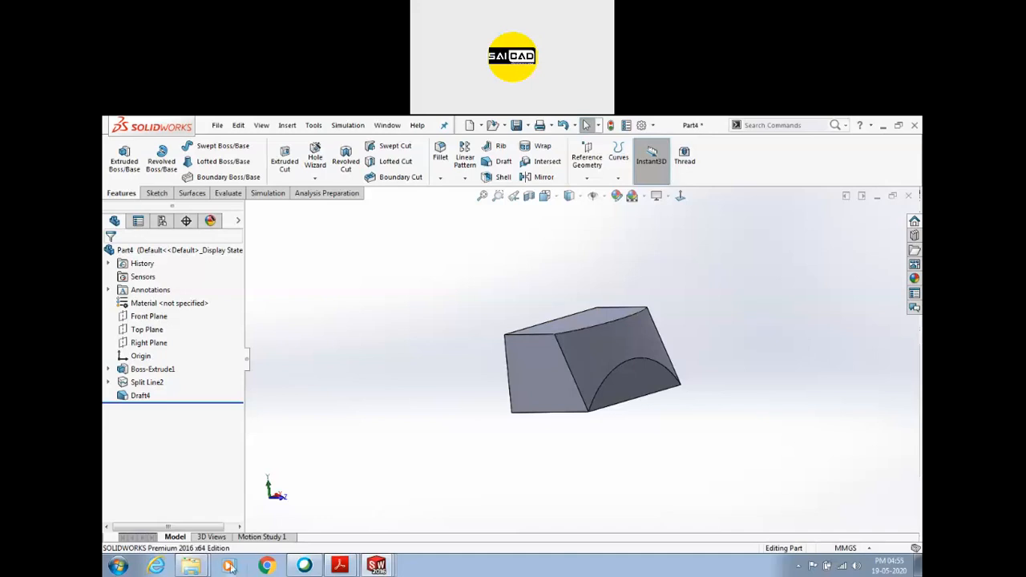
Step: Close the block part, the necked rod part and its drawing without saving any changes
{"action": "mouse_move", "coordinate": [191, 566]}
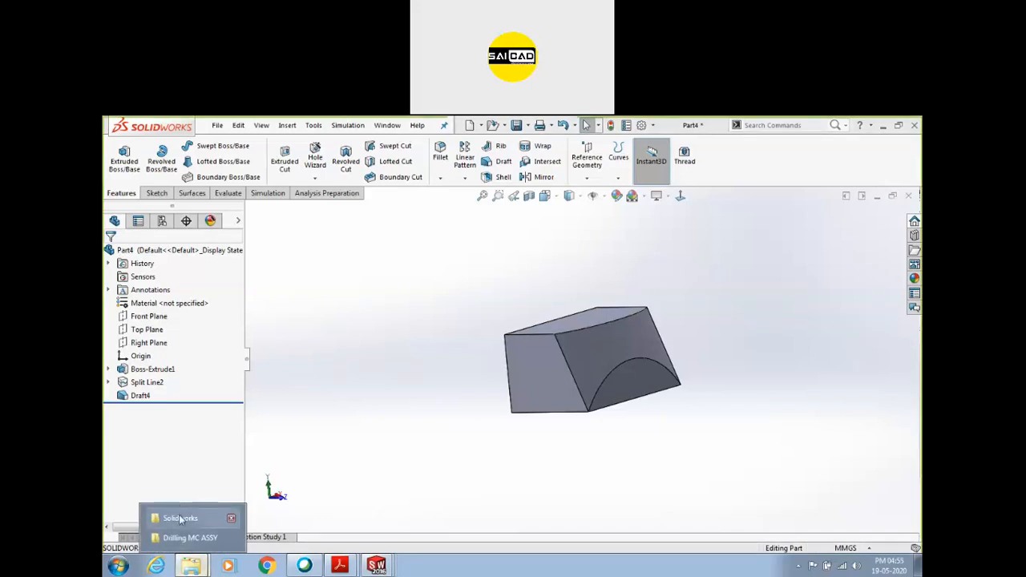
{"action": "left_click", "coordinate": [908, 196]}
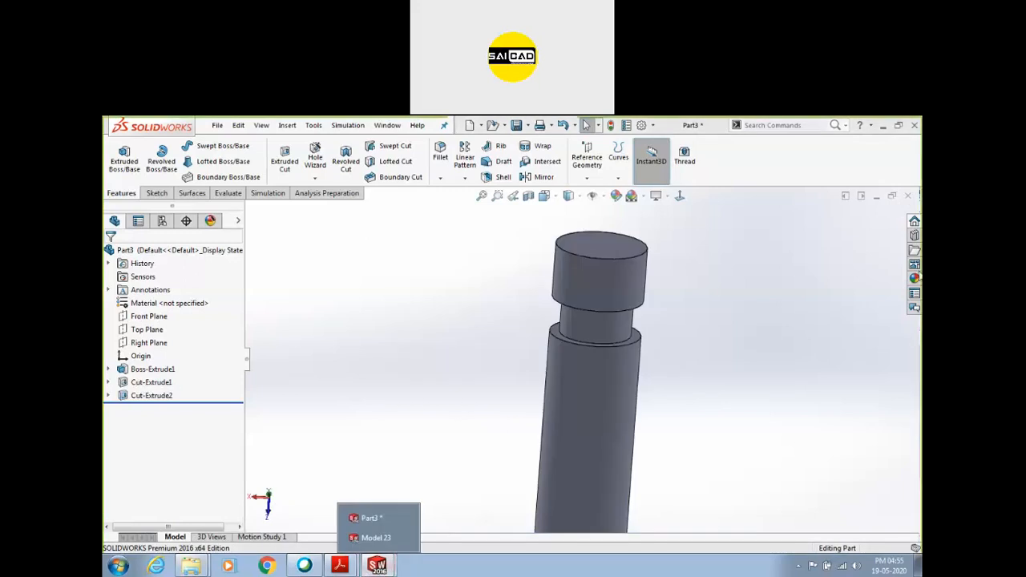
{"action": "left_click", "coordinate": [909, 195]}
{"action": "left_click", "coordinate": [469, 349]}
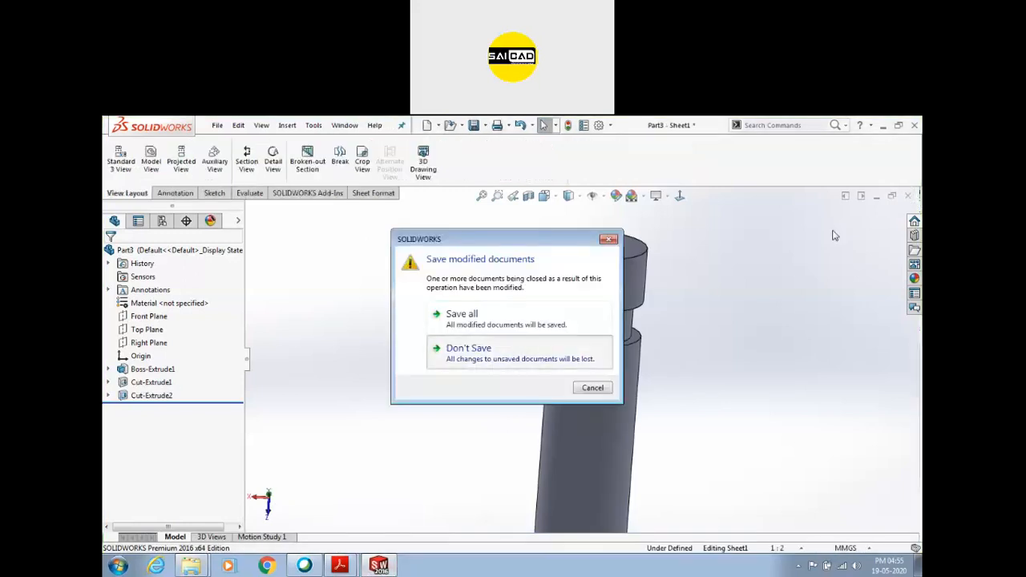
{"action": "left_click", "coordinate": [906, 212]}
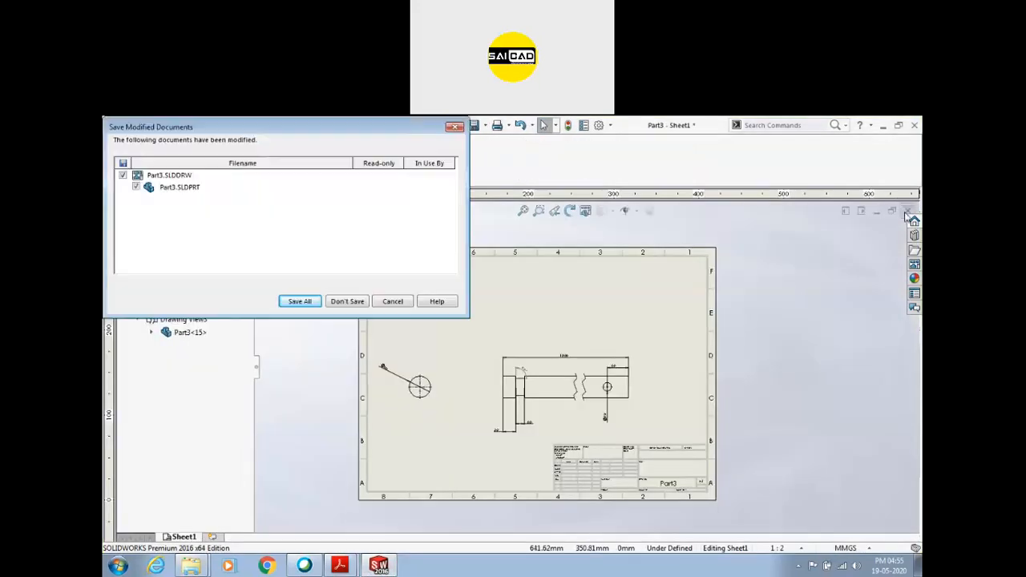
{"action": "left_click", "coordinate": [347, 302]}
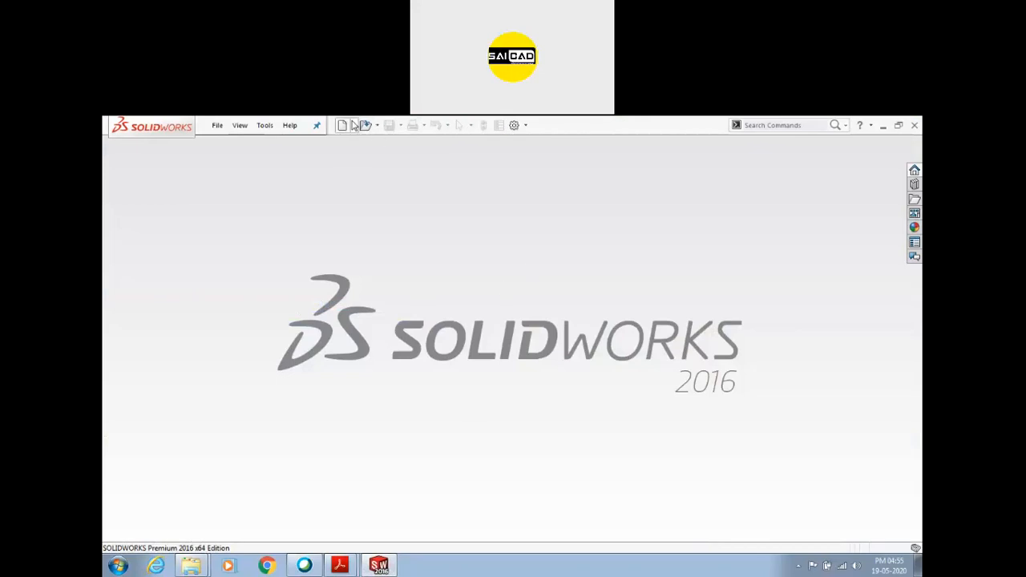
Step: Open the ASSEMBLY file from the Drilling MC ASSY folder and orient it so the drilling machine stands upright
{"action": "mouse_move", "coordinate": [202, 566]}
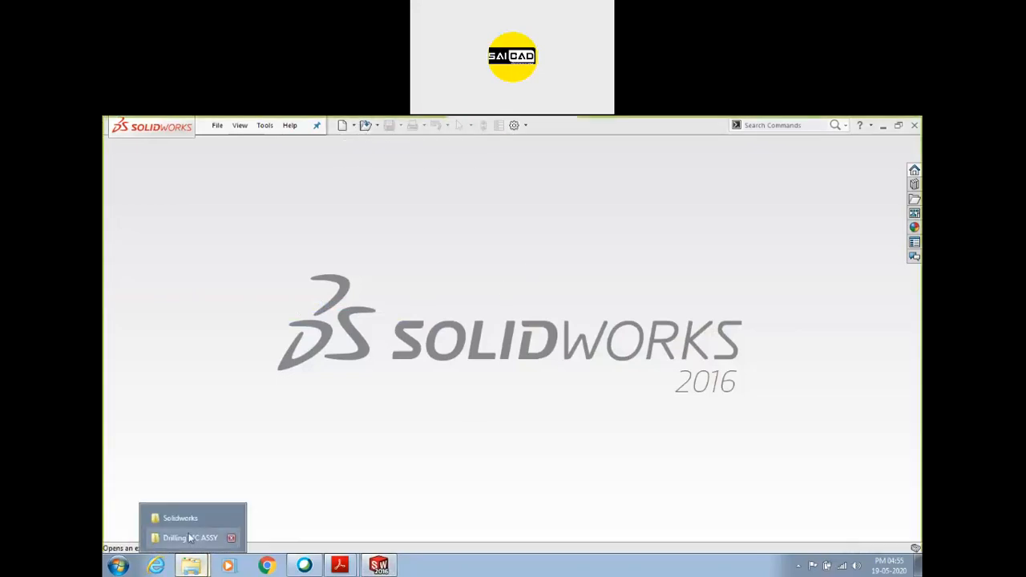
{"action": "left_click", "coordinate": [190, 538]}
{"action": "double_click", "coordinate": [289, 225]}
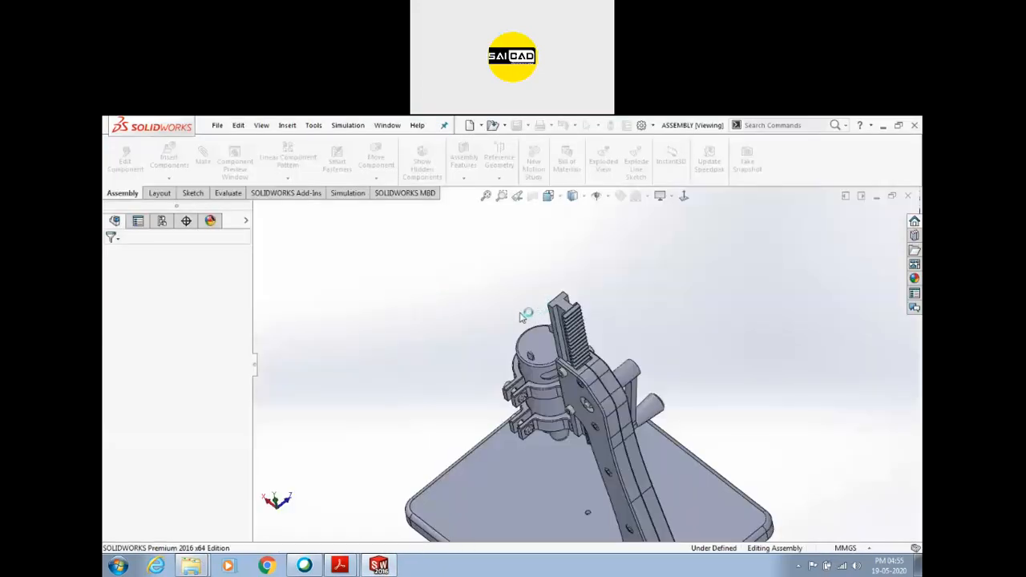
{"action": "middle_click_drag", "start_coordinate": [564, 435], "coordinate": [706, 361]}
{"action": "mouse_move", "coordinate": [211, 561]}
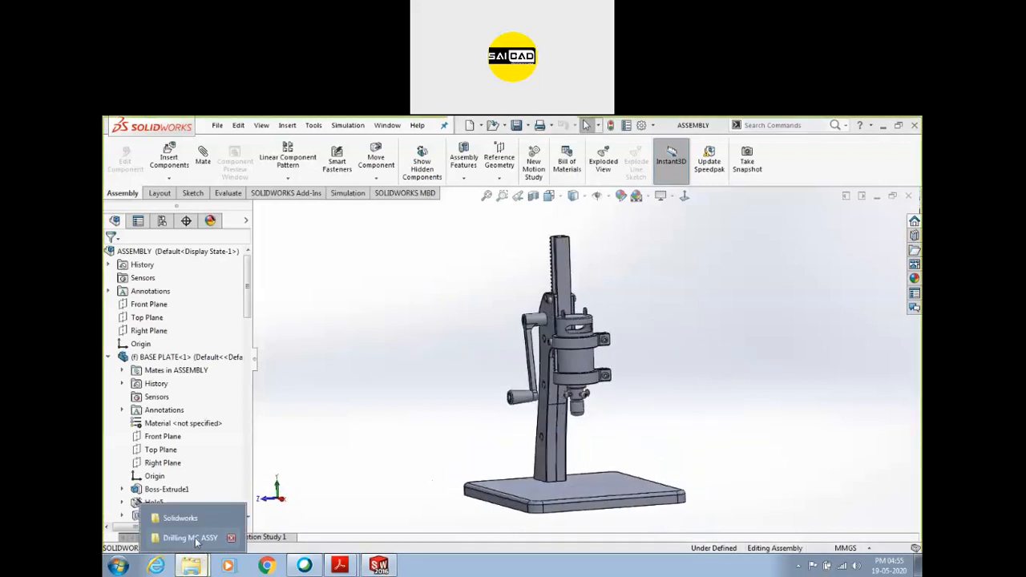
Step: In File Explorer, browse to the KeyShot 7 Renderings folder in Documents and open the drilling machine image untitled.65
{"action": "left_click", "coordinate": [205, 538]}
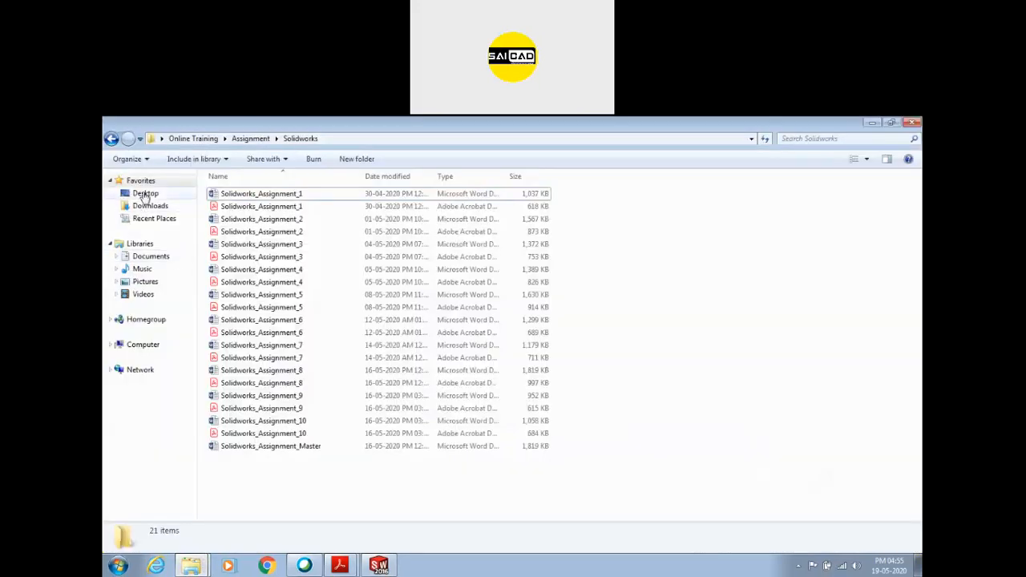
{"action": "left_click", "coordinate": [149, 255]}
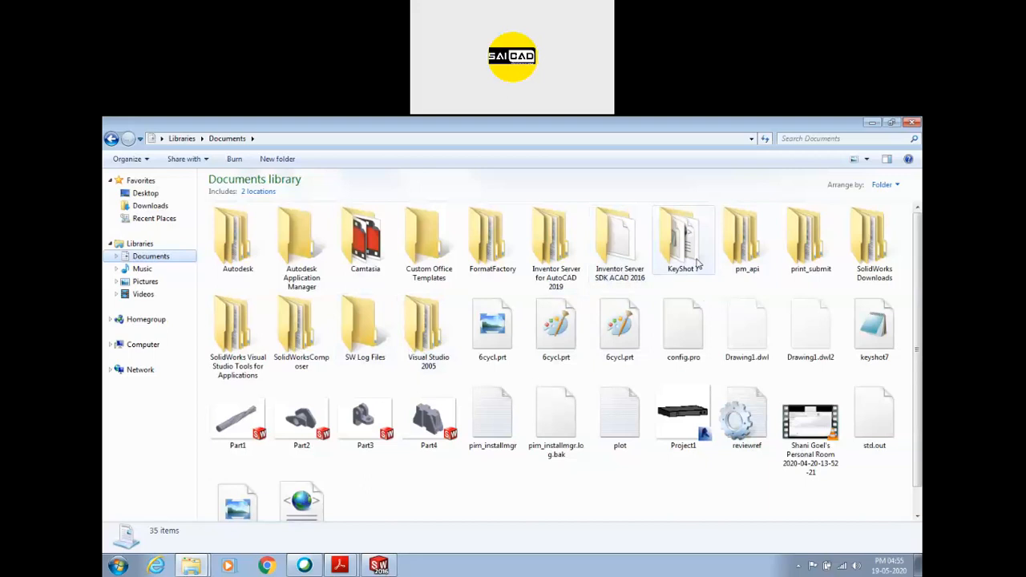
{"action": "double_click", "coordinate": [681, 244]}
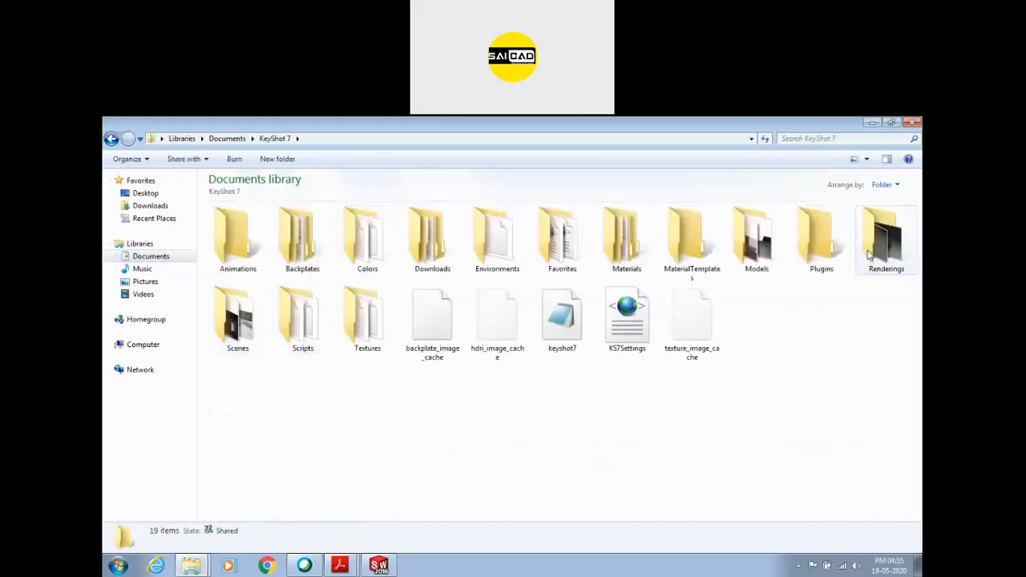
{"action": "double_click", "coordinate": [859, 242]}
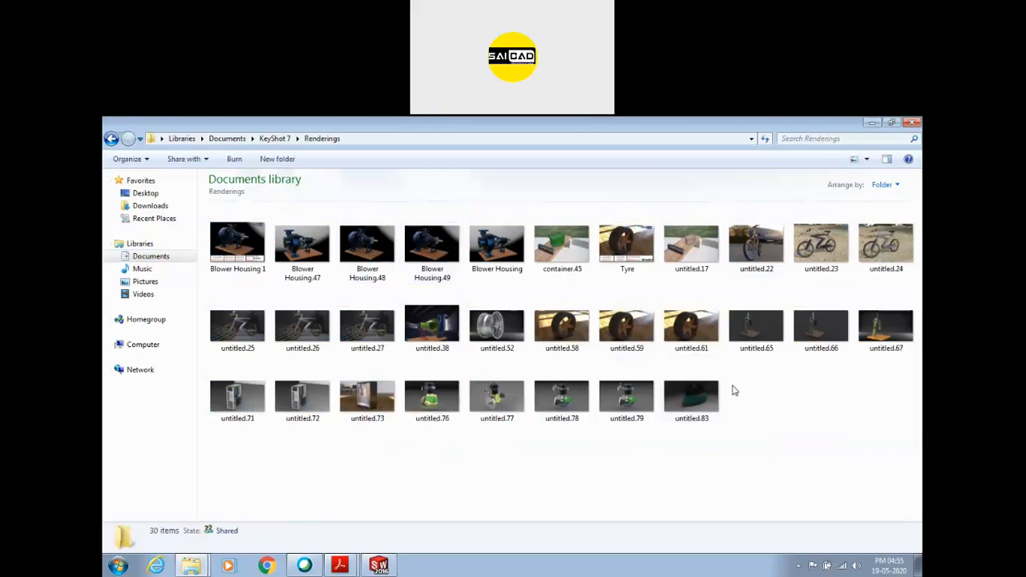
{"action": "left_click", "coordinate": [732, 342]}
{"action": "double_click", "coordinate": [732, 342]}
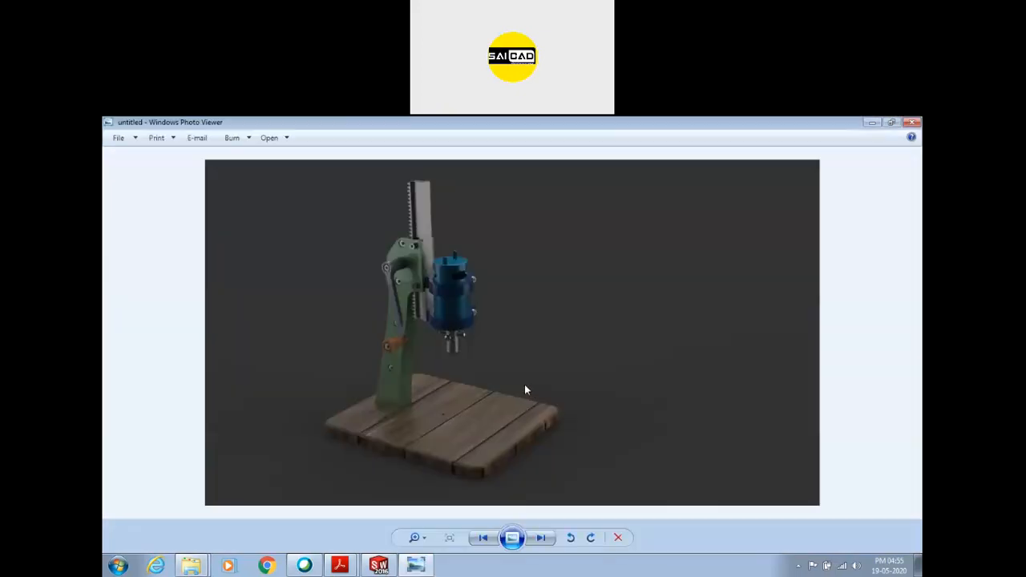
Step: Browse the other drilling machine renderings, view them full screen, and close the image viewer
{"action": "left_click", "coordinate": [541, 541]}
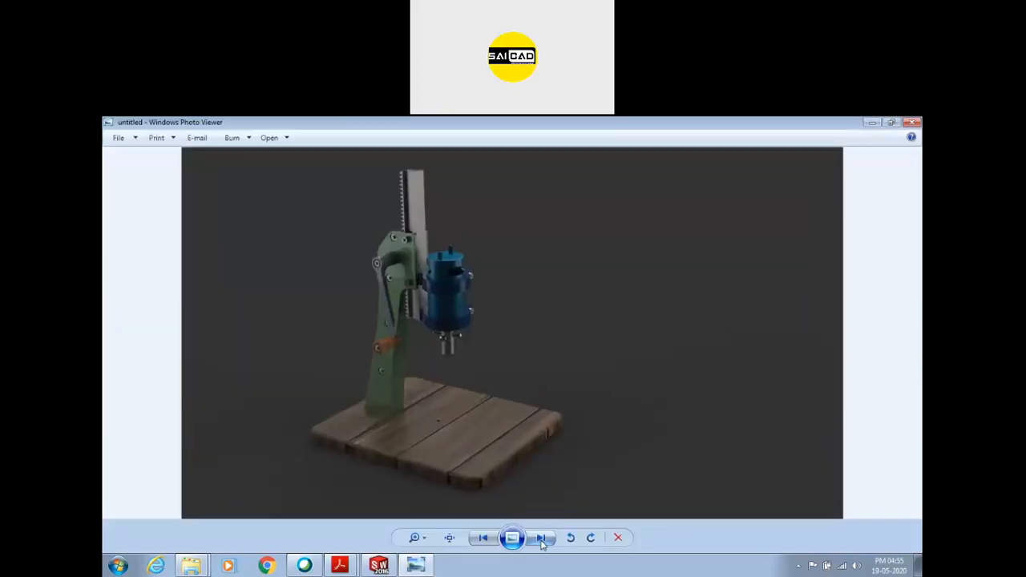
{"action": "left_click", "coordinate": [513, 538]}
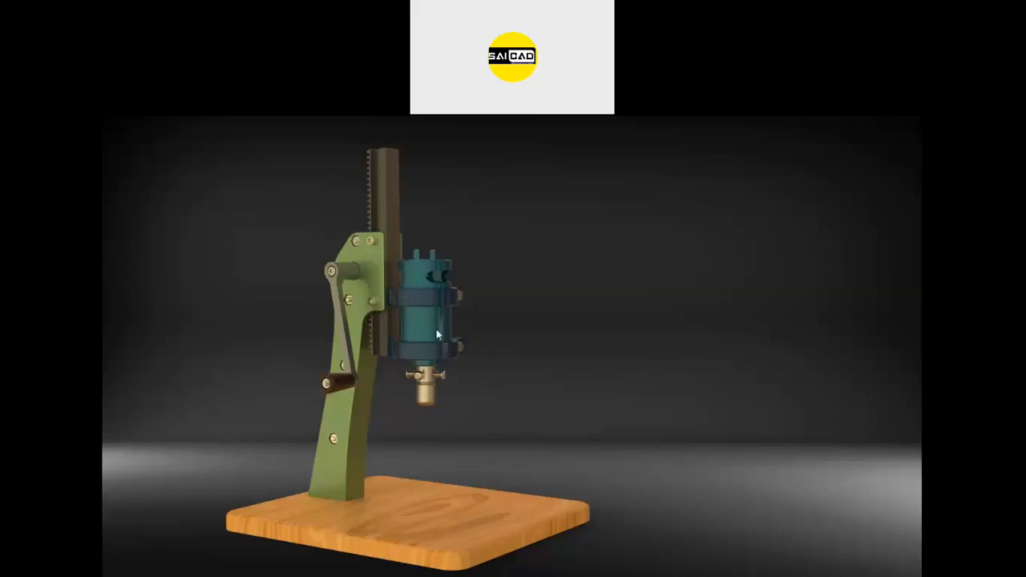
{"action": "key", "text": "Escape"}
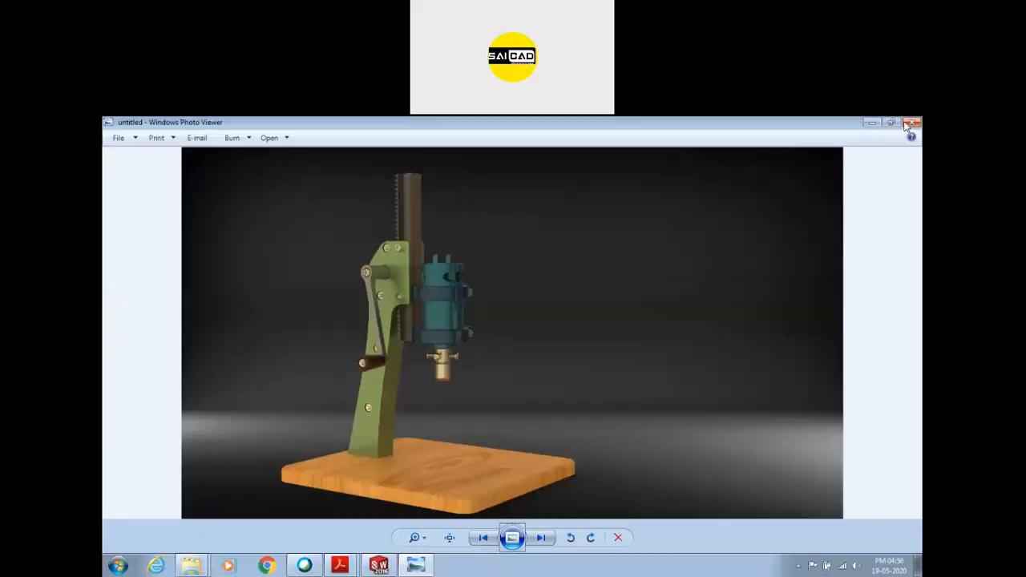
{"action": "left_click", "coordinate": [908, 124]}
{"action": "left_click", "coordinate": [831, 442]}
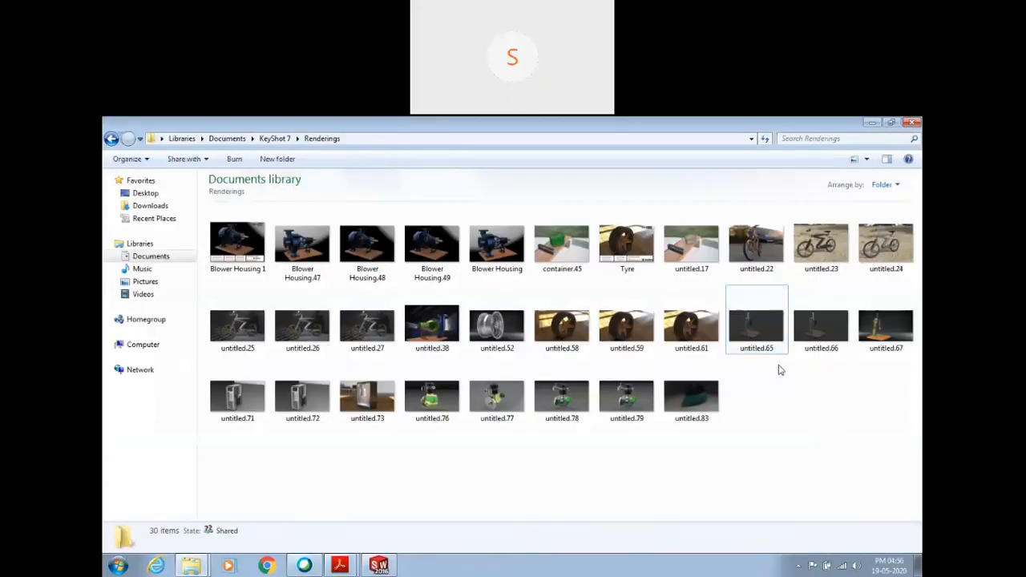
Step: Open the tyre rendering untitled.61 and examine the wheel hub, spokes and tread up close
{"action": "double_click", "coordinate": [691, 327]}
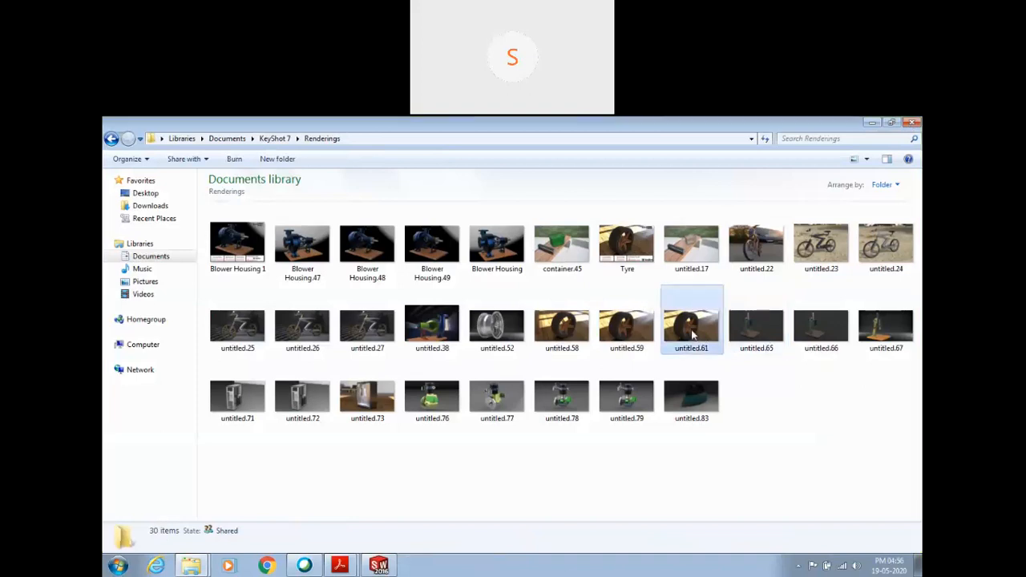
{"action": "scroll", "coordinate": [473, 351], "scroll_direction": "up", "scroll_amount": 8}
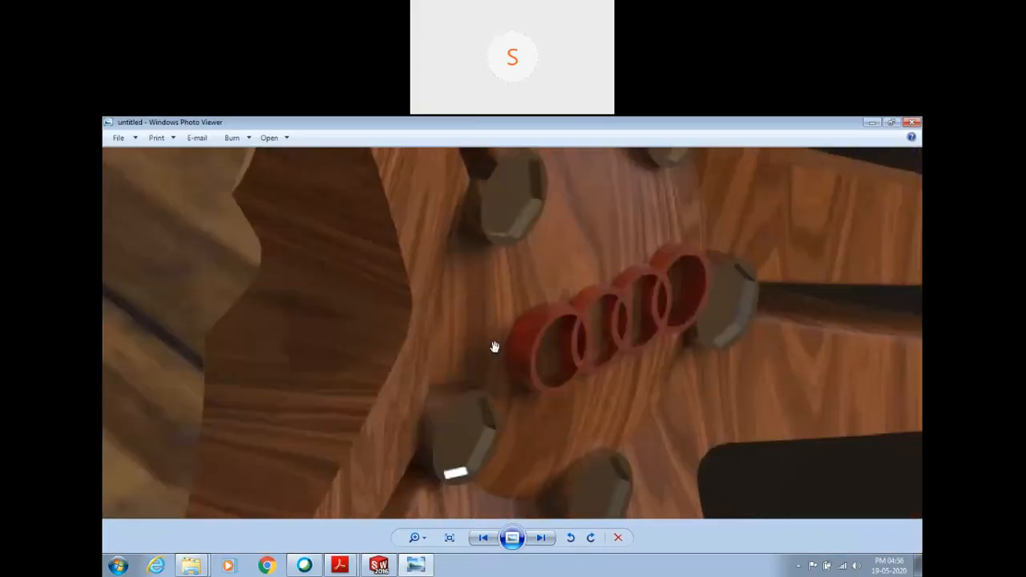
{"action": "scroll", "coordinate": [589, 348], "scroll_direction": "down", "scroll_amount": 6}
{"action": "scroll", "coordinate": [346, 318], "scroll_direction": "up", "scroll_amount": 3}
{"action": "scroll", "coordinate": [562, 352], "scroll_direction": "down", "scroll_amount": 3}
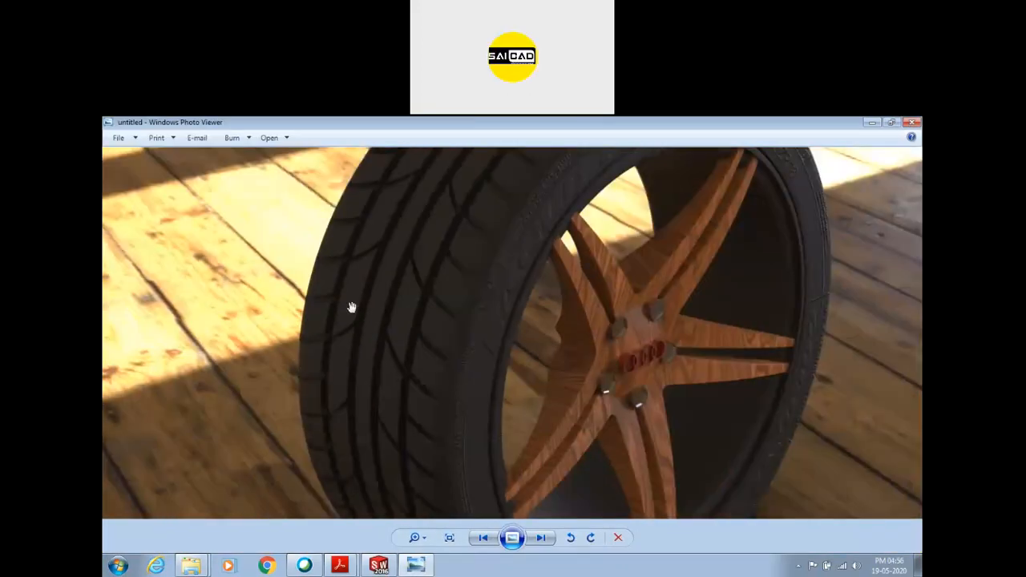
{"action": "scroll", "coordinate": [377, 324], "scroll_direction": "up", "scroll_amount": 3}
{"action": "scroll", "coordinate": [408, 348], "scroll_direction": "down", "scroll_amount": 6}
Step: Look back through the preceding wheel, pump and bicycle renderings and close the image viewer
{"action": "left_click", "coordinate": [486, 539]}
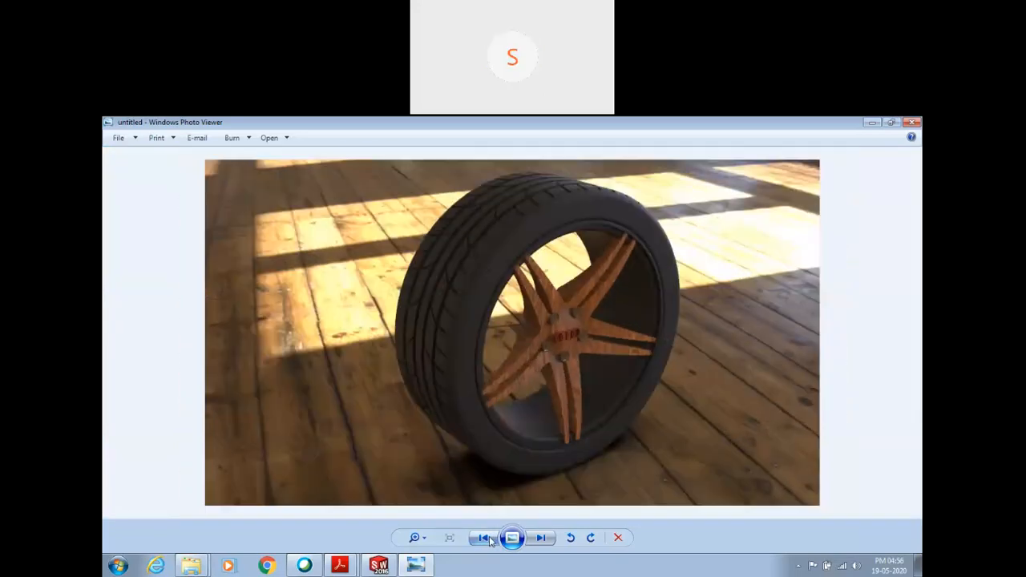
{"action": "left_click", "coordinate": [485, 539]}
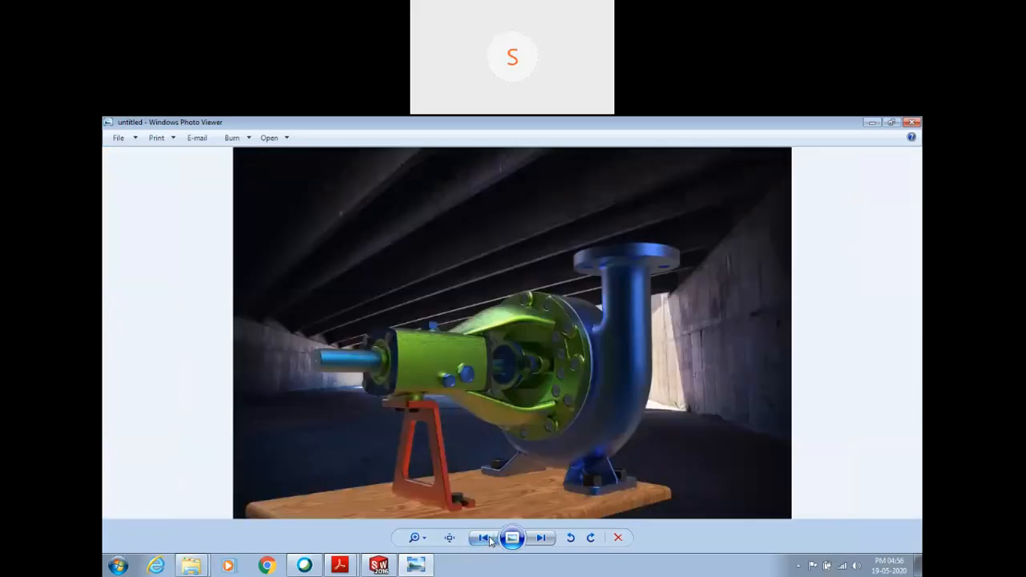
{"action": "left_click", "coordinate": [486, 538]}
{"action": "left_click", "coordinate": [488, 539]}
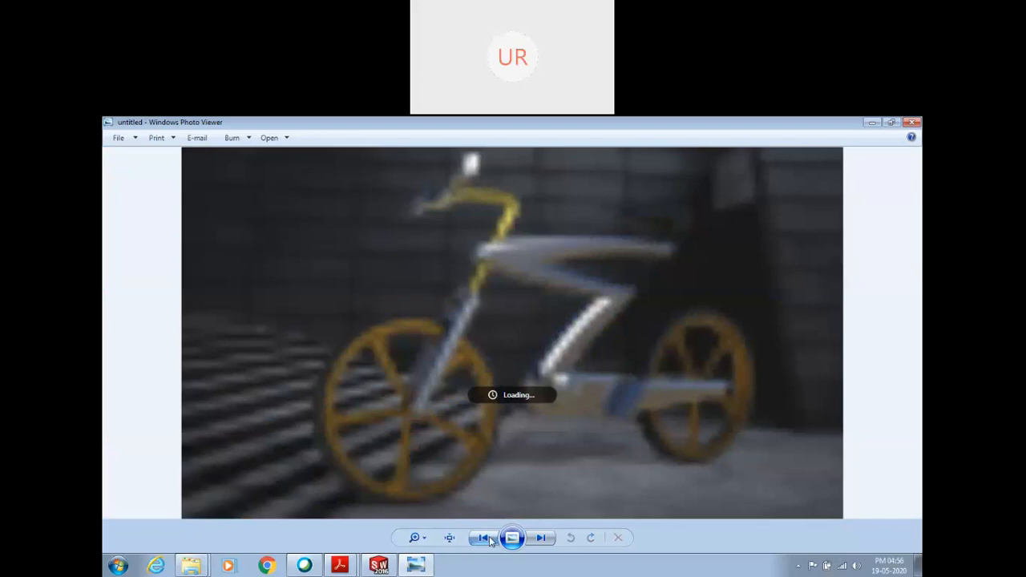
{"action": "left_click", "coordinate": [912, 123]}
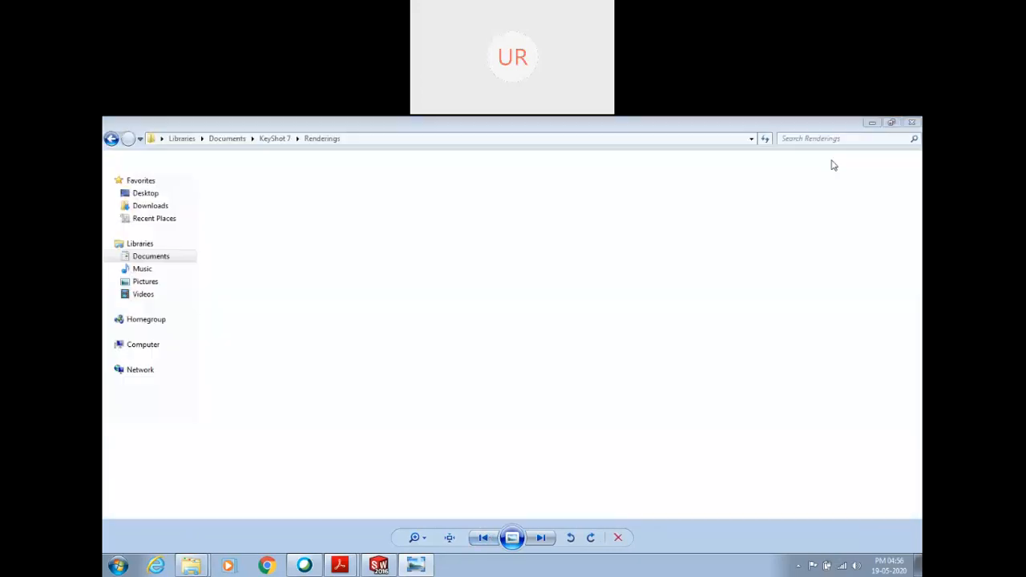
Step: Switch to SOLIDWORKS and enable and display the Render Tools commands for the drilling machine assembly
{"action": "left_click", "coordinate": [379, 566]}
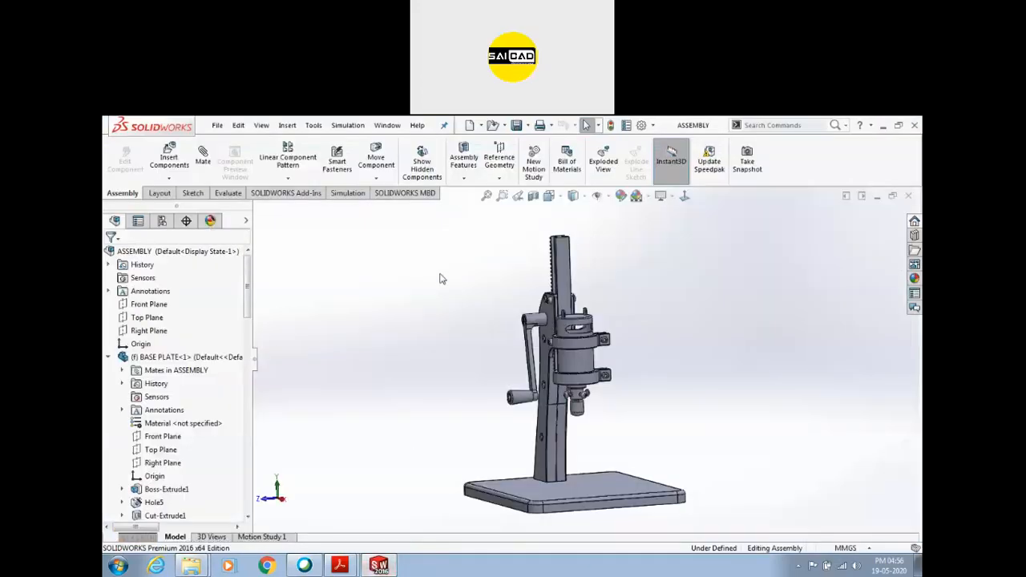
{"action": "right_click", "coordinate": [306, 194]}
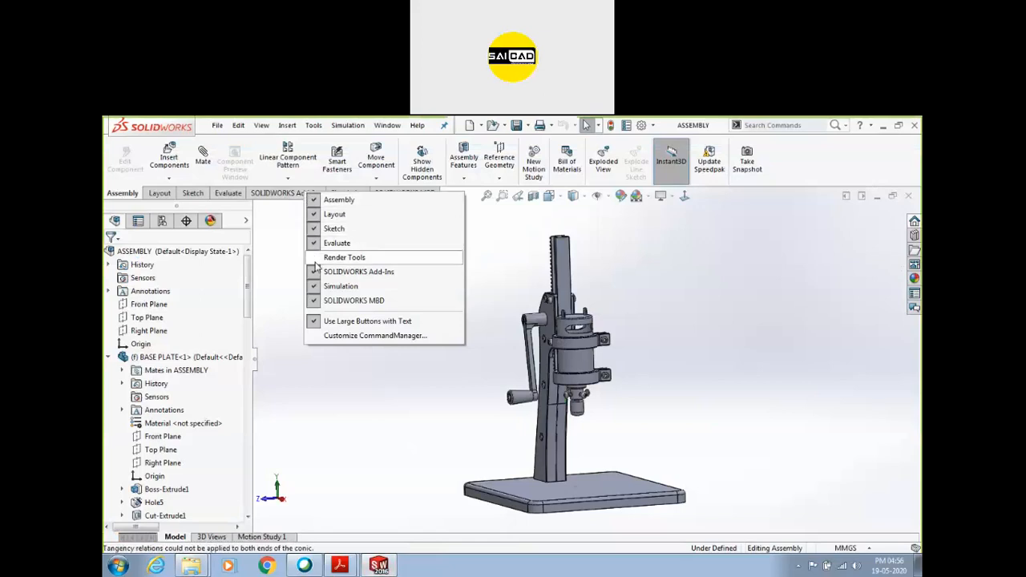
{"action": "left_click", "coordinate": [318, 256]}
{"action": "left_click", "coordinate": [276, 194]}
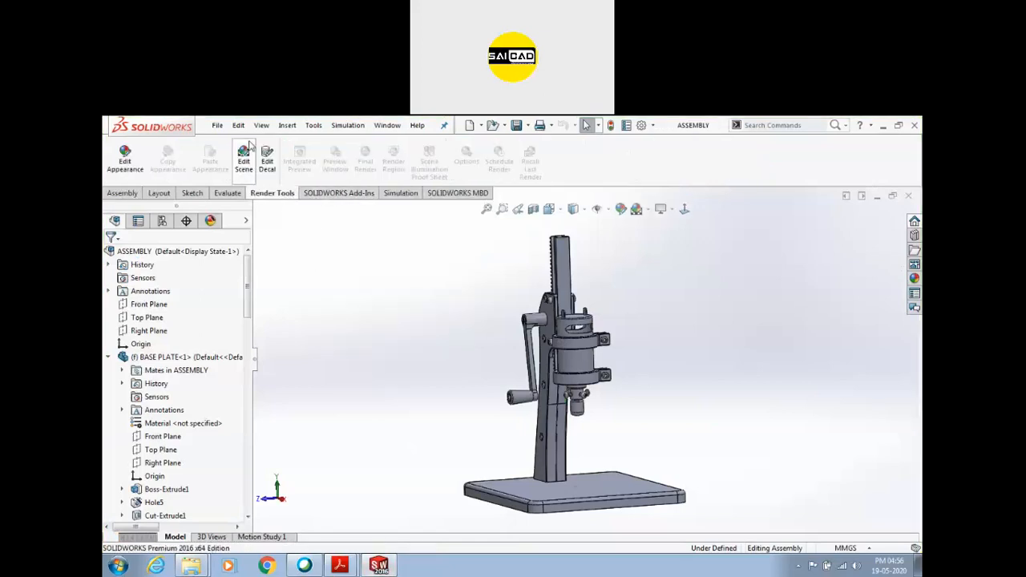
Step: Apply the Courtyard Background scene to the drilling machine assembly
{"action": "scroll", "coordinate": [444, 313], "scroll_direction": "up", "scroll_amount": 3}
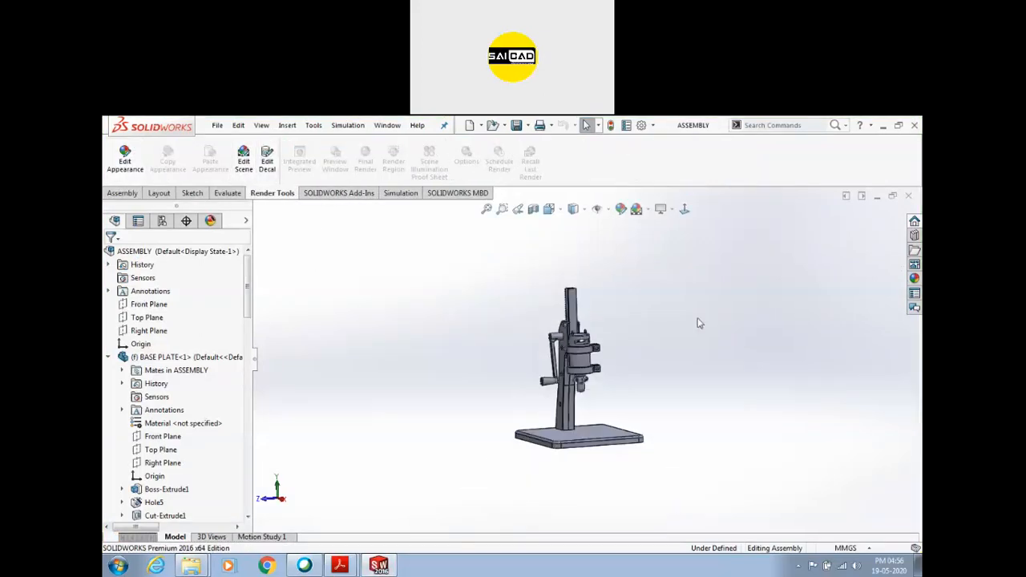
{"action": "scroll", "coordinate": [497, 331], "scroll_direction": "down", "scroll_amount": 3}
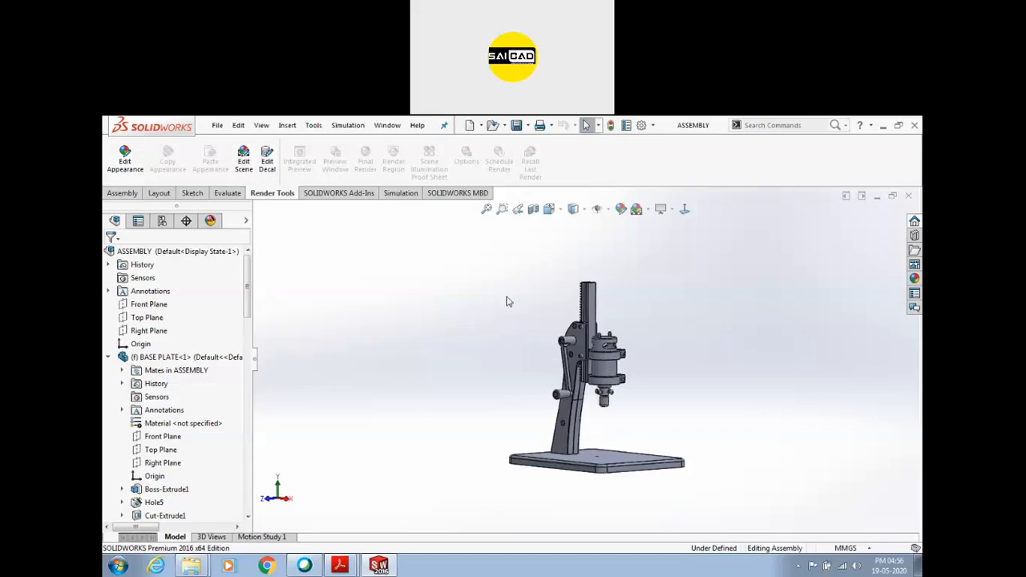
{"action": "scroll", "coordinate": [646, 370], "scroll_direction": "down", "scroll_amount": 2}
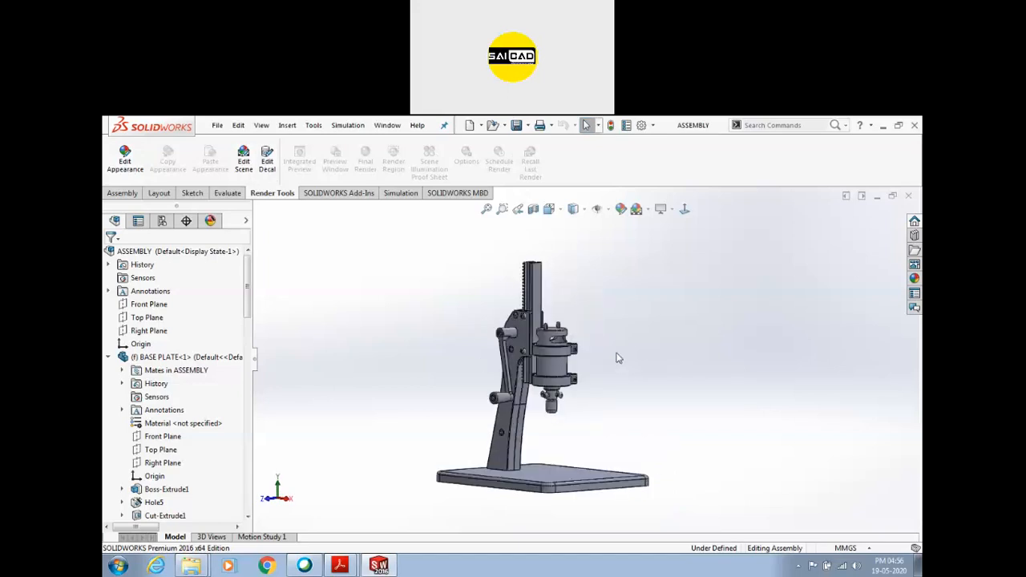
{"action": "scroll", "coordinate": [609, 365], "scroll_direction": "down", "scroll_amount": 3}
{"action": "scroll", "coordinate": [609, 377], "scroll_direction": "up", "scroll_amount": 3}
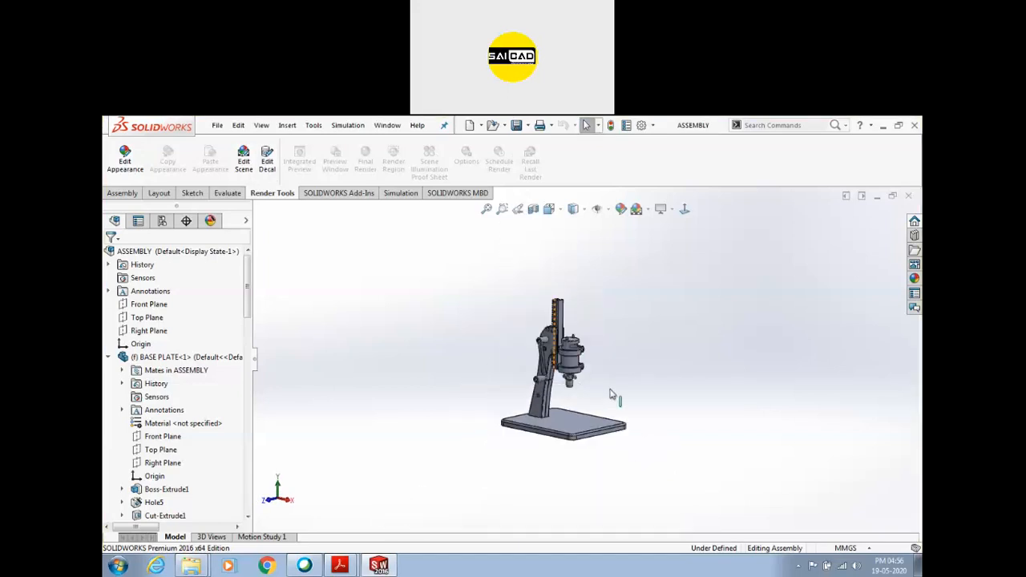
{"action": "scroll", "coordinate": [617, 385], "scroll_direction": "down", "scroll_amount": 2}
{"action": "scroll", "coordinate": [499, 345], "scroll_direction": "down", "scroll_amount": 2}
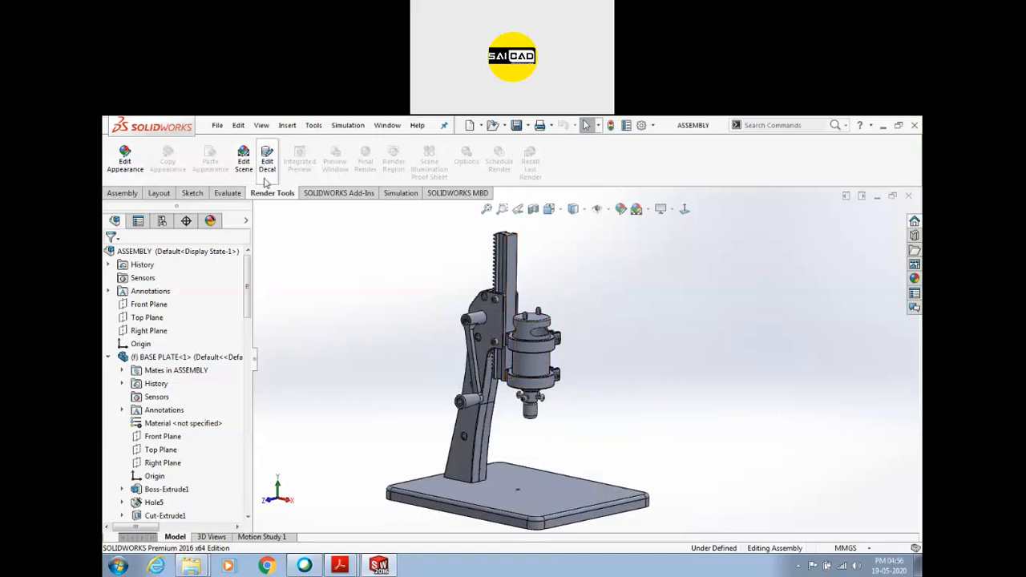
{"action": "left_click", "coordinate": [649, 210]}
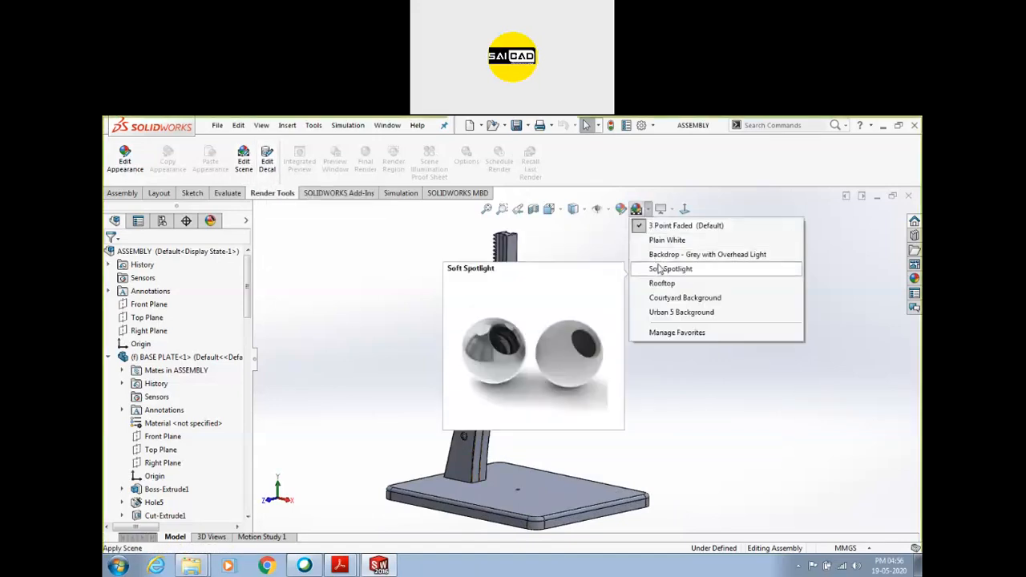
{"action": "left_click", "coordinate": [667, 297]}
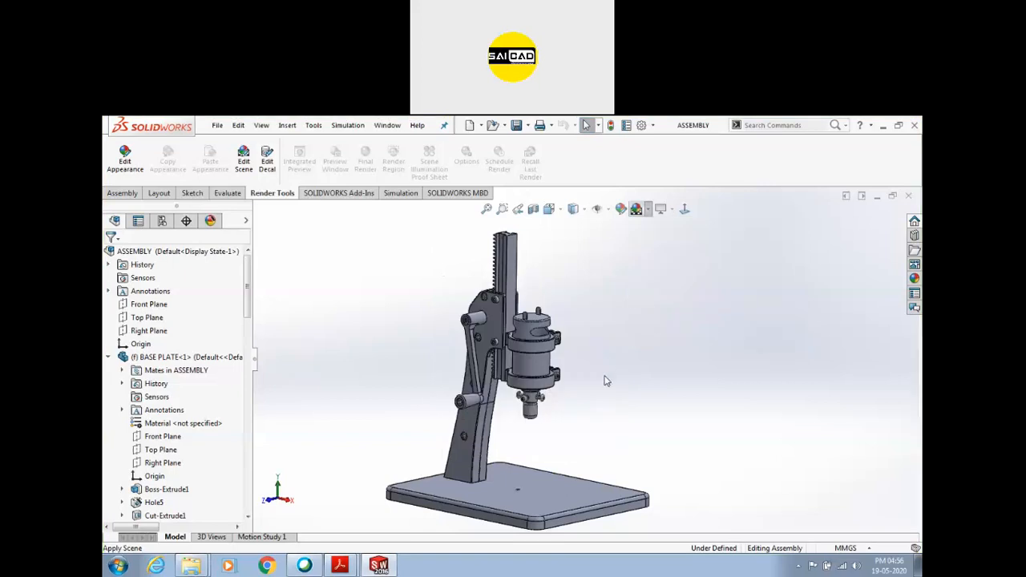
{"action": "mouse_move", "coordinate": [639, 369]}
{"action": "middle_mouse_down"}
{"action": "mouse_move", "coordinate": [639, 351]}
{"action": "mouse_move", "coordinate": [643, 369]}
{"action": "middle_mouse_up"}
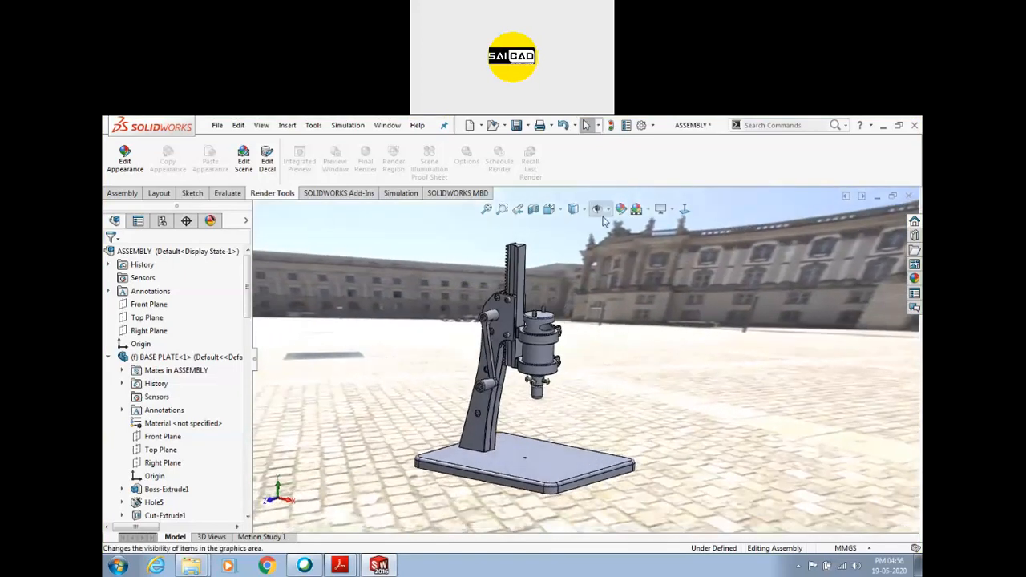
Step: Apply the Urban 5 Background scene to the drilling machine assembly
{"action": "left_click", "coordinate": [637, 209]}
{"action": "left_click", "coordinate": [674, 312]}
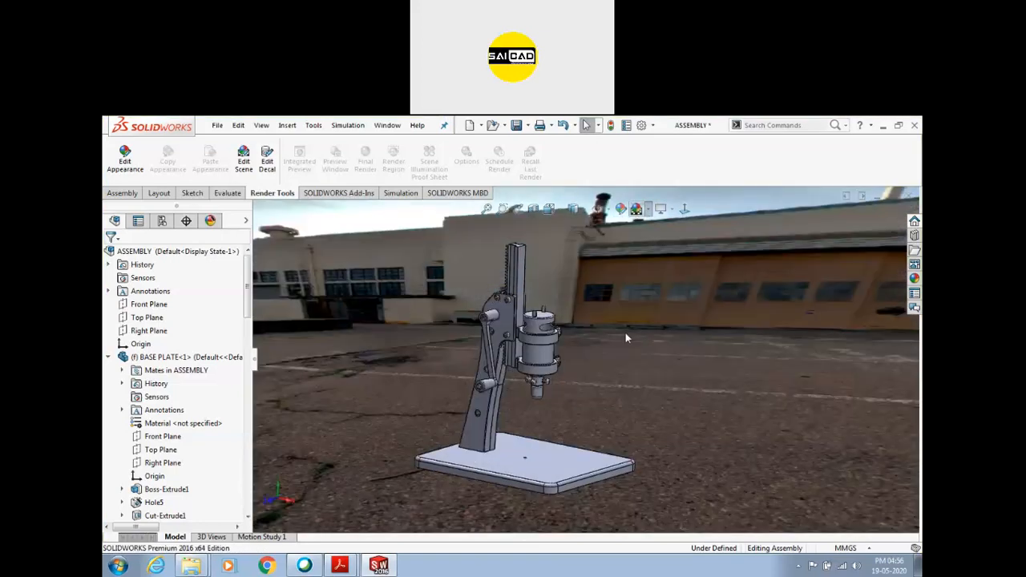
{"action": "middle_click_drag", "start_coordinate": [626, 338], "coordinate": [572, 381]}
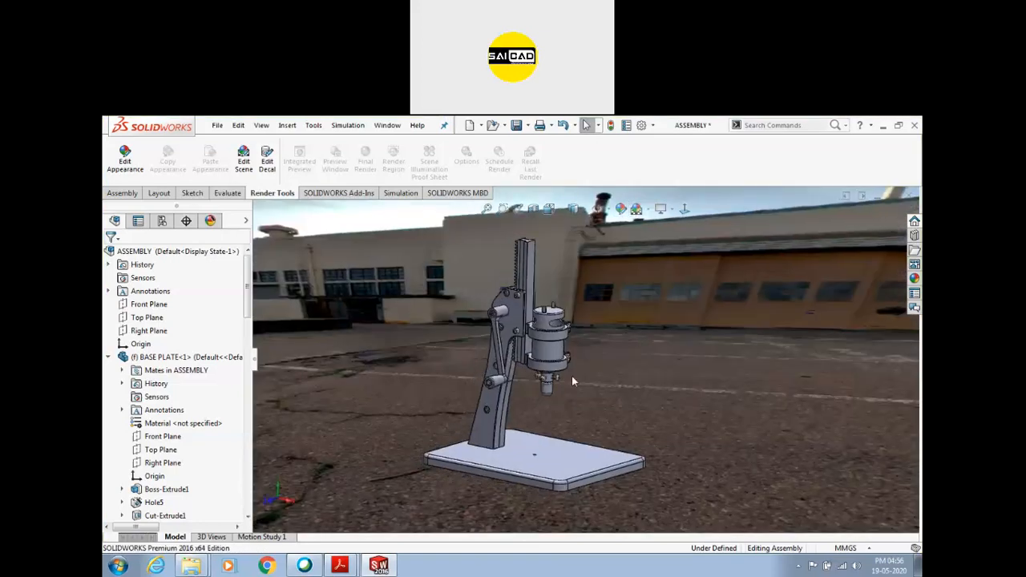
Step: Close the drilling machine assembly without saving its changes and show the Windows desktop
{"action": "left_click", "coordinate": [909, 197]}
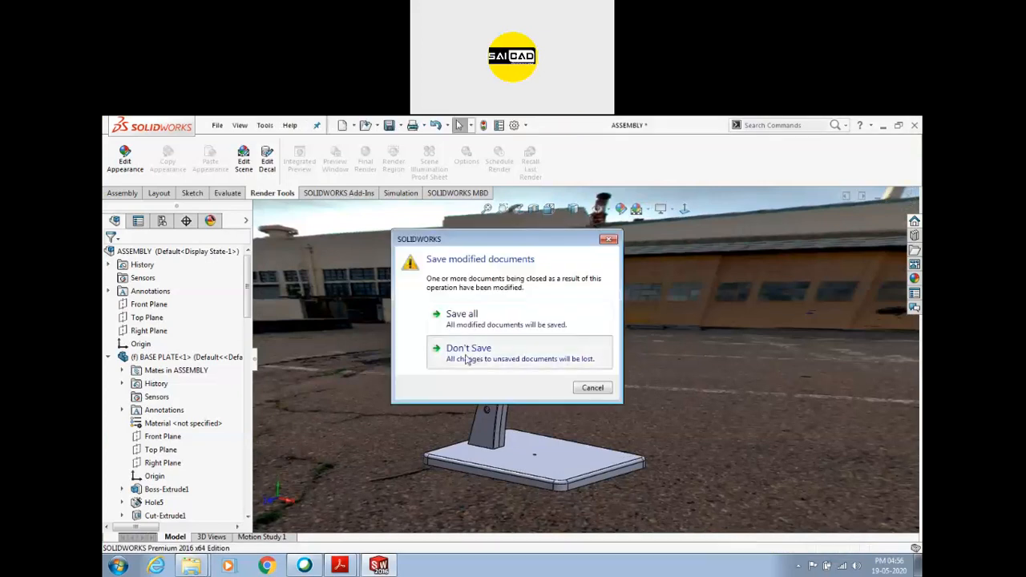
{"action": "left_click", "coordinate": [445, 362]}
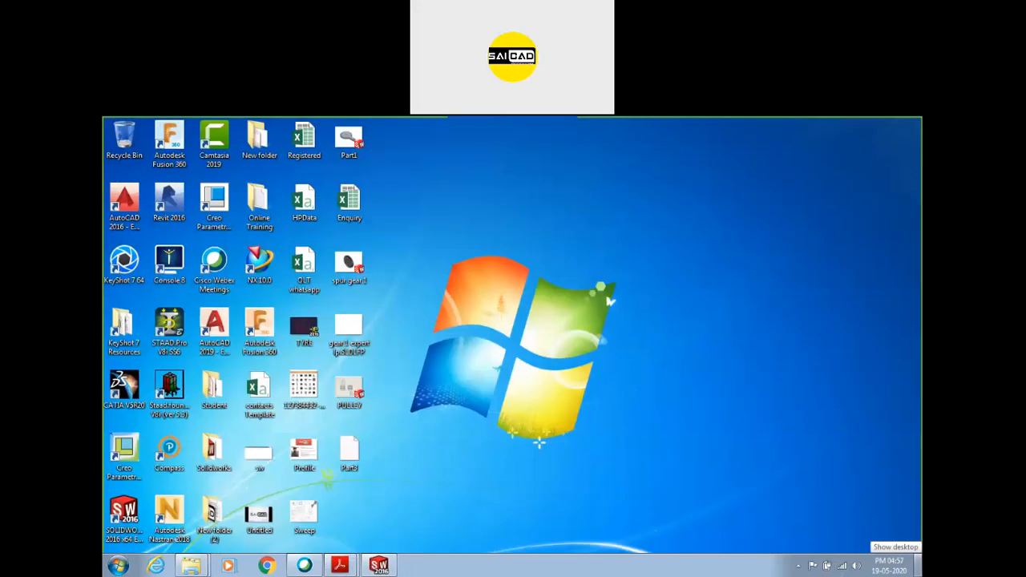
{"action": "left_click", "coordinate": [918, 566]}
{"action": "right_click", "coordinate": [449, 186]}
{"action": "left_click", "coordinate": [476, 218]}
{"action": "right_click", "coordinate": [483, 218]}
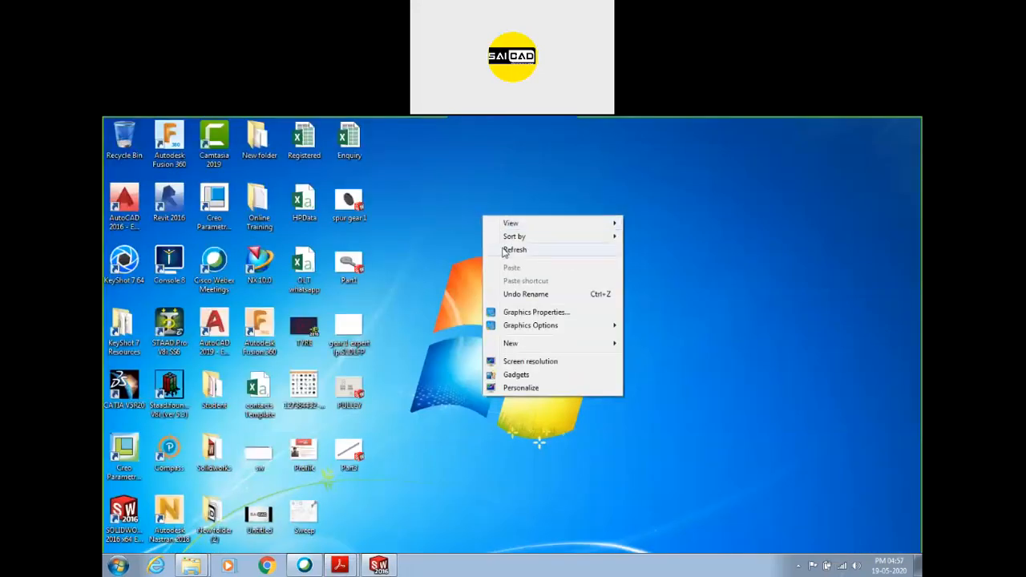
{"action": "left_click", "coordinate": [505, 252]}
{"action": "right_click", "coordinate": [518, 281]}
{"action": "right_click", "coordinate": [558, 316]}
{"action": "left_click", "coordinate": [485, 278]}
{"action": "right_click", "coordinate": [481, 269]}
{"action": "left_click", "coordinate": [432, 245]}
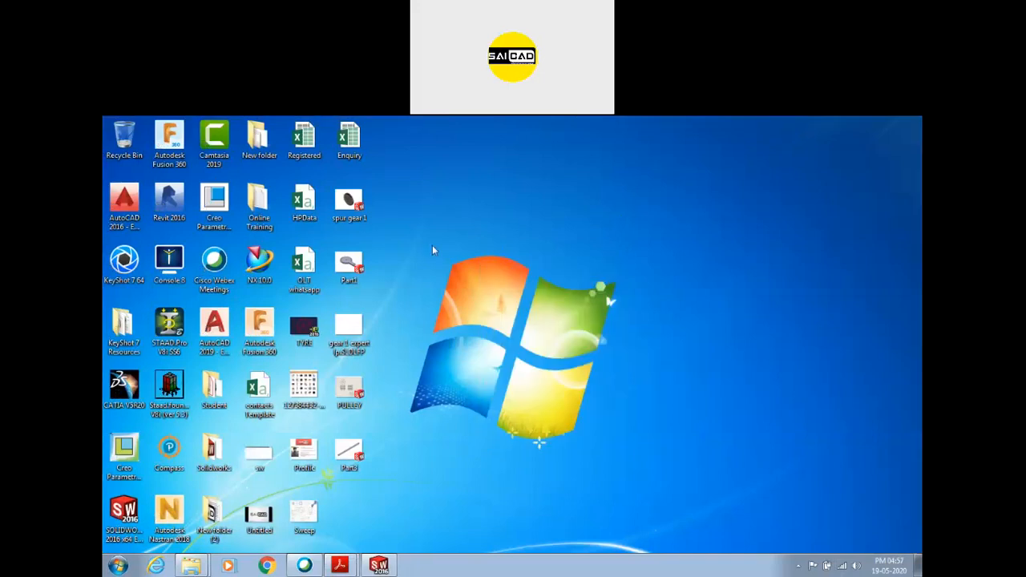
Step: Open Solidworks_Assignment_9.pdf from the Solidworks subfolder of the Assignment folder in Online Training
{"action": "double_click", "coordinate": [206, 465]}
{"action": "left_click", "coordinate": [916, 123]}
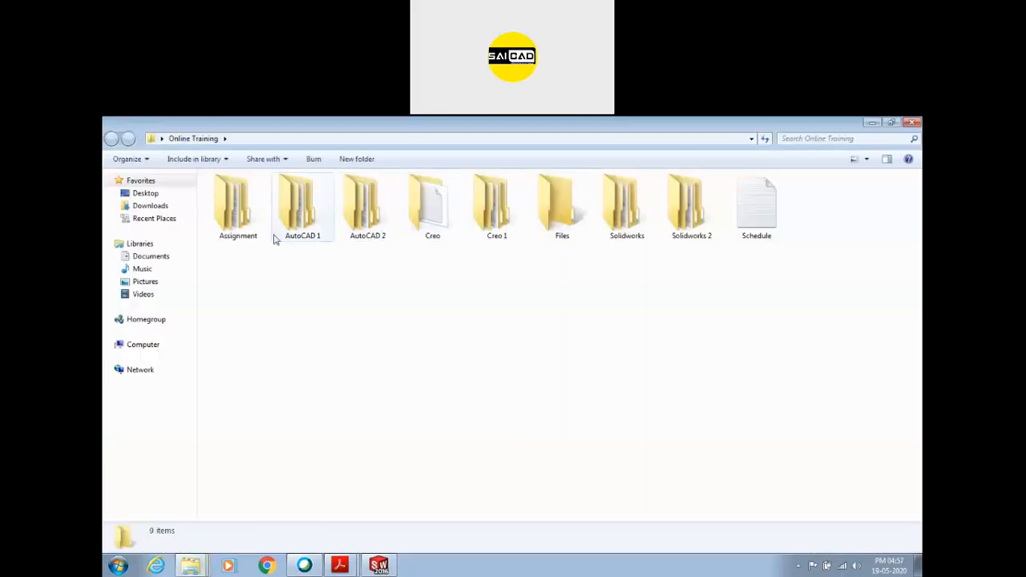
{"action": "double_click", "coordinate": [265, 226]}
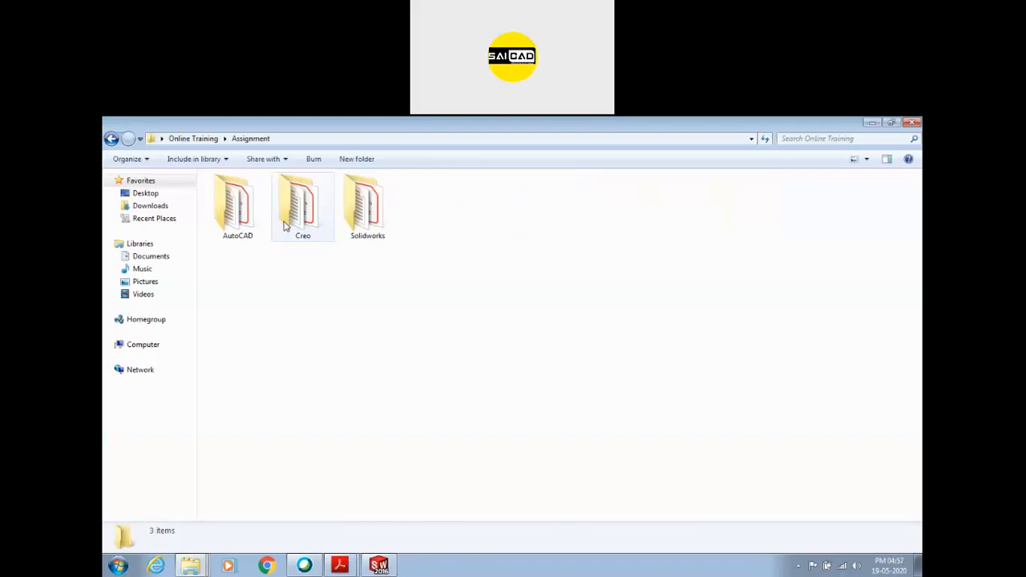
{"action": "double_click", "coordinate": [366, 210]}
{"action": "left_click", "coordinate": [248, 411]}
{"action": "double_click", "coordinate": [247, 410]}
Step: Examine the Assignment 9 instructions and the dimensioned drawings of the stepped block on page 2 and the flanged pipe on page 3
{"action": "scroll", "coordinate": [533, 358], "scroll_direction": "down", "scroll_amount": 10}
{"action": "scroll", "coordinate": [568, 377], "scroll_direction": "down", "scroll_amount": 10}
{"action": "scroll", "coordinate": [419, 427], "scroll_direction": "up", "scroll_amount": 4}
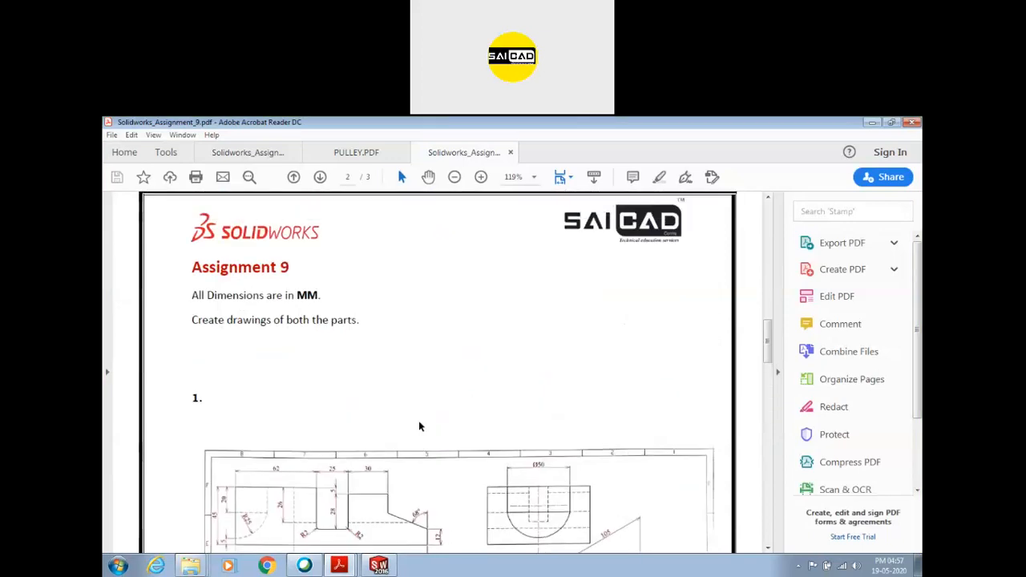
{"action": "scroll", "coordinate": [418, 426], "scroll_direction": "down", "scroll_amount": 3}
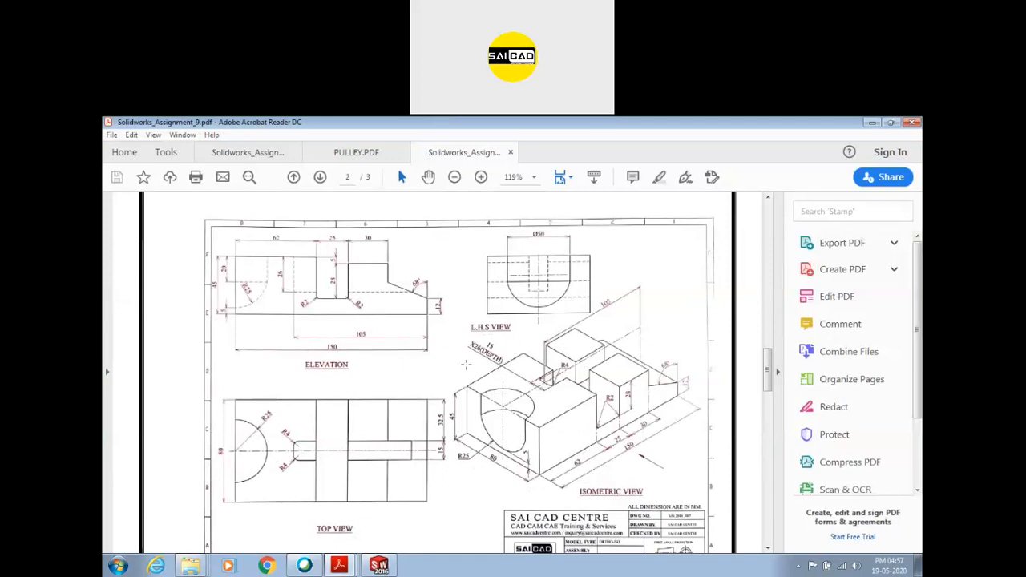
{"action": "scroll", "coordinate": [465, 364], "scroll_direction": "down", "scroll_amount": 5}
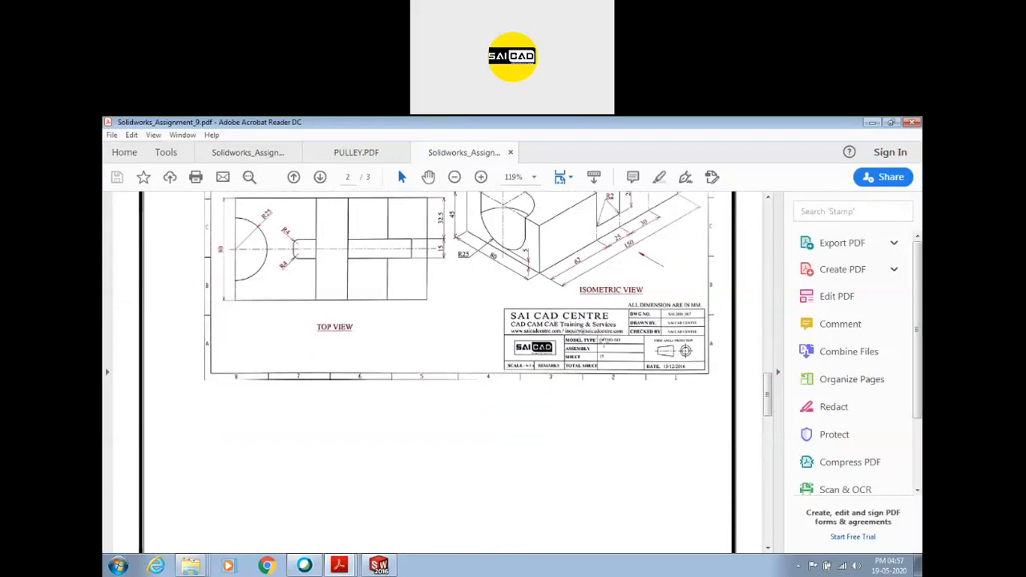
{"action": "scroll", "coordinate": [383, 357], "scroll_direction": "up", "scroll_amount": 4}
{"action": "scroll", "coordinate": [565, 335], "scroll_direction": "down", "scroll_amount": 2}
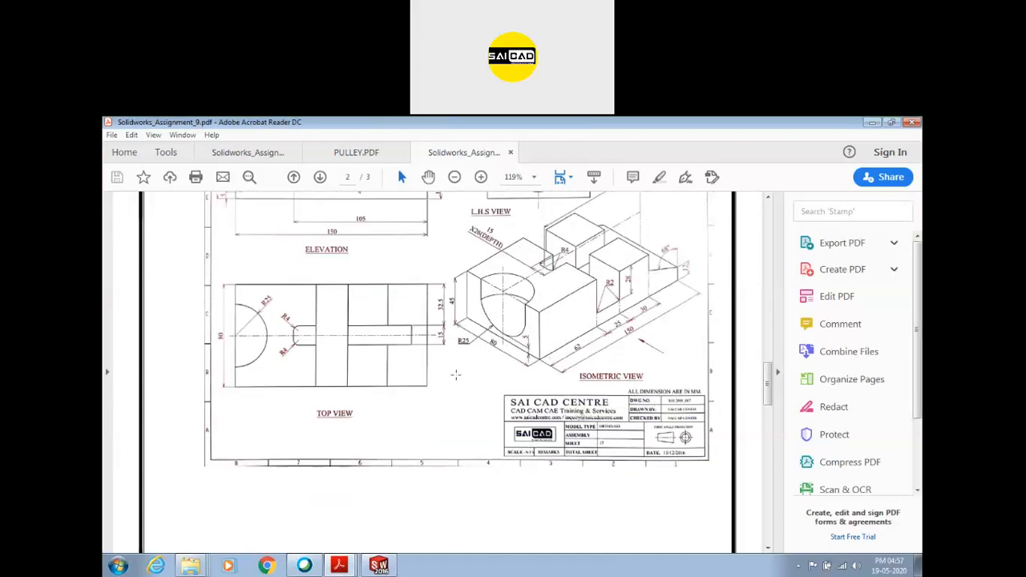
{"action": "scroll", "coordinate": [457, 376], "scroll_direction": "down", "scroll_amount": 15}
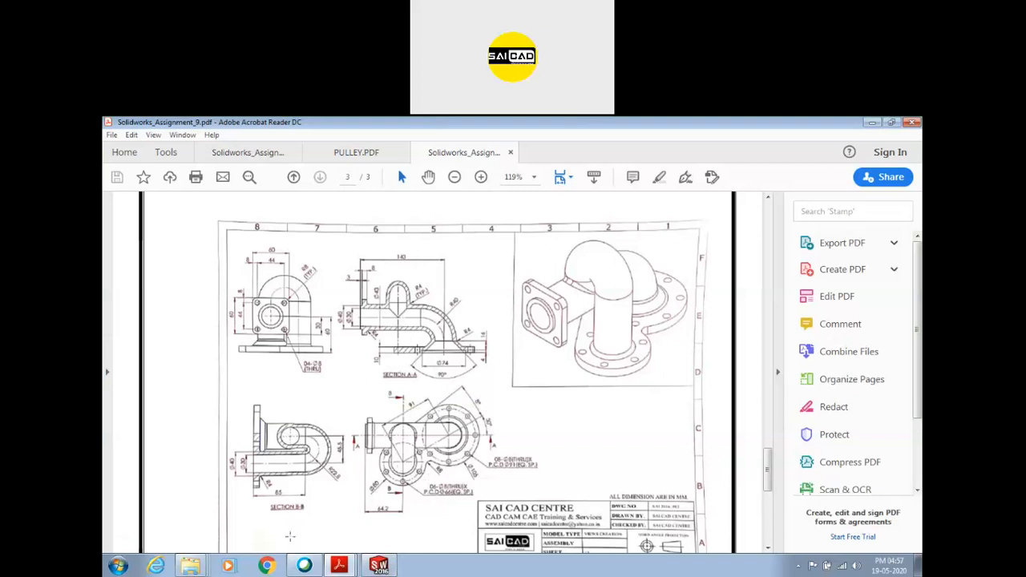
{"action": "scroll", "coordinate": [314, 505], "scroll_direction": "down", "scroll_amount": 1}
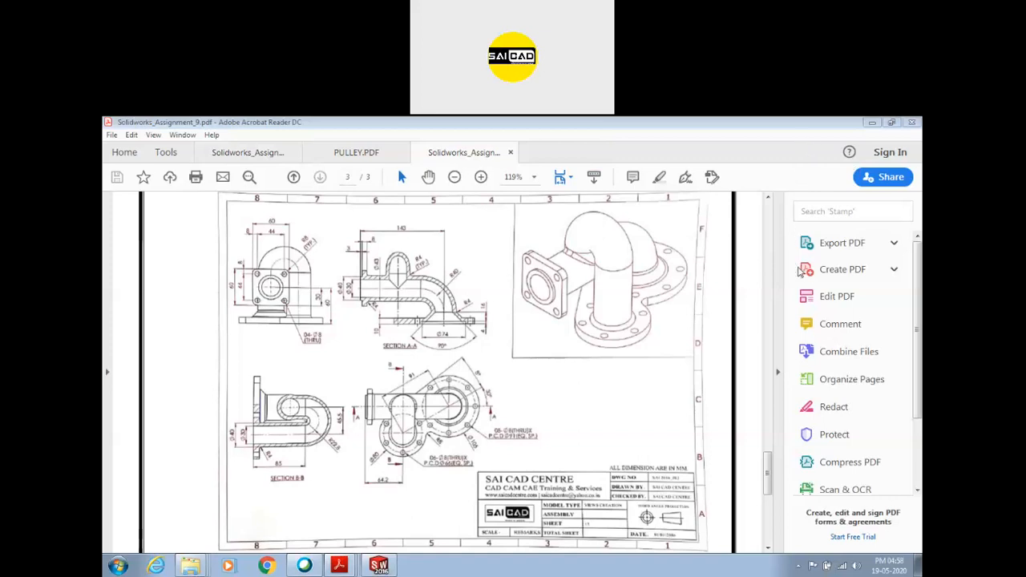
{"action": "left_click", "coordinate": [601, 130]}
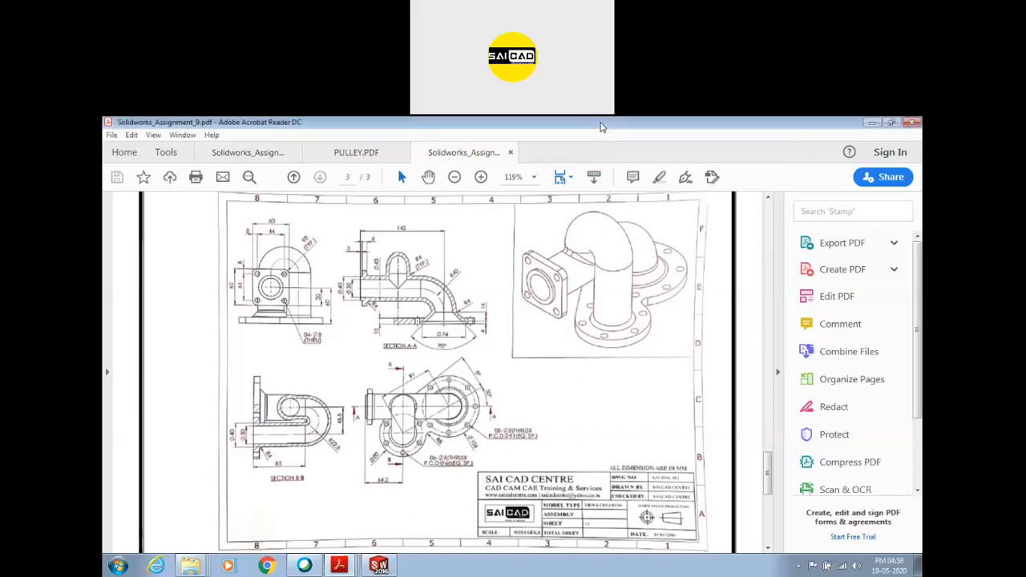